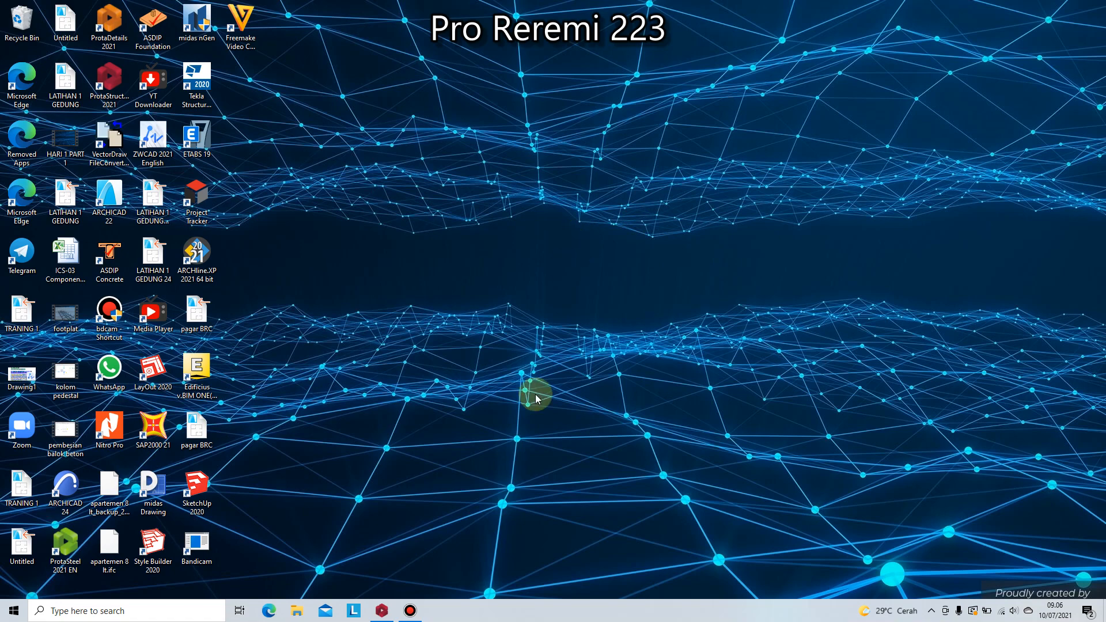
- Switch to the ASRAMPOLTEKBANG project in ProtaStructure with its 3D storey view in focus
left_click(385, 615)
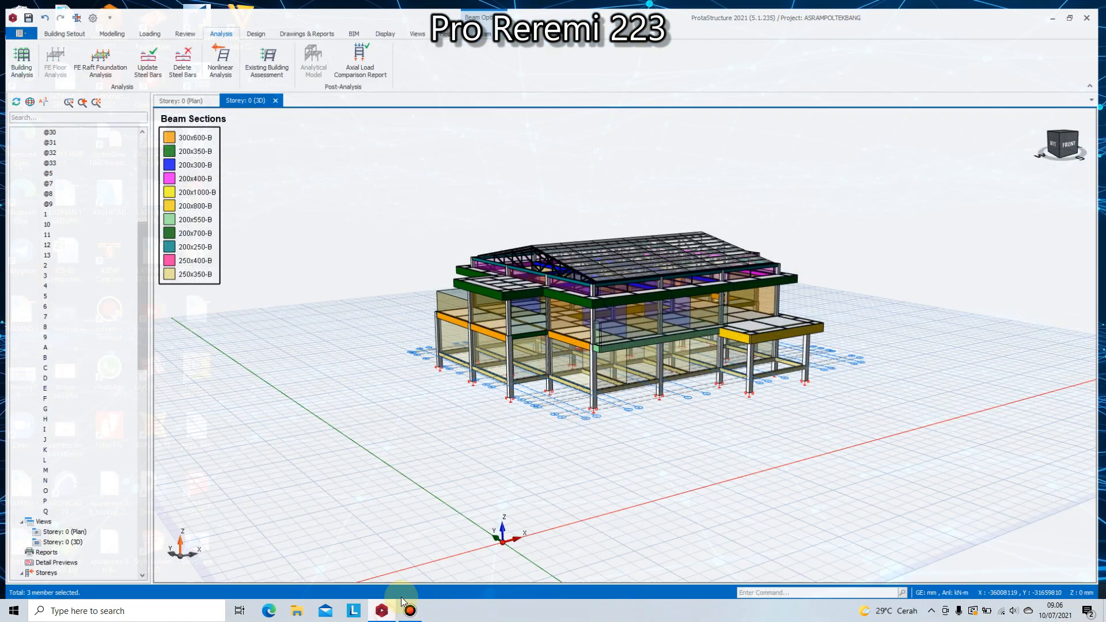
left_click(1009, 610)
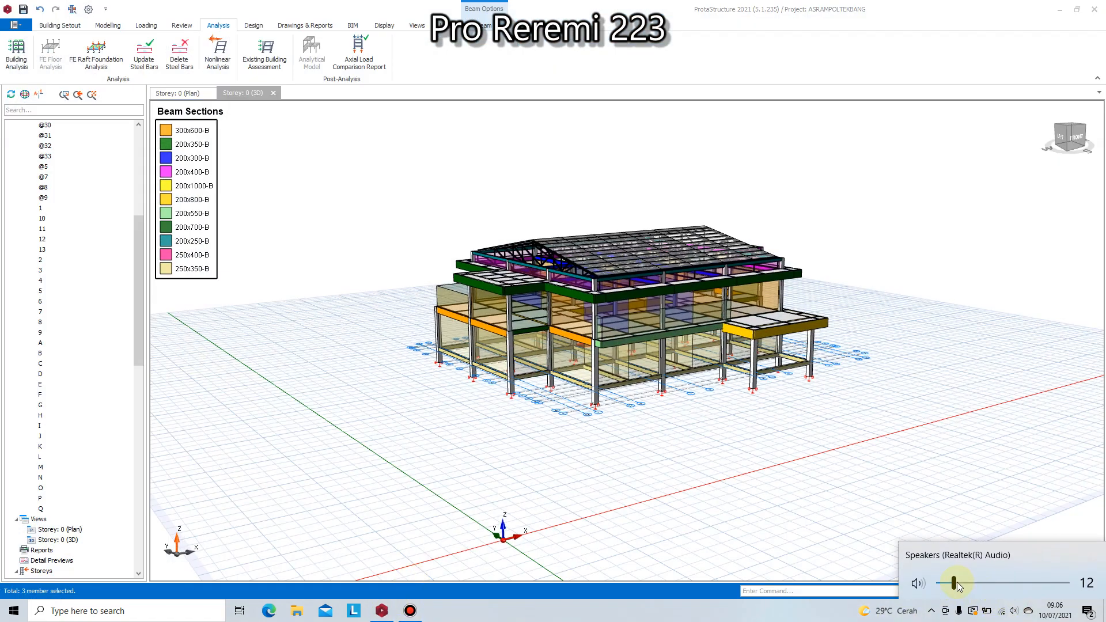
left_click(944, 266)
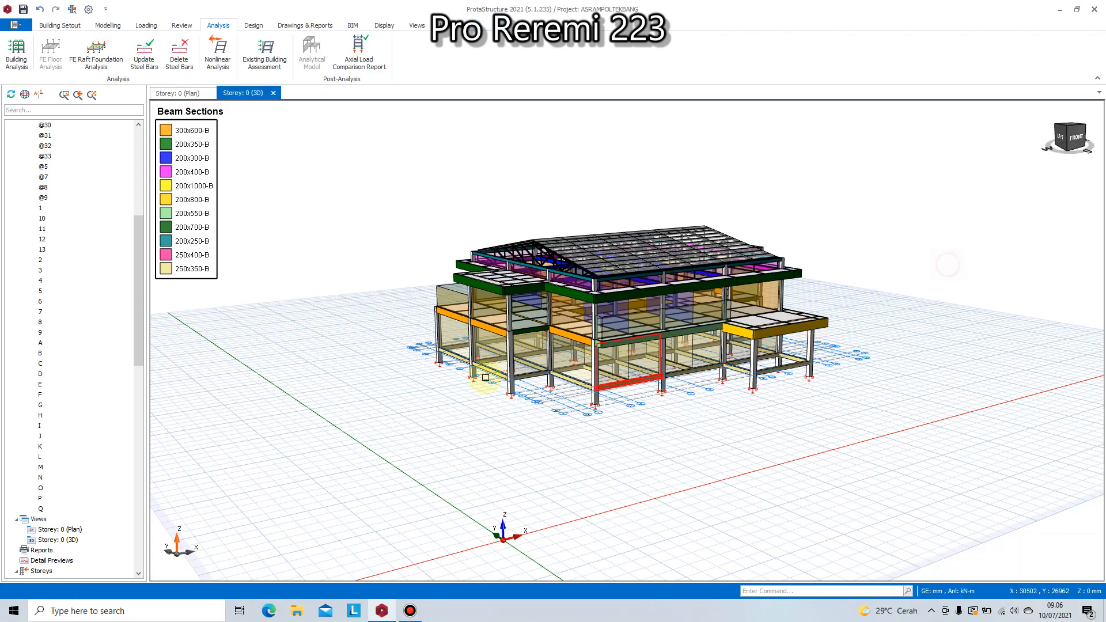
- Bring up the model review tools and inspect the whole 3D building frame and roof, with beams coloured by section
middle_click_drag(807, 323, 650, 375)
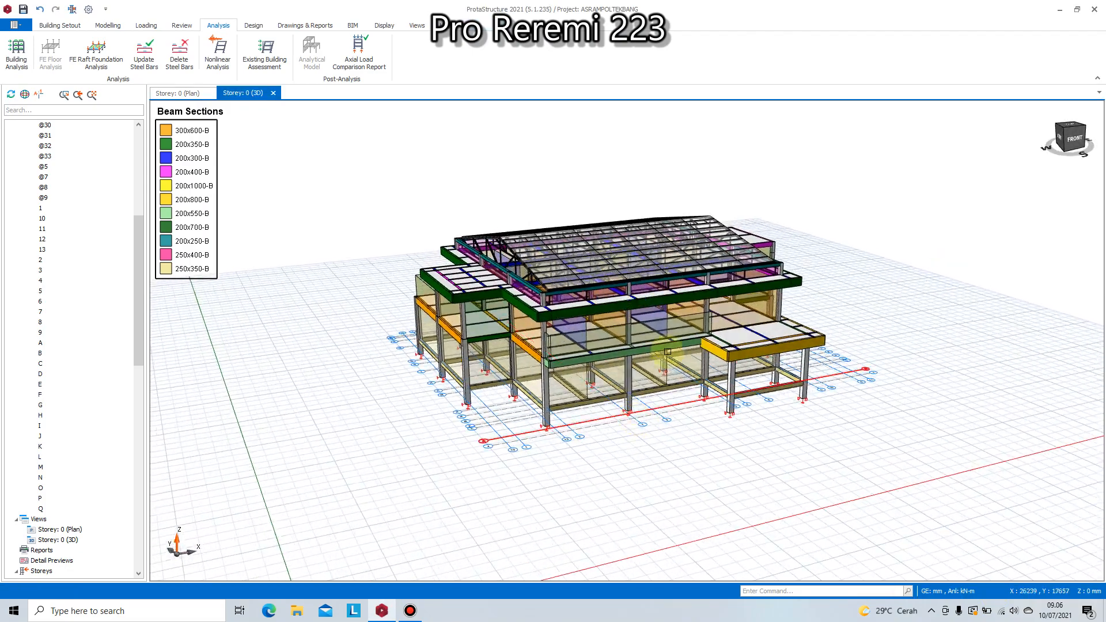
scroll(678, 334, "up", 5)
scroll(678, 334, "down", 3)
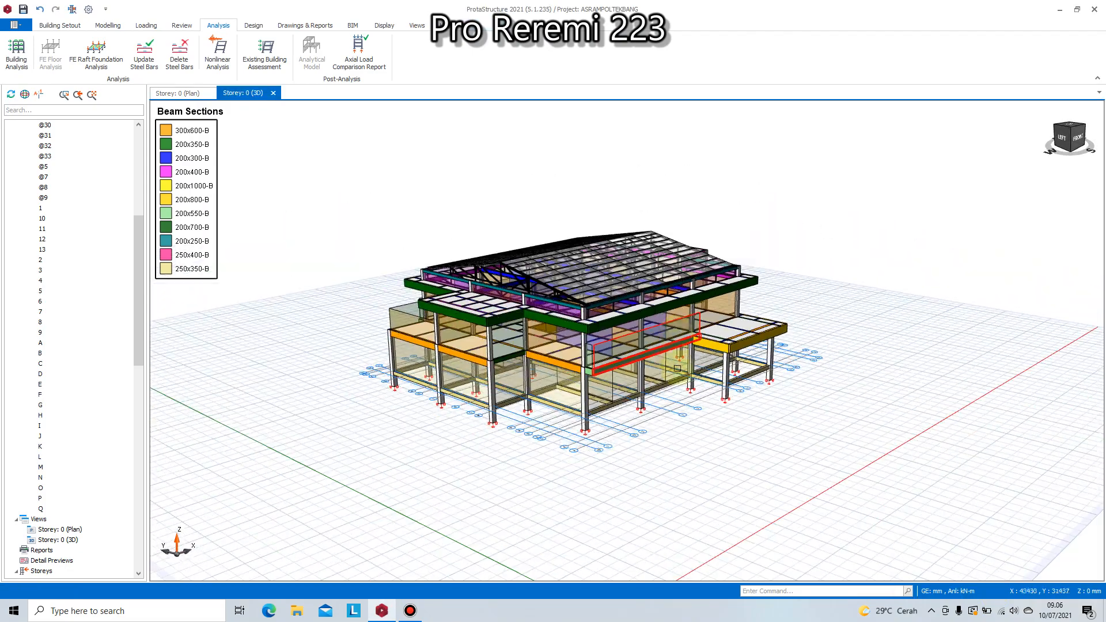
left_click(181, 25)
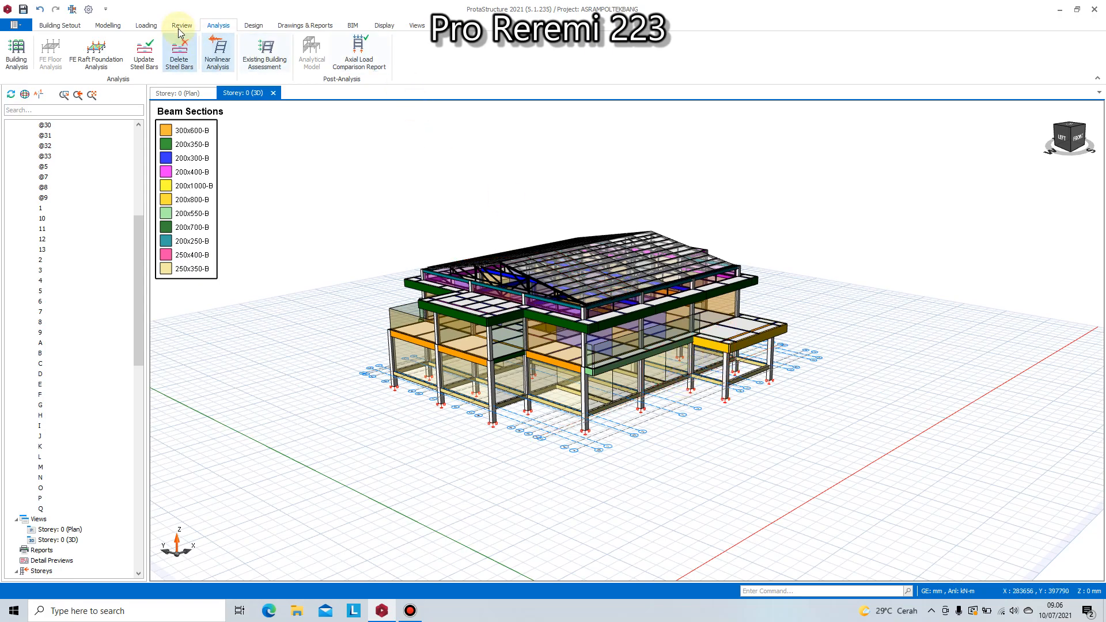
middle_click_drag(511, 167, 779, 257)
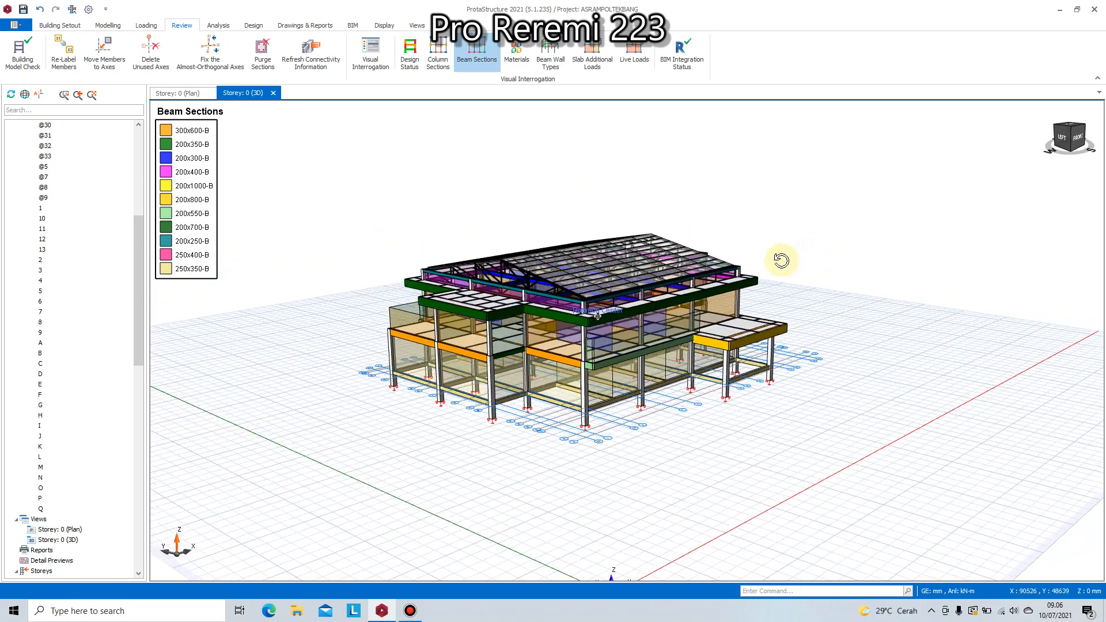
scroll(561, 329, "up", 5)
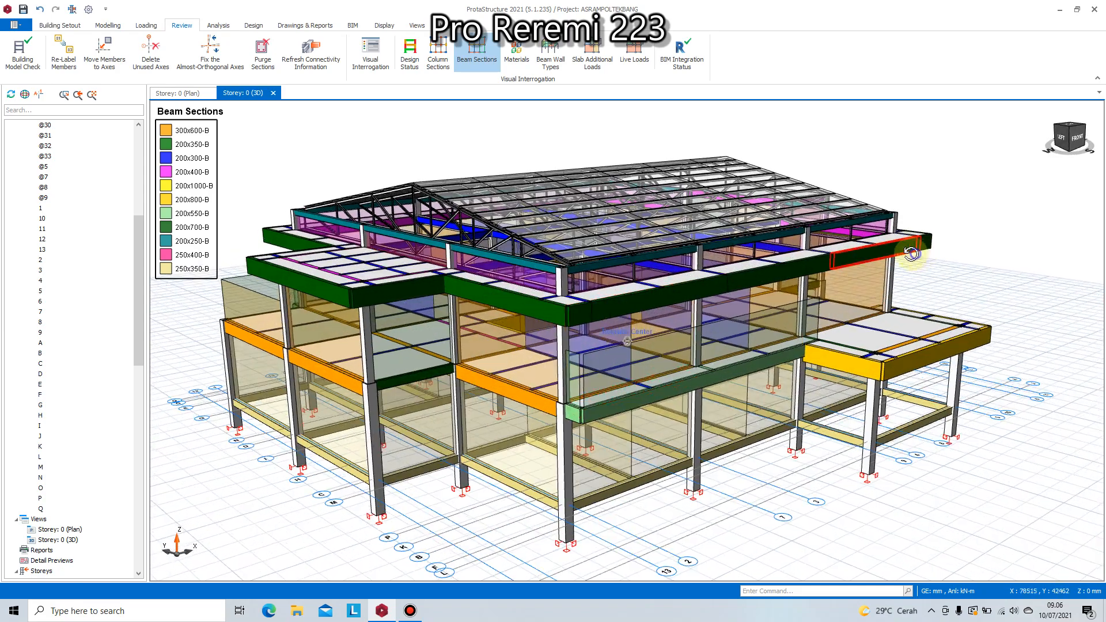
scroll(575, 325, "down", 5)
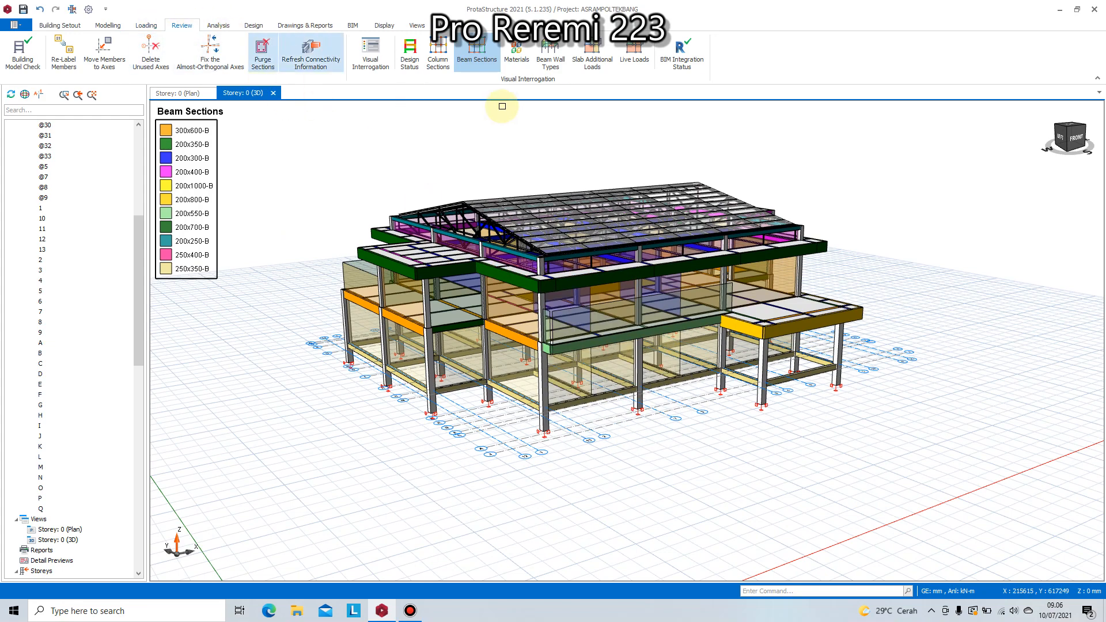
- Colour the 3D model by design status and examine the members against the status legend
left_click(411, 63)
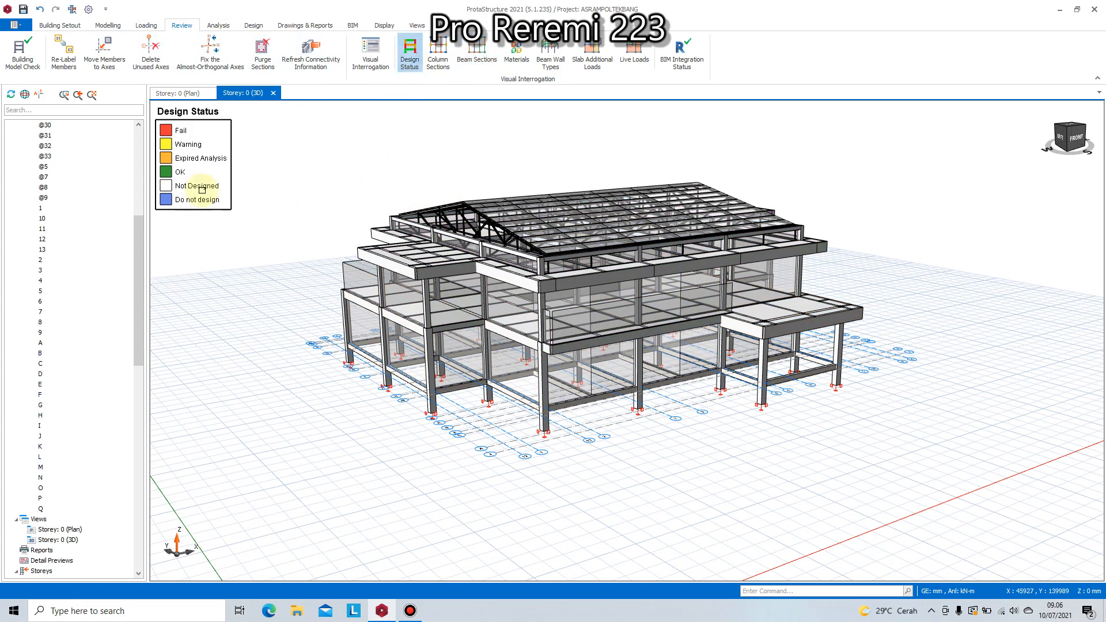
scroll(423, 312, "up", 3)
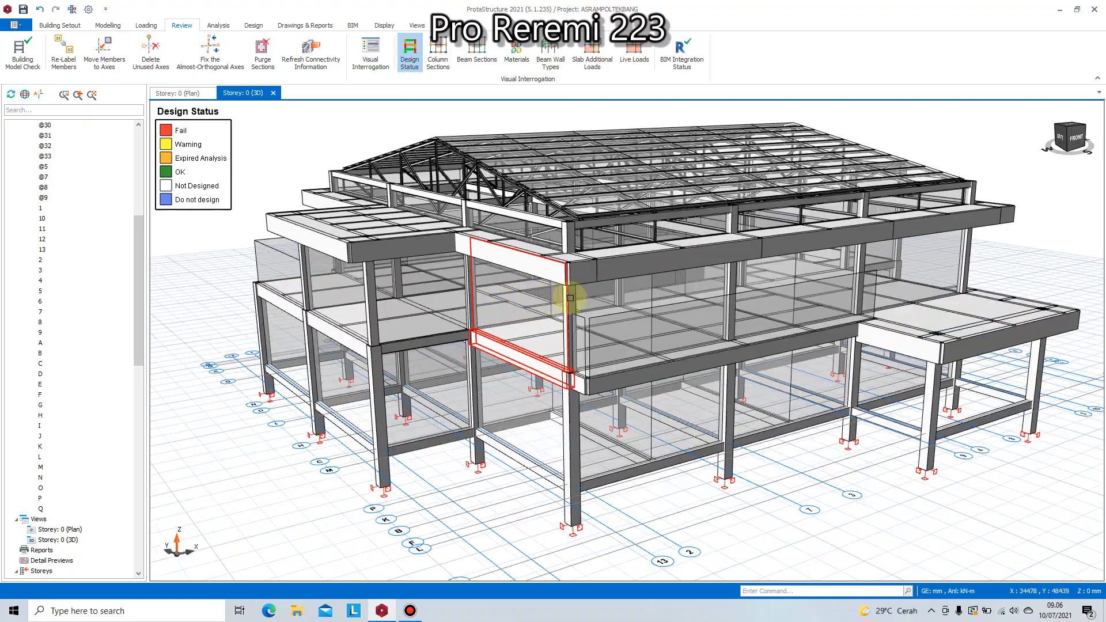
mouse_move(568, 296)
middle_mouse_down()
mouse_move(662, 247)
mouse_move(751, 292)
mouse_move(739, 286)
middle_mouse_up()
right_click(739, 286)
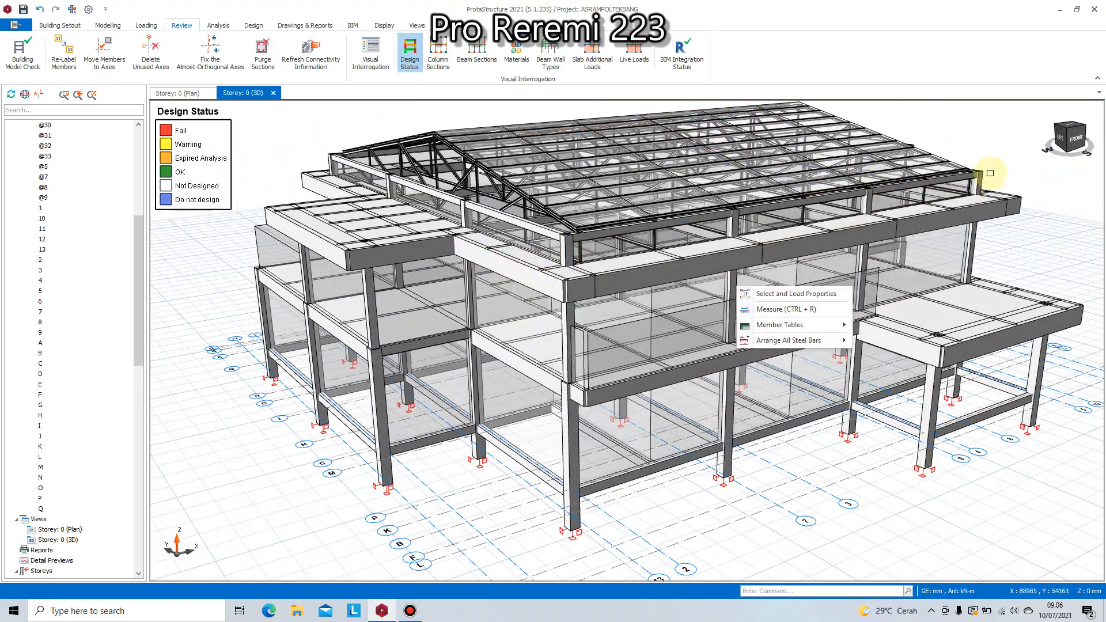
left_click(1000, 158)
scroll(1001, 167, "down", 4)
scroll(998, 174, "up", 2)
middle_click_drag(997, 175, 778, 252)
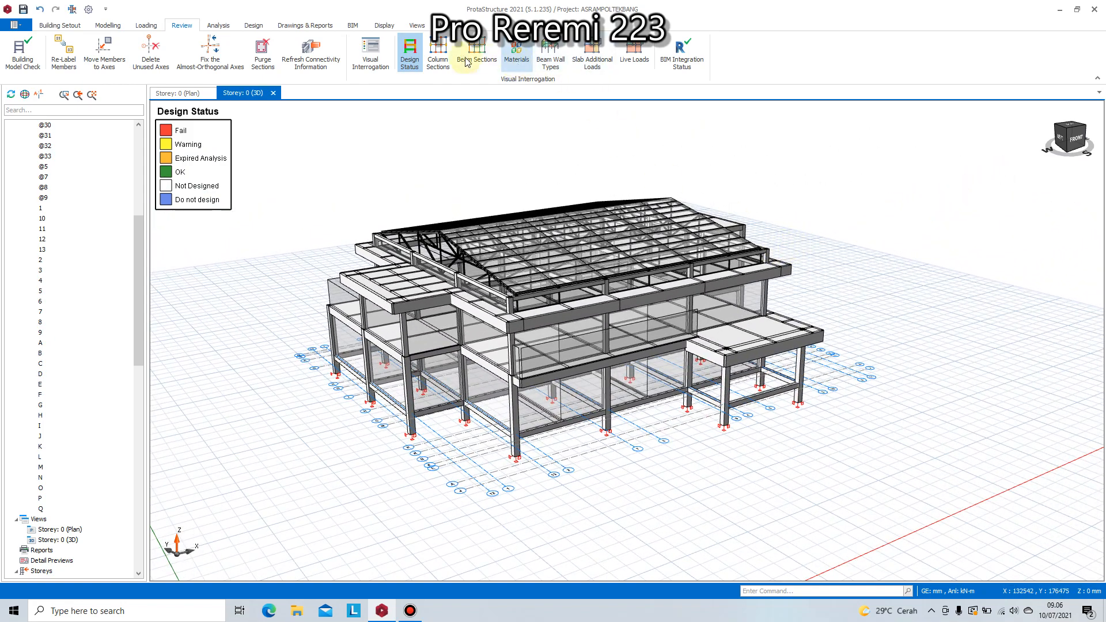
- Colour the 3D model by column section and examine which column sizes are used on each storey
left_click(437, 55)
scroll(412, 318, "up", 2)
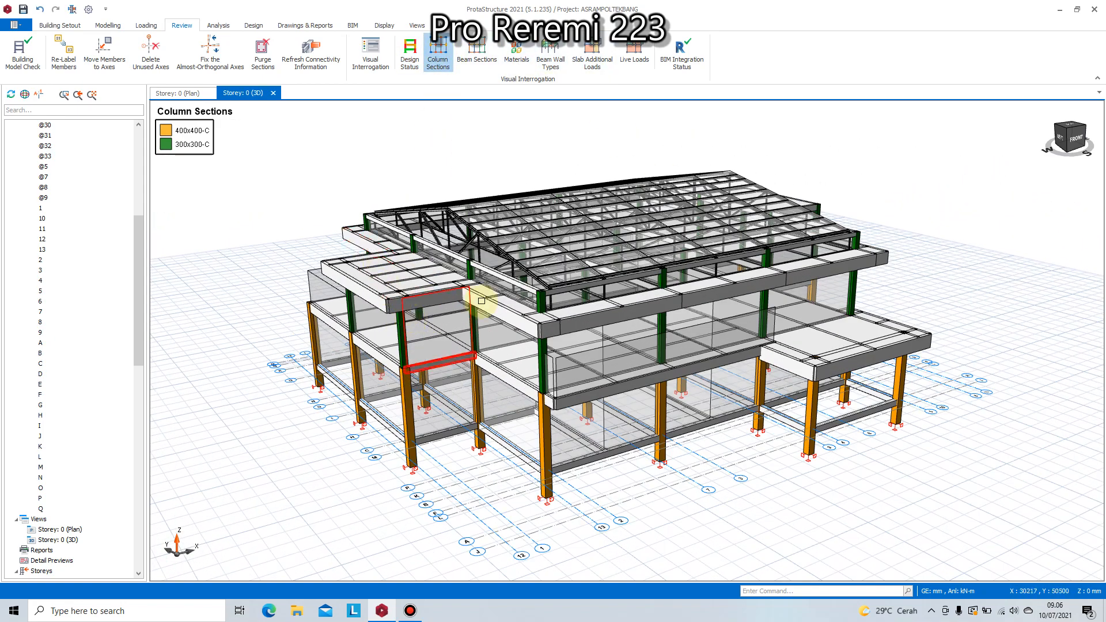
middle_click_drag(481, 300, 526, 331)
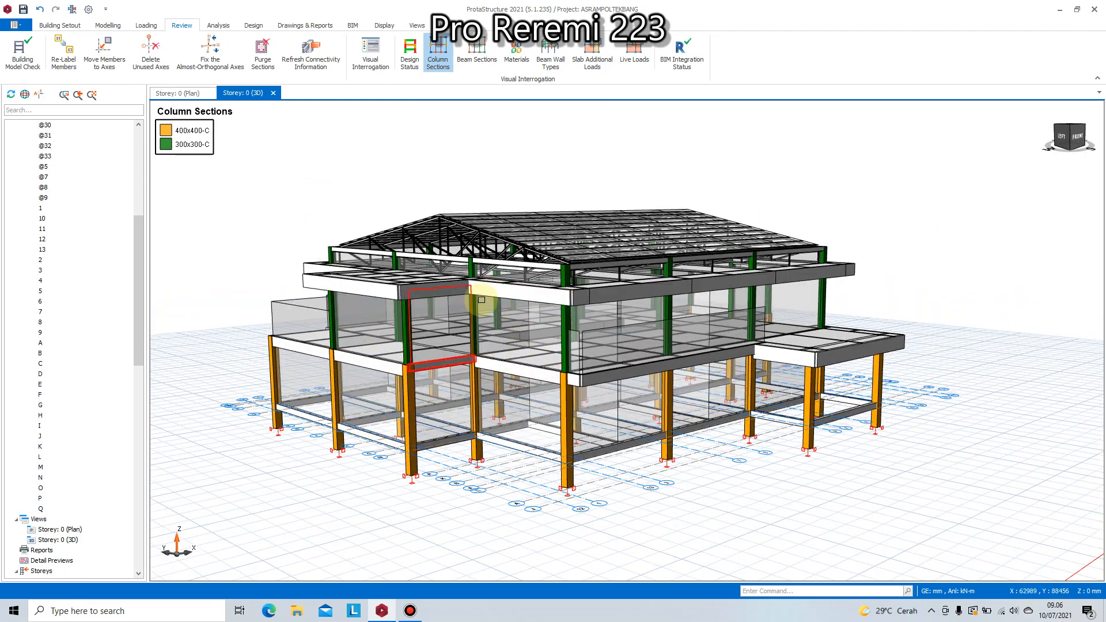
middle_click_drag(481, 300, 448, 257)
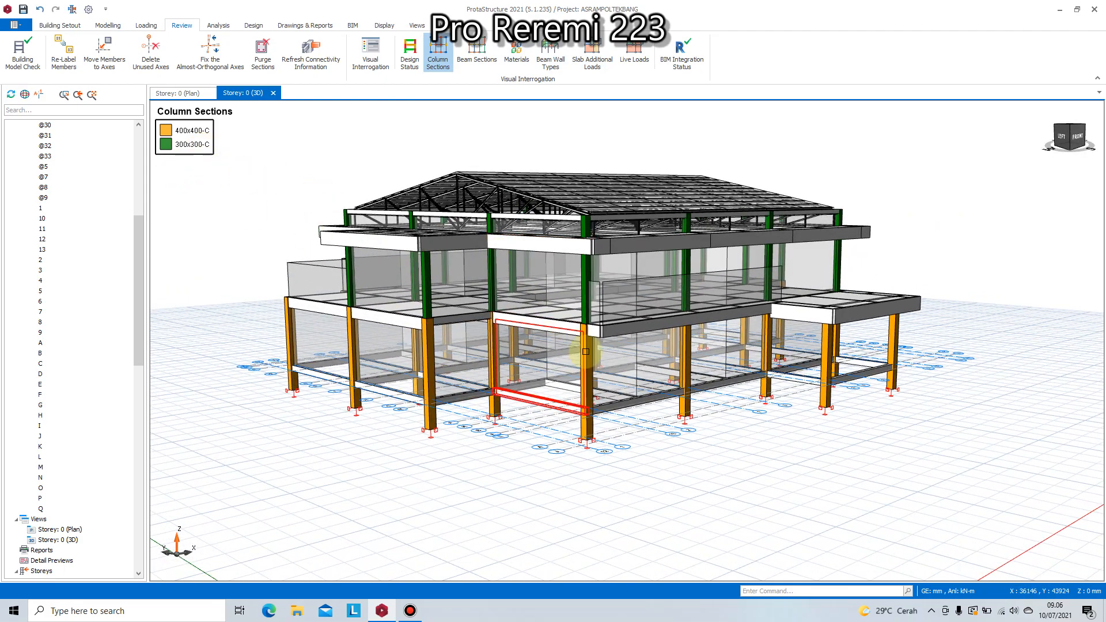
mouse_move(586, 351)
middle_mouse_down()
mouse_move(612, 358)
mouse_move(528, 355)
mouse_move(610, 351)
mouse_move(577, 323)
middle_mouse_up()
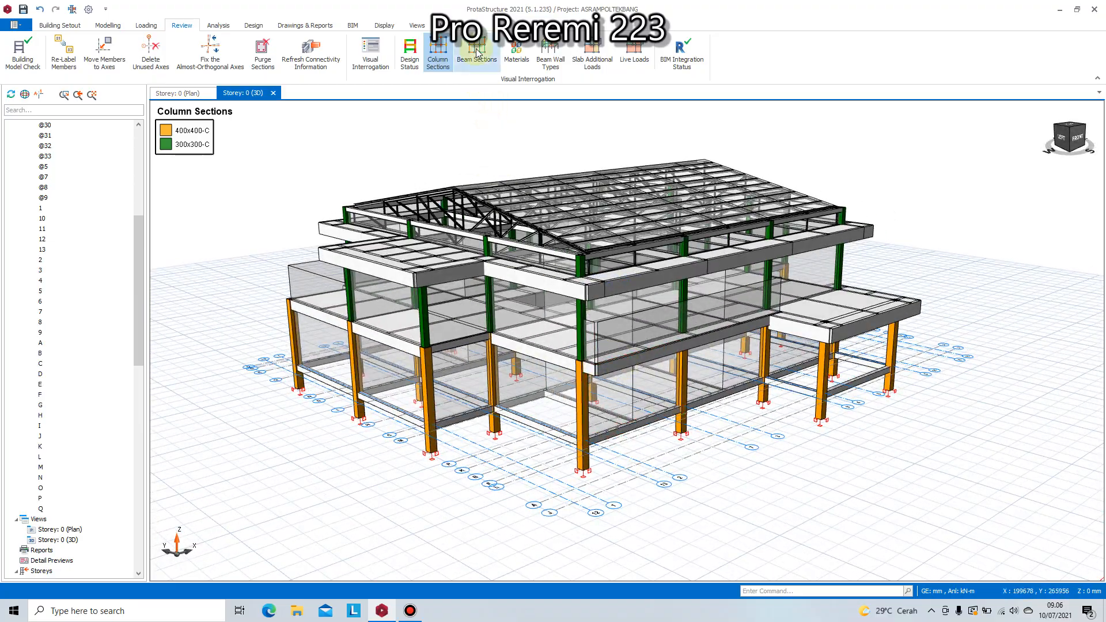
- Colour the 3D model by beam section and examine the beams around the front canopy, upper floor and ground level
left_click(477, 53)
mouse_move(447, 264)
middle_mouse_down()
mouse_move(519, 292)
mouse_move(415, 304)
mouse_move(374, 291)
middle_mouse_up()
scroll(740, 273, "up", 4)
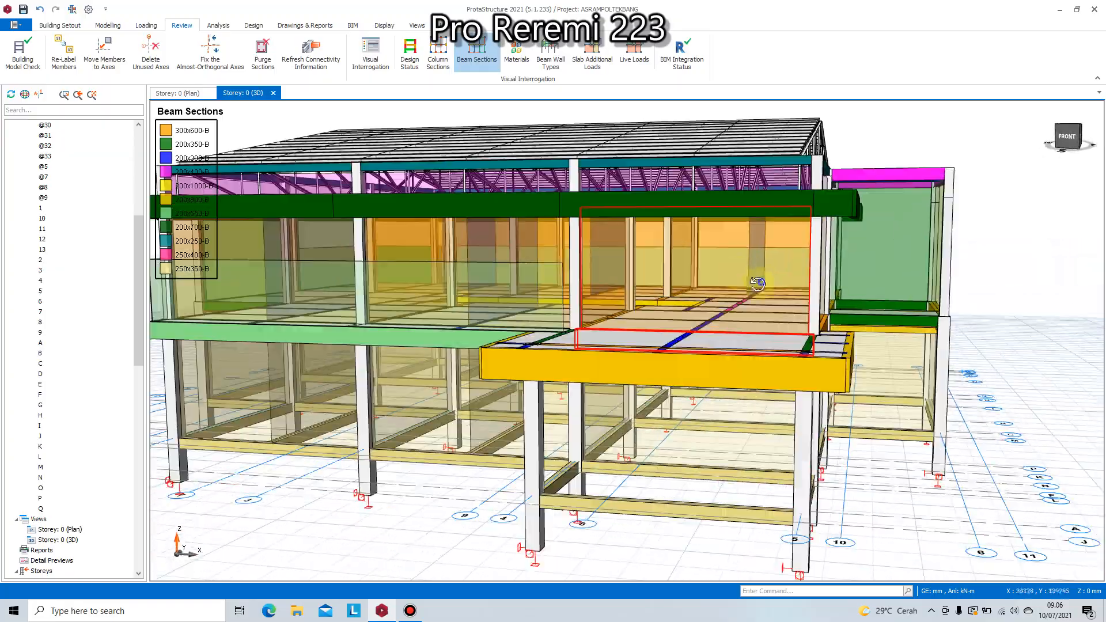
mouse_move(757, 282)
middle_mouse_down()
mouse_move(718, 291)
mouse_move(699, 280)
mouse_move(714, 289)
middle_mouse_up()
scroll(714, 289, "down", 4)
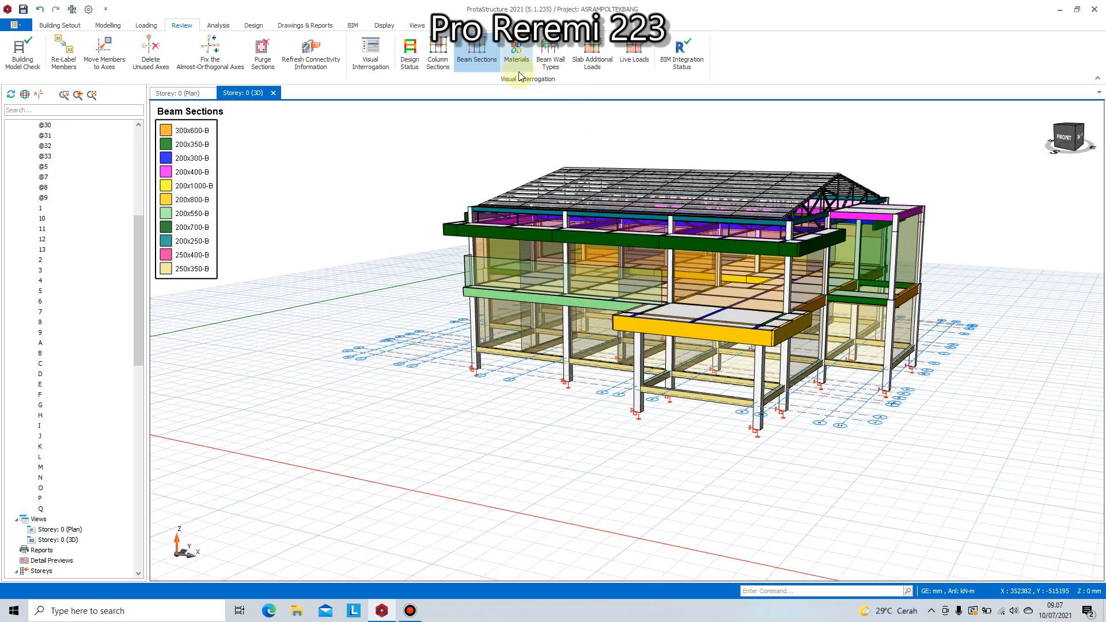
scroll(533, 339, "up", 2)
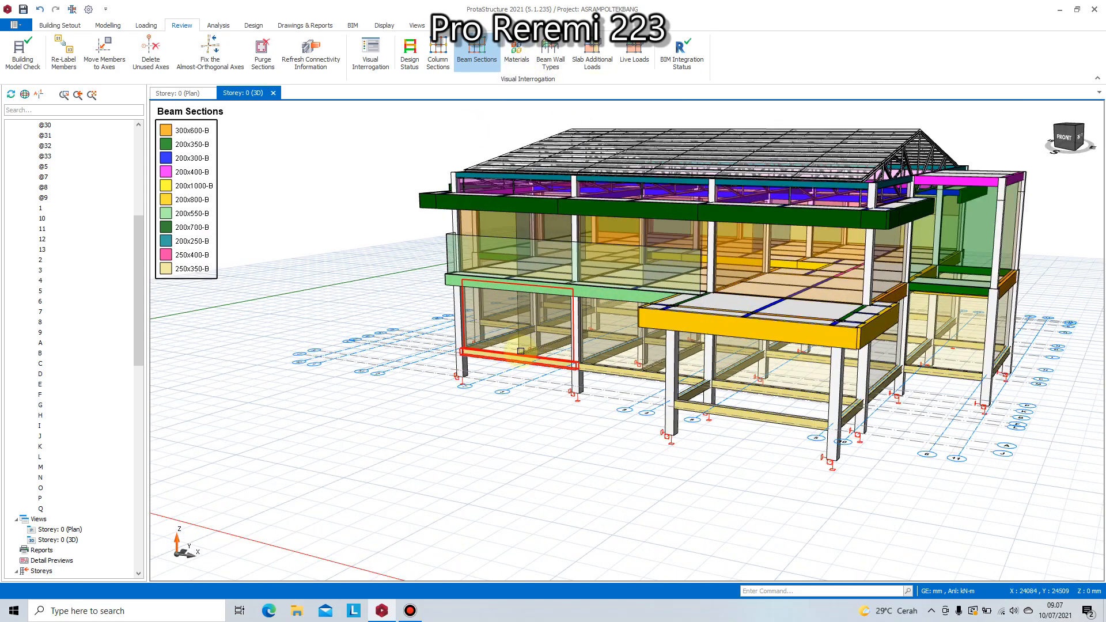
scroll(520, 351, "up", 2)
scroll(473, 402, "up", 4)
mouse_move(479, 397)
middle_mouse_down()
mouse_move(518, 336)
mouse_move(601, 311)
mouse_move(555, 452)
middle_mouse_up()
scroll(564, 426, "down", 3)
scroll(577, 341, "up", 3)
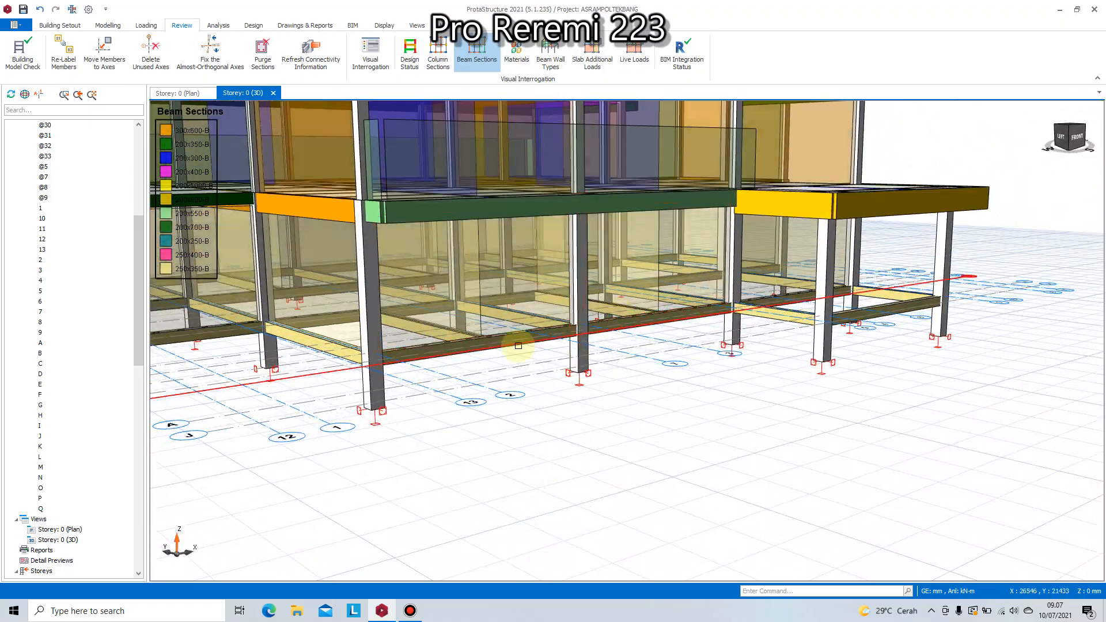
scroll(519, 346, "down", 4)
middle_click_drag(675, 338, 781, 361)
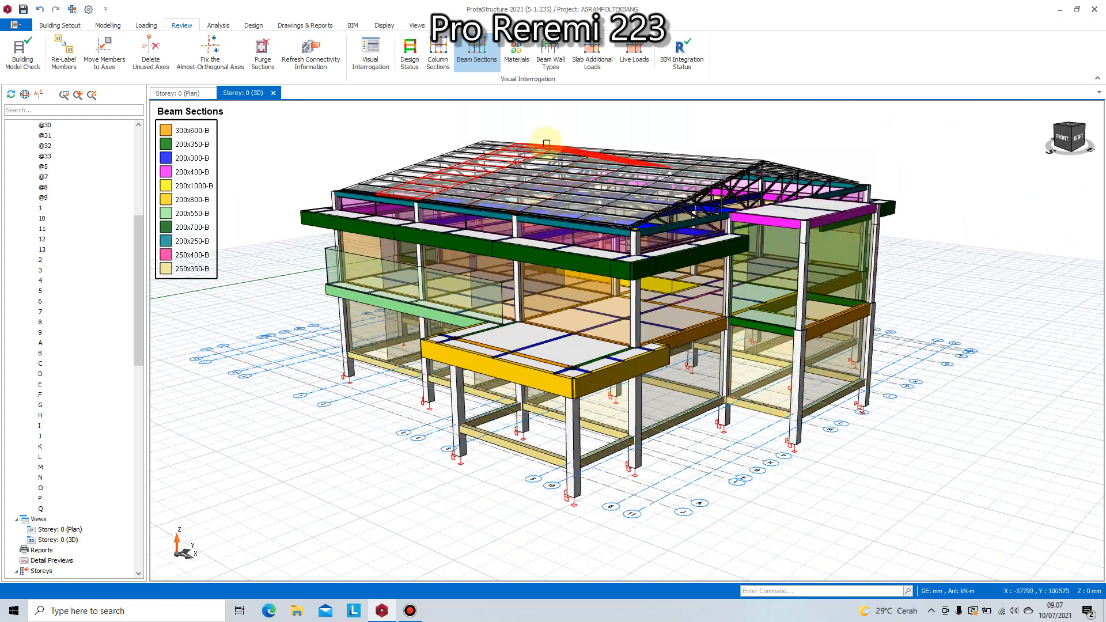
- Colour the 3D model by material and examine the grades assigned to the frame members and roof trusses
left_click(516, 53)
middle_click_drag(620, 354, 572, 341)
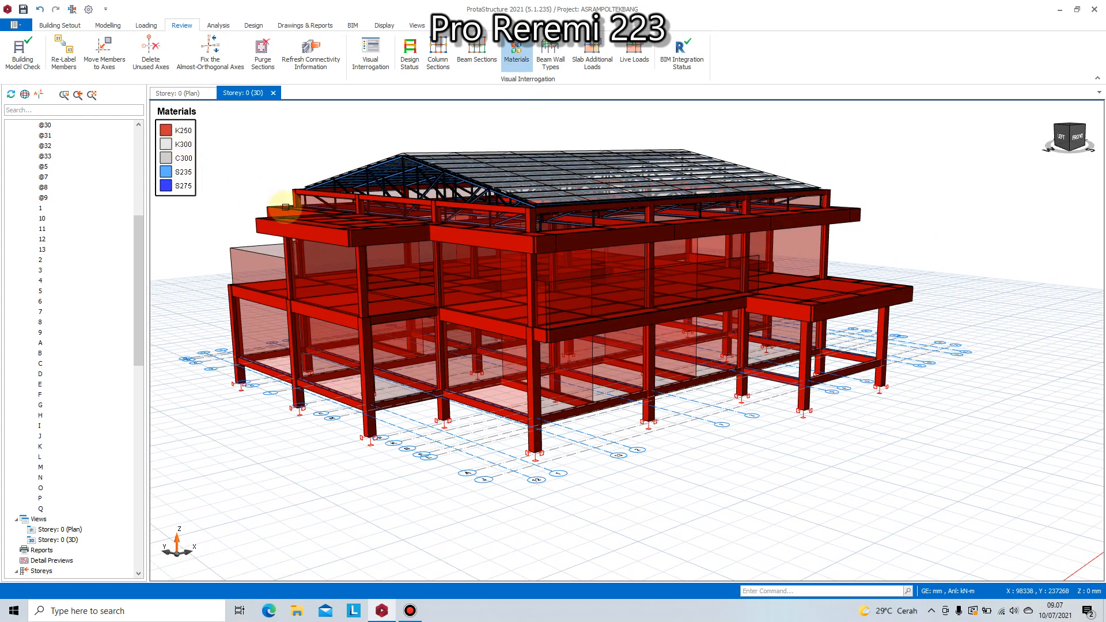
middle_click_drag(520, 269, 562, 294)
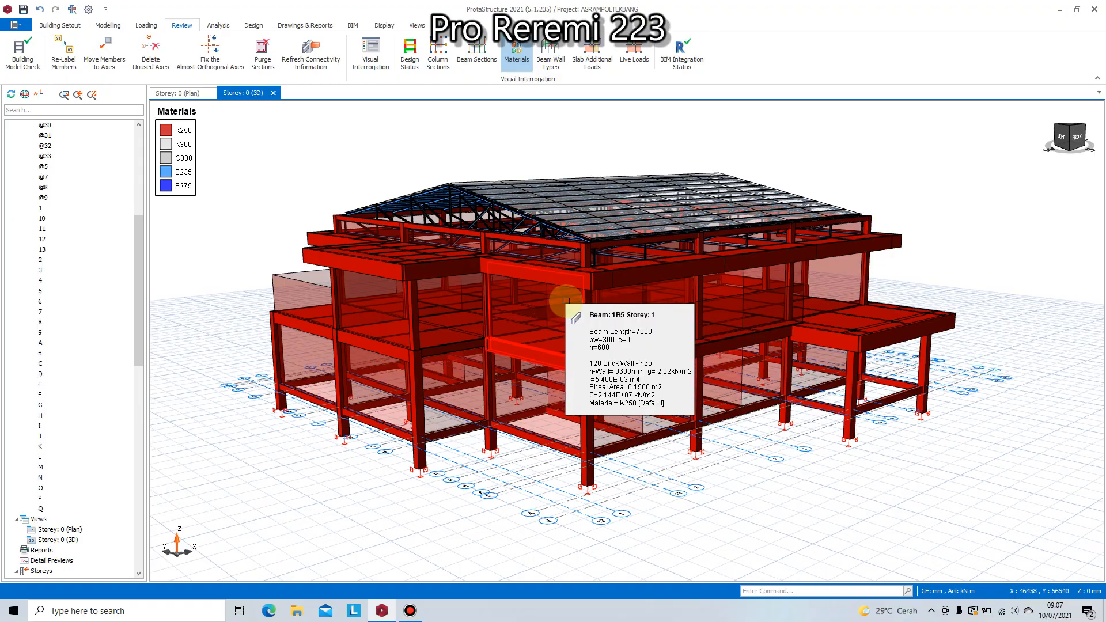
mouse_move(566, 300)
middle_mouse_down()
mouse_move(648, 294)
mouse_move(647, 267)
mouse_move(592, 306)
mouse_move(516, 301)
middle_mouse_up()
scroll(569, 380, "up", 2)
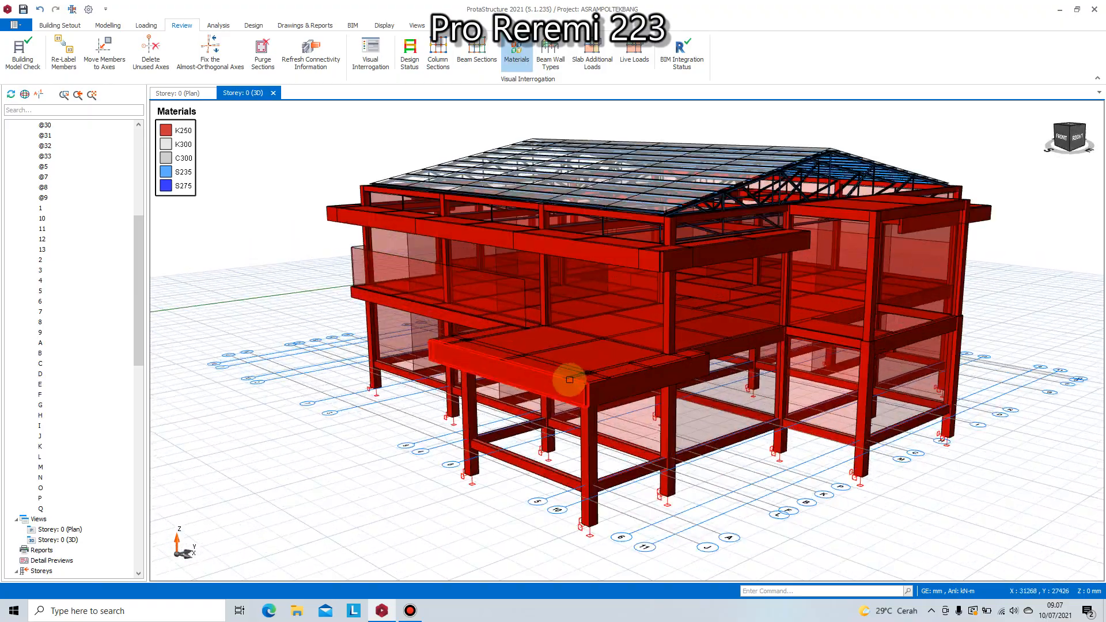
mouse_move(568, 378)
middle_mouse_down()
mouse_move(563, 316)
mouse_move(658, 363)
mouse_move(735, 313)
middle_mouse_up()
scroll(743, 309, "down", 3)
scroll(584, 347, "up", 2)
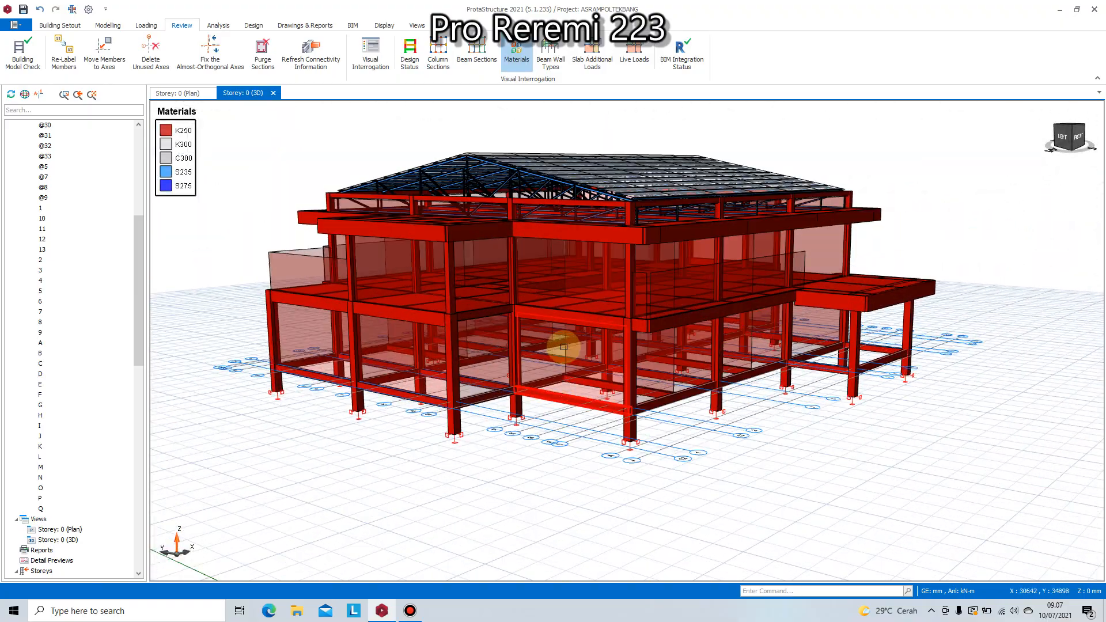
- Colour the 3D model by beam wall type and examine which beams carry wall loads on all sides
left_click(551, 59)
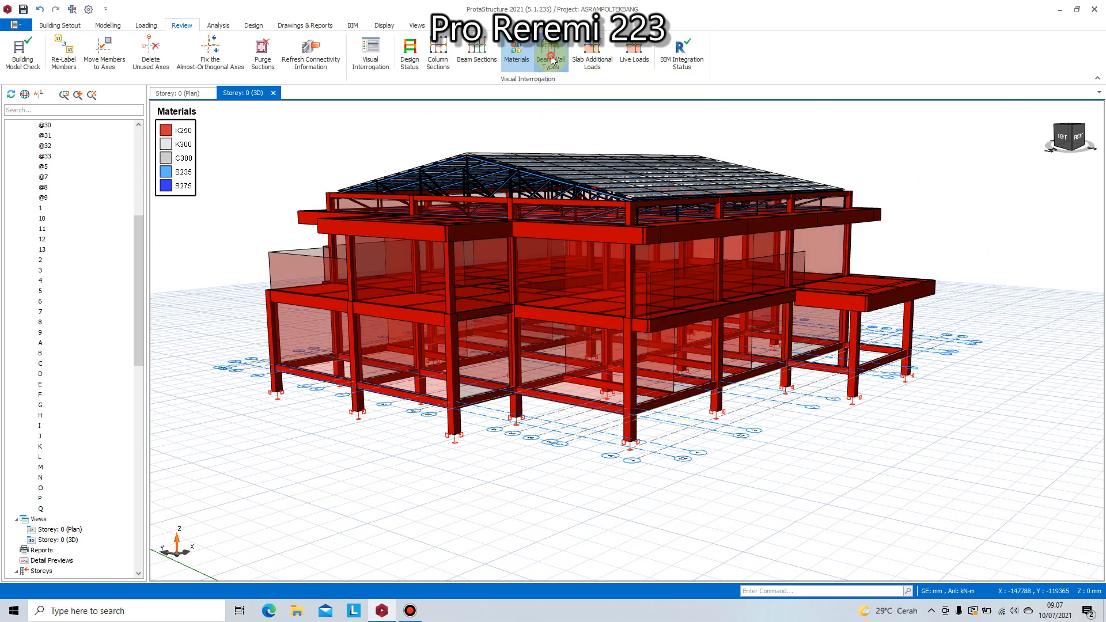
middle_click_drag(626, 326, 718, 424)
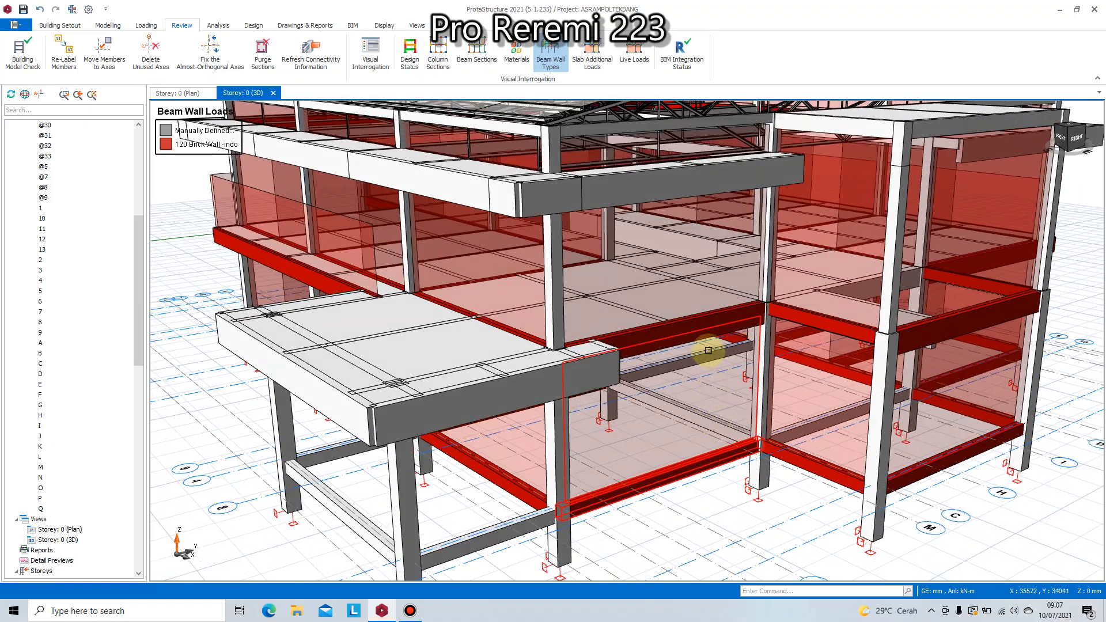
scroll(709, 350, "down", 5)
middle_click_drag(672, 345, 622, 367)
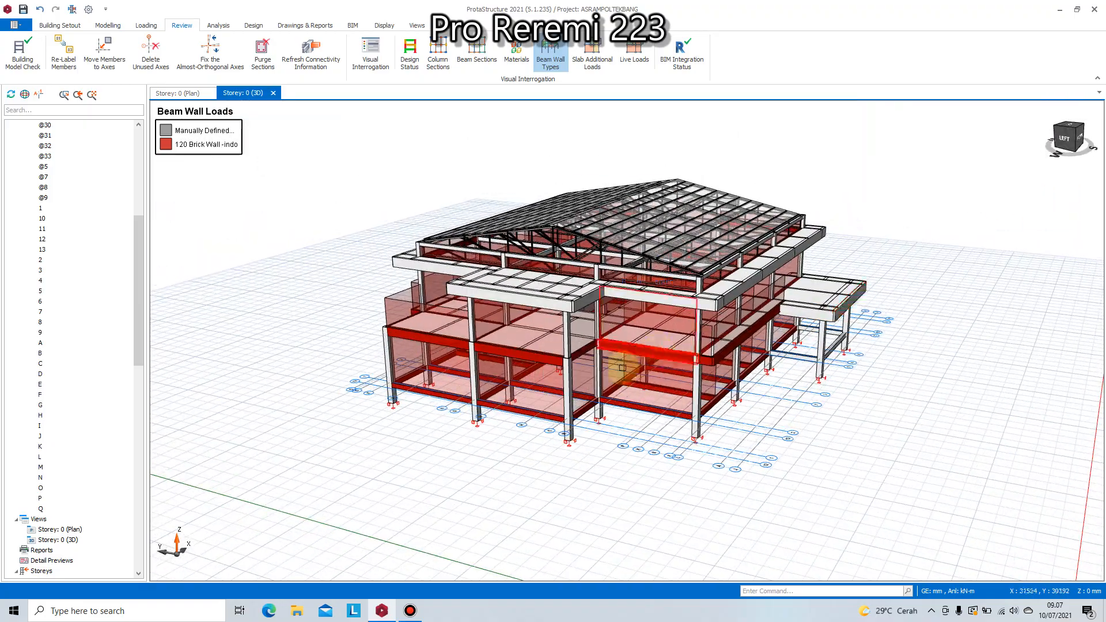
middle_click_drag(569, 404, 628, 394)
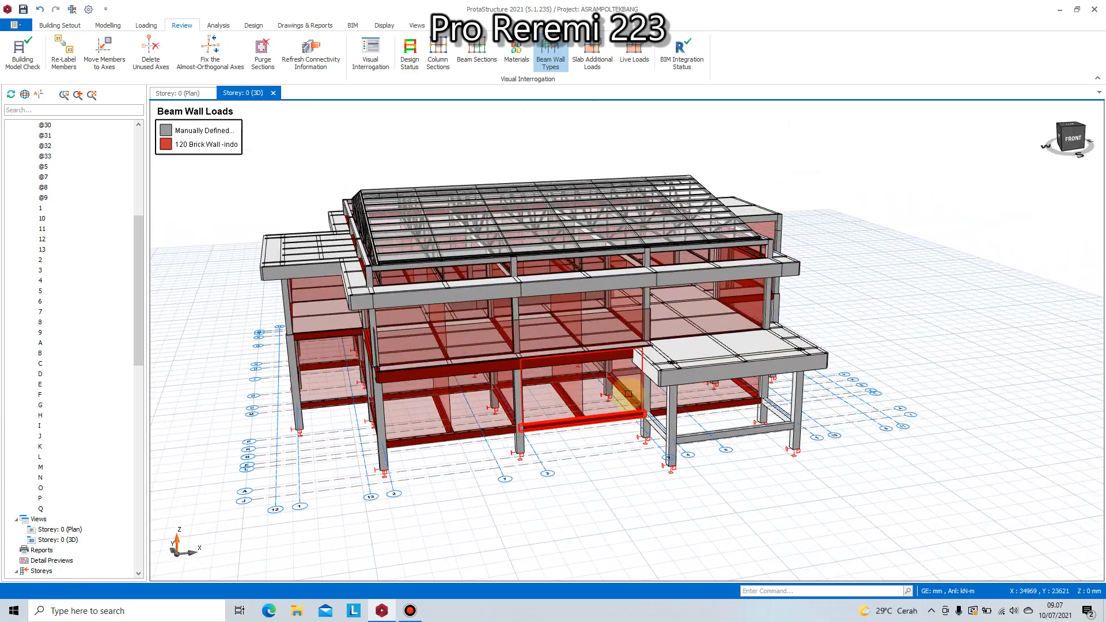
- Colour the 3D model by slab additional dead load and examine the loads on the roof, canopy and floor slabs
left_click(593, 58)
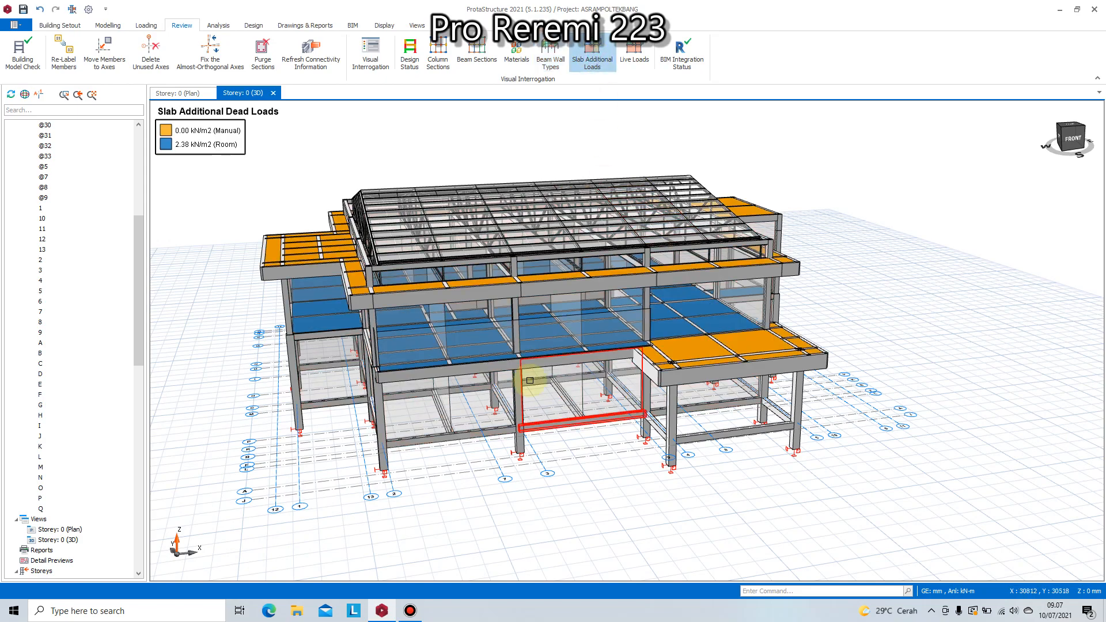
scroll(561, 387, "up", 5)
scroll(561, 387, "down", 5)
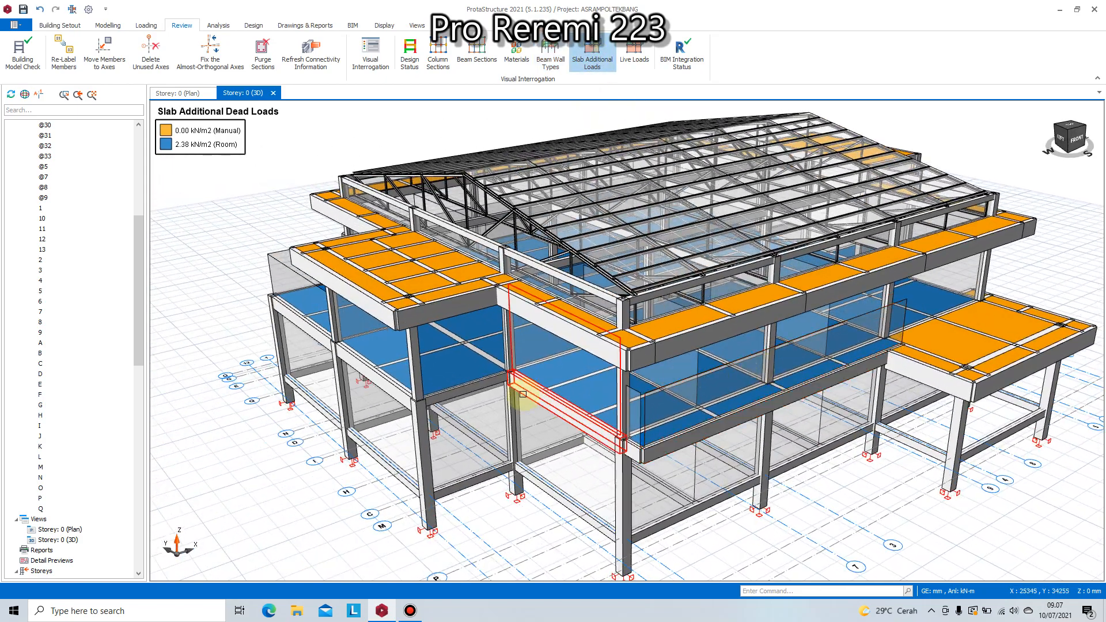
scroll(429, 283, "up", 3)
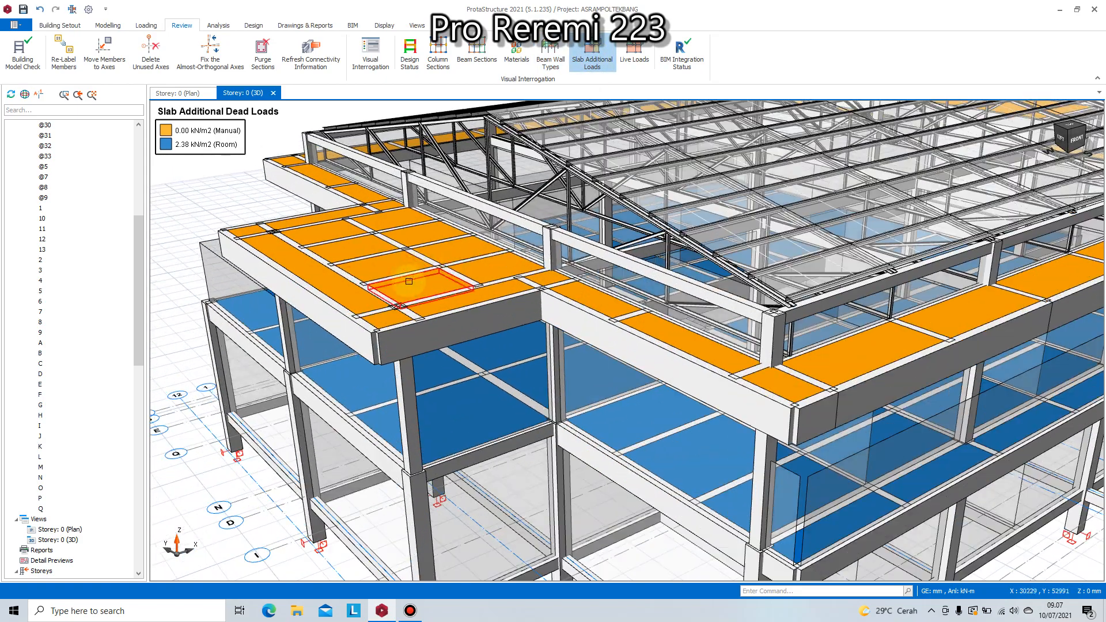
scroll(755, 269, "down", 5)
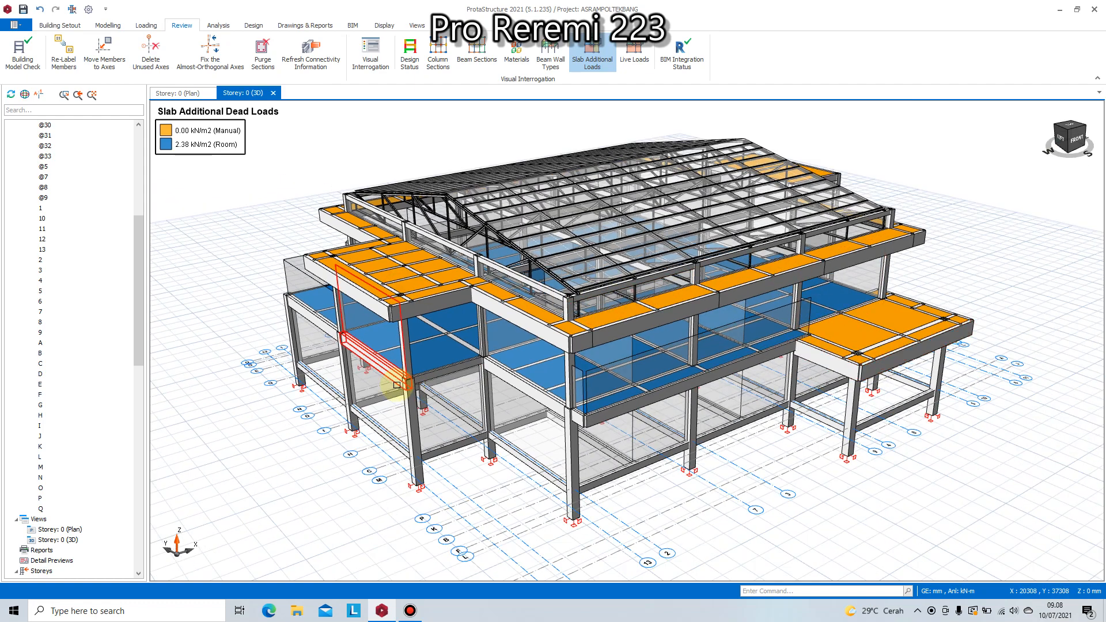
scroll(398, 363, "up", 1)
scroll(439, 328, "up", 3)
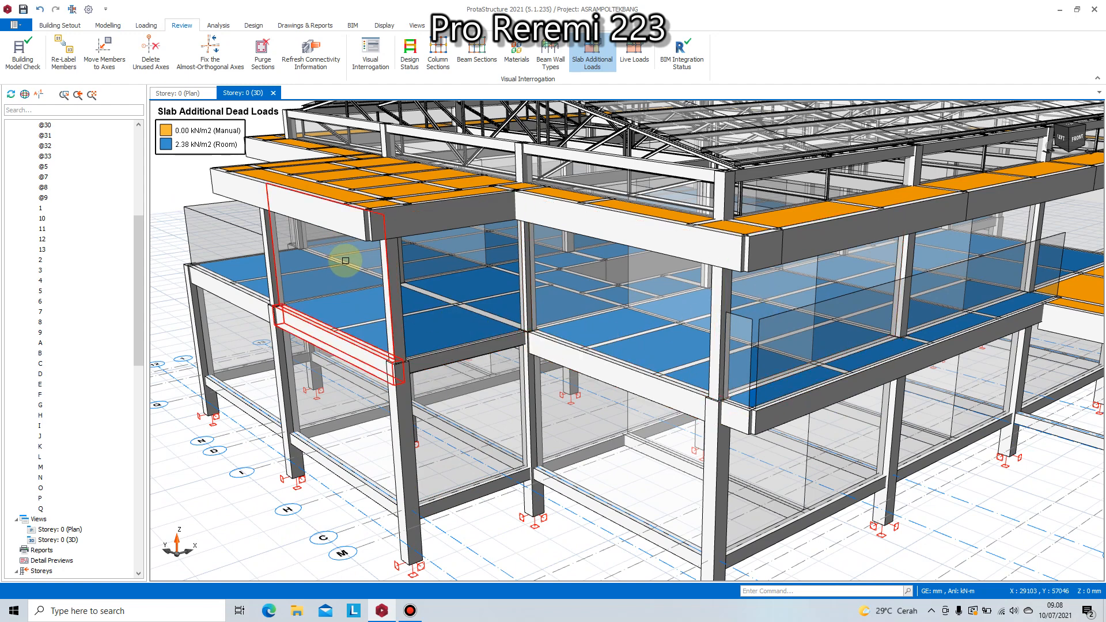
- Examine the brick-wall beams and slab additional dead loads around the upper floor and canopies
mouse_move(348, 262)
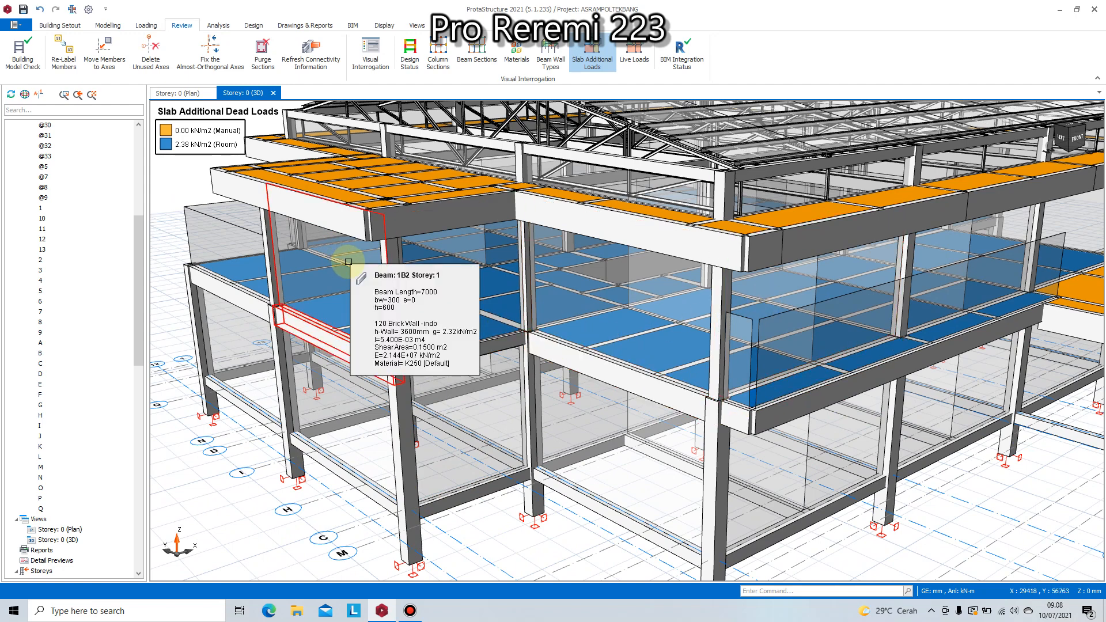
scroll(445, 309, "down", 3)
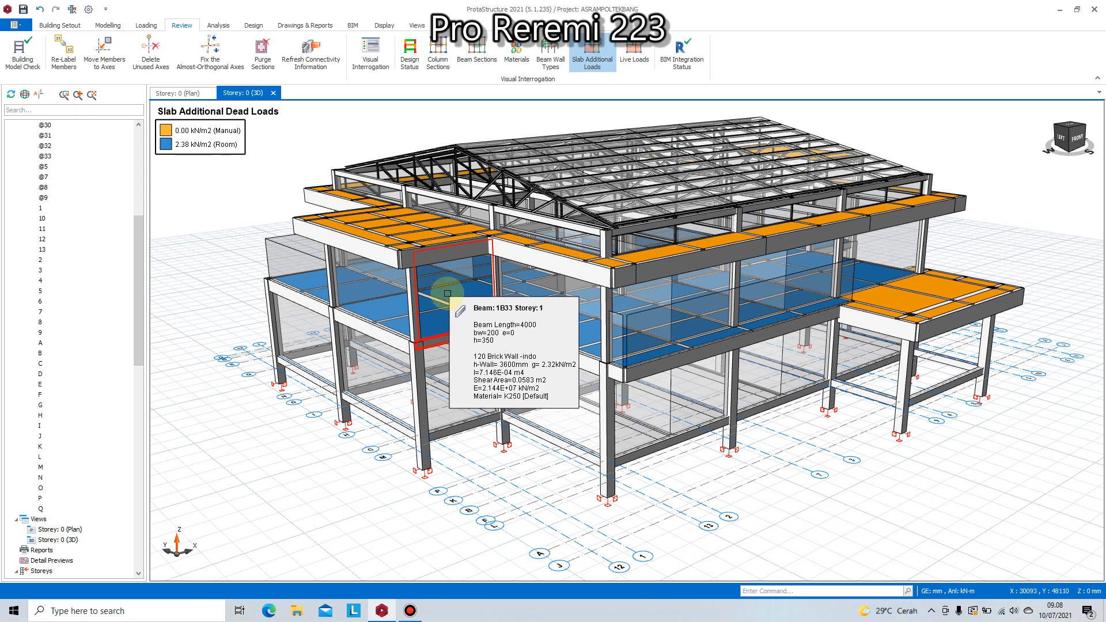
scroll(441, 309, "down", 3)
scroll(456, 277, "up", 2)
middle_click_drag(480, 291, 699, 328)
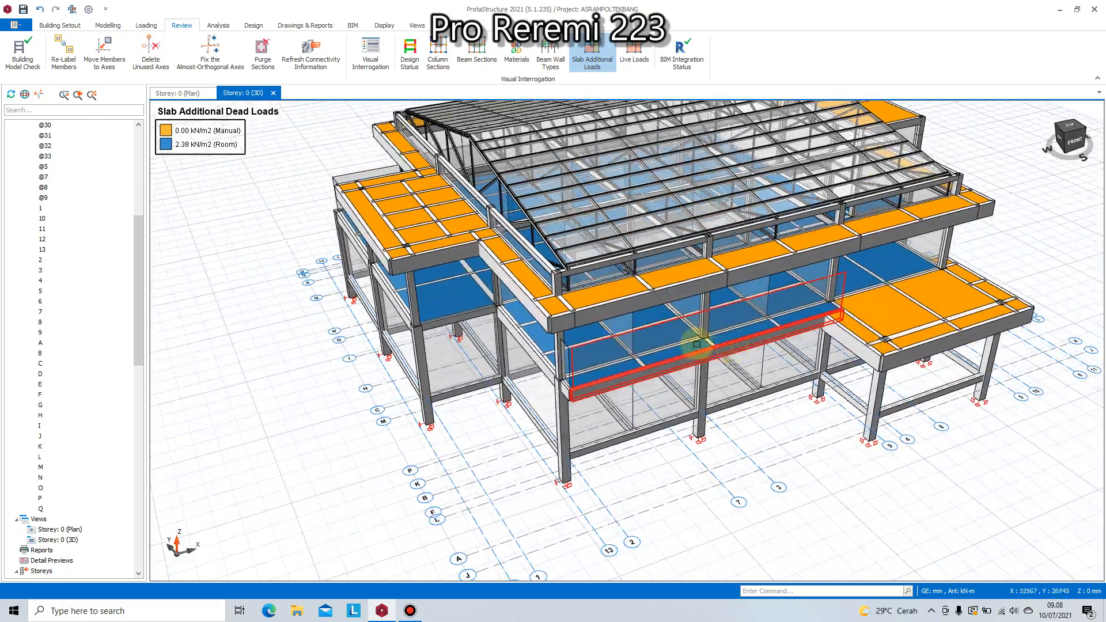
scroll(647, 321, "down", 5)
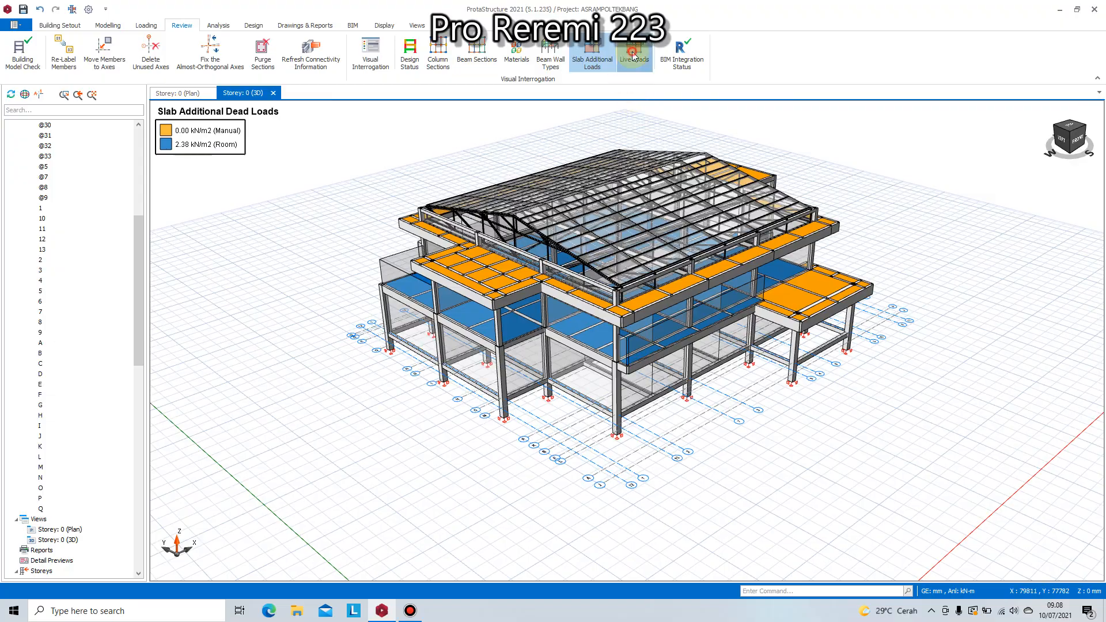
- Colour the 3D model by slab live load and examine the roof canopy and first-floor slabs on the building's left side
left_click(634, 55)
scroll(611, 242, "up", 2)
middle_click_drag(611, 242, 553, 314)
scroll(489, 316, "up", 5)
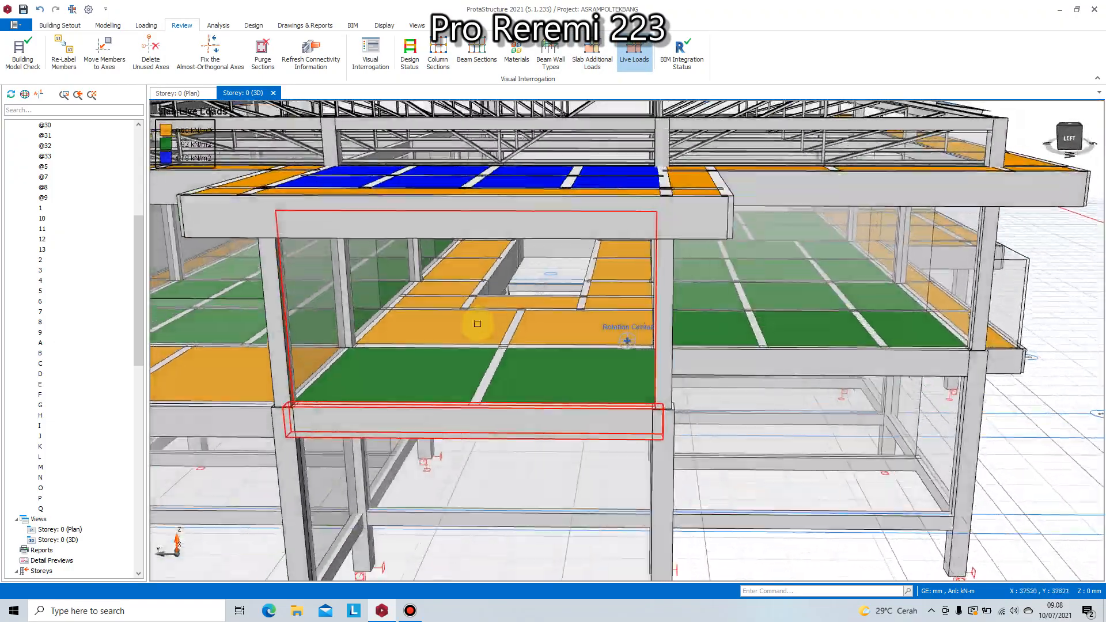
scroll(477, 324, "down", 5)
middle_click_drag(477, 324, 257, 182)
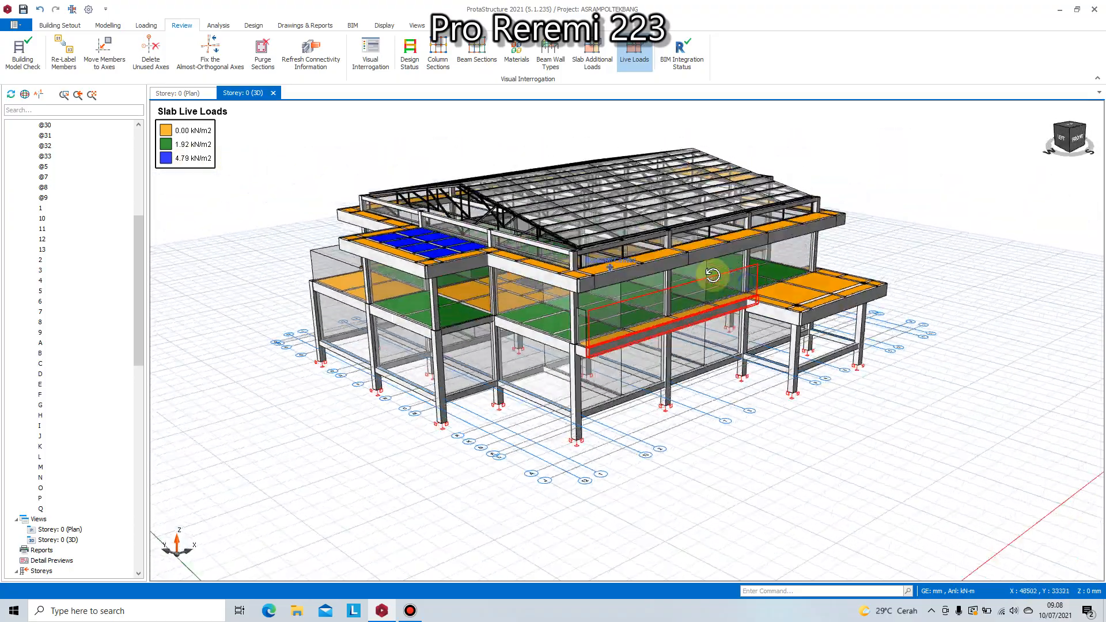
- Examine the live loads on the front canopy, perimeter strips and upper-floor slabs from the front of the building
scroll(665, 333, "up", 5)
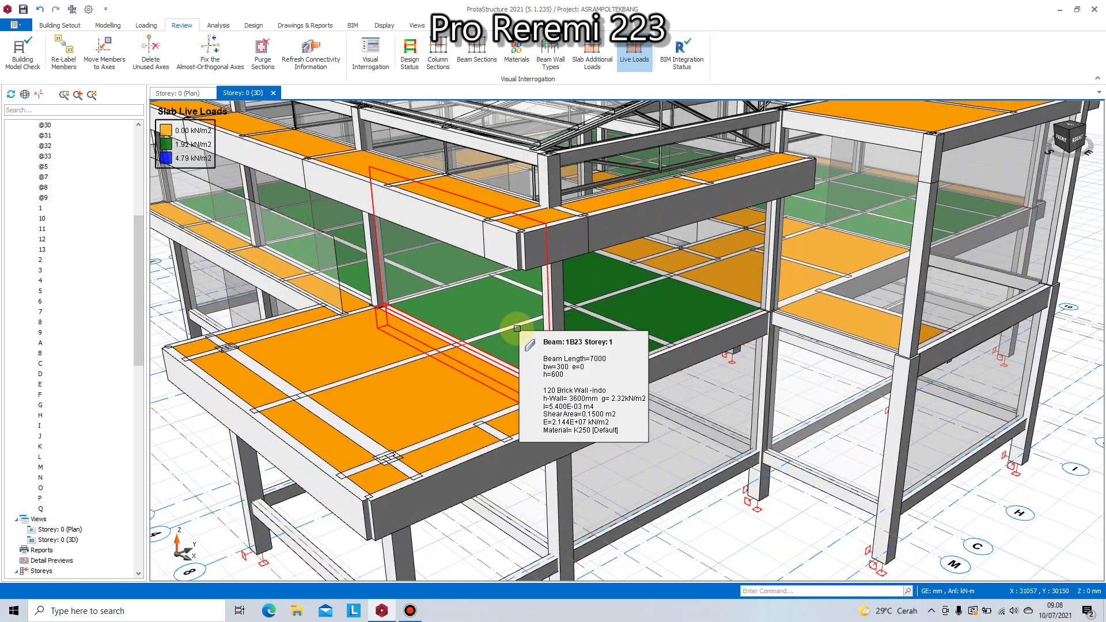
scroll(622, 325, "down", 5)
mouse_move(622, 324)
middle_mouse_down()
mouse_move(670, 320)
mouse_move(434, 252)
middle_mouse_up()
scroll(670, 321, "down", 3)
scroll(630, 293, "up", 3)
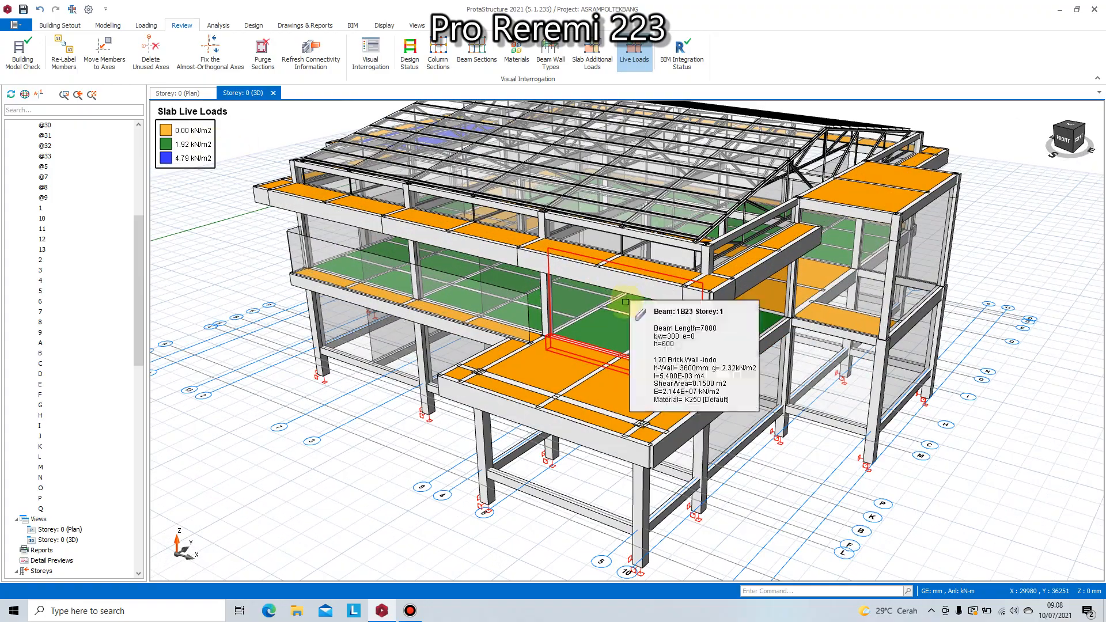
middle_click_drag(888, 222, 490, 292)
scroll(491, 293, "down", 3)
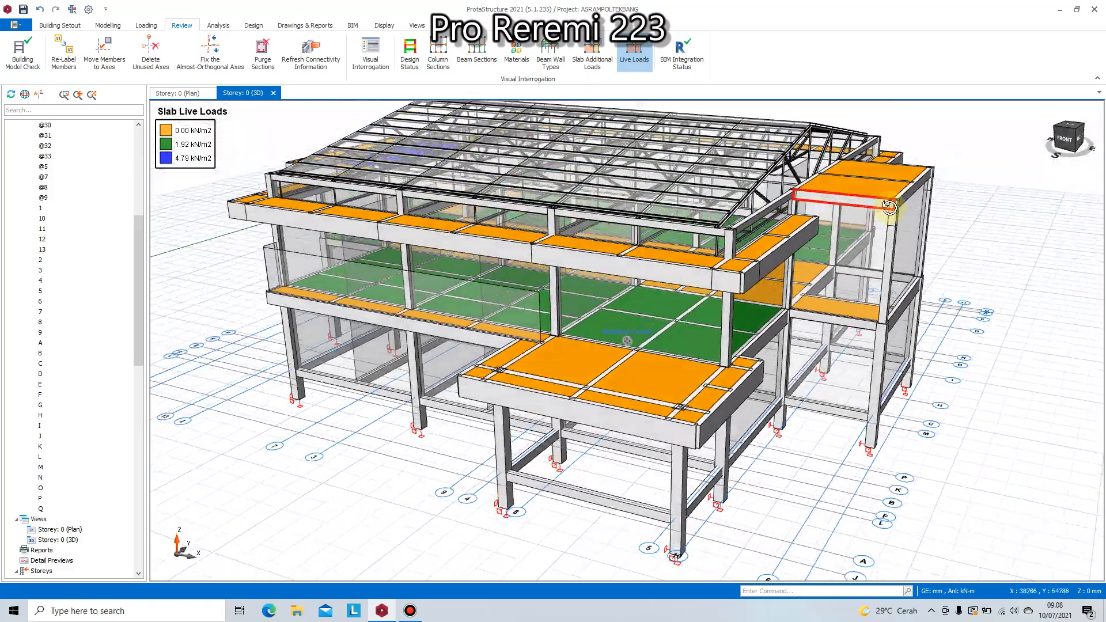
scroll(490, 293, "up", 2)
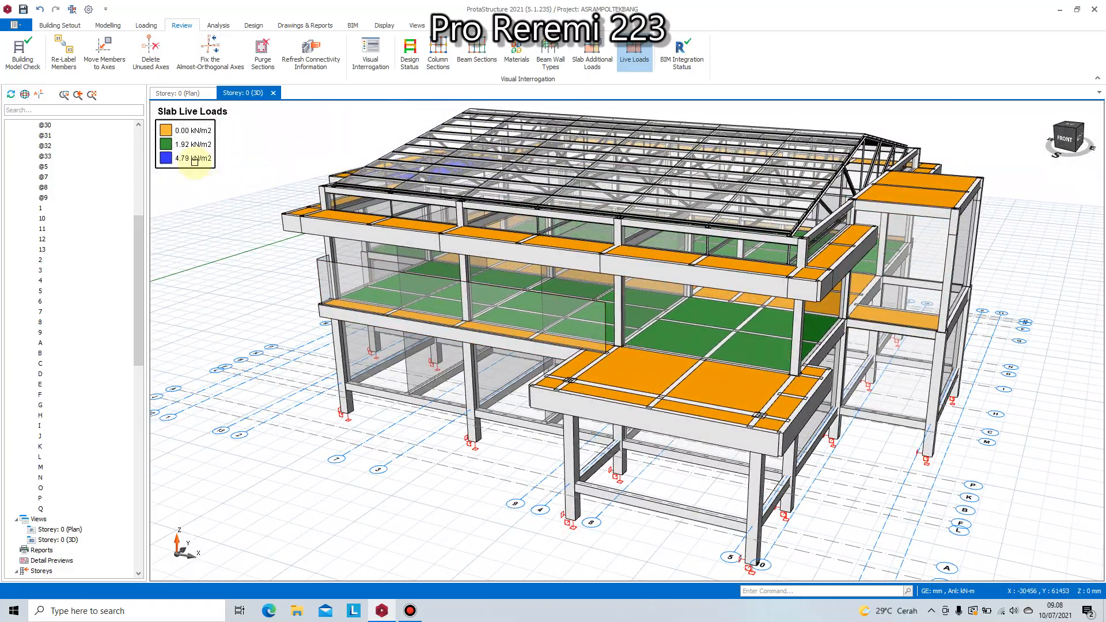
- Examine the 4.79 kN/m2 live load slabs on the canopy at the building's left side
middle_click_drag(240, 188, 833, 231)
scroll(468, 288, "up", 3)
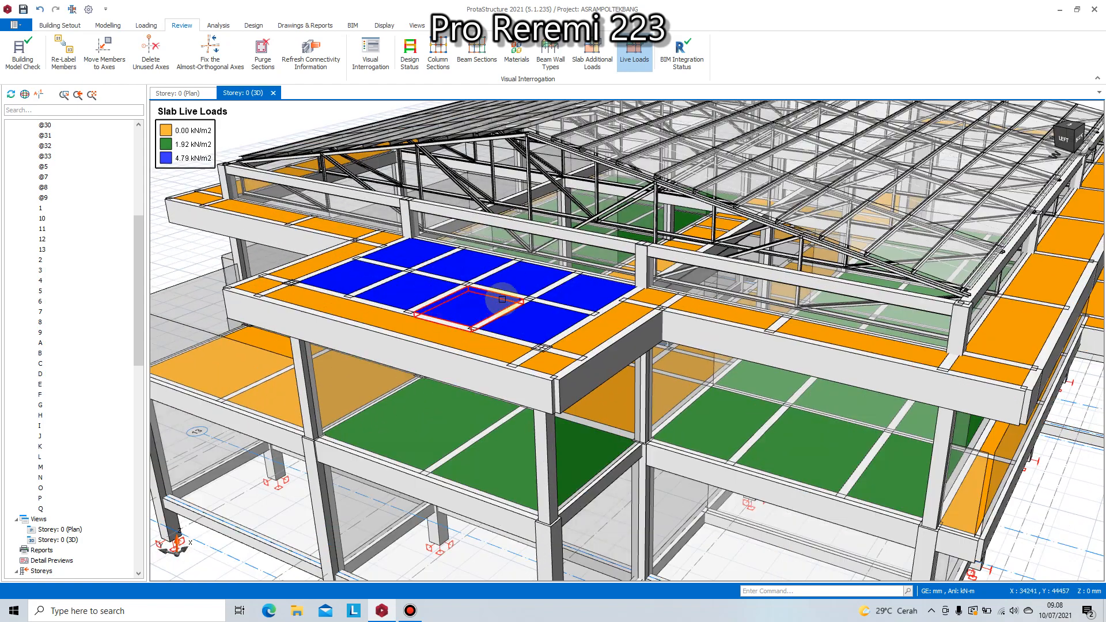
middle_click_drag(502, 299, 457, 295)
scroll(479, 311, "down", 2)
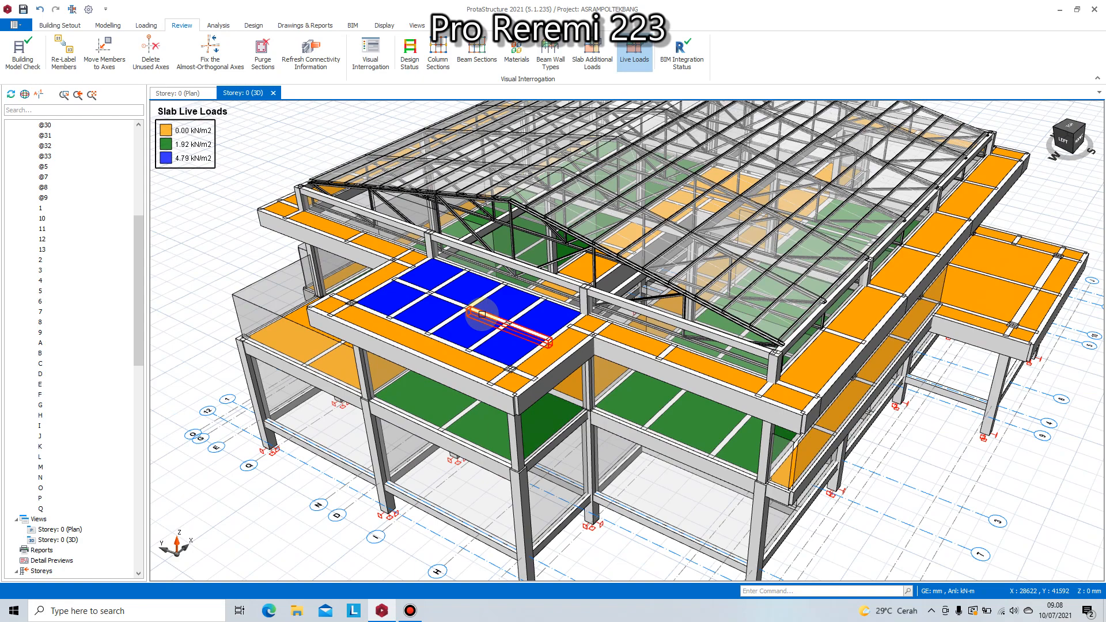
middle_click_drag(530, 327, 506, 295)
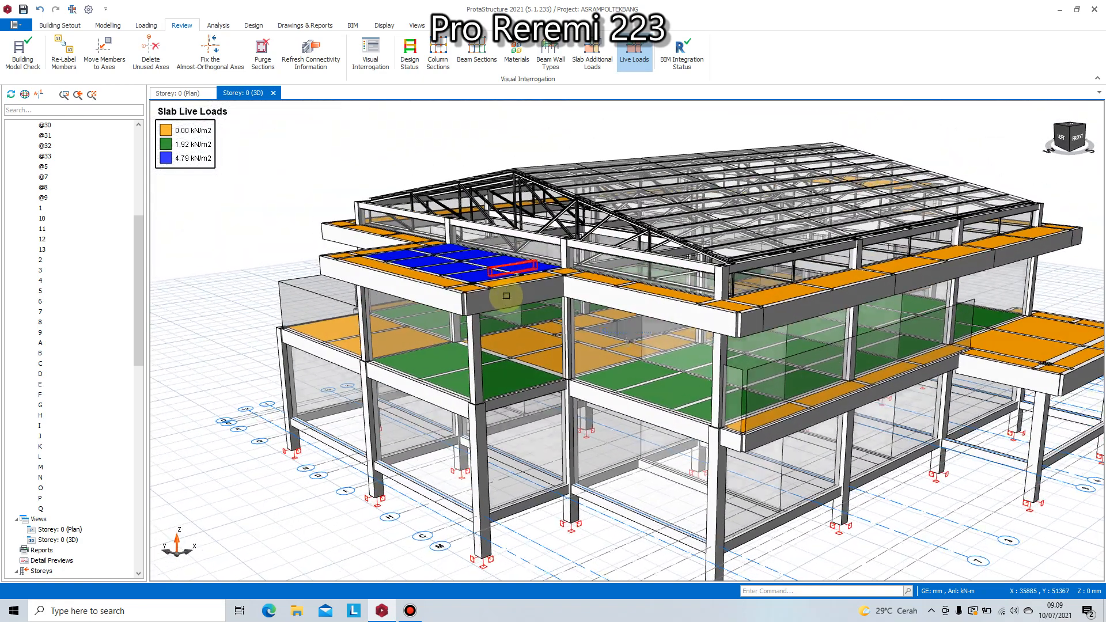
- Colour the 3D model by BIM integration status, examine the members and turn the display off
left_click(678, 62)
scroll(457, 308, "down", 3)
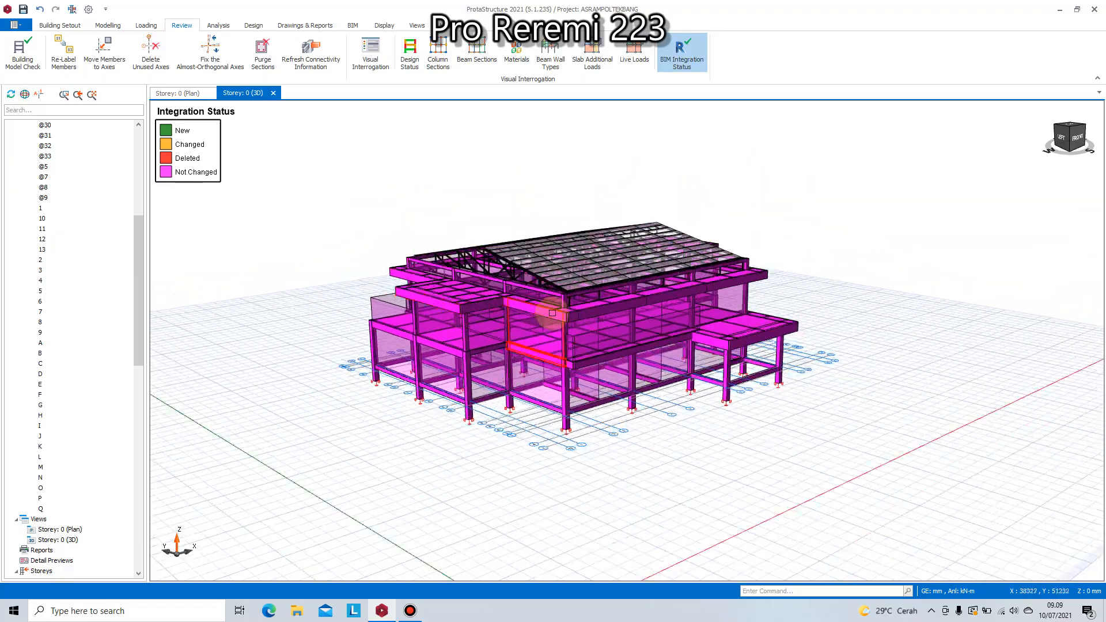
scroll(551, 312, "up", 3)
middle_click_drag(678, 299, 667, 320)
left_click(684, 56)
scroll(684, 316, "down", 3)
scroll(666, 321, "up", 2)
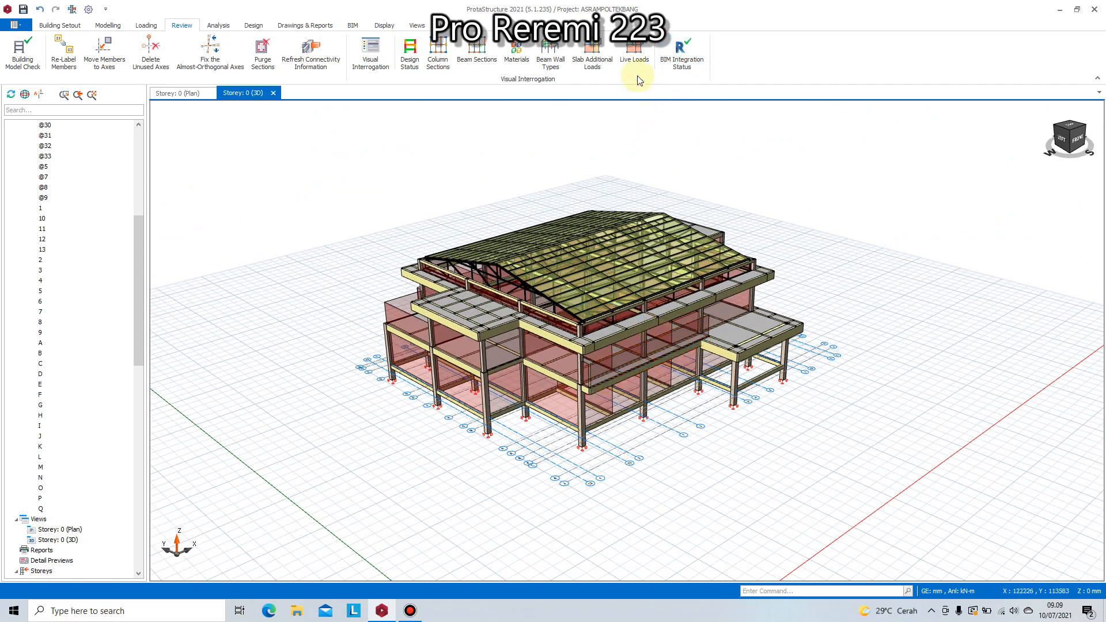
- Restore the slab live load colouring on the 3D model and view the whole building
left_click(625, 50)
middle_click_drag(633, 242, 707, 270)
scroll(702, 238, "up", 2)
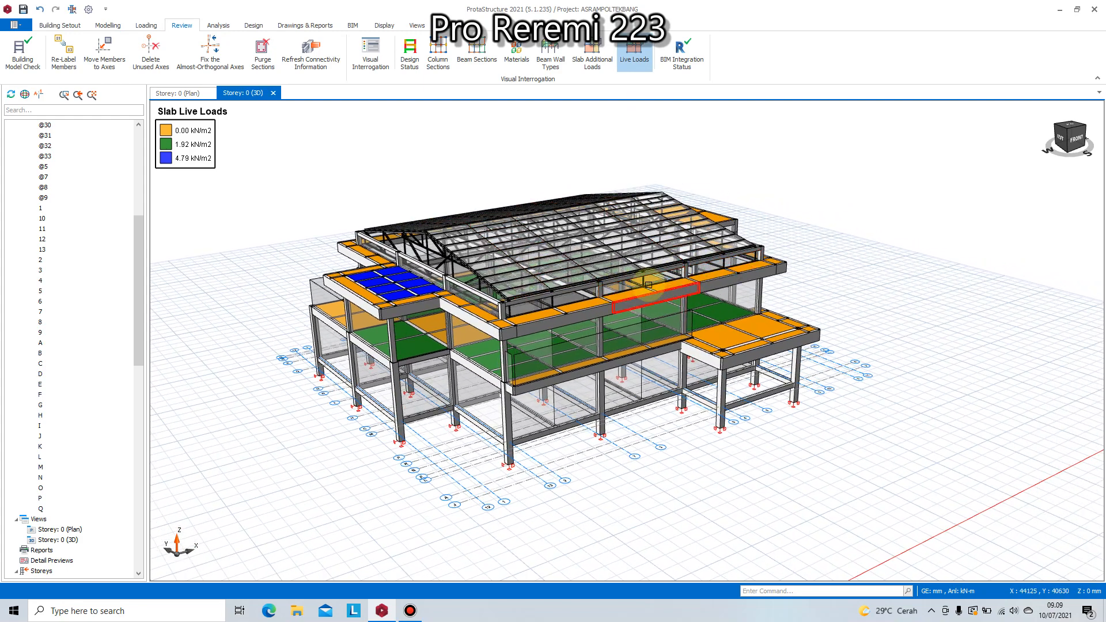
- Create the Axial Load Comparison Report even though the analysis status is not valid
left_click(218, 26)
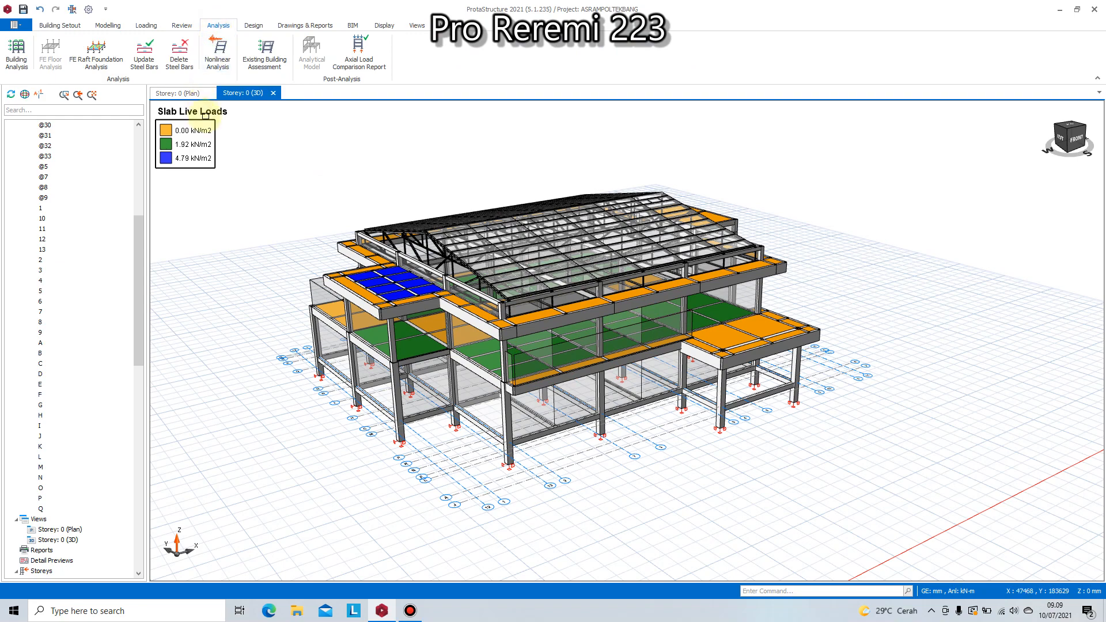
left_click(358, 51)
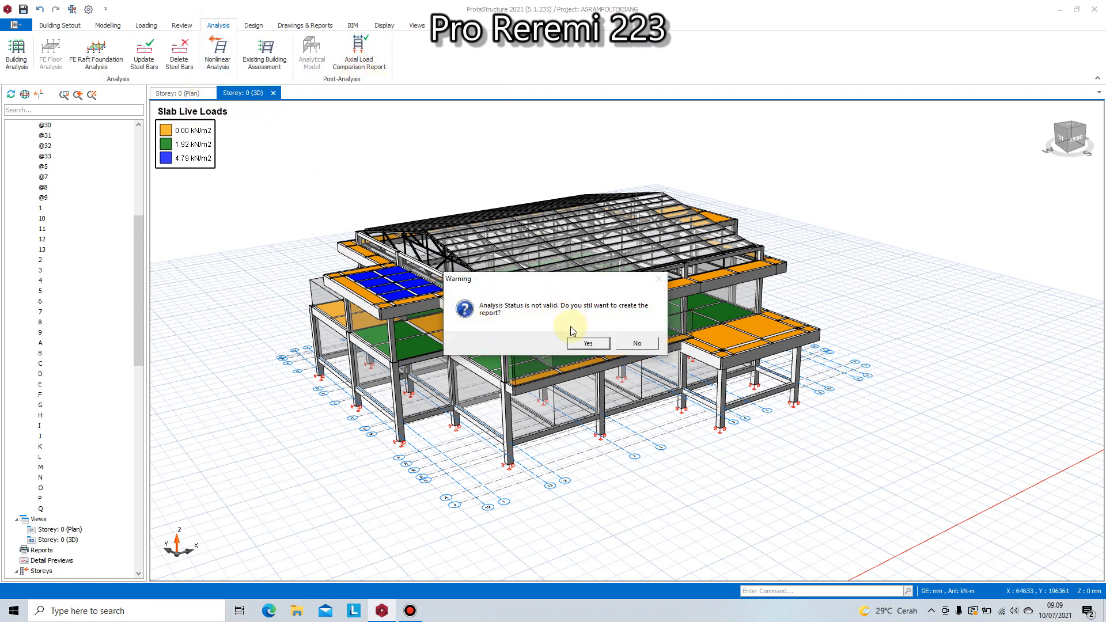
left_click(585, 344)
left_click(605, 345)
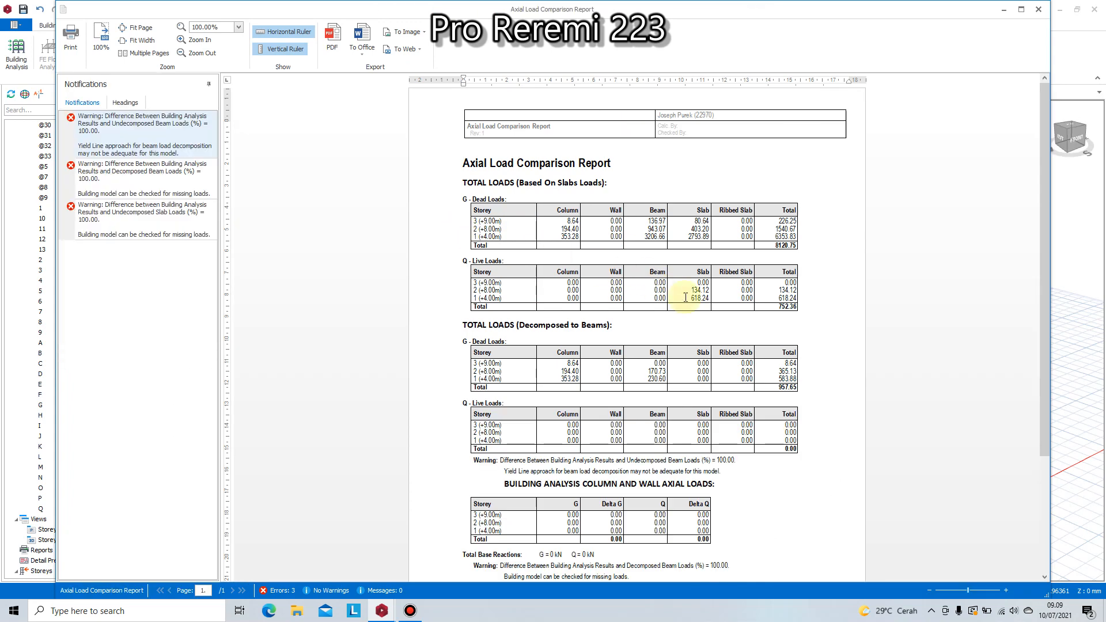
- Compare the total dead and live loads based on slabs with those decomposed to beams, and close the report
scroll(788, 288, "down", 4)
scroll(788, 282, "up", 4)
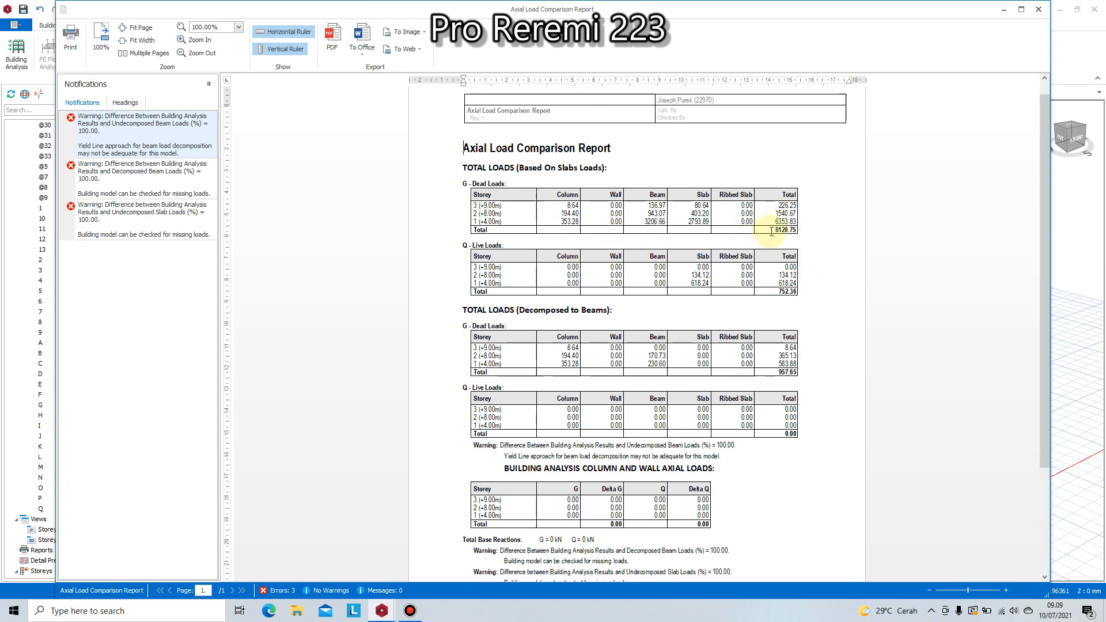
left_click_drag(775, 235, 803, 233)
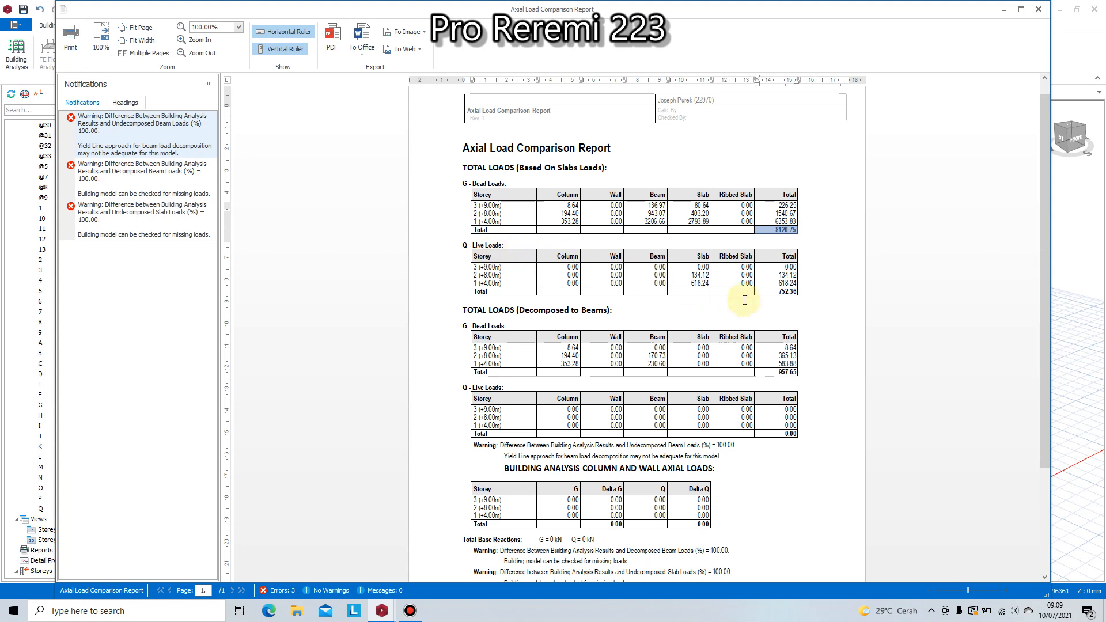
left_click(778, 292)
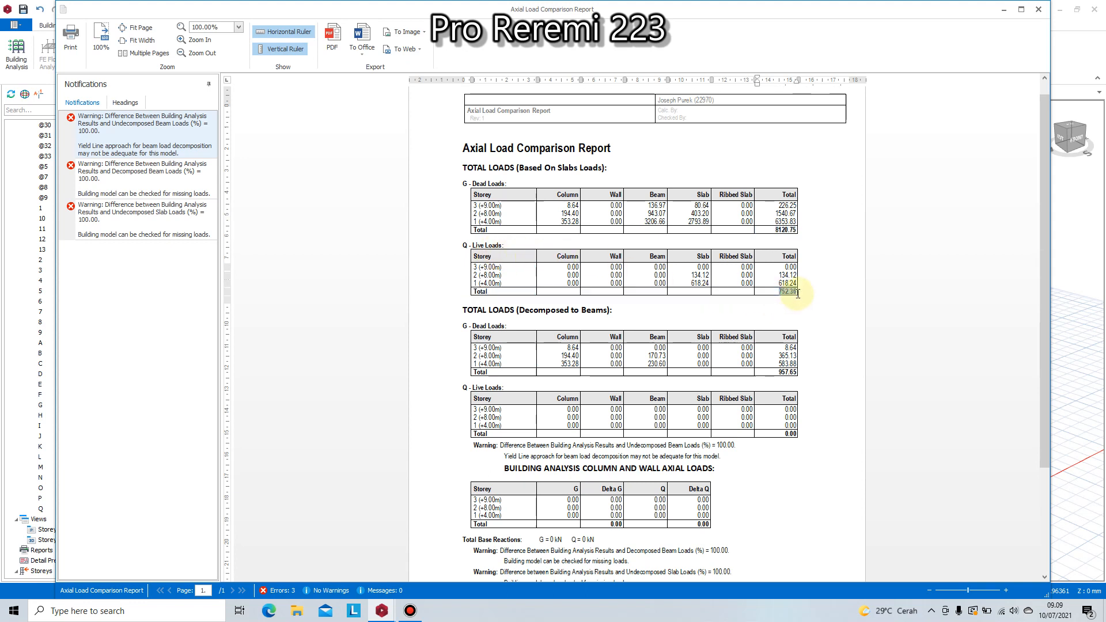
scroll(665, 334, "down", 2)
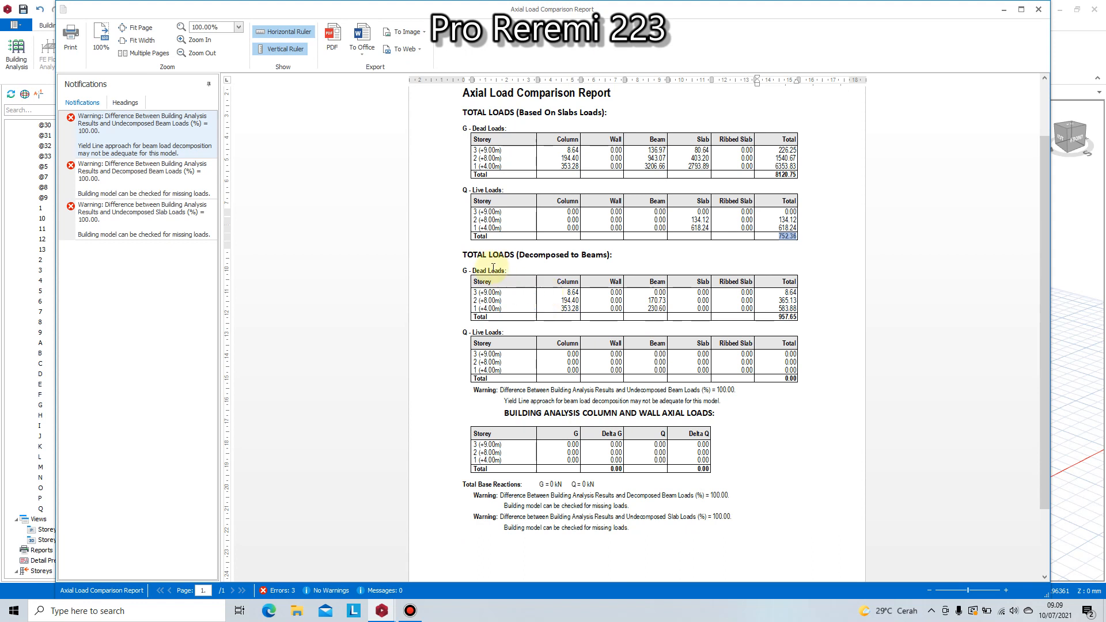
left_click(777, 316)
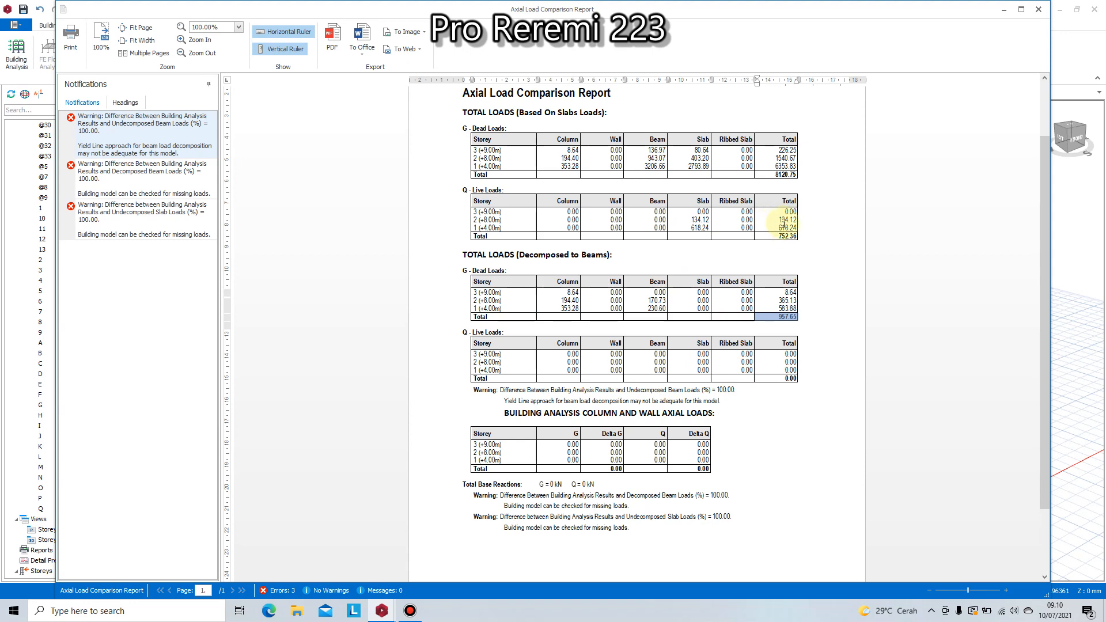
scroll(753, 334, "down", 2)
scroll(755, 340, "up", 4)
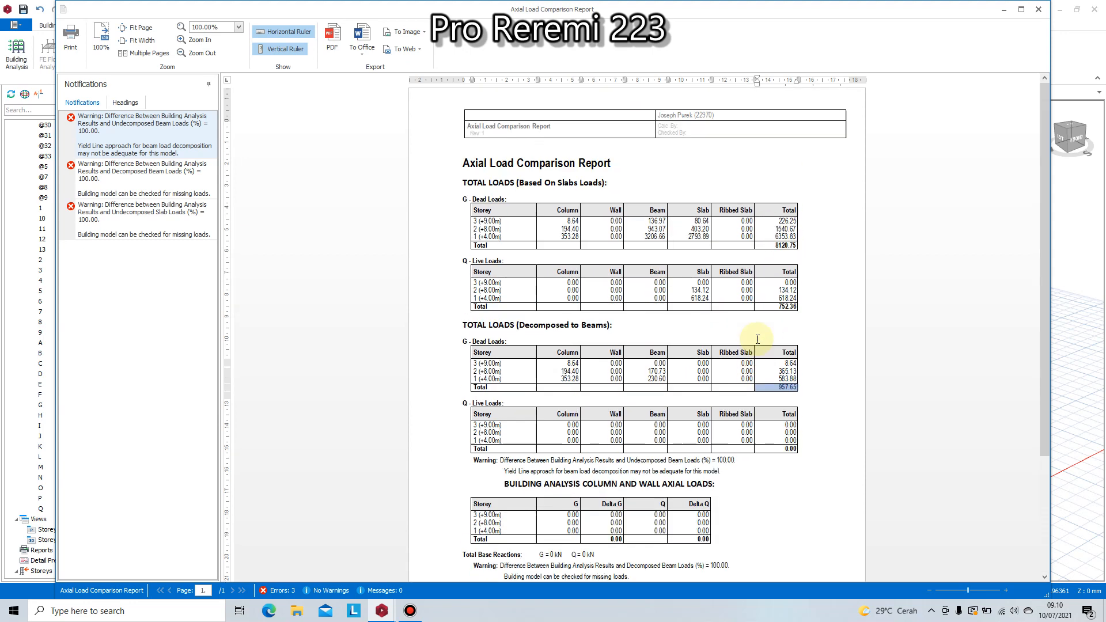
scroll(757, 340, "up", 2)
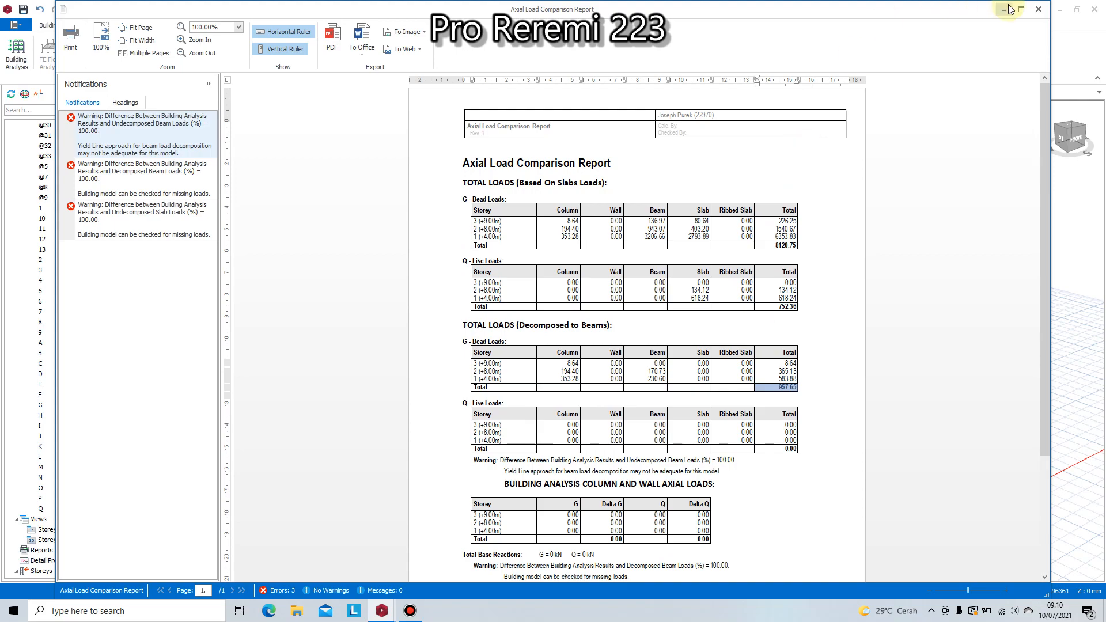
left_click(1038, 11)
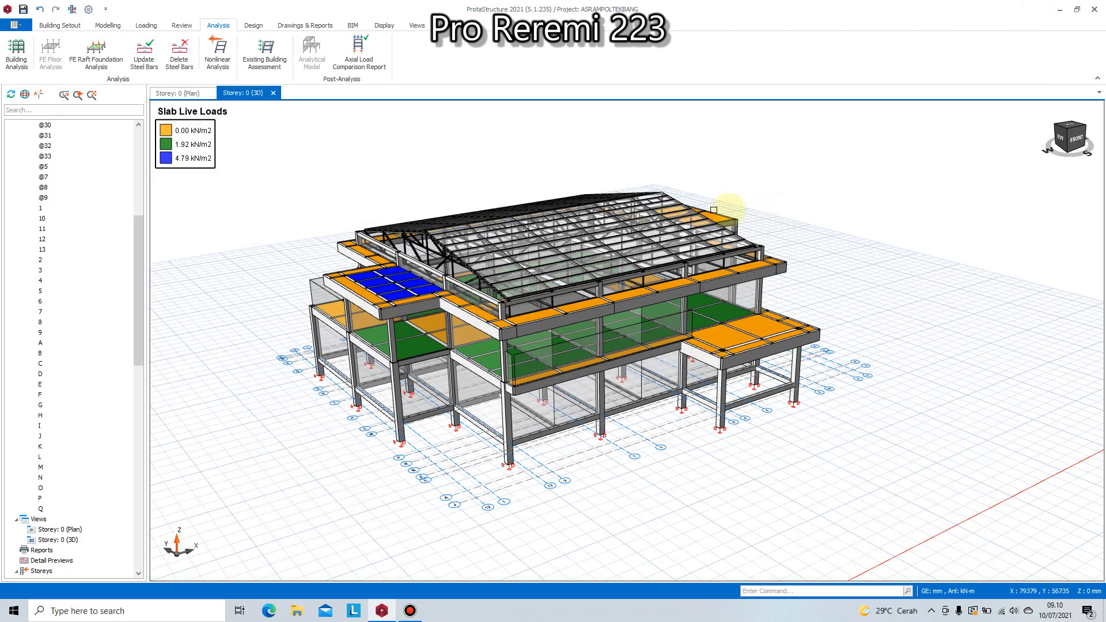
middle_click_drag(387, 198, 534, 205)
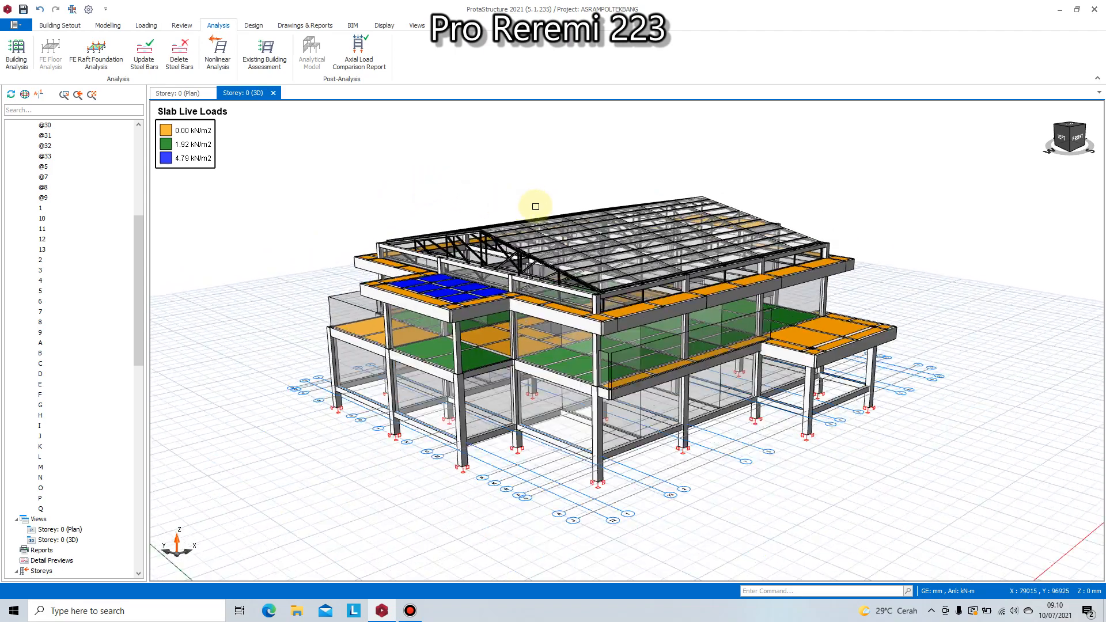
middle_click_drag(585, 168, 698, 168)
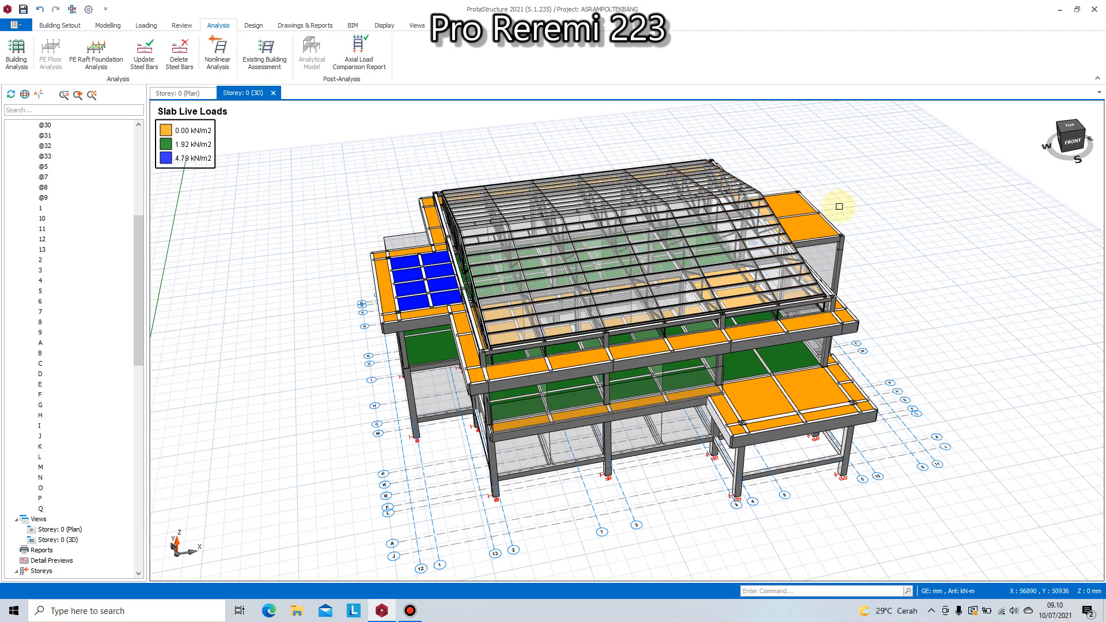
middle_click_drag(839, 205, 831, 245)
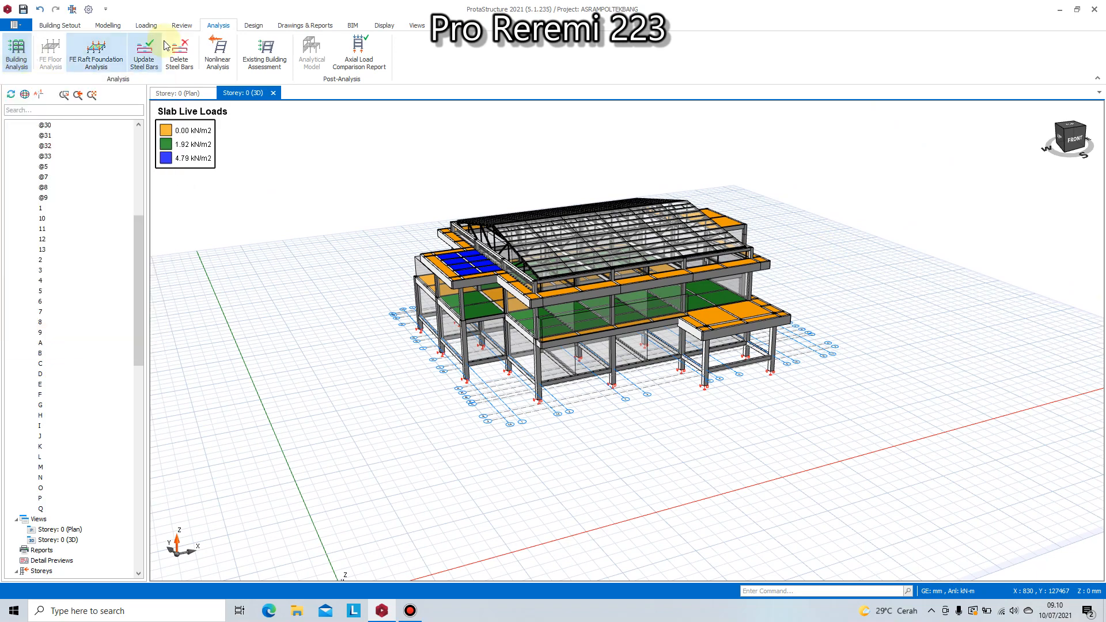
left_click(116, 26)
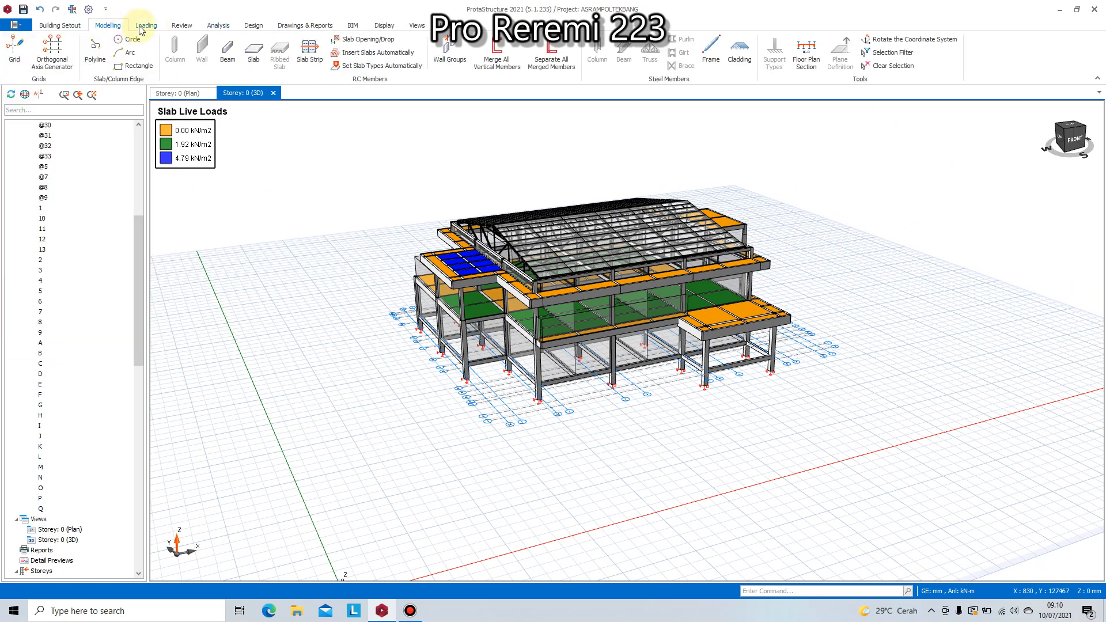
left_click(57, 26)
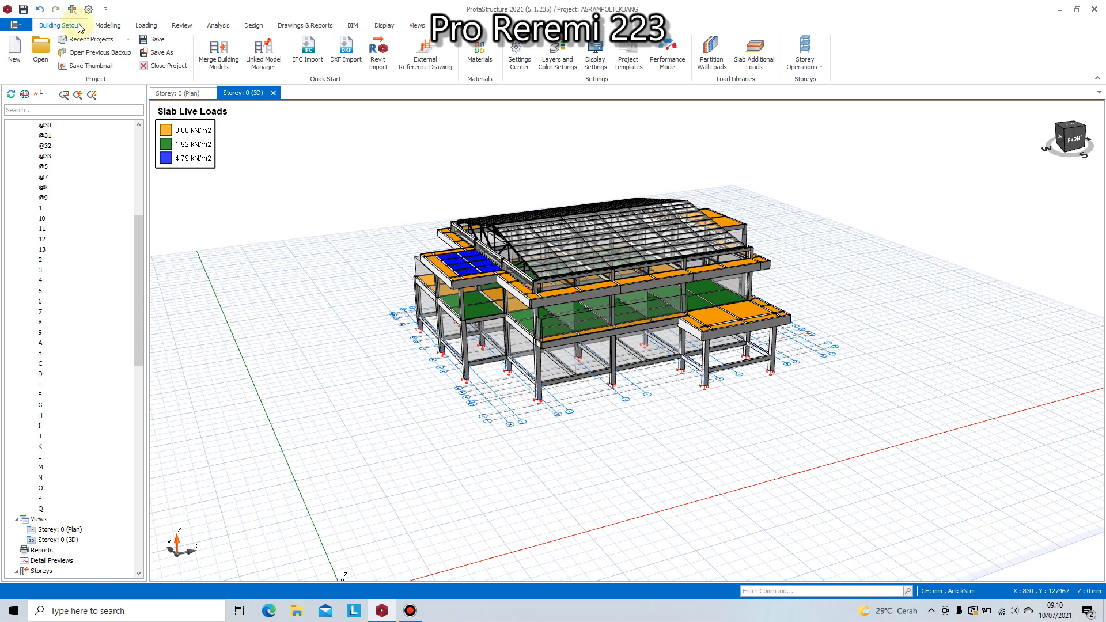
left_click(107, 26)
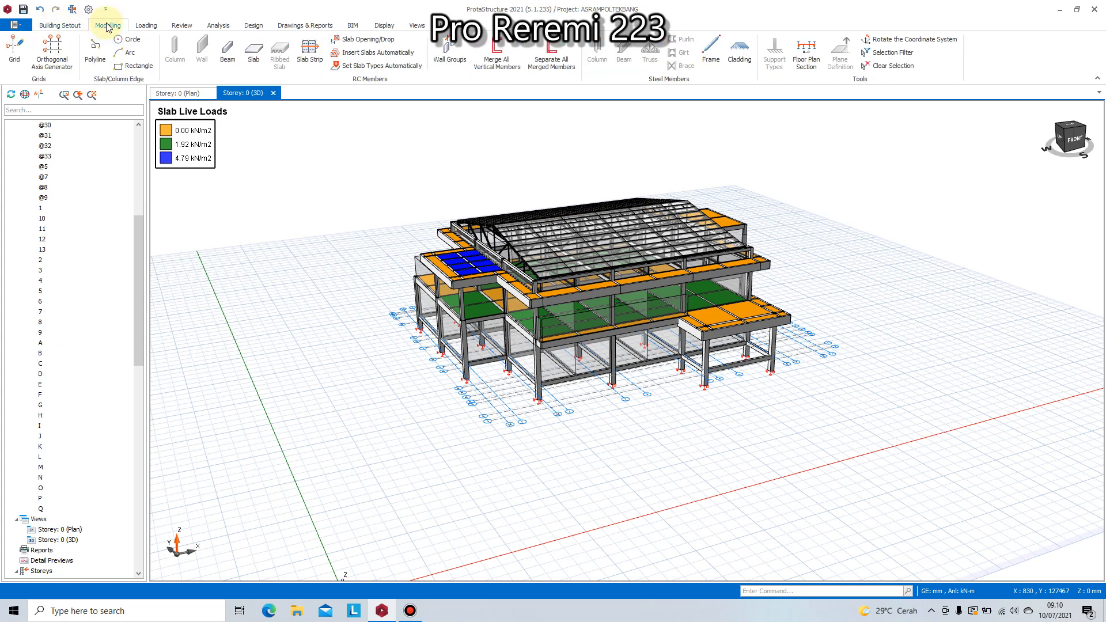
- Open Building Analysis to access the project parameters, loading and default material settings
left_click(219, 26)
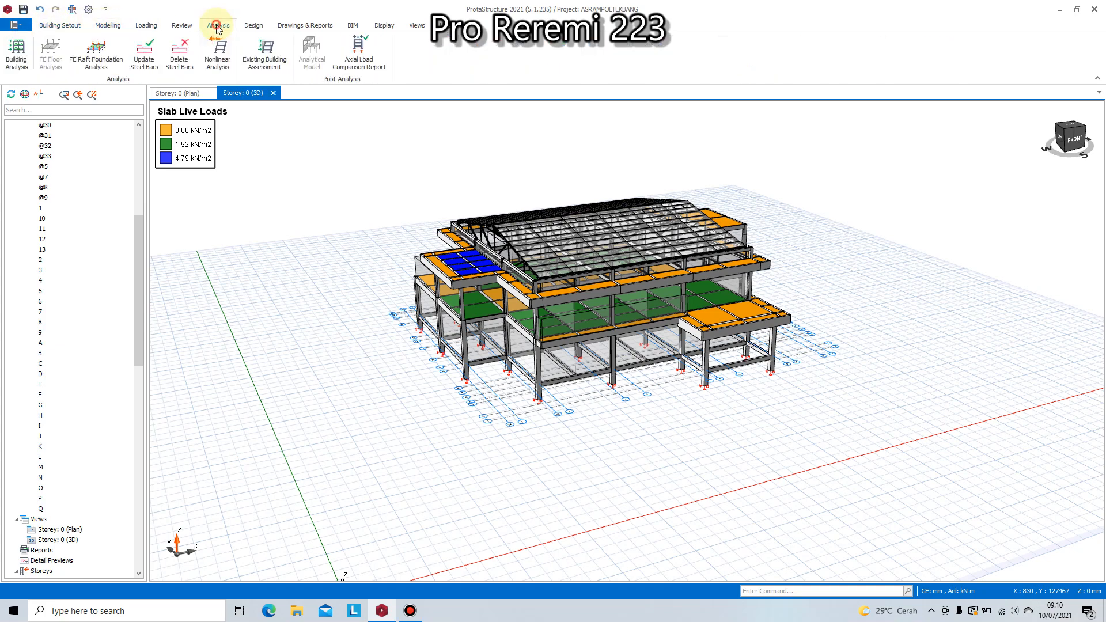
left_click(17, 54)
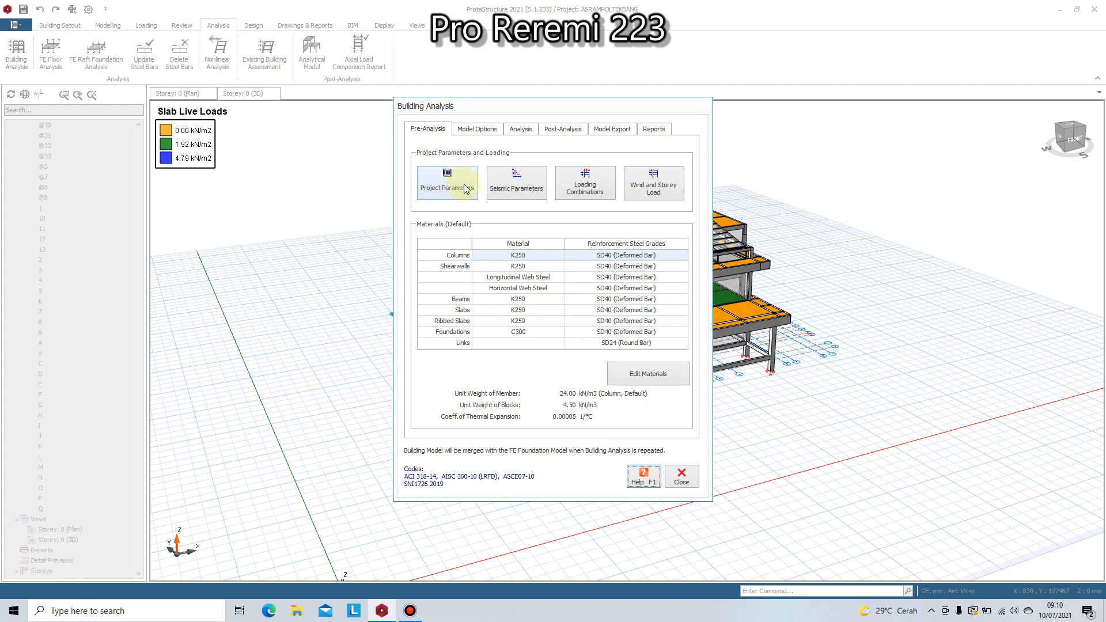
- Review the concrete, steel, loading, wind and earthquake design codes in the project parameters and accept them
left_click(446, 190)
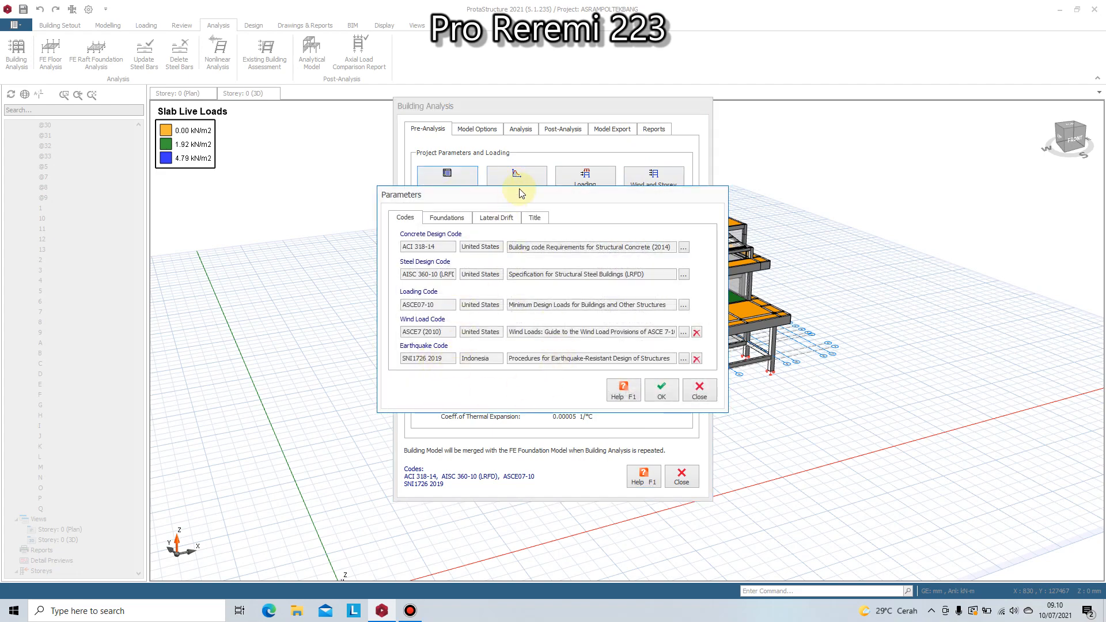
left_click_drag(519, 194, 354, 163)
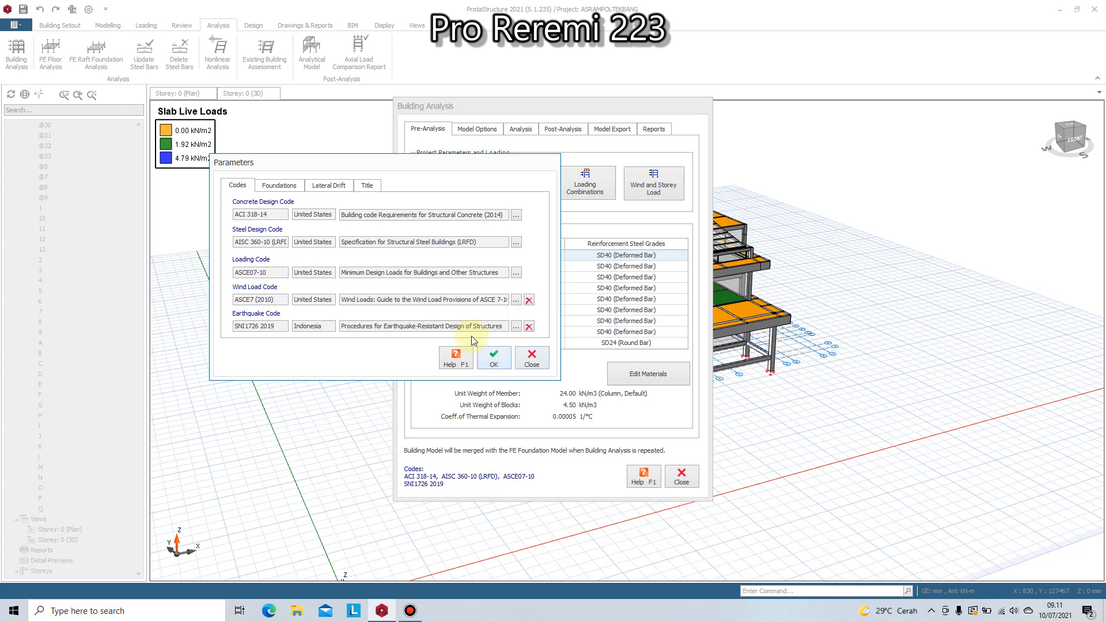
left_click(494, 357)
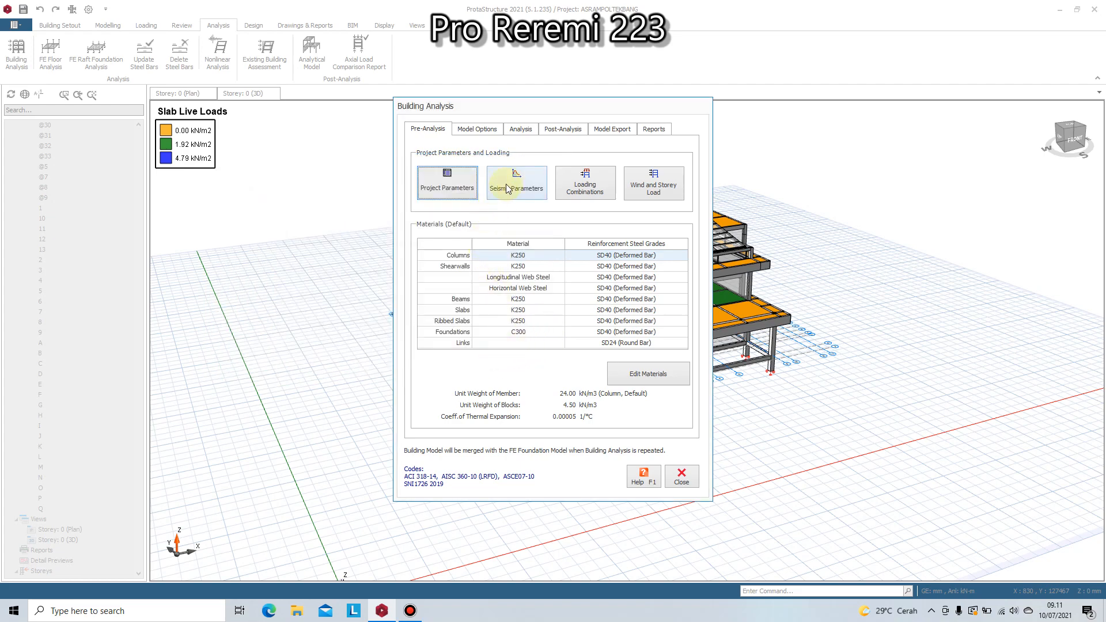
- Open the seismic parameters and set the earthquake risk category to II
left_click(516, 183)
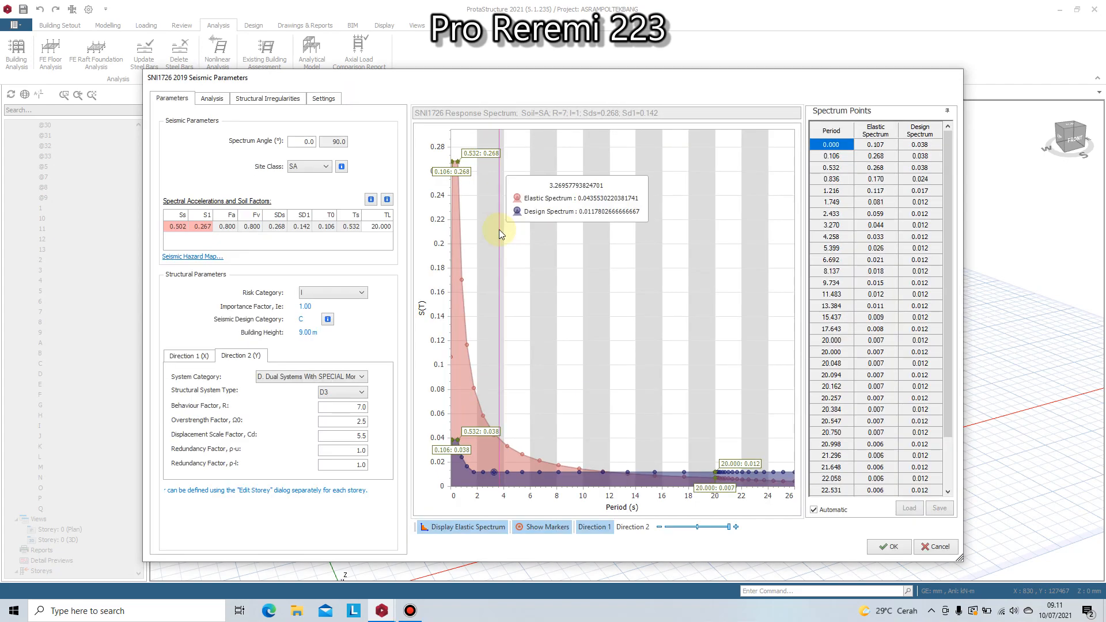
left_click_drag(863, 81, 869, 39)
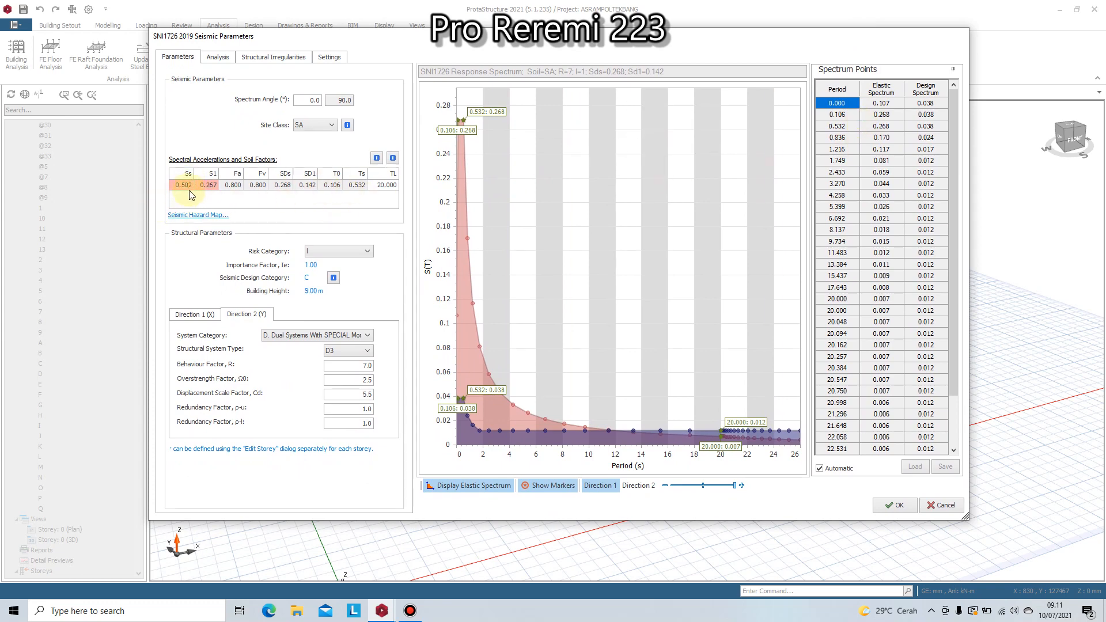
left_click(367, 252)
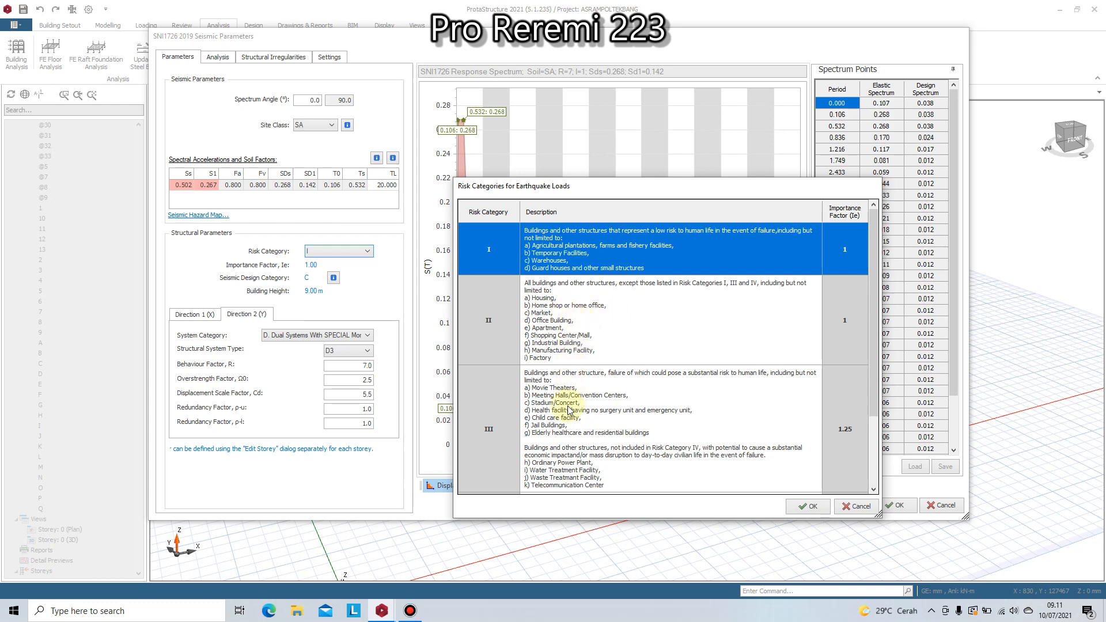
left_click(561, 326)
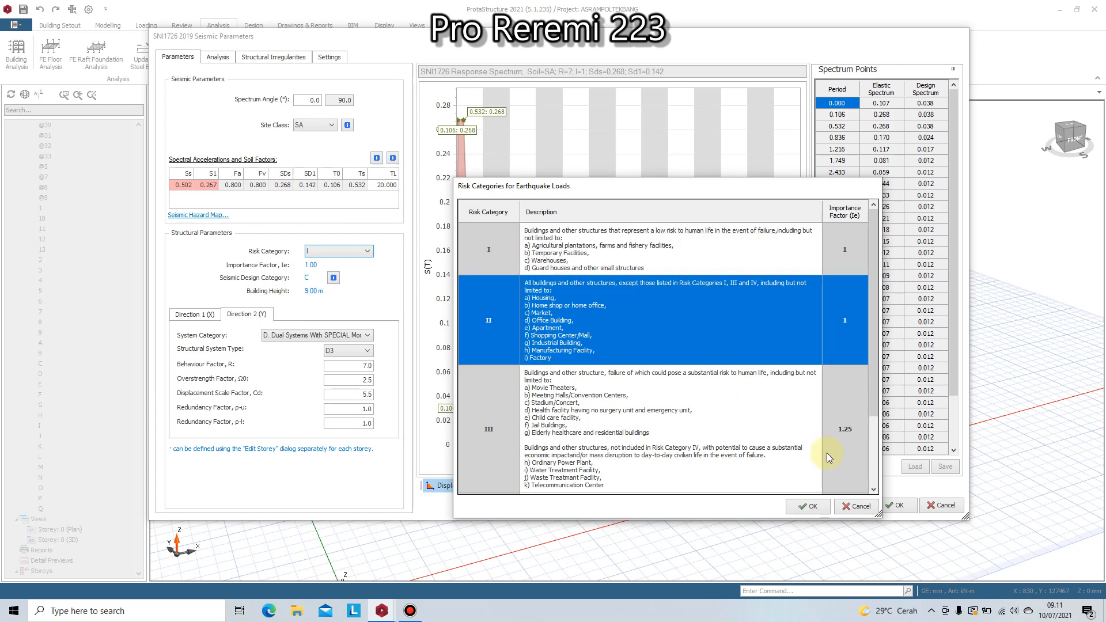
left_click(809, 506)
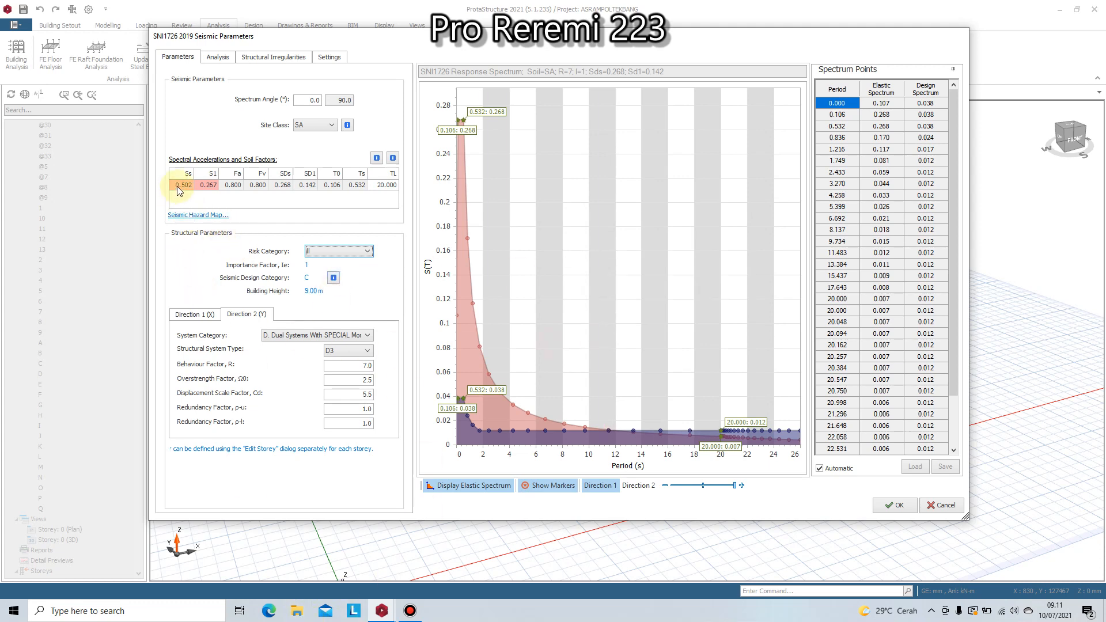
- Switch to File Explorer, open the Desain Spektra Indonesia screenshots in Videos > Captures, and look up the site's Ss and S1 values
left_click(297, 610)
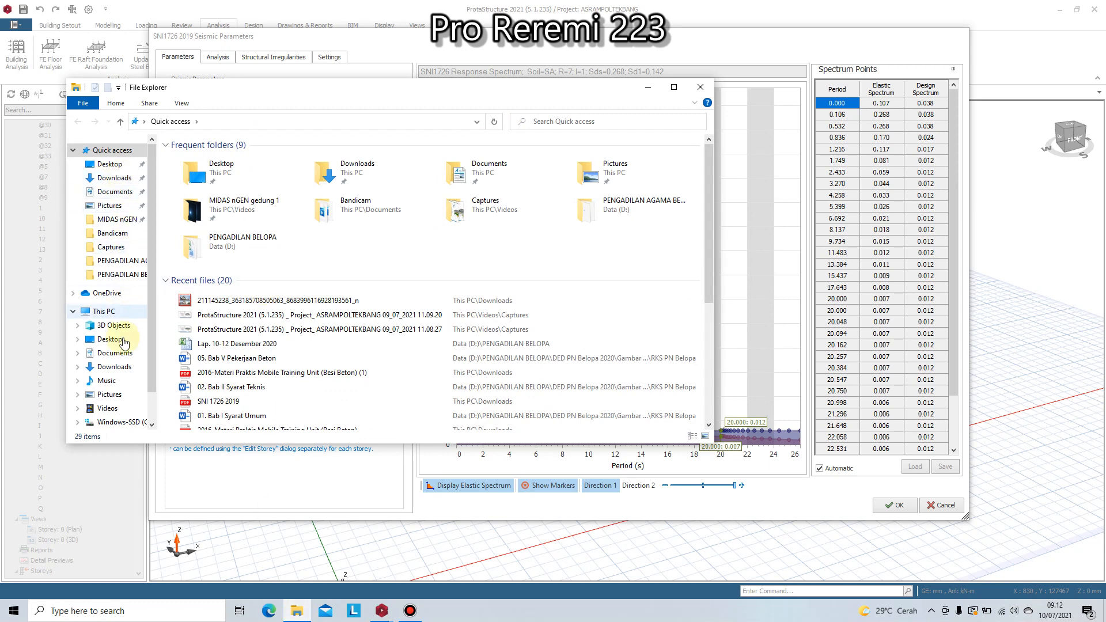
left_click(111, 408)
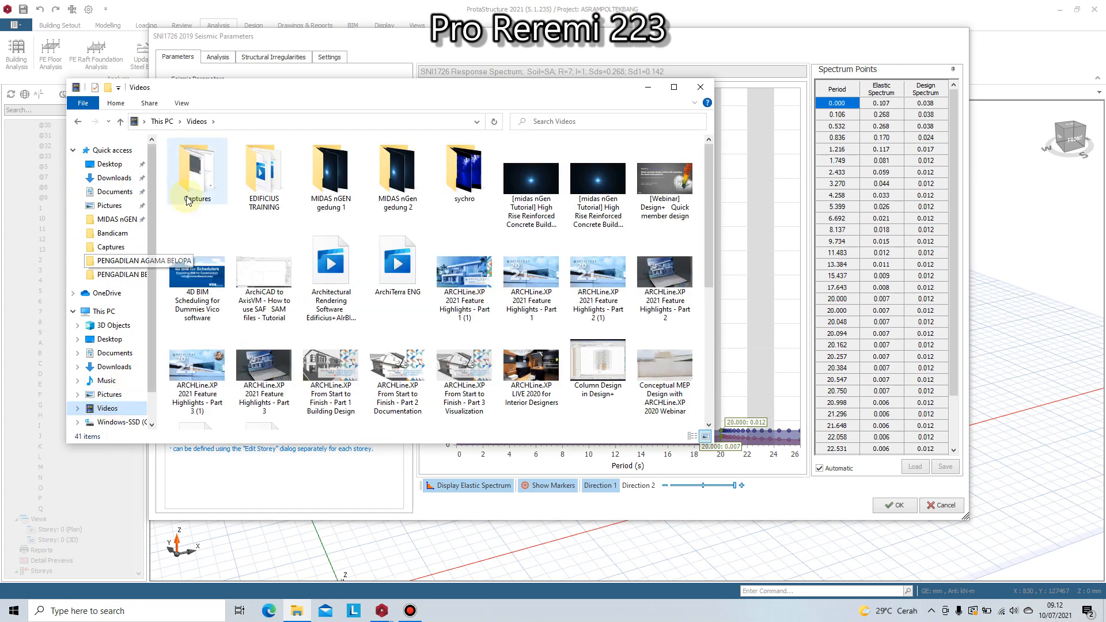
double_click(197, 175)
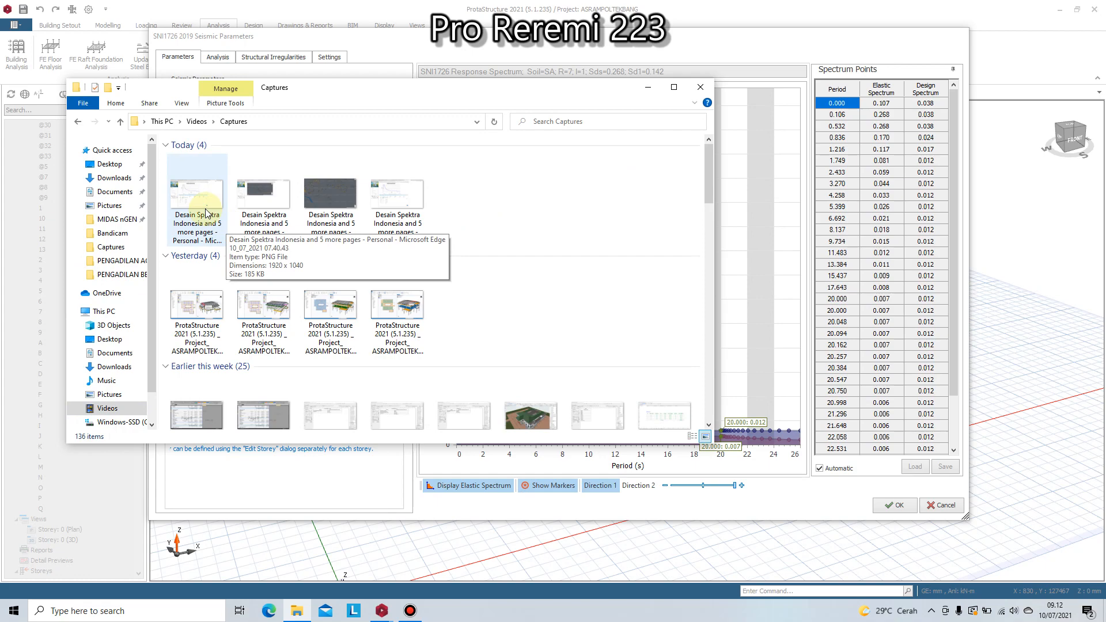
double_click(349, 207)
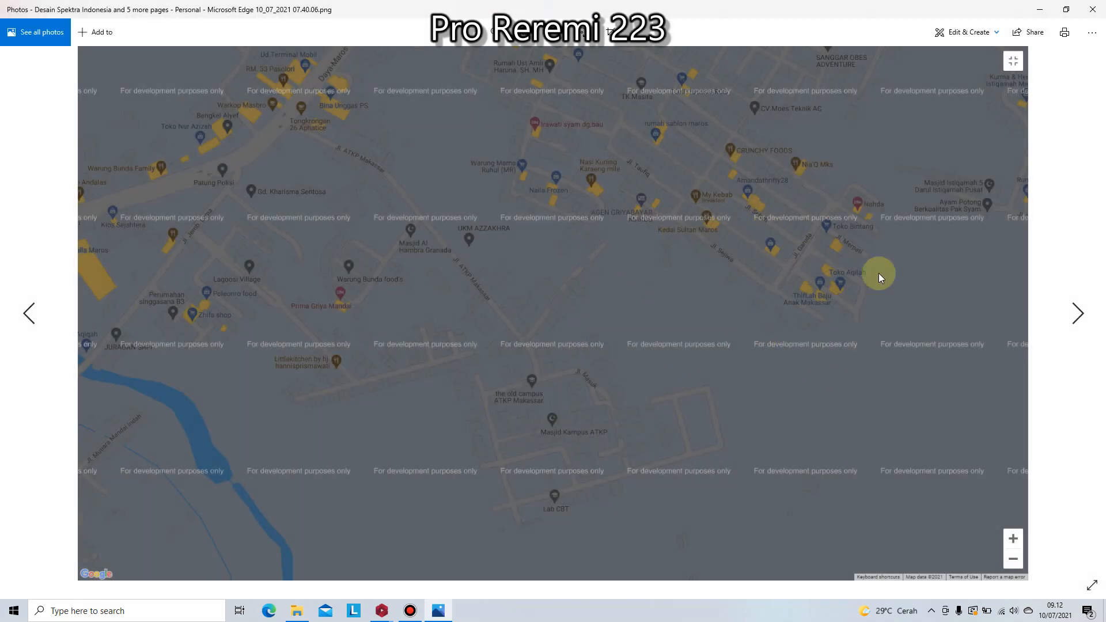
left_click(27, 312)
left_click(27, 311)
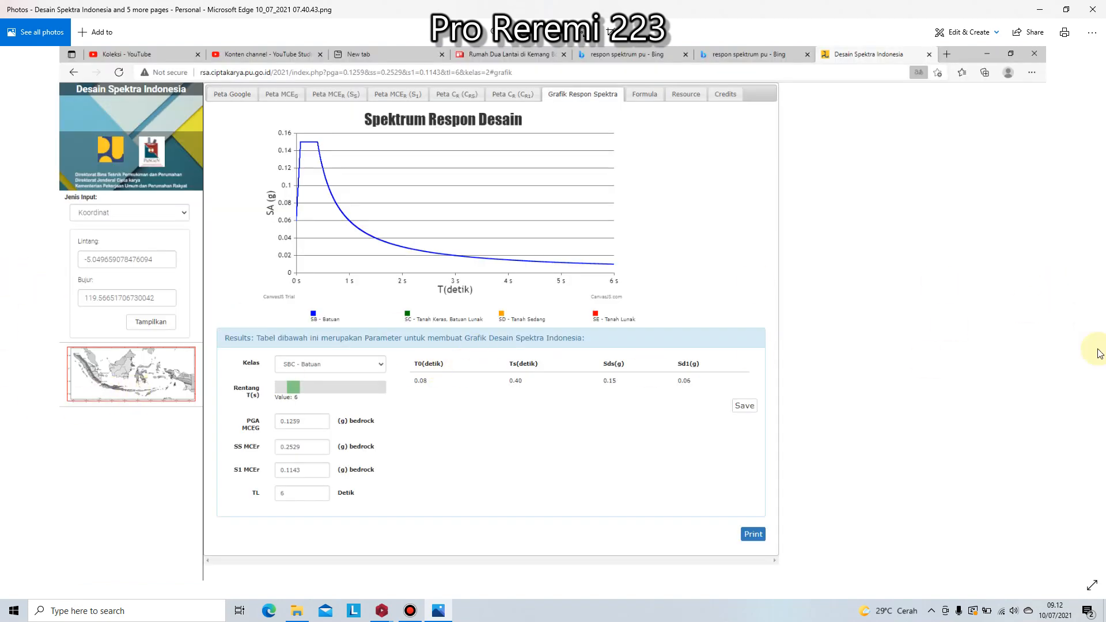
left_click(1078, 314)
left_click(1079, 315)
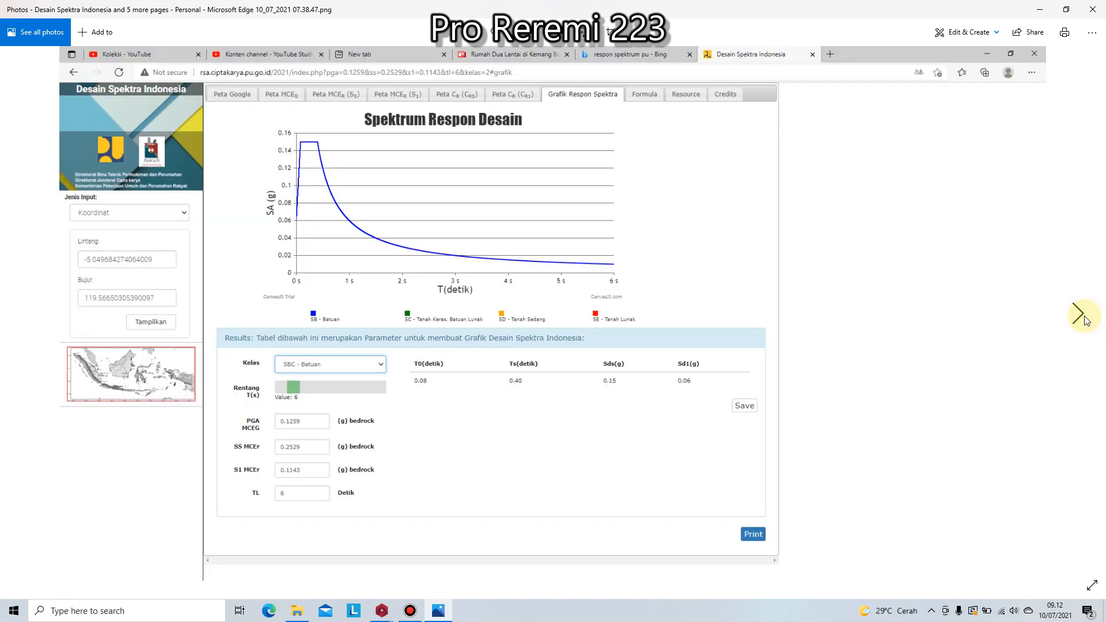
left_click(1079, 315)
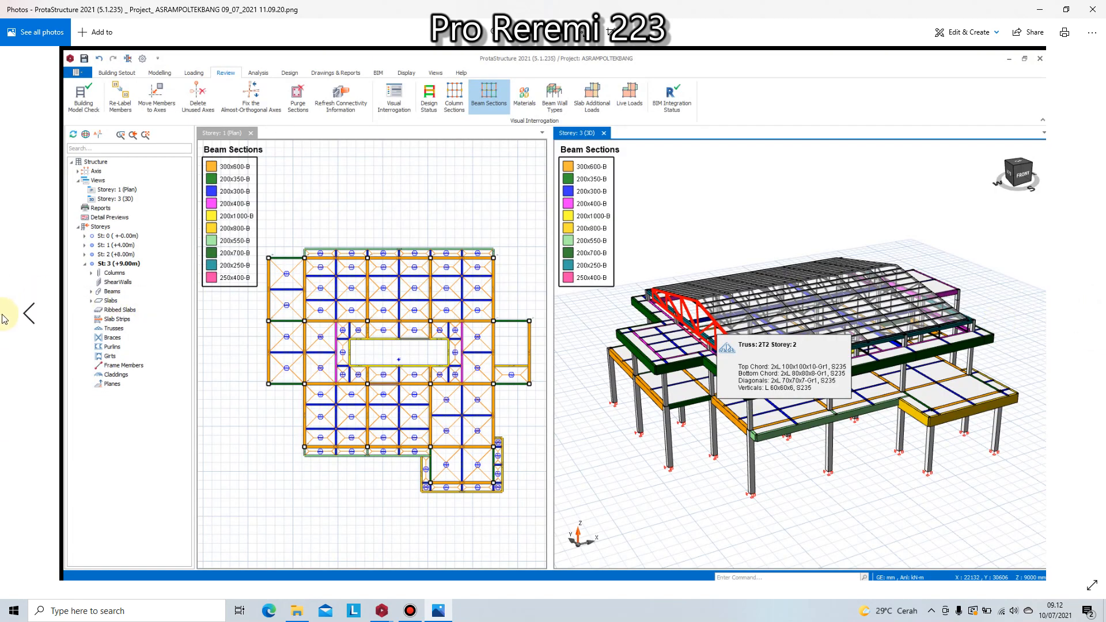
left_click(31, 317)
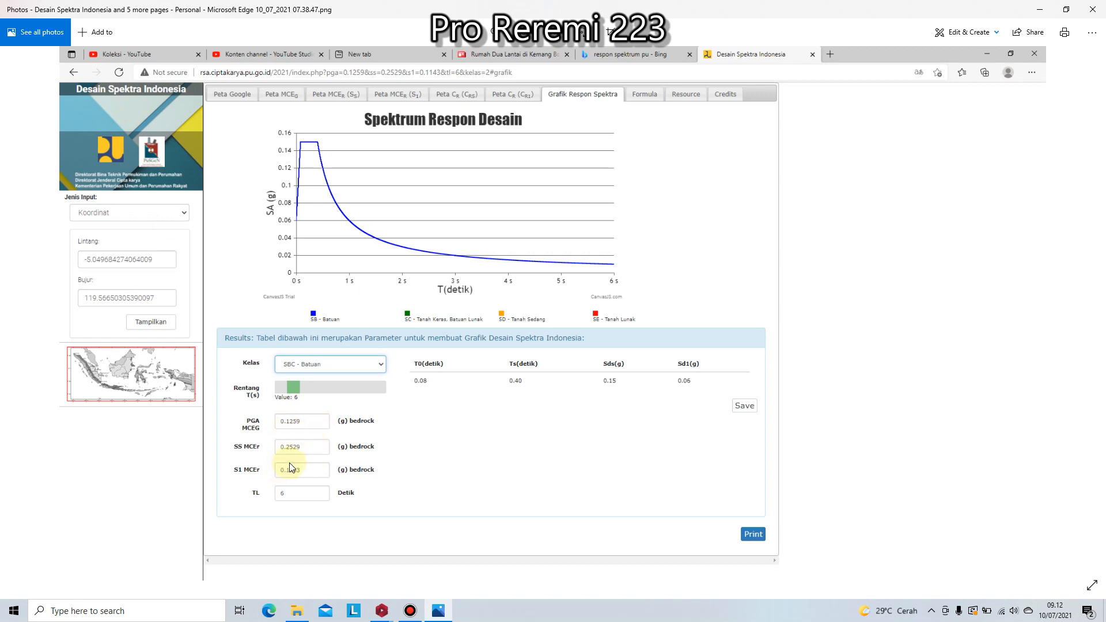
- Switch back to the ProtaStructure seismic parameters and set the spectral acceleration Ss to 0.25
mouse_move(381, 611)
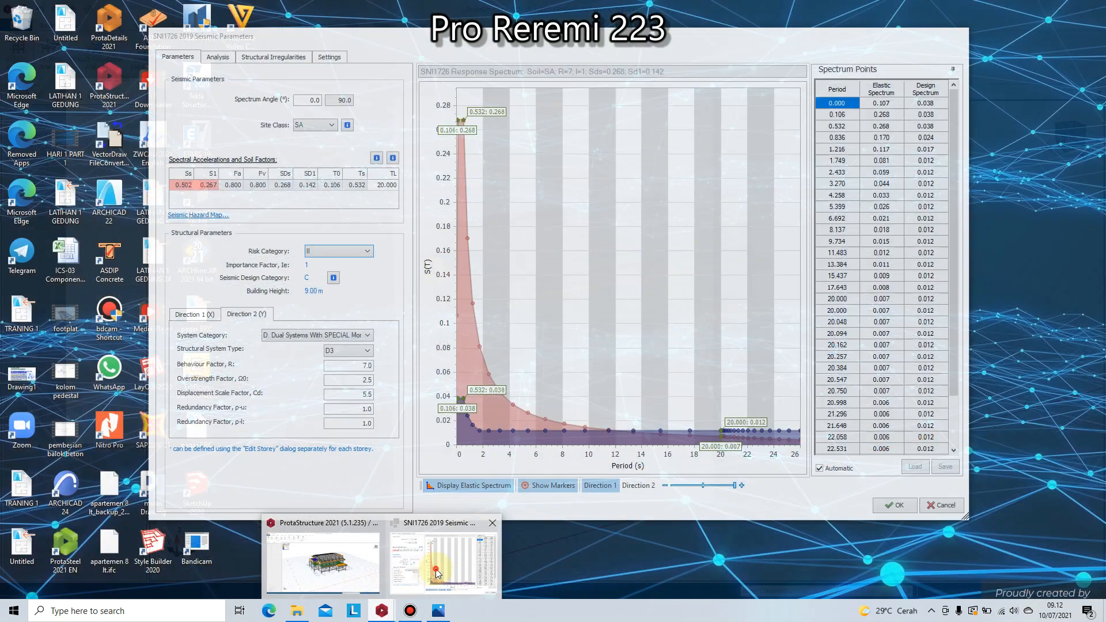
left_click(357, 570)
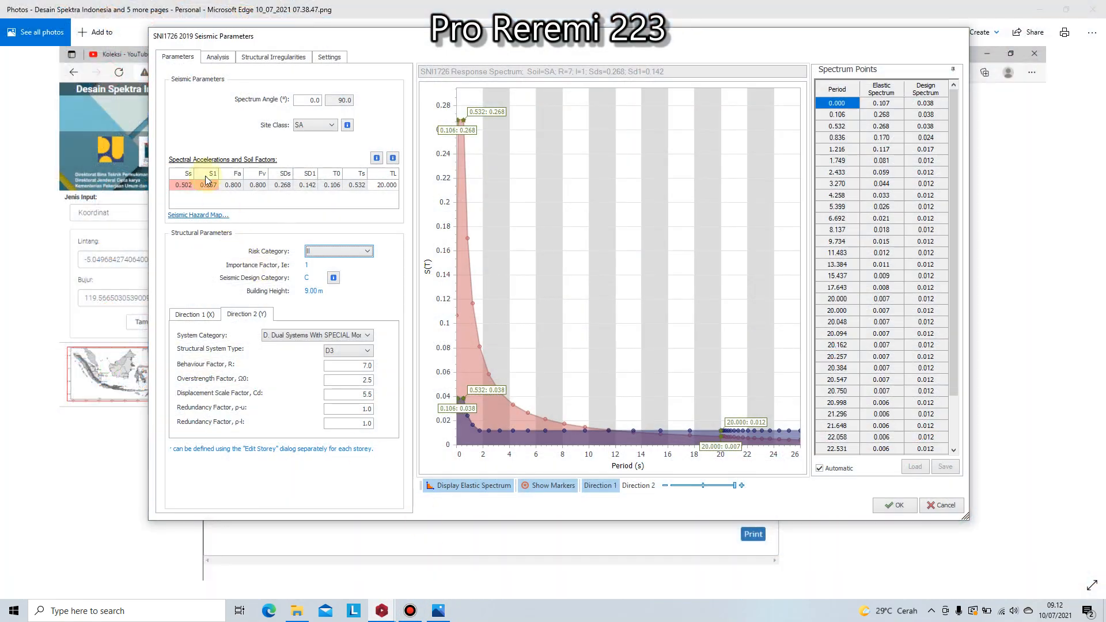
double_click(184, 184)
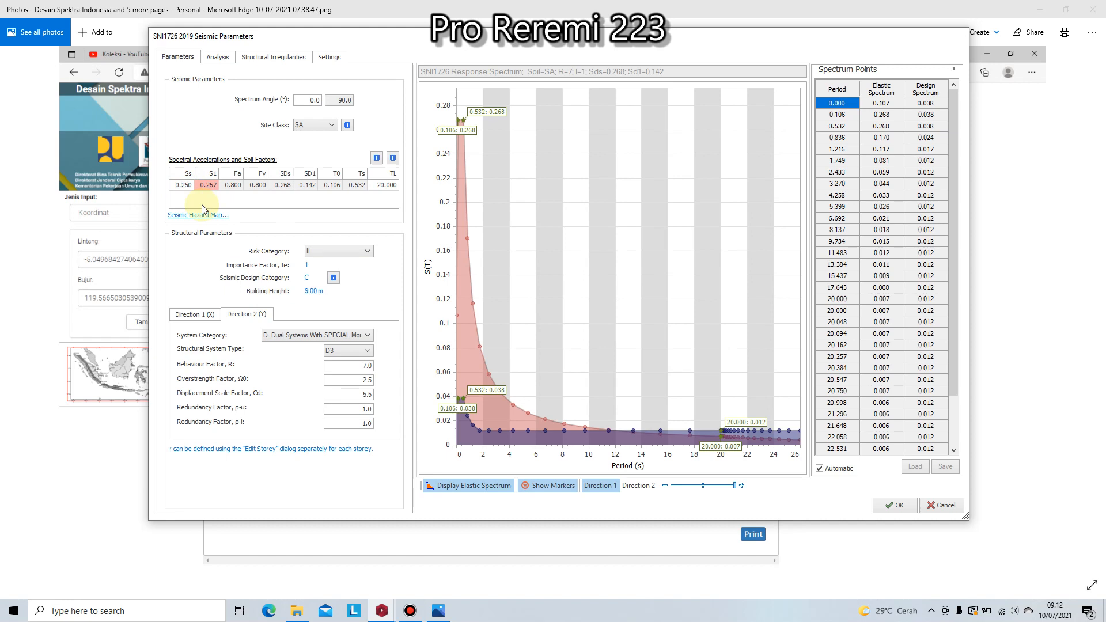
left_click(211, 191)
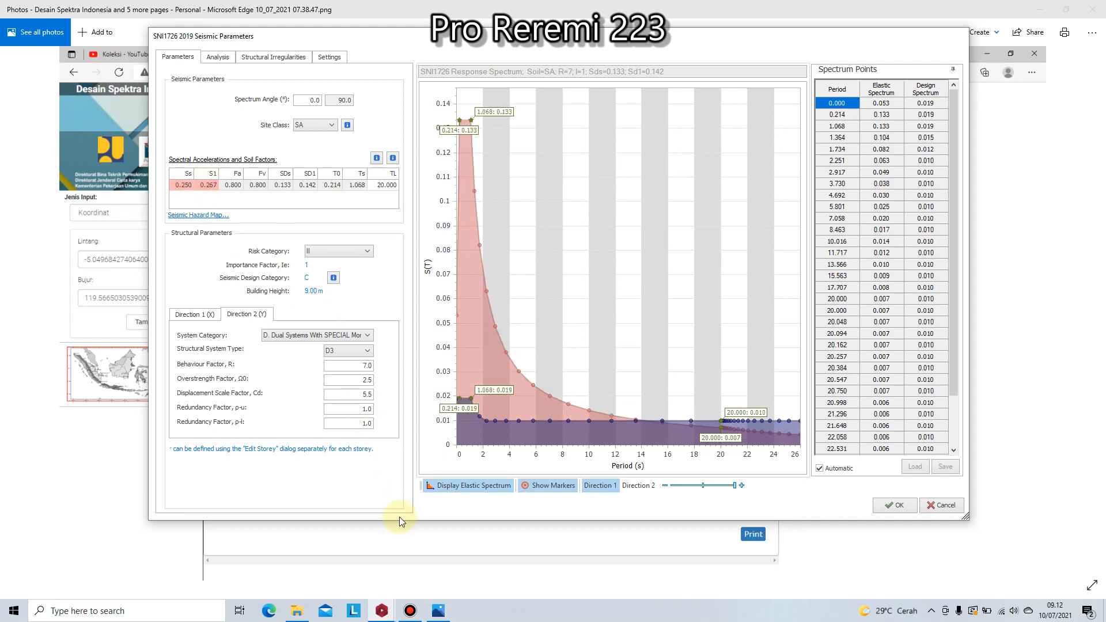
- Recheck S1 in the response spectrum screenshot in Photos, and set S1 to 0.11 in the ProtaStructure seismic parameters
left_click(438, 611)
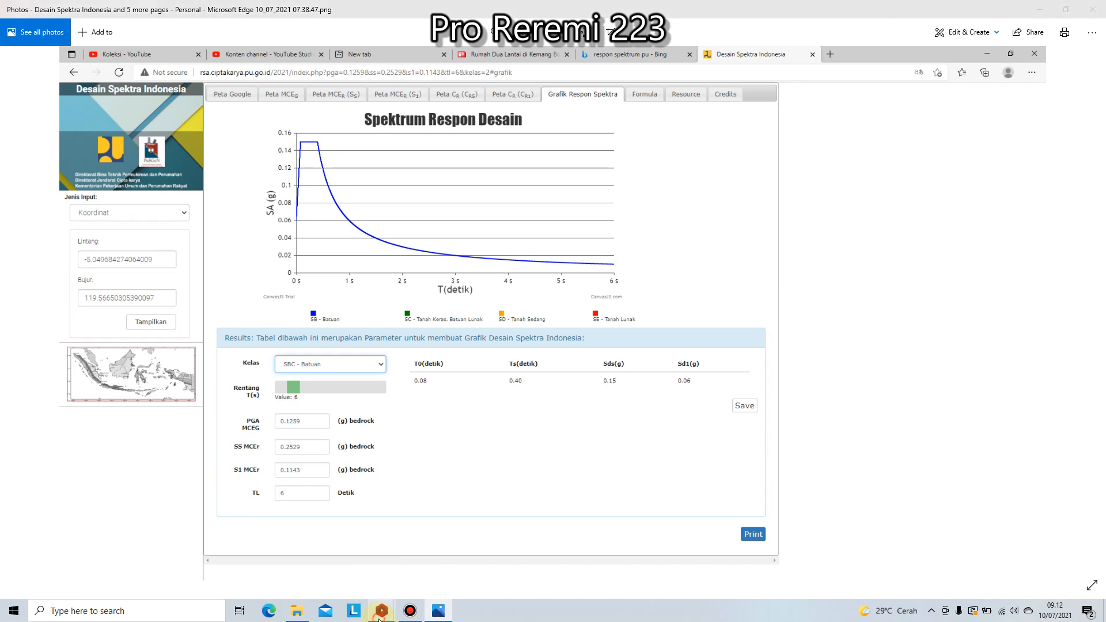
mouse_move(380, 614)
left_click(455, 552)
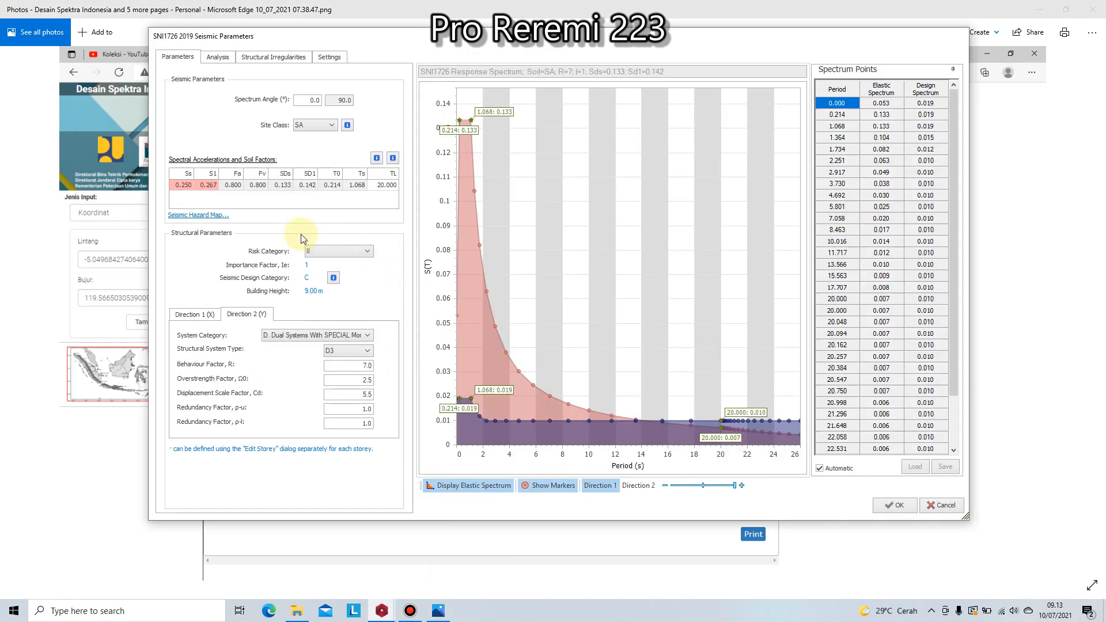
double_click(210, 185)
type("0.11")
left_click(243, 186)
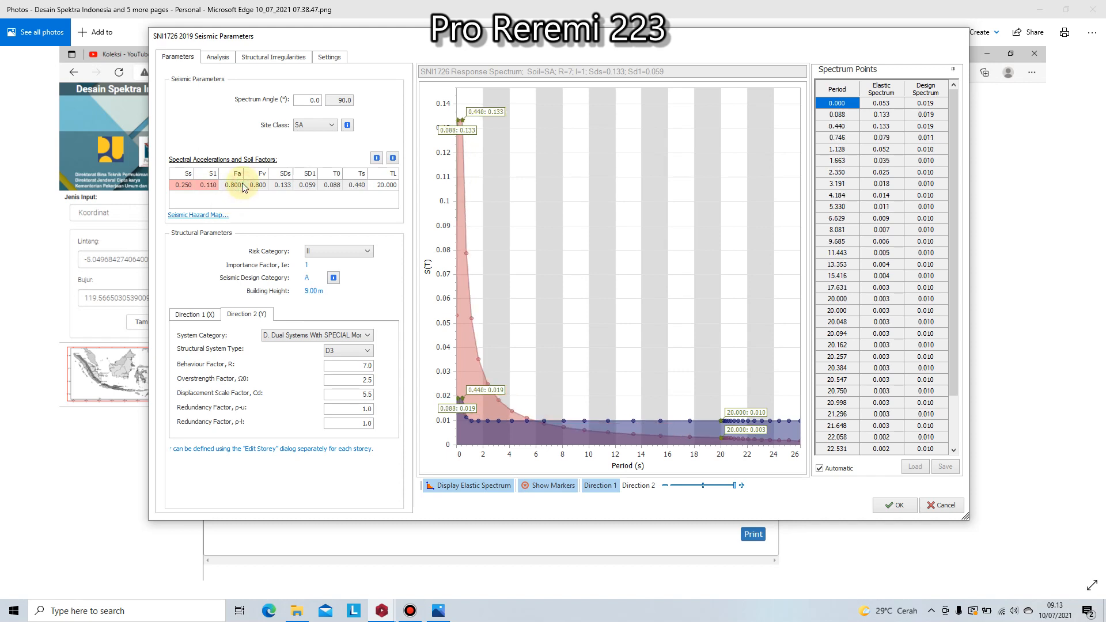
- Compare the site class with the soil class in the spectrum screenshot in Photos, keeping SA (Hard Rock) in ProtaStructure
left_click(436, 612)
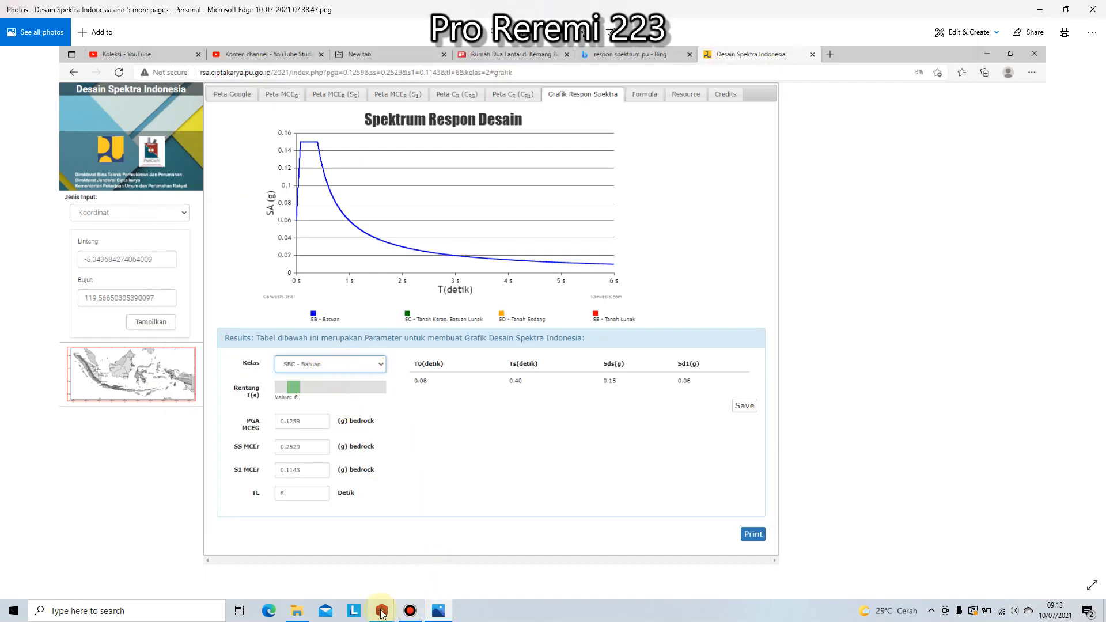
left_click(382, 611)
left_click(429, 559)
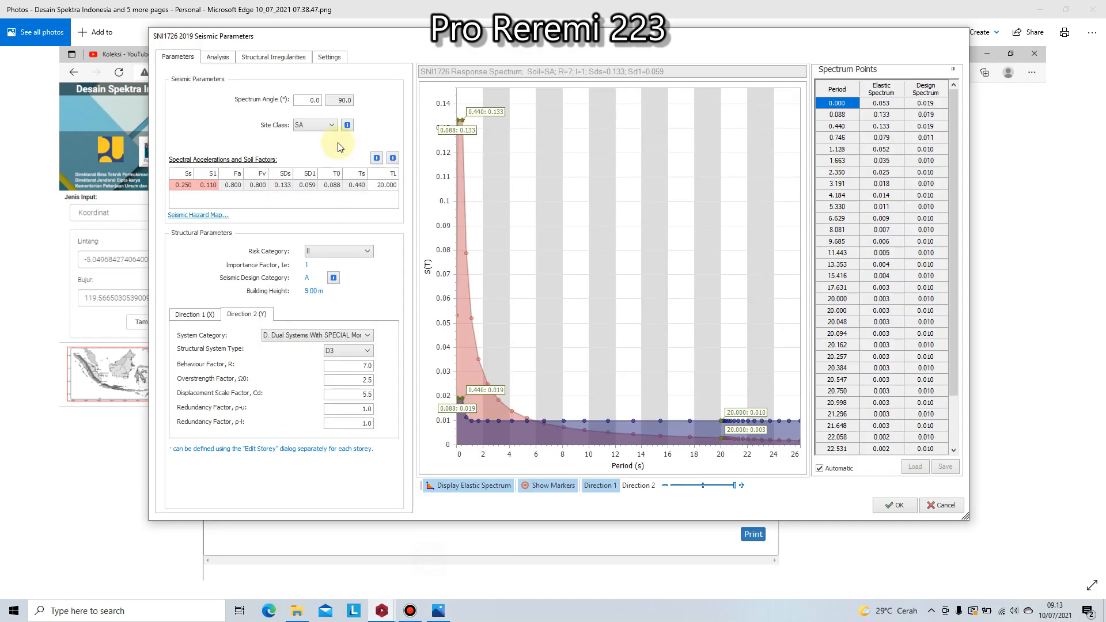
left_click(333, 126)
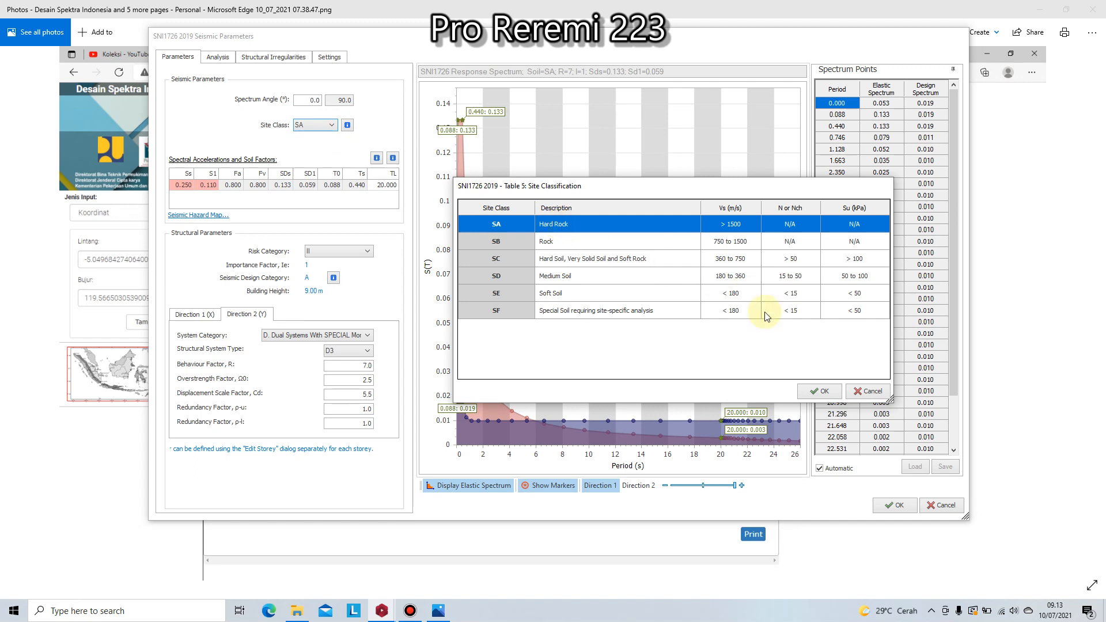
left_click(823, 392)
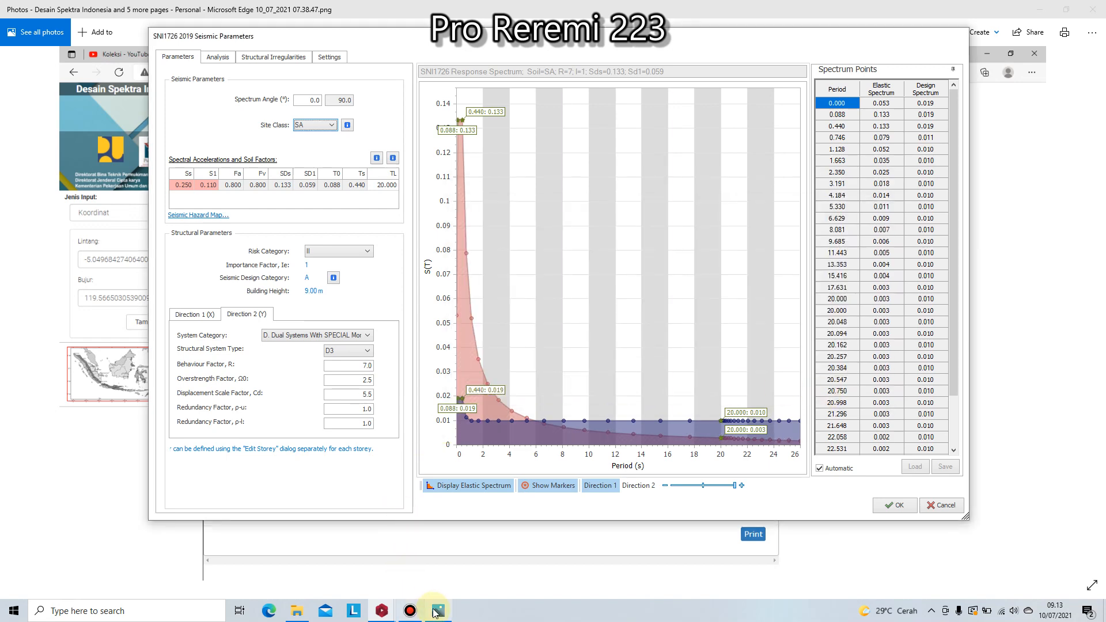
left_click(438, 610)
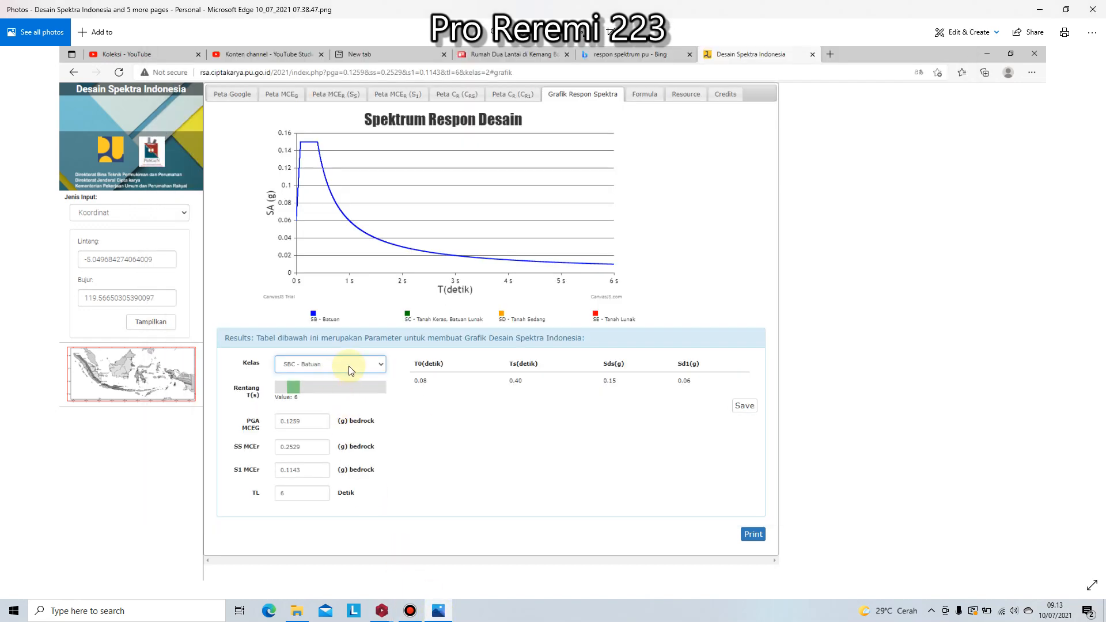
mouse_move(381, 609)
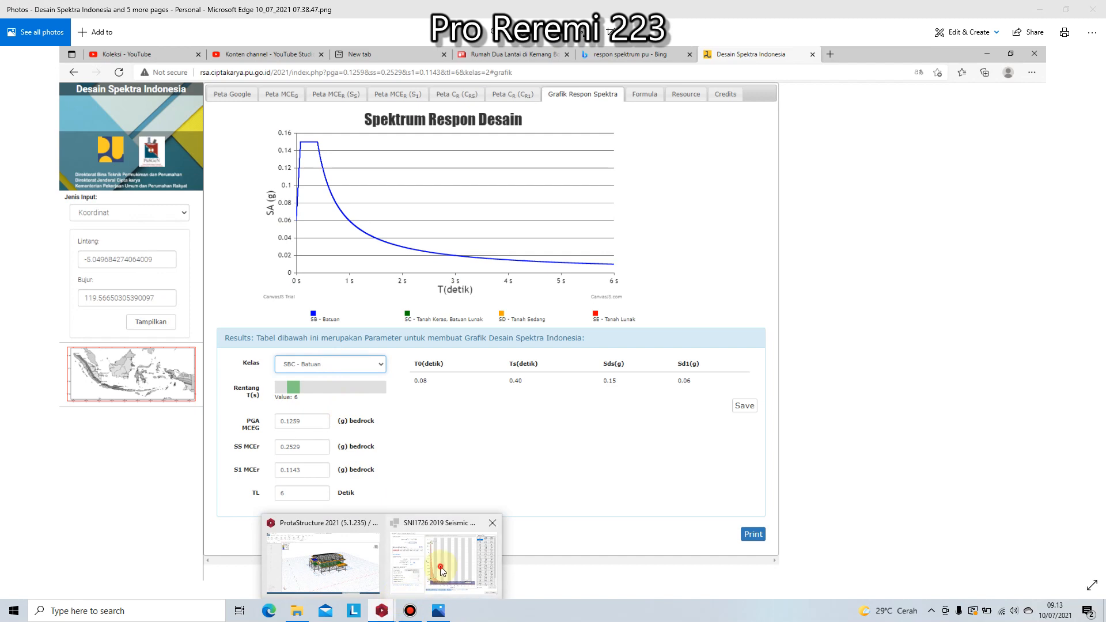
left_click(442, 570)
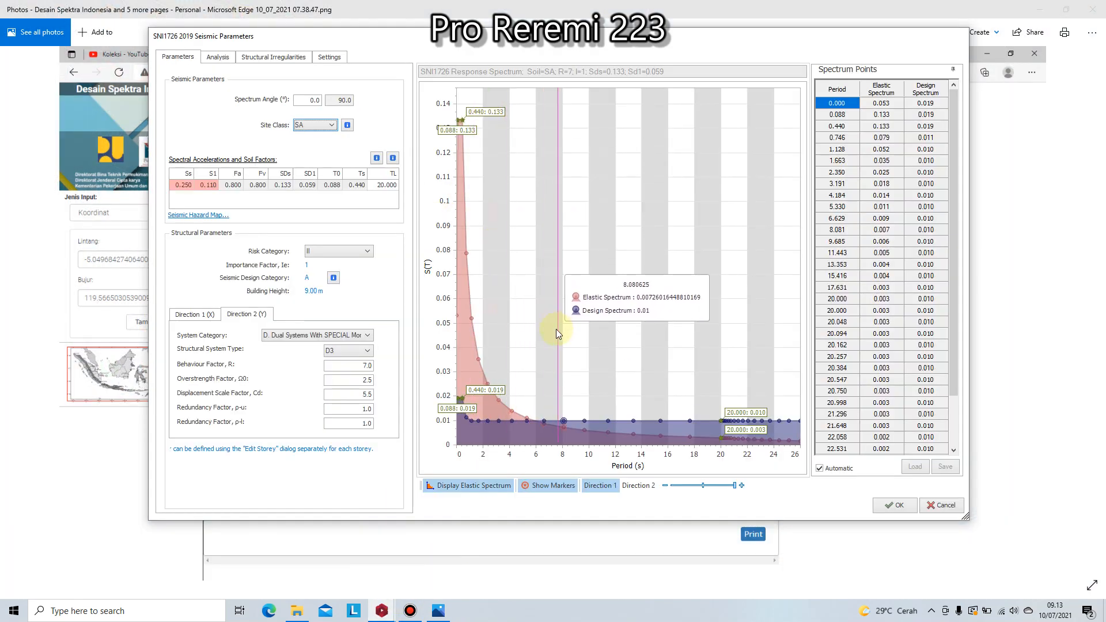
- Keep Direction 2 as Dual Systems With SPECIAL Moment-Resisting Frames, type D3 SPECIAL RC Shearwalls, and accept the seismic parameters
left_click(356, 337)
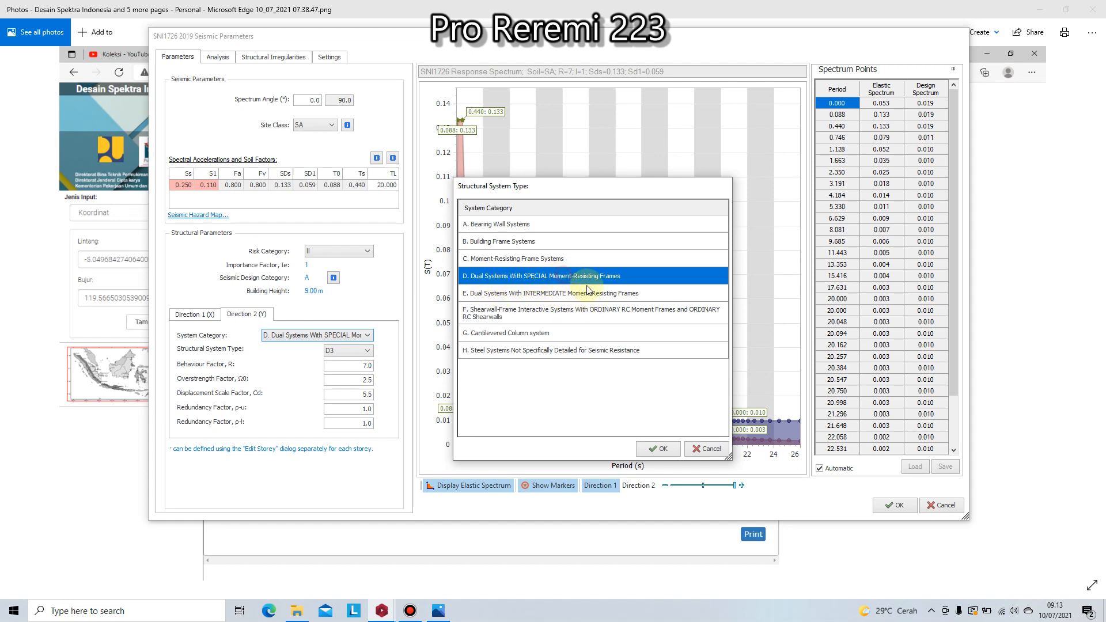
left_click(649, 449)
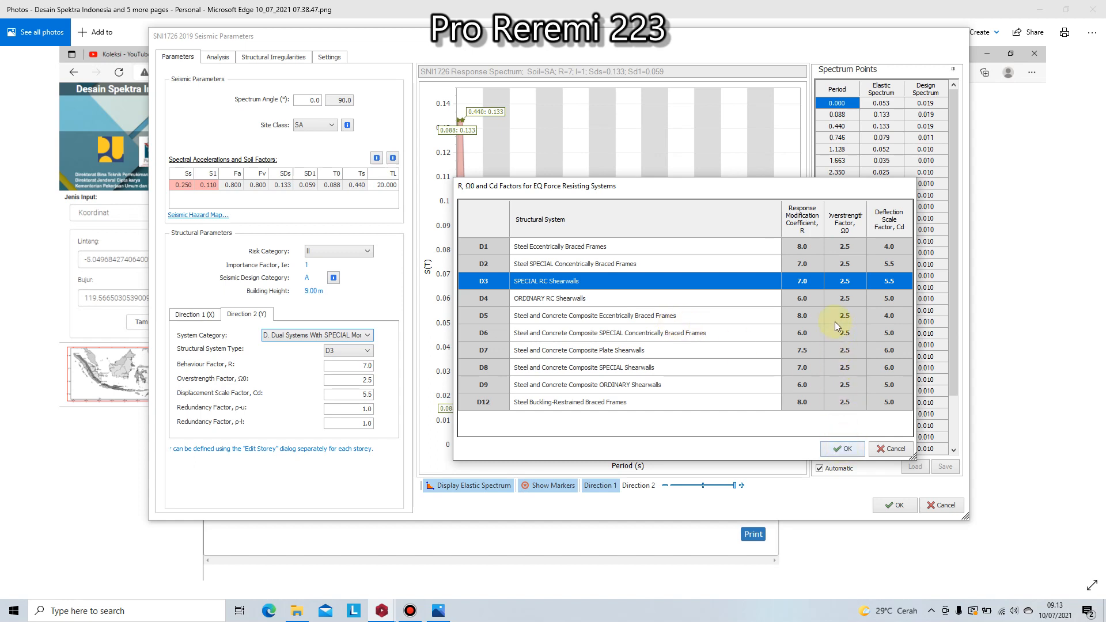
left_click(842, 448)
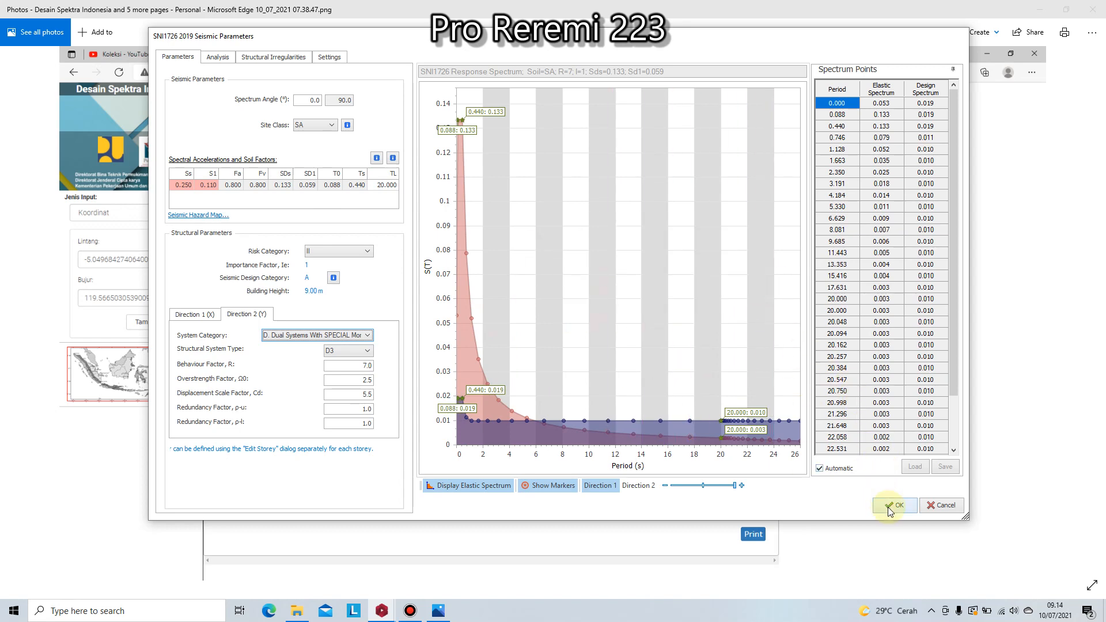
left_click(892, 507)
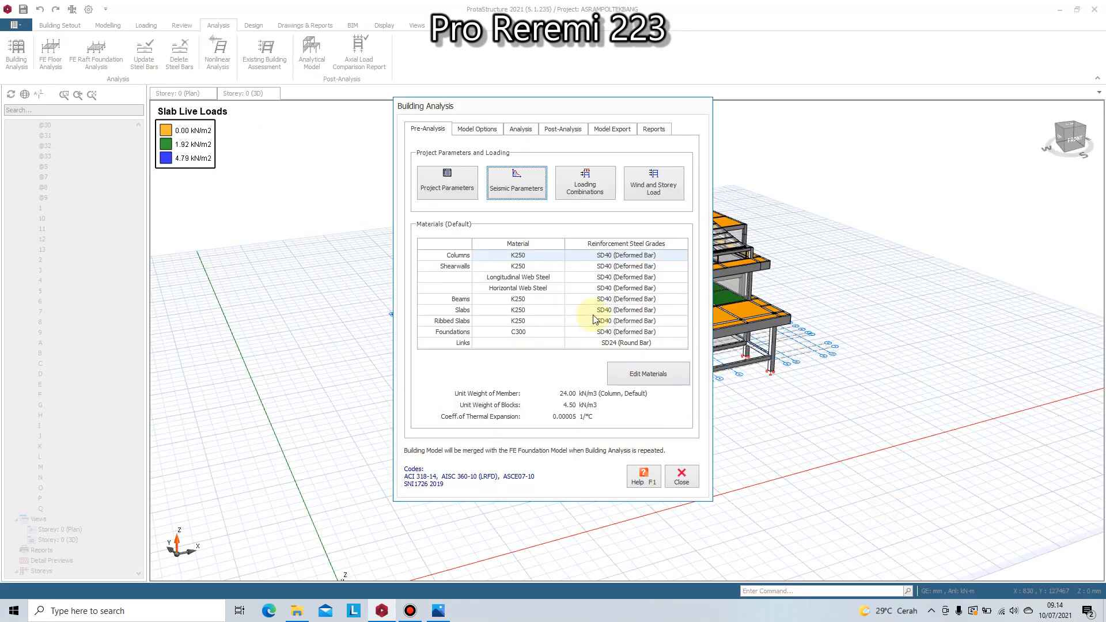
- Generate the load combinations automatically for dead, live and pattern loads, keeping D coefficients 0.9 and 1.2 and L coefficient 1.6
left_click(587, 189)
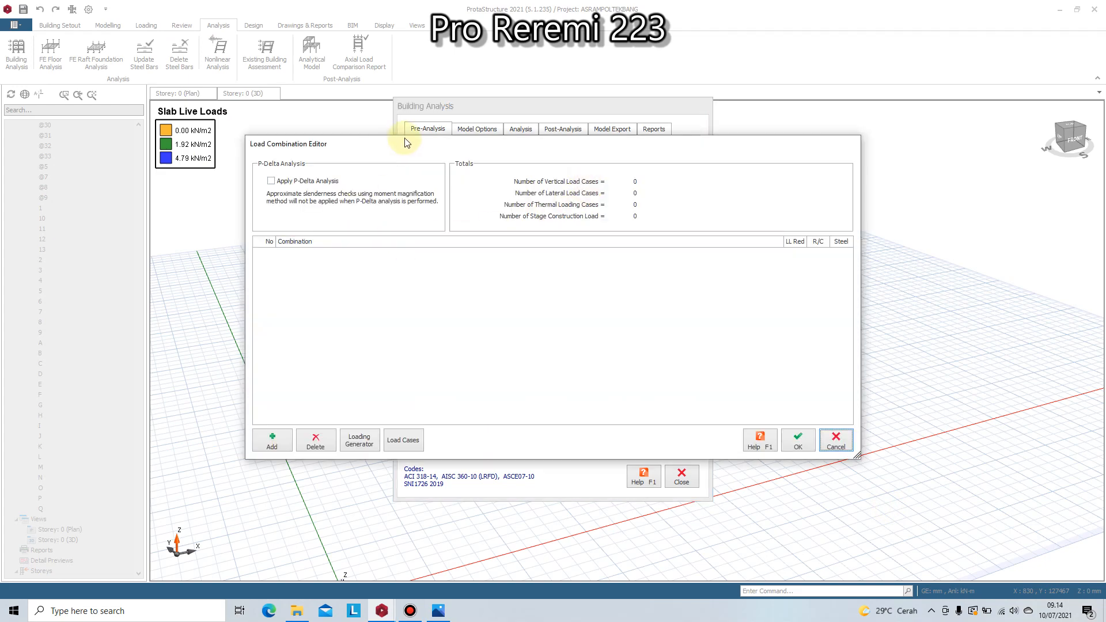
left_click(311, 405)
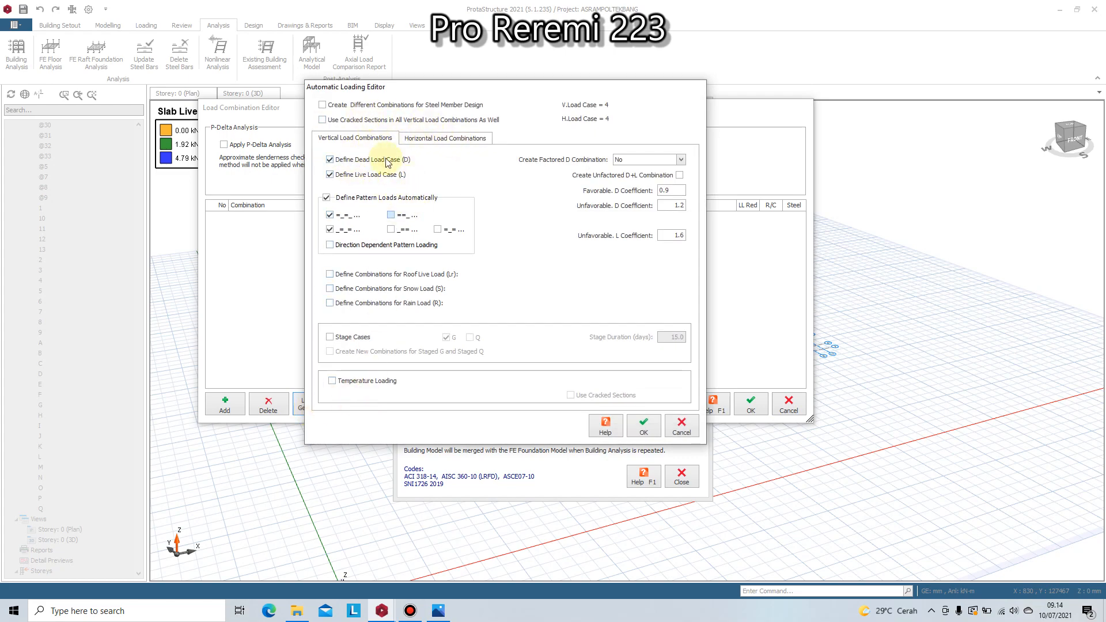
left_click(644, 427)
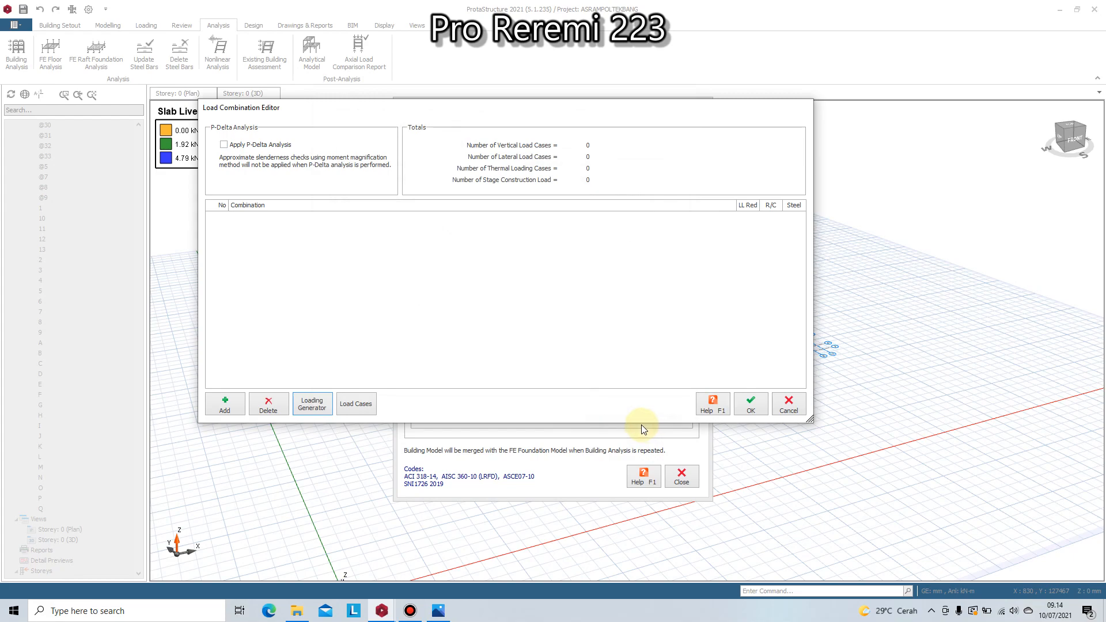
- Review the factors of the generated vertical and seismic load combinations and accept the combination list
scroll(336, 291, "down", 1)
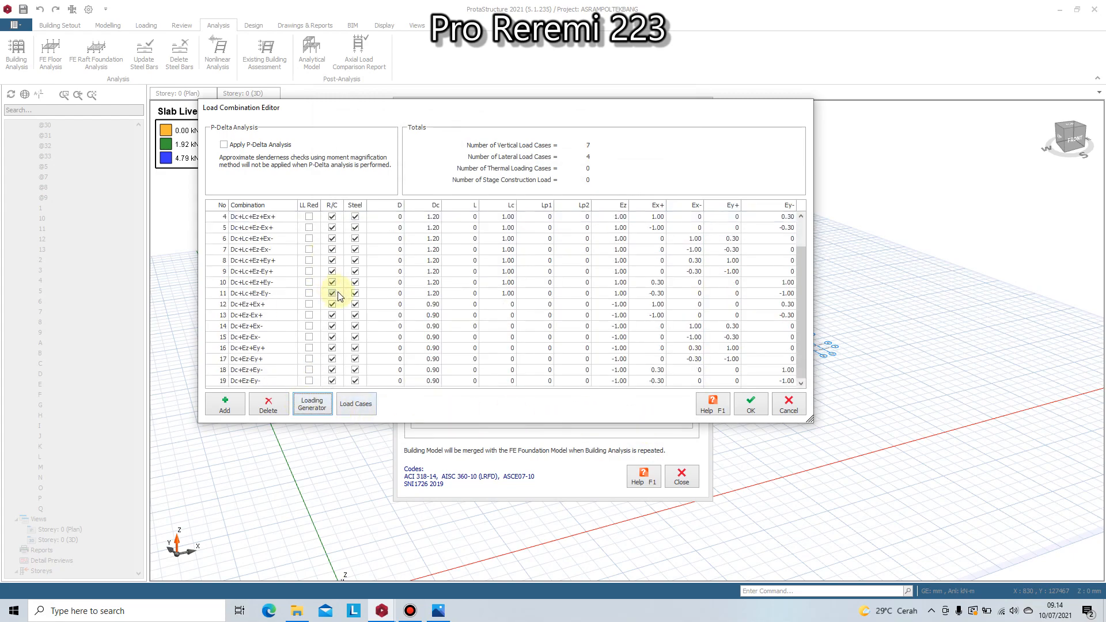
scroll(339, 296, "up", 1)
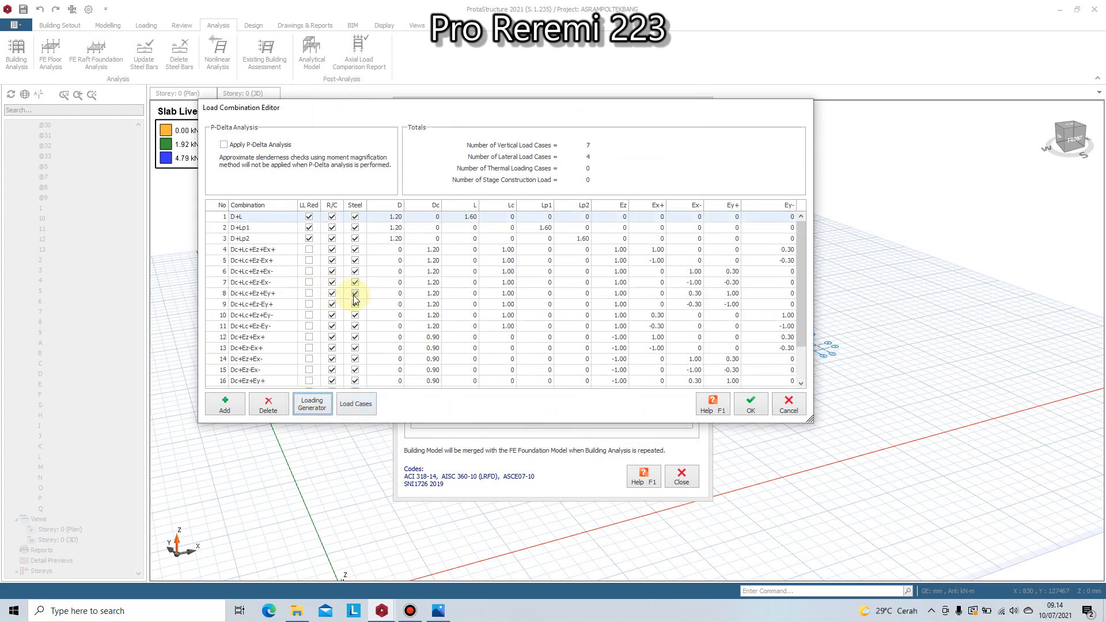
scroll(354, 298, "down", 1)
scroll(354, 297, "up", 1)
scroll(356, 323, "down", 1)
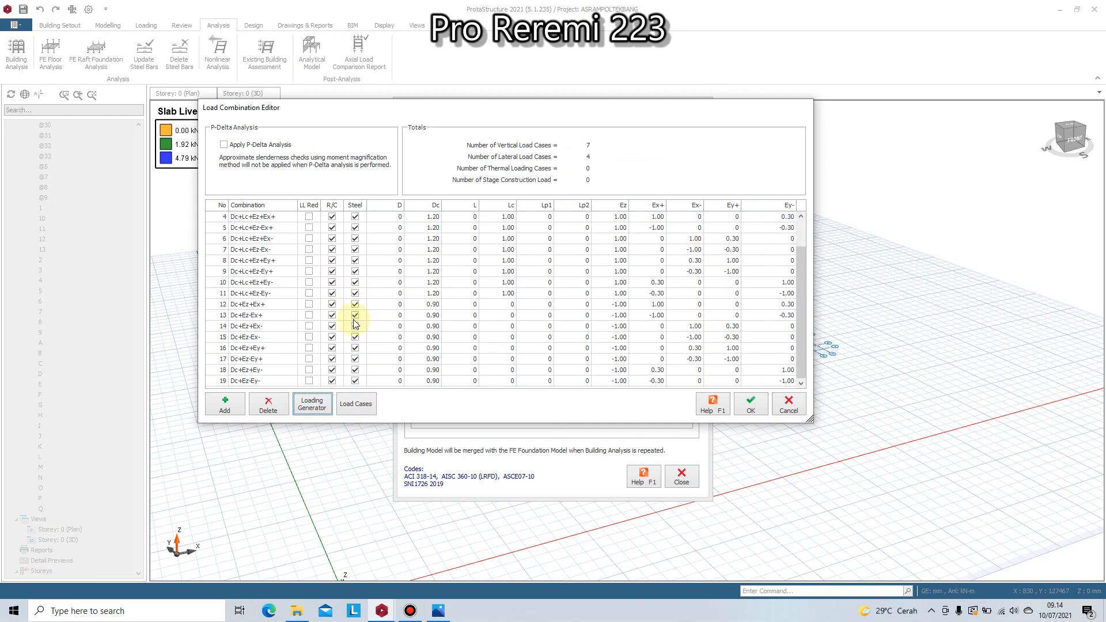
scroll(356, 324, "up", 1)
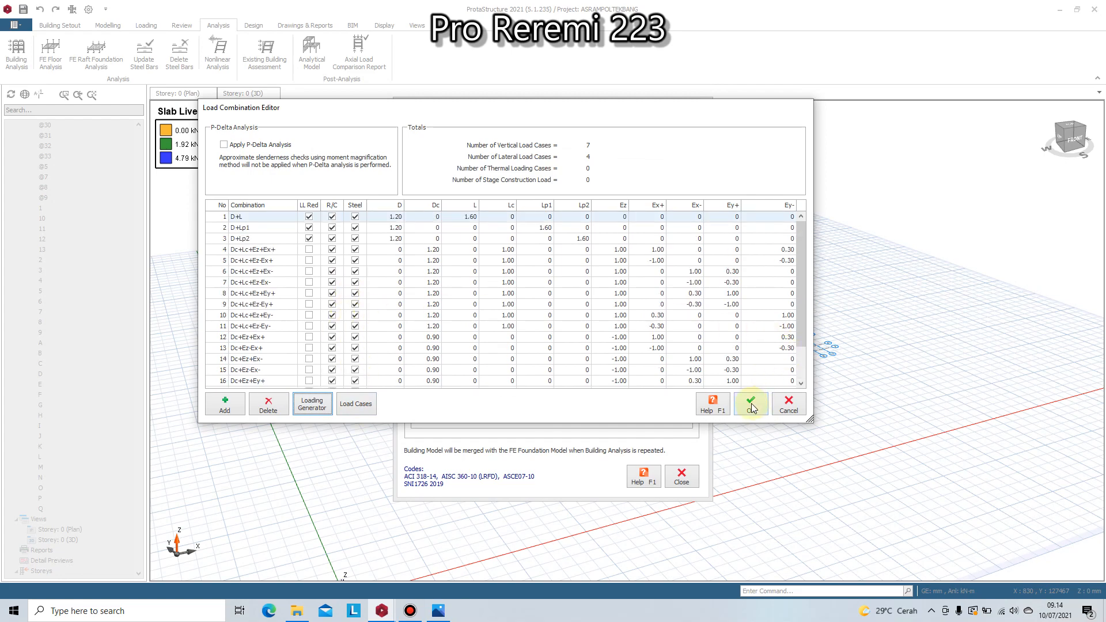
scroll(382, 282, "down", 1)
scroll(439, 340, "up", 1)
left_click(751, 404)
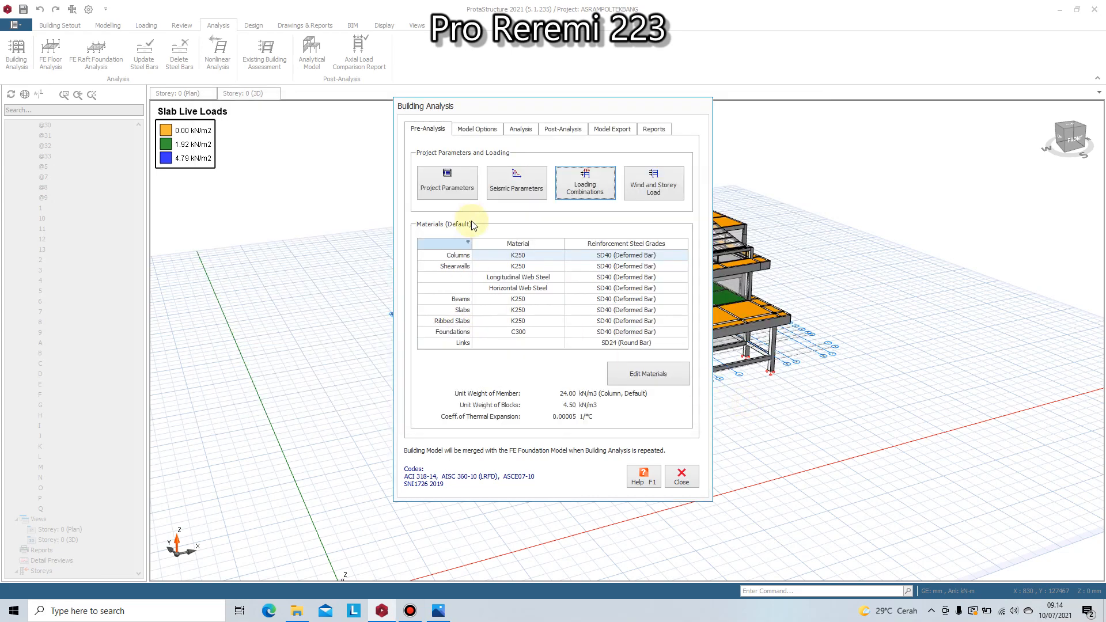
- Accept the storey parameters and wind loads as listed, and look over the slab and shearwall model options
left_click(667, 188)
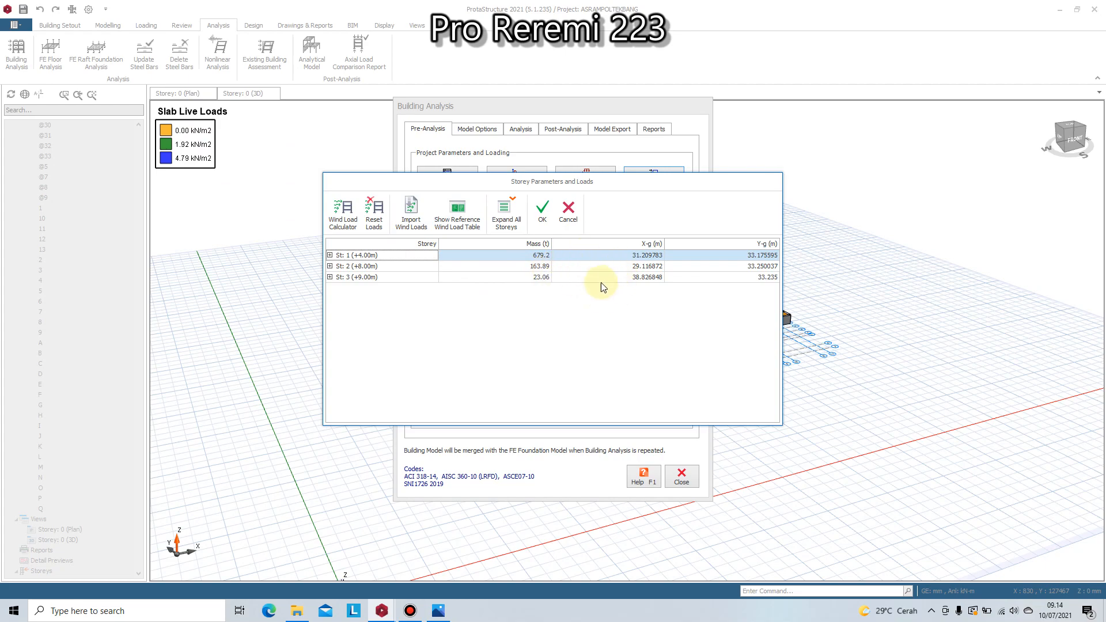
left_click(543, 214)
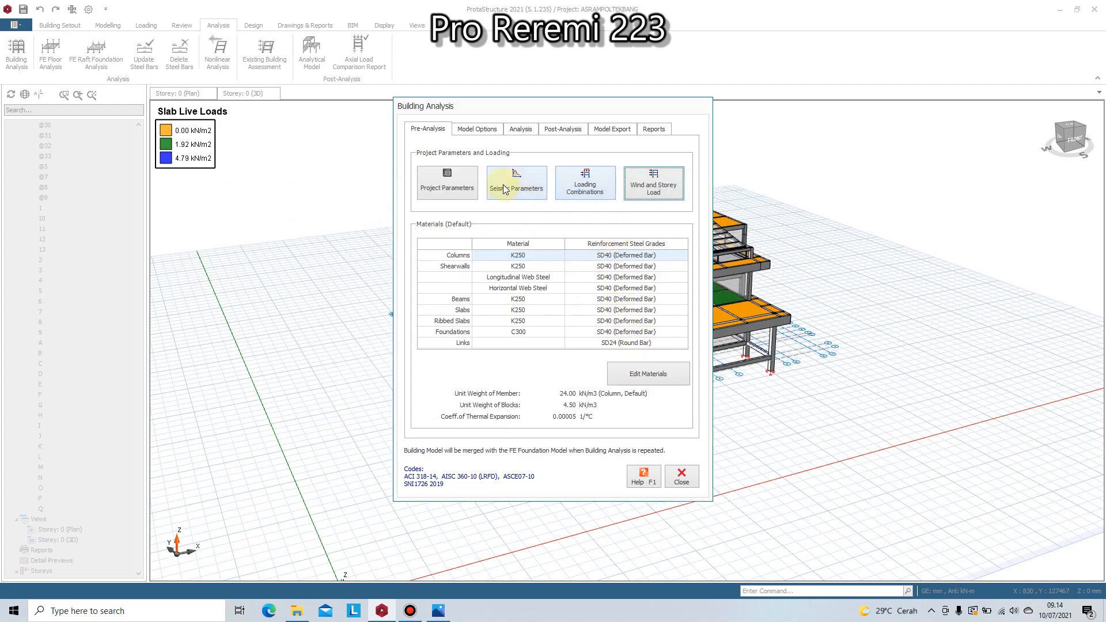
left_click(478, 129)
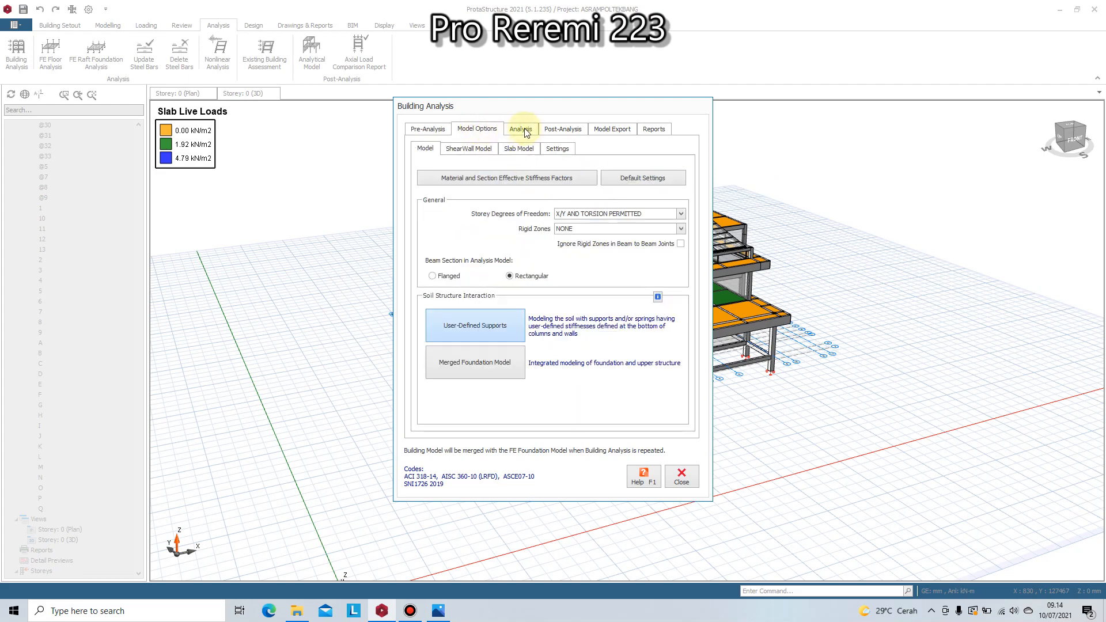
left_click(512, 151)
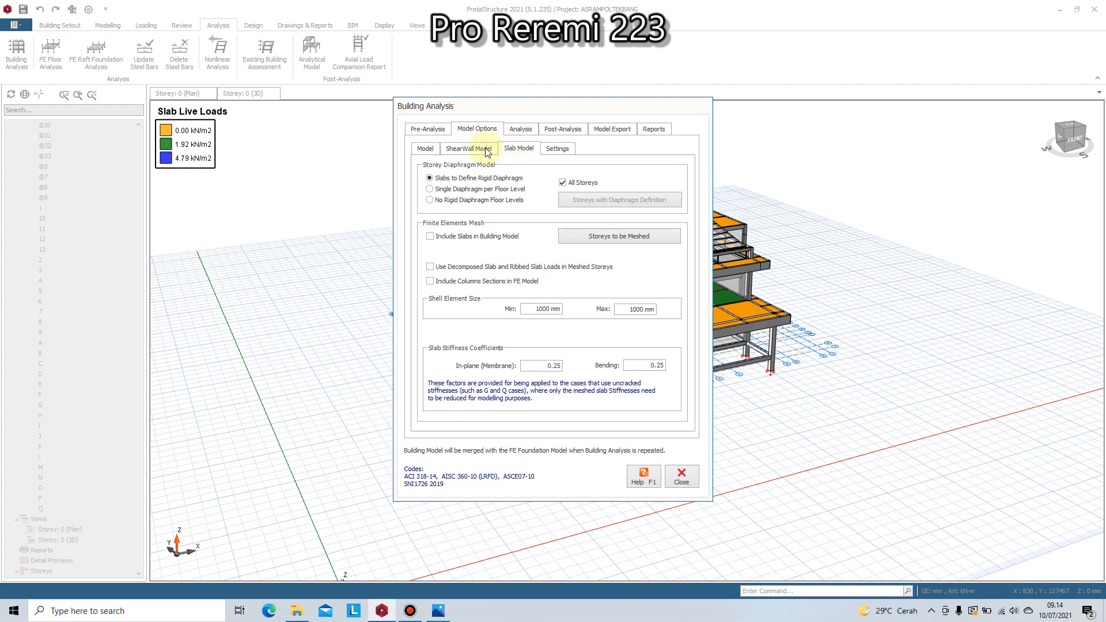
left_click(484, 151)
- Look through the analysis, post-analysis and export options, and recheck the general, shearwall, slab and settings pages of the model options
left_click(526, 131)
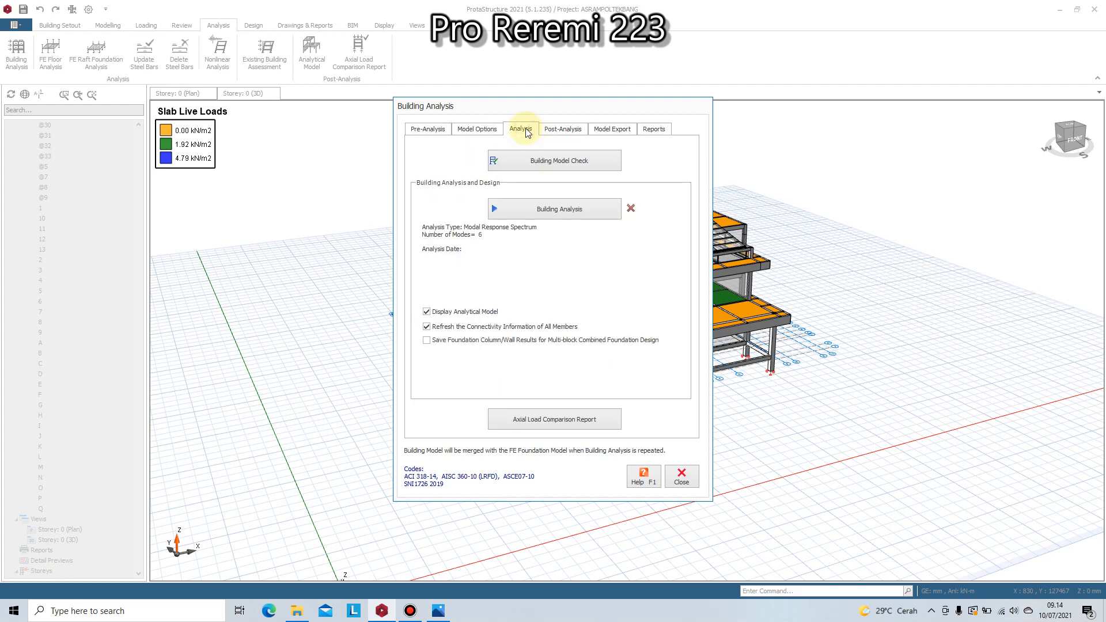
left_click(558, 133)
left_click(611, 131)
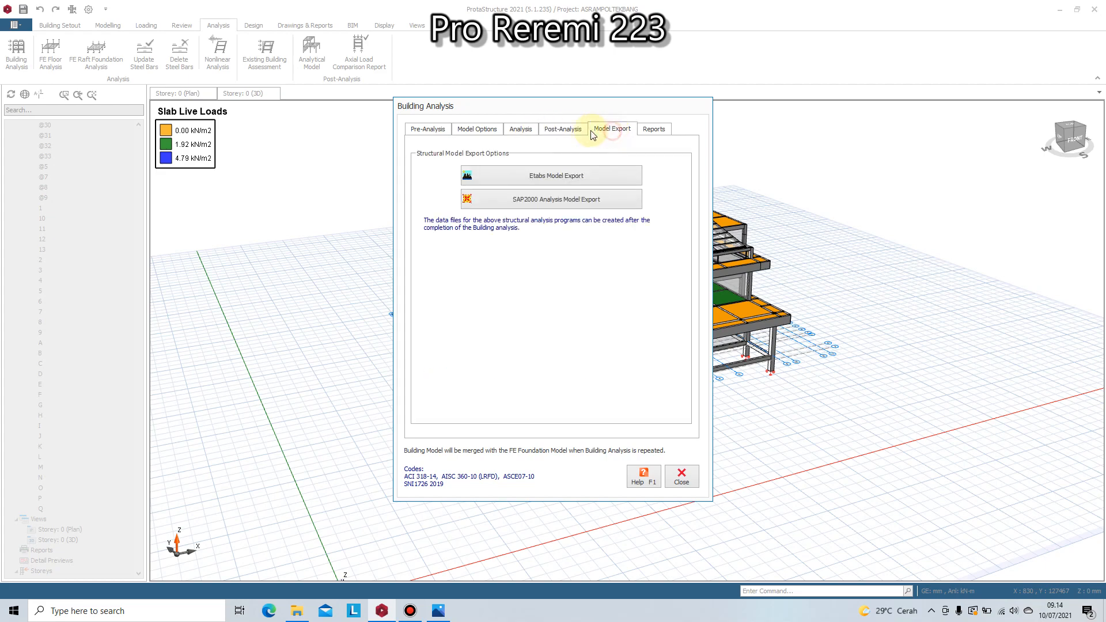
left_click(556, 130)
left_click(527, 130)
left_click(483, 130)
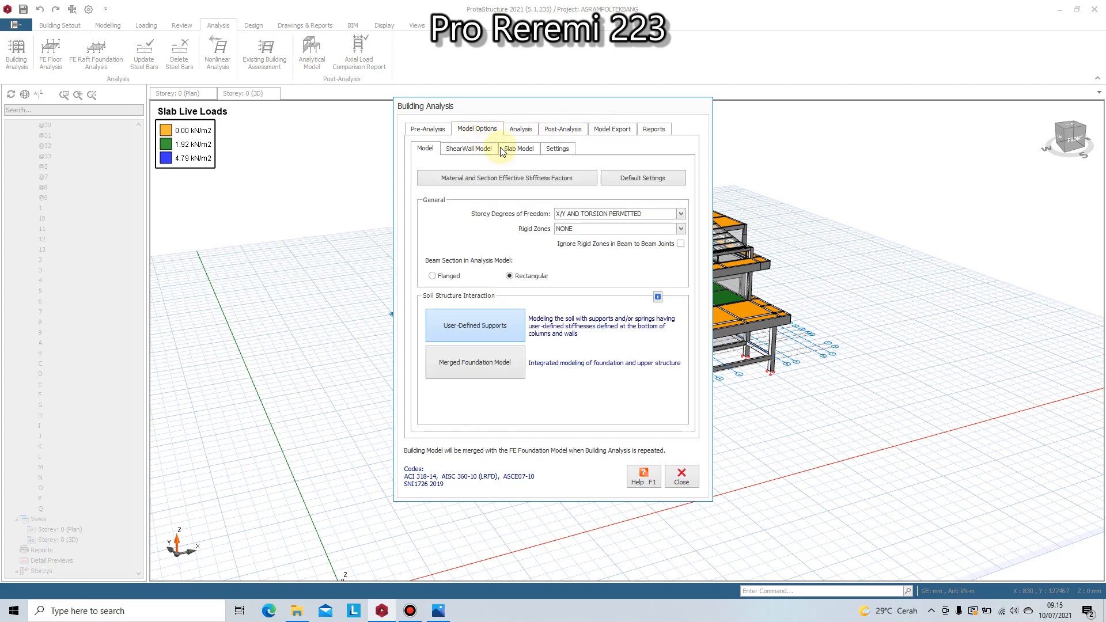
left_click(470, 149)
left_click(510, 151)
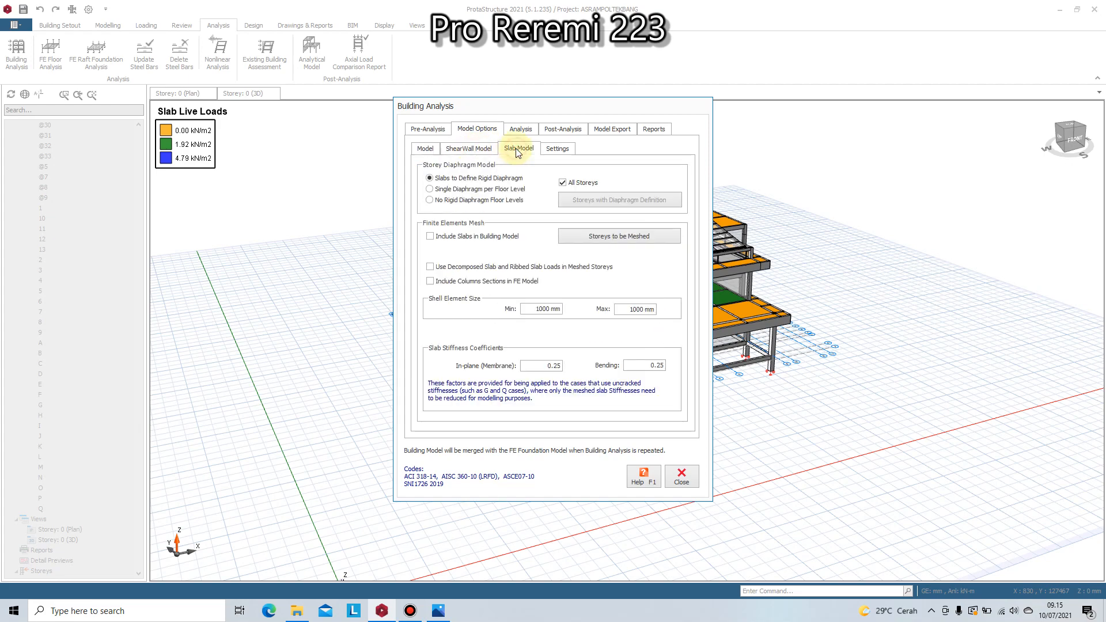
left_click(557, 149)
left_click(435, 149)
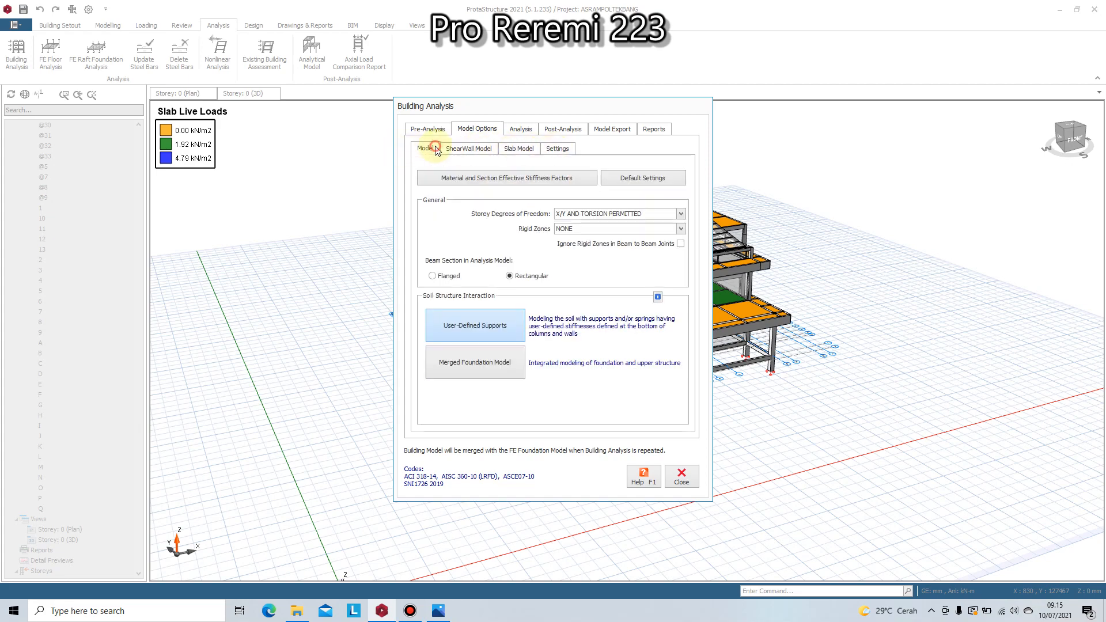
- Run the building model check on all storeys with every check enabled
left_click(516, 130)
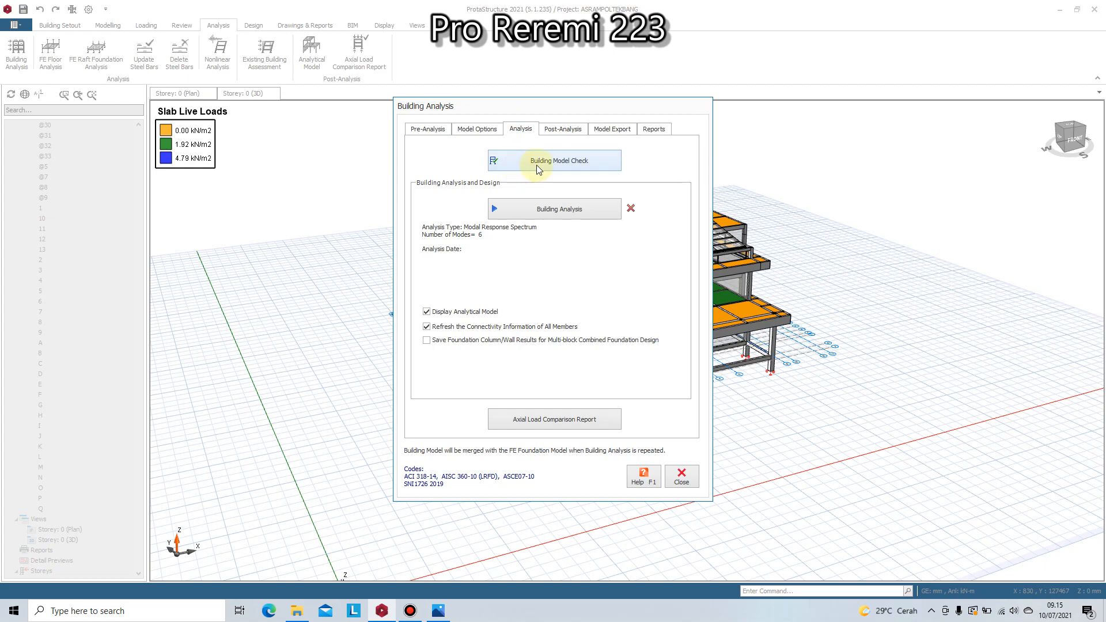
left_click(552, 163)
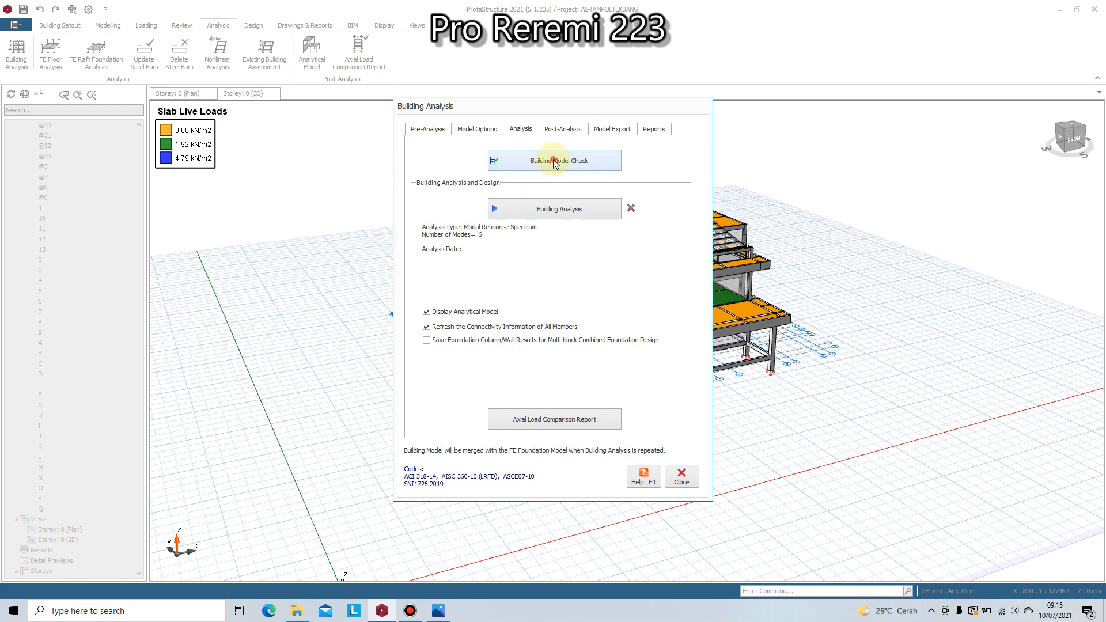
left_click(602, 458)
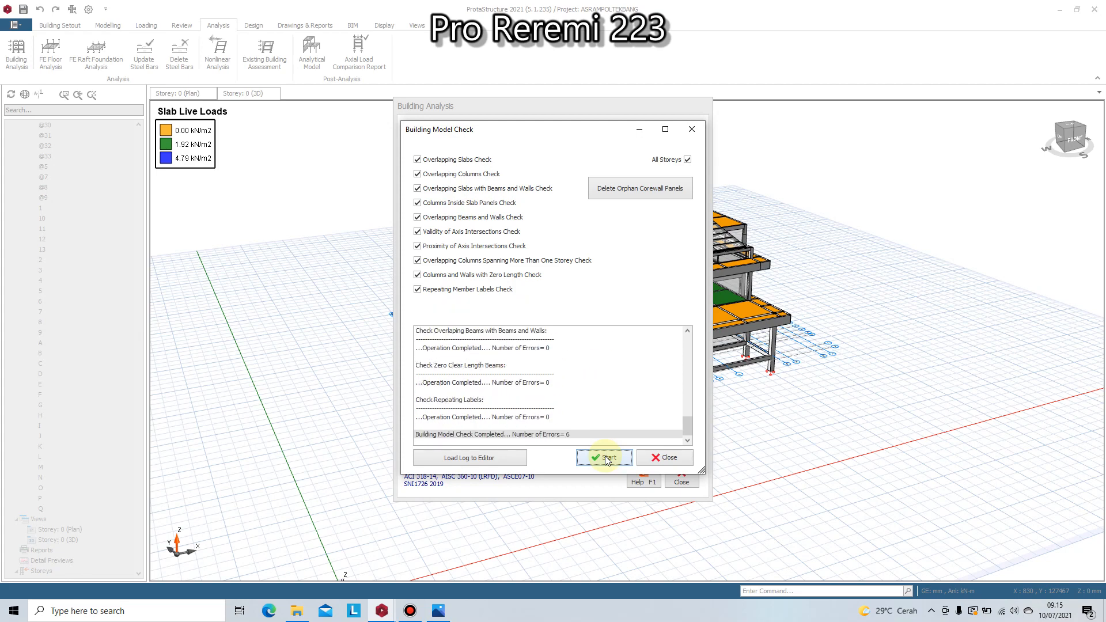
- Read through the model check log for overlapping axes and other errors, and close the check
scroll(600, 366, "up", 2)
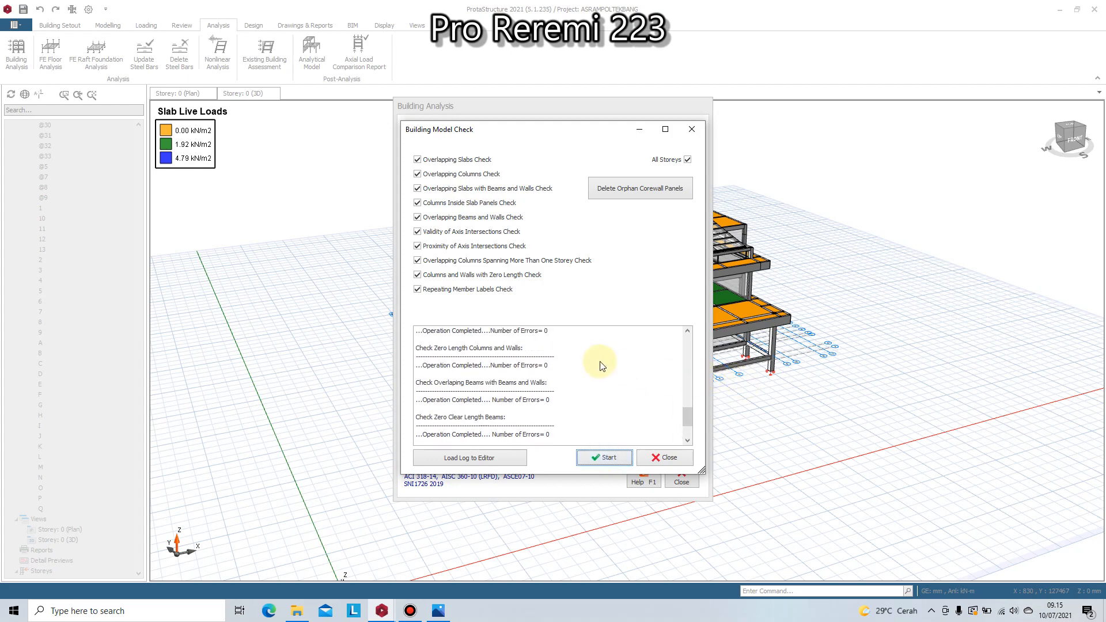
scroll(600, 366, "down", 3)
scroll(600, 367, "up", 5)
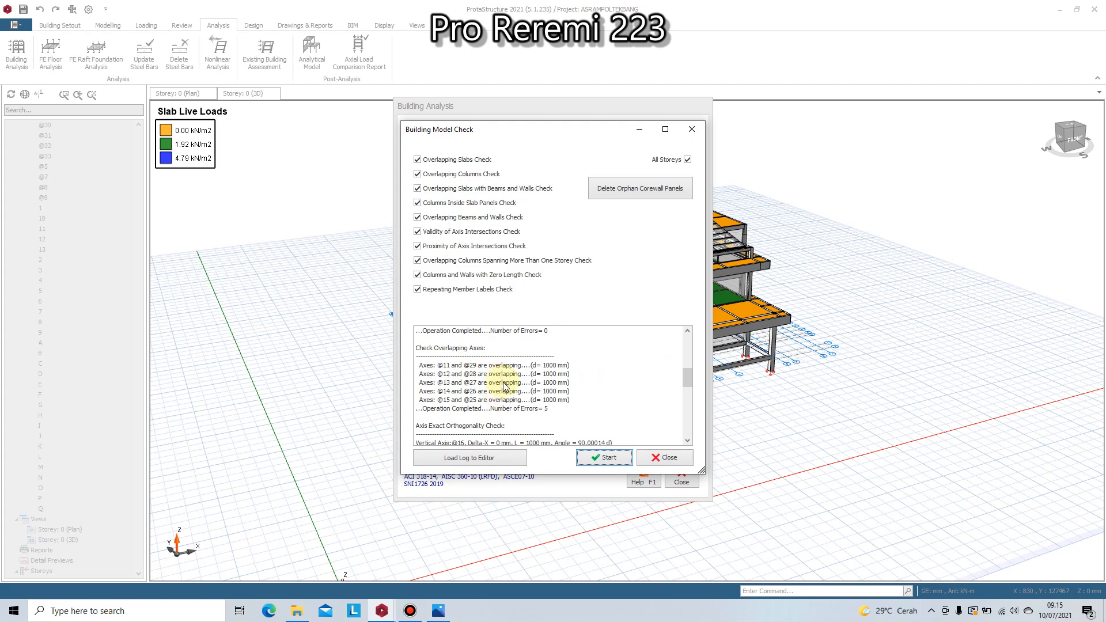
scroll(503, 385, "up", 3)
scroll(505, 387, "down", 7)
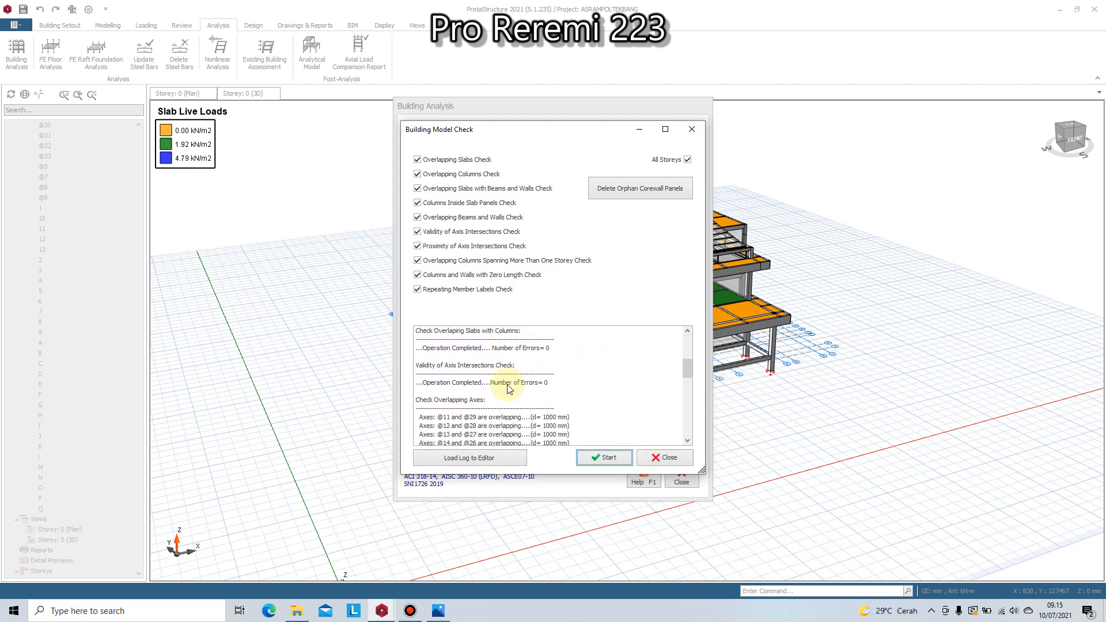
scroll(507, 389, "down", 5)
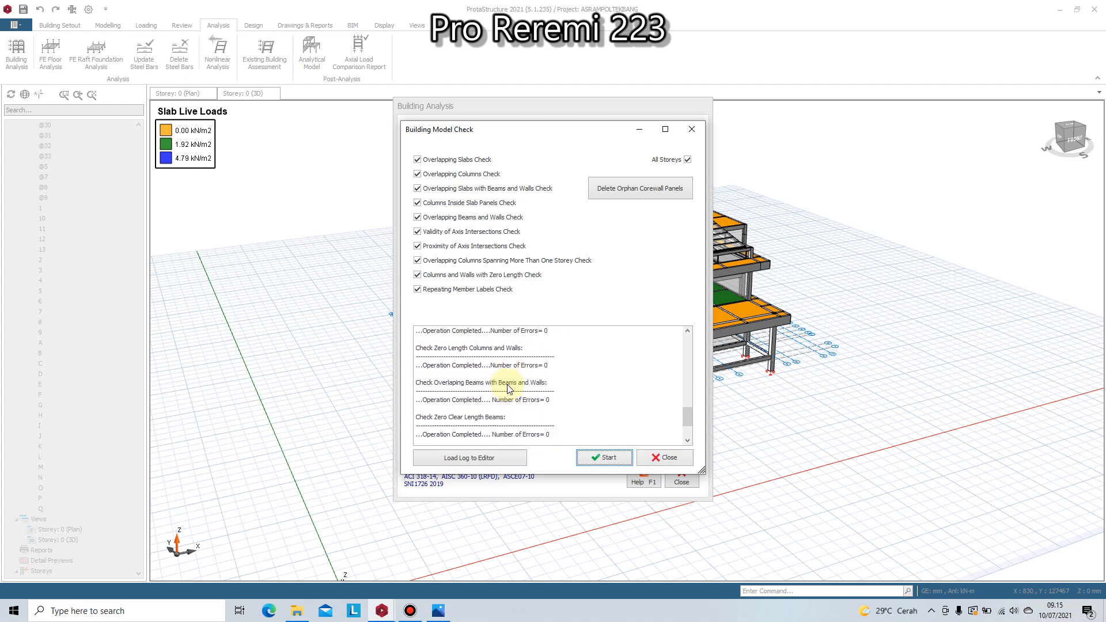
left_click(656, 459)
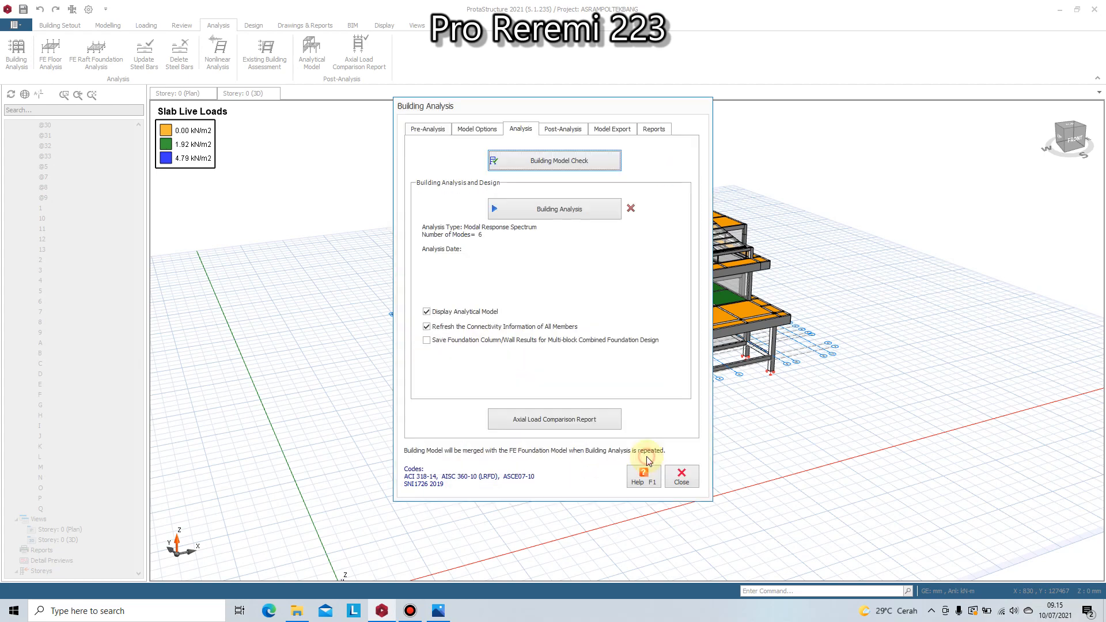
- Run the building analysis with column/wall and beam reinforcement design, re-selecting bars for both
left_click(551, 213)
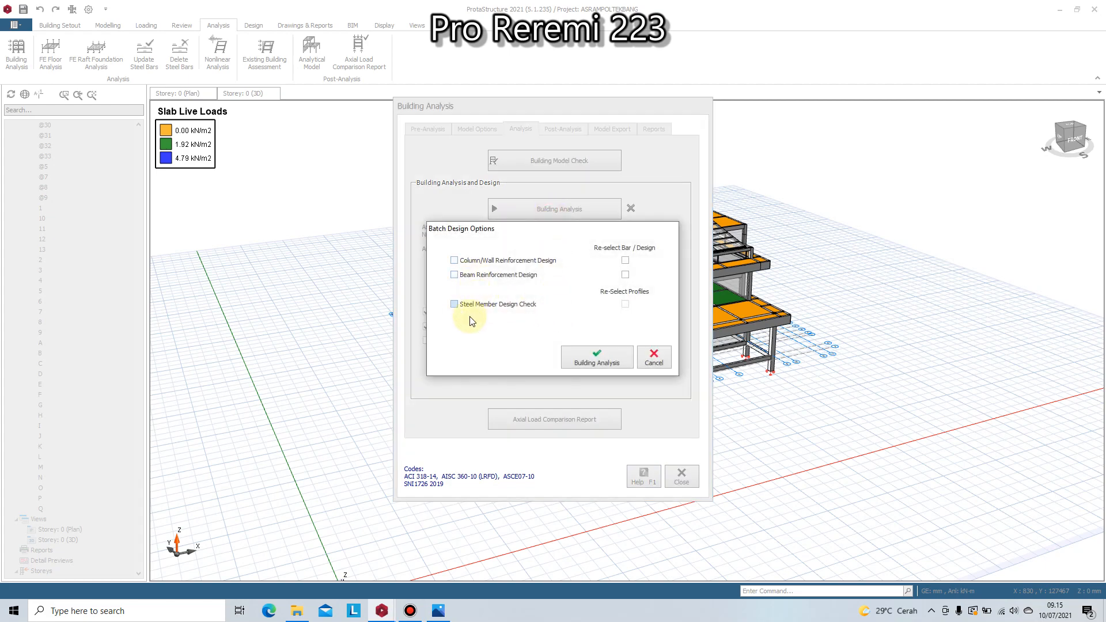
left_click(455, 261)
left_click(454, 275)
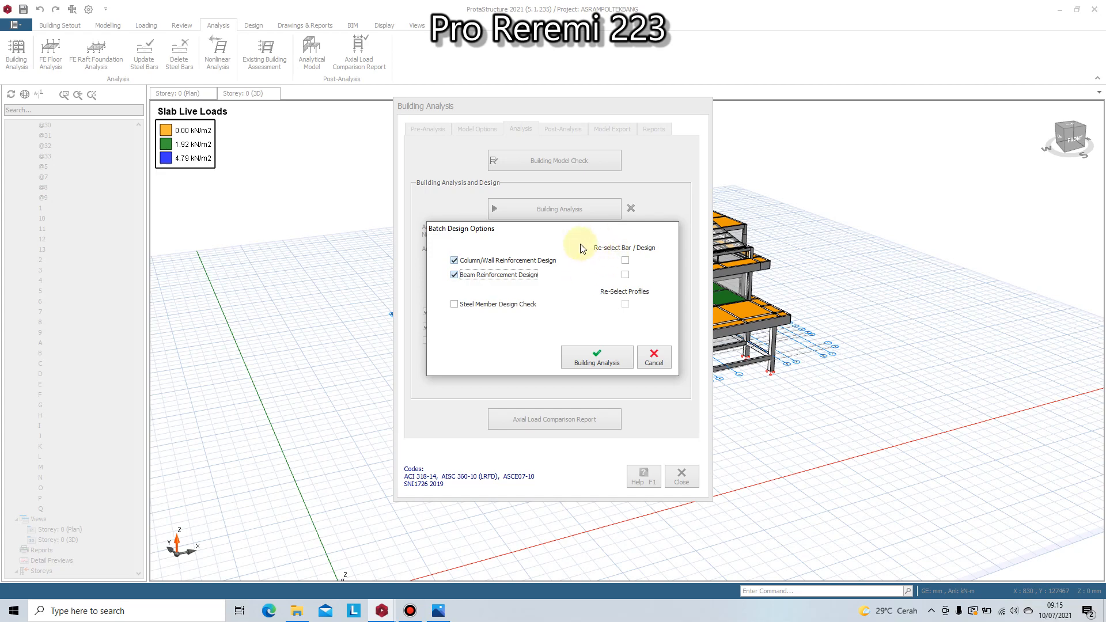
left_click(625, 260)
left_click(625, 275)
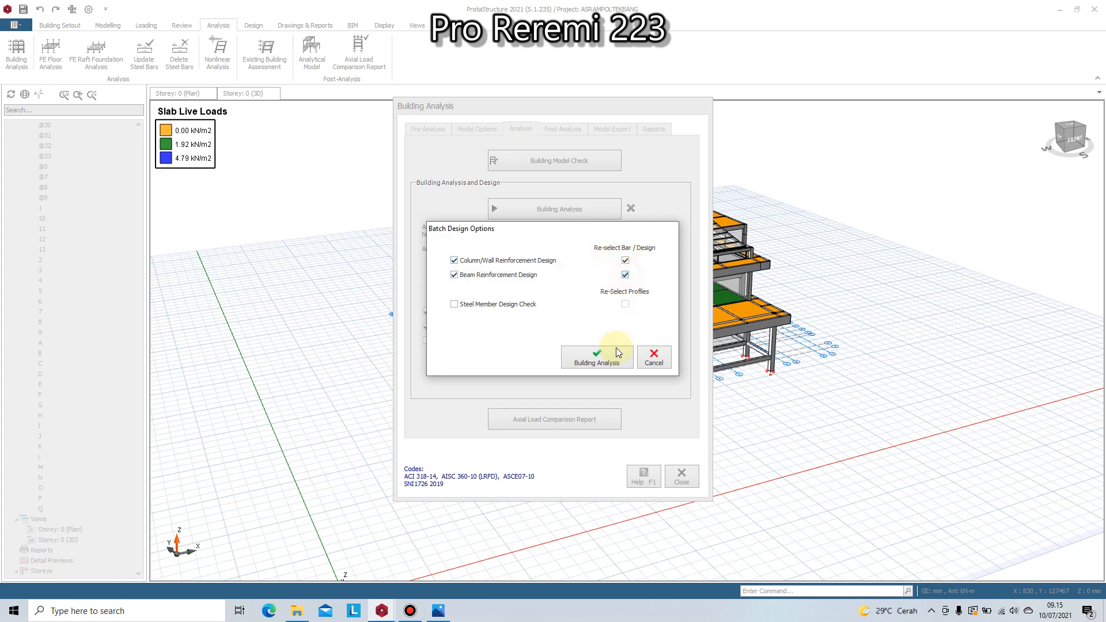
left_click(588, 358)
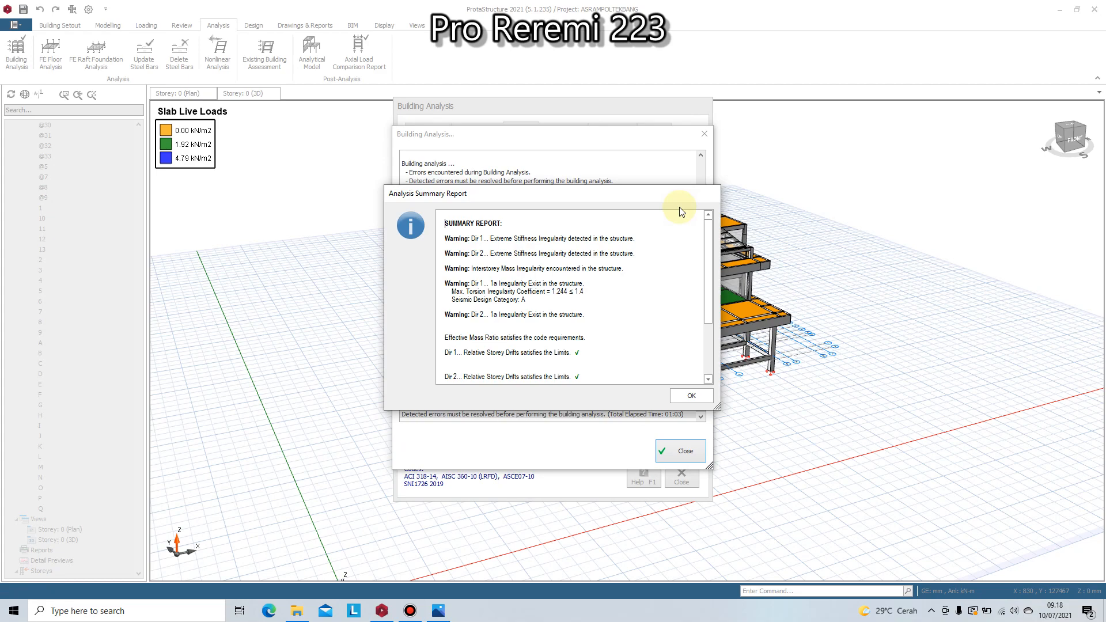
- Read the analysis summary report down to the overturning checks, and close the report, analysis log and Building Analysis dialog
left_click_drag(603, 199, 527, 163)
scroll(591, 265, "down", 3)
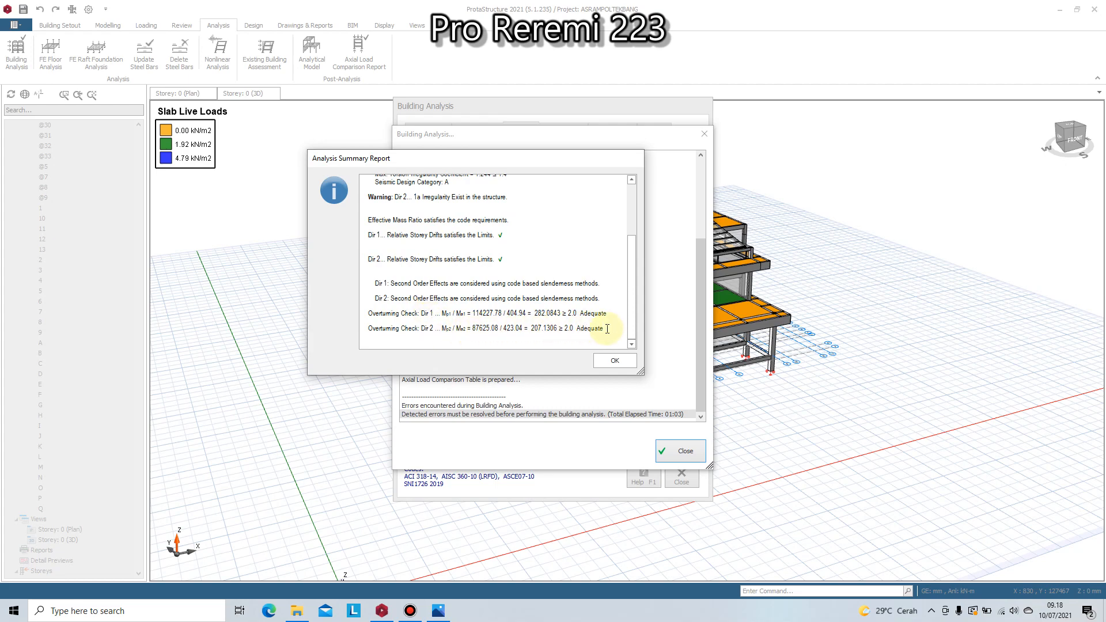
left_click(613, 360)
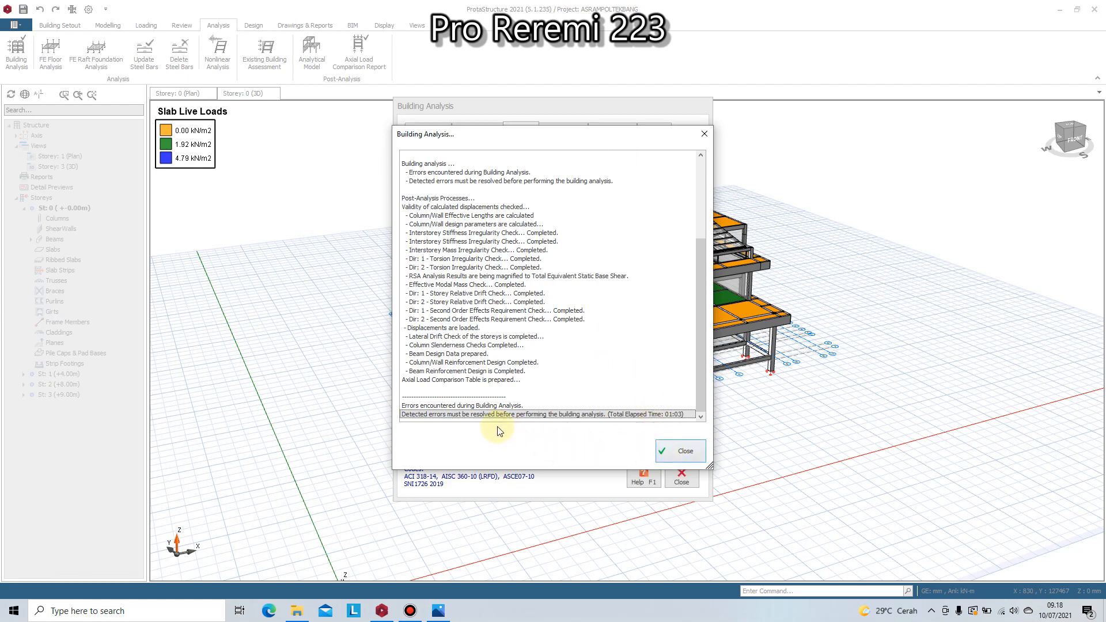
left_click(684, 454)
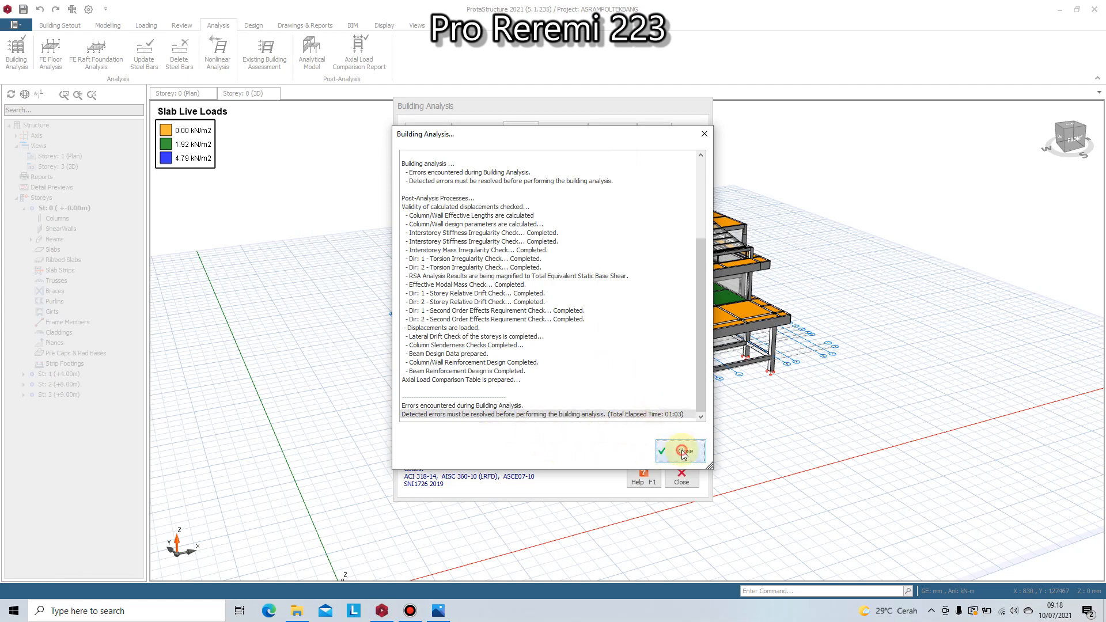
left_click(680, 482)
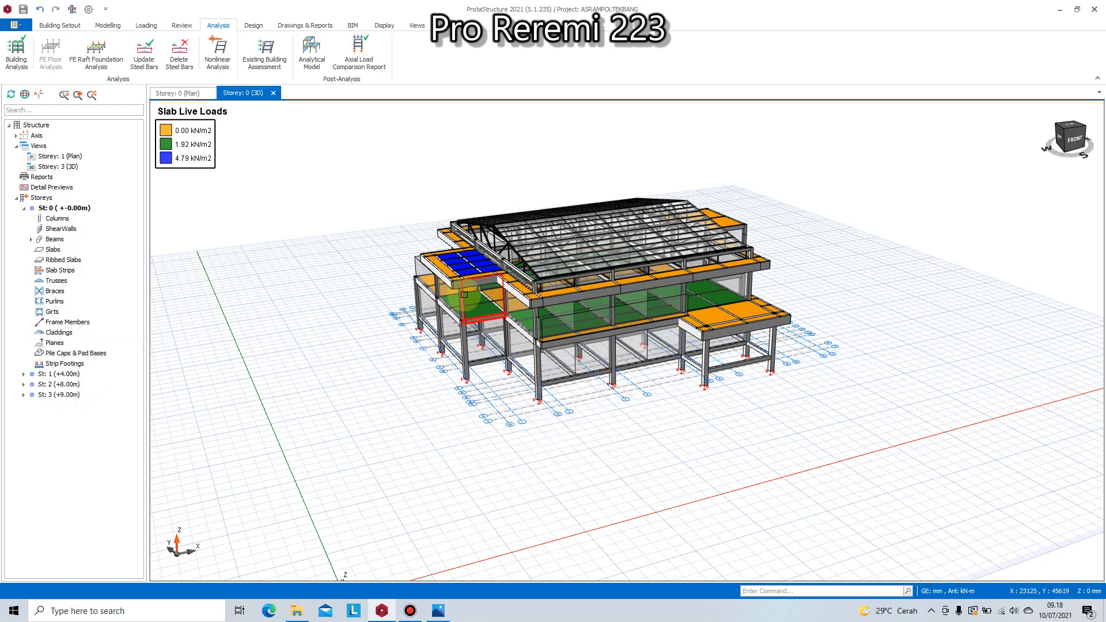
- Open the analytical model of the building to view the analysis results
middle_click_drag(517, 369, 601, 363)
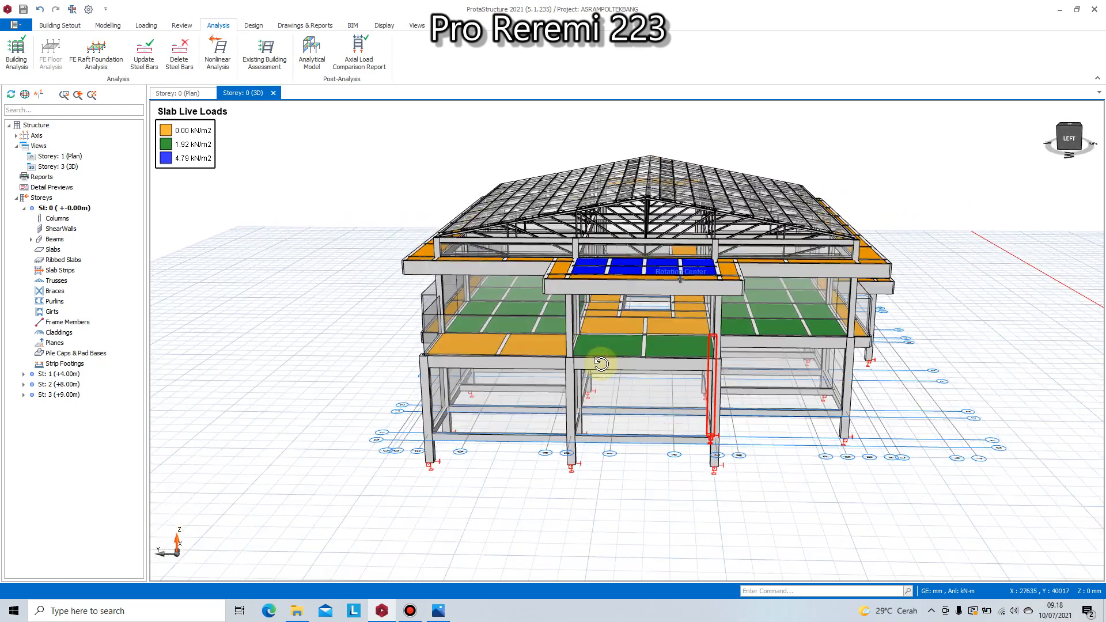
left_click(314, 51)
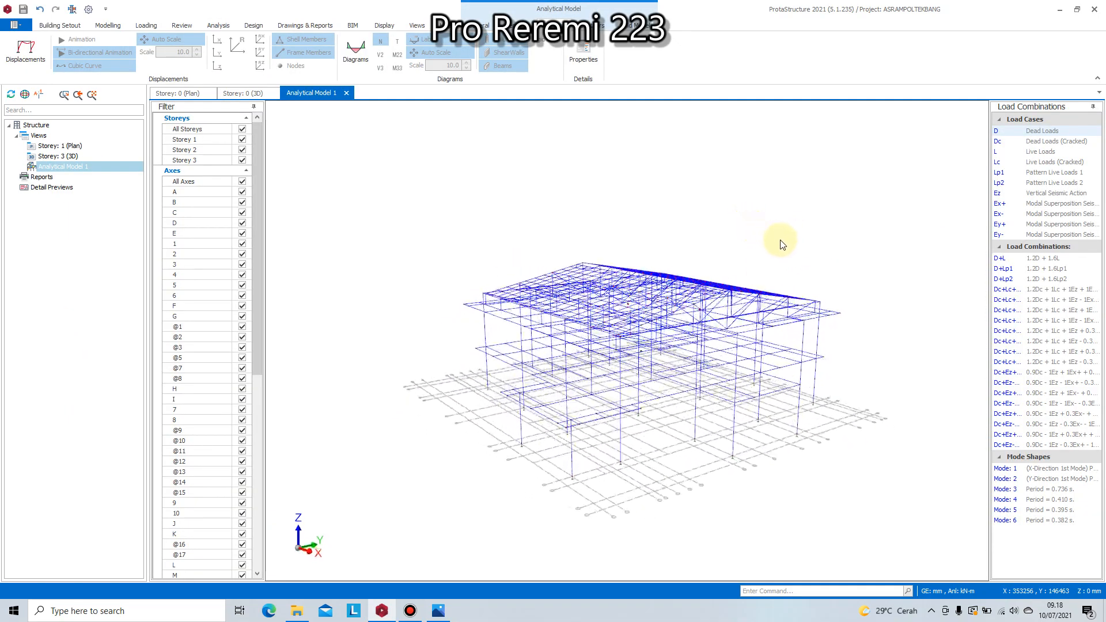
- Display the axial force (N) diagrams under dead loads and examine them on the columns
middle_click_drag(793, 217, 793, 271)
left_click(356, 51)
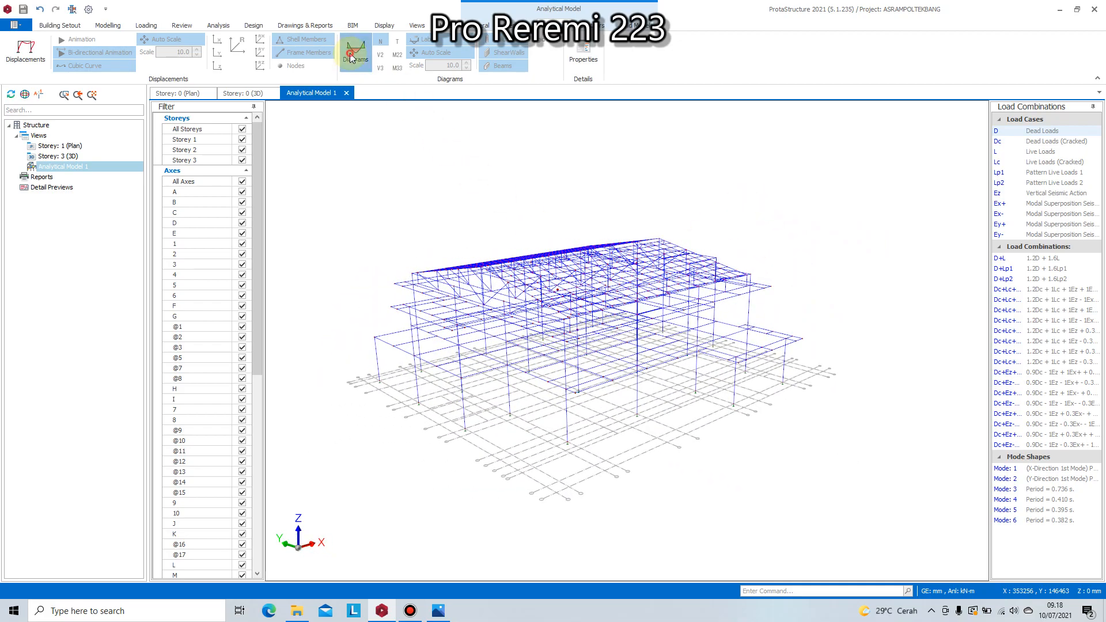
scroll(494, 306, "up", 3)
middle_click_drag(545, 316, 563, 299)
scroll(599, 259, "up", 3)
scroll(618, 323, "up", 2)
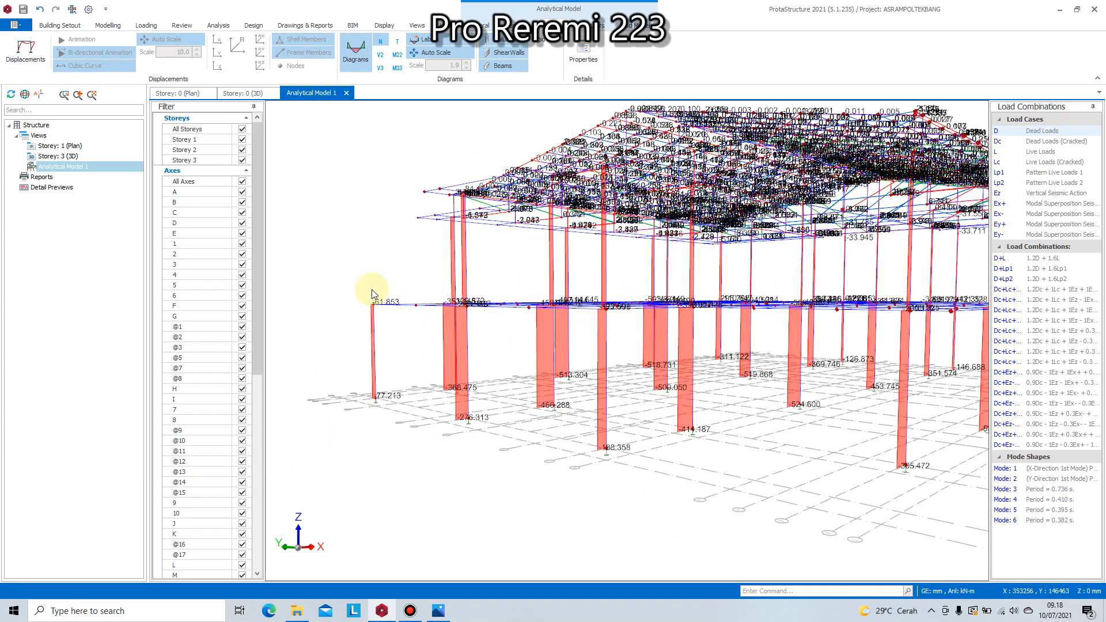
- Collapse the axes filter list and examine the dead-load axial force diagrams across the whole building
left_click(246, 172)
left_click(246, 173)
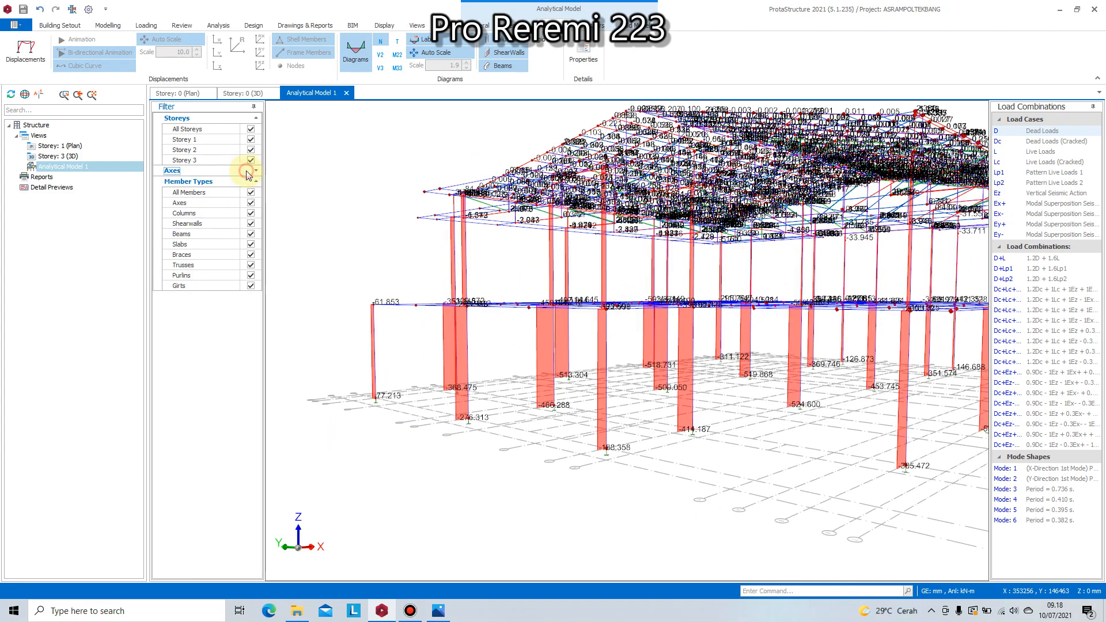
scroll(699, 346, "up", 4)
scroll(699, 340, "down", 5)
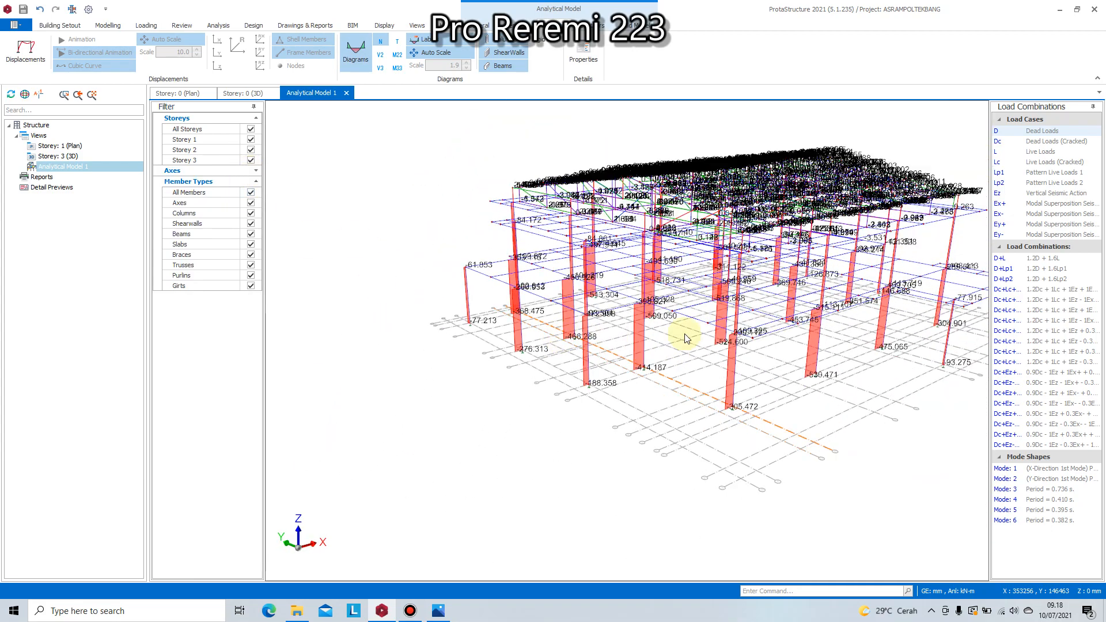
mouse_move(701, 326)
middle_mouse_down()
mouse_move(752, 328)
mouse_move(765, 345)
mouse_move(781, 346)
mouse_move(753, 326)
mouse_move(790, 340)
mouse_move(696, 338)
middle_mouse_up()
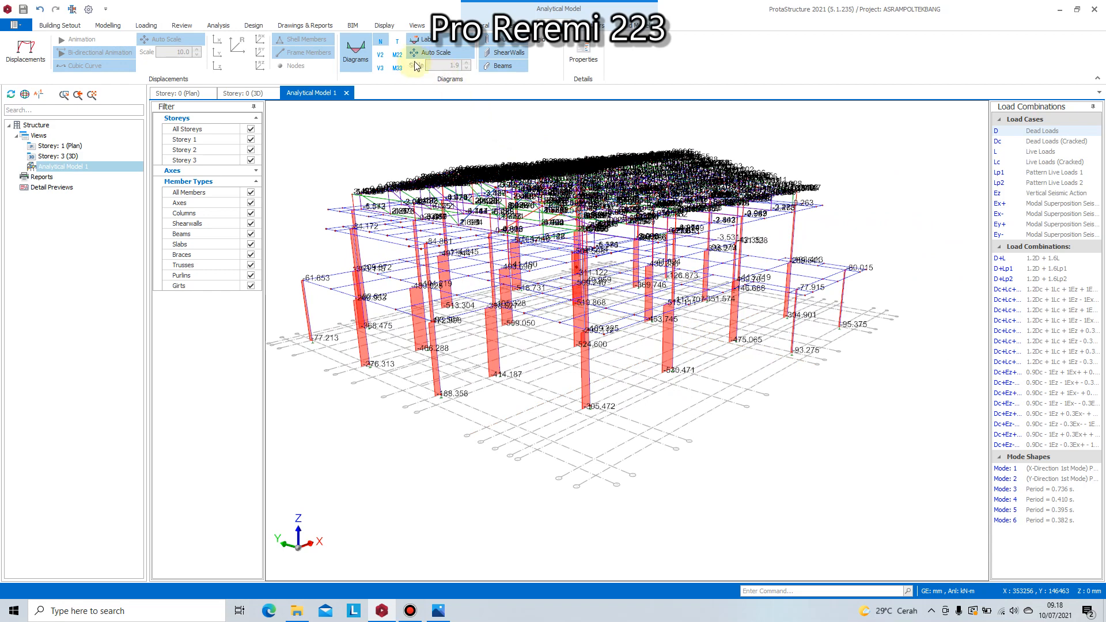
- View the M33 bending moment diagrams under dead loads, and return to the axial force (N) diagrams to examine the columns
left_click(397, 68)
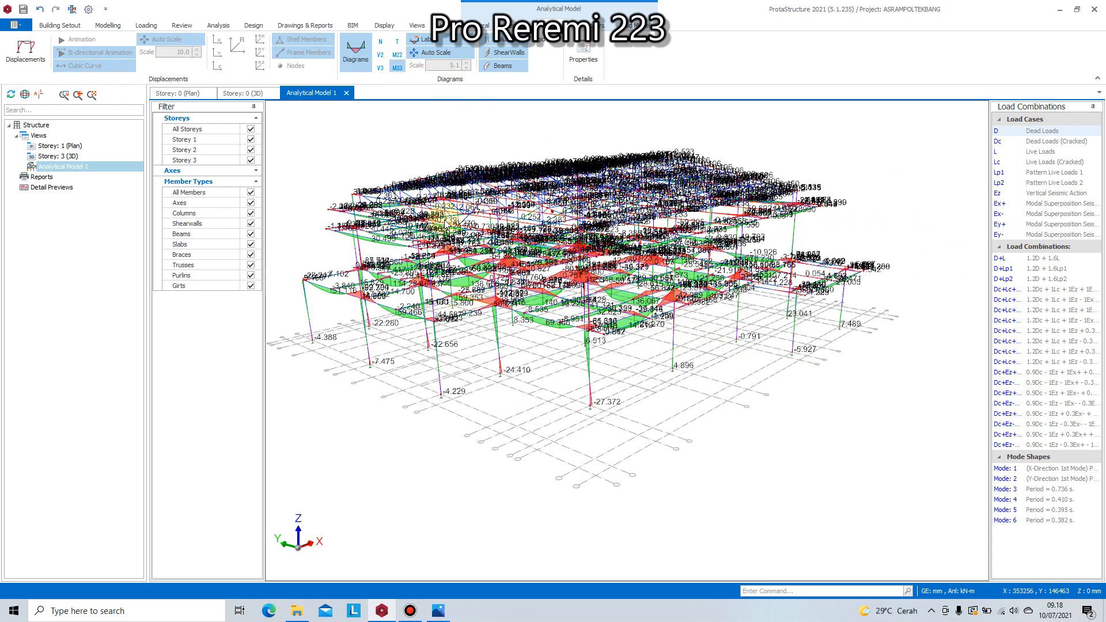
left_click(381, 42)
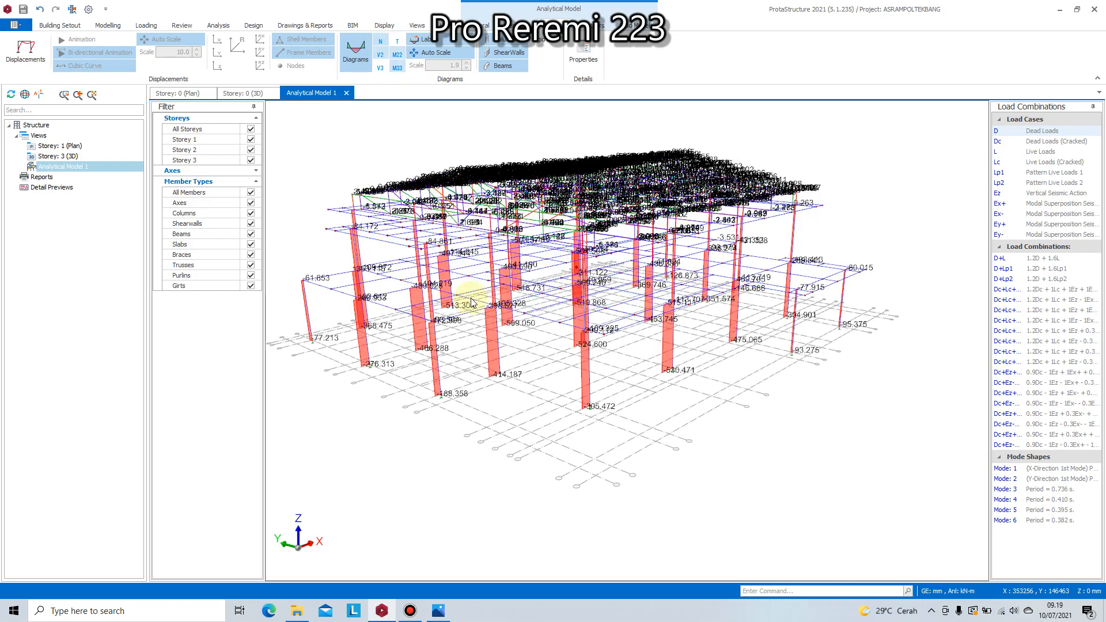
scroll(612, 370, "up", 3)
middle_click_drag(667, 396, 558, 403)
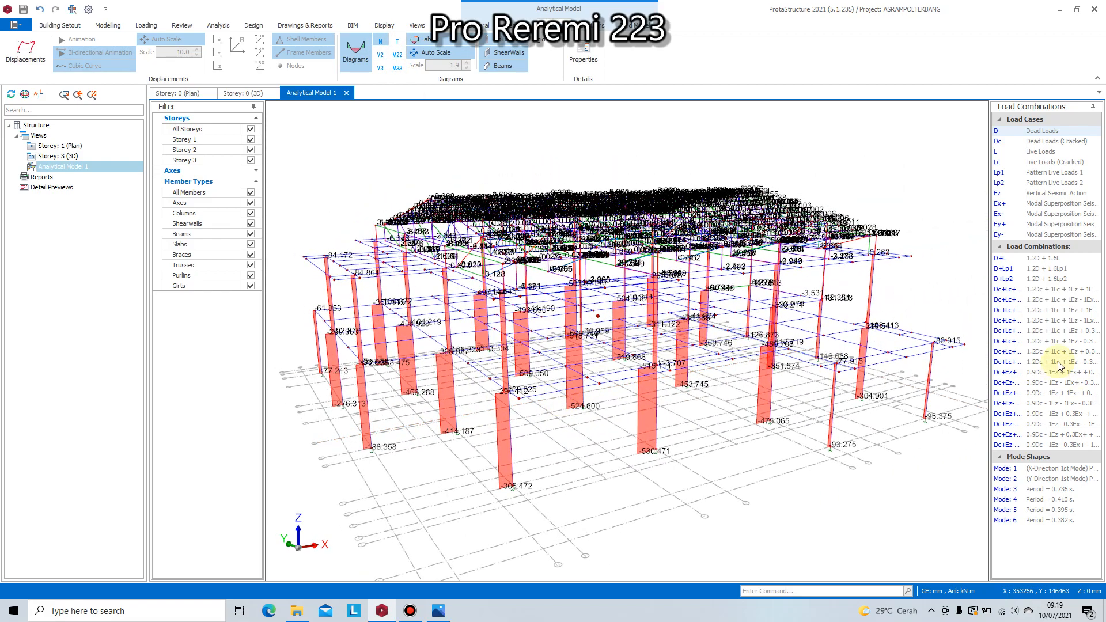
- Show the displaced shape for load combination Dc+Ez+Ey+, play its animation and stop it
left_click(25, 50)
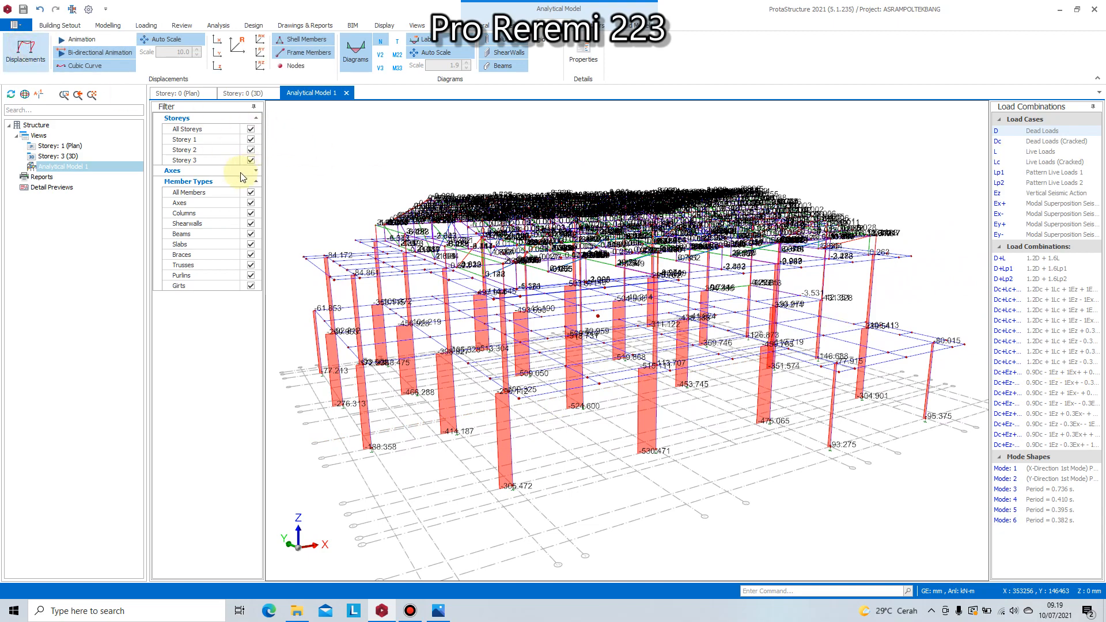
middle_click_drag(795, 420, 800, 423)
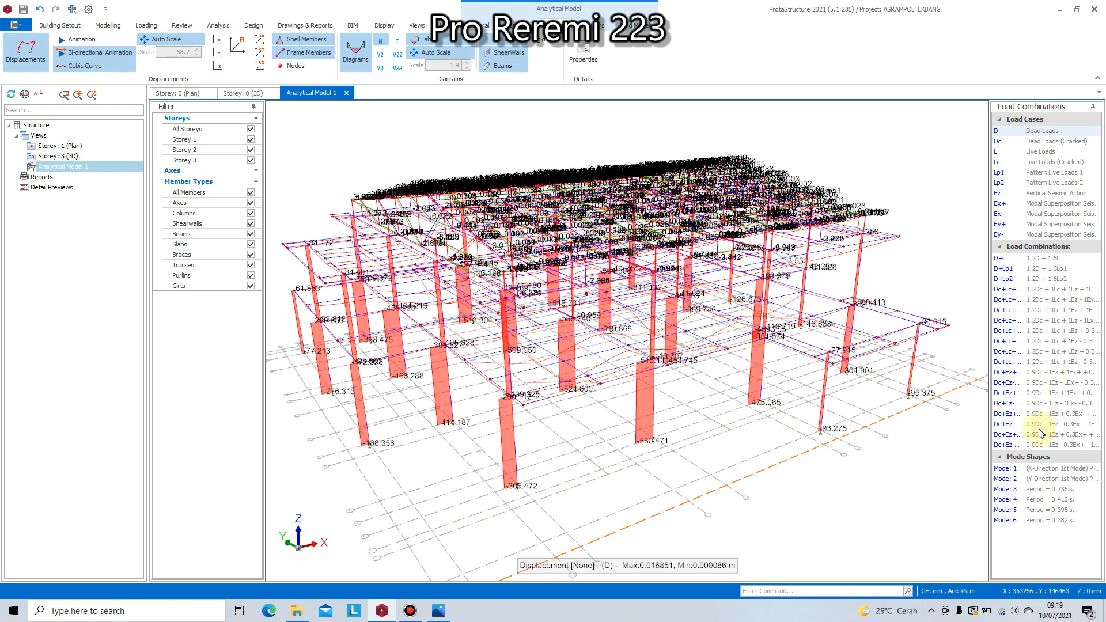
left_click(1008, 414)
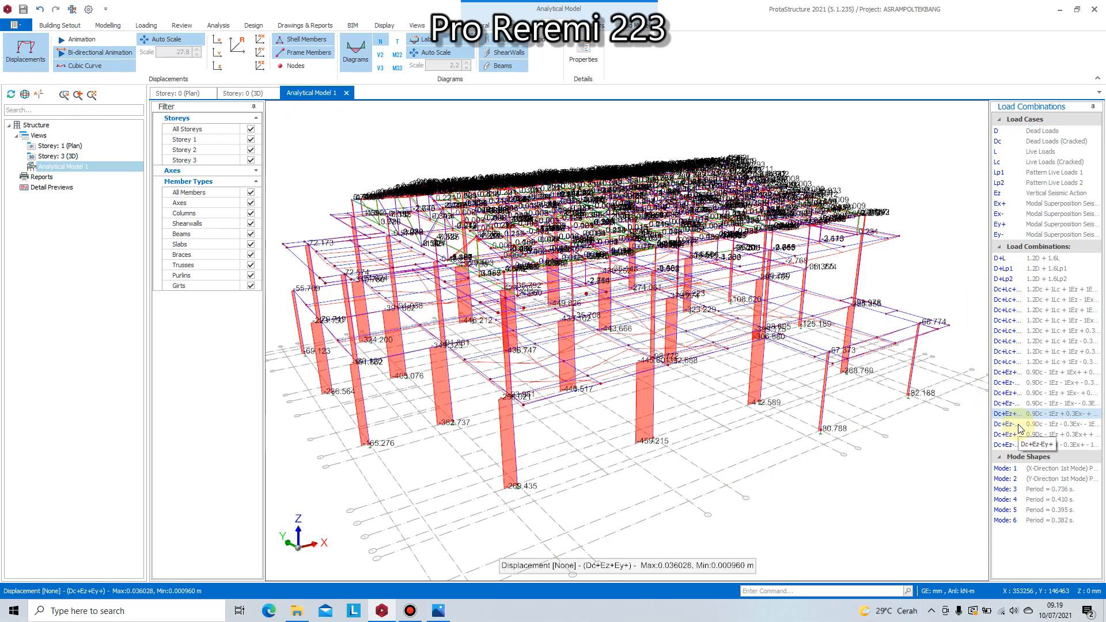
left_click(80, 39)
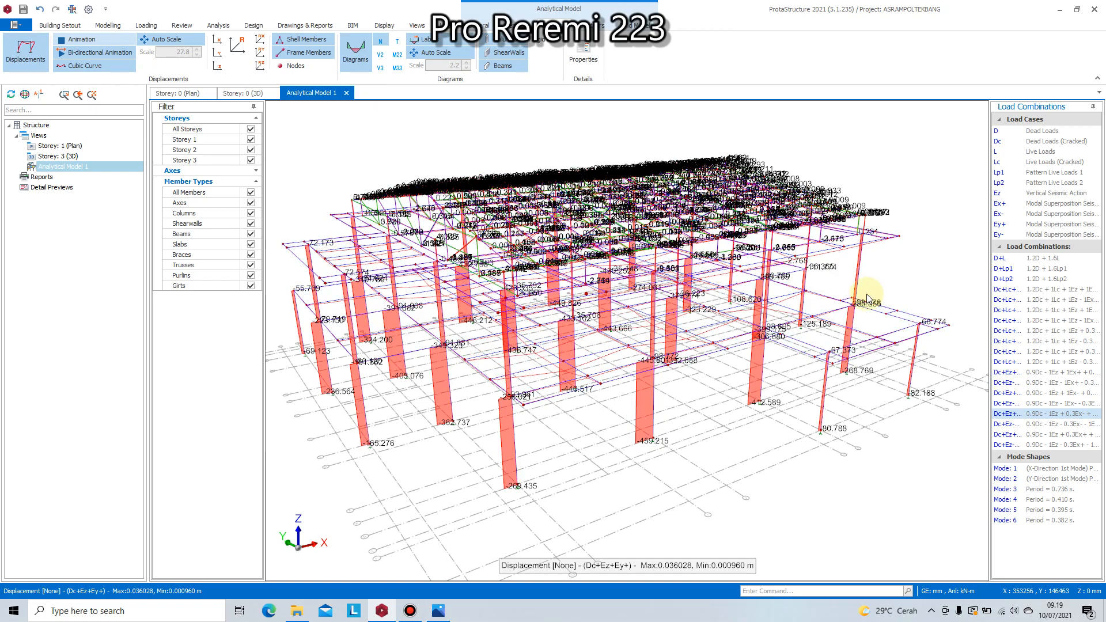
left_click(74, 44)
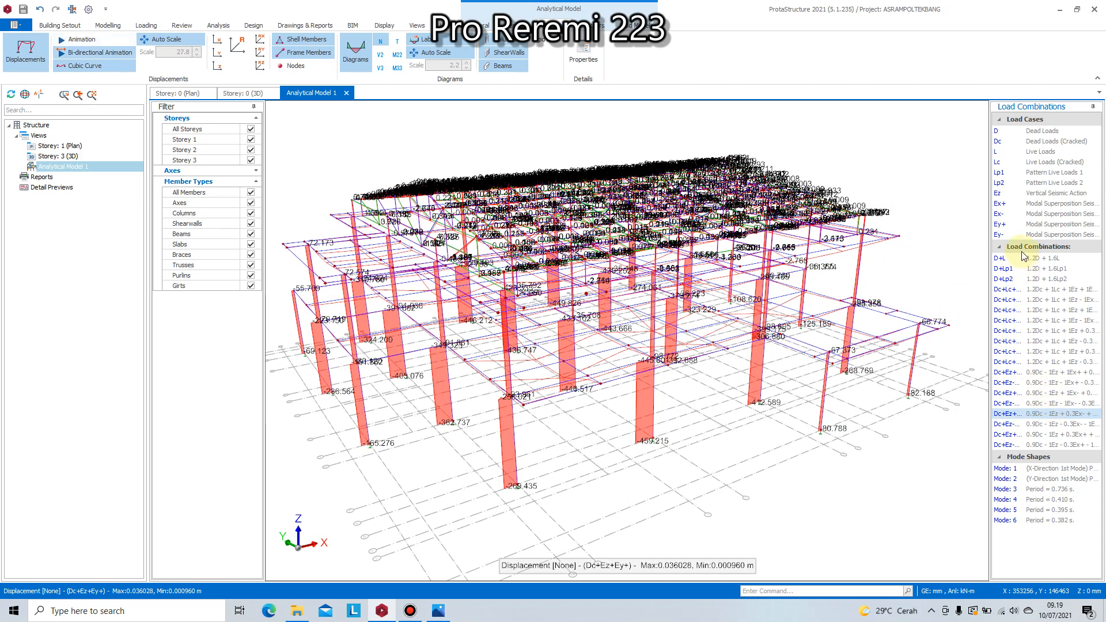
- Animate the displacements for load combinations Dc+Lc+Ez-Ey- and Dc+Ez+Ex-, and display the bending moment diagrams
left_click(1008, 362)
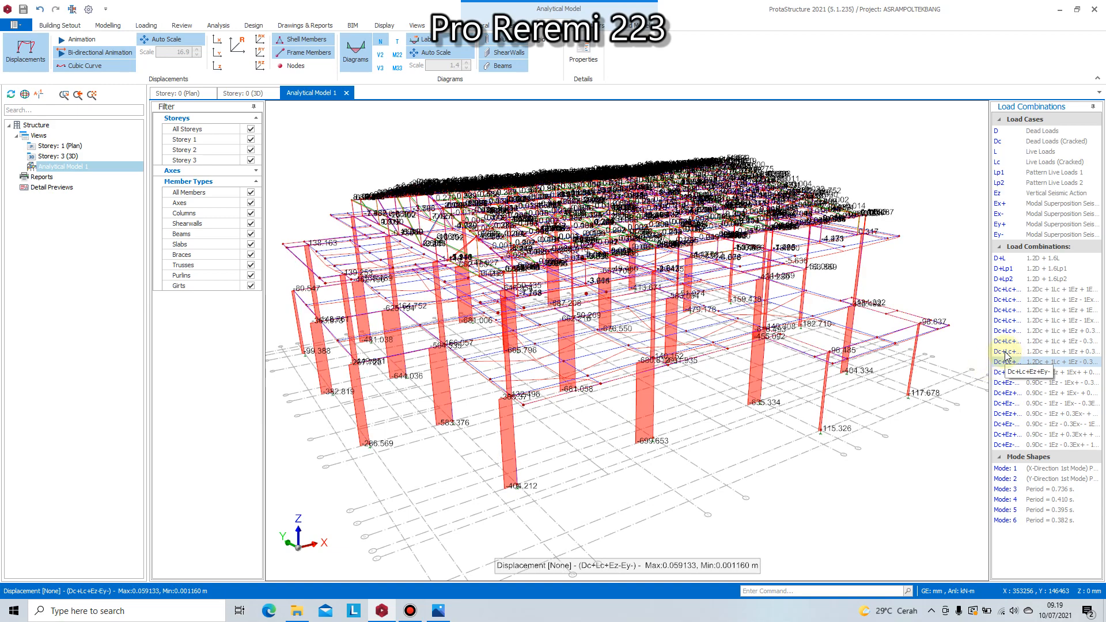
left_click(77, 39)
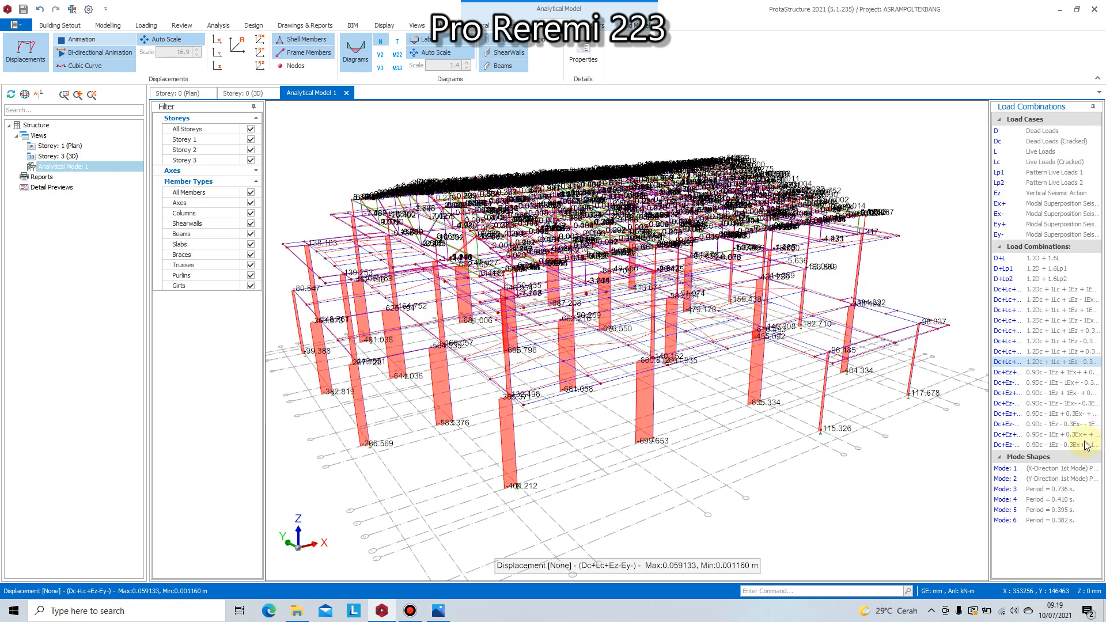
left_click(1002, 322)
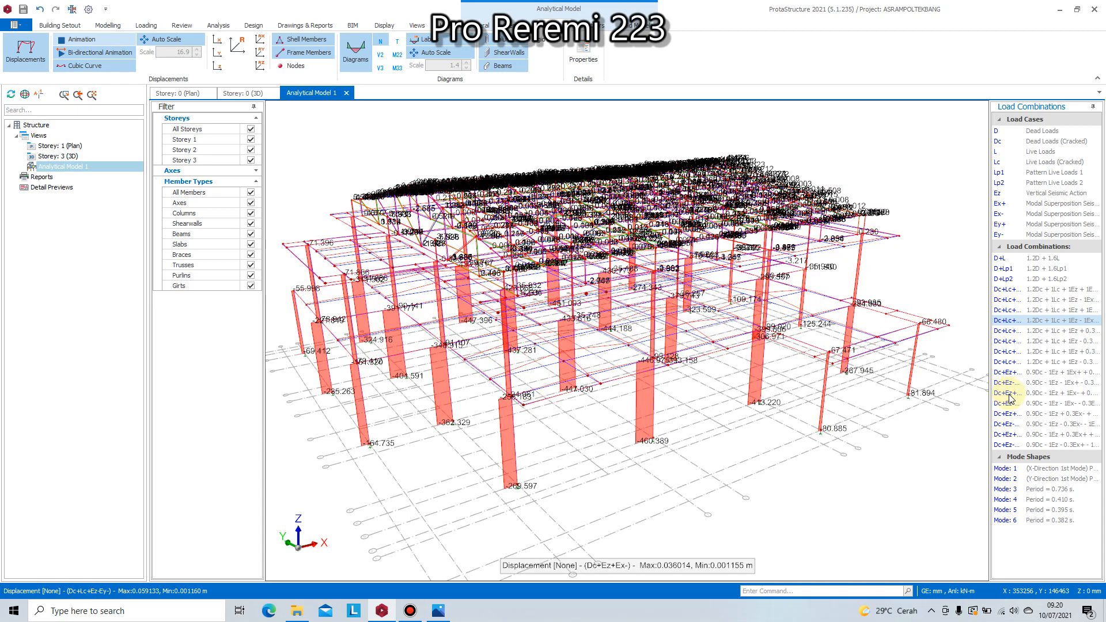
left_click(397, 56)
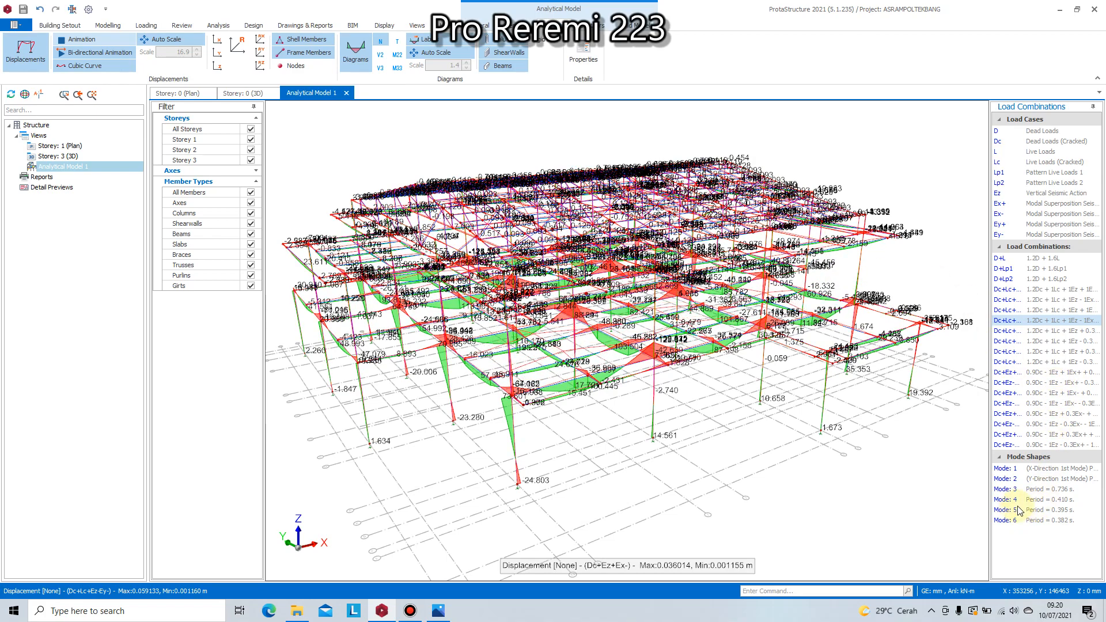
- View the animated Mode 1 (X-direction) shape from another angle and stop the animation
left_click(1006, 470)
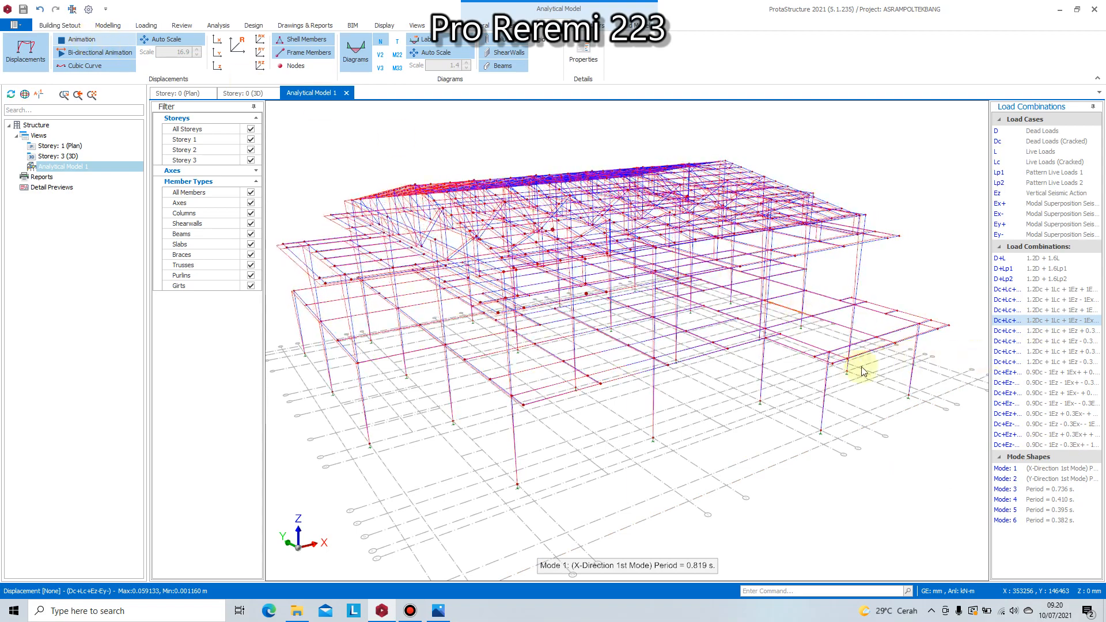
middle_click_drag(864, 371, 822, 360)
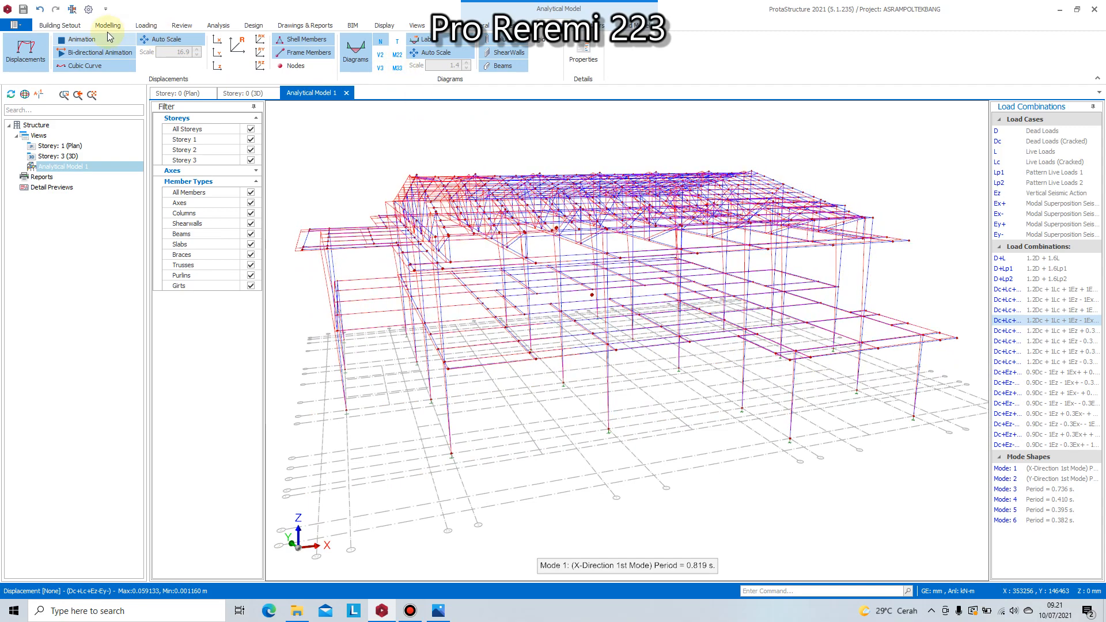
left_click(86, 39)
- Display M33 moment diagrams for load combinations Dc+Lc+Ez-Ey+ and Dc+Ez-Ey-, and start the displacement animation
left_click(396, 68)
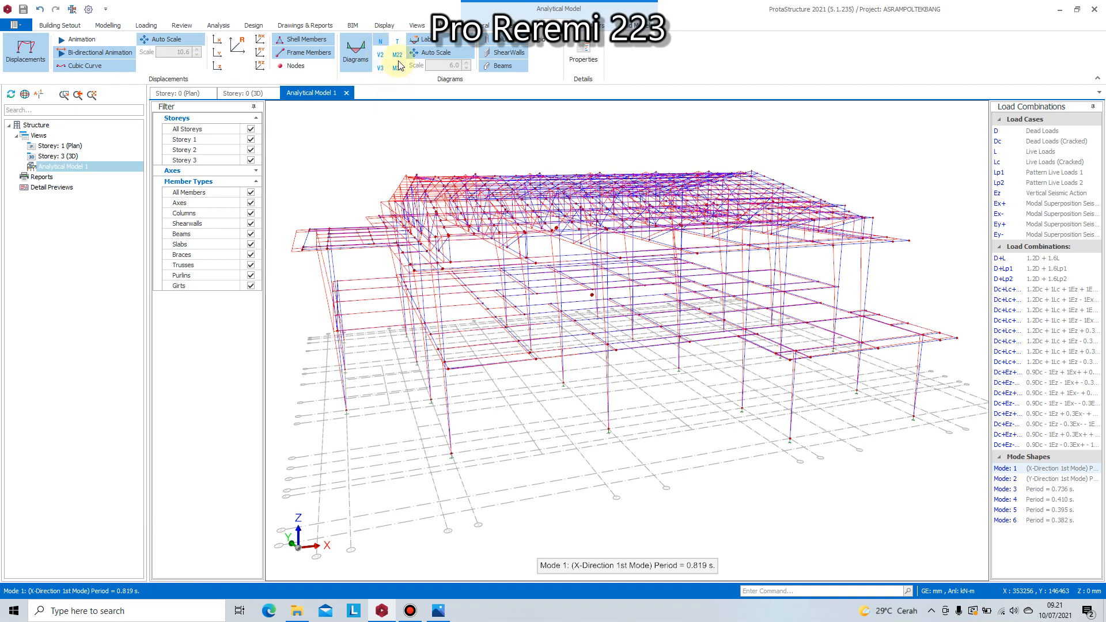
left_click(398, 69)
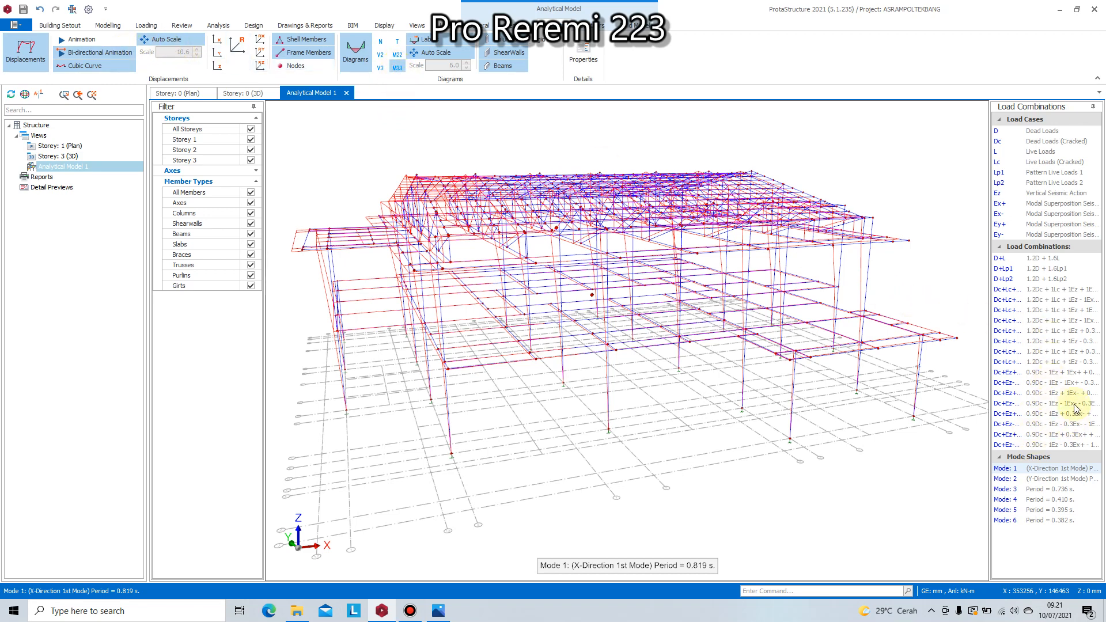
left_click(1047, 343)
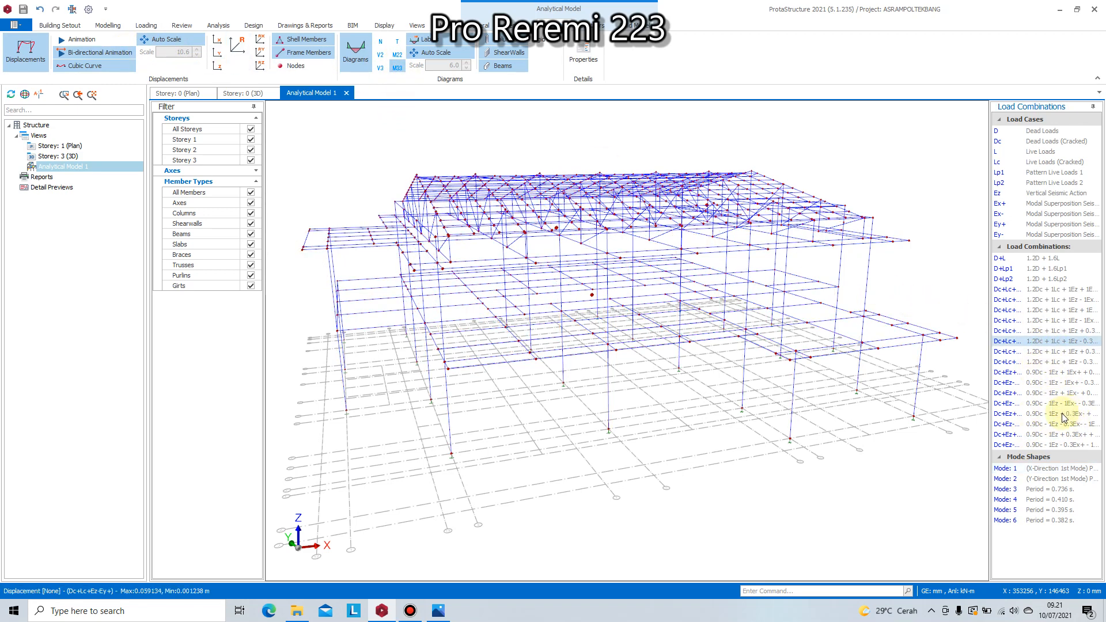
left_click(1006, 445)
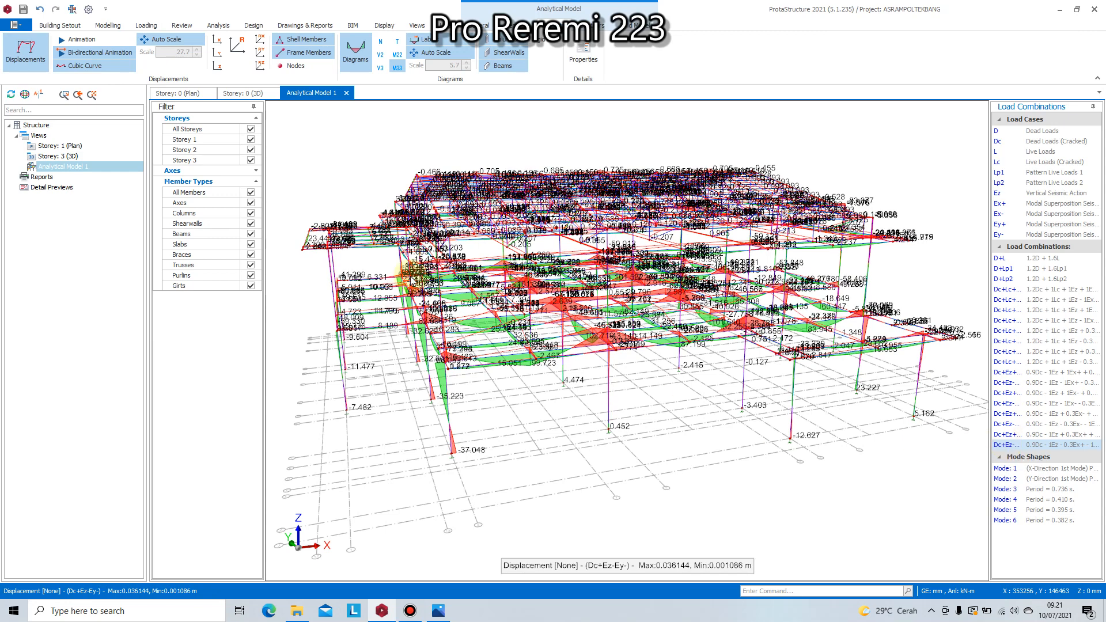
left_click(92, 41)
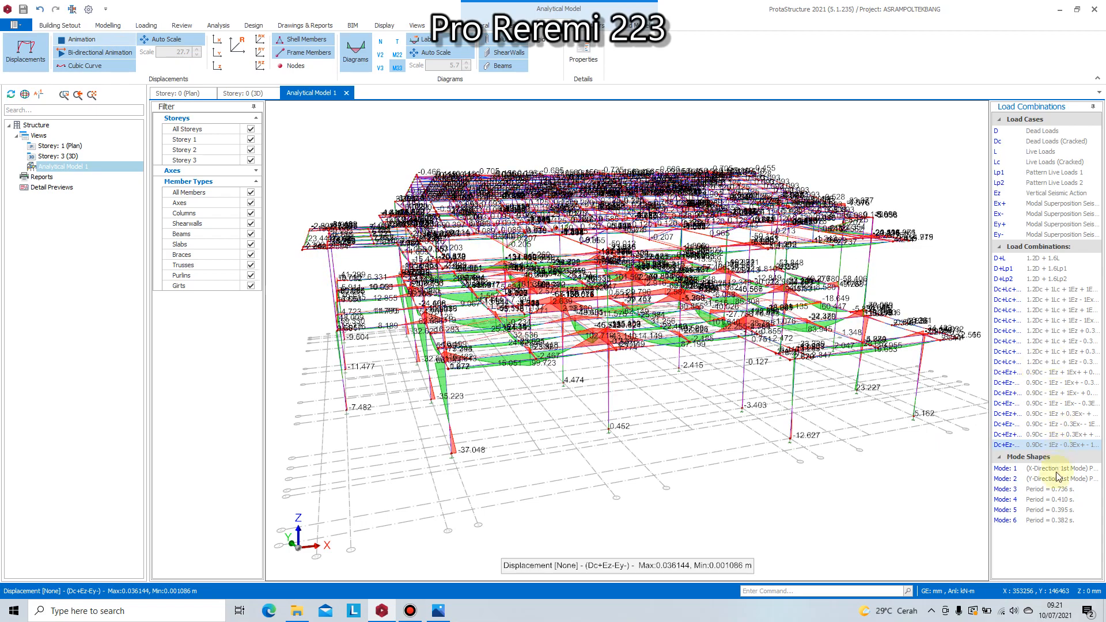
- Examine the animated Mode 2 (Y-direction) shape from several angles with M33 diagrams selected
left_click(1004, 479)
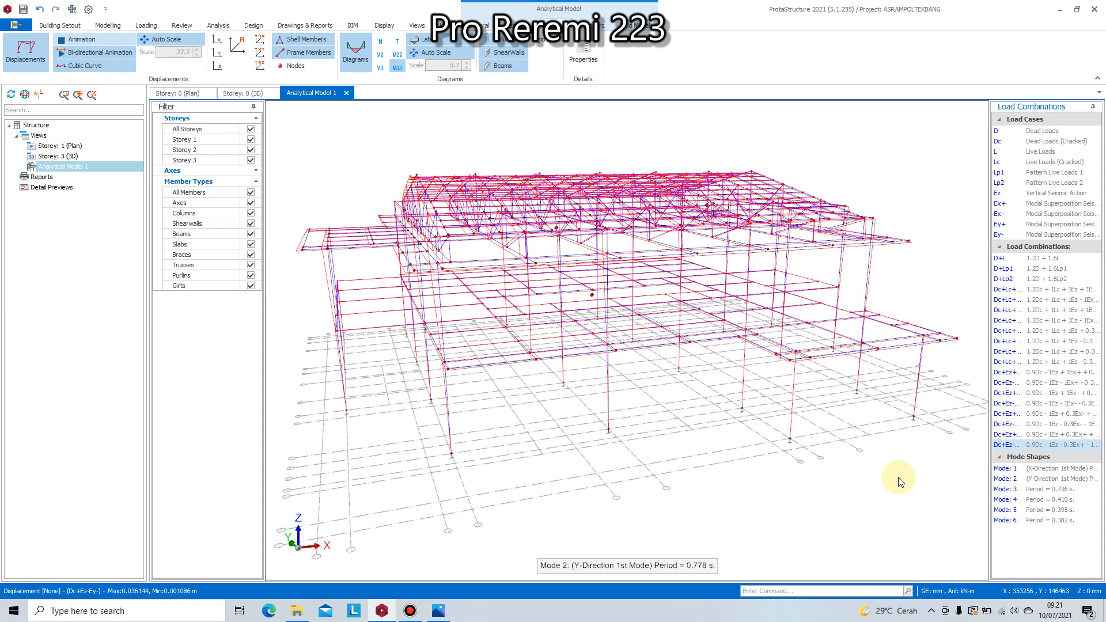
left_click_drag(821, 489, 862, 494)
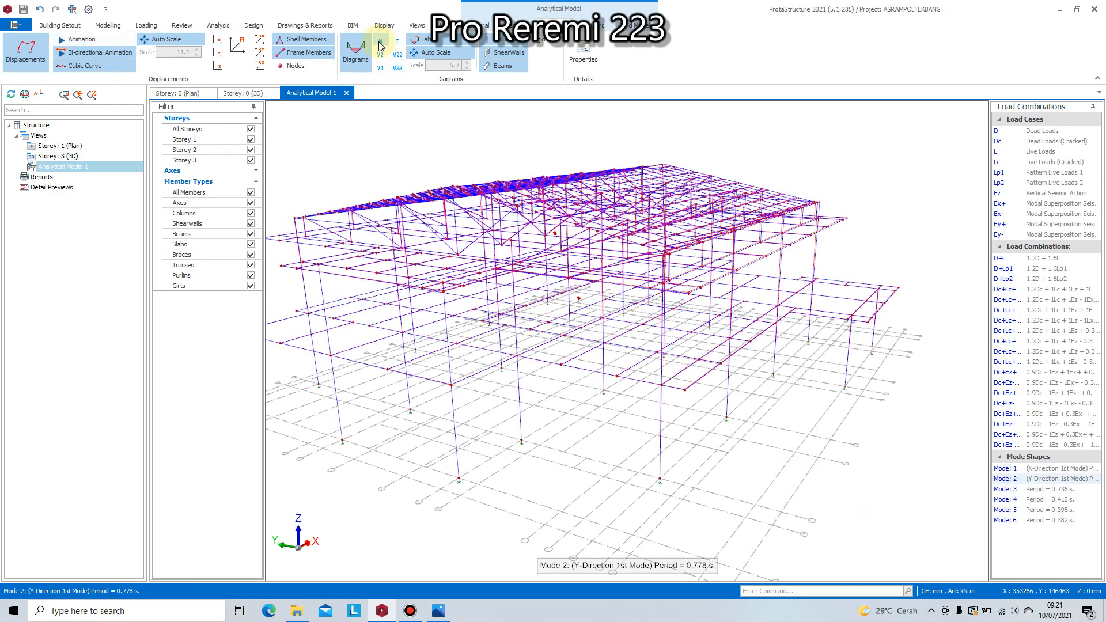
left_click(397, 68)
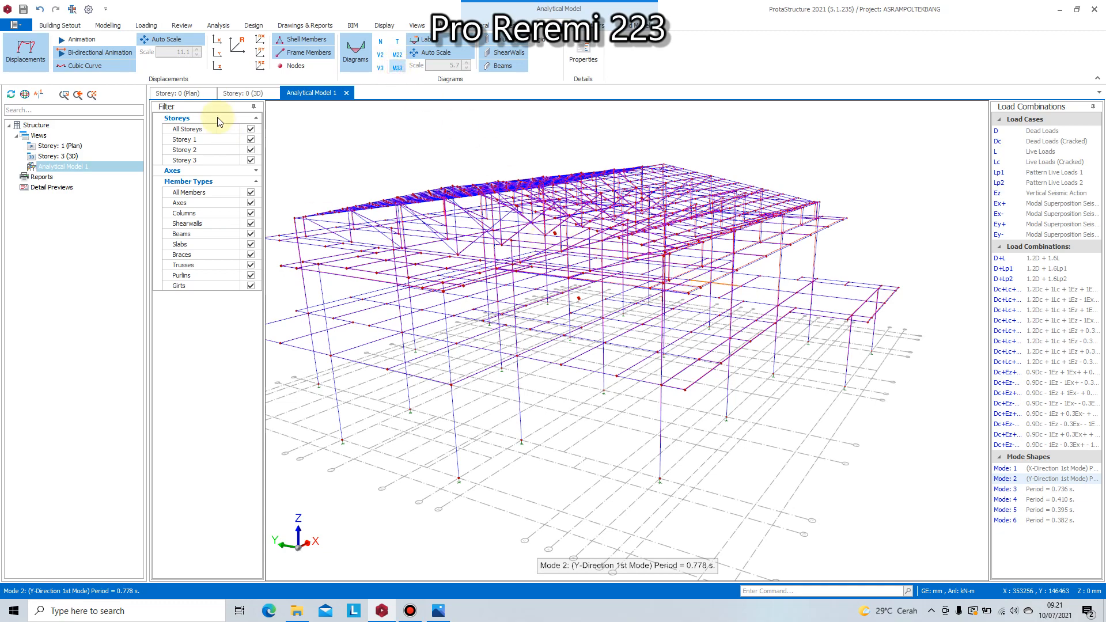
left_click(80, 39)
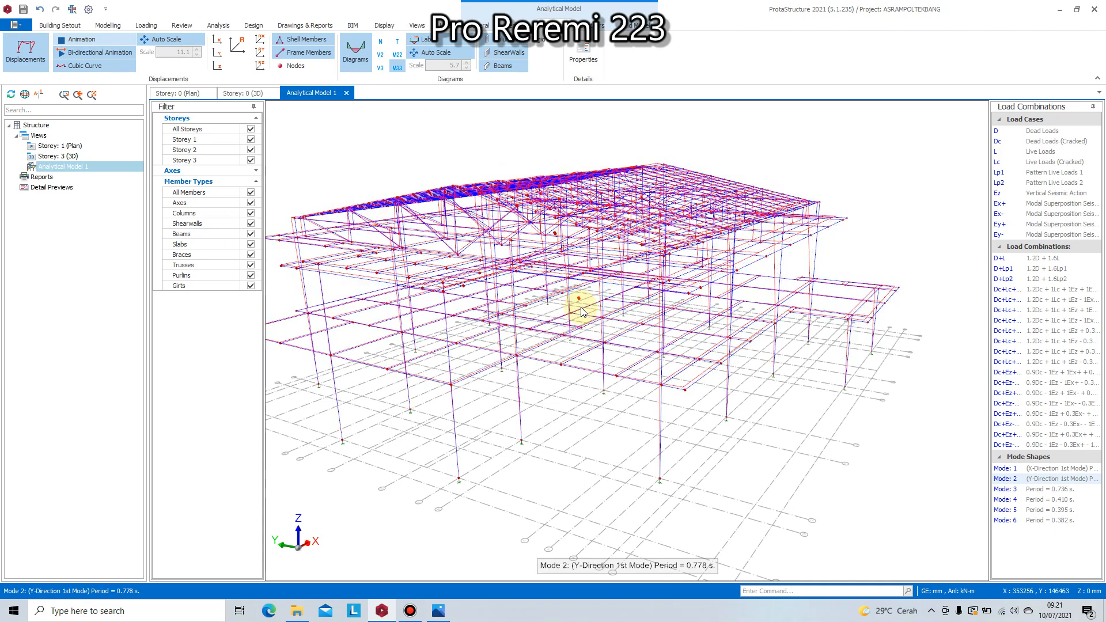
scroll(736, 416, "down", 2)
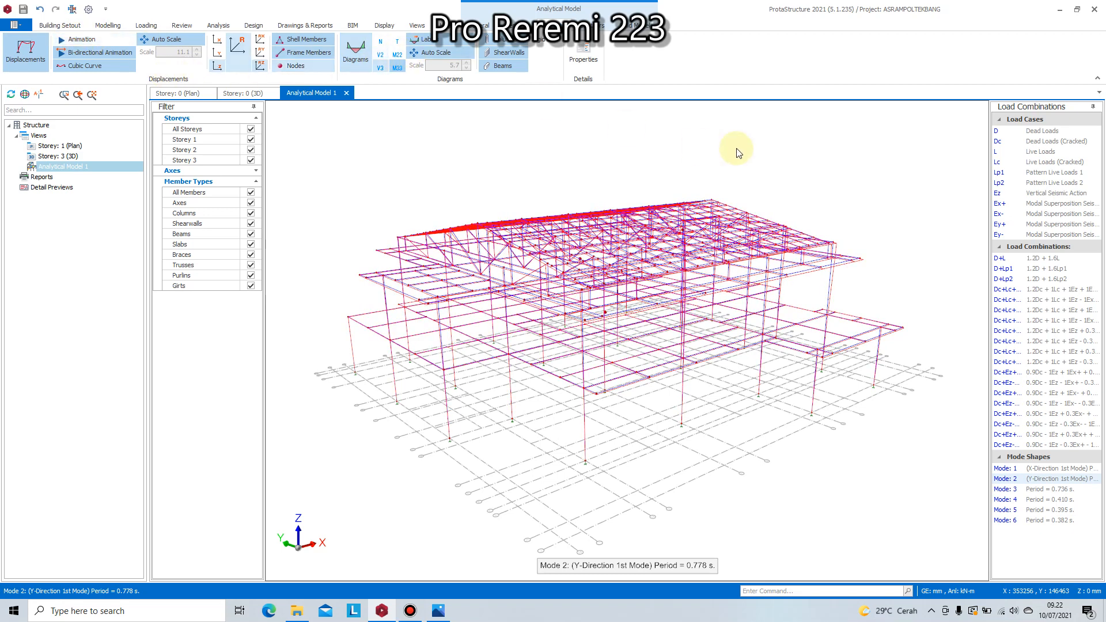
- View the M33 diagrams for Dc+Ez+Ex-, and examine the column axial force (N) diagrams for Dc+Ez-Ey-
left_click(1004, 396)
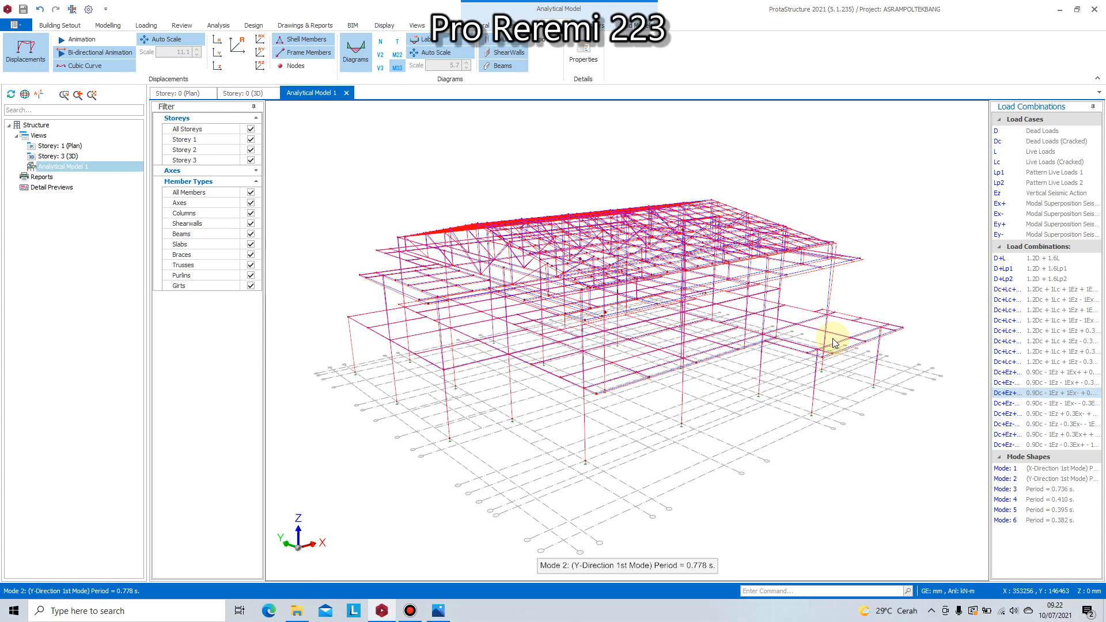
mouse_move(717, 421)
middle_mouse_down()
mouse_move(727, 467)
mouse_move(682, 423)
mouse_move(697, 425)
middle_mouse_up()
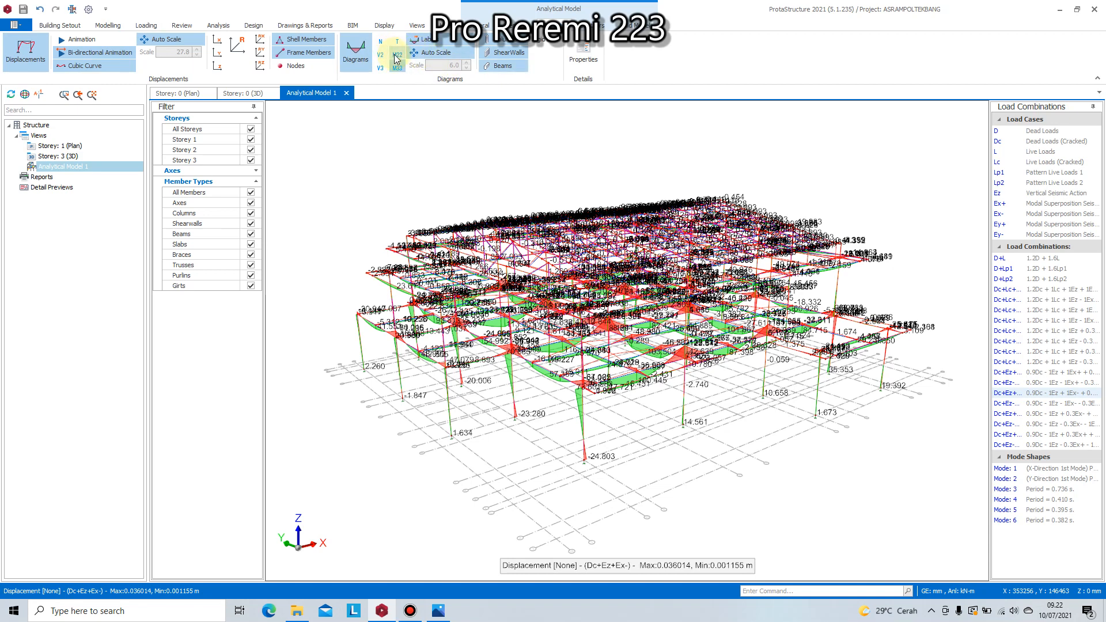
left_click(1002, 446)
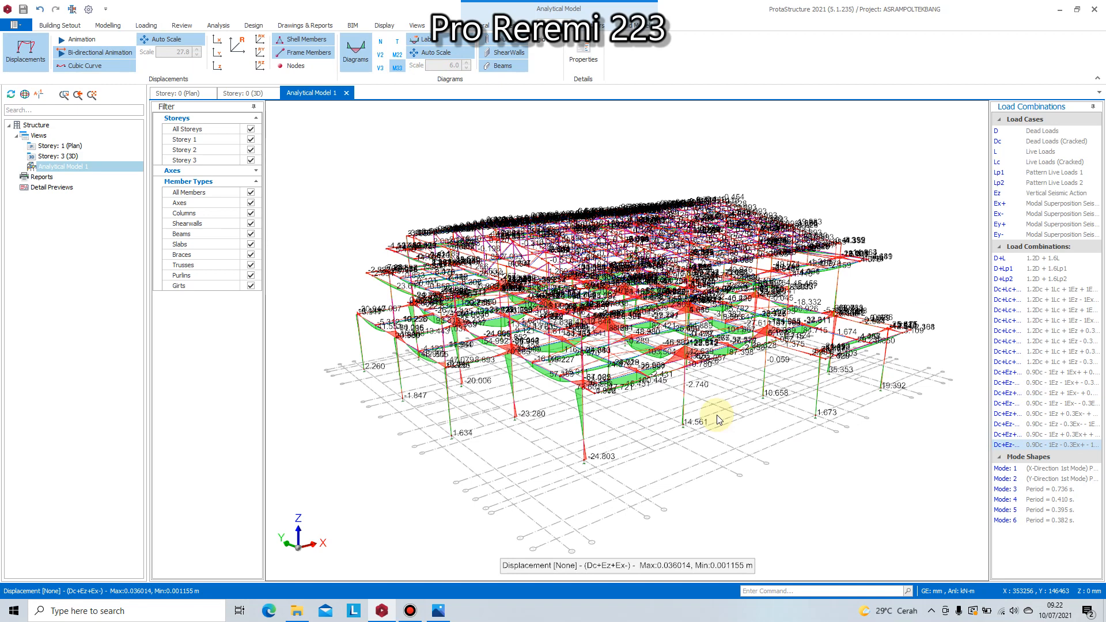
left_click(381, 45)
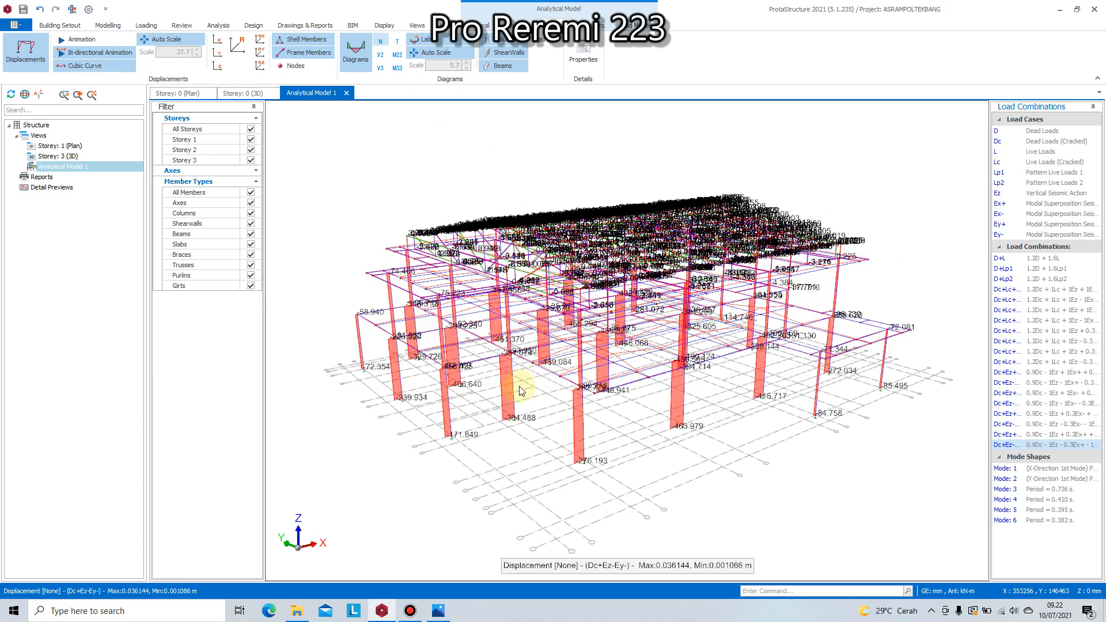
scroll(508, 452, "up", 2)
scroll(692, 424, "up", 3)
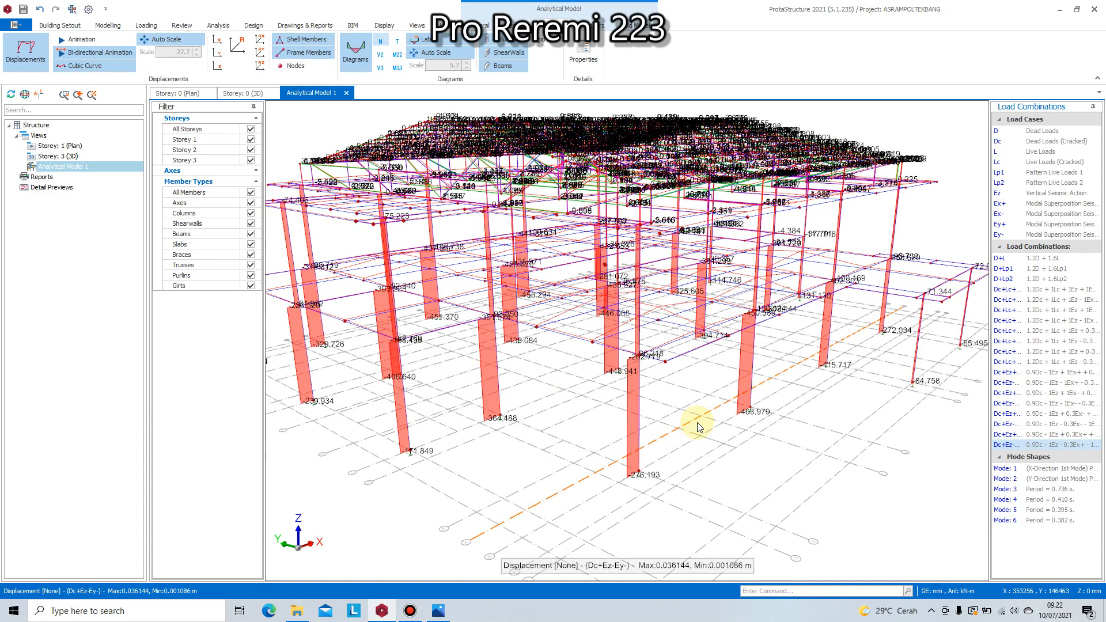
scroll(694, 403, "up", 3)
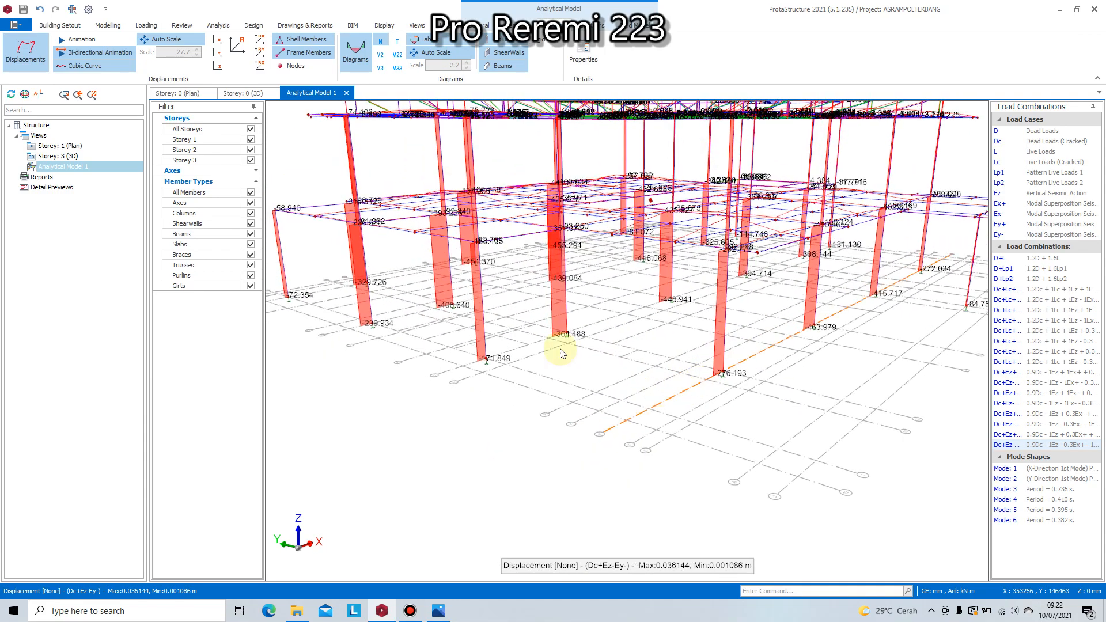
- Open the detailed force diagram of storey 1 column 1C9 from the analytical model
scroll(546, 314, "up", 1)
scroll(559, 335, "up", 1)
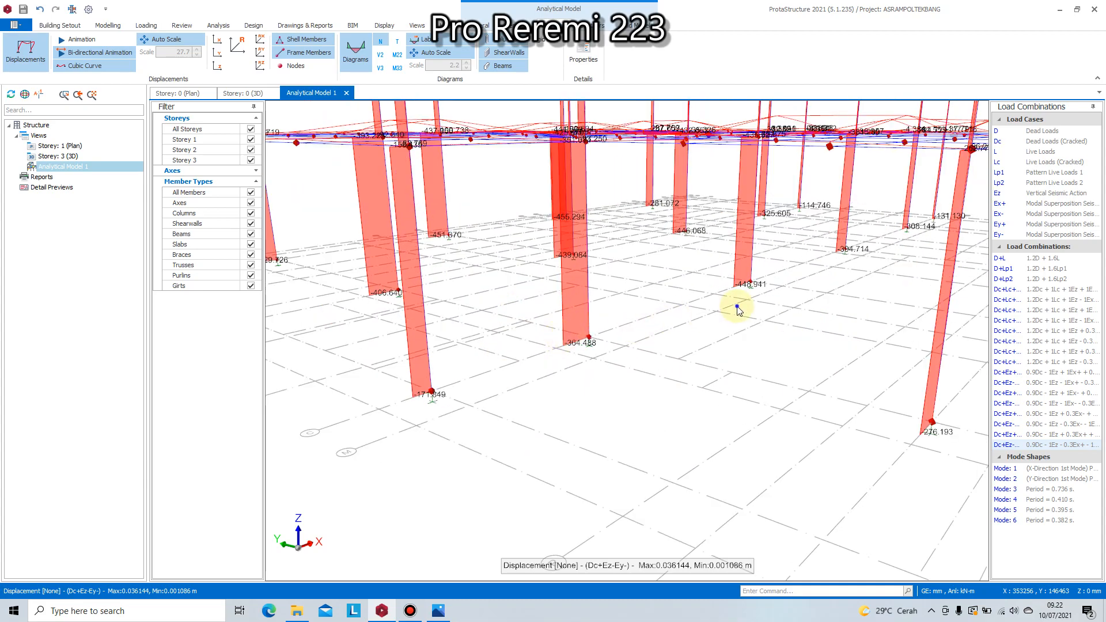
scroll(716, 311, "up", 1)
scroll(716, 311, "down", 2)
scroll(624, 365, "down", 2)
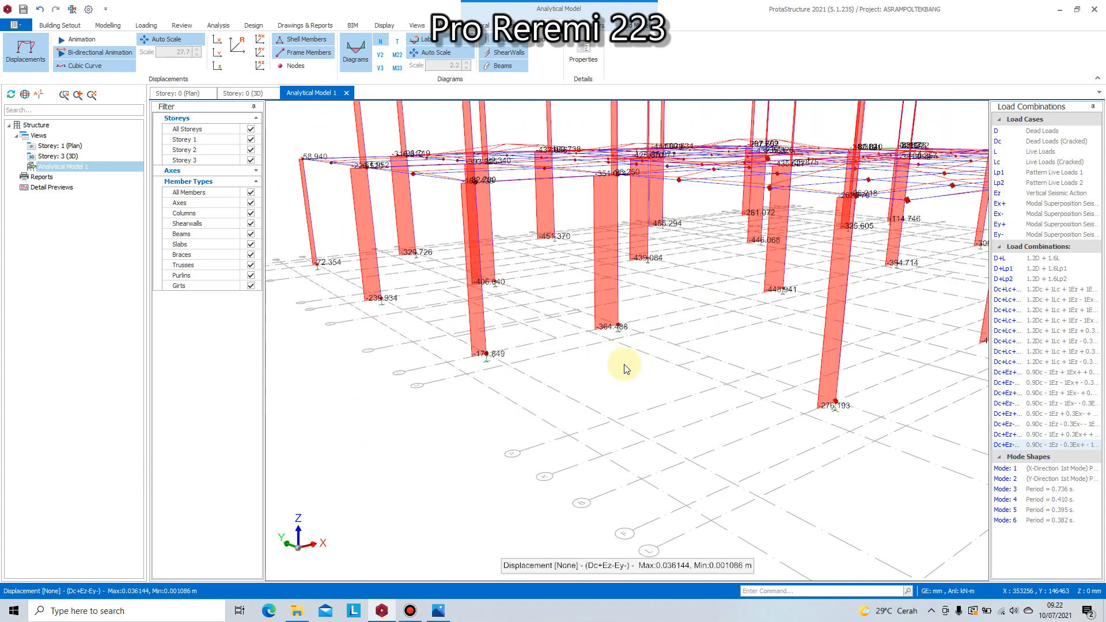
middle_click_drag(753, 353, 505, 418)
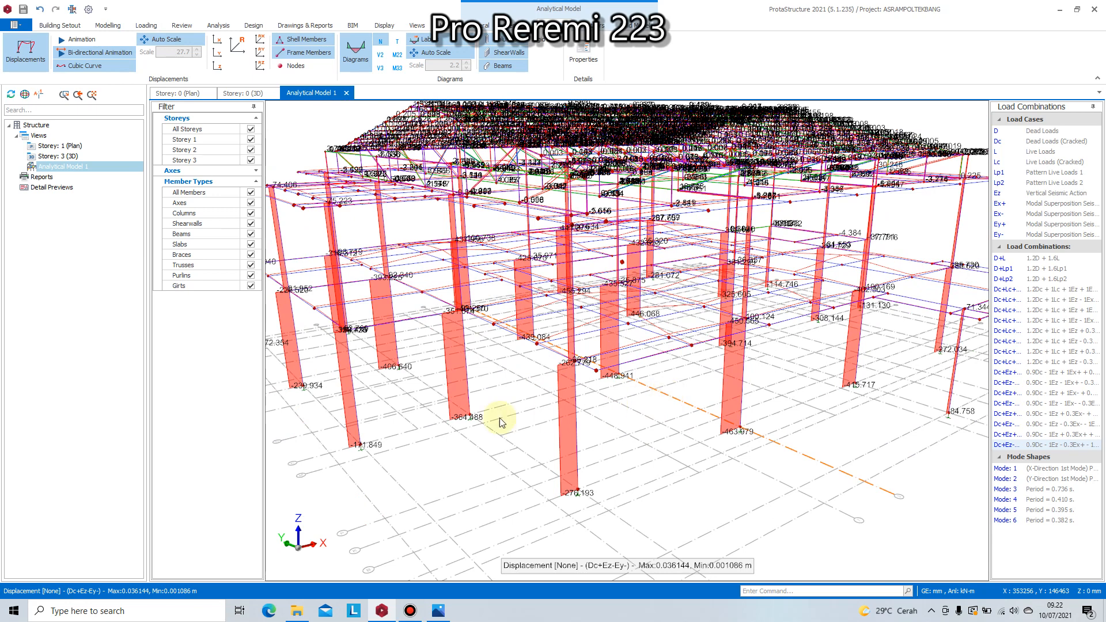
right_click(469, 405)
left_click(590, 58)
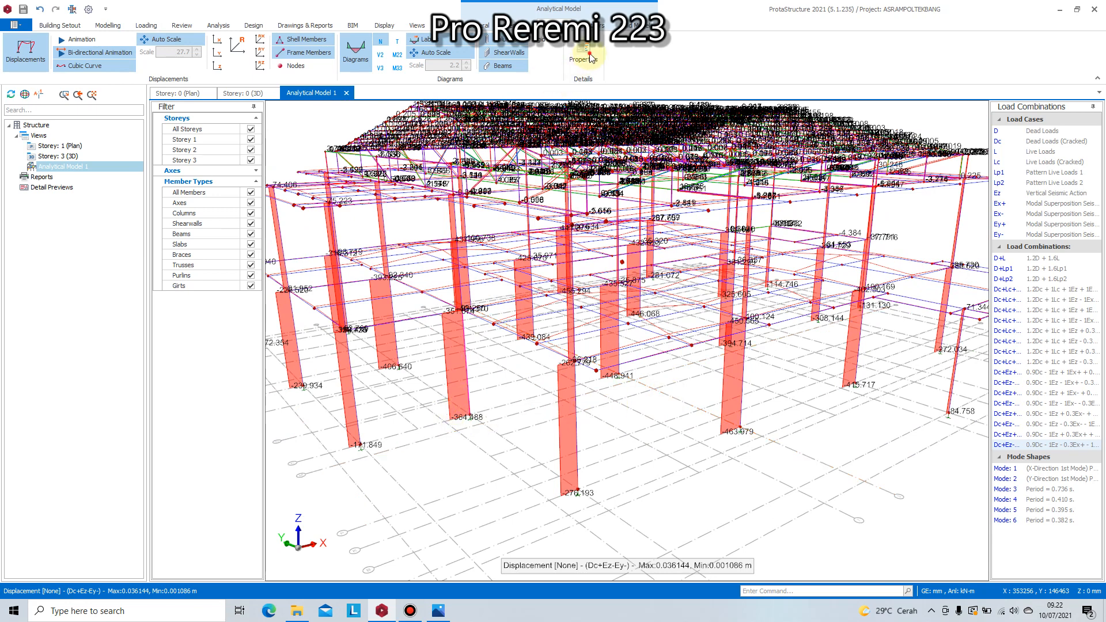
left_click(489, 332)
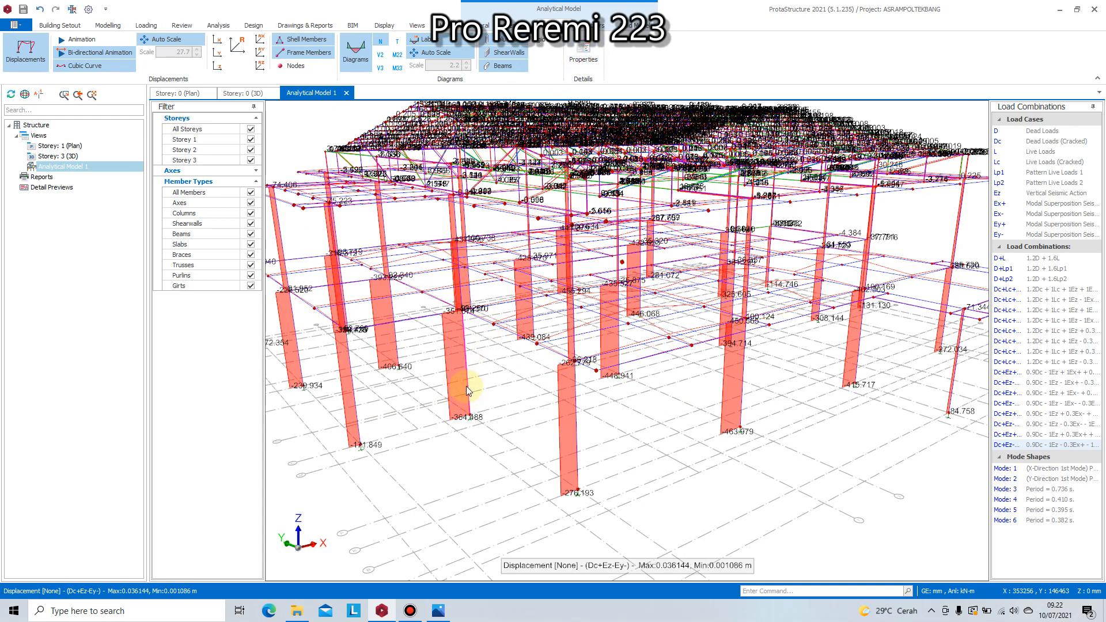
right_click(466, 386)
left_click(484, 395)
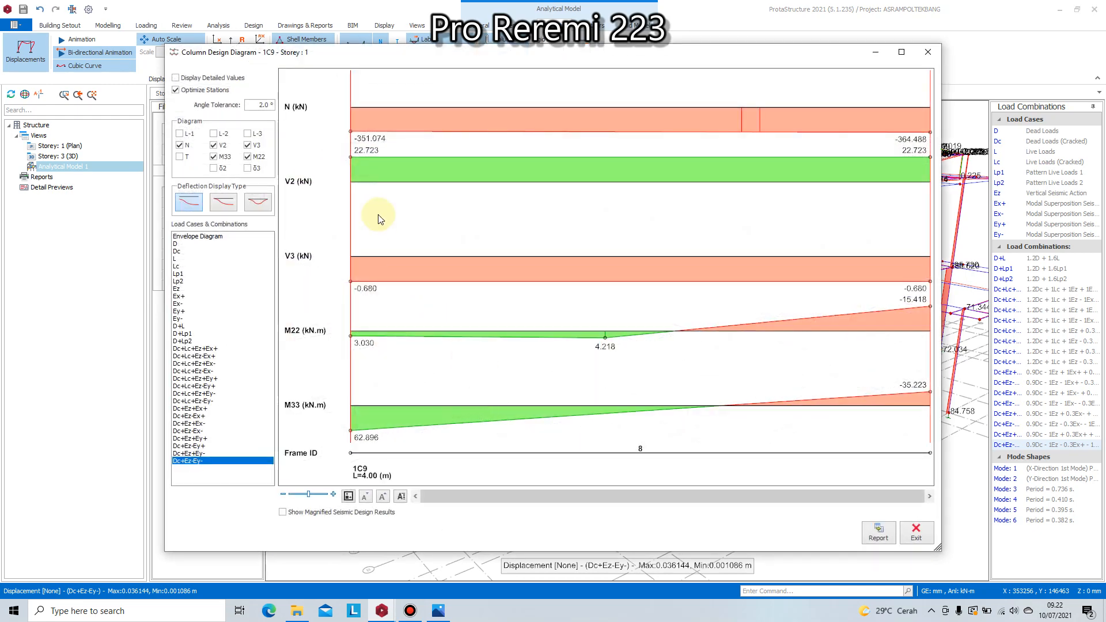
- Review column 1C9's force diagrams for several seismic combinations, including Dc+Ez-Ex+ and Dc+Lc+Ez-Ey+, and close the diagram window
left_click(186, 439)
left_click(185, 415)
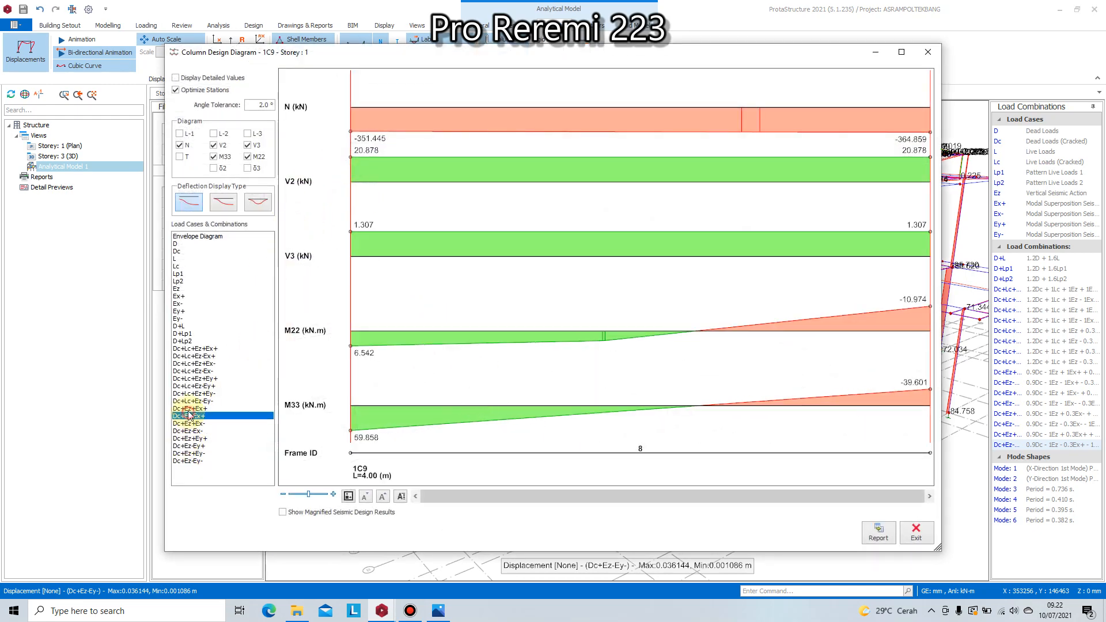
left_click(185, 371)
left_click(189, 356)
left_click(203, 387)
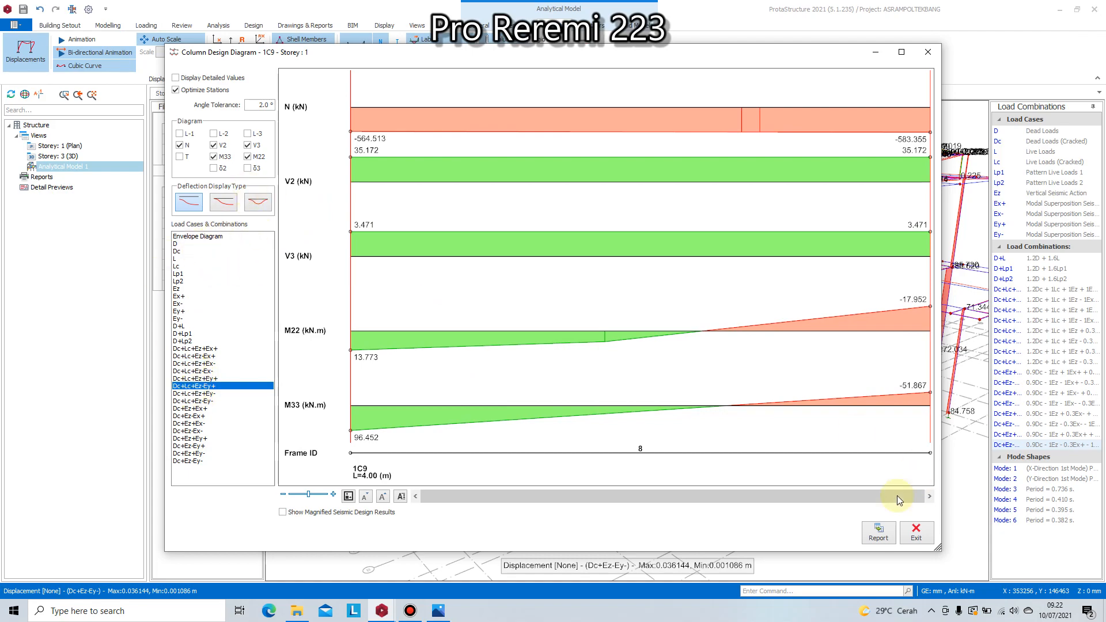
left_click(915, 533)
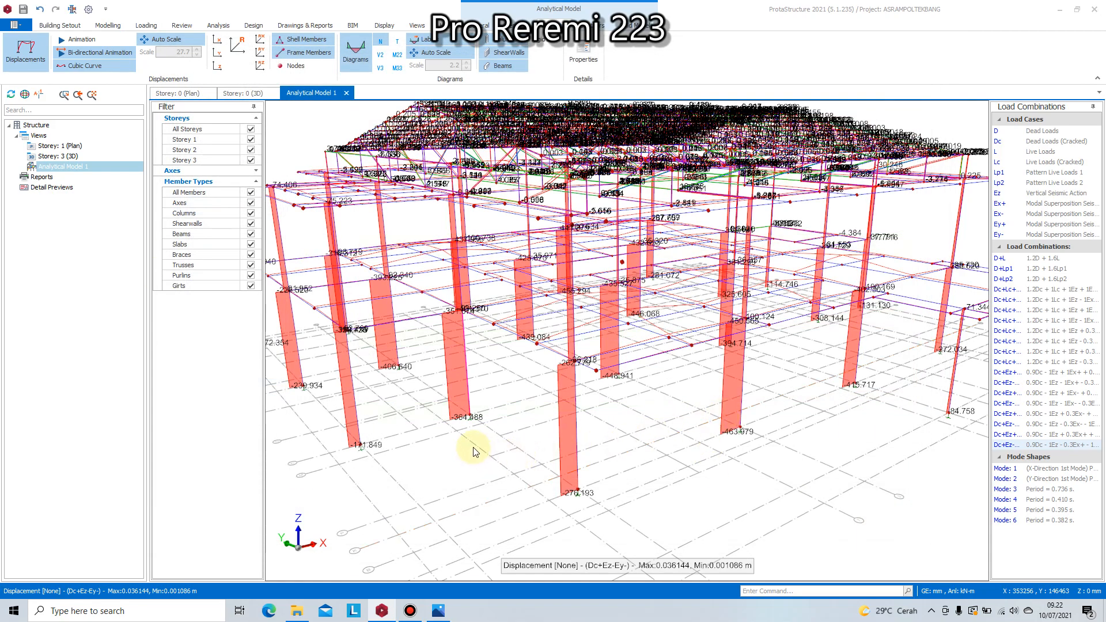
- Reopen column 1C9's detailed diagram and turn on detailed values and the L-1 load diagram
scroll(620, 402, "up", 3)
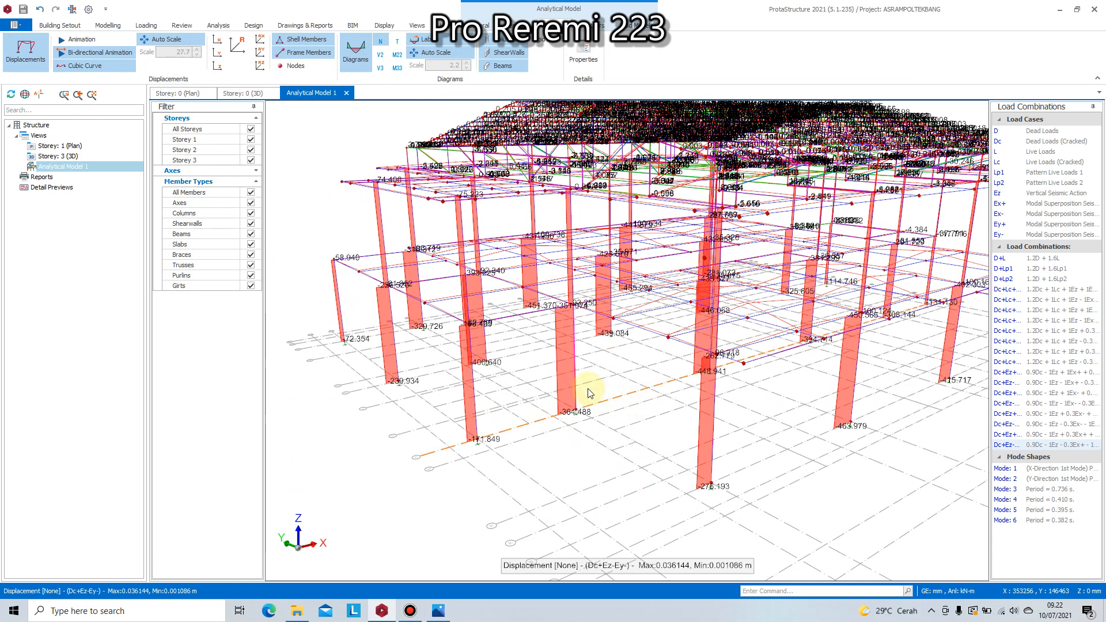
scroll(590, 393, "up", 2)
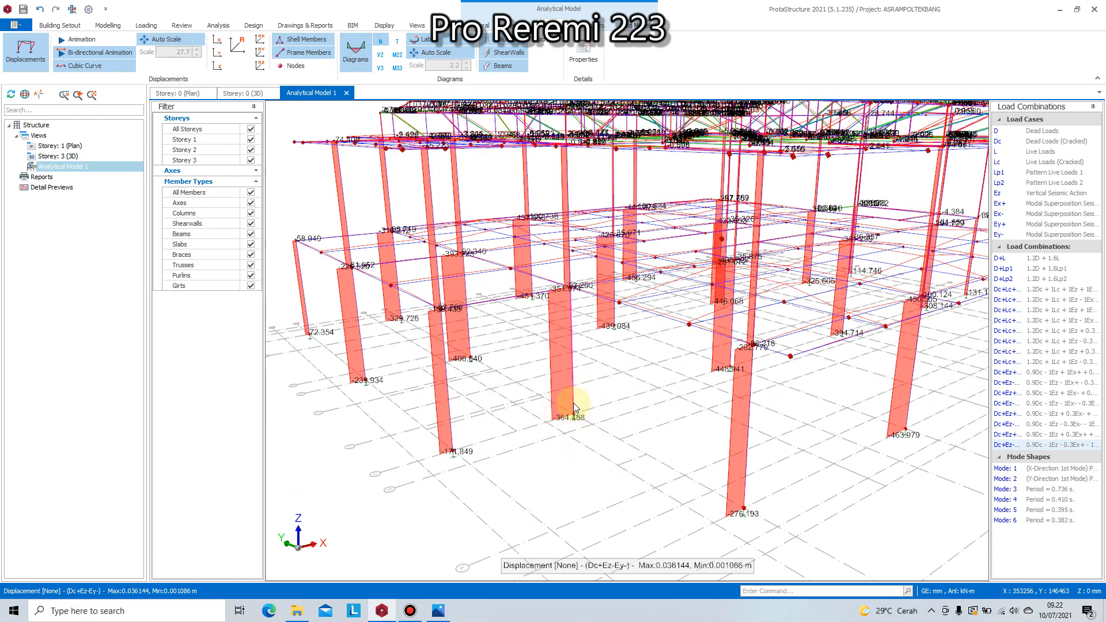
right_click(574, 406)
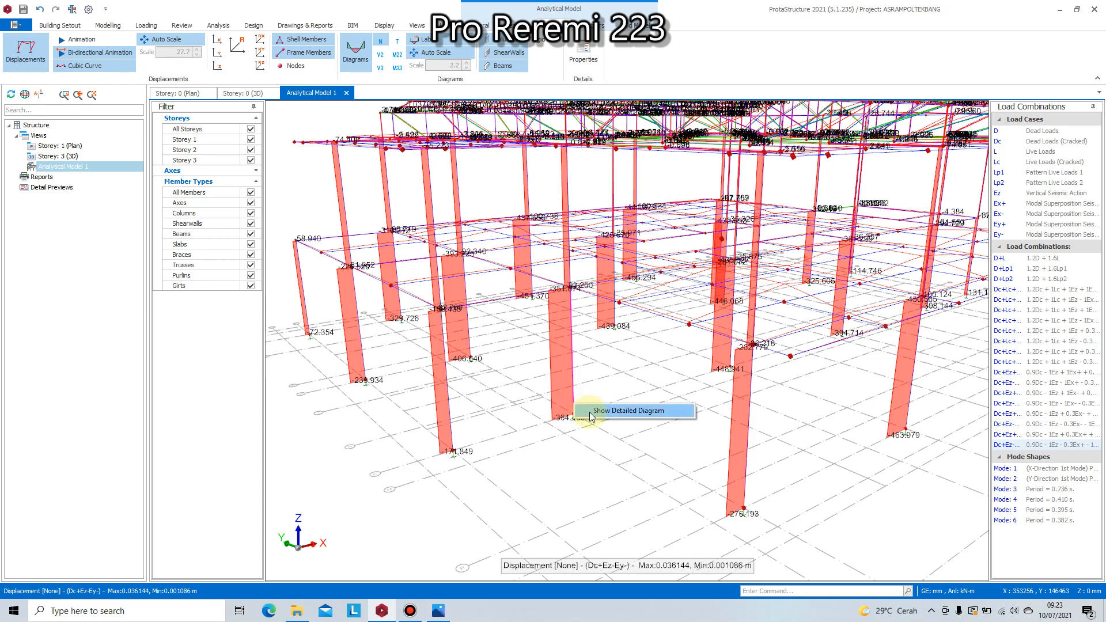
left_click(584, 411)
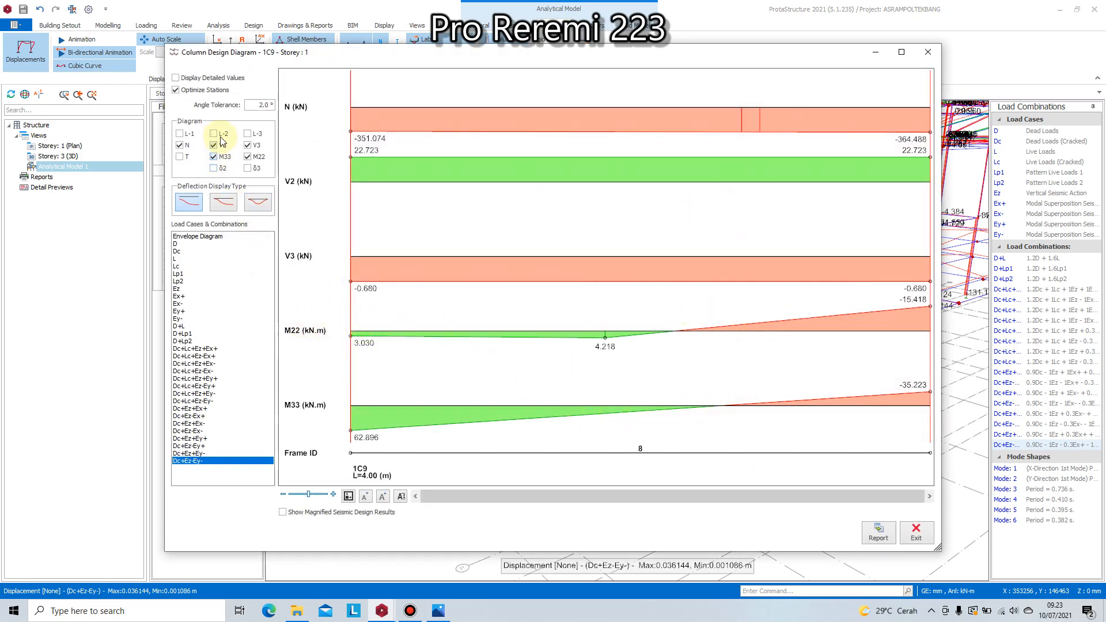
left_click(222, 78)
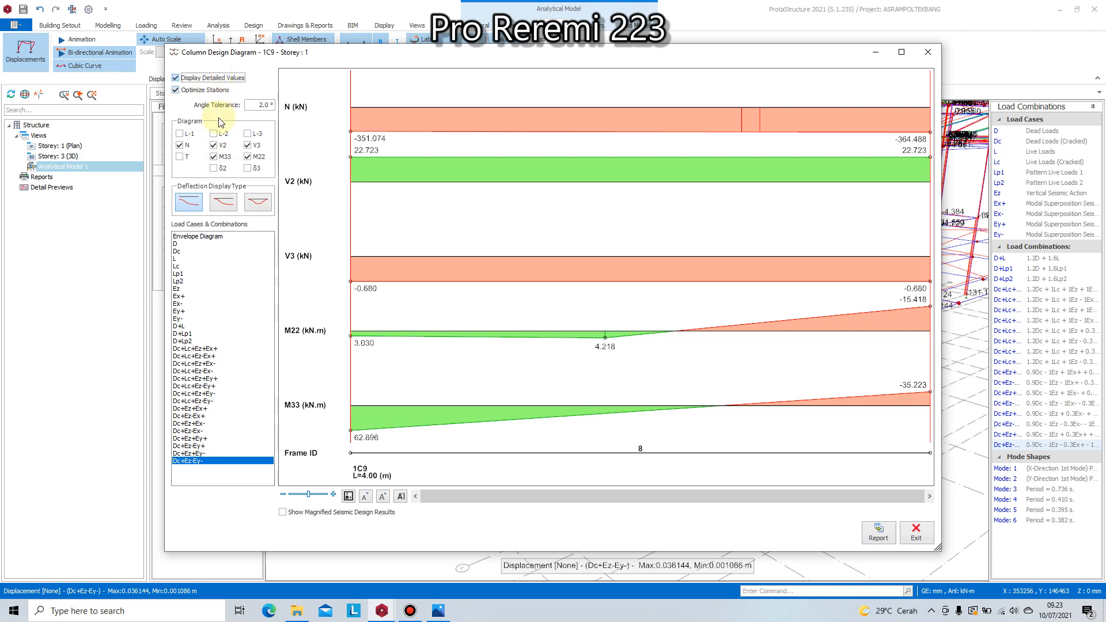
left_click(180, 134)
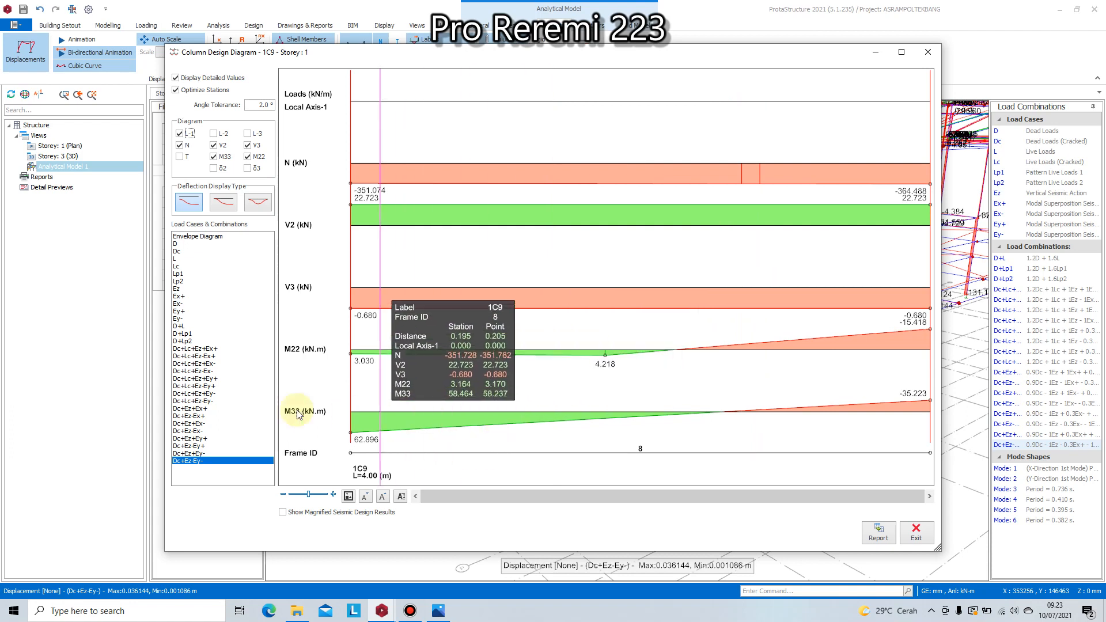
- Compare column 1C9's diagrams for Dc+Lc+Ez+Ey-, Dc+Lc+Ez+Ex+ and individual load cases including Ex+, Lp1 and D, and close the window
left_click(184, 394)
left_click(189, 349)
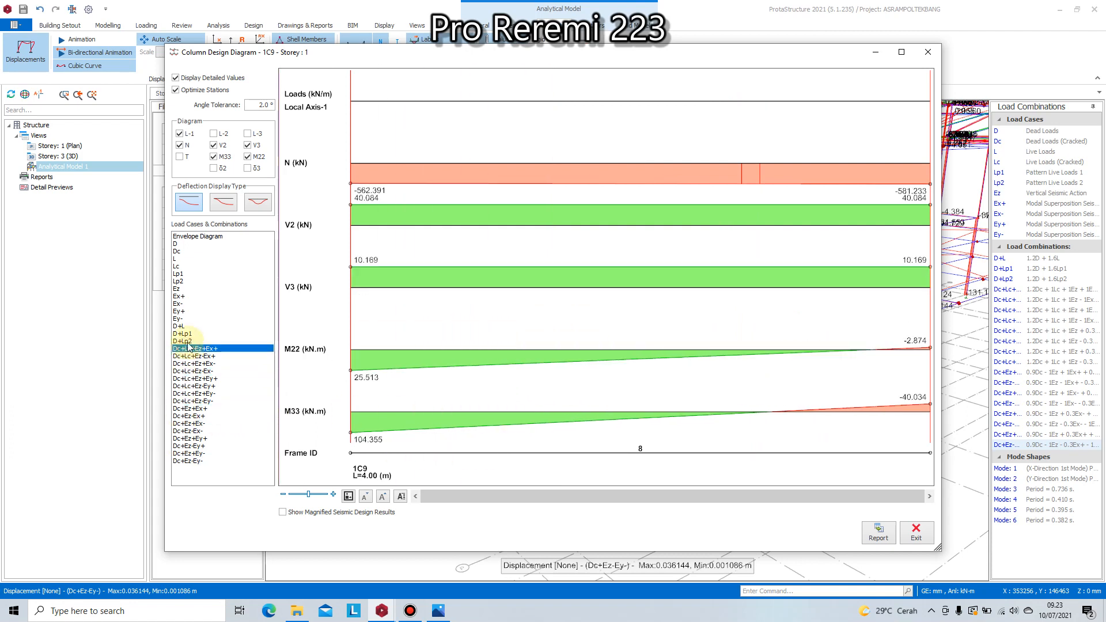
left_click(178, 296)
left_click(178, 274)
left_click(179, 251)
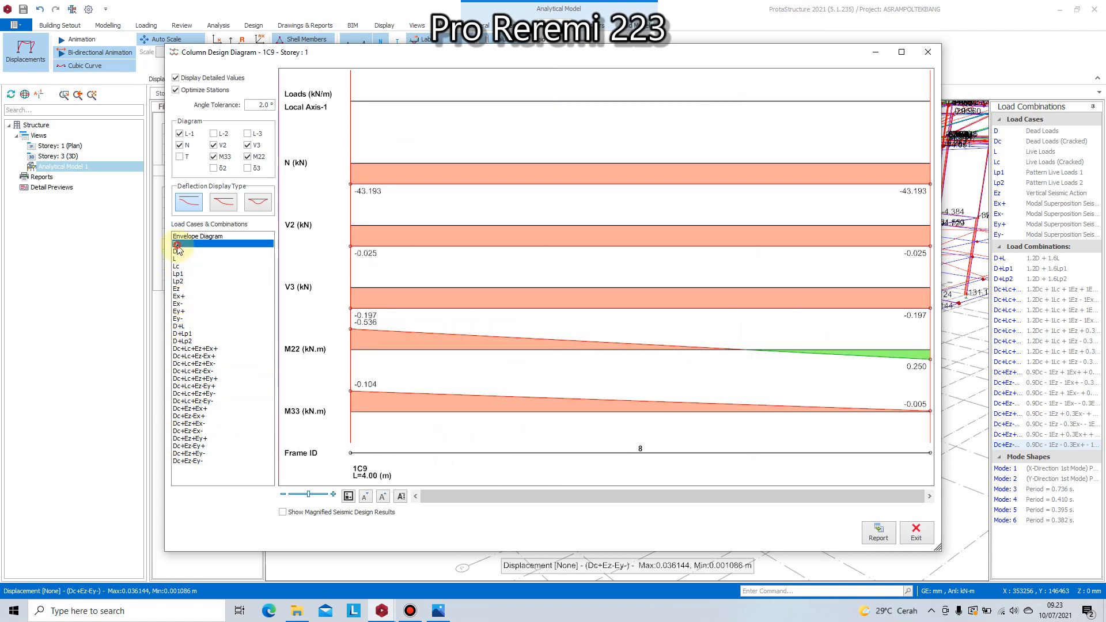
left_click(915, 532)
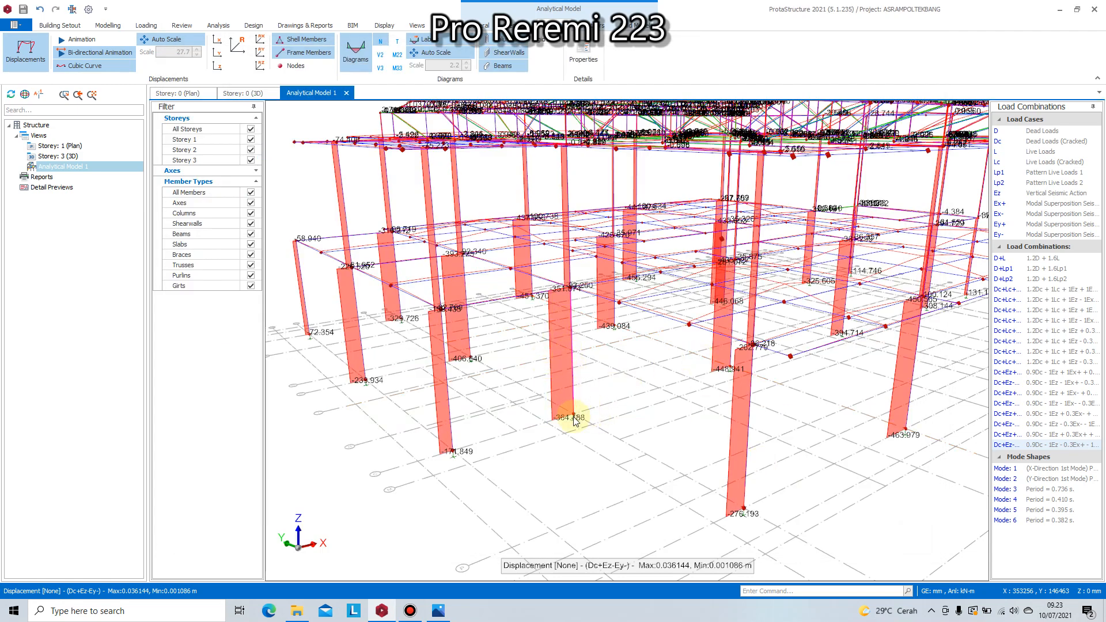
- Inspect the frame properties of column 1C9 with its I-end and J-end analysis results for Dc+Ez-Ey-, and close them
scroll(573, 421, "up", 2)
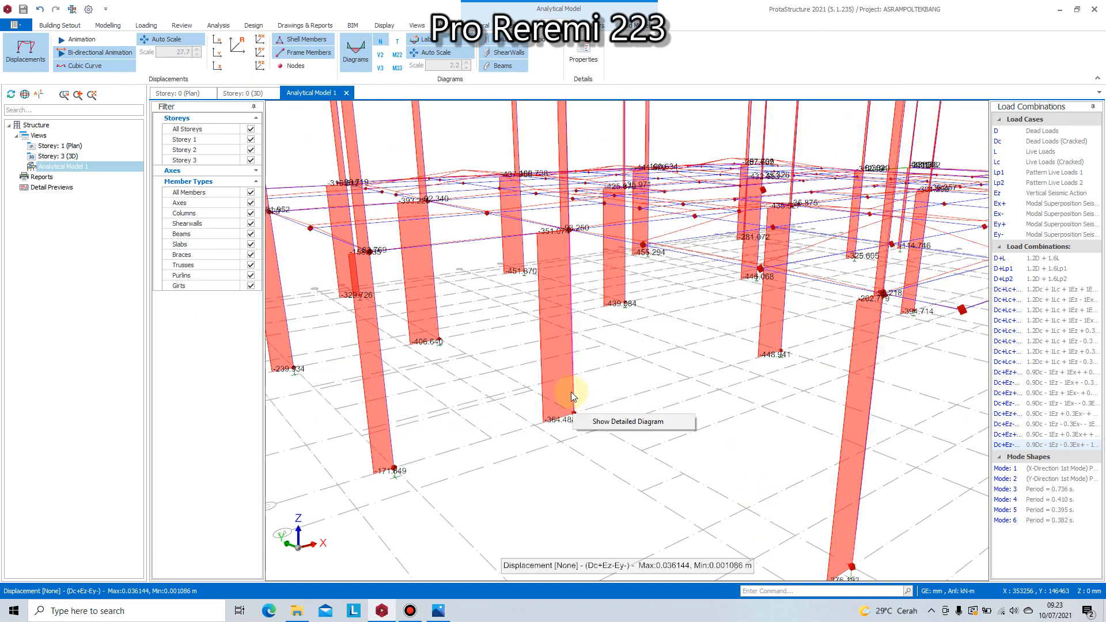
left_click(578, 57)
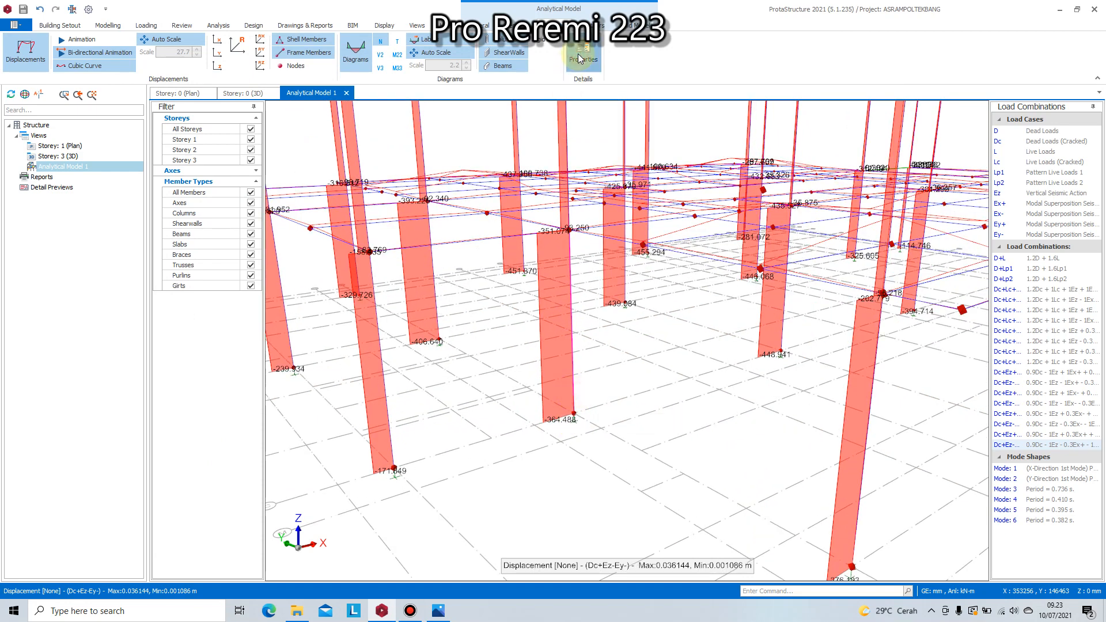
left_click(572, 357)
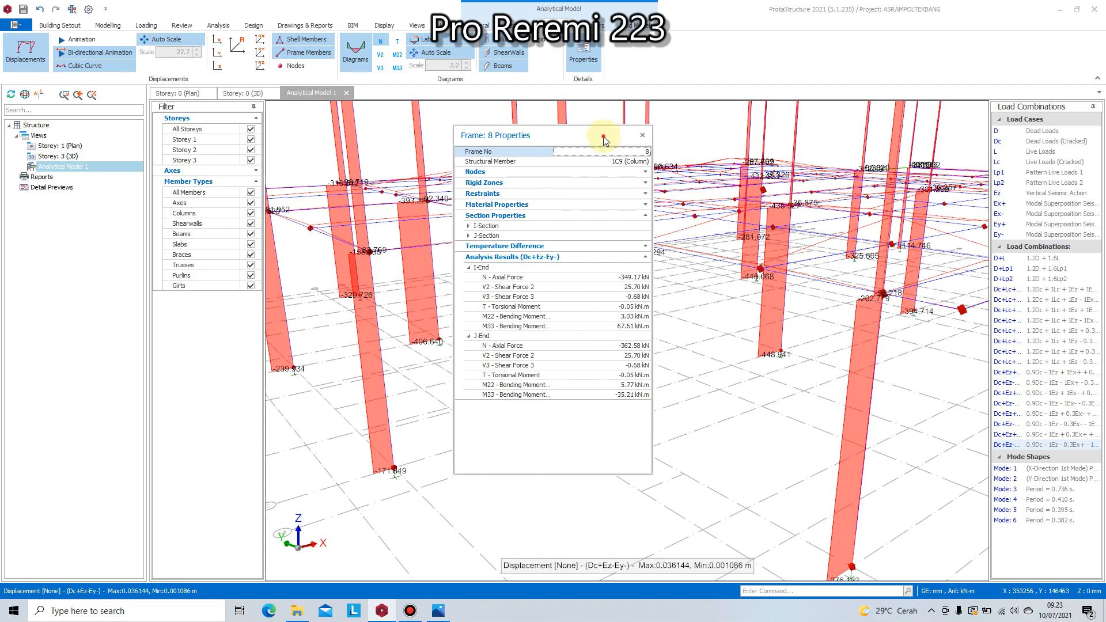
left_click_drag(607, 136, 821, 112)
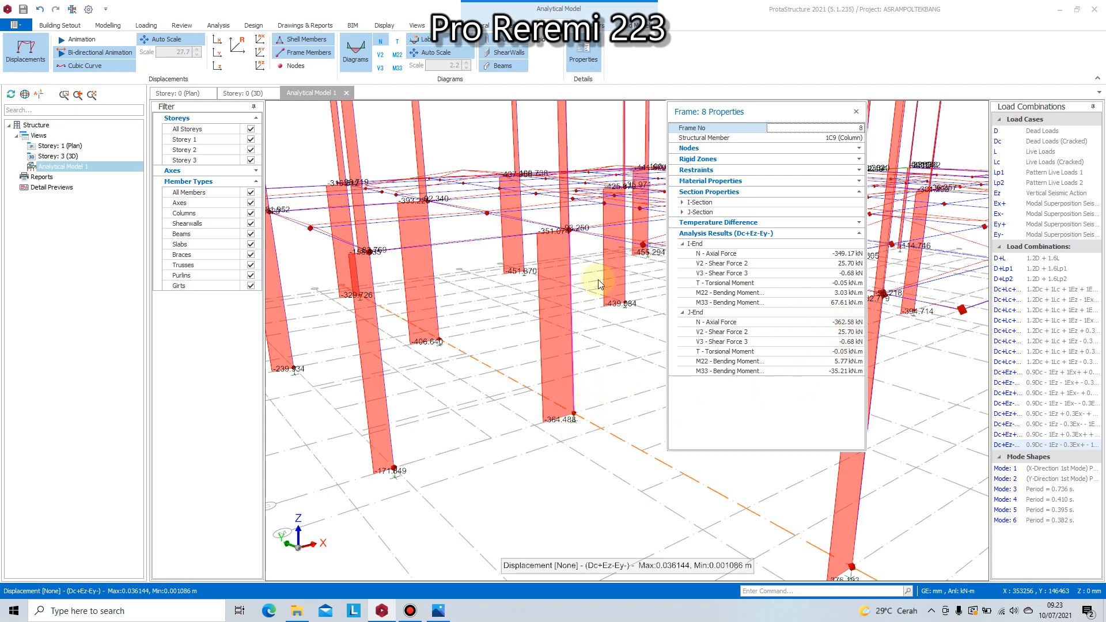
middle_click_drag(547, 319, 527, 355)
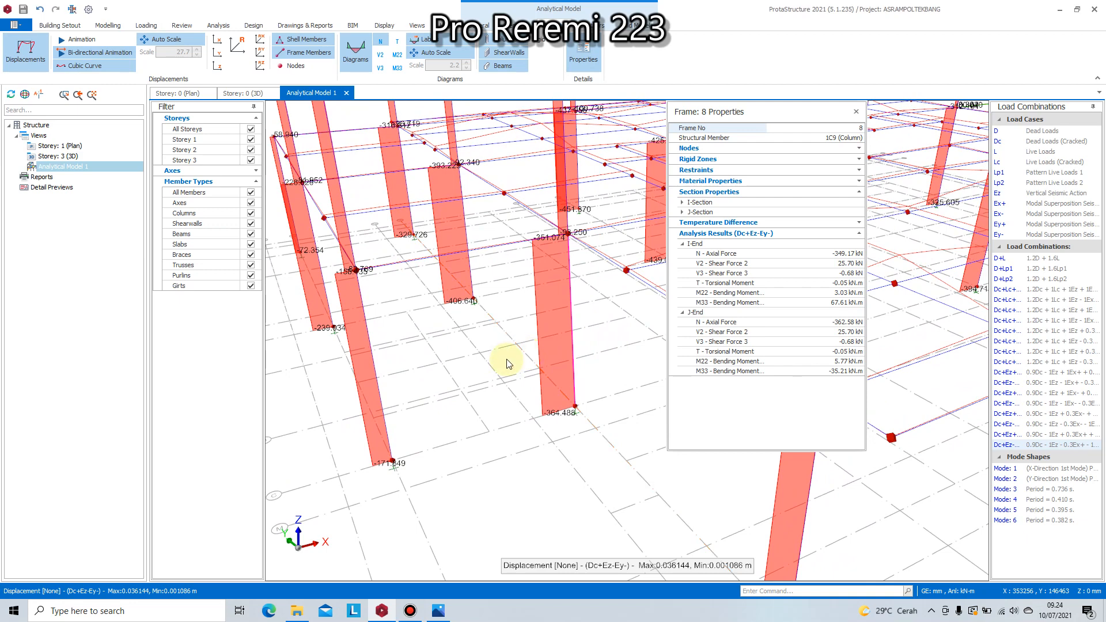
scroll(507, 363, "down", 2)
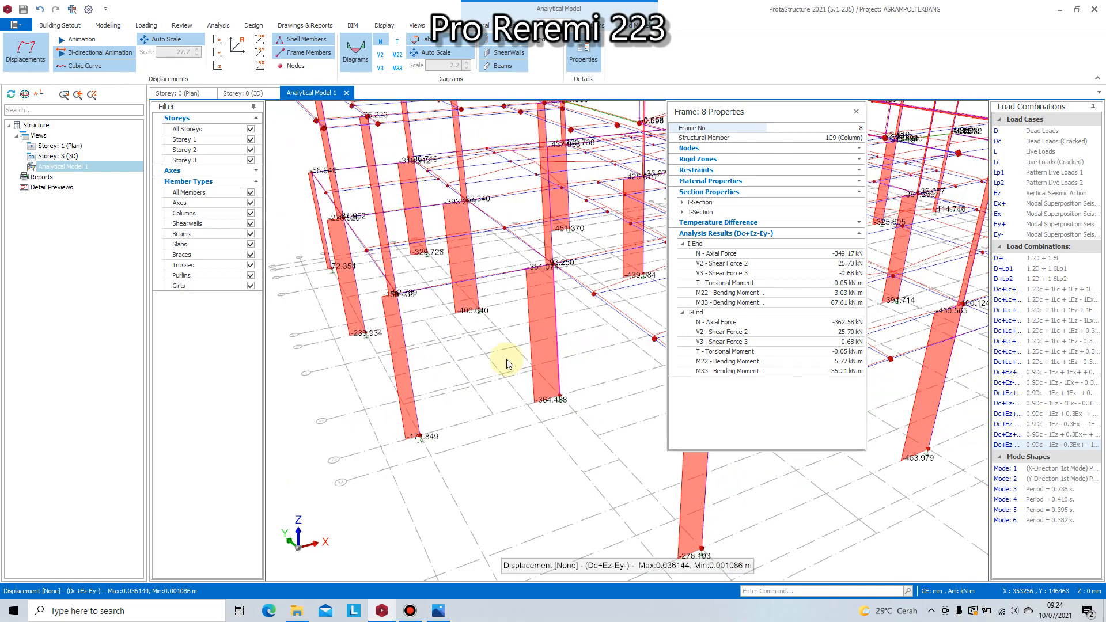
left_click(856, 112)
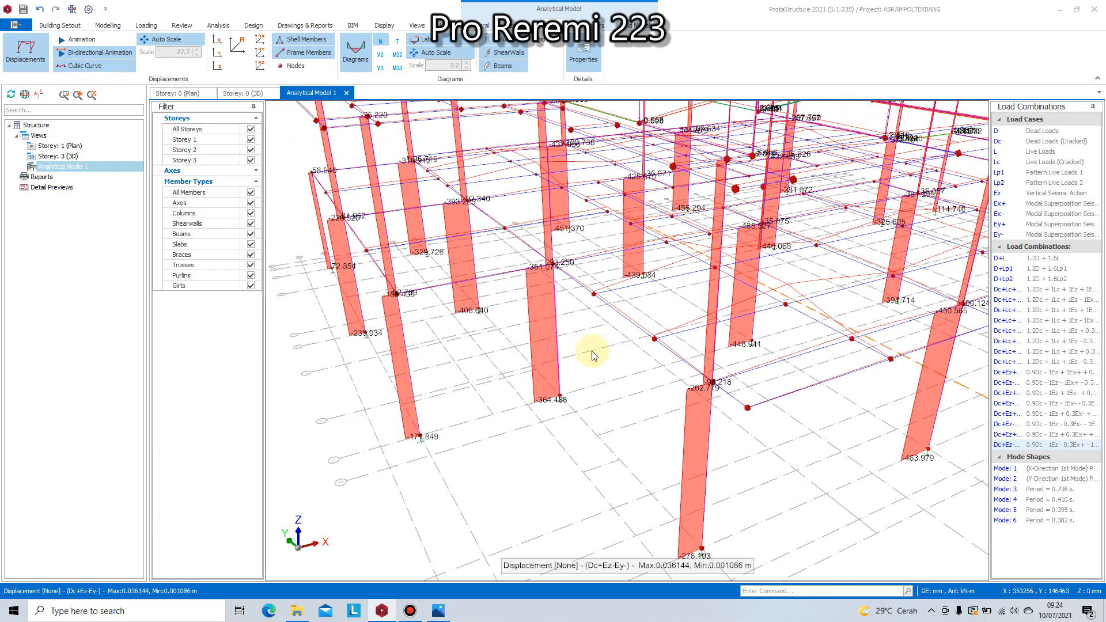
- Examine the whole building's axial force (N) diagrams for Dc+Ez-Ey- from several angles
scroll(594, 362, "down", 2)
scroll(591, 372, "down", 2)
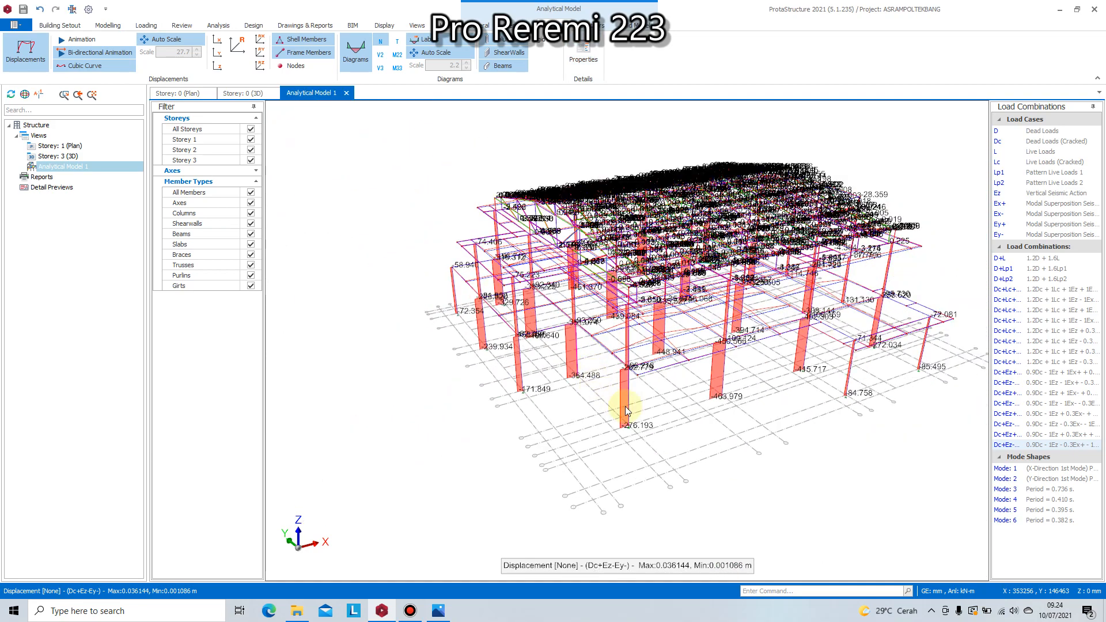
scroll(654, 408, "down", 2)
scroll(842, 332, "up", 2)
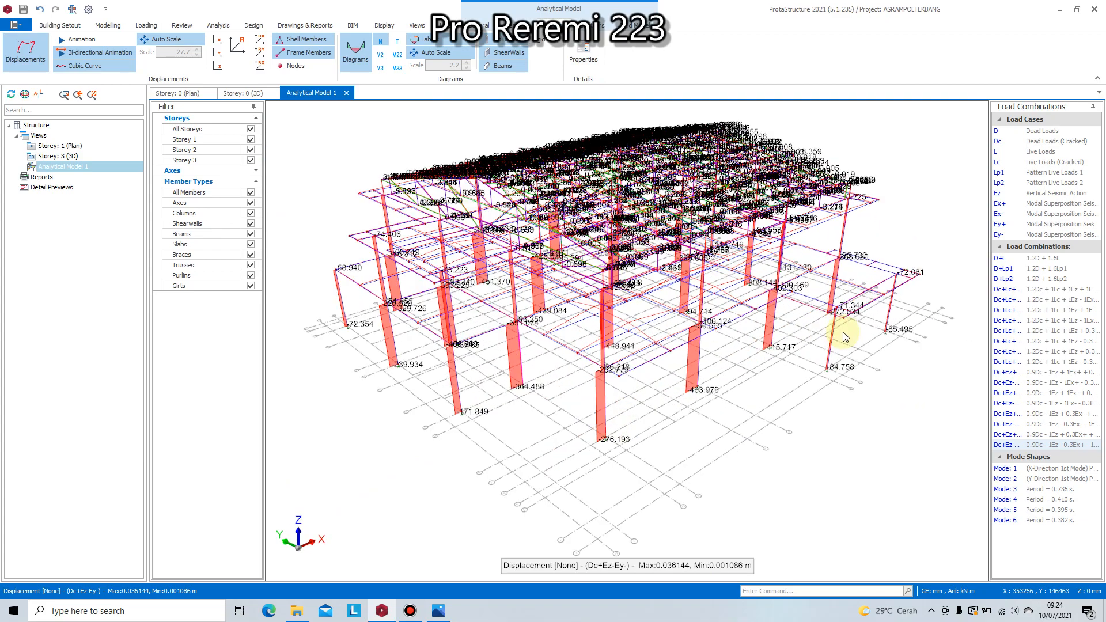
scroll(770, 340, "up", 1)
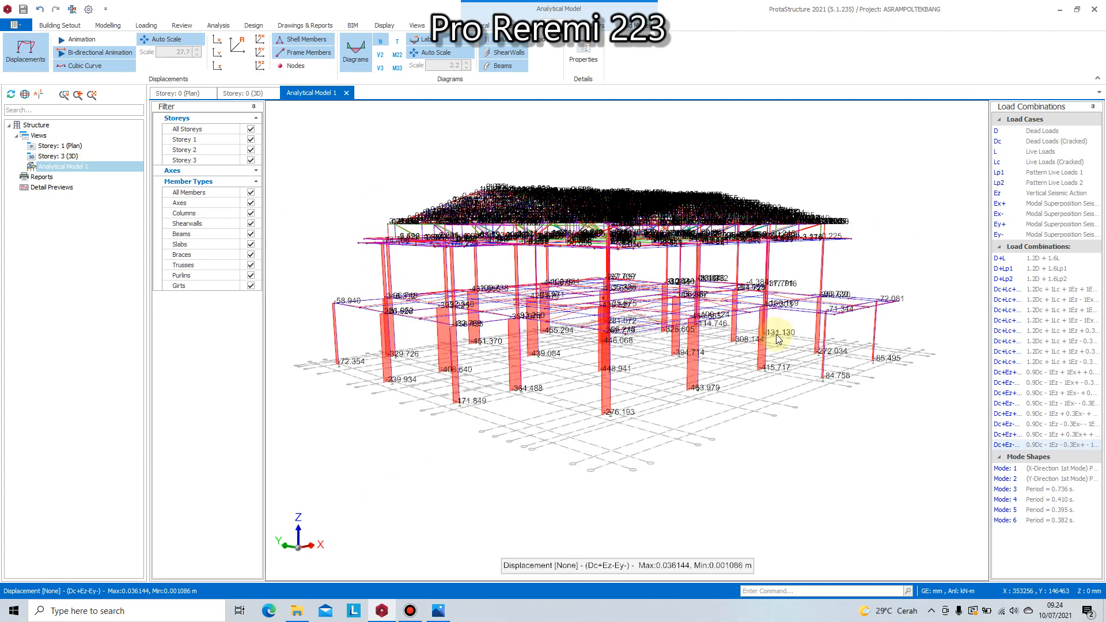
scroll(761, 246, "up", 1)
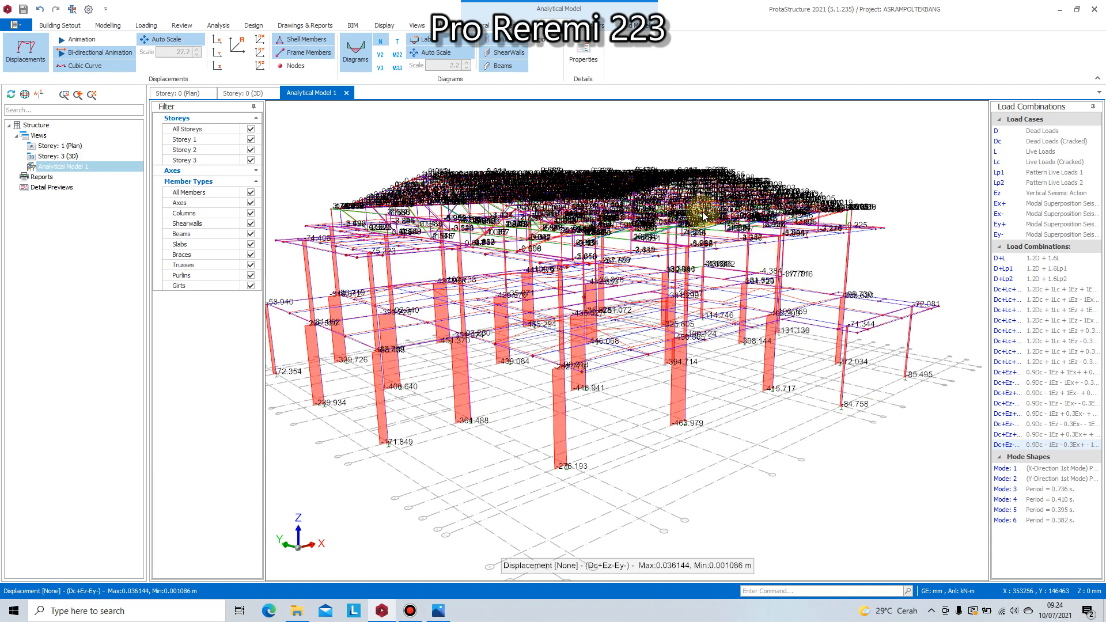
middle_click_drag(680, 300, 679, 353)
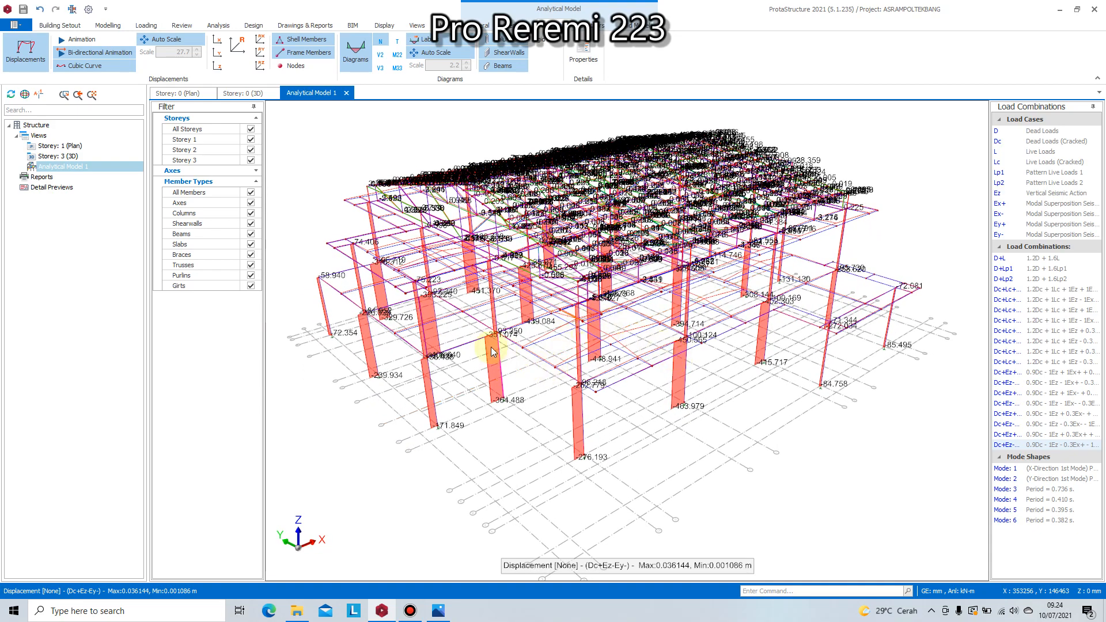
scroll(506, 360, "up", 1)
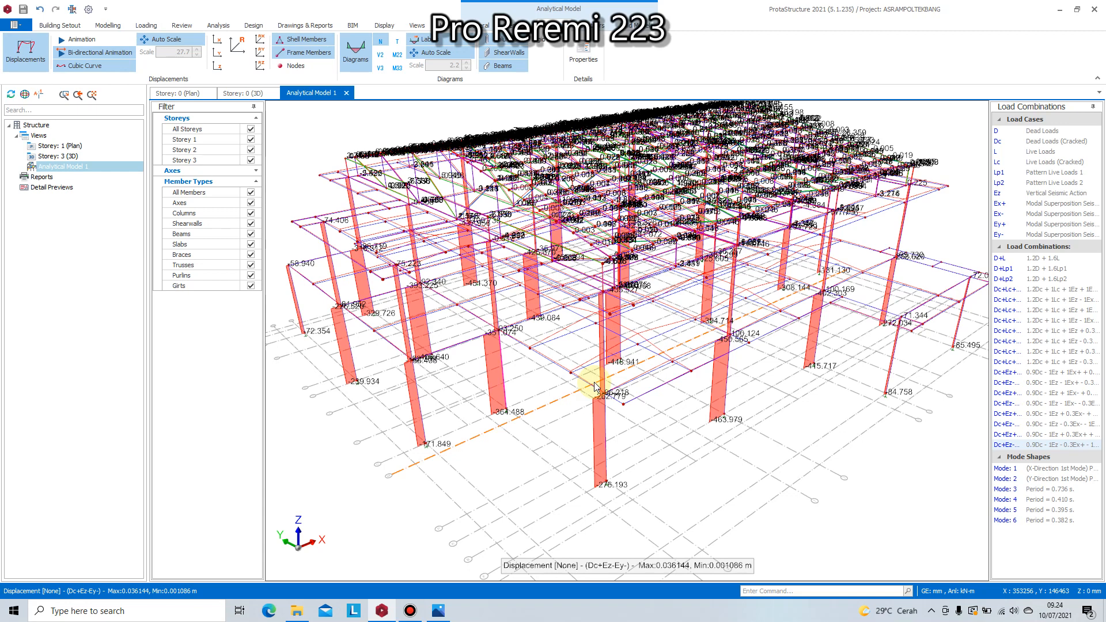
scroll(612, 375, "down", 1)
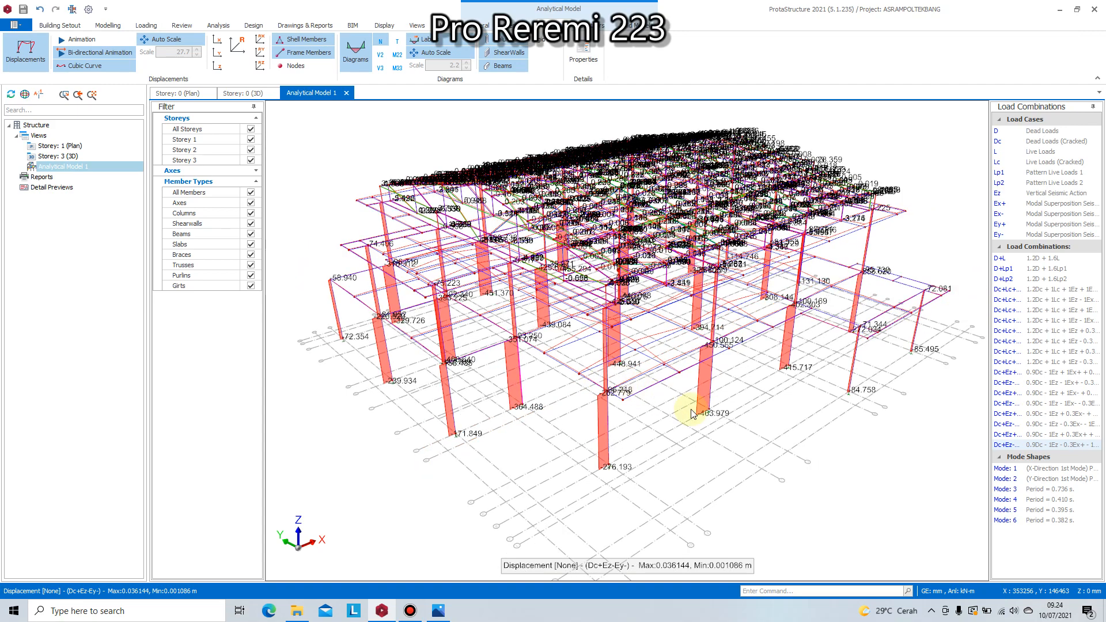
scroll(713, 406, "down", 1)
middle_click_drag(713, 407, 706, 397)
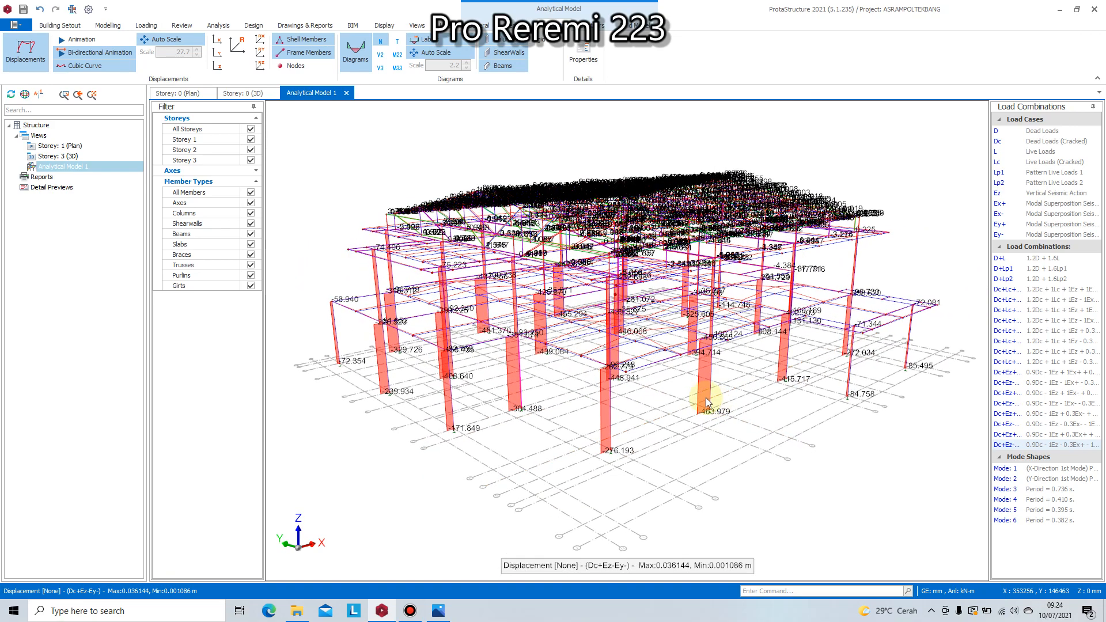
- Close the analytical model and show the building's physical 3D model from a corner angle
left_click(347, 93)
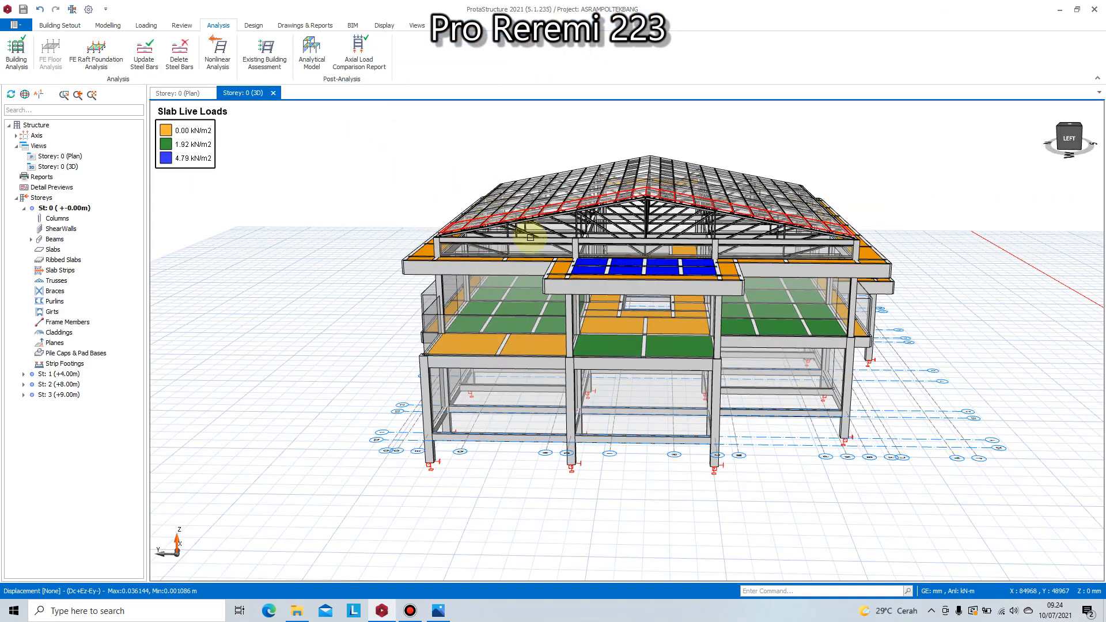
middle_click_drag(656, 293, 438, 242)
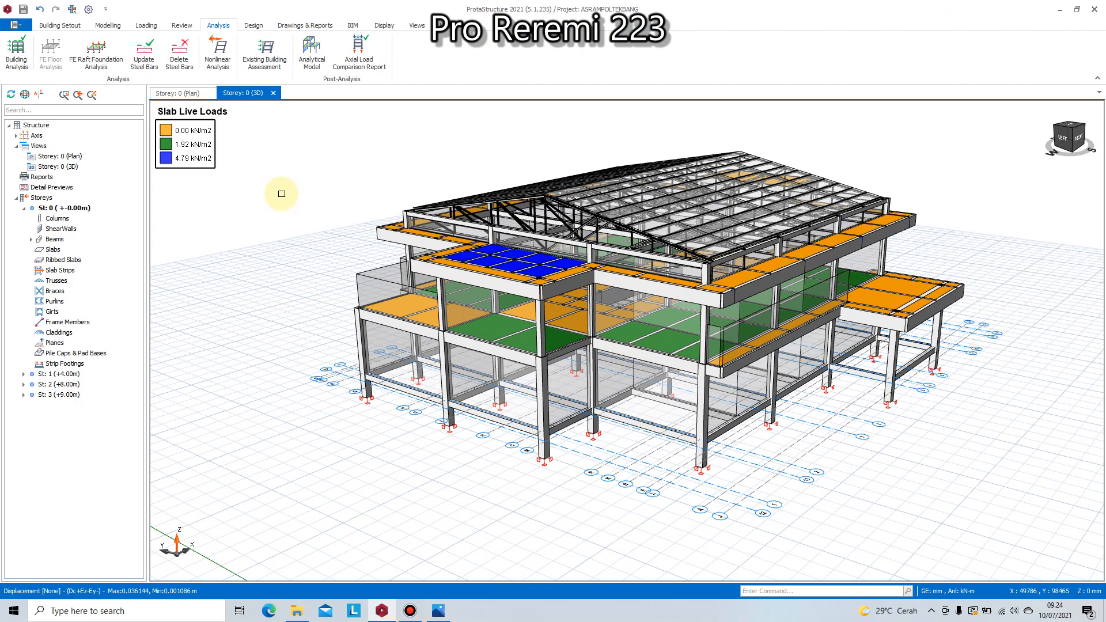
- Try to set the allowable soil stress to 250 kN/m2 in the raft foundation analysis settings and close them
scroll(323, 241, "down", 2)
scroll(530, 320, "up", 2)
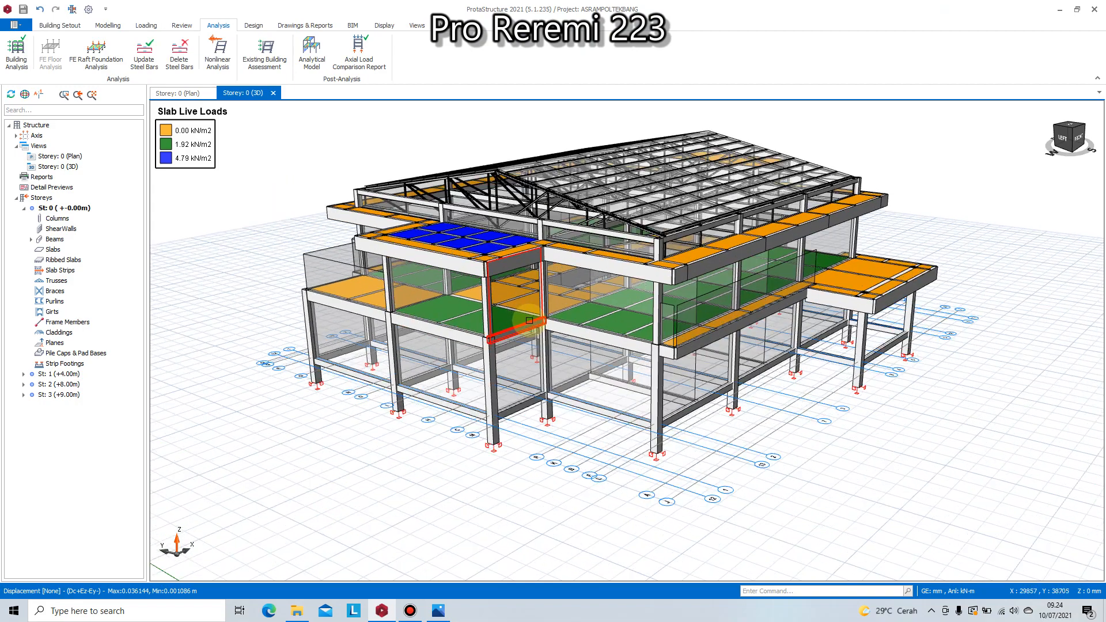
middle_click_drag(529, 320, 503, 314)
left_click(94, 62)
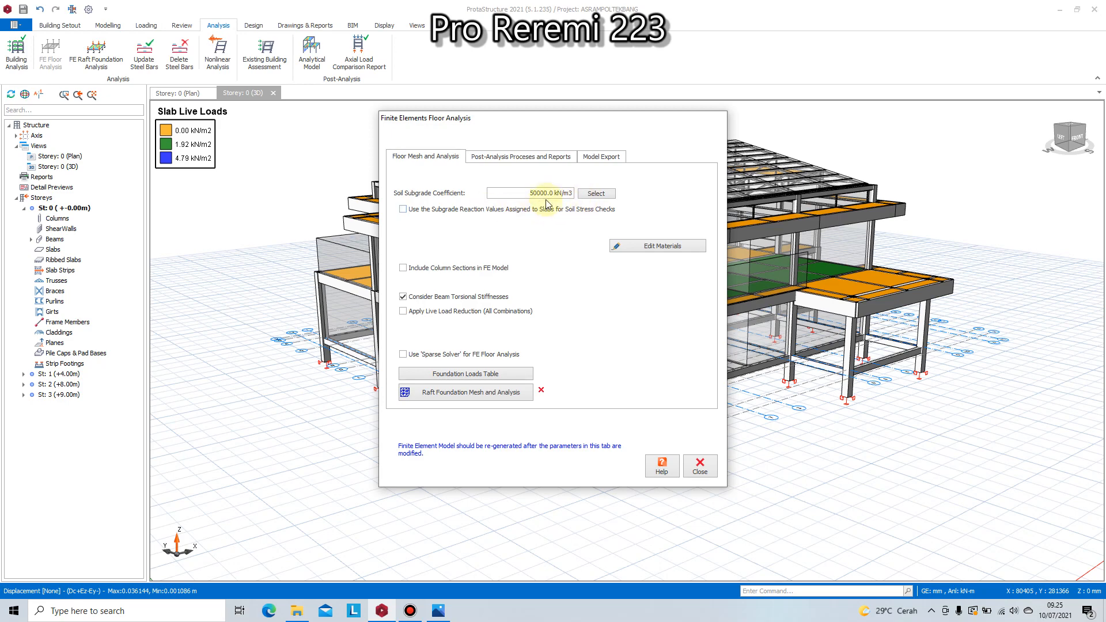
left_click(553, 157)
left_click(436, 158)
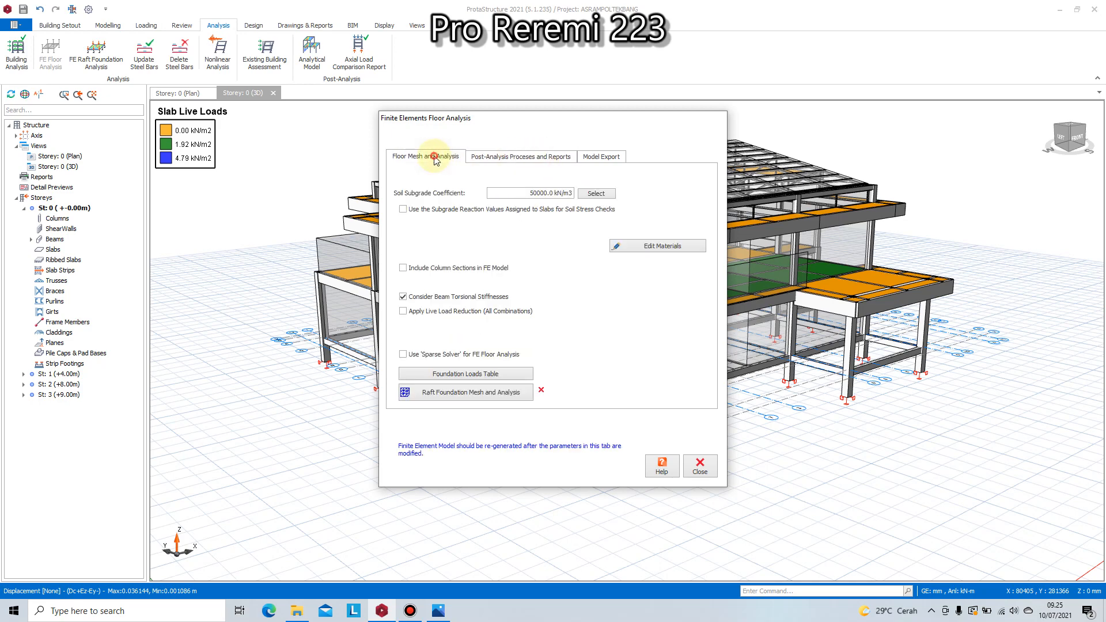
left_click(527, 157)
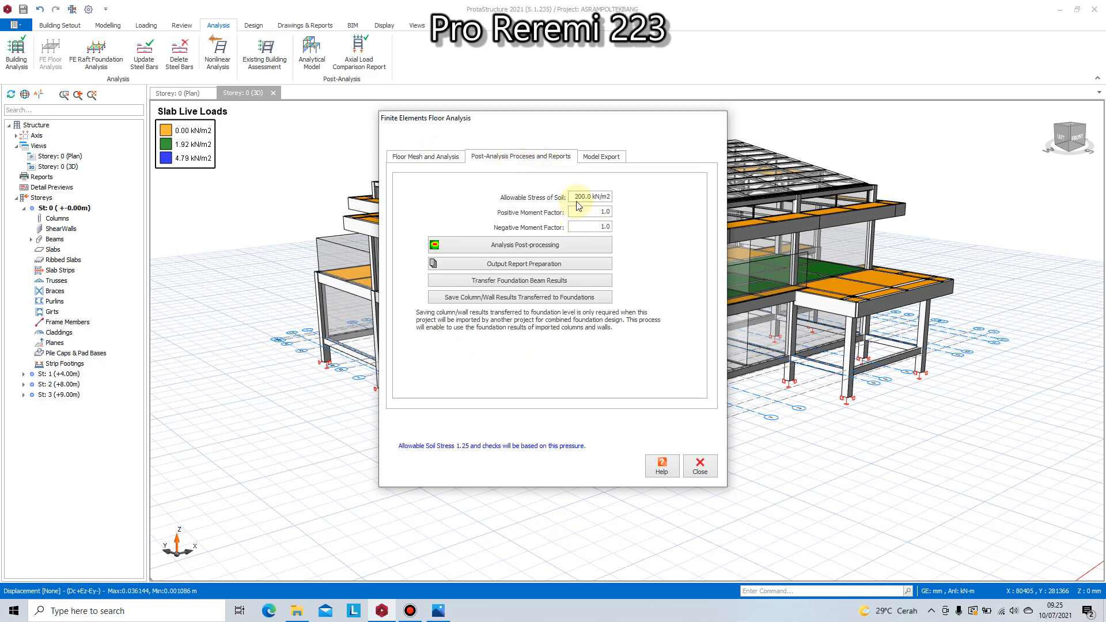
left_click_drag(578, 199, 583, 201)
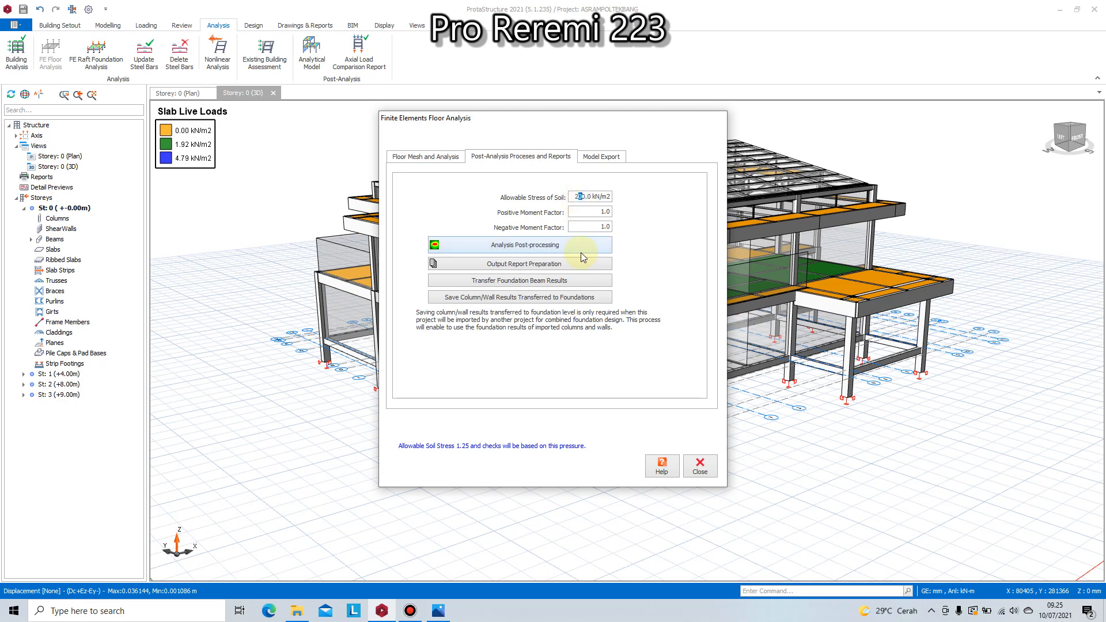
type("5")
left_click(699, 466)
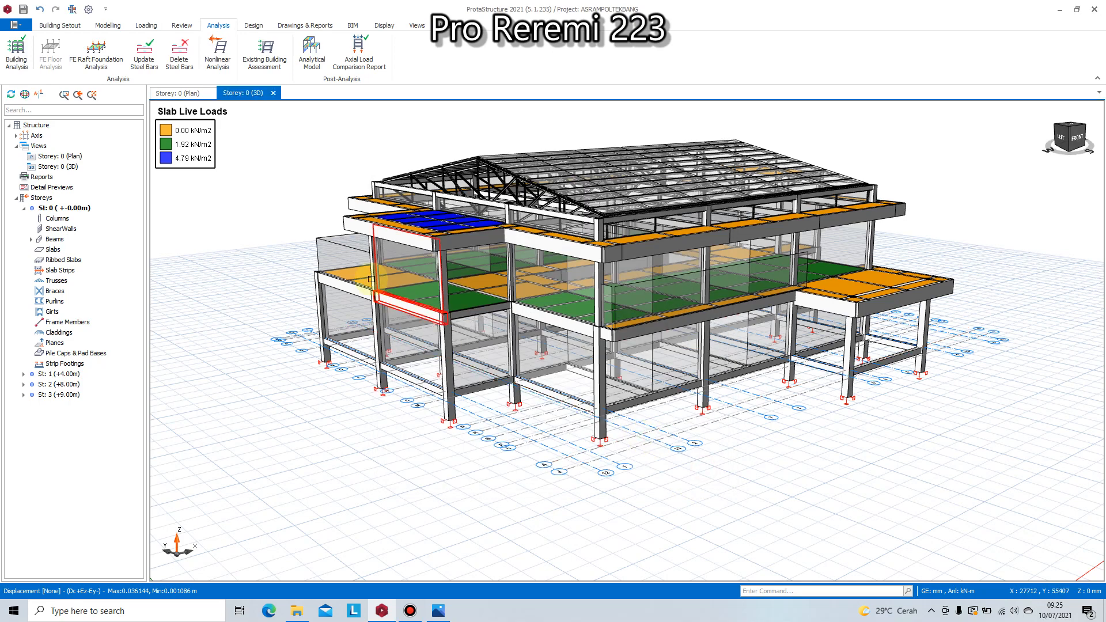
- Generate the raft foundation mesh model and run its analysis with the default uniformity factor 25 and plate element size 800
left_click(96, 49)
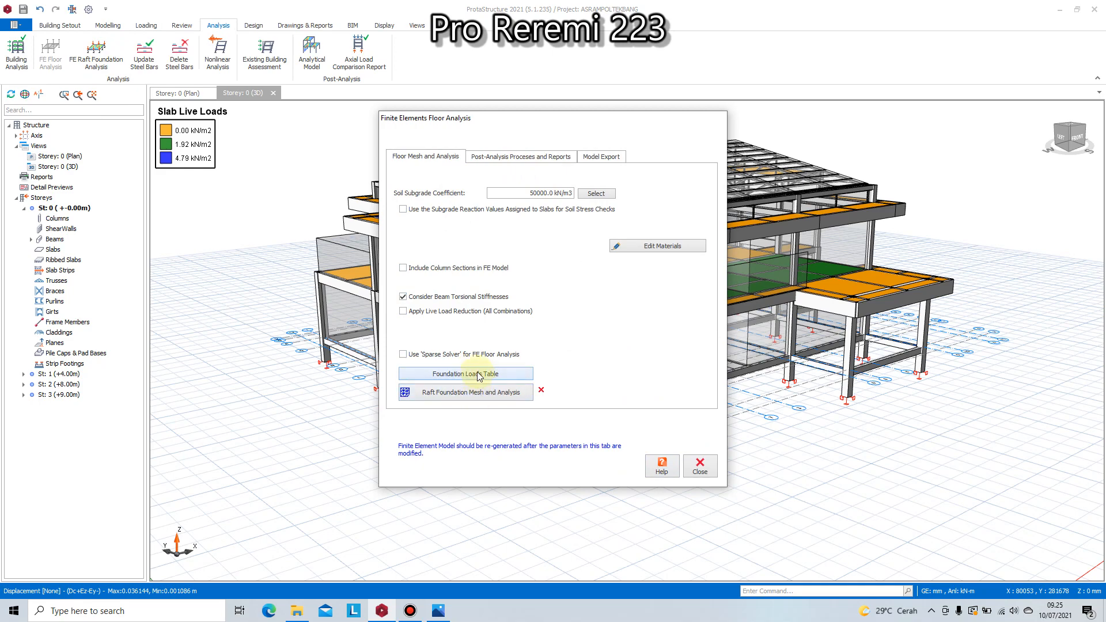
left_click(476, 391)
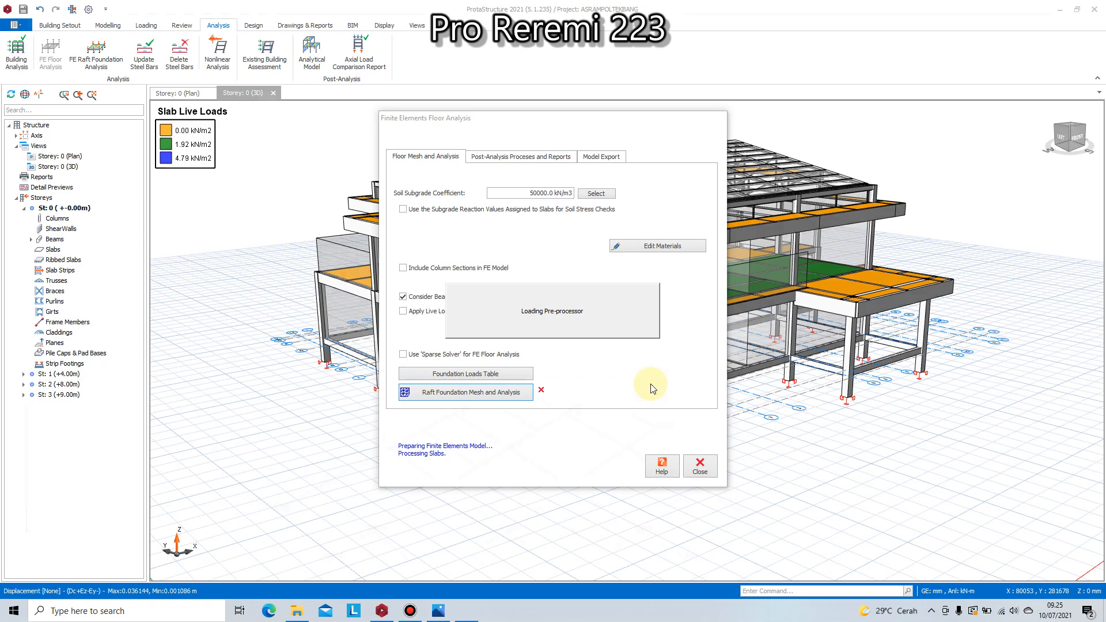
scroll(485, 299, "down", 1)
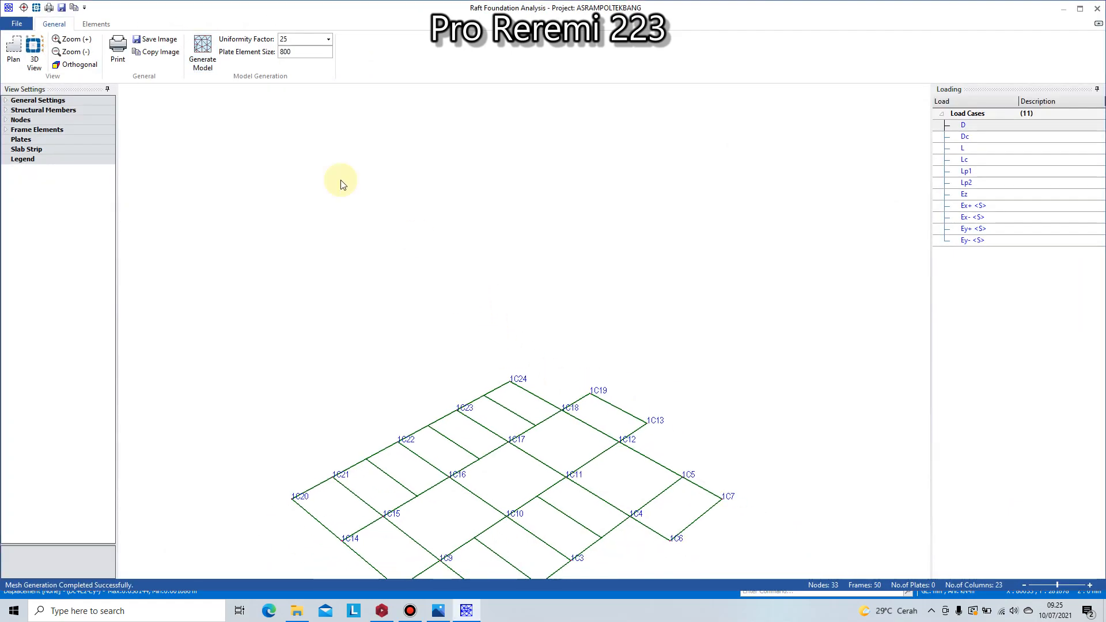
left_click(202, 54)
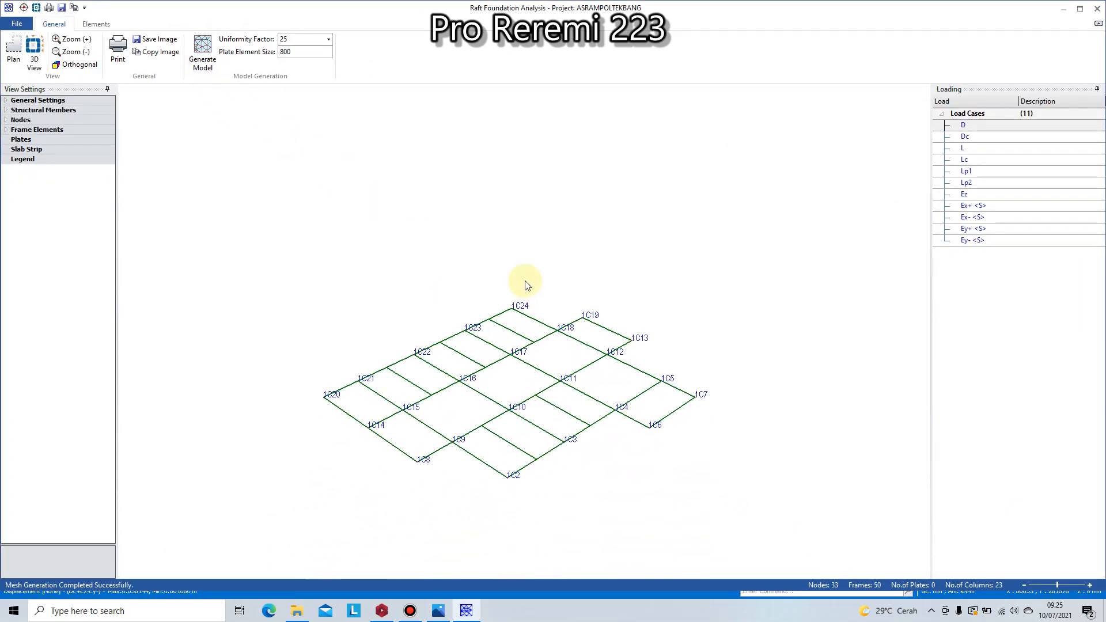
left_click(198, 59)
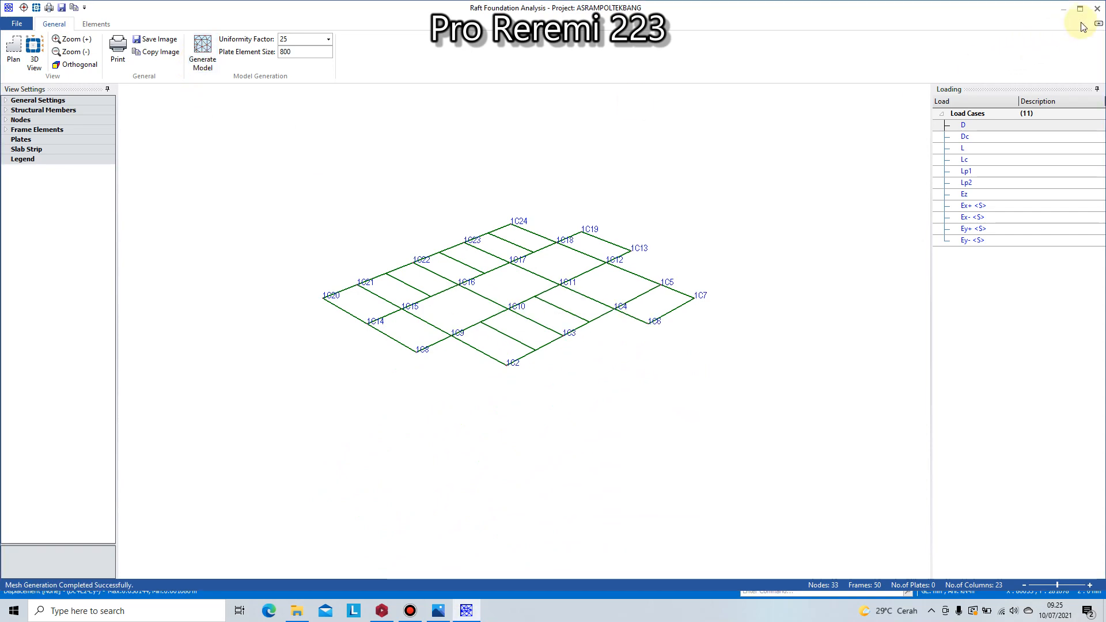
left_click(1097, 8)
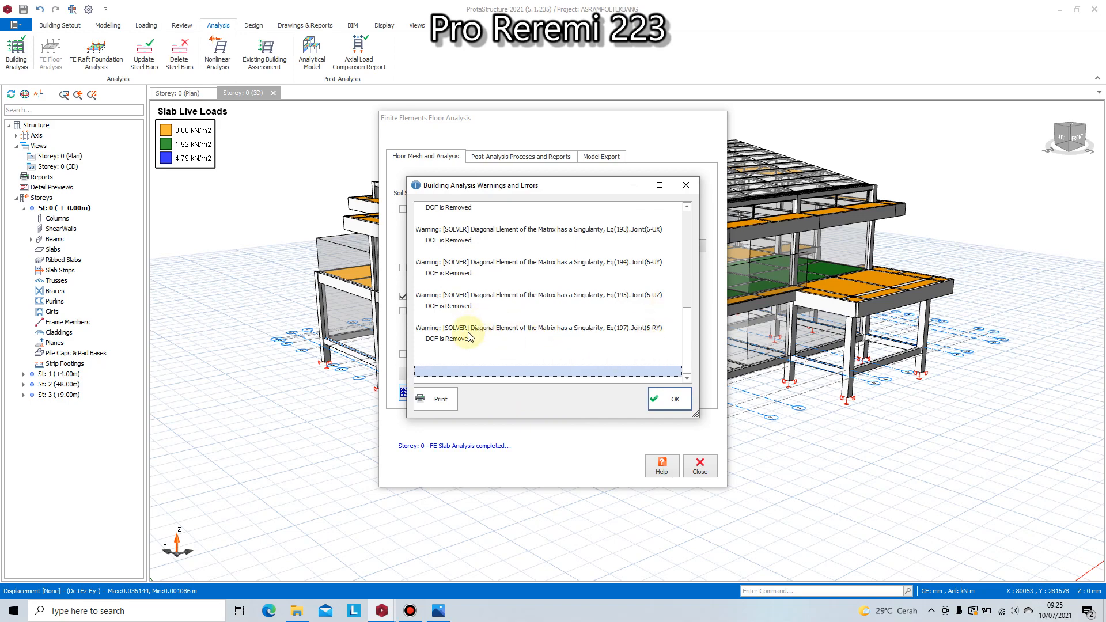
left_click(675, 397)
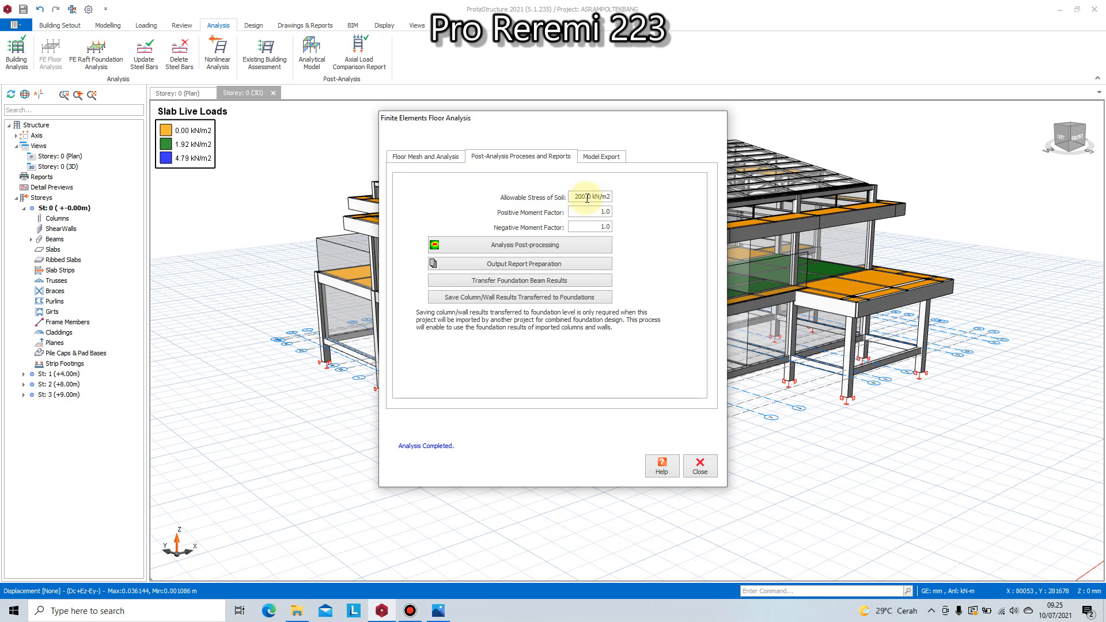
- Set the allowable soil stress to 250 kN/m2 and start the post-processing of the foundation analysis
left_click(423, 156)
left_click(530, 160)
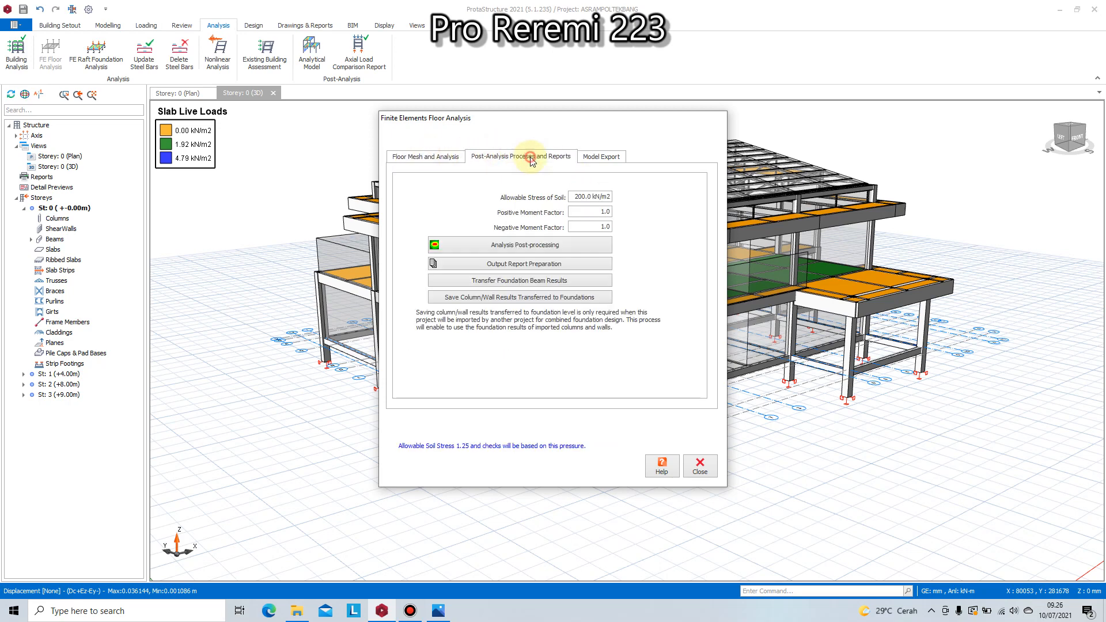
left_click(580, 197)
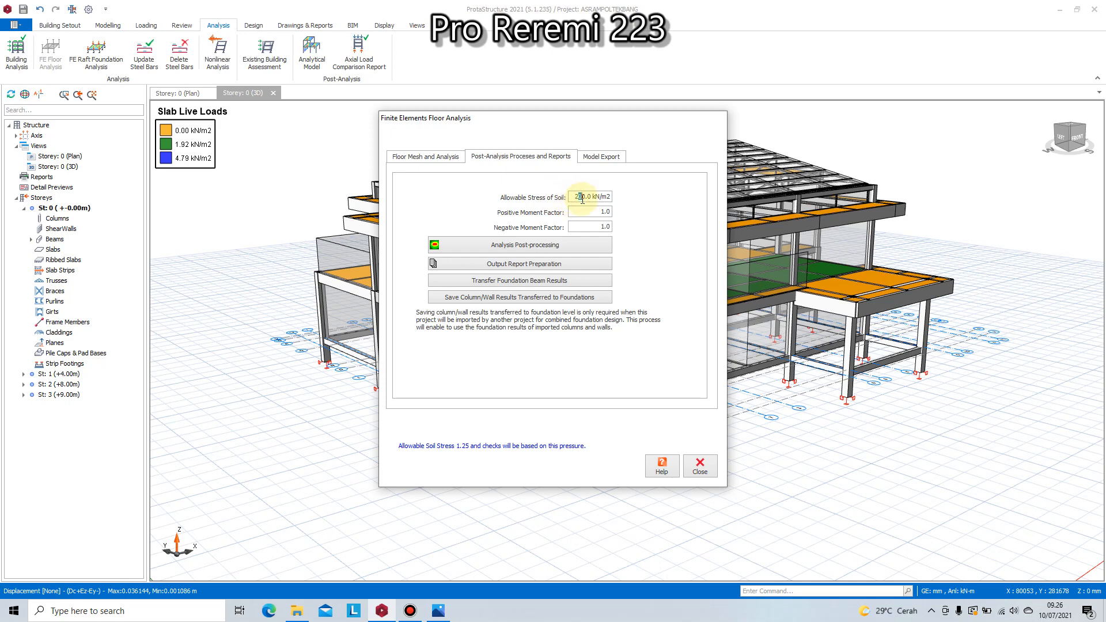
type("5")
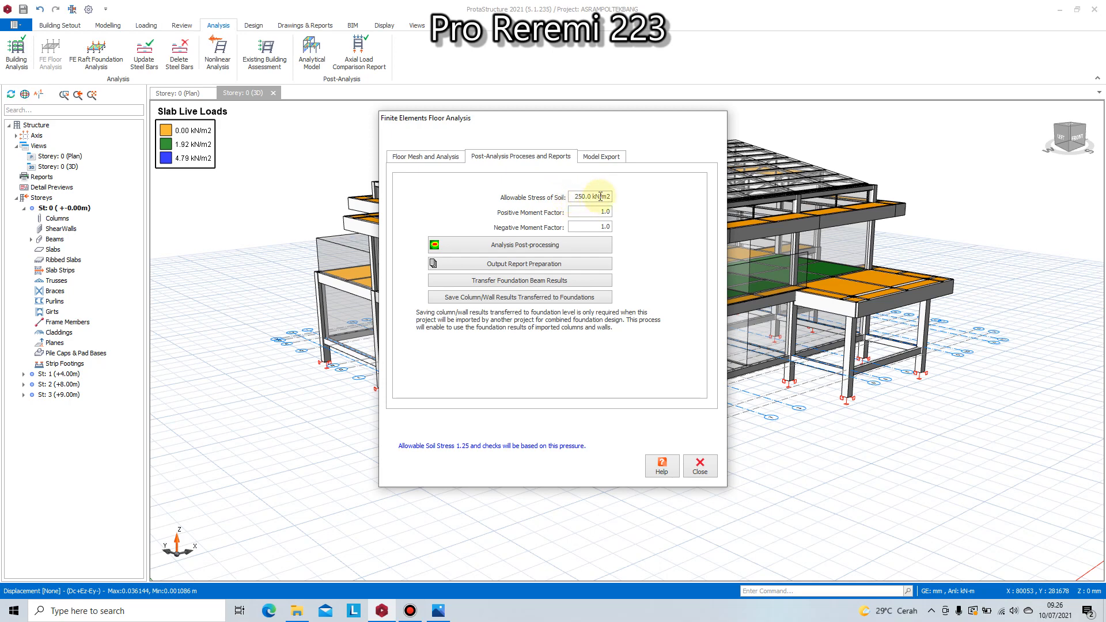
left_click(542, 247)
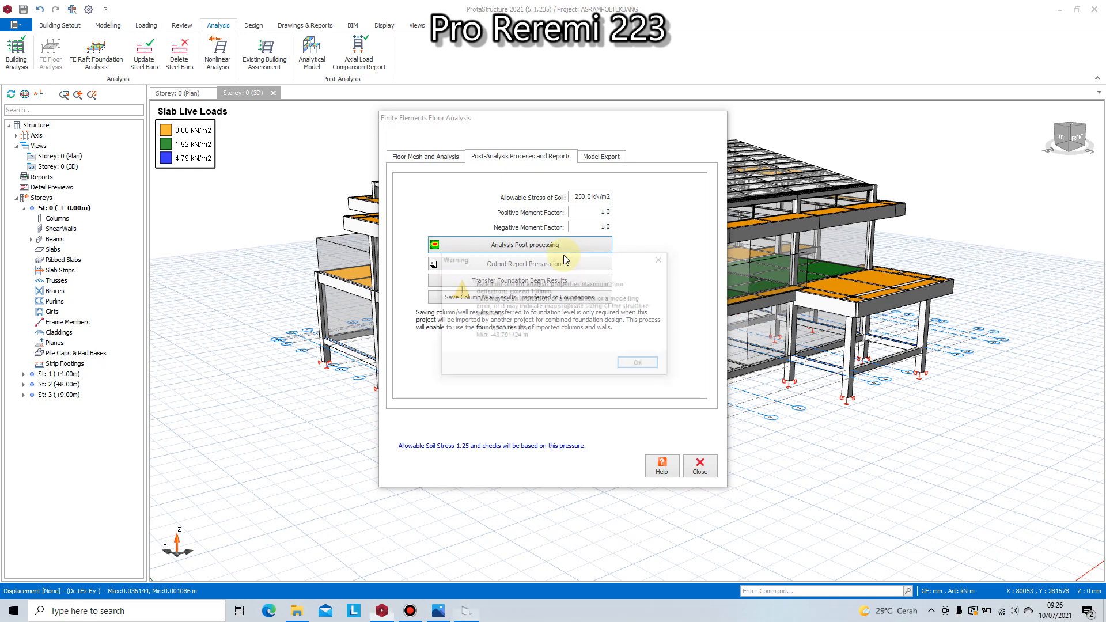
left_click(640, 364)
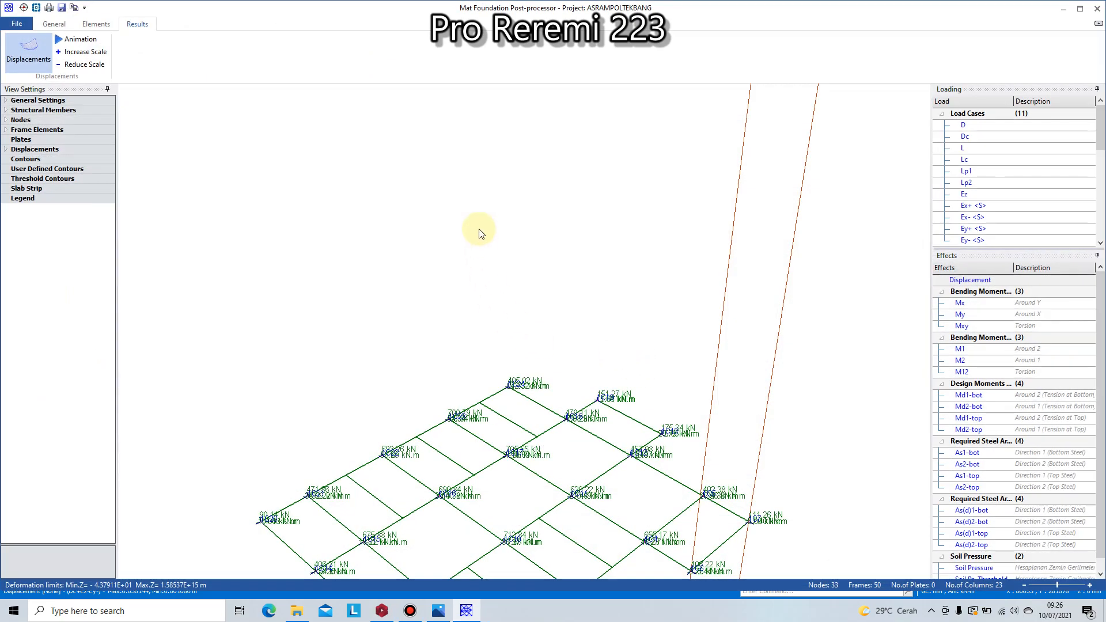
- Examine the axial loads and moments at the column bases across the foundation grid
scroll(505, 293, "down", 3)
scroll(498, 506, "up", 2)
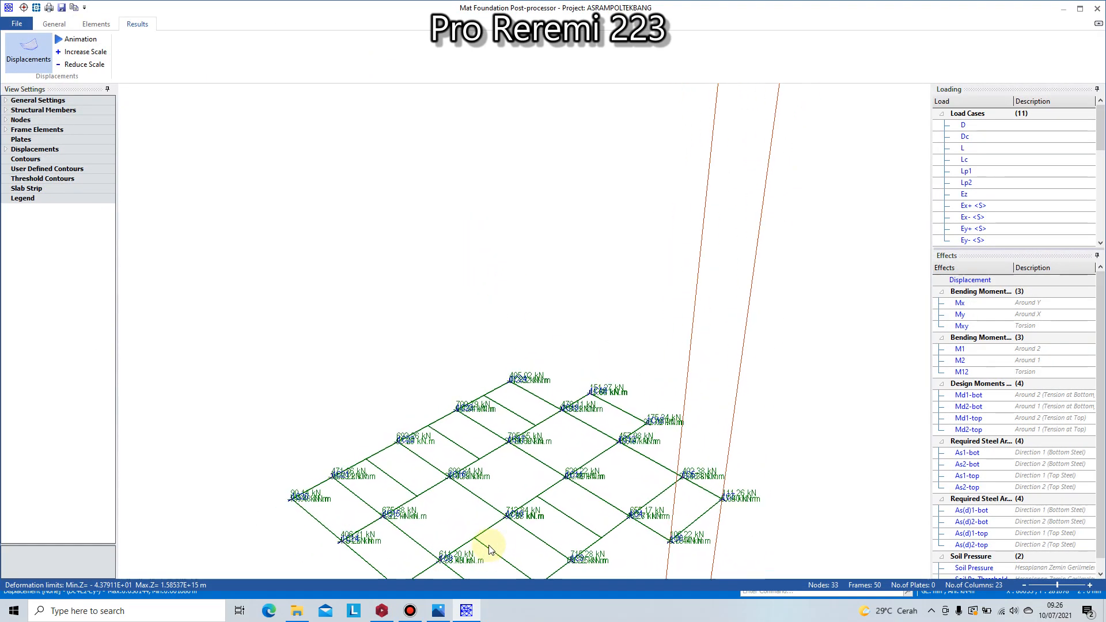
middle_click_drag(492, 519, 529, 285)
scroll(506, 236, "up", 4)
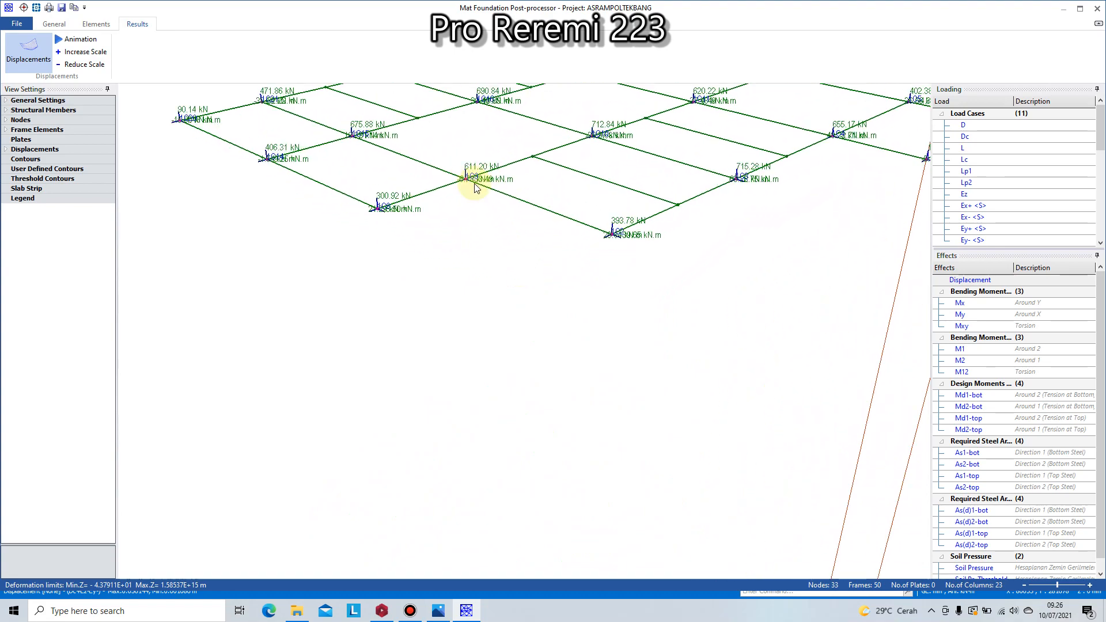
scroll(475, 195, "down", 3)
scroll(440, 240, "up", 2)
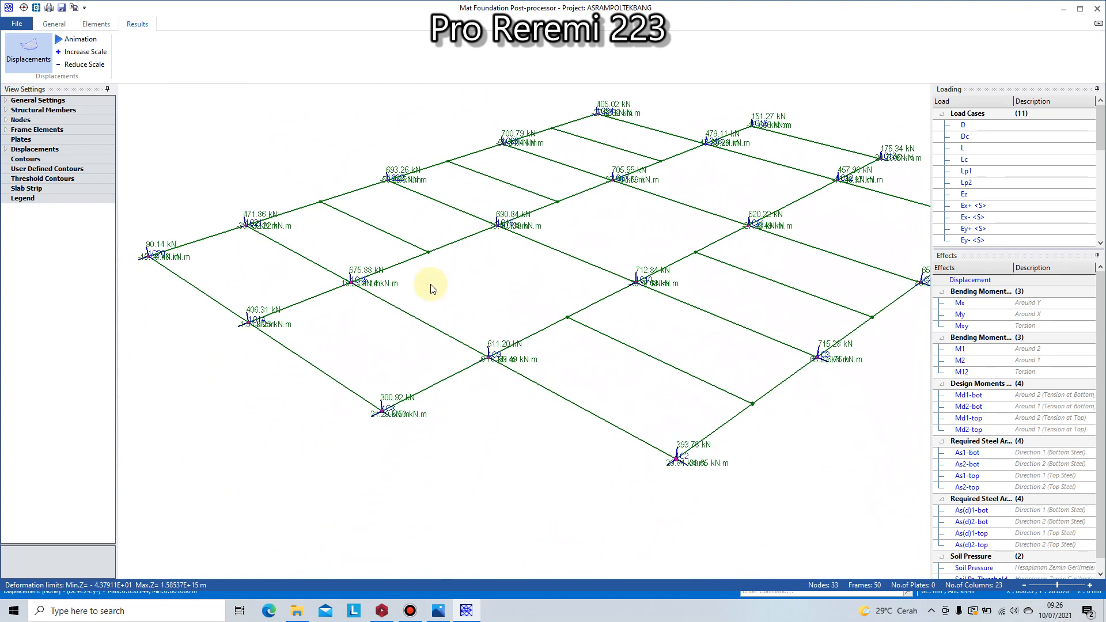
scroll(432, 284, "up", 3)
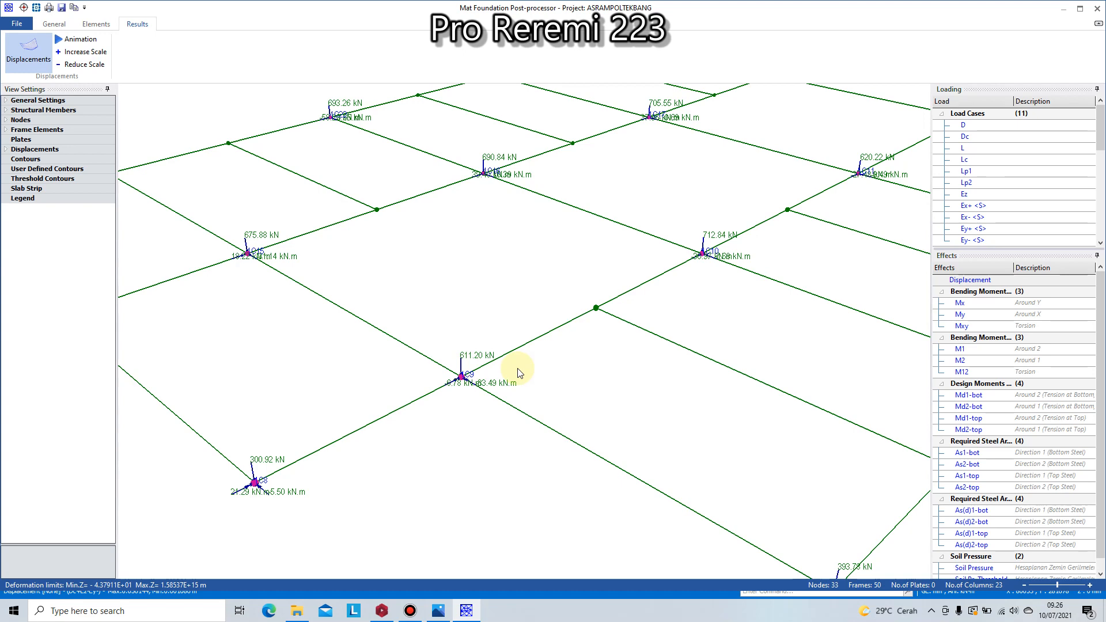
scroll(699, 362, "down", 5)
scroll(731, 357, "up", 4)
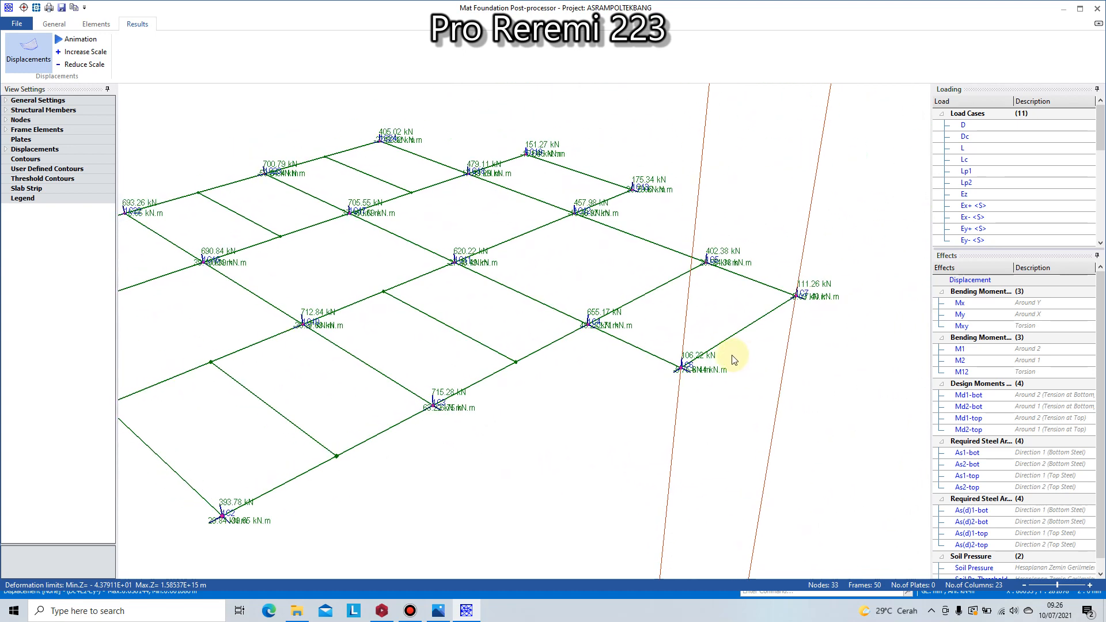
scroll(732, 357, "down", 3)
- Play the foundation's displacement animation and stop it
left_click(80, 41)
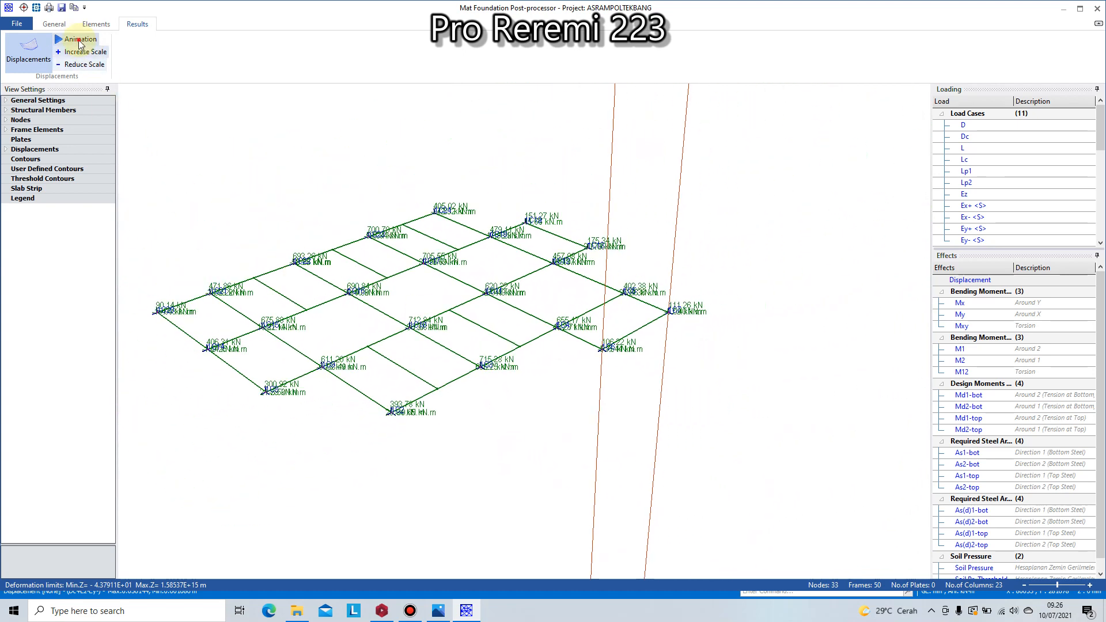
left_click(62, 41)
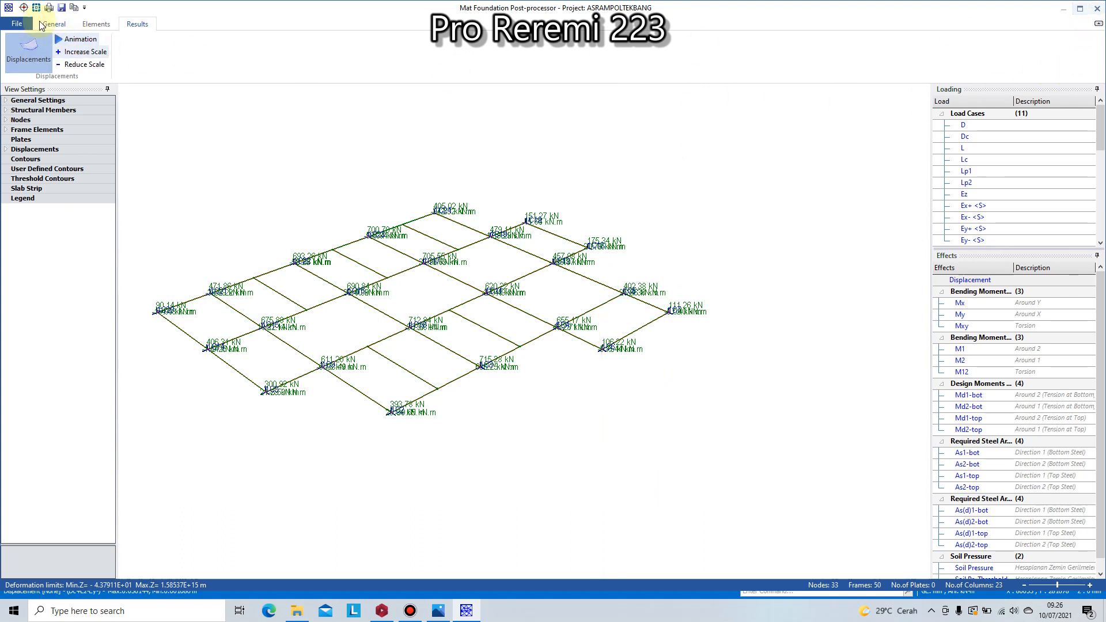
left_click(9, 8)
left_click(389, 104)
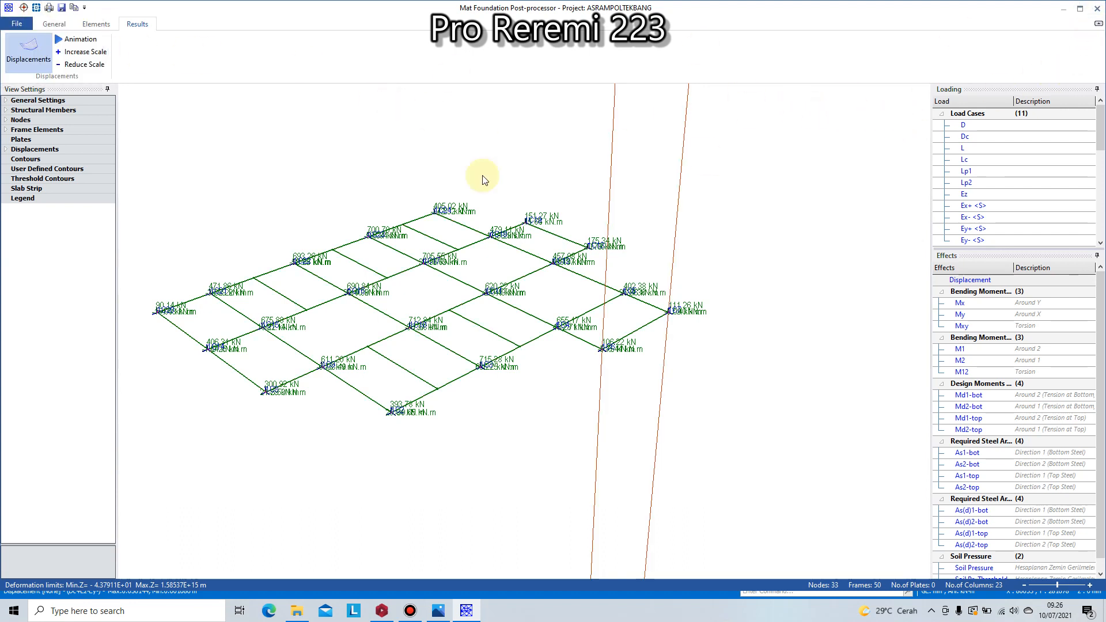
- Close the mat foundation post-processor and the finite element floor analysis settings
left_click(1094, 11)
left_click(521, 367)
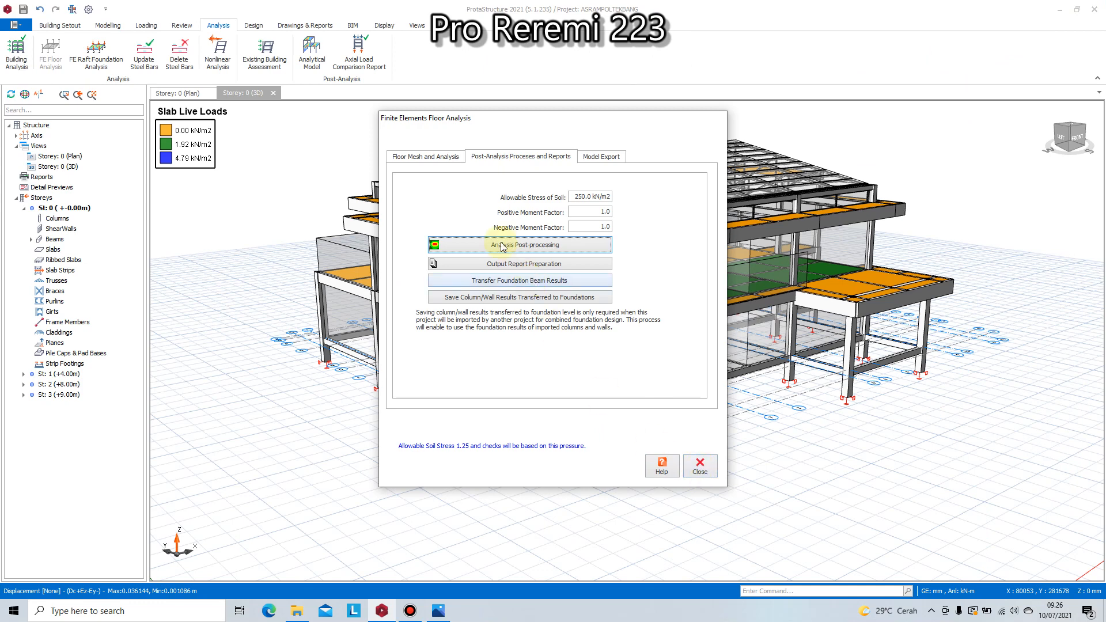
left_click(448, 156)
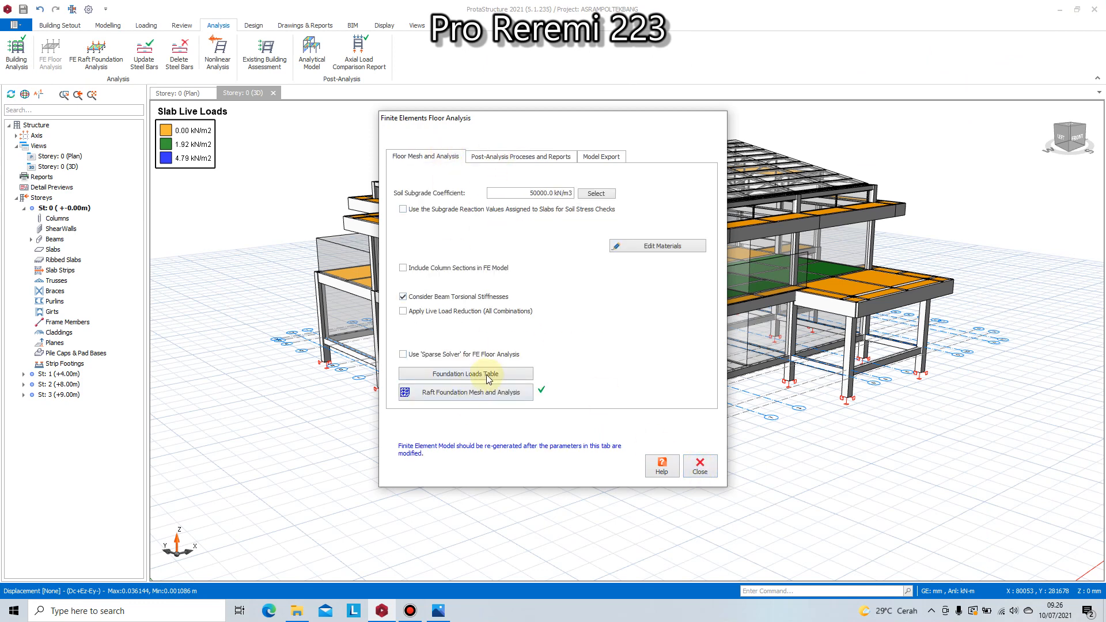
left_click(699, 465)
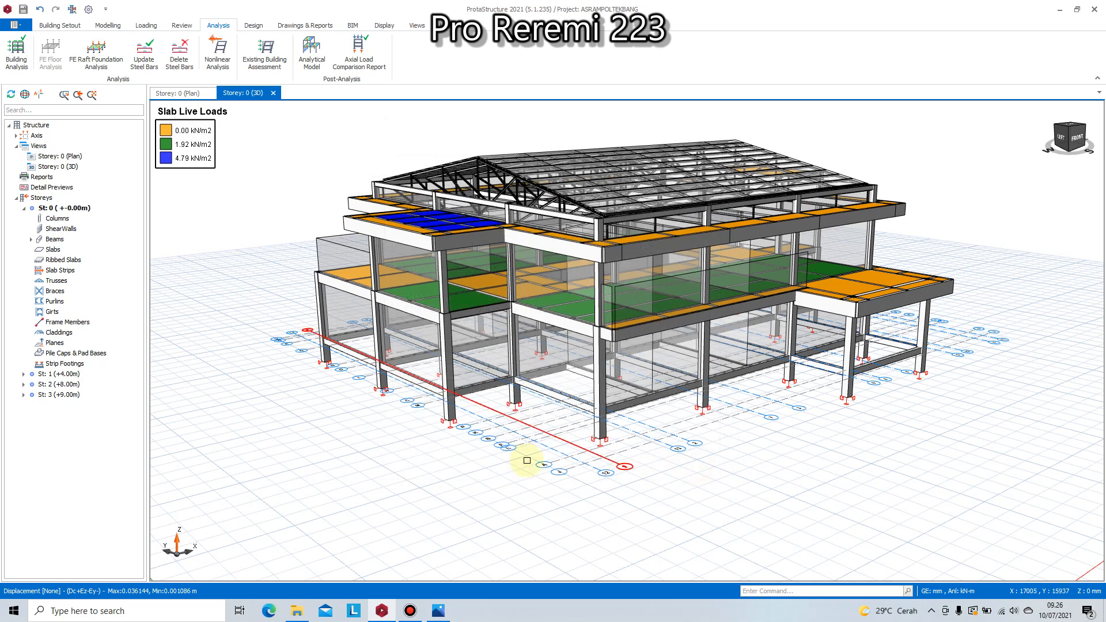
- Start inserting a pad footing under the front corner column 1C2
scroll(311, 210, "down", 3)
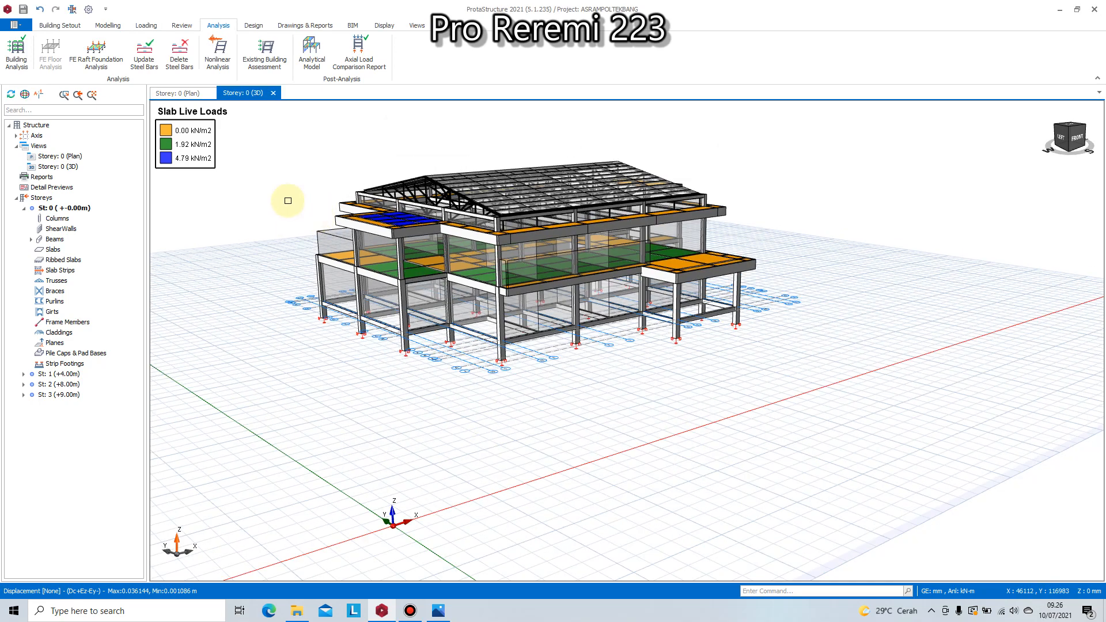
scroll(320, 326, "up", 5)
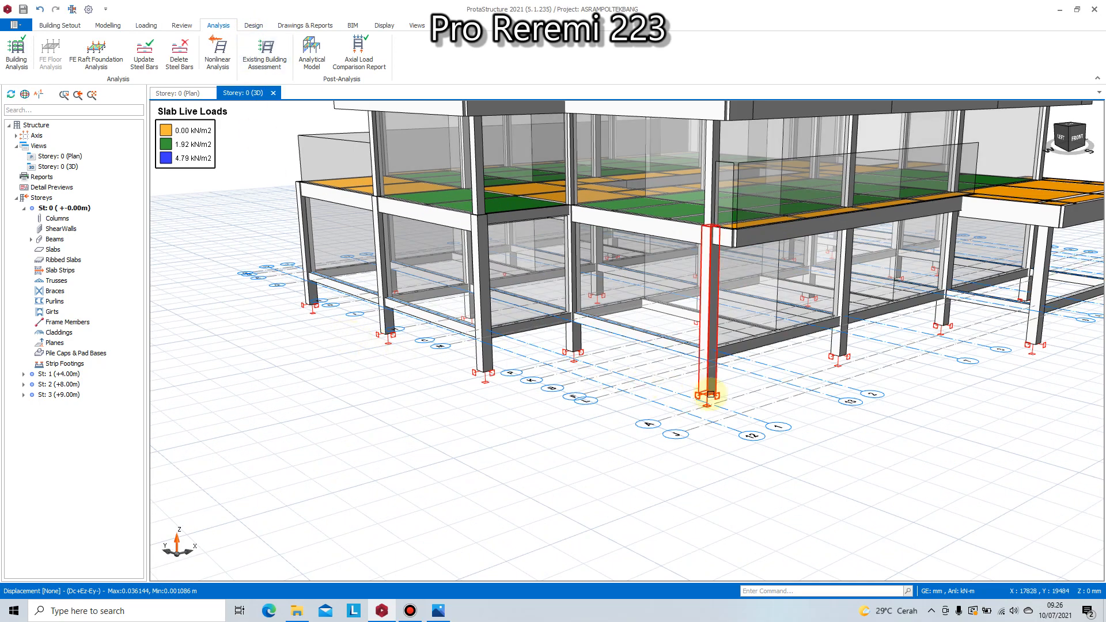
right_click(705, 375)
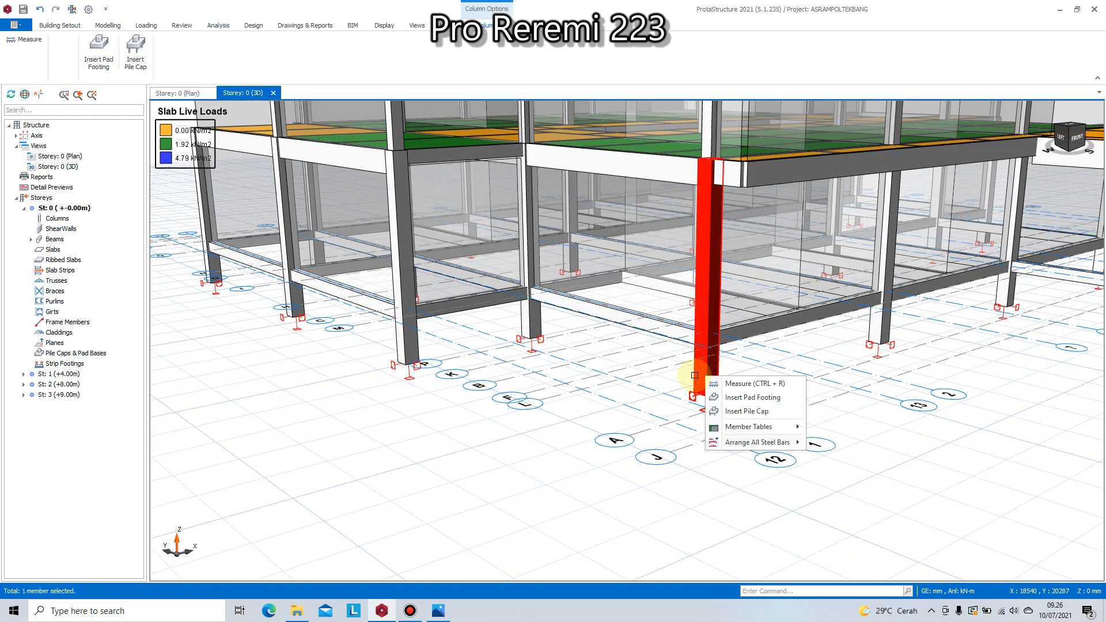
left_click(765, 397)
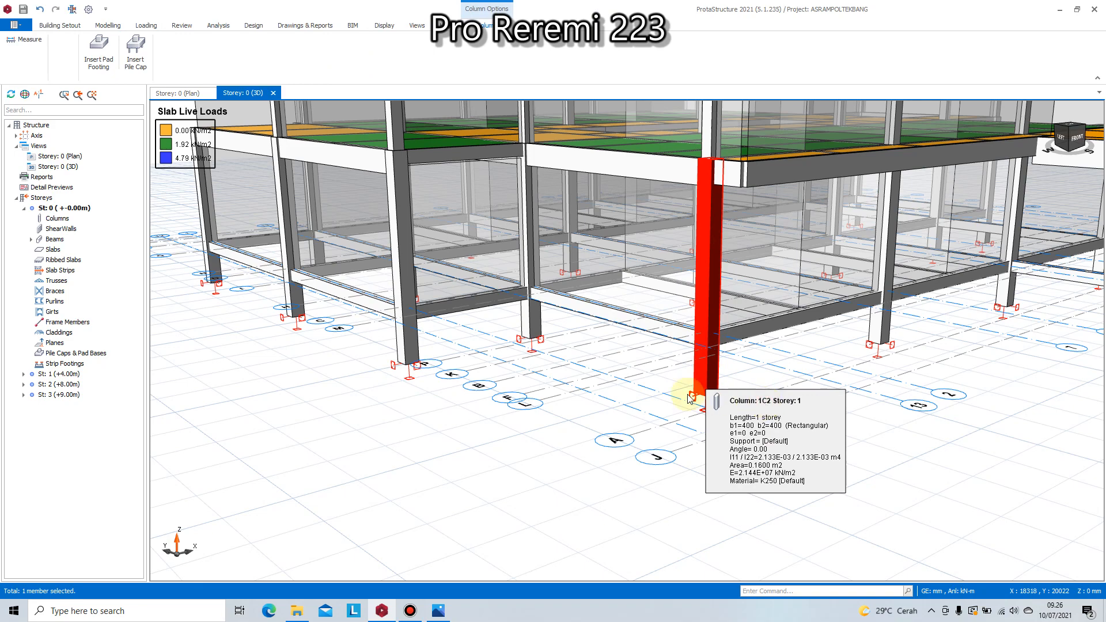
left_click(575, 387)
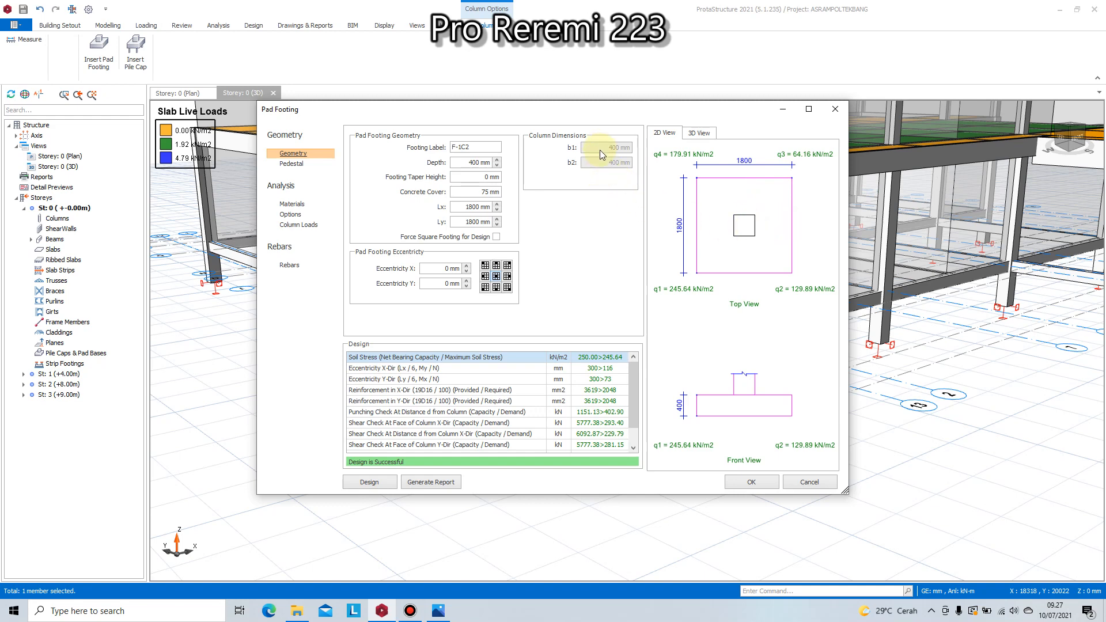
- Review the pedestal and geometry settings of the pad footing under column 1C2
left_click(292, 164)
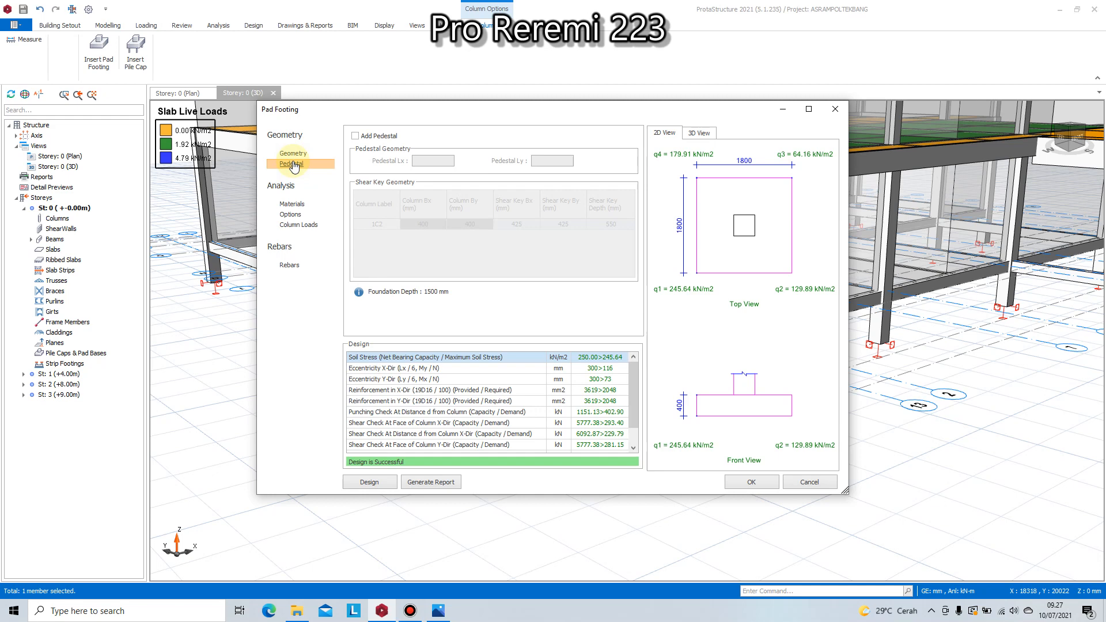
left_click(292, 153)
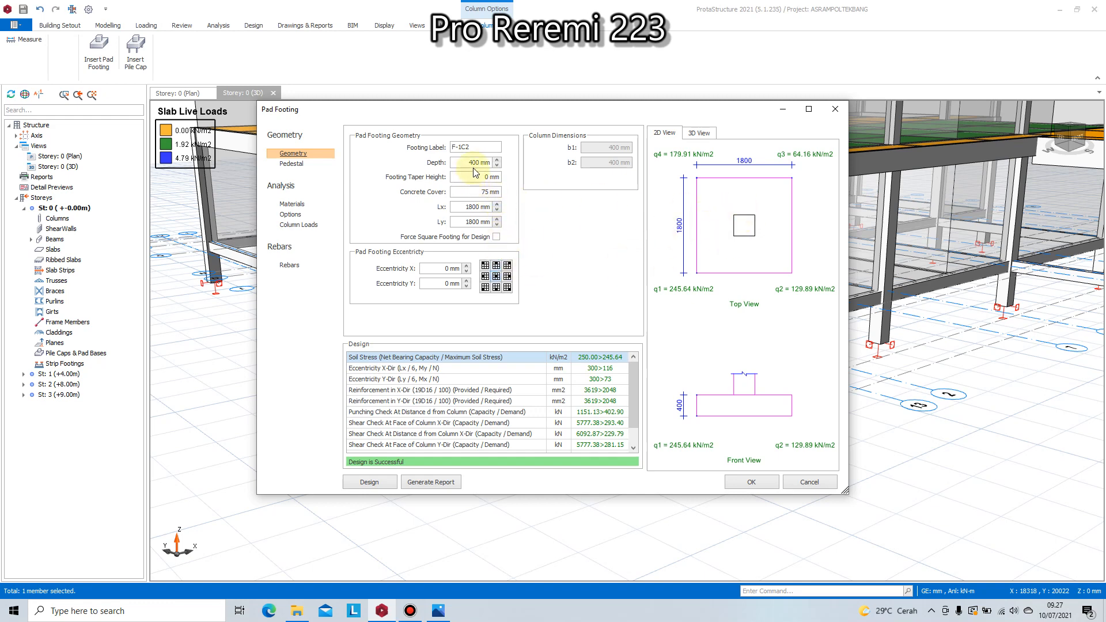
left_click(496, 204)
- Examine the reinforcement of the pad footing under column 1C2 in 3D from several angles
left_click(700, 133)
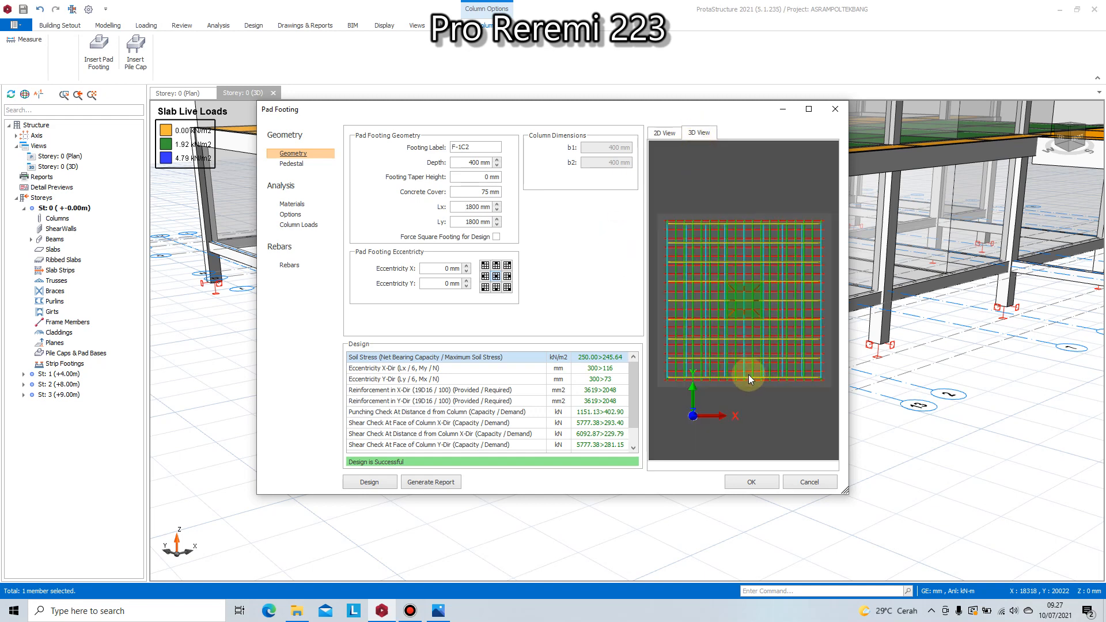
left_click_drag(758, 406, 754, 363)
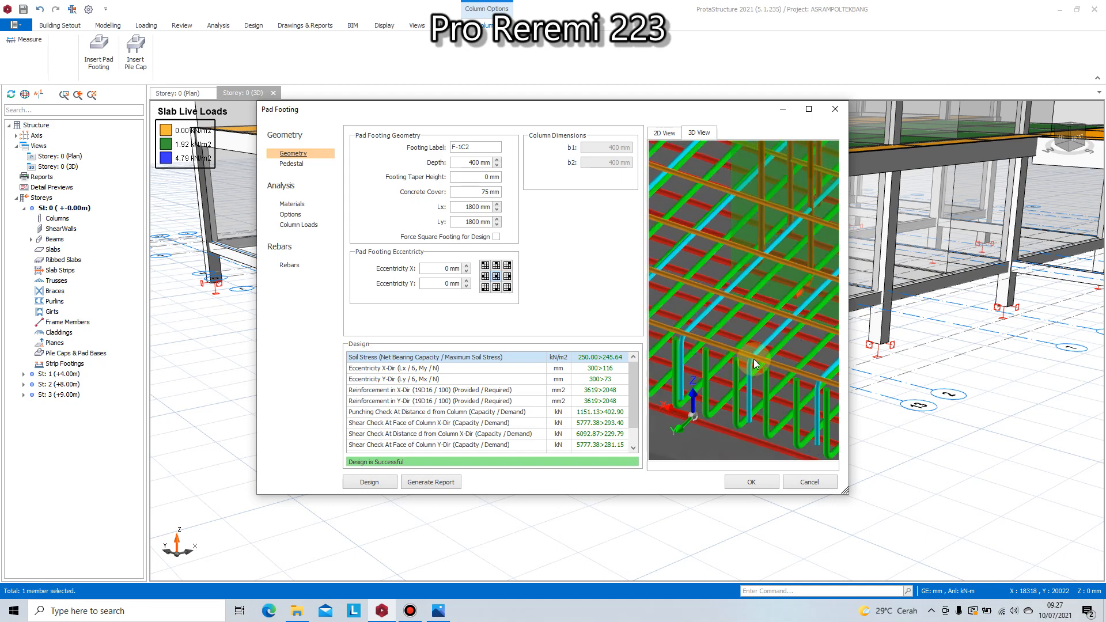
scroll(742, 352, "down", 5)
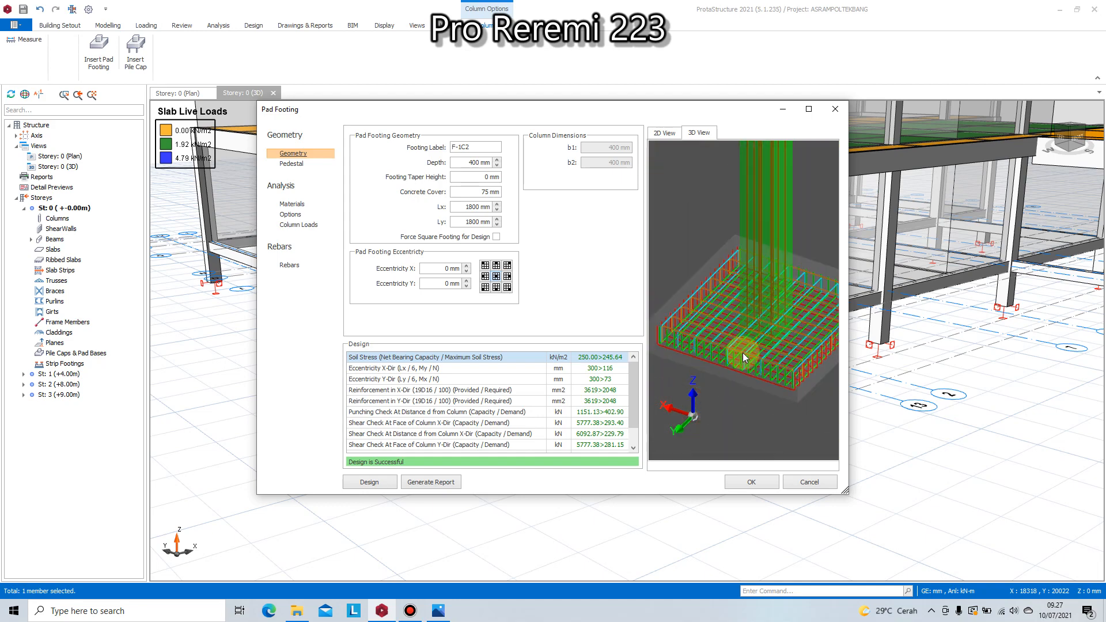
left_click_drag(730, 320, 718, 352)
scroll(749, 328, "up", 3)
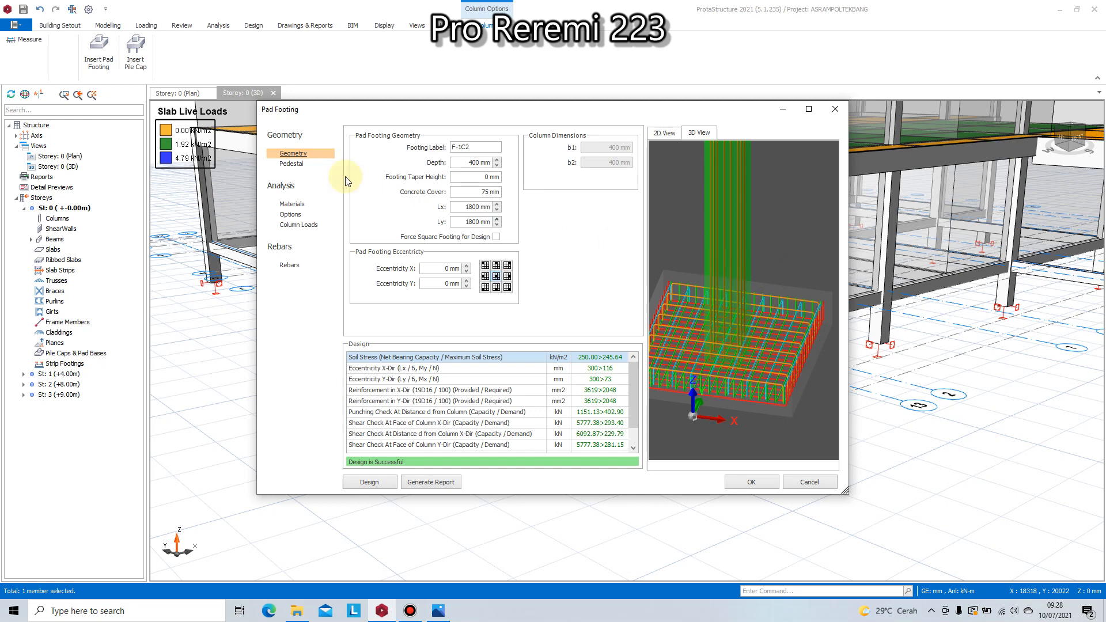
- Review the footing's pedestal, materials, analysis options, column loads and rebar settings
left_click(290, 163)
left_click(292, 205)
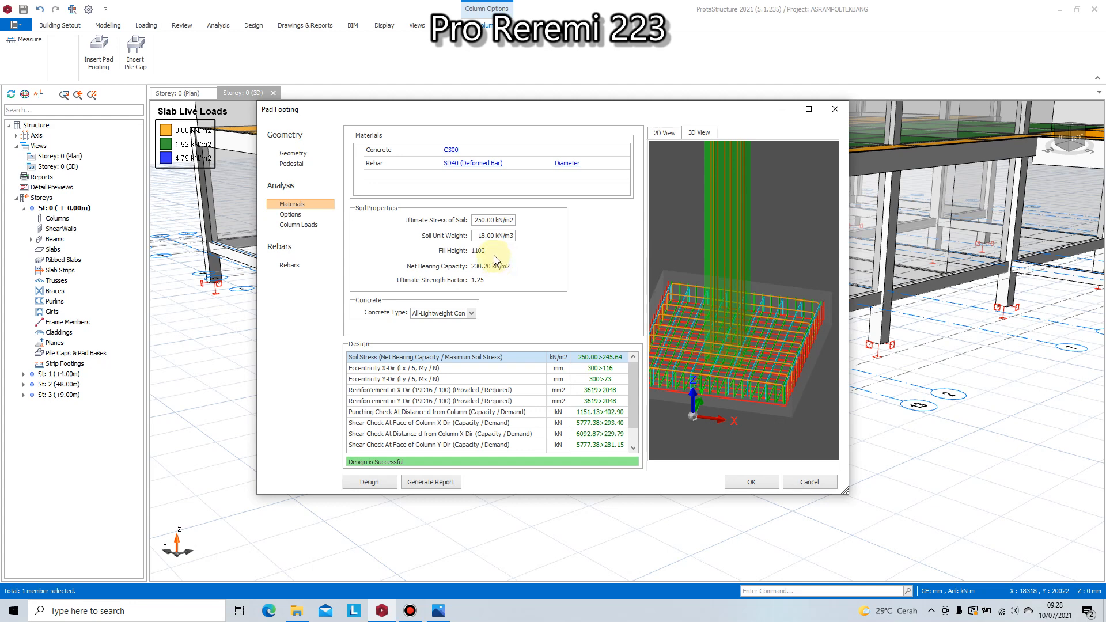
left_click(292, 216)
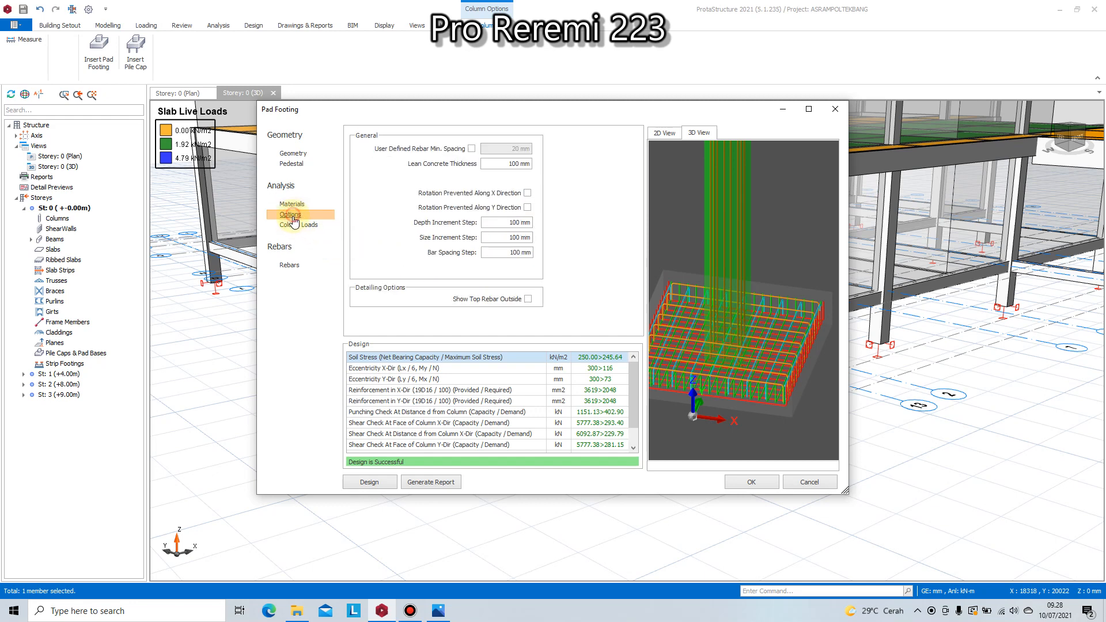
left_click(297, 225)
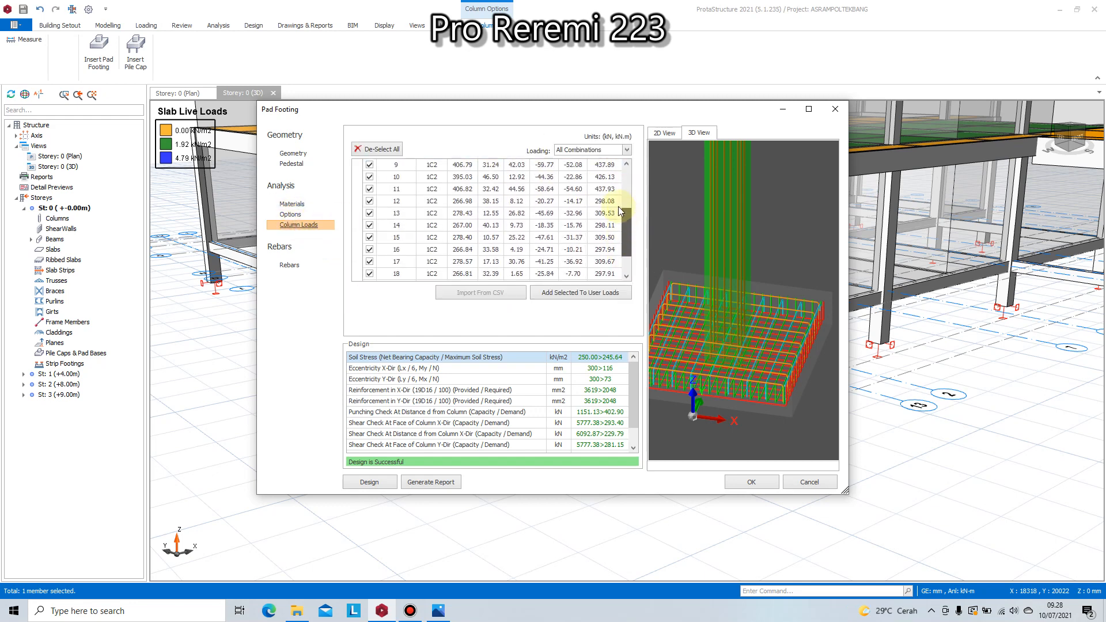
left_click(291, 265)
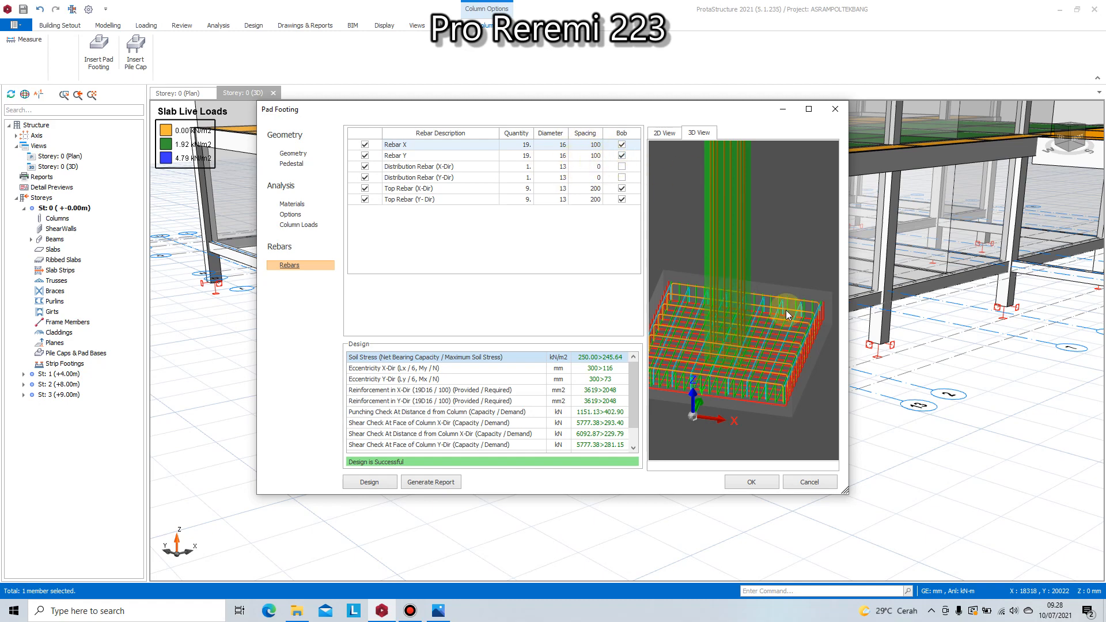
- Accept the footing design and place the pad footing under column 1C2
left_click_drag(787, 314, 748, 465)
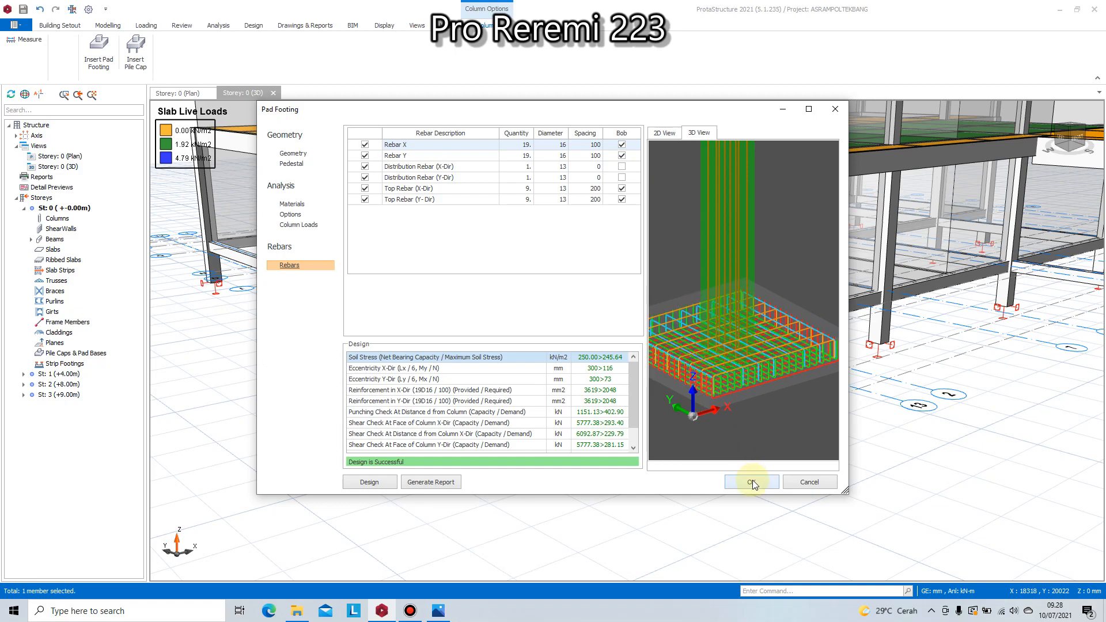
left_click(752, 481)
left_click(621, 371)
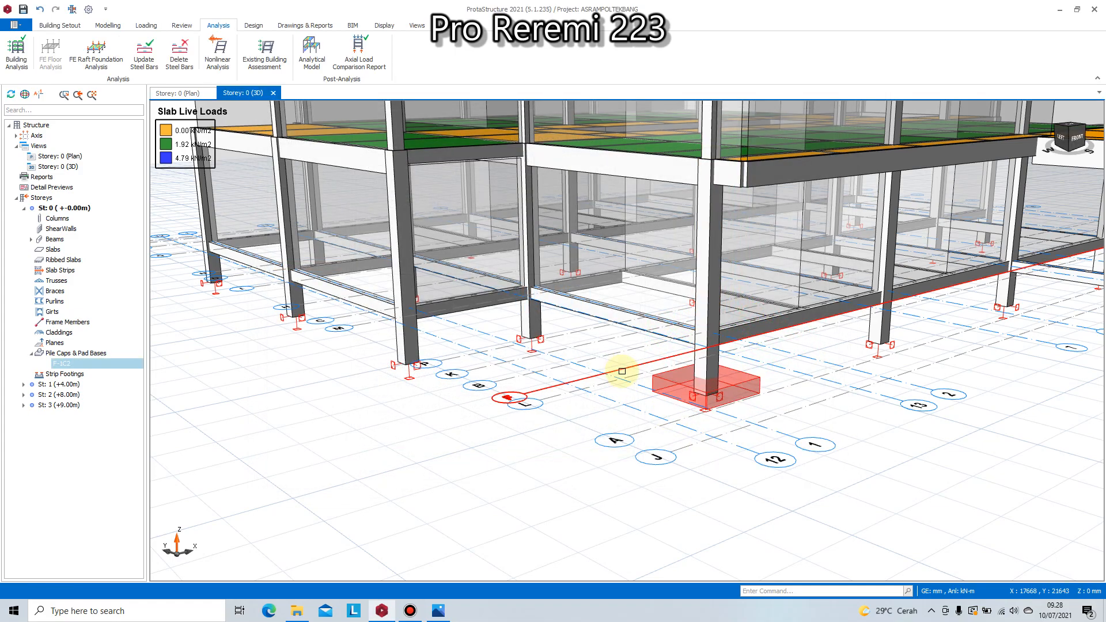
mouse_move(622, 371)
left_mouse_down()
mouse_move(797, 365)
mouse_move(718, 375)
mouse_move(570, 365)
mouse_move(679, 382)
mouse_move(637, 365)
mouse_move(666, 358)
left_mouse_up()
scroll(657, 346, "up", 5)
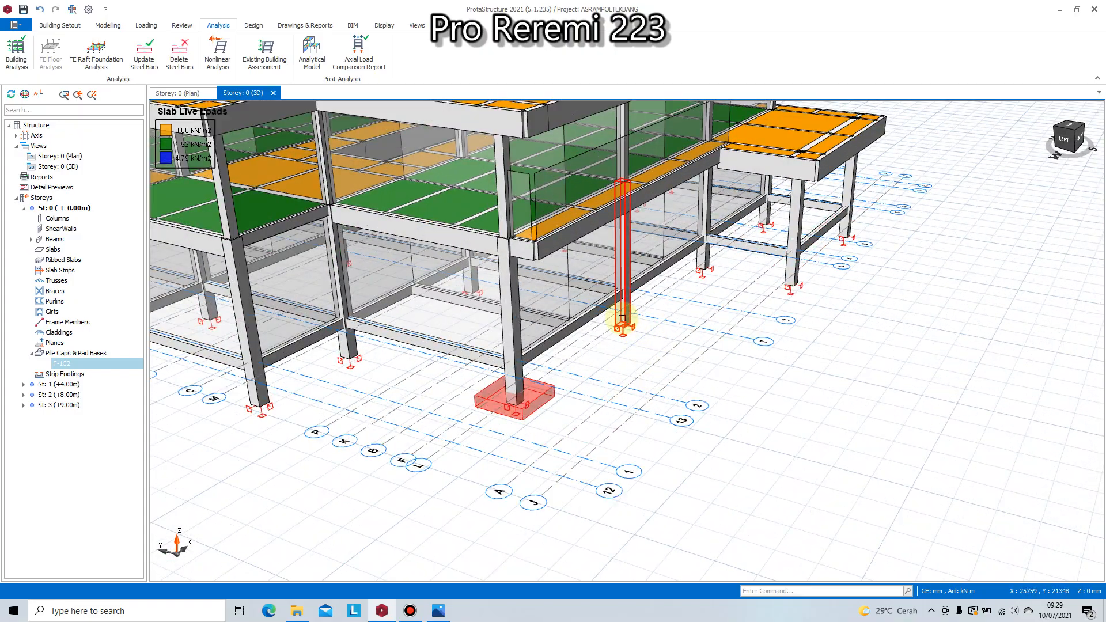
left_click(622, 318)
left_click(703, 265)
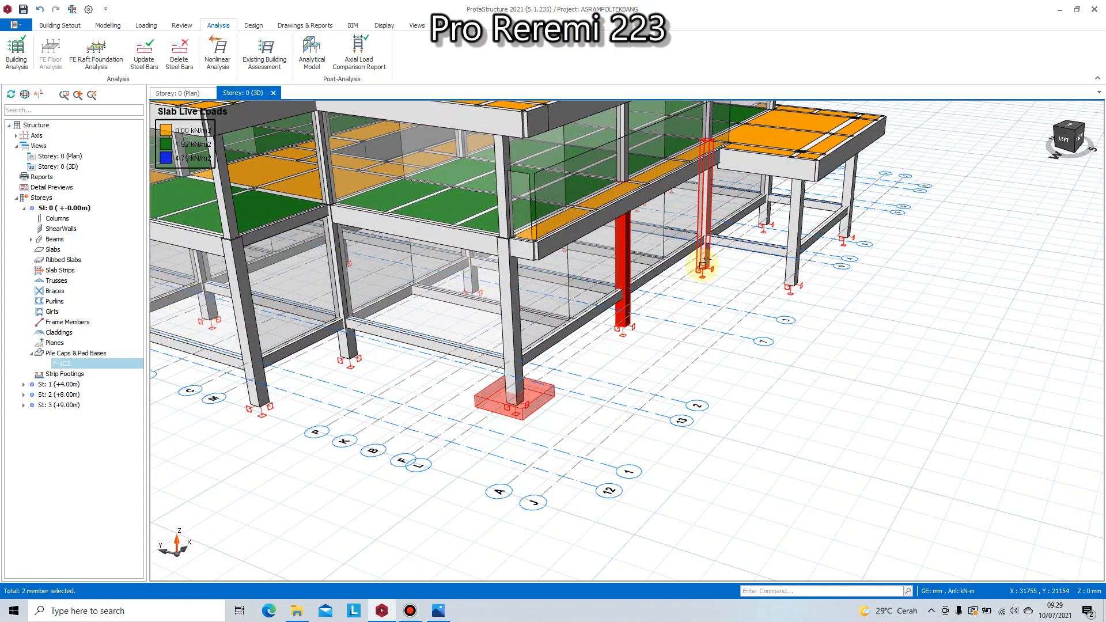
left_click(763, 227)
right_click(765, 228)
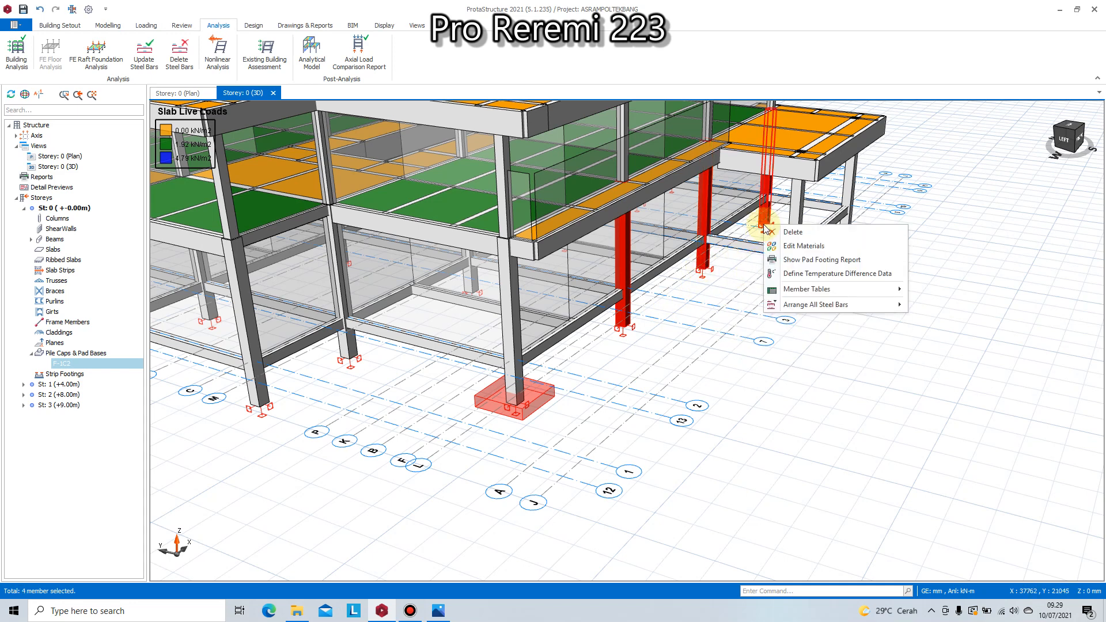
key("Escape")
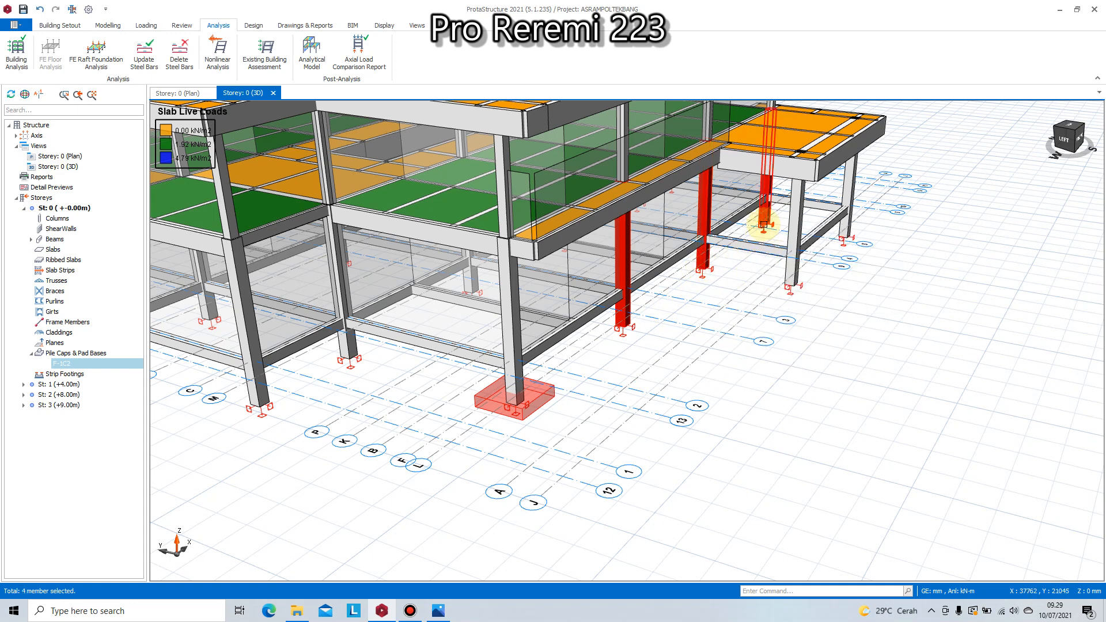
key("Escape")
- Batch-design separate pad footings for columns 1C3 and 1C4 and insert them
left_click(622, 308)
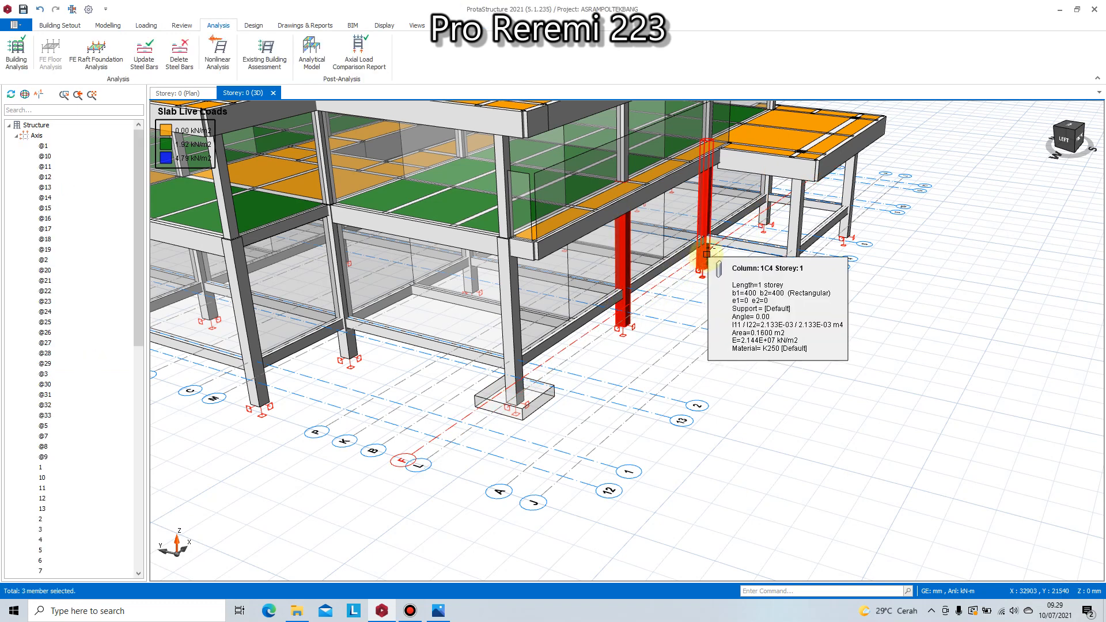
left_click(705, 262)
right_click(707, 265)
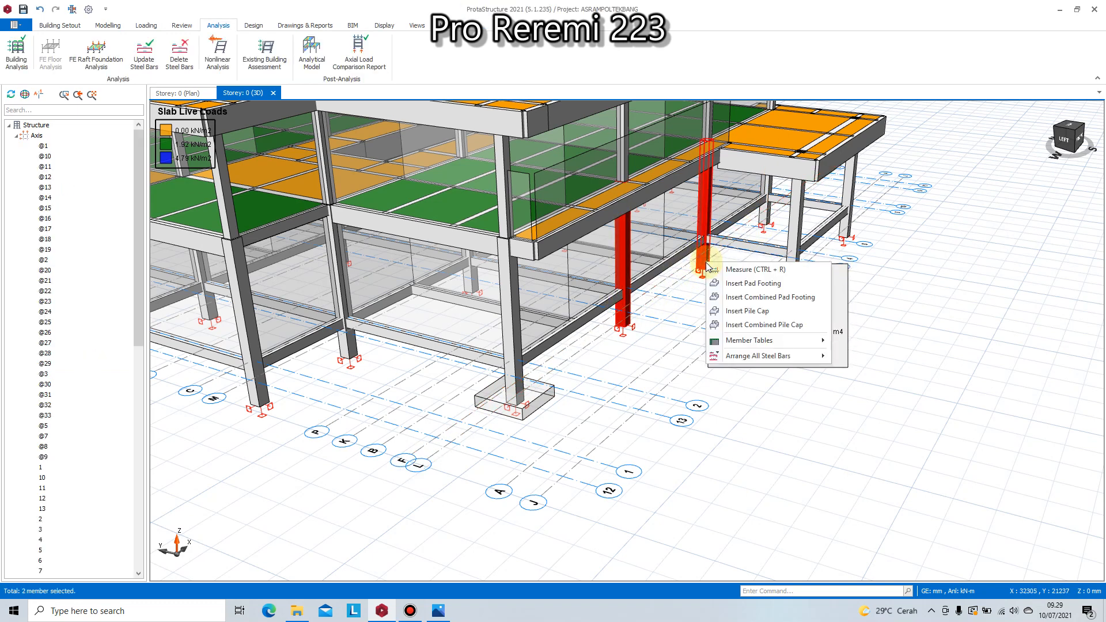
left_click(763, 286)
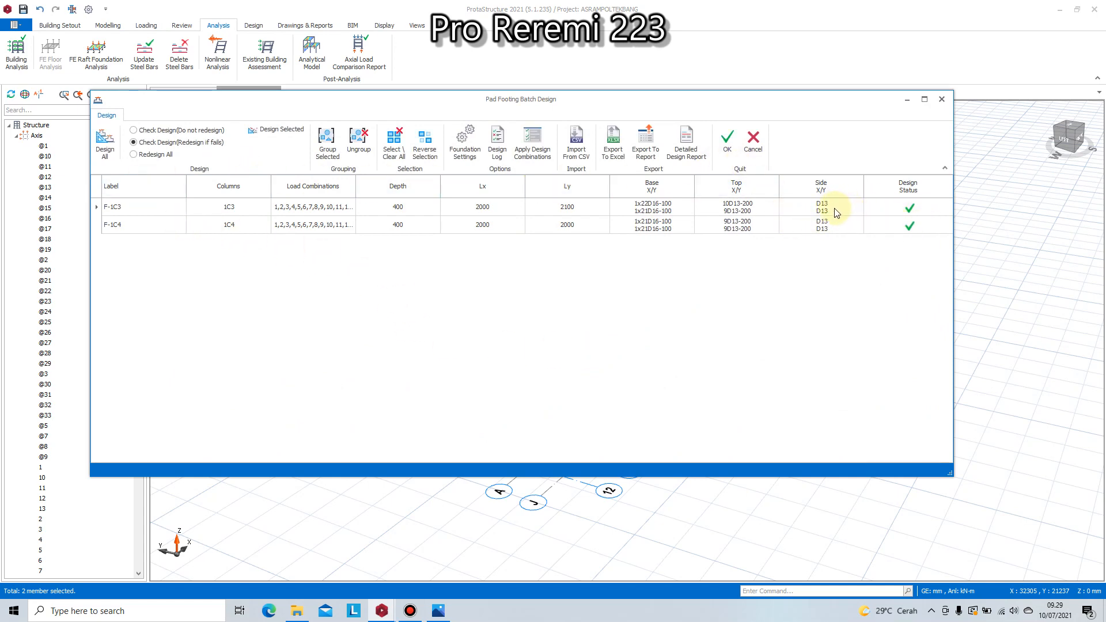
left_click(726, 150)
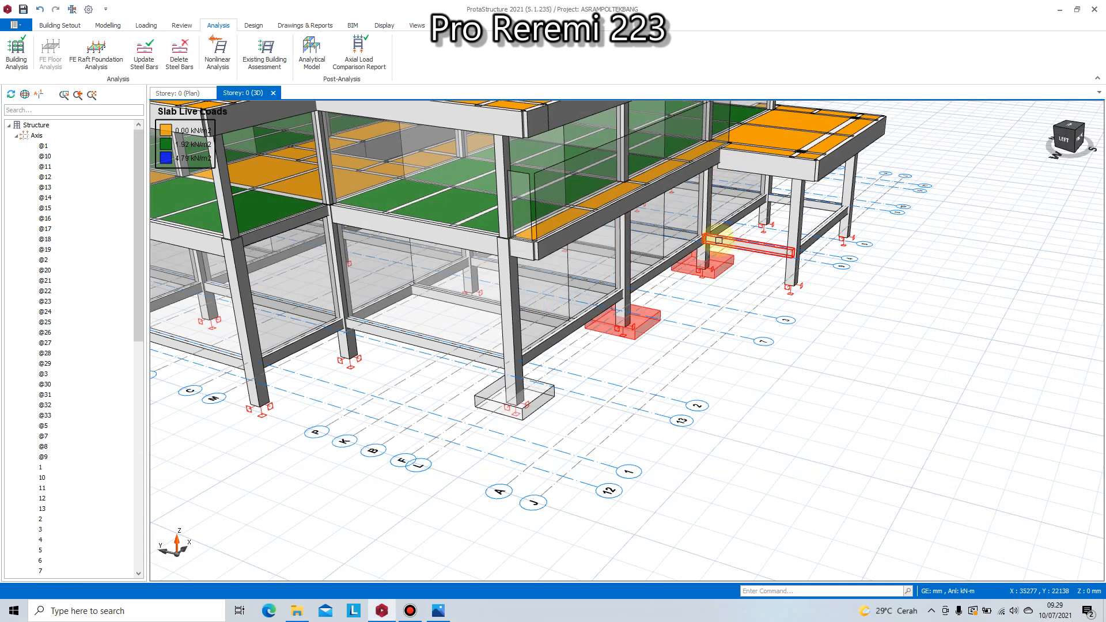
- Undo the insertion of the pad footings under columns 1C3 and 1C4
mouse_move(751, 294)
left_mouse_down()
mouse_move(703, 317)
mouse_move(662, 307)
mouse_move(807, 272)
mouse_move(787, 267)
mouse_move(744, 293)
left_mouse_up()
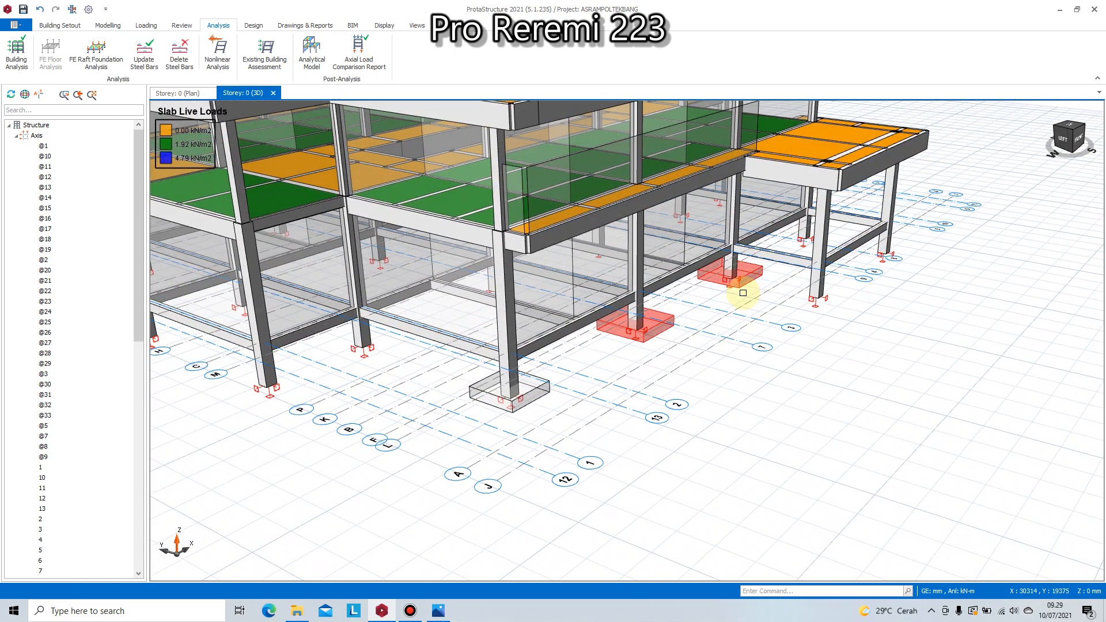
key("ctrl+z")
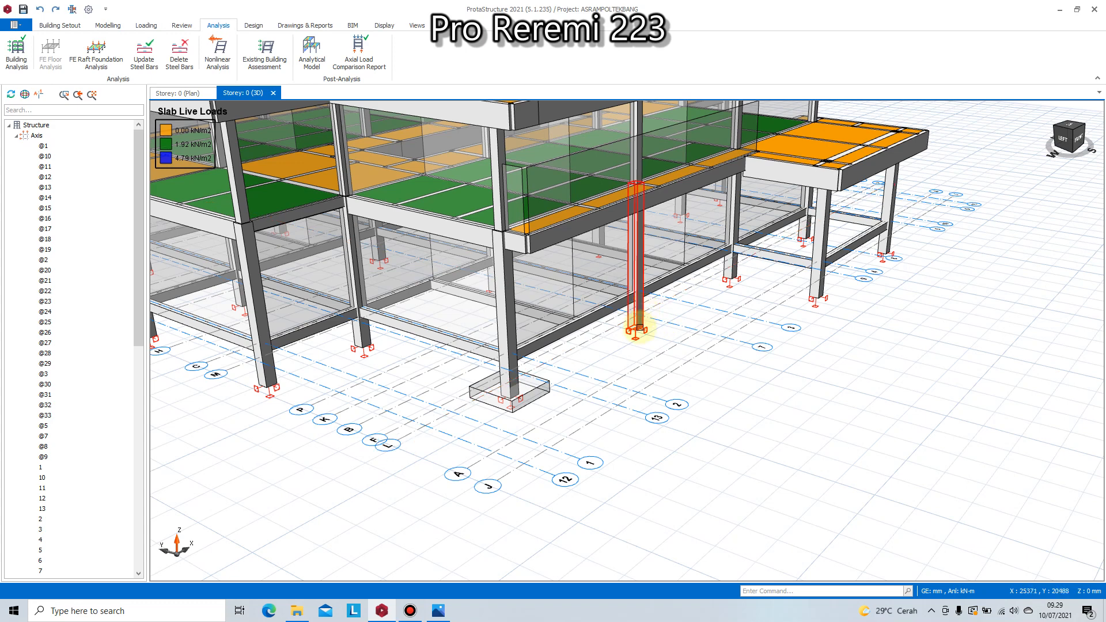
- Start a single pad footing under column 1C3 and set its depth to 500 mm
left_click(638, 327)
right_click(633, 323)
left_click(675, 353)
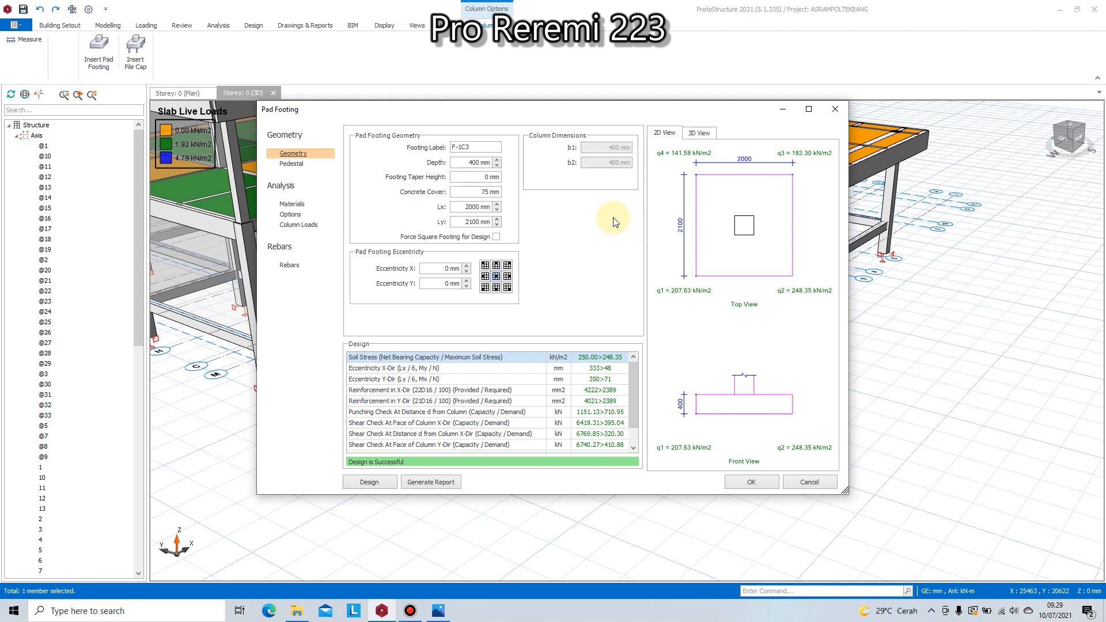
left_click(497, 161)
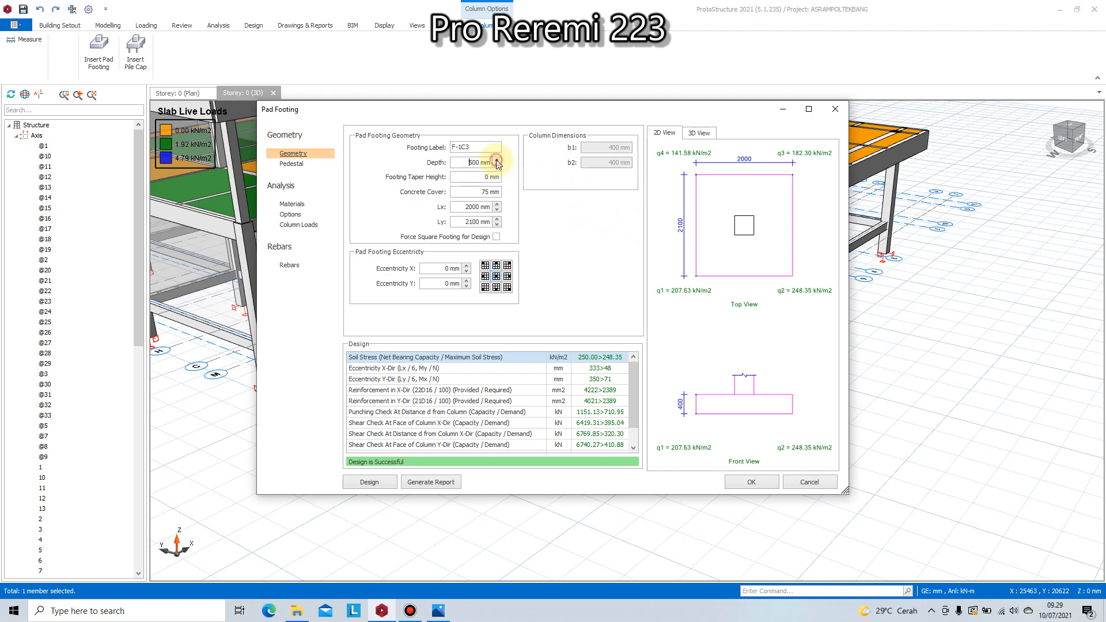
left_click(497, 160)
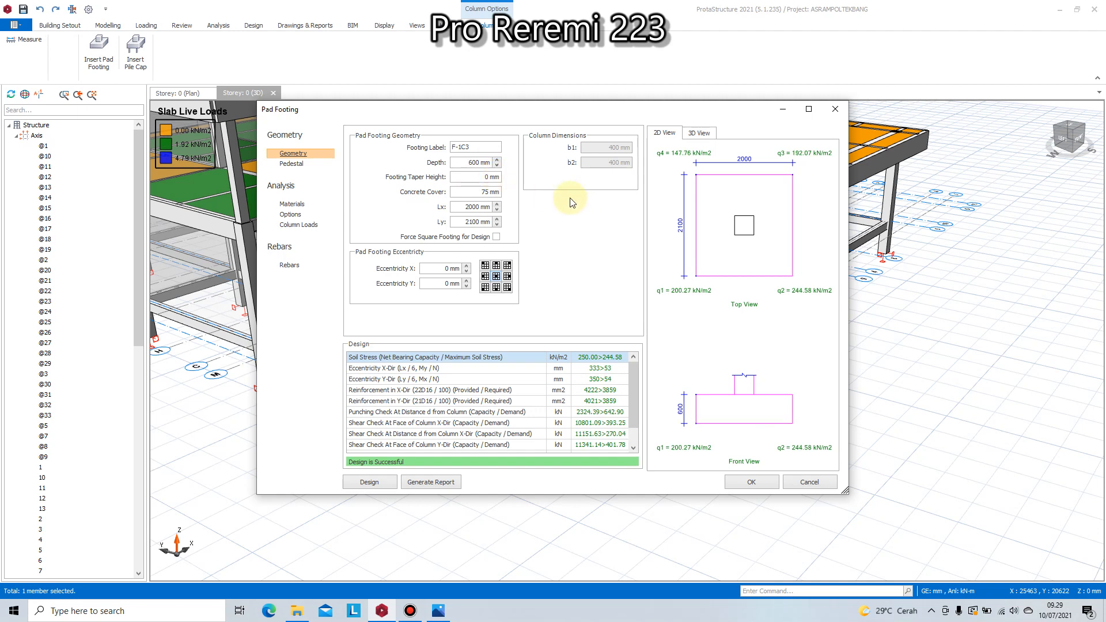
left_click(496, 166)
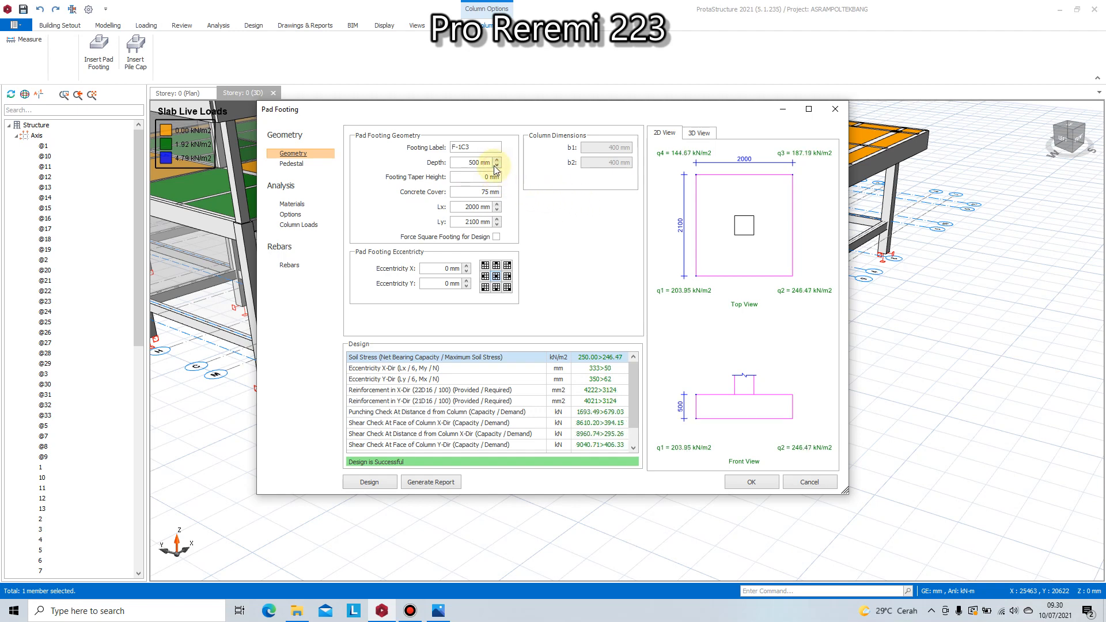
- Increase the Lx dimension of the 1C3 footing to 3000 mm
left_click(496, 204)
left_click(496, 203)
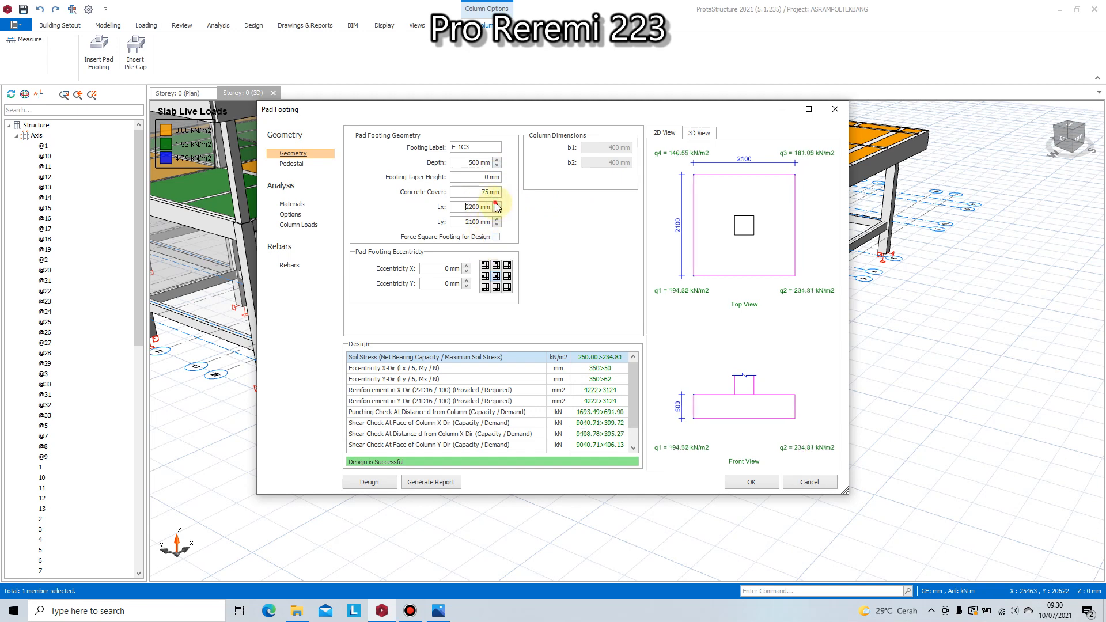
left_click(497, 204)
left_click(497, 204)
left_click(496, 204)
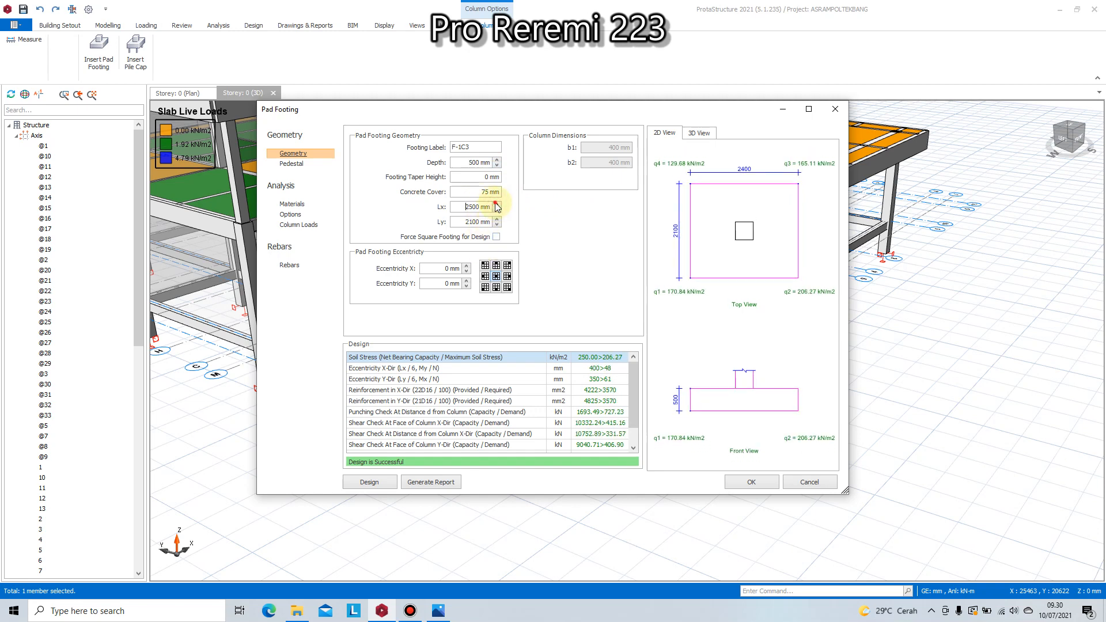
left_click(497, 204)
left_click(496, 204)
left_click(496, 204)
left_click(496, 203)
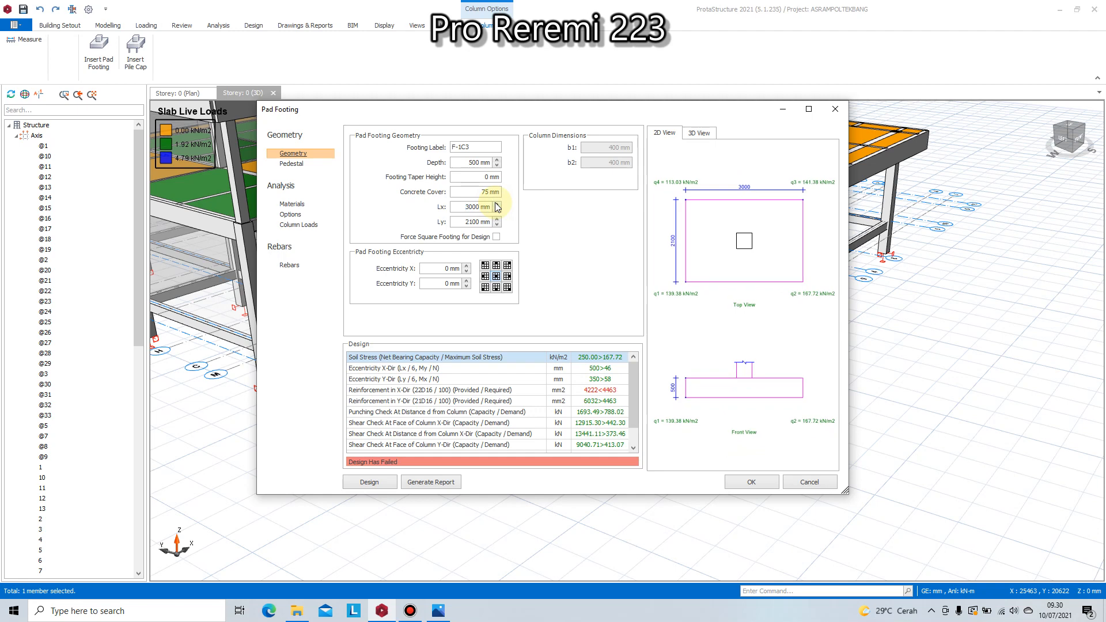
- Set the 1C3 footing's Ly to 2200 mm and reduce its Lx to 1500 mm
left_click(497, 218)
left_click(496, 210)
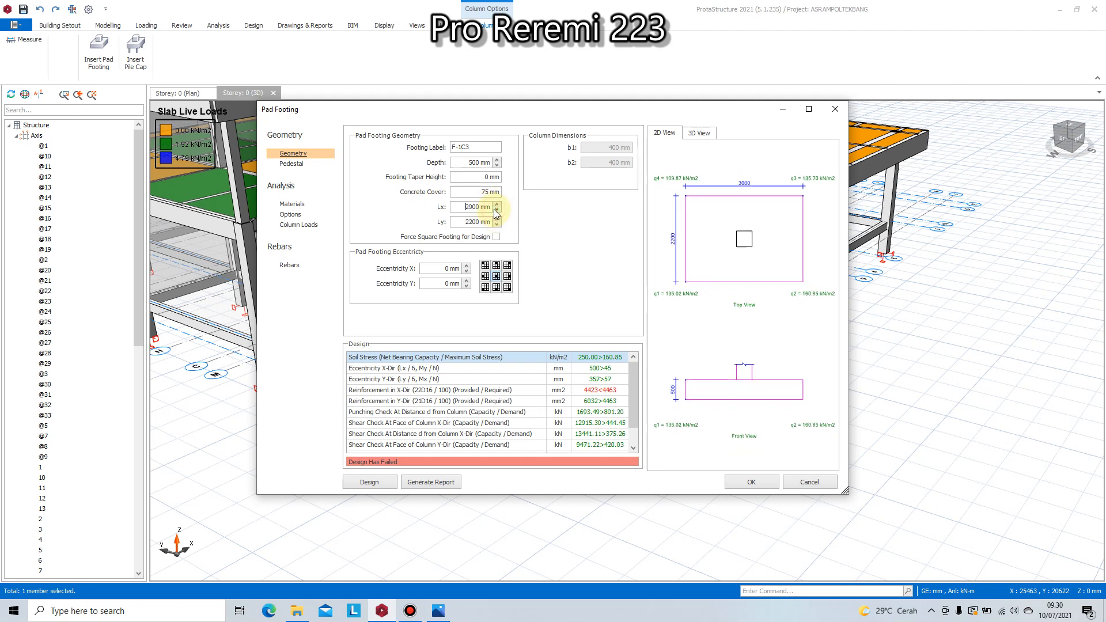
left_click(496, 210)
left_click(496, 210)
left_click(496, 210)
left_click(496, 210)
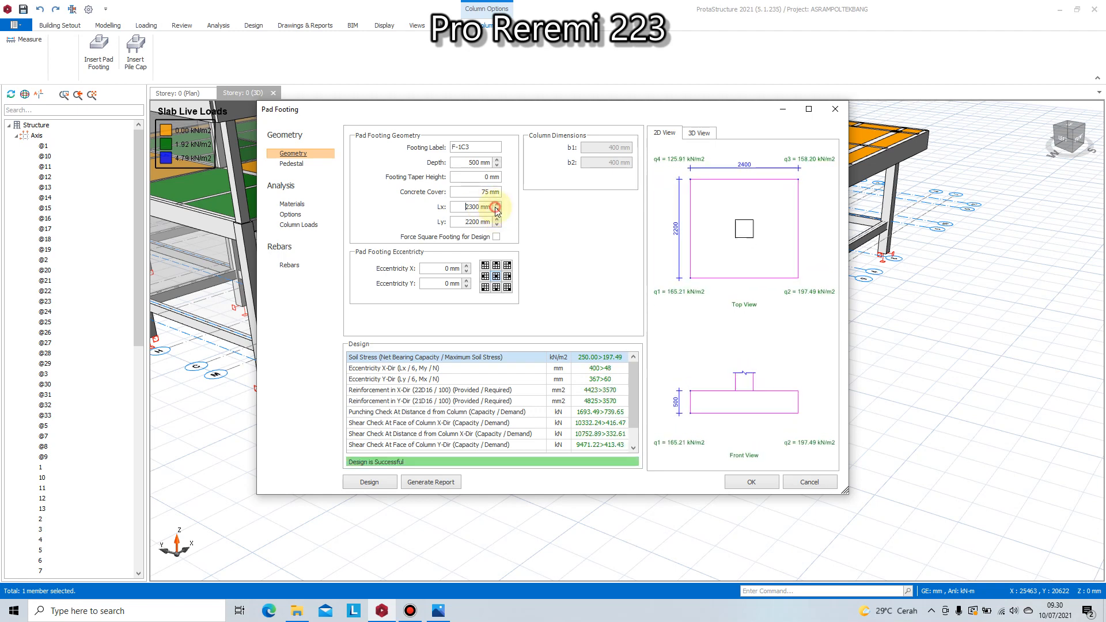
left_click(496, 209)
left_click(496, 210)
left_click(496, 210)
left_click(496, 210)
left_click(496, 209)
left_click(496, 210)
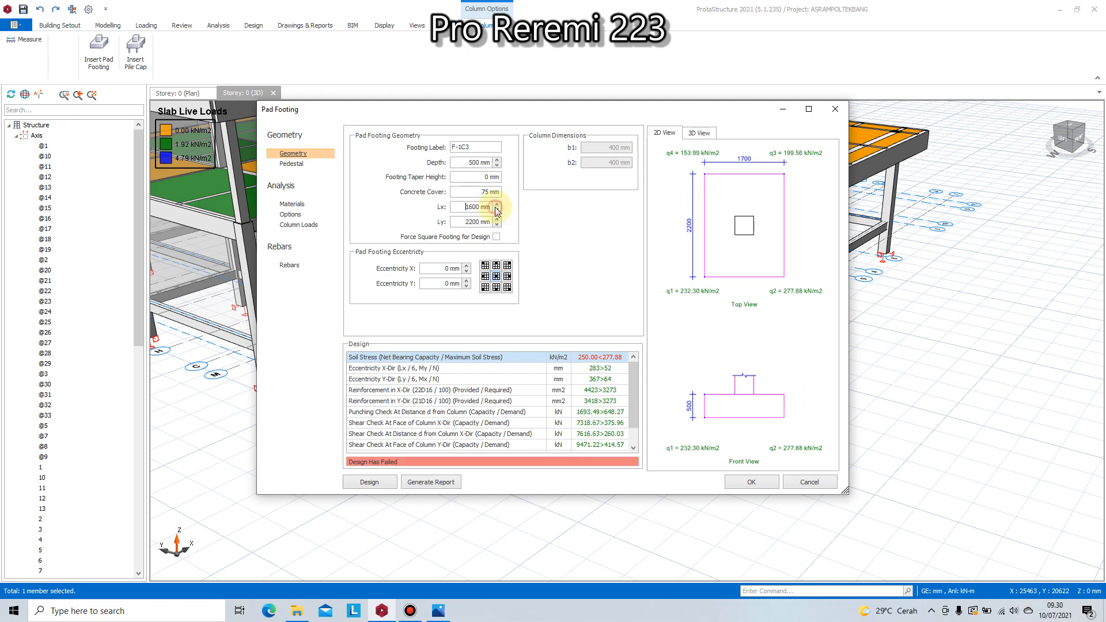
left_click(496, 210)
- Resize the 1C3 footing to 1800 mm in both Lx and Ly
left_click(496, 224)
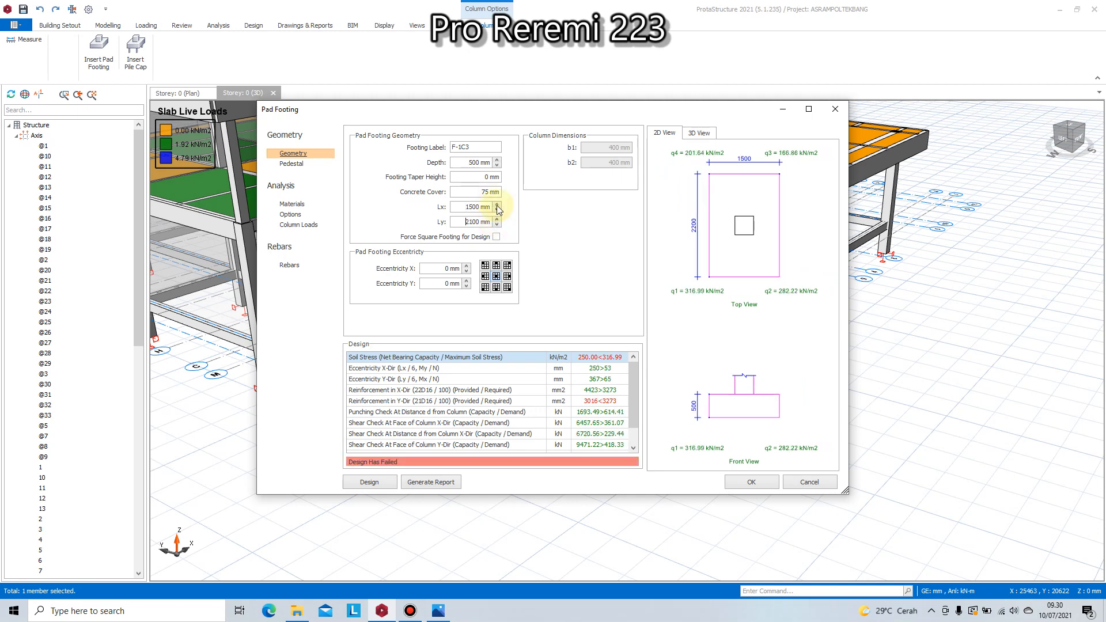
left_click(496, 203)
left_click(495, 204)
left_click(495, 204)
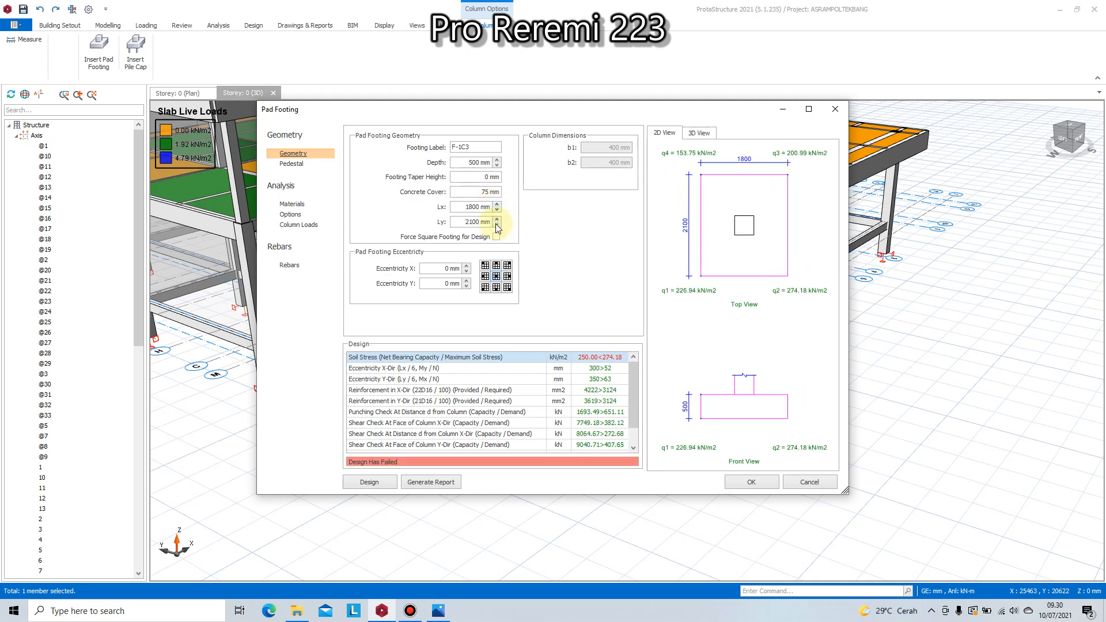
left_click(496, 225)
left_click(496, 225)
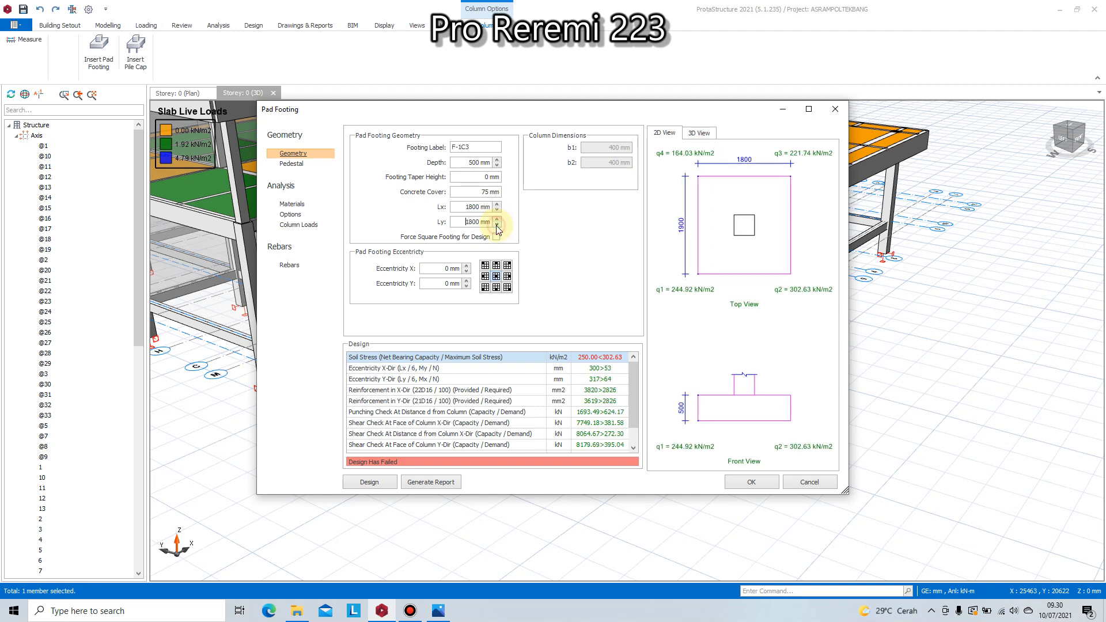
- Run the automatic design of the 1C3 footing and display its reinforcement in 3D
left_click(476, 163)
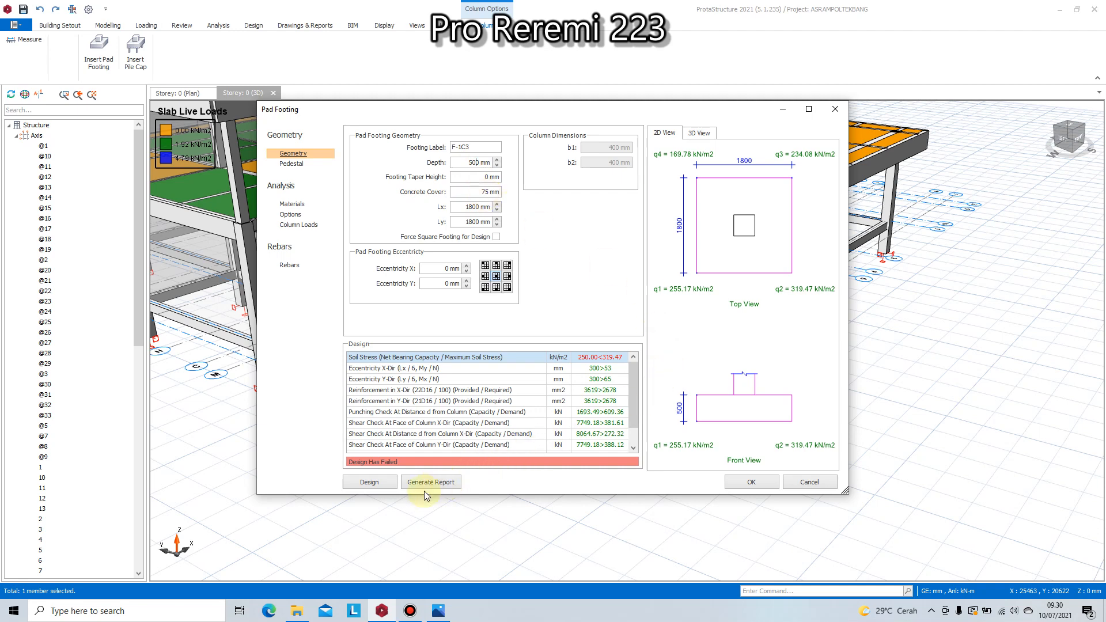
left_click(373, 482)
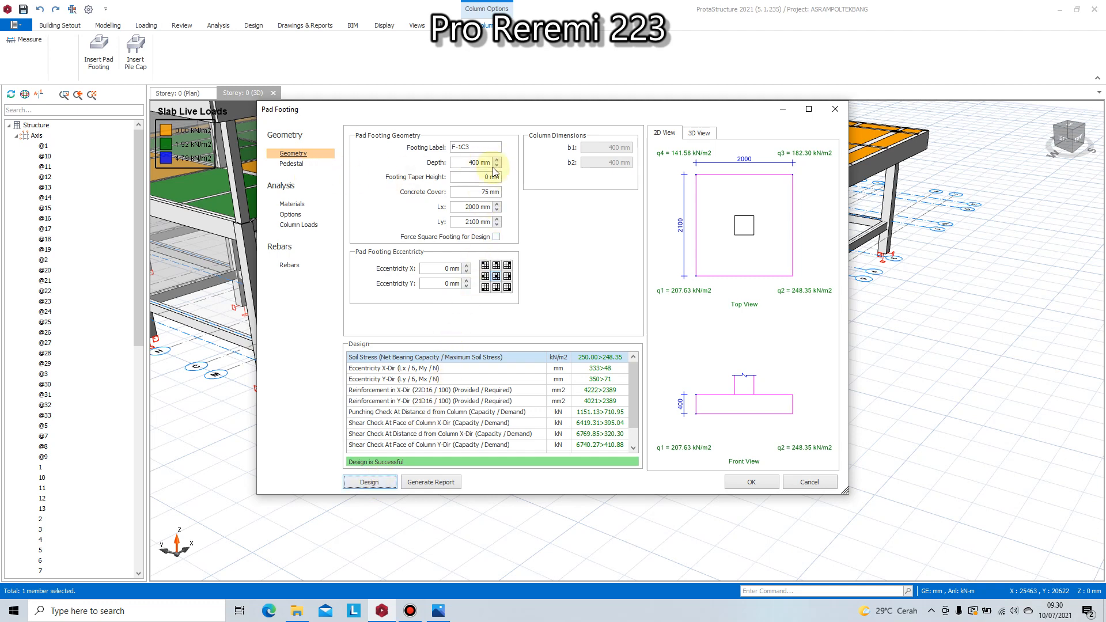
left_click(699, 133)
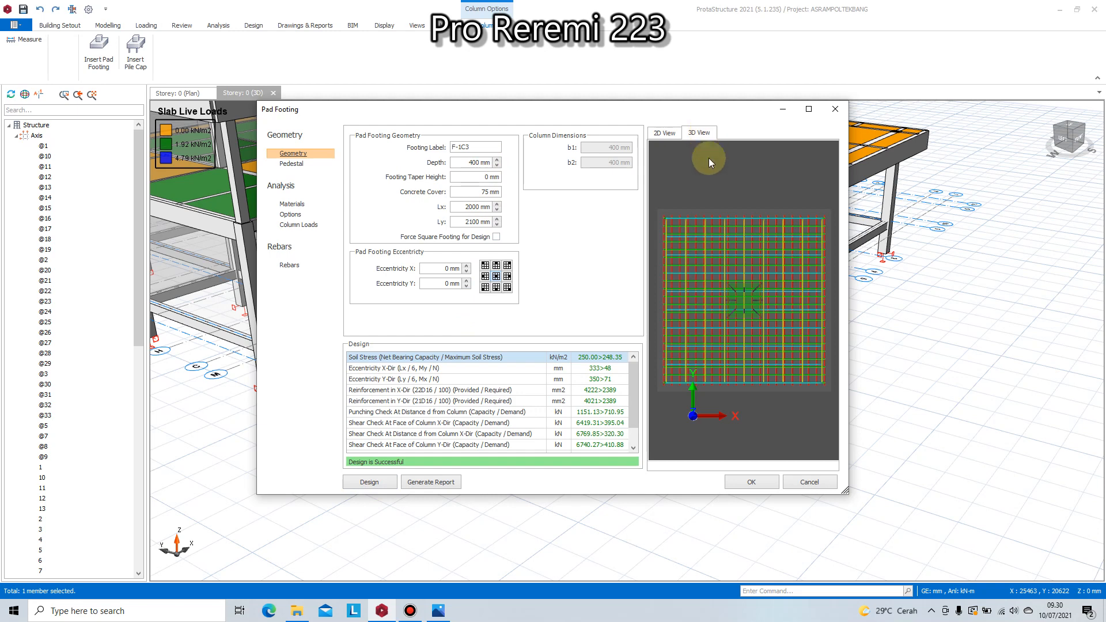
- Increase the 1C3 footing's depth to 600 mm and reduce both Lx and Ly to 1800 mm, checking the design results
left_click(496, 160)
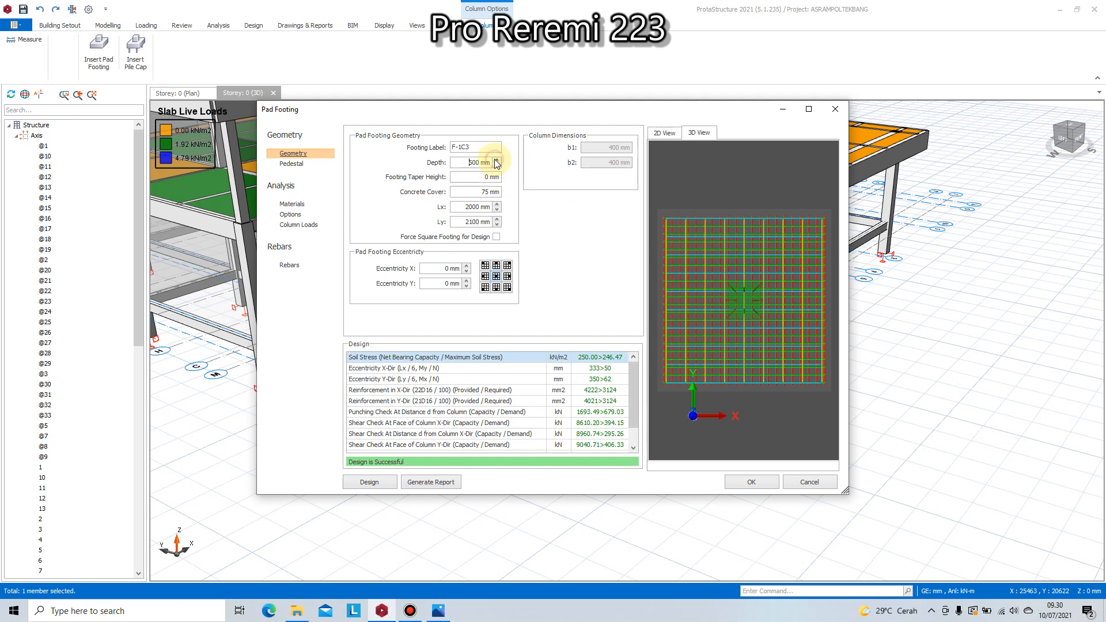
left_click(496, 209)
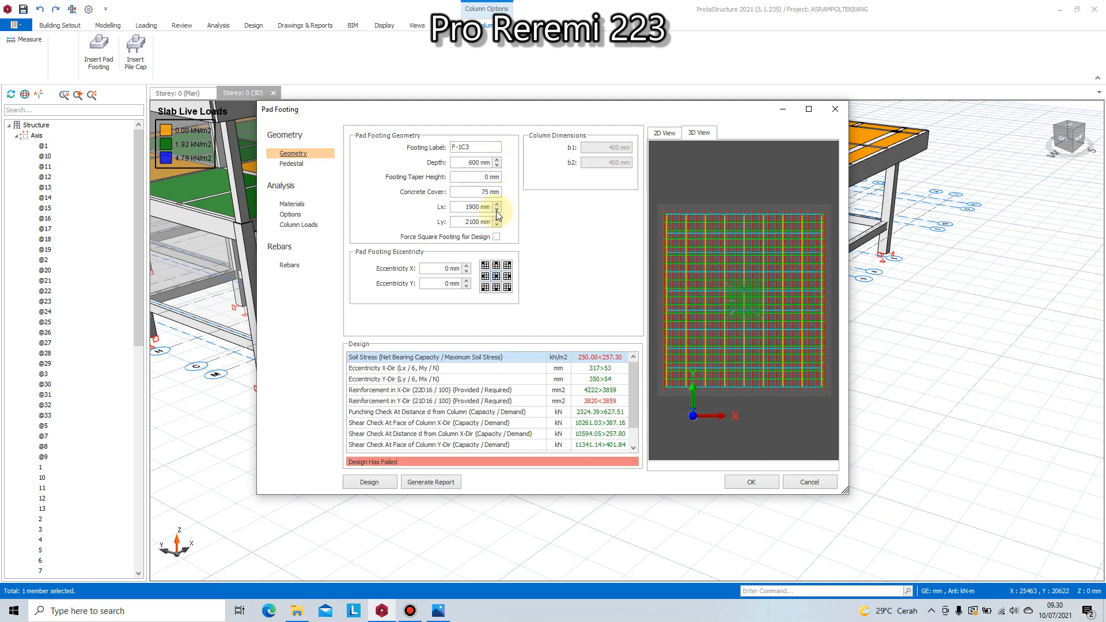
left_click(497, 225)
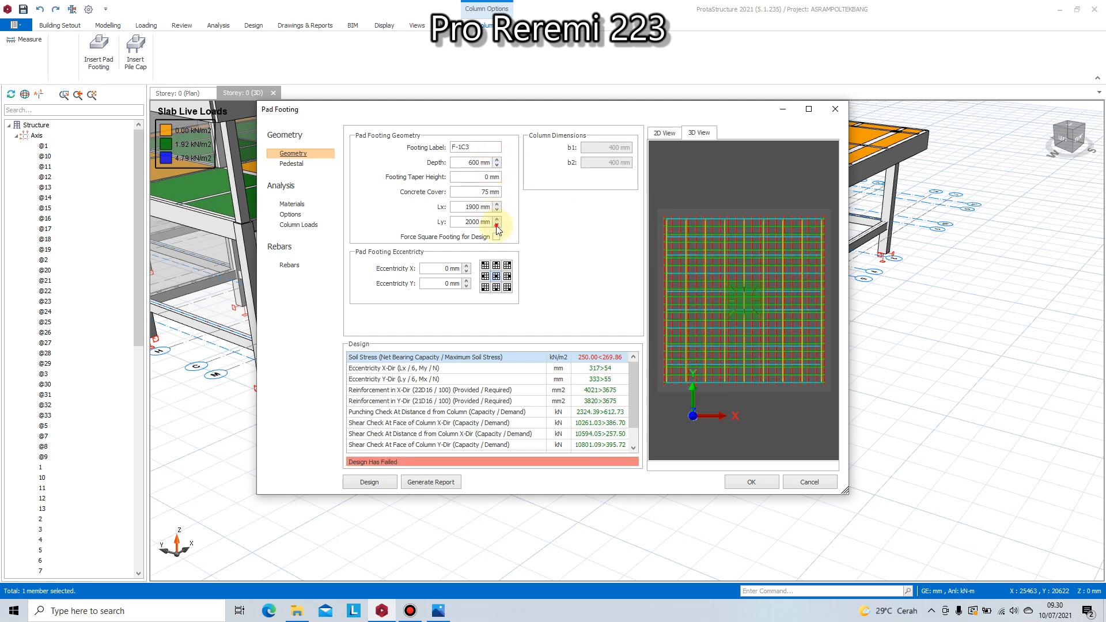
left_click(496, 226)
left_click(497, 225)
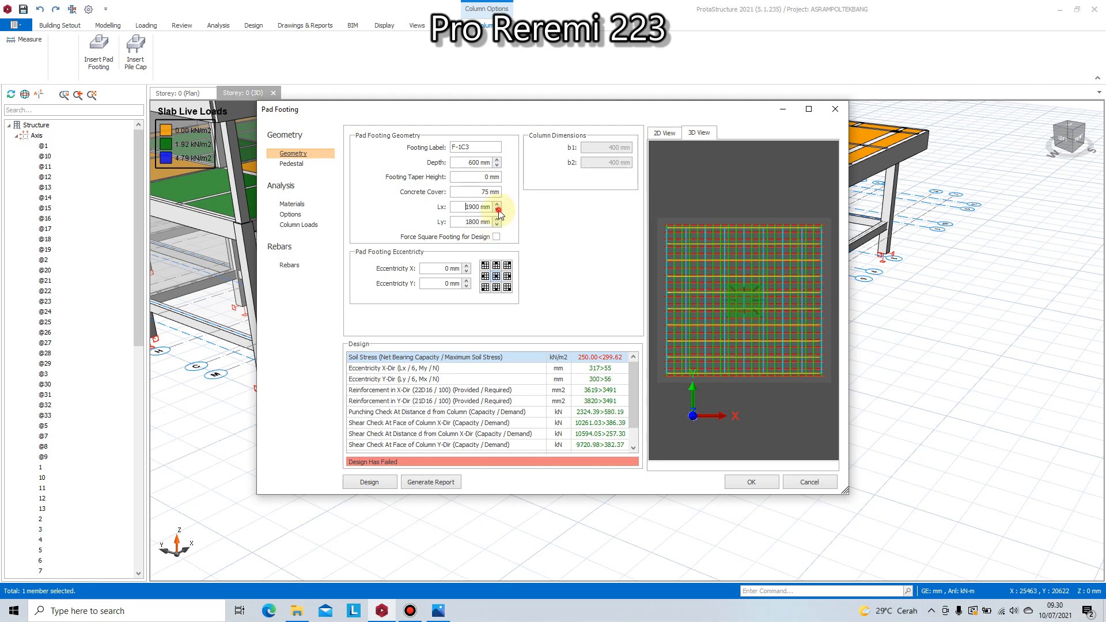
left_click(496, 210)
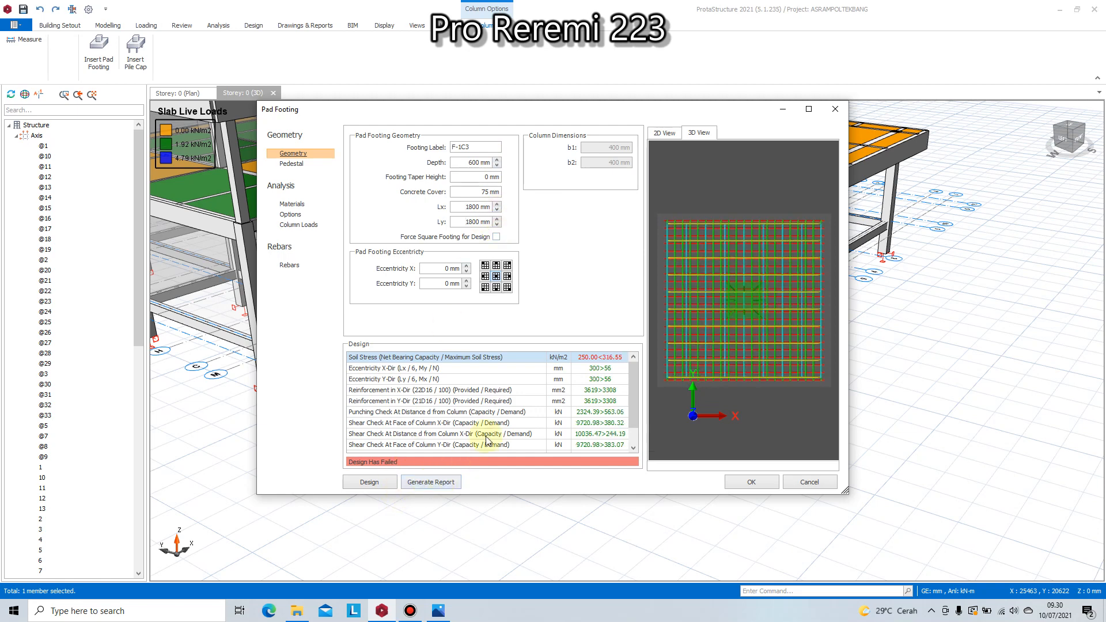
scroll(487, 440, "down", 1)
scroll(489, 438, "up", 1)
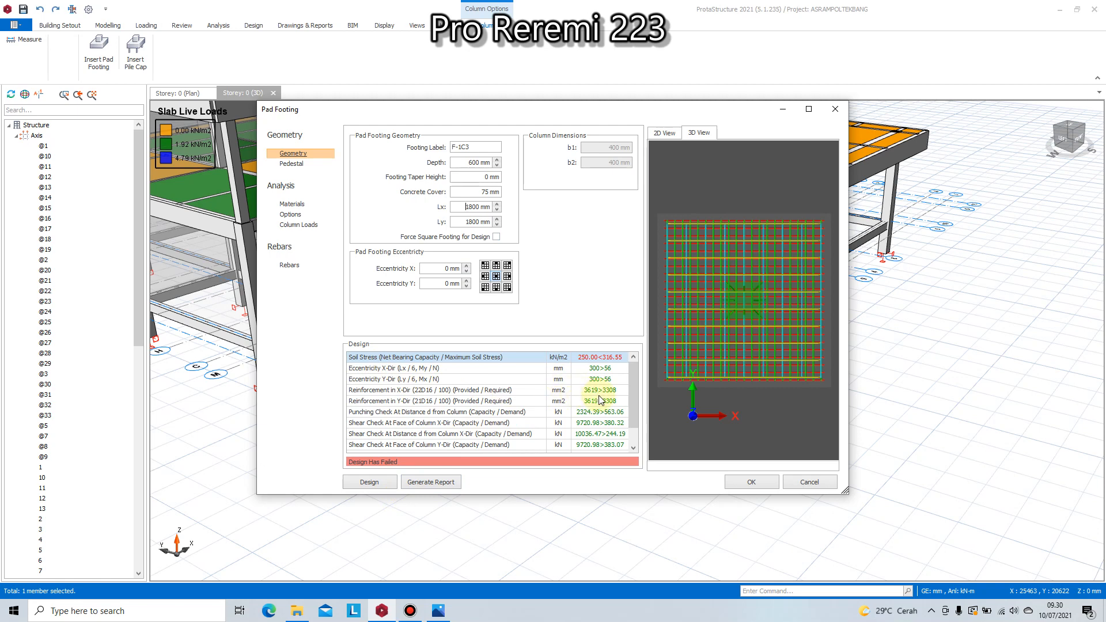
- Review the pedestal, material and geometry settings of the 1C3 footing
left_click(292, 164)
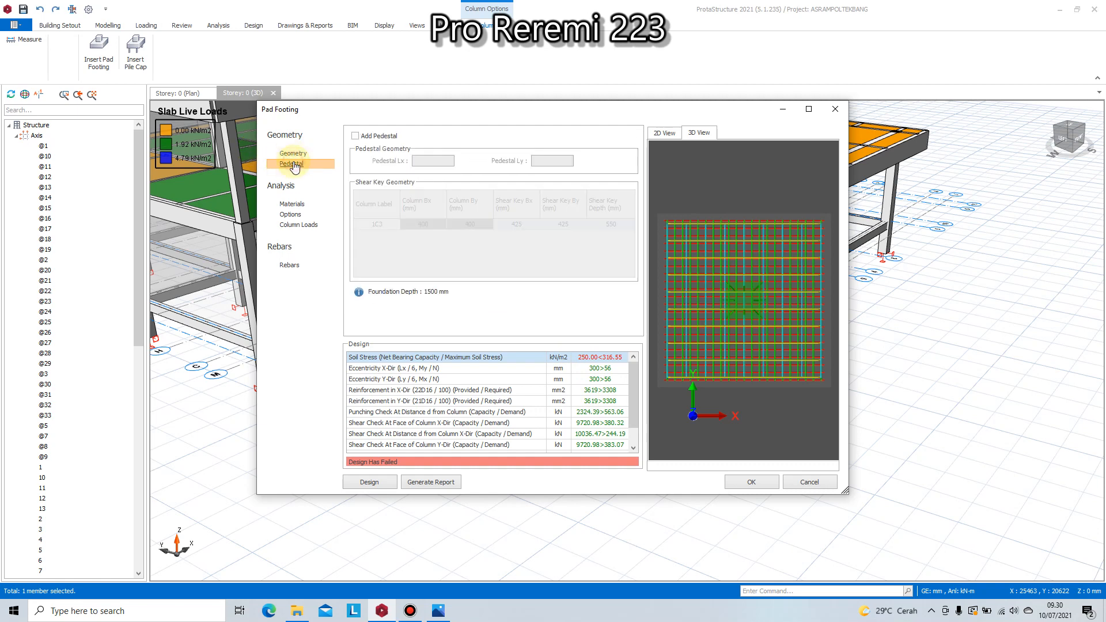
left_click(291, 205)
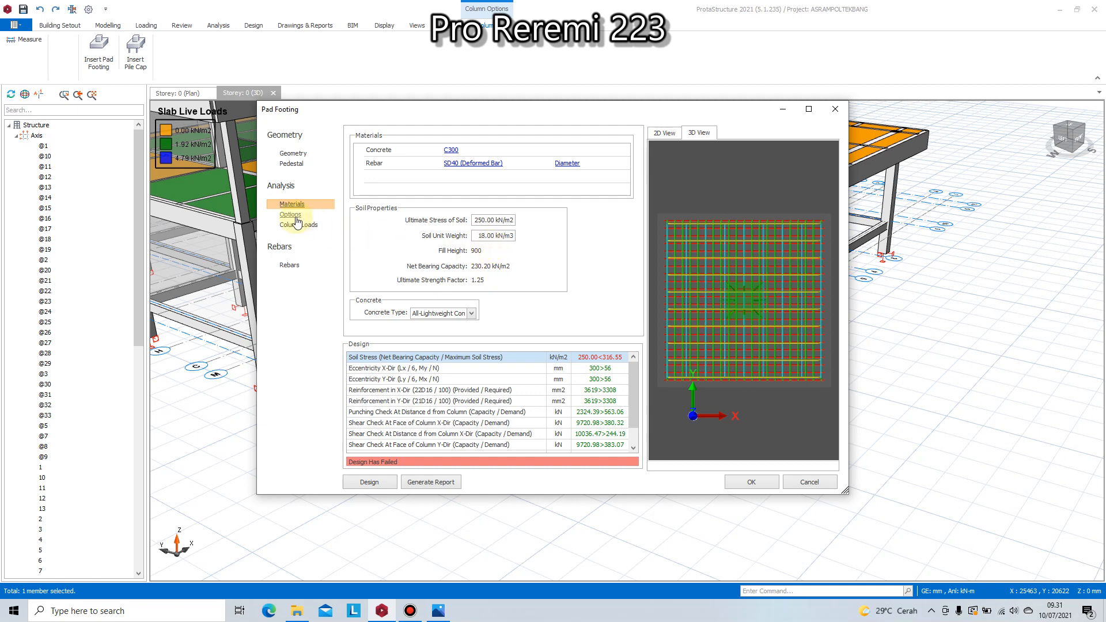
left_click(304, 154)
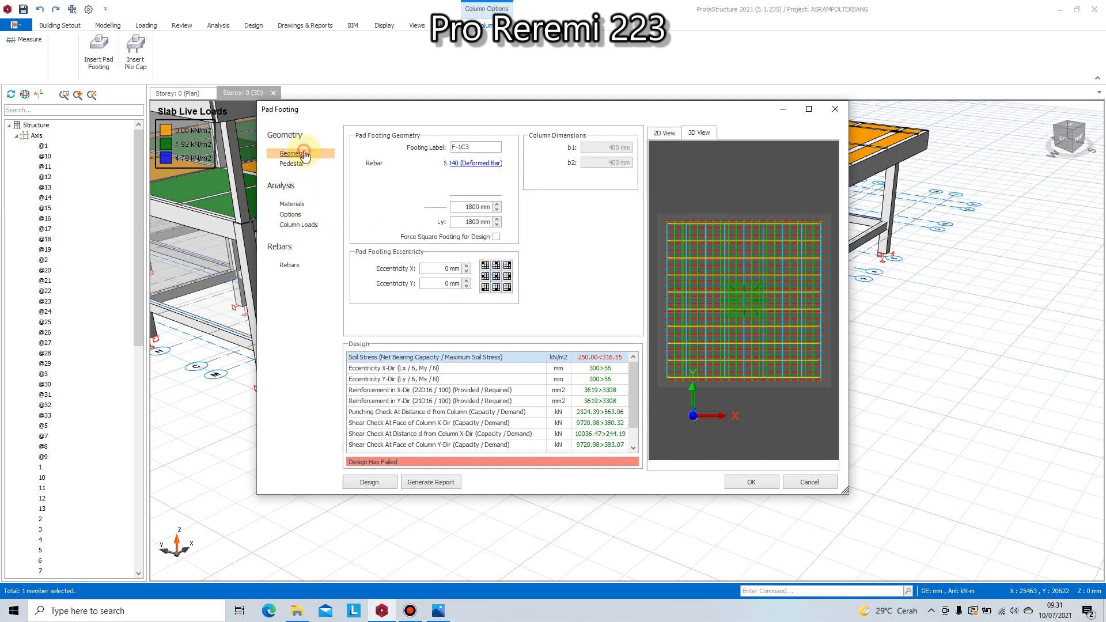
left_click(299, 165)
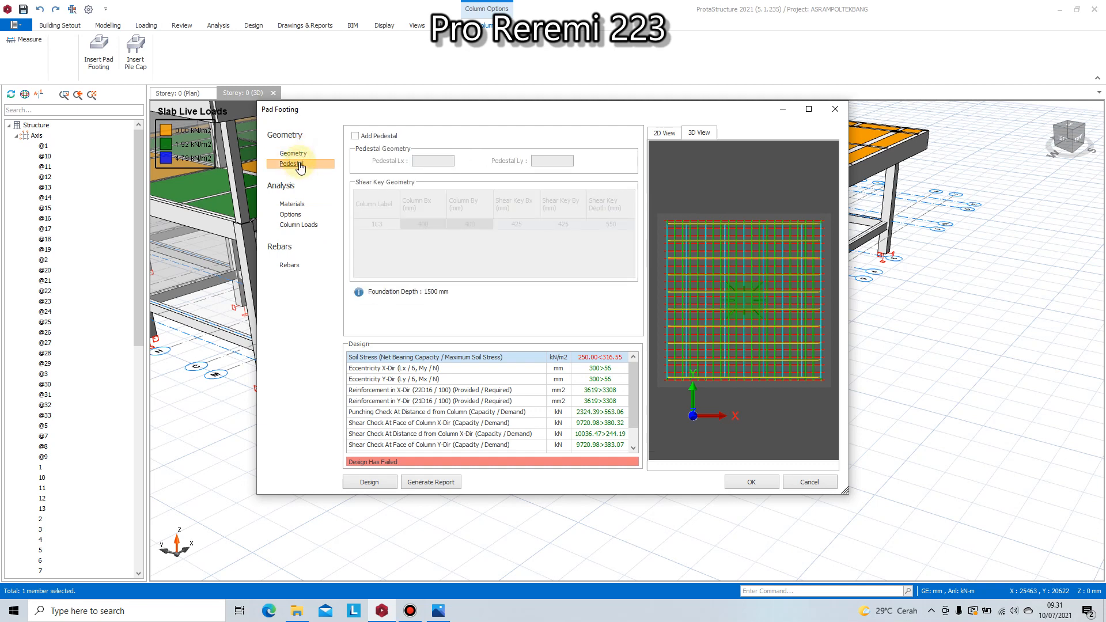
- Redesign the 1C3 footing with an ultimate soil stress of 350 kN/m2 and set its Lx to 1800 mm
left_click(292, 205)
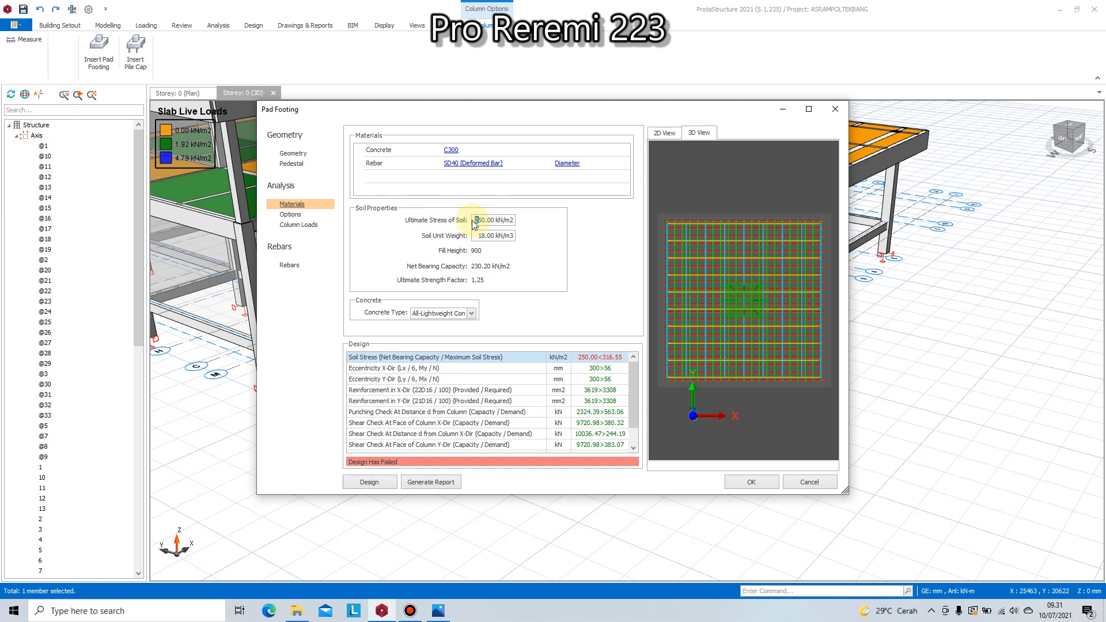
type("3")
left_click(369, 482)
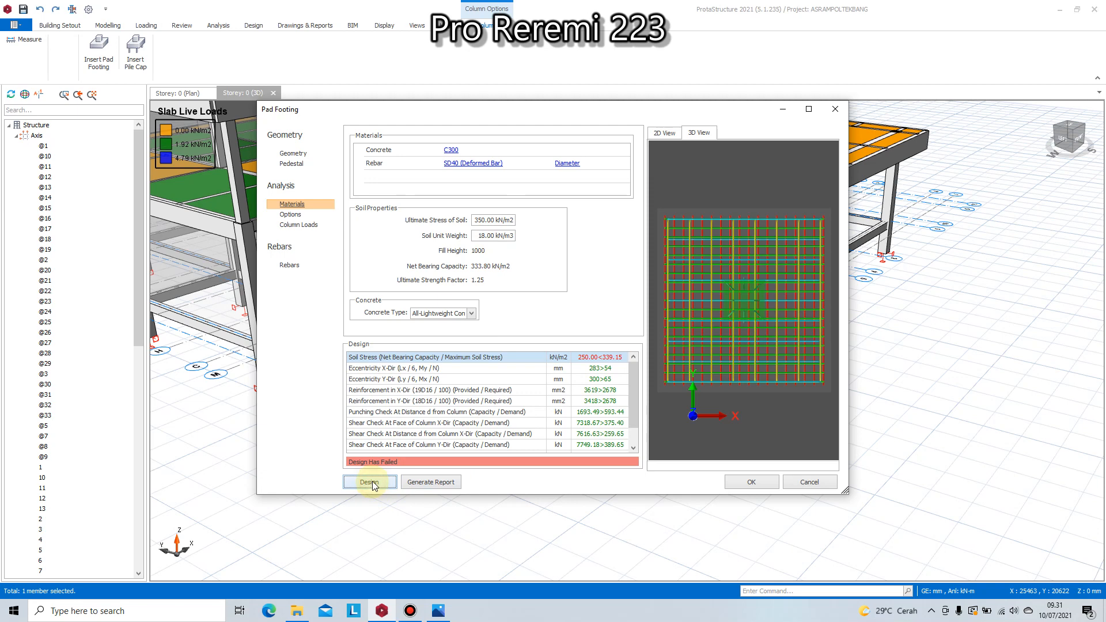
left_click(294, 153)
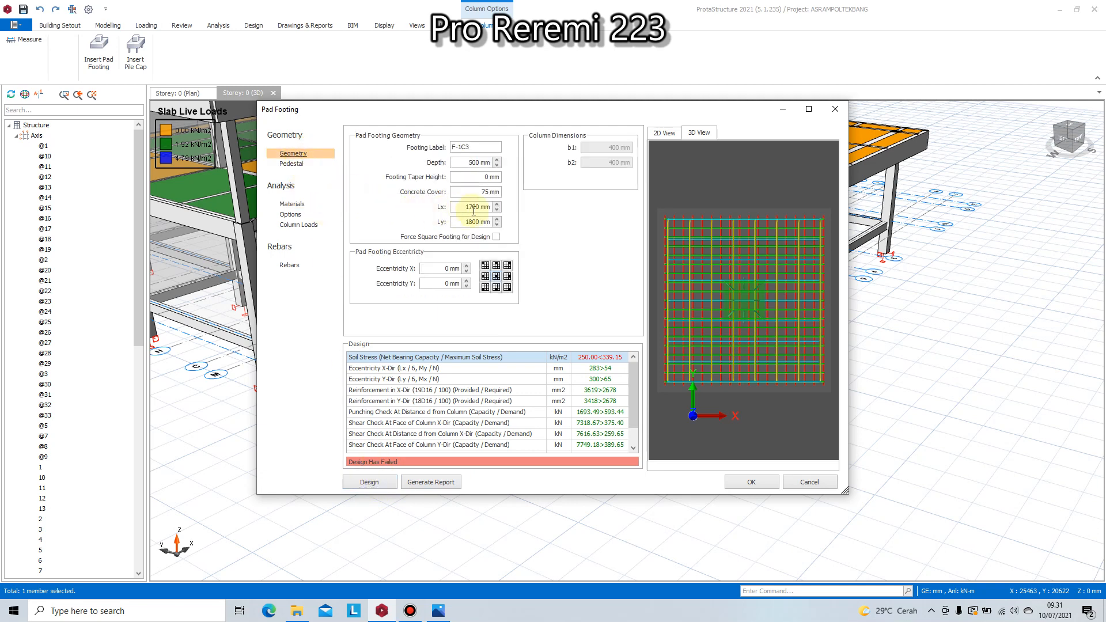
left_click(496, 203)
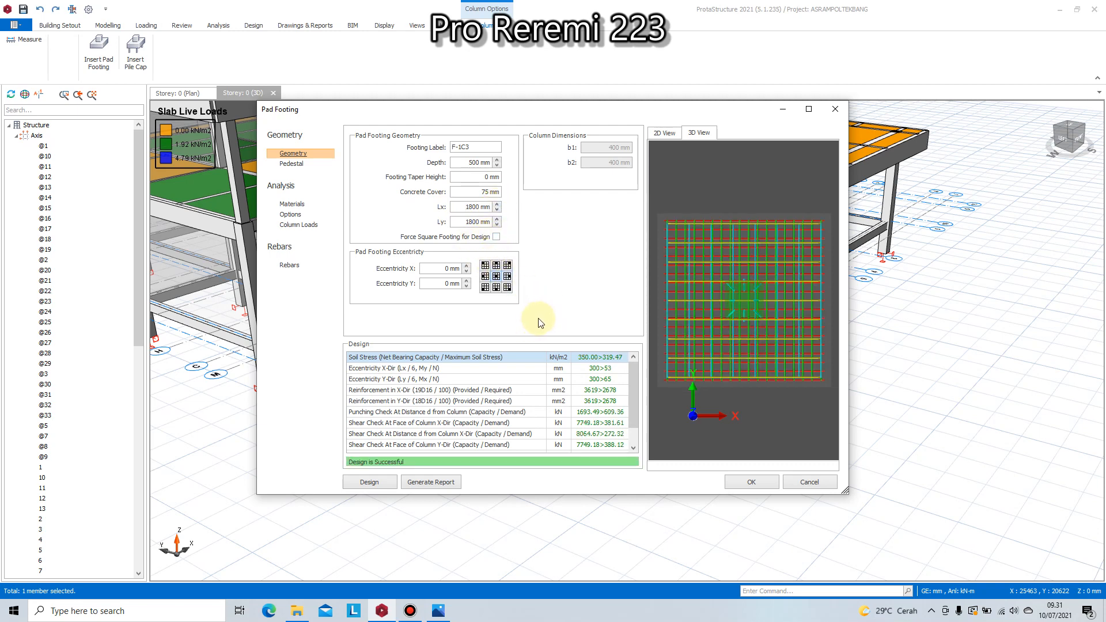
- Review the 1C3 footing's column loads, options and materials, and discard the footing
left_click(295, 225)
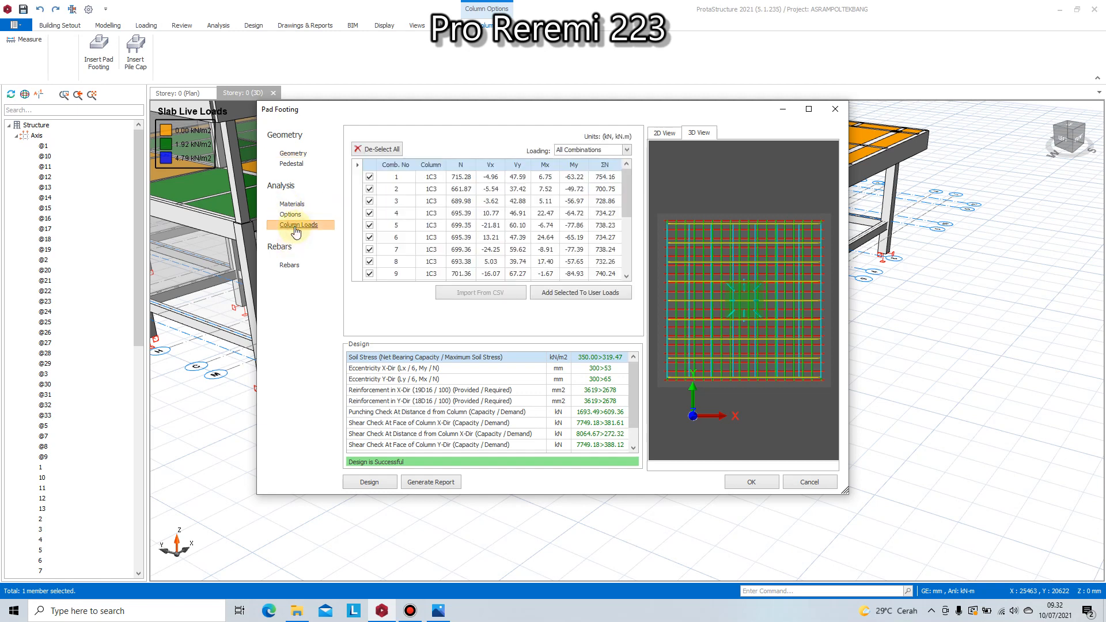
left_click(291, 215)
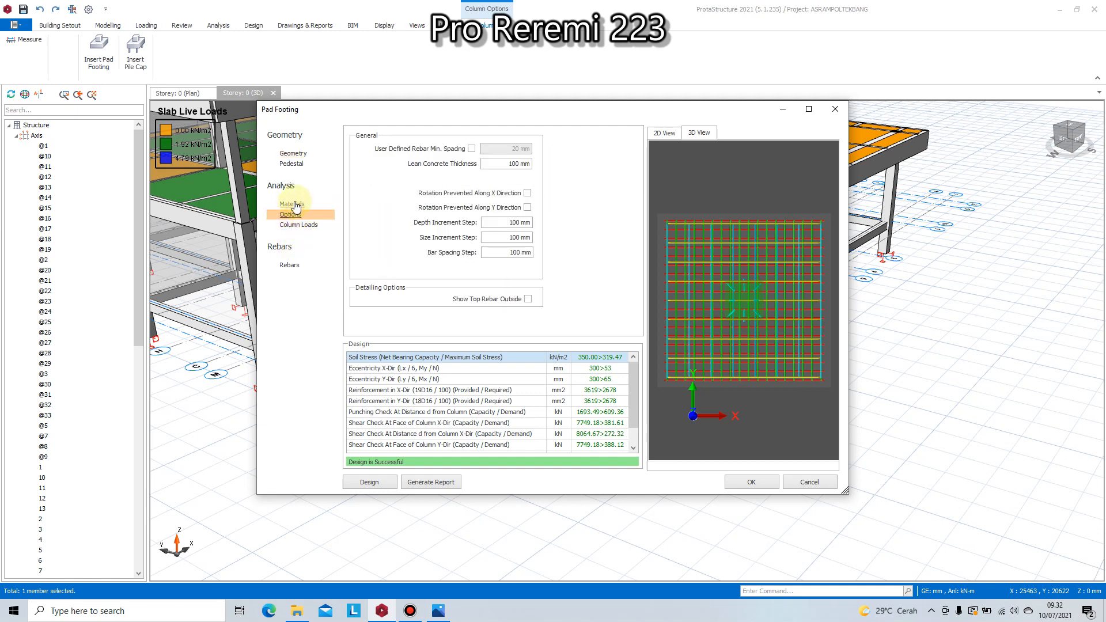
left_click(294, 205)
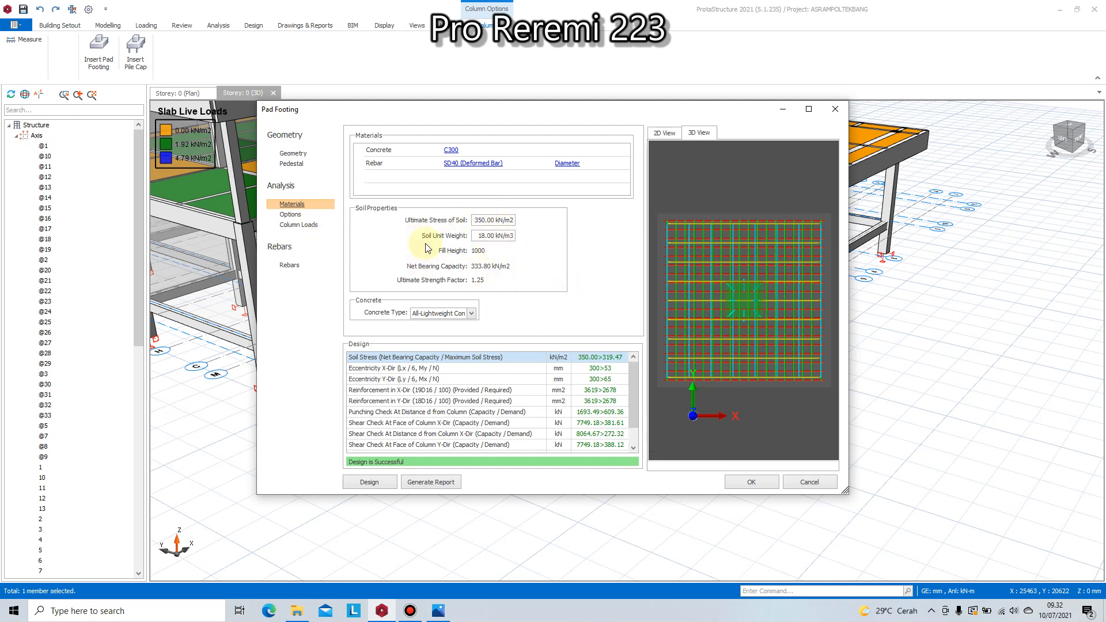
left_click(810, 482)
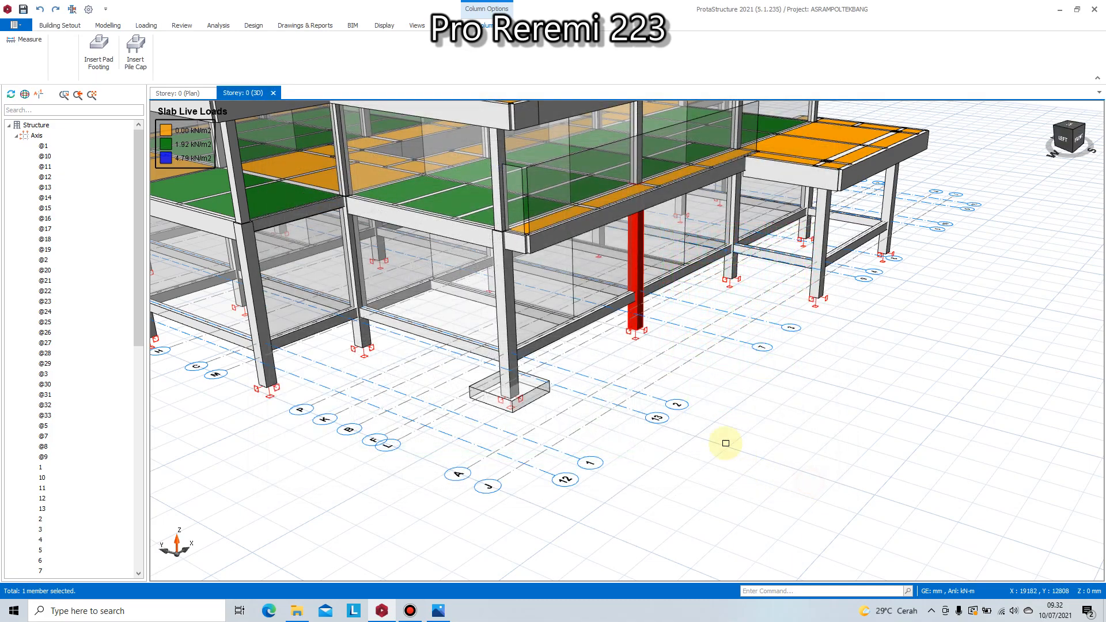
- Clear the column selection and examine the existing pad footing under the corner column from several angles
scroll(727, 426, "down", 3)
mouse_move(730, 406)
middle_mouse_down()
mouse_move(770, 400)
mouse_move(716, 395)
mouse_move(722, 404)
middle_mouse_up()
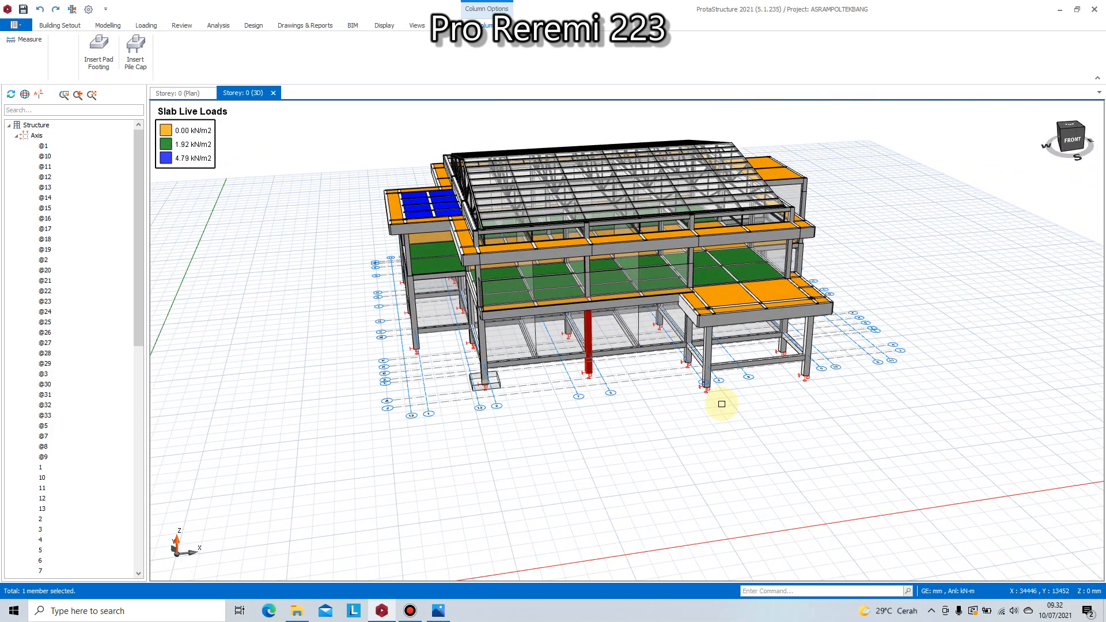
key("Escape")
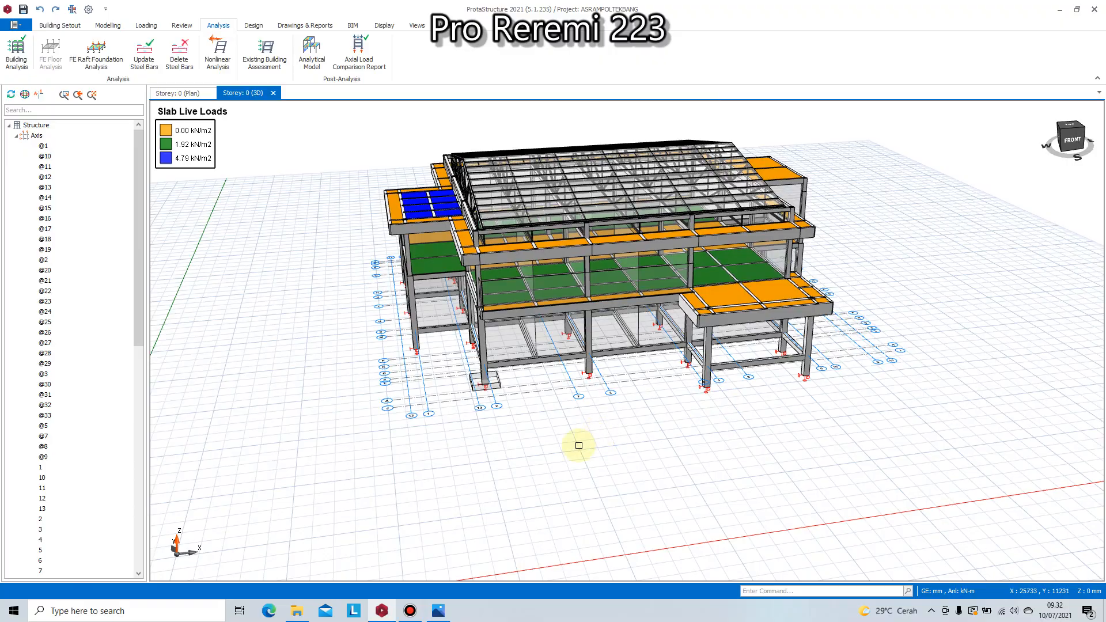
middle_click_drag(577, 444, 612, 441)
scroll(655, 321, "up", 6)
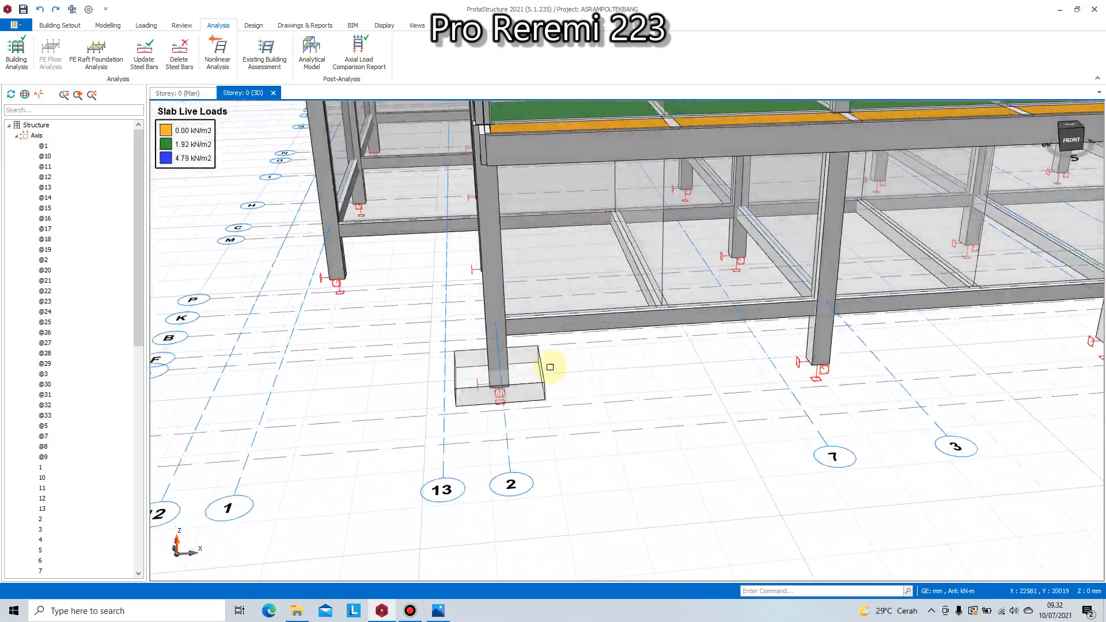
scroll(550, 367, "down", 6)
middle_click_drag(582, 365, 770, 370)
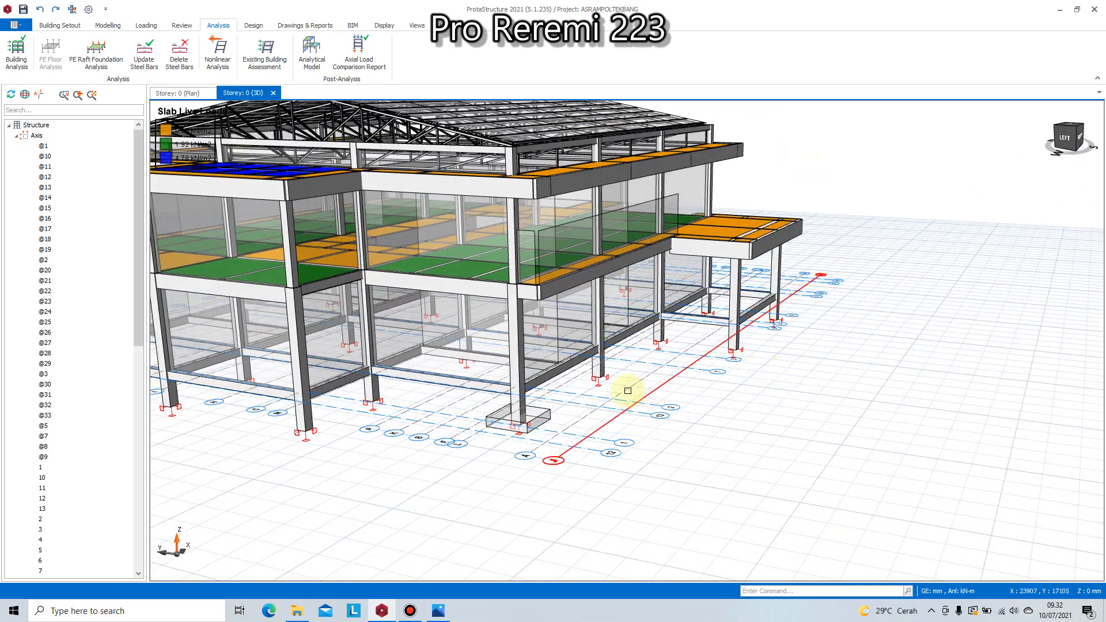
scroll(588, 365, "up", 5)
- Open a new pad footing for column 1C4, inspect its 3D and 2D views, and discard it
left_click(588, 365)
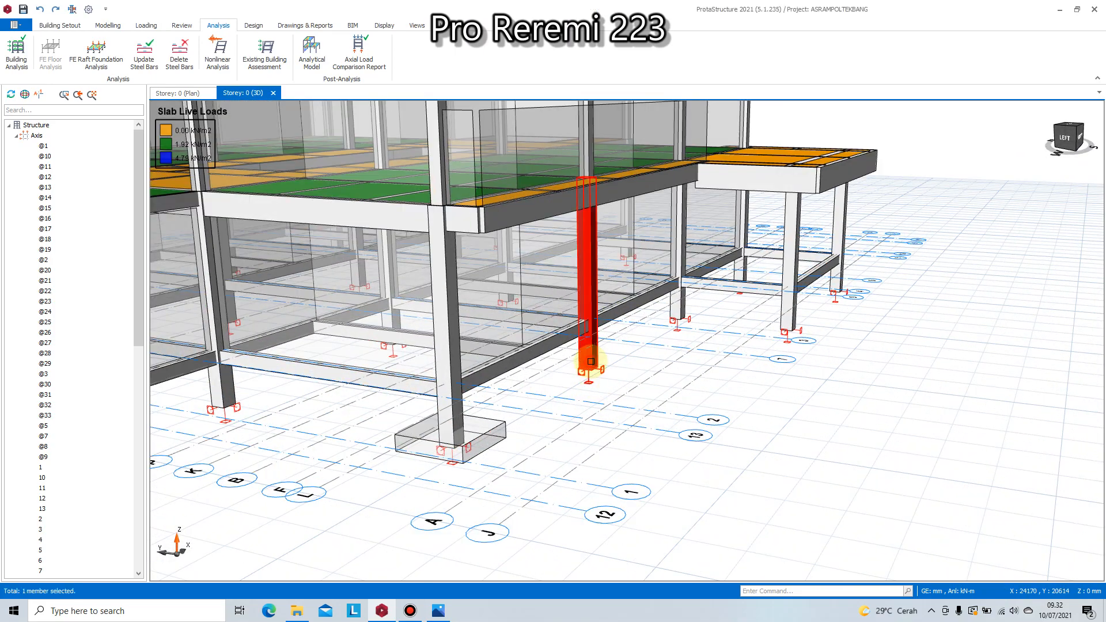
left_click(675, 312)
right_click(676, 311)
left_click(708, 318)
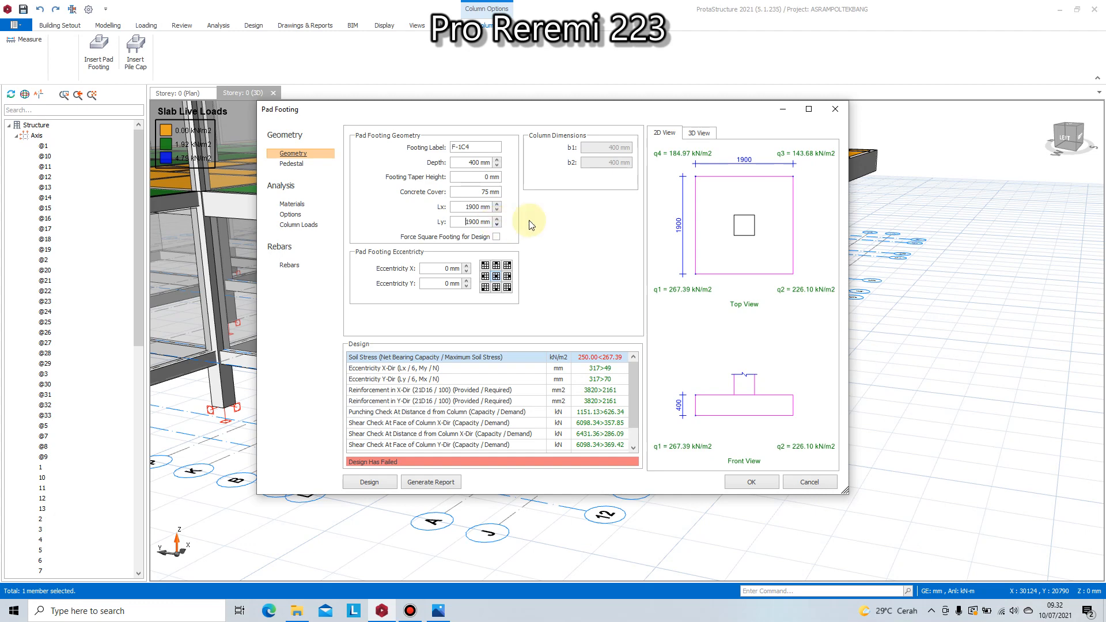
left_click(697, 133)
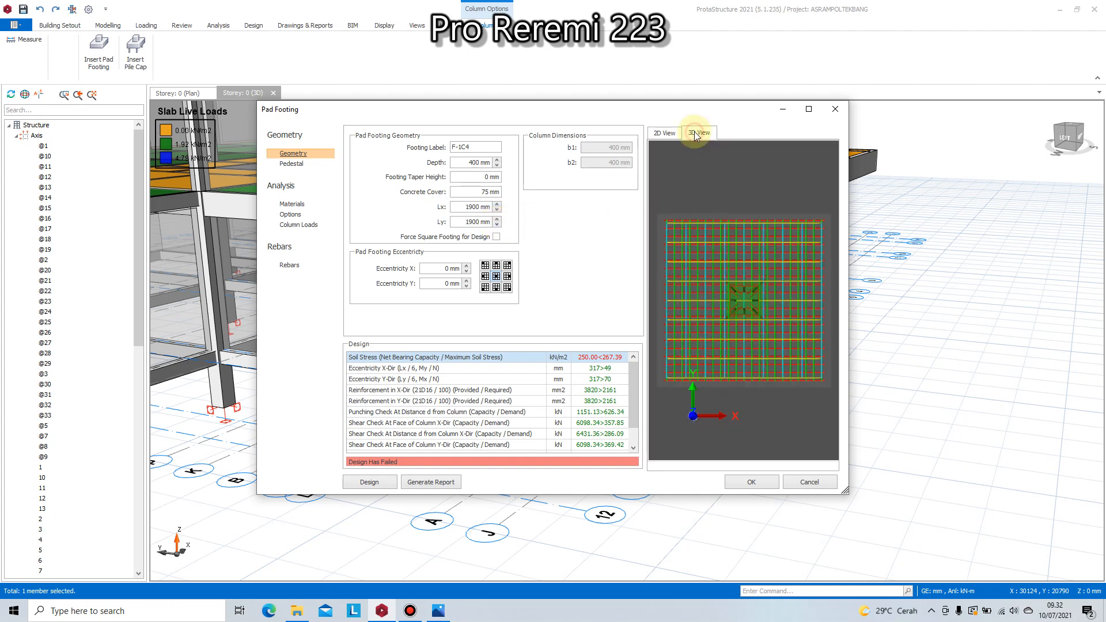
left_click(663, 133)
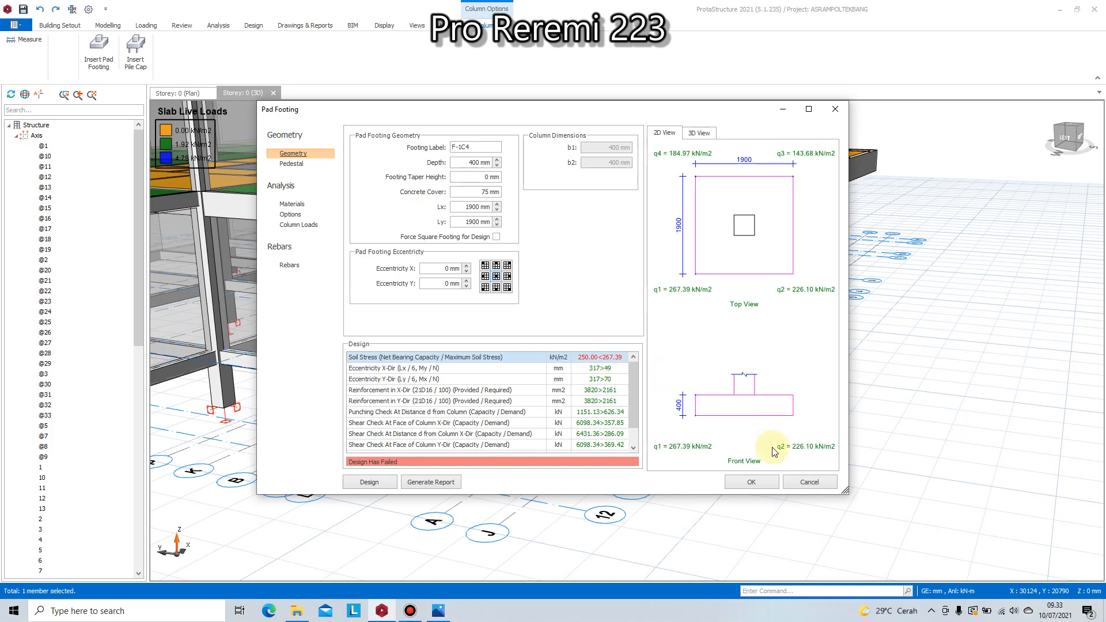
left_click(806, 482)
- Delete the existing pad footing under the building's corner column
scroll(687, 415, "down", 5)
middle_click_drag(829, 378, 885, 362)
left_click(829, 395)
scroll(738, 415, "up", 3)
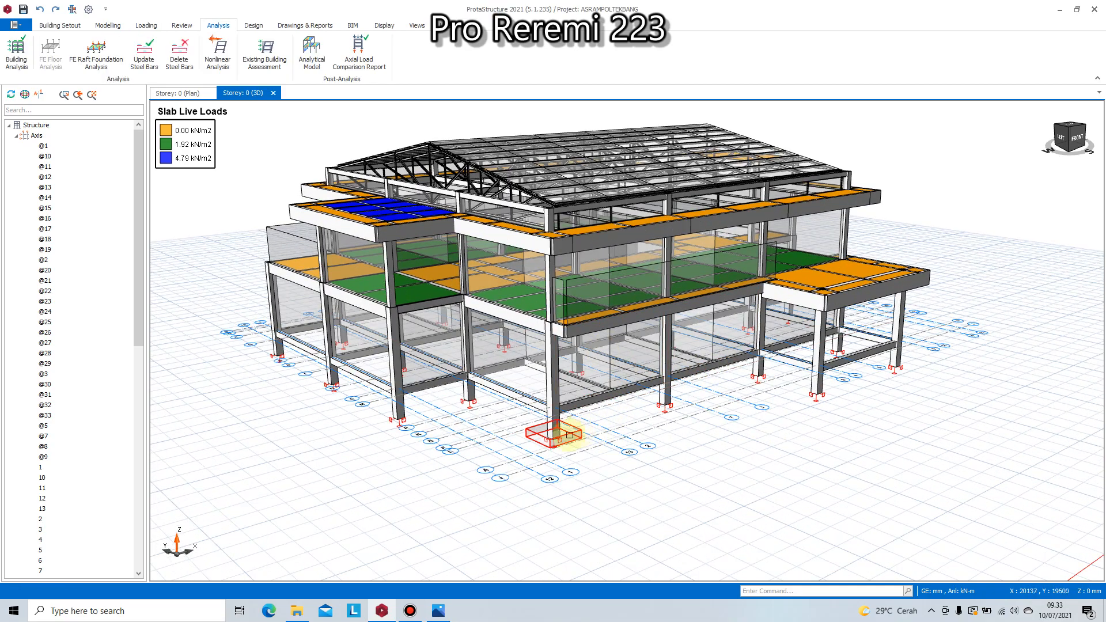
scroll(556, 441, "up", 5)
left_click(479, 410)
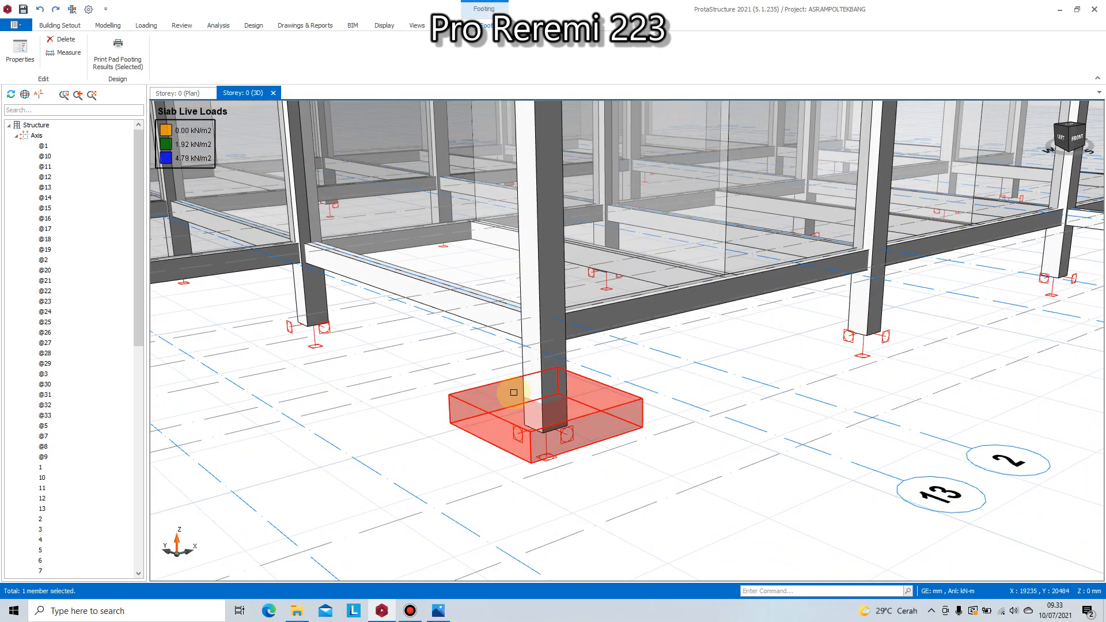
key("Delete")
scroll(611, 454, "down", 5)
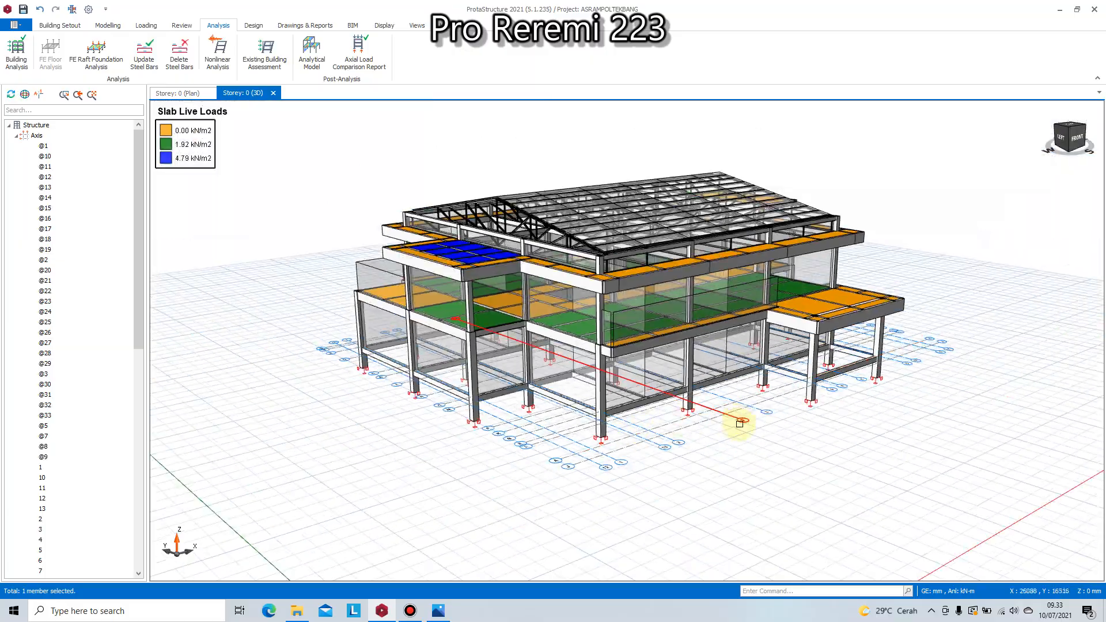
mouse_move(736, 420)
middle_mouse_down()
mouse_move(699, 417)
mouse_move(694, 436)
mouse_move(755, 420)
mouse_move(762, 434)
mouse_move(751, 401)
mouse_move(739, 423)
middle_mouse_up()
scroll(752, 399, "up", 2)
scroll(735, 414, "down", 2)
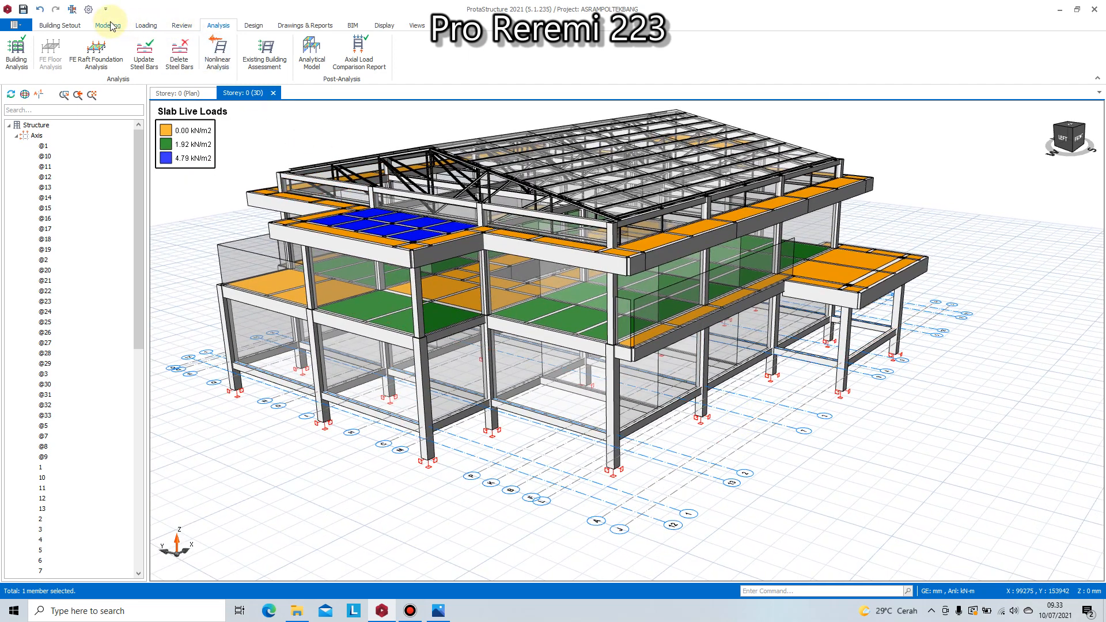
- Open the reinforced concrete column design table and review the design status and steel bars across all storeys
left_click(252, 27)
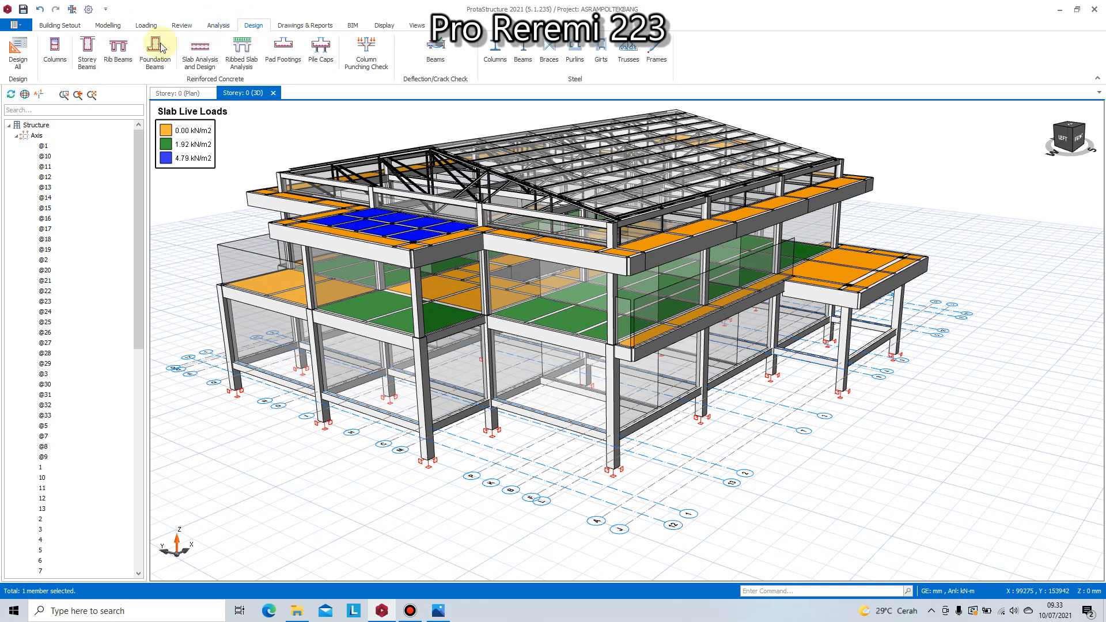
left_click(15, 50)
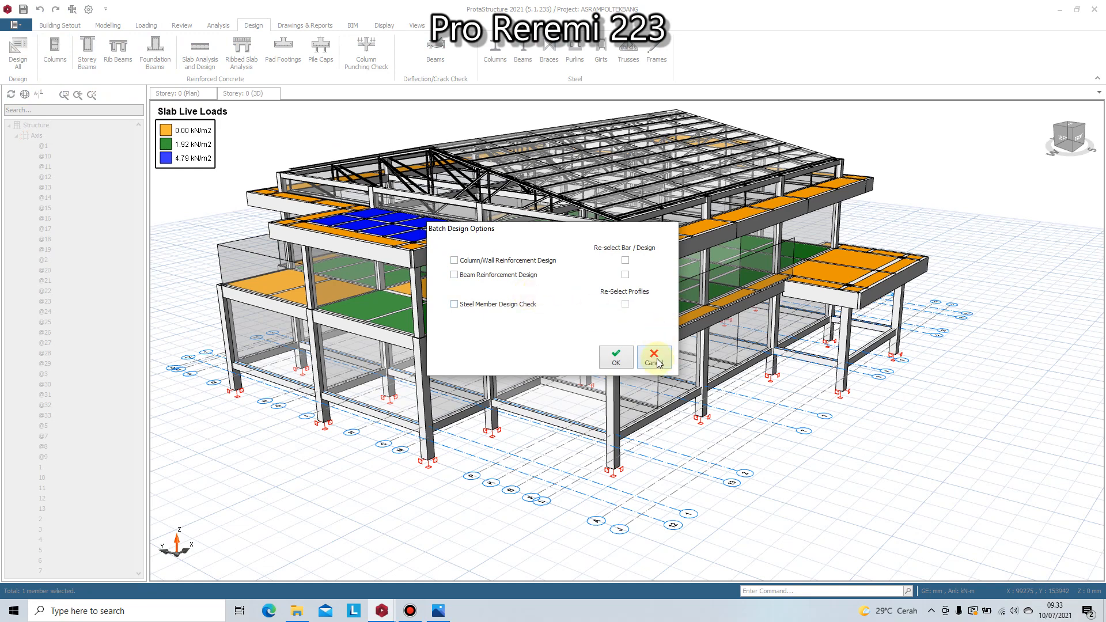
left_click(658, 363)
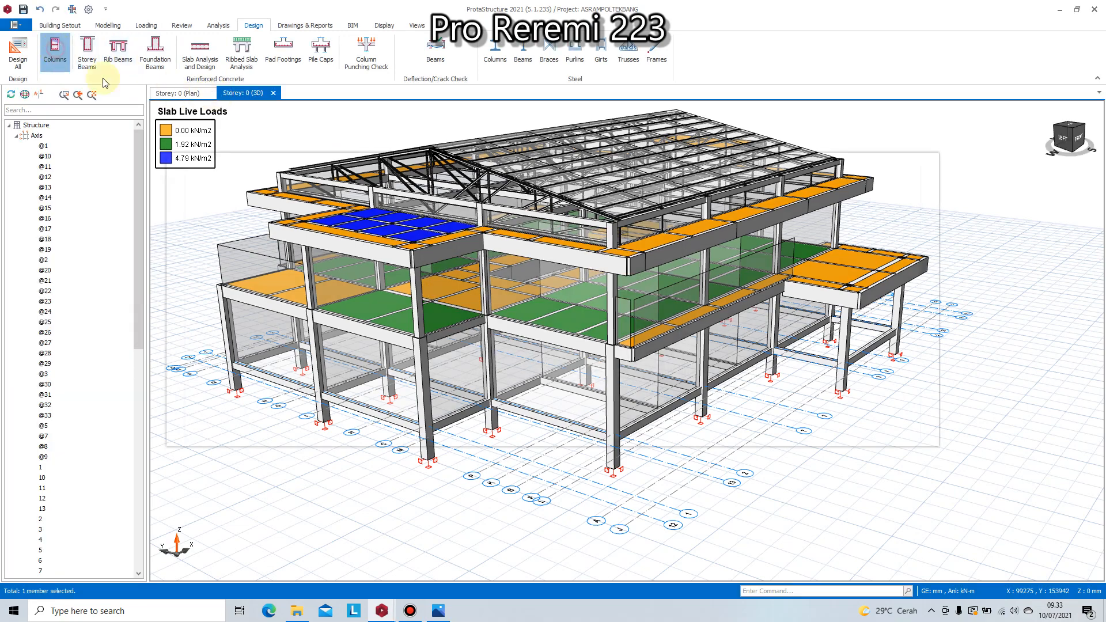
scroll(735, 345, "down", 10)
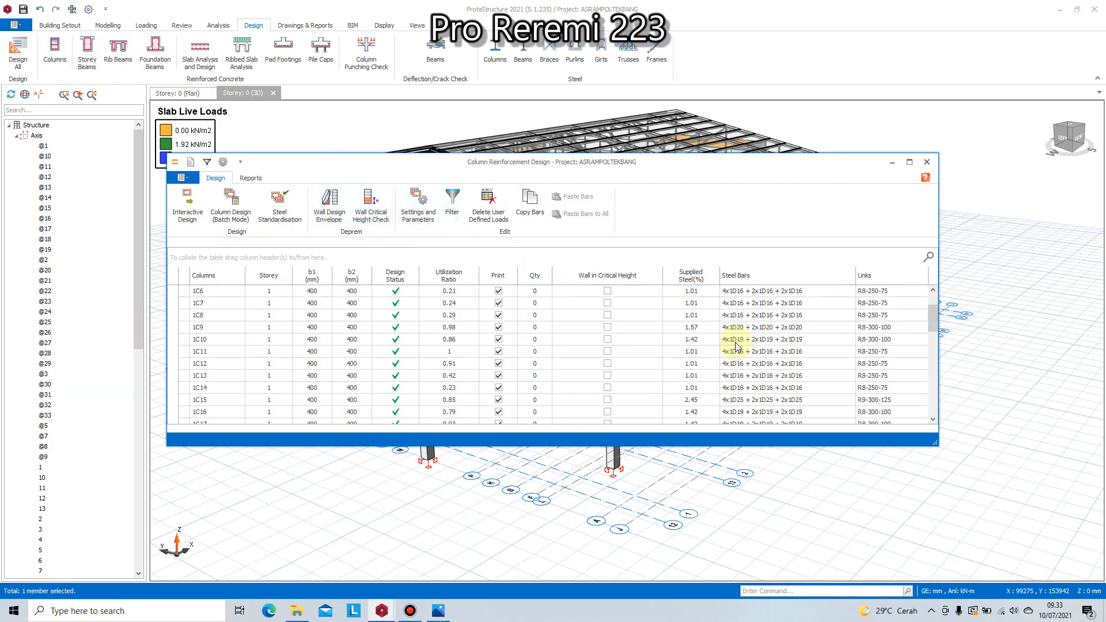
scroll(735, 345, "up", 6)
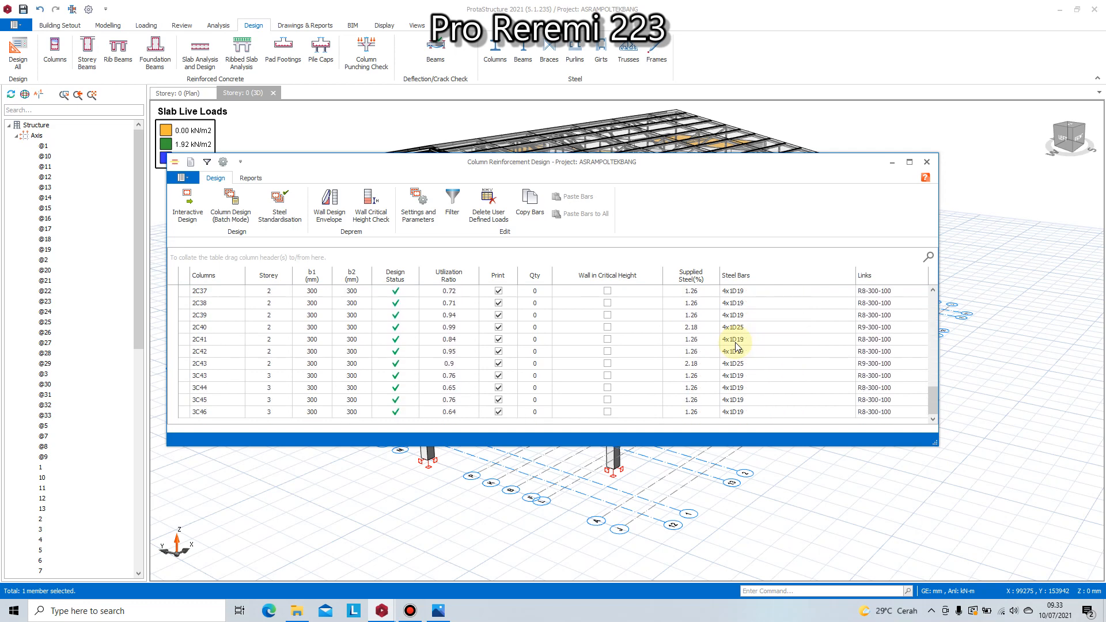
scroll(740, 351, "up", 4)
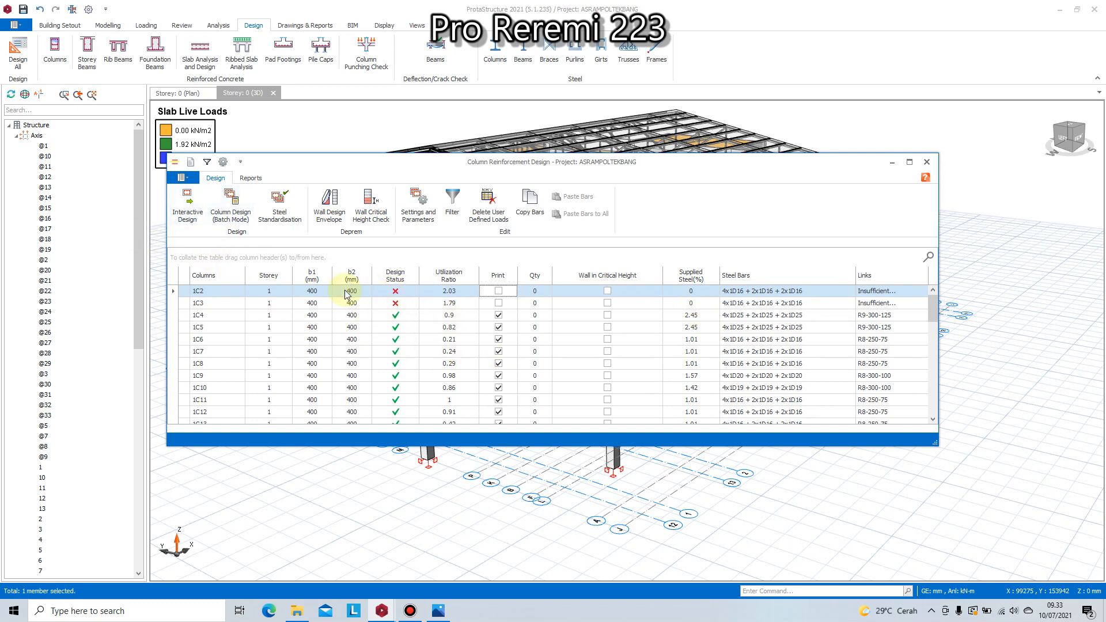
- Run the interactive reinforcement design of column 1C4 with its marked load combinations selected as user defined
left_click(353, 316)
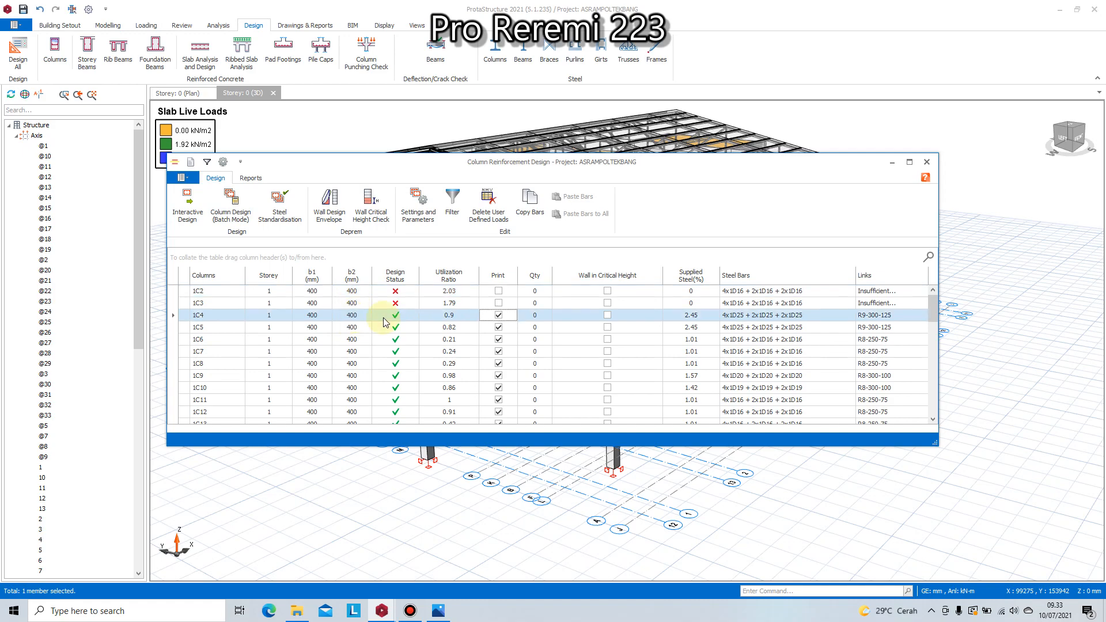
double_click(314, 316)
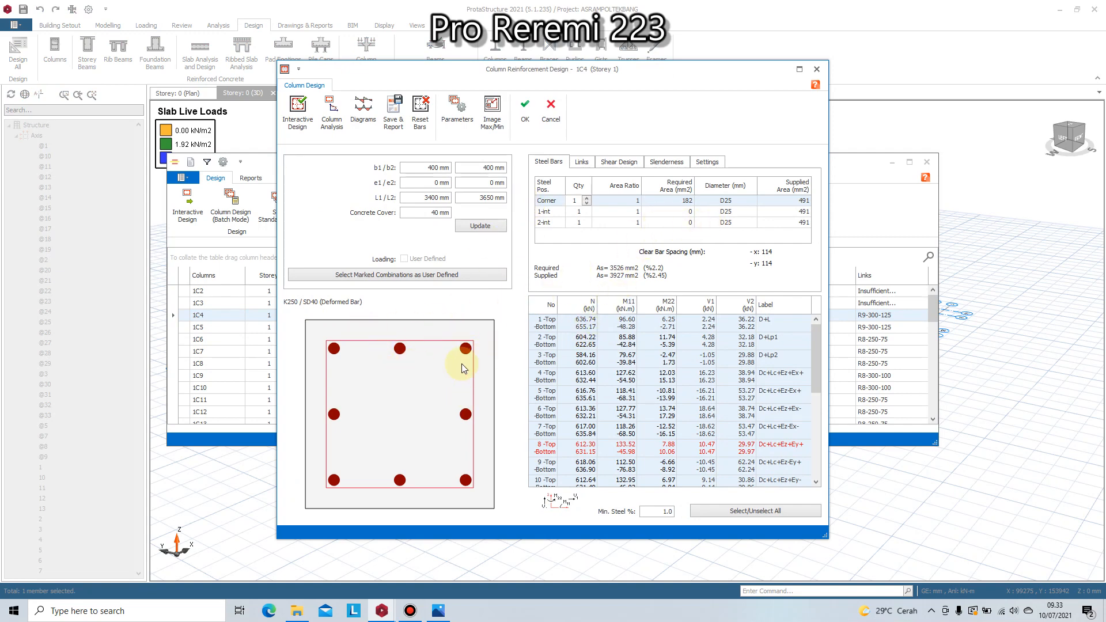
left_click_drag(633, 69, 648, 20)
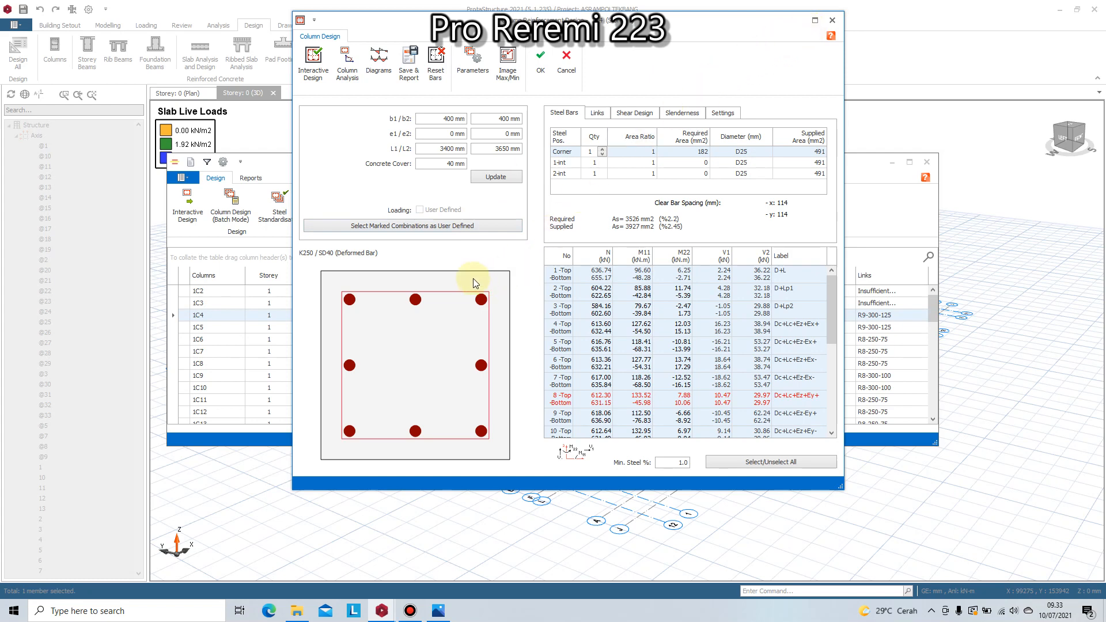
left_click(456, 227)
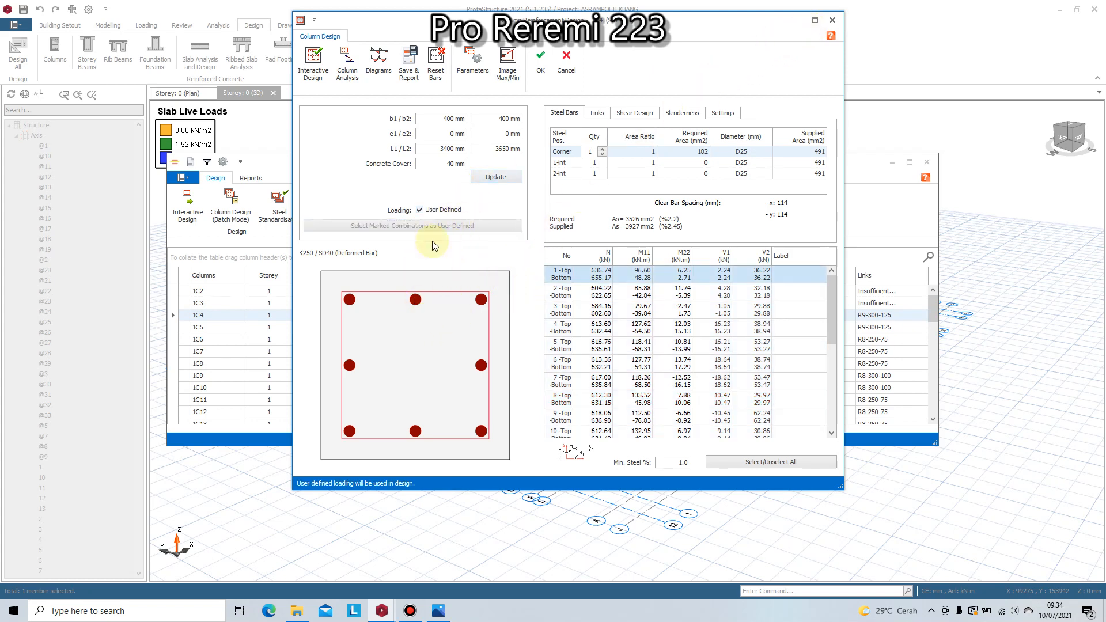
left_click(313, 64)
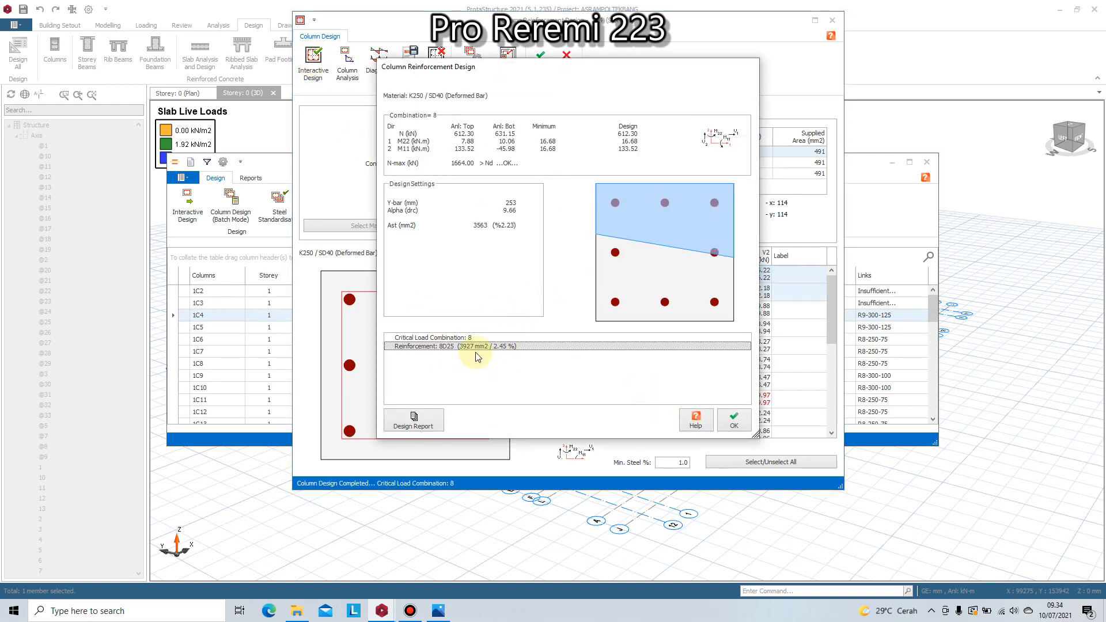
left_click(739, 423)
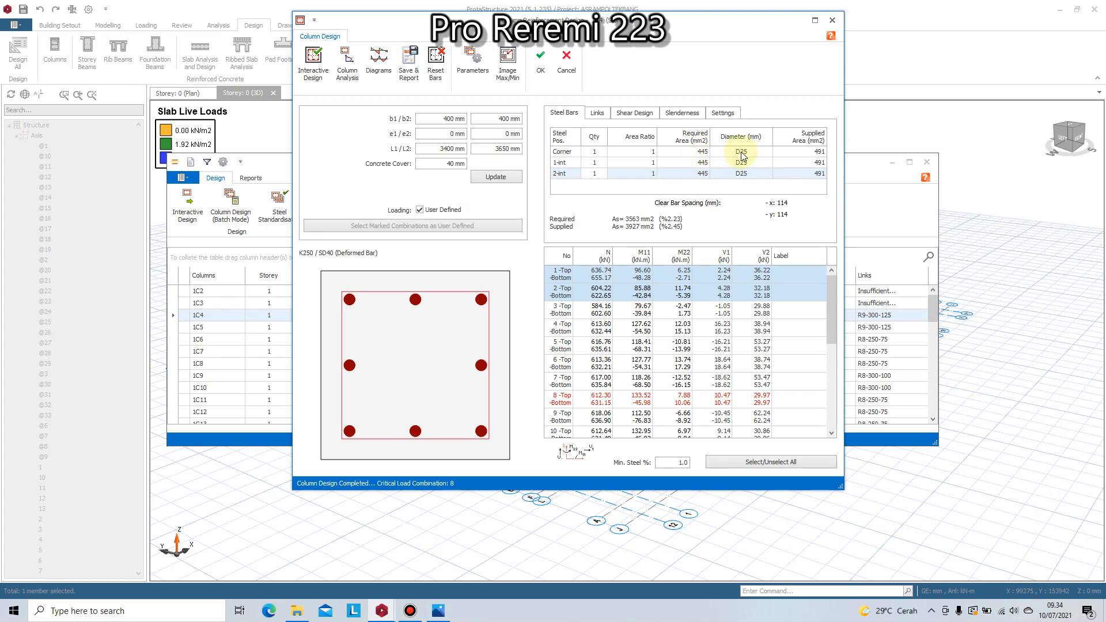
- Check column 1C4's shear design and set the quantity of its 1-int and 2-int steel bars to 2 each
left_click(620, 115)
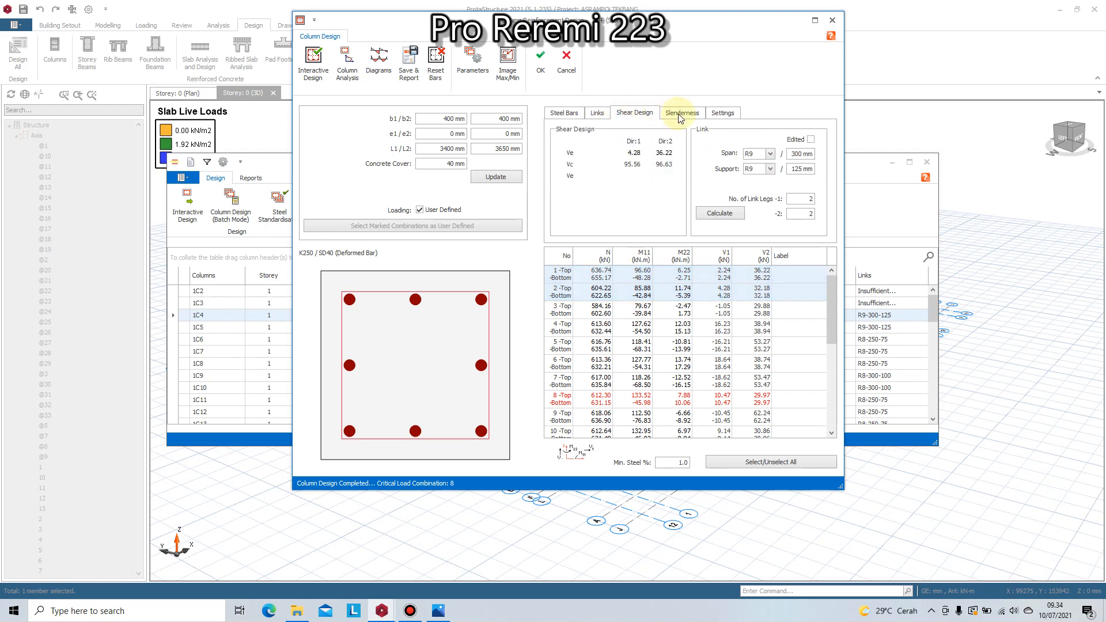
left_click(564, 113)
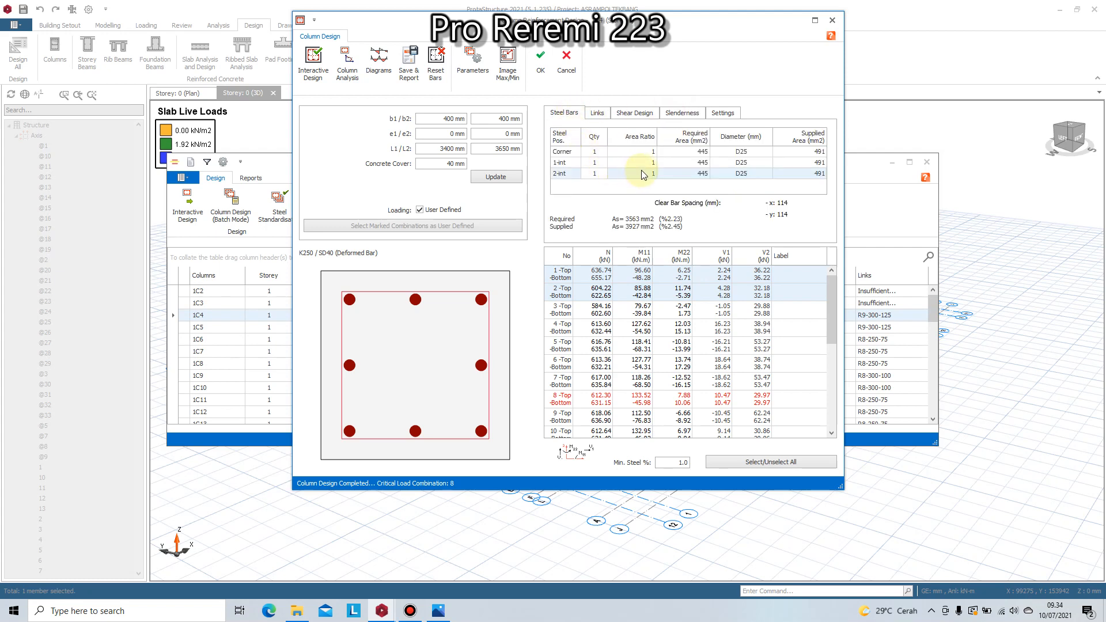
left_click(595, 163)
left_click(602, 173)
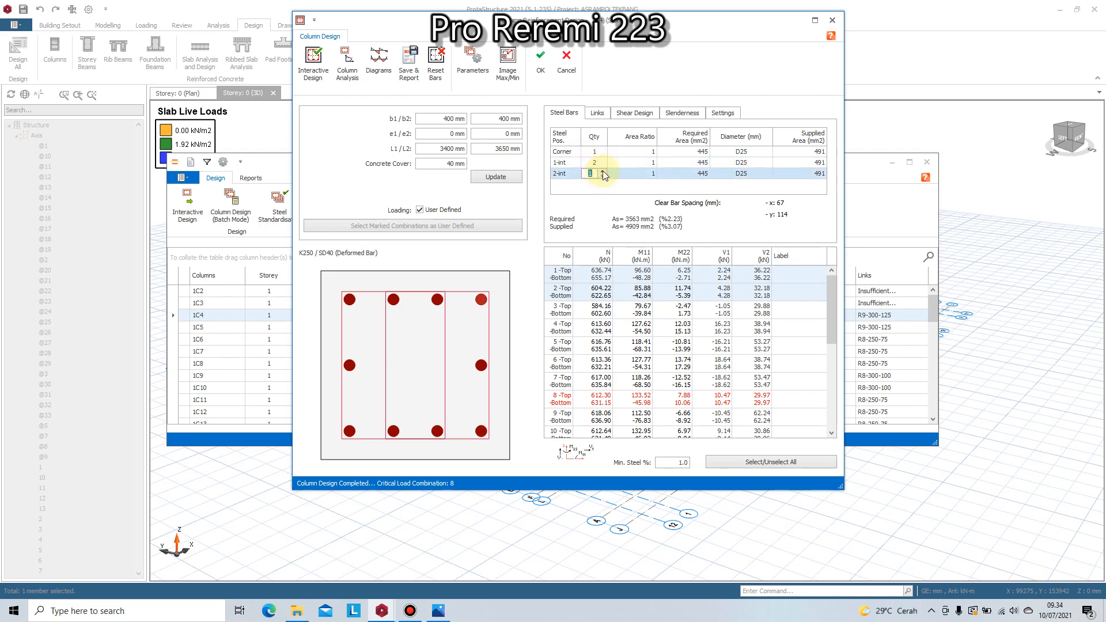
left_click(629, 172)
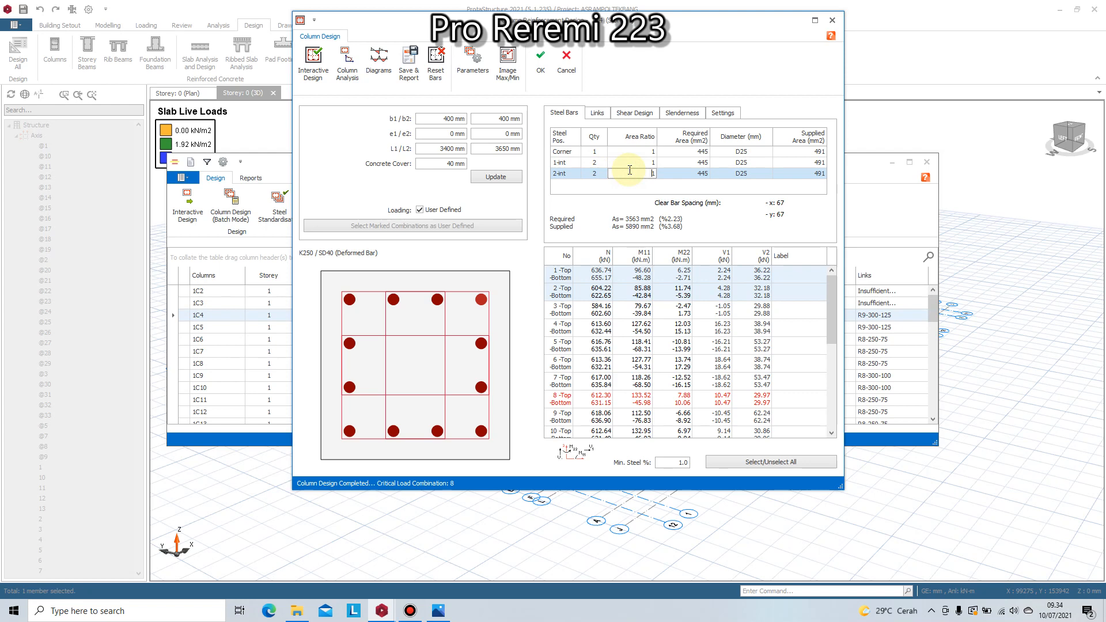
- Set the corner, 1-int and 2-int bar diameters of column 1C4 to D16 and accept the column design
left_click(757, 151)
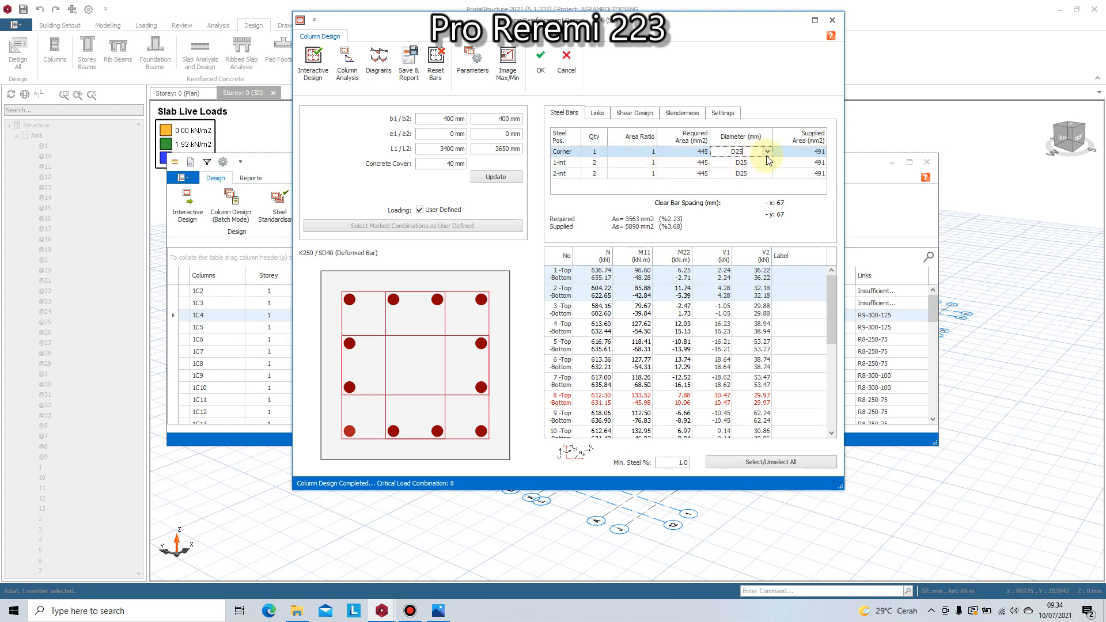
left_click(767, 154)
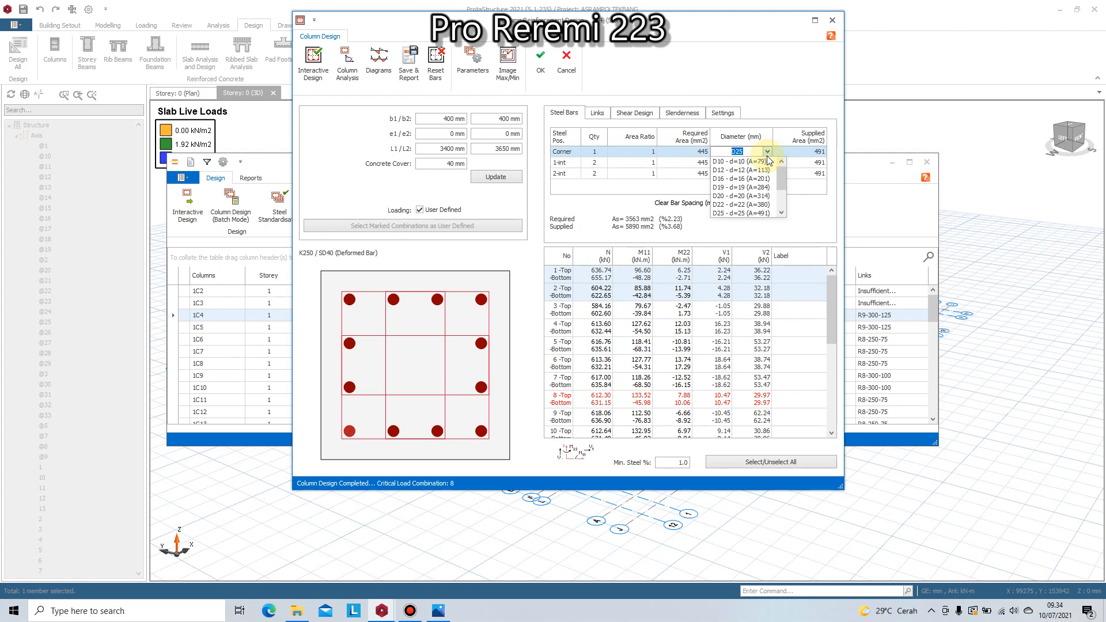
left_click(747, 181)
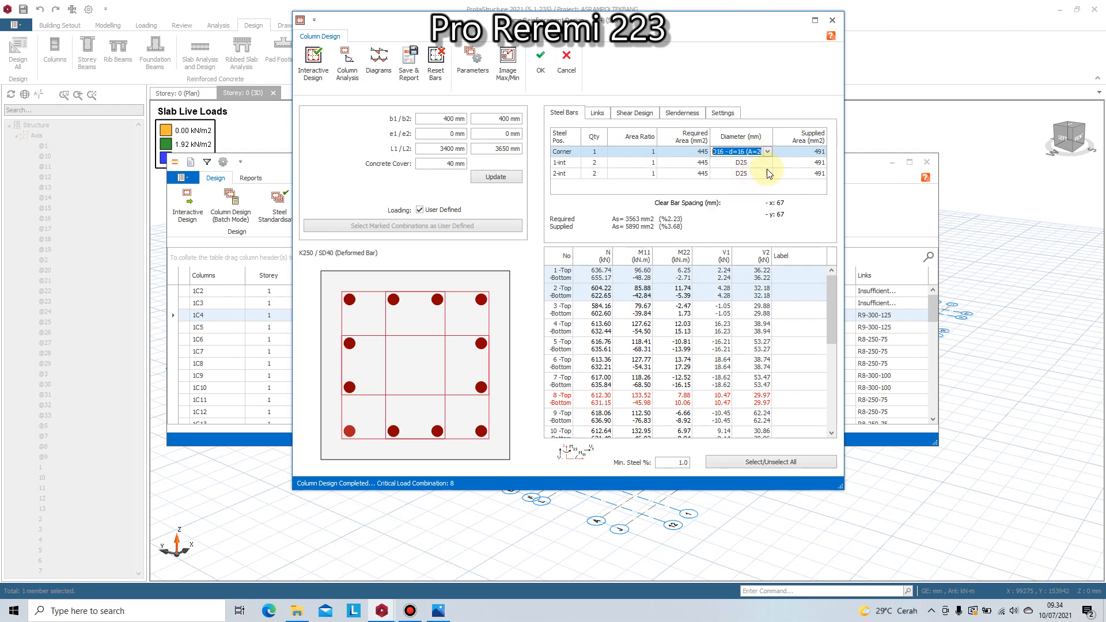
left_click(760, 163)
left_click(768, 163)
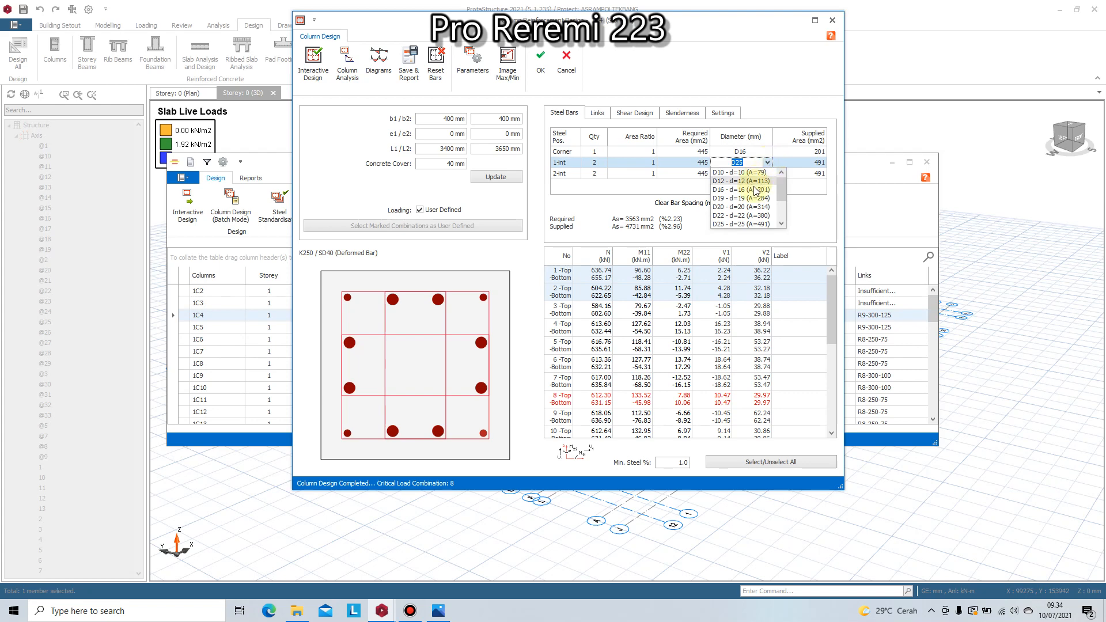
left_click(749, 191)
left_click(764, 175)
left_click(767, 174)
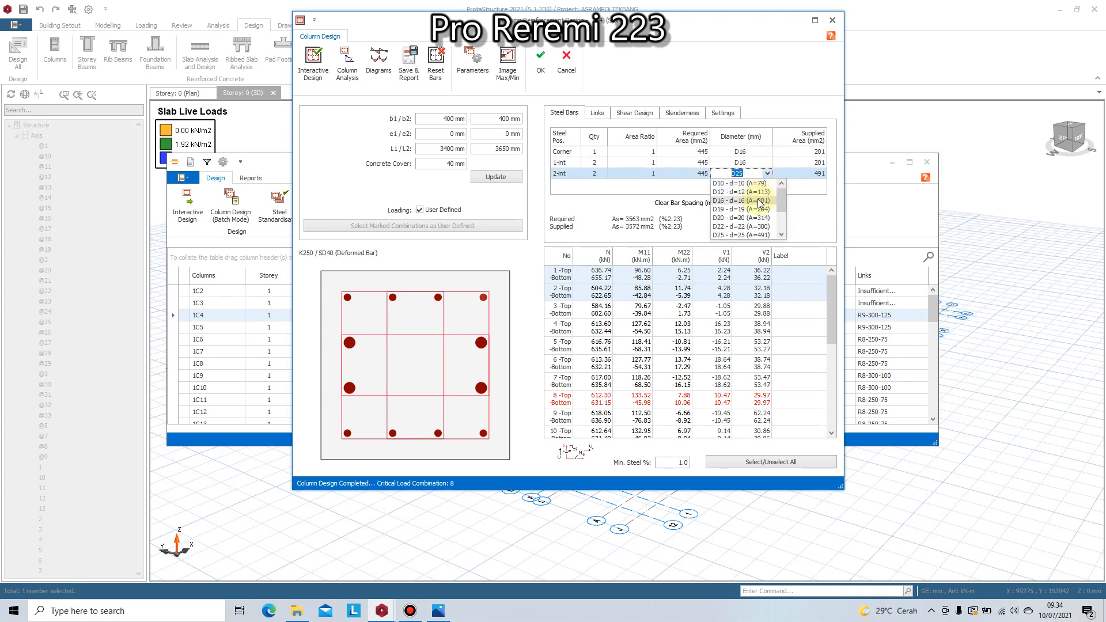
left_click(759, 200)
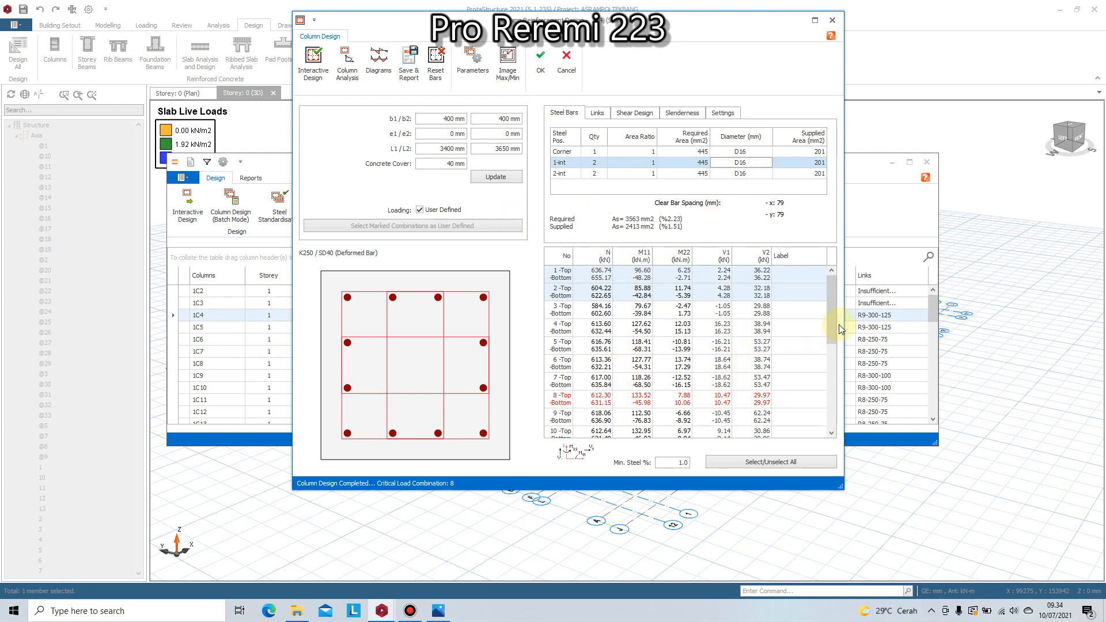
left_click_drag(832, 323, 820, 299)
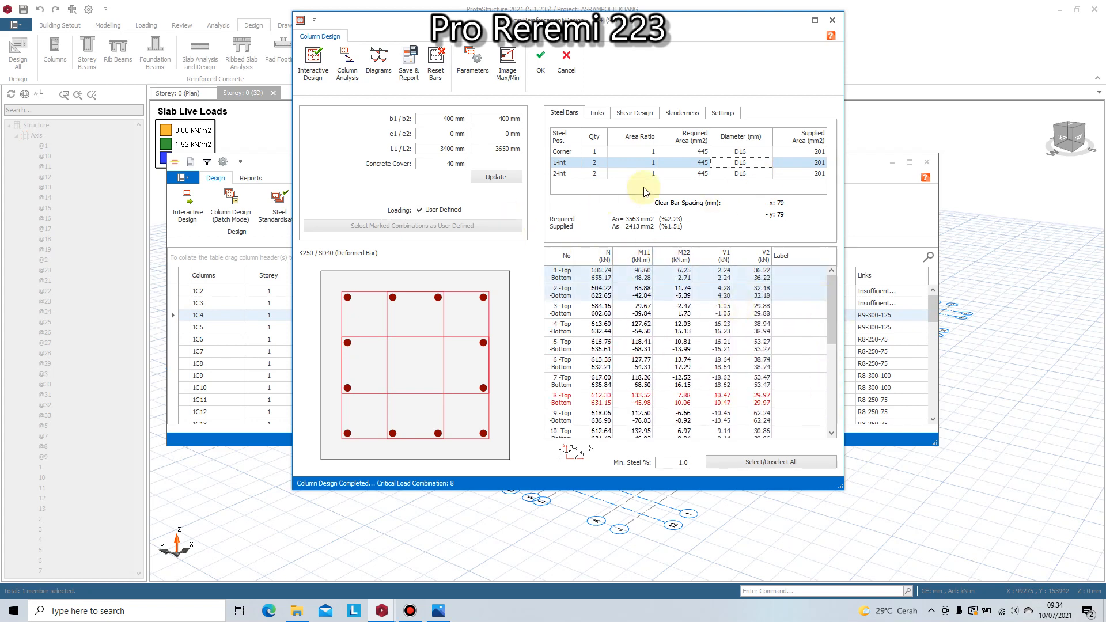
left_click(540, 66)
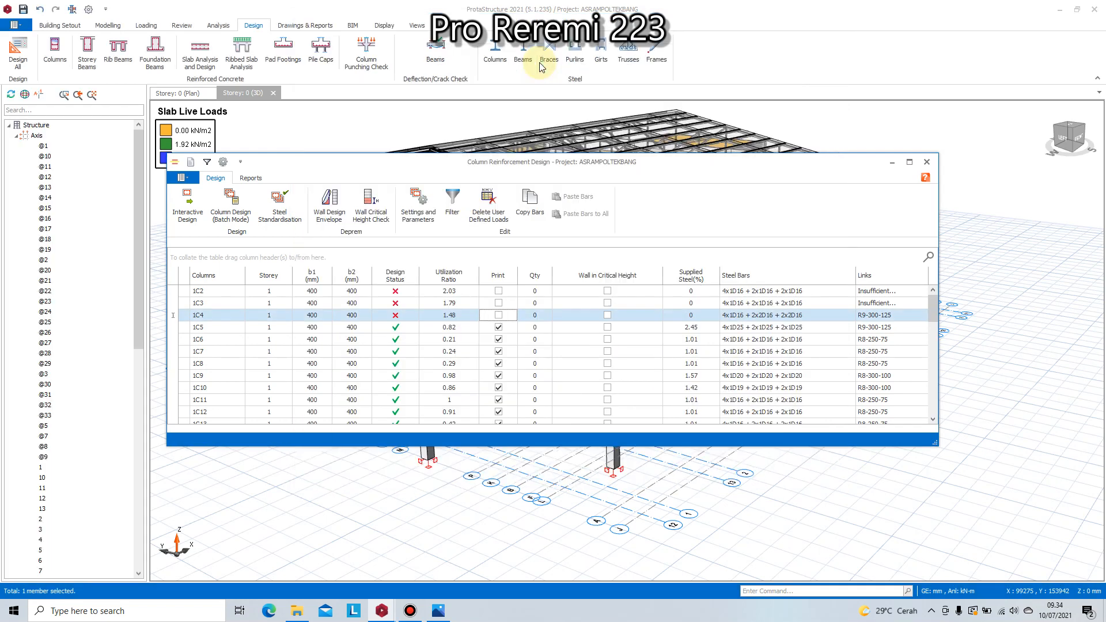
- Reopen column 1C4's design, keep only load combination 1 as the user-defined loading, and run its interactive reinforcement design
double_click(352, 317)
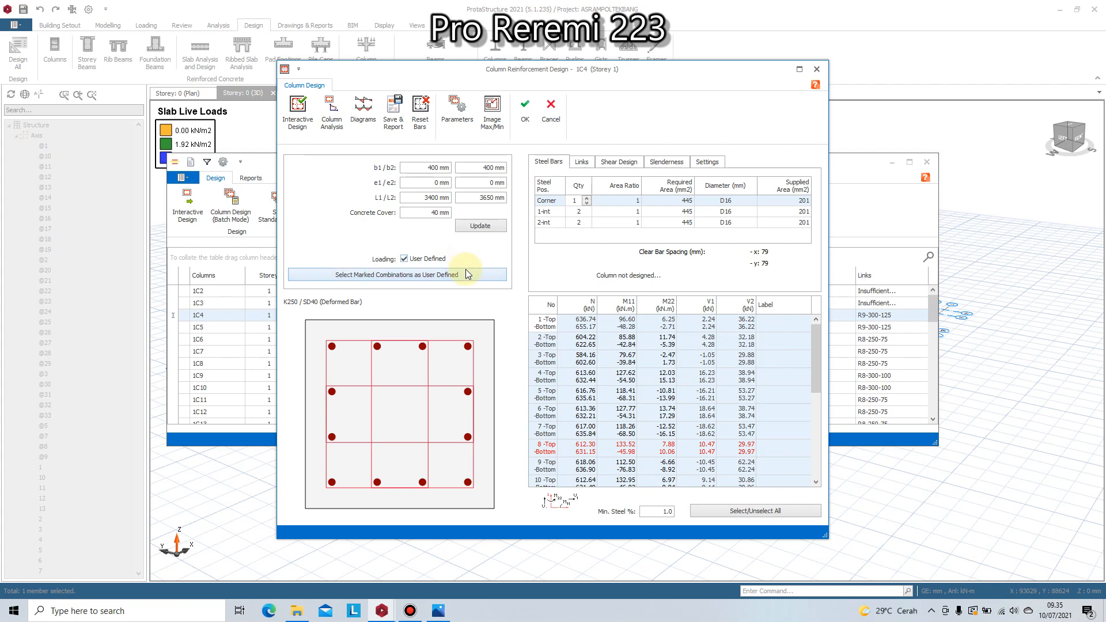
left_click(434, 275)
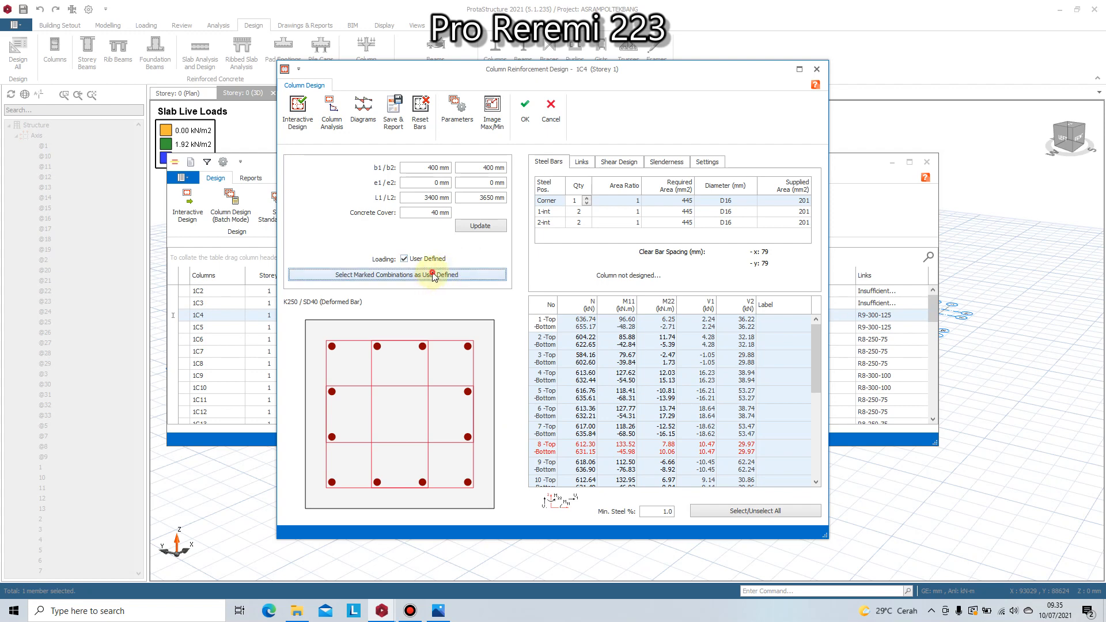
left_click(591, 350)
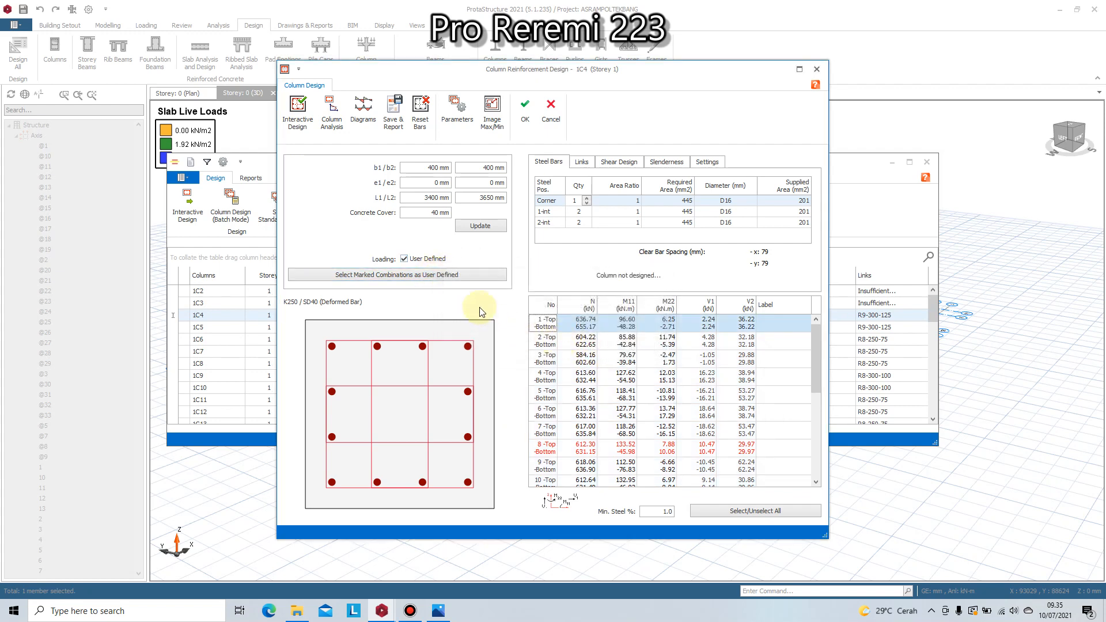
left_click(468, 275)
left_click(591, 349)
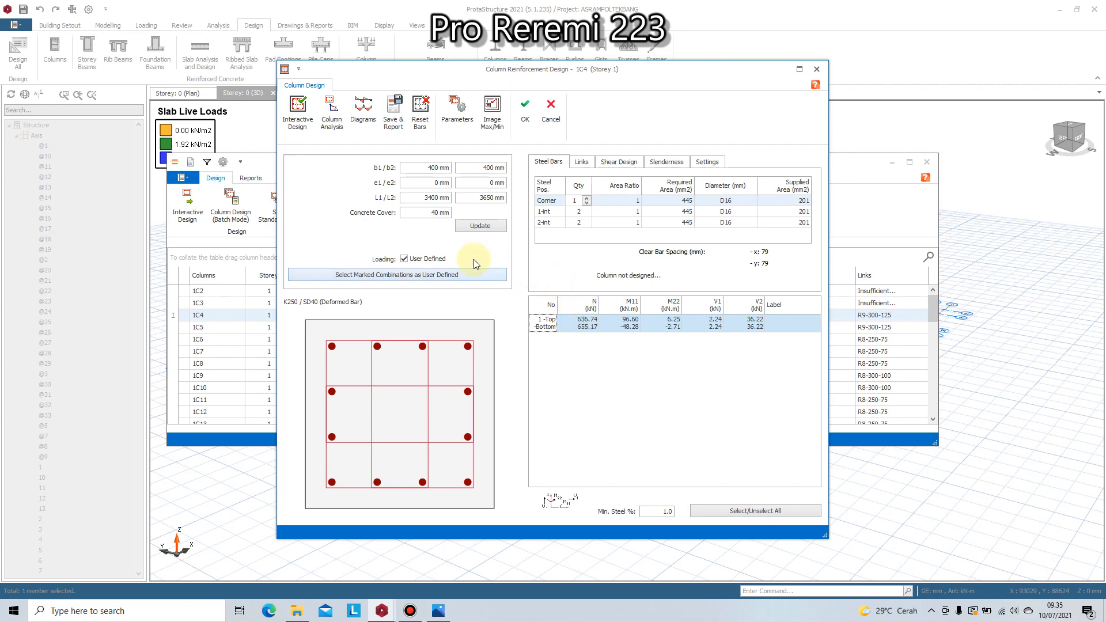
left_click(309, 127)
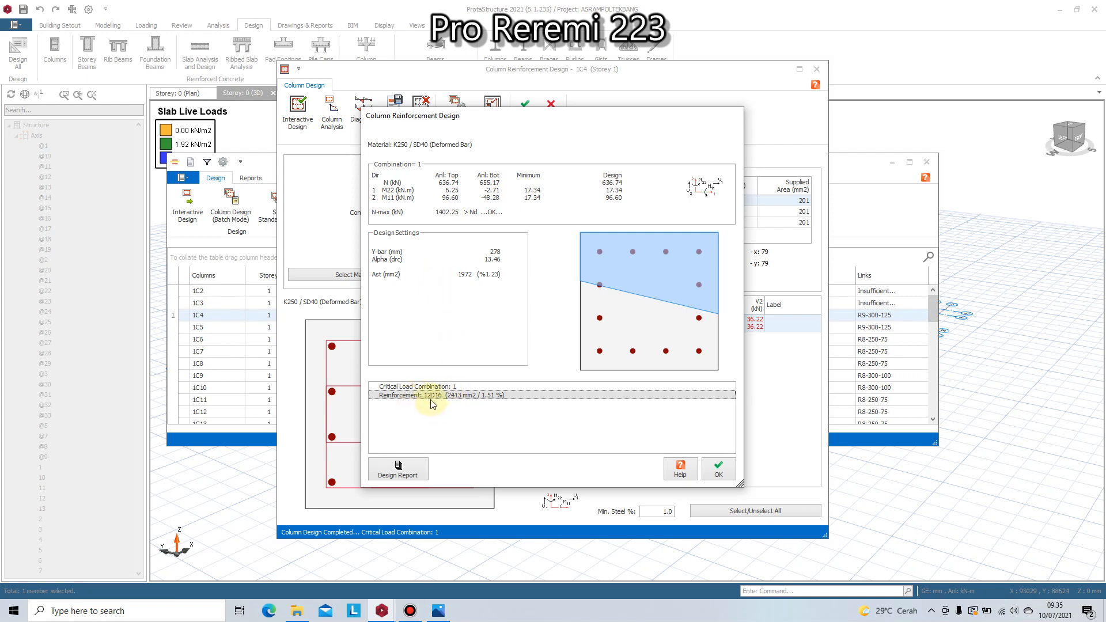
left_click(718, 469)
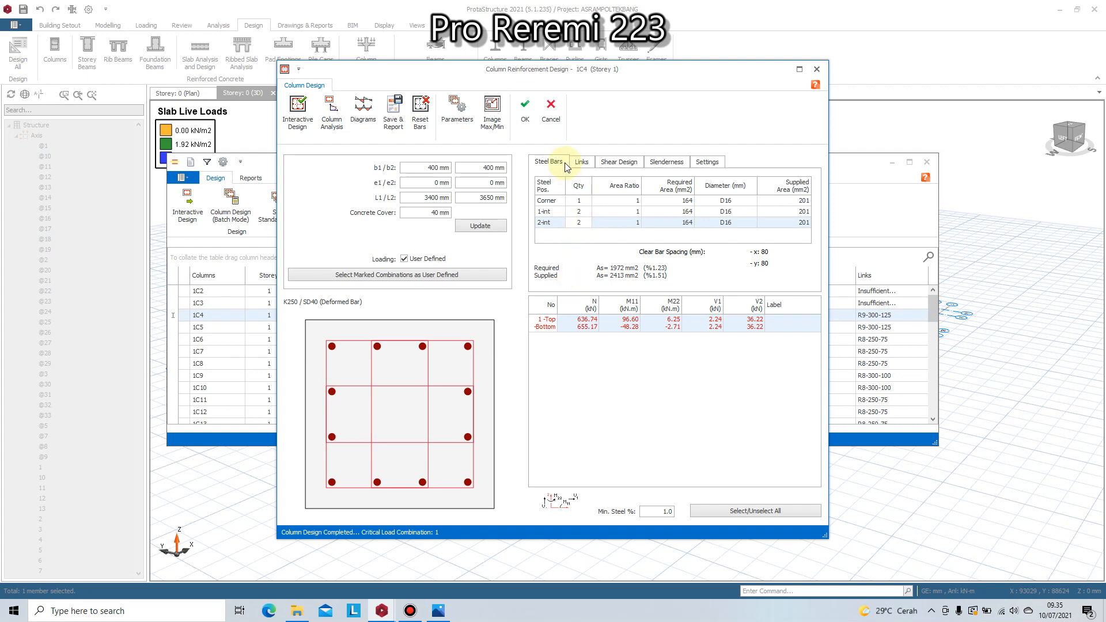
- Review column 1C4's slenderness, shear design and links, update its section data and accept the column design
left_click(665, 163)
left_click(619, 161)
left_click(582, 162)
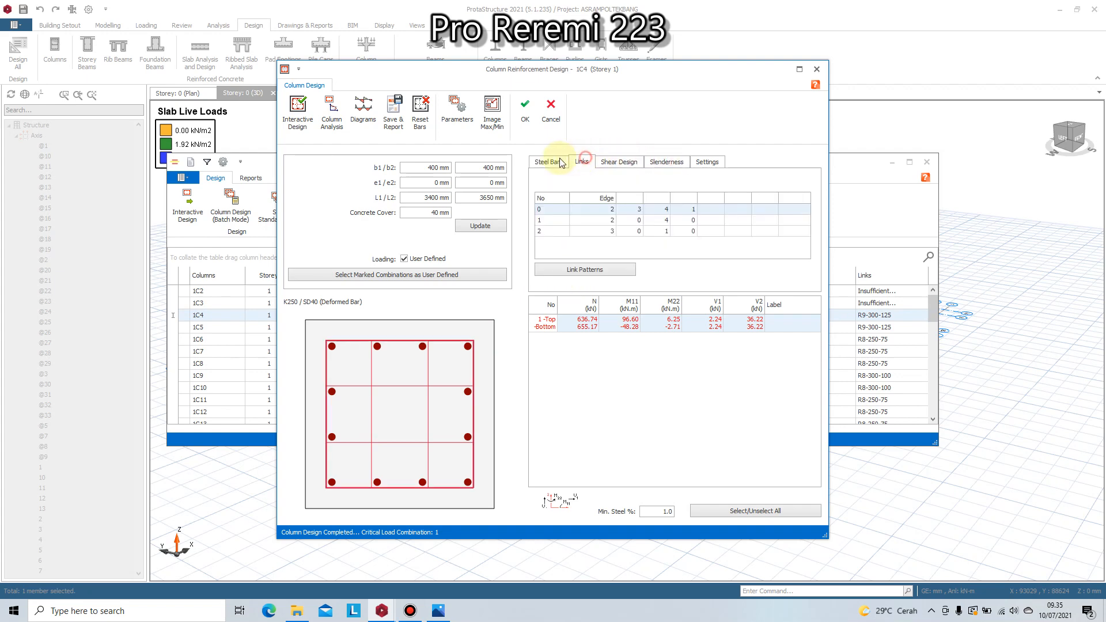
left_click(550, 162)
left_click(481, 225)
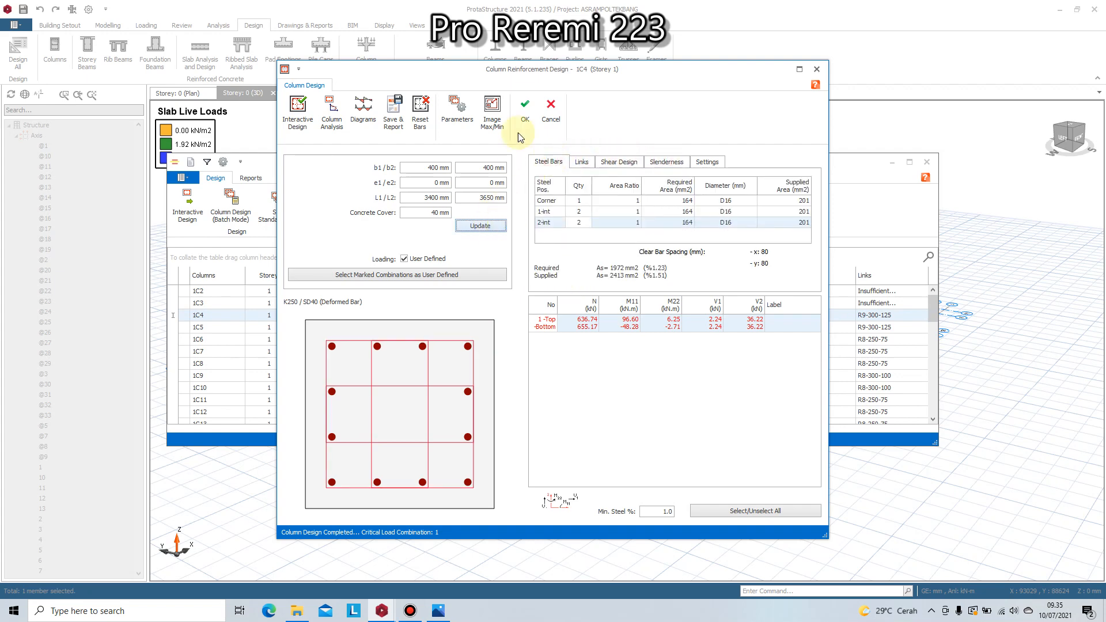
left_click(526, 112)
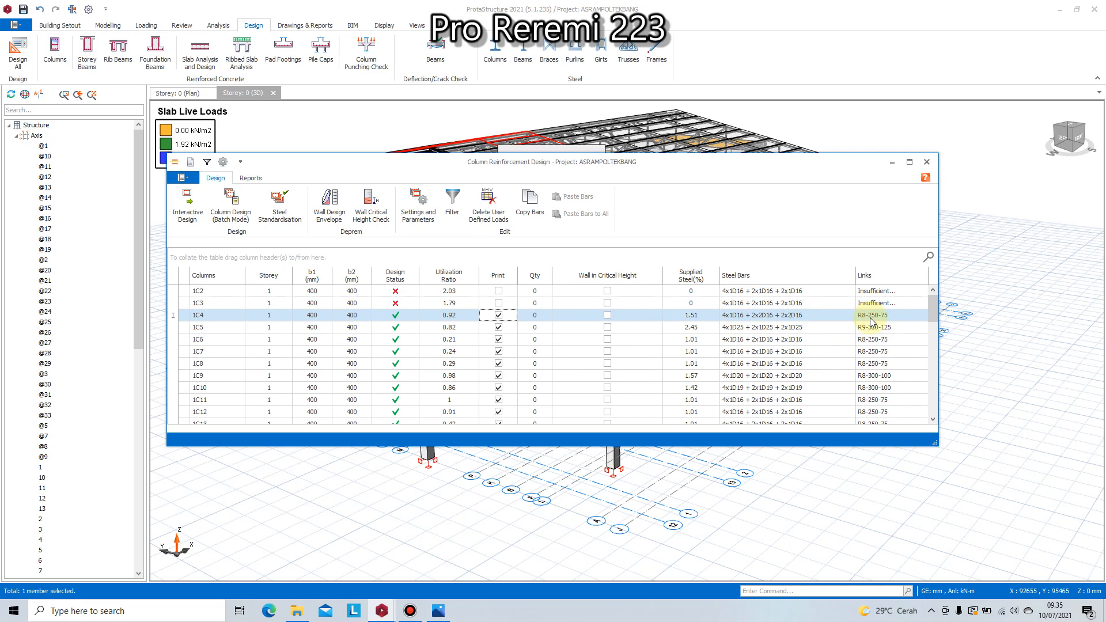
- Look at column 1C3's design and examine column 1C4's links, steel bars, settings, slenderness and shear design
double_click(316, 303)
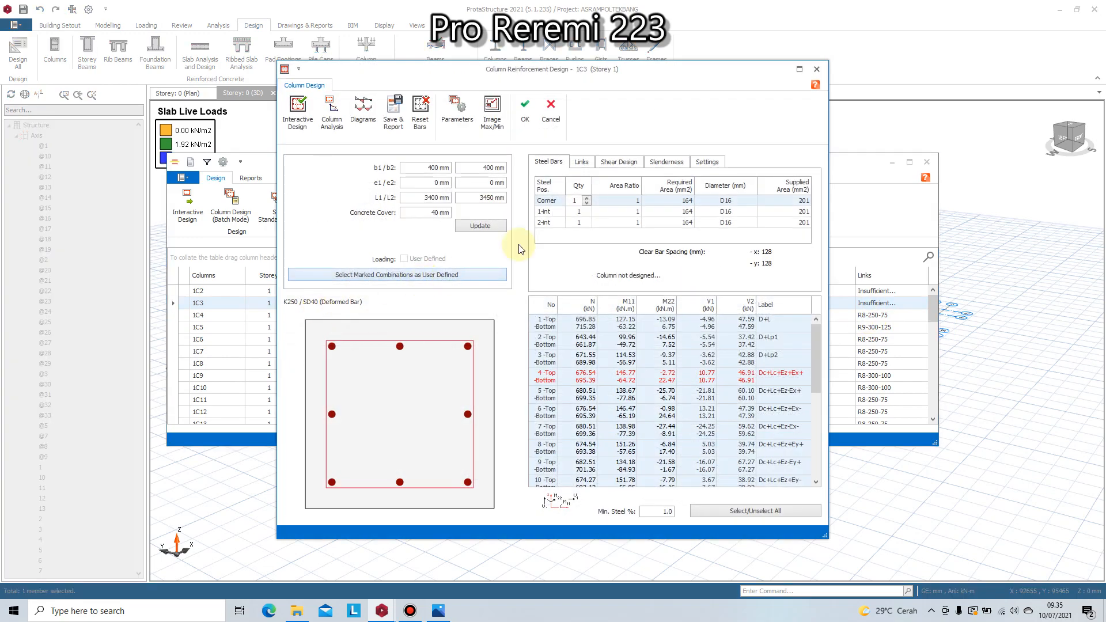
left_click(816, 69)
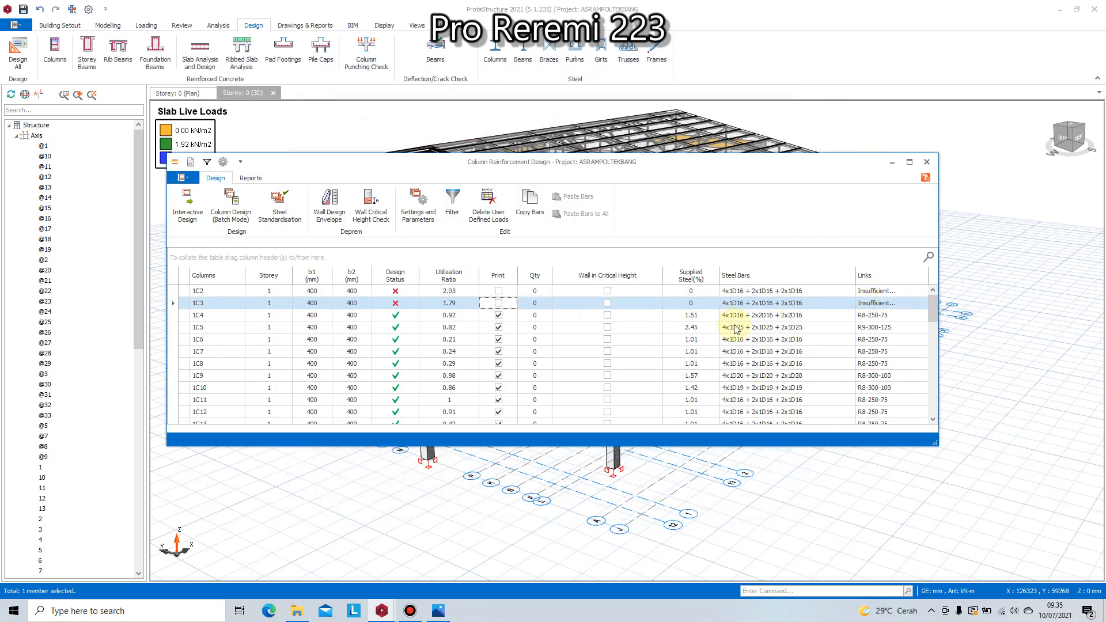
double_click(400, 315)
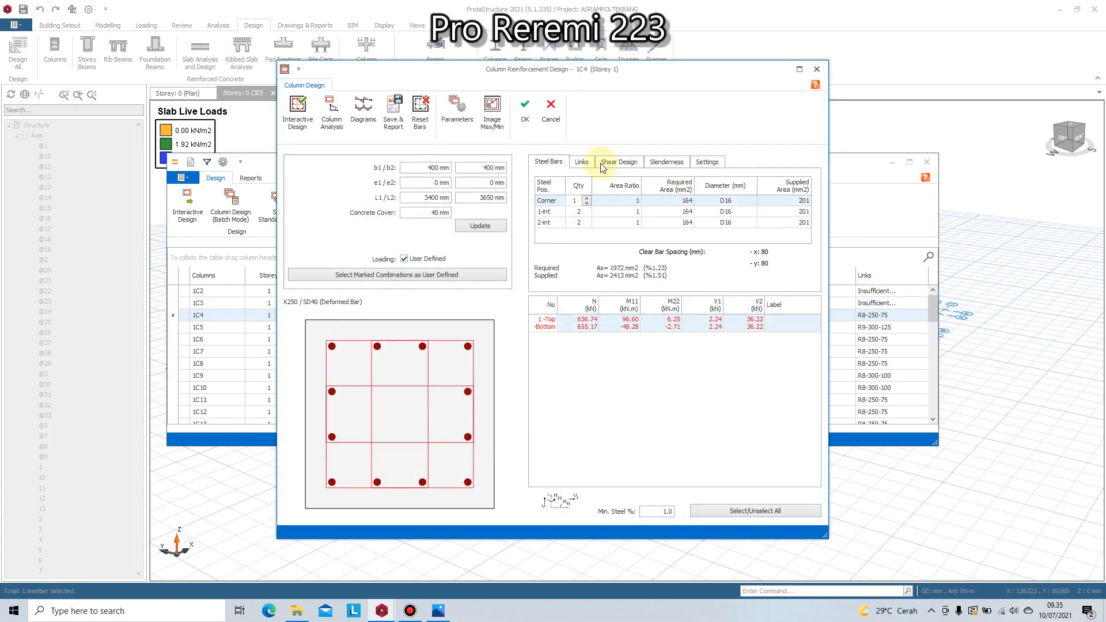
left_click(582, 162)
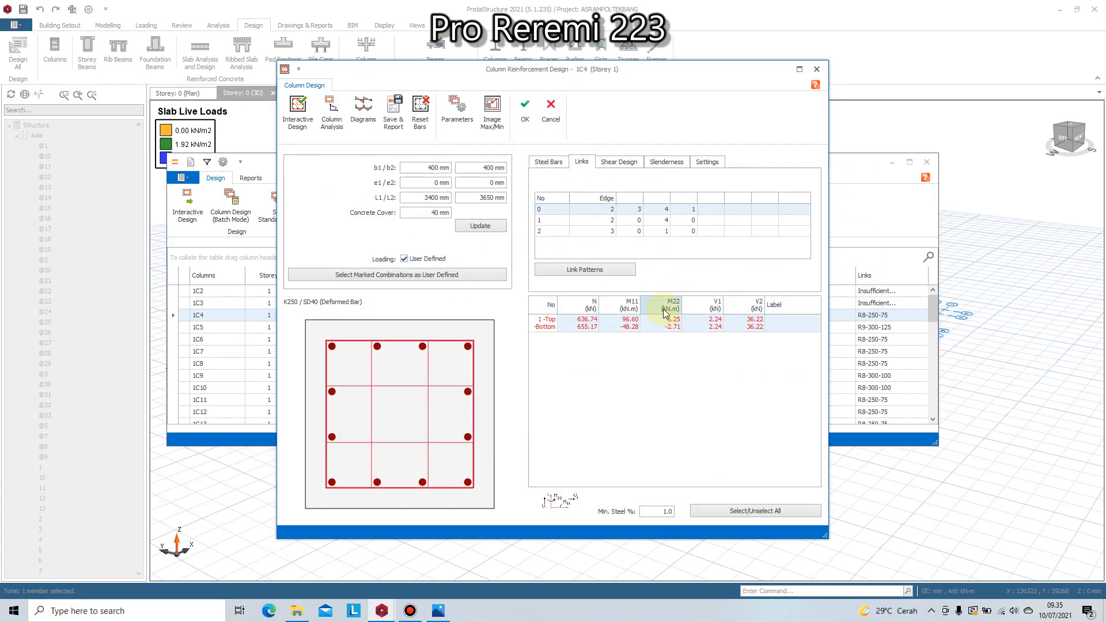
left_click(547, 162)
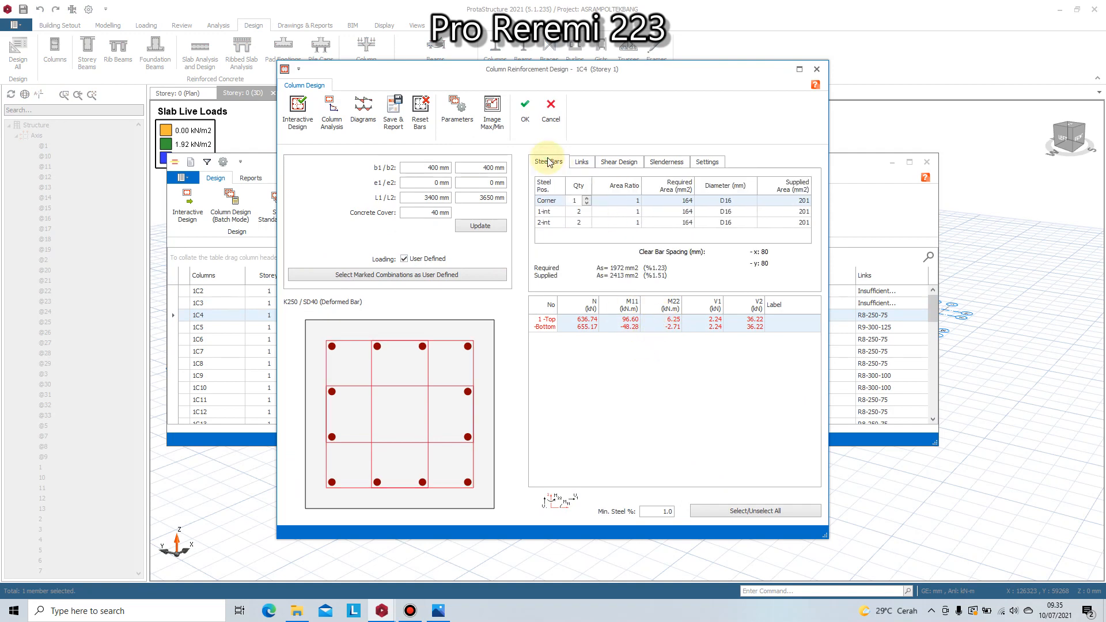
left_click(706, 161)
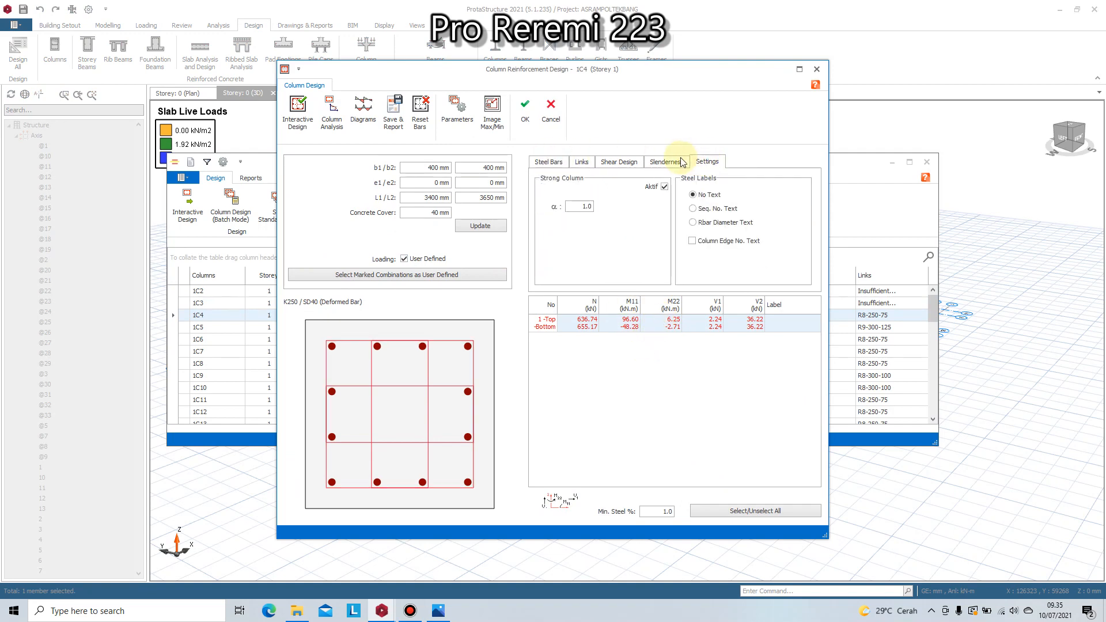
left_click(681, 162)
left_click(631, 163)
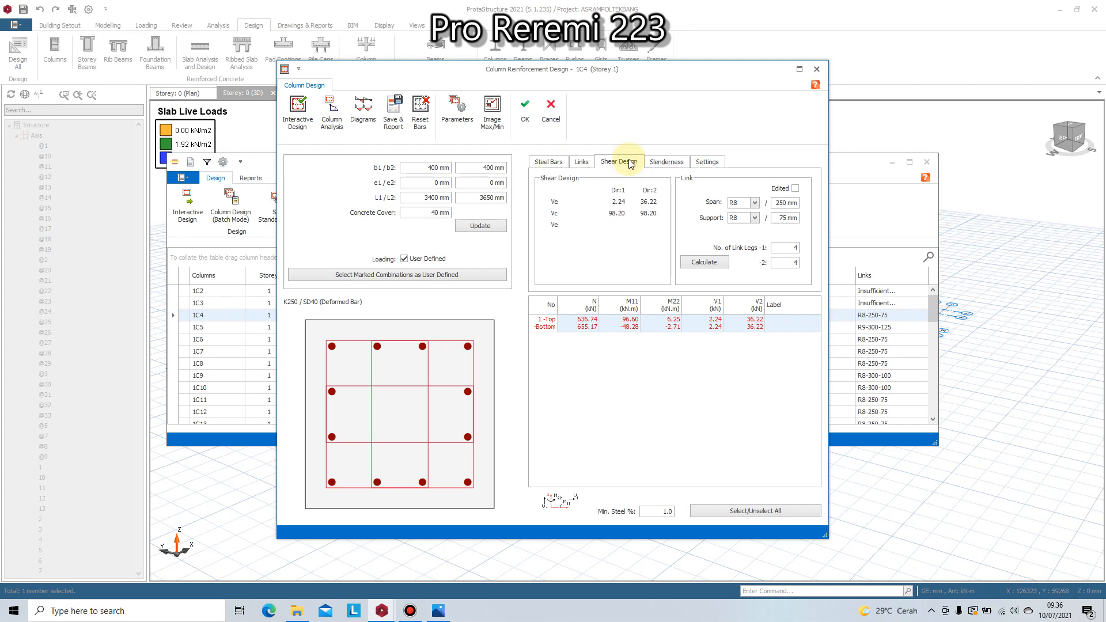
- Set column 1C4's span and support link bars to R10 and open the support link spacing for editing
left_click(753, 202)
left_click(736, 239)
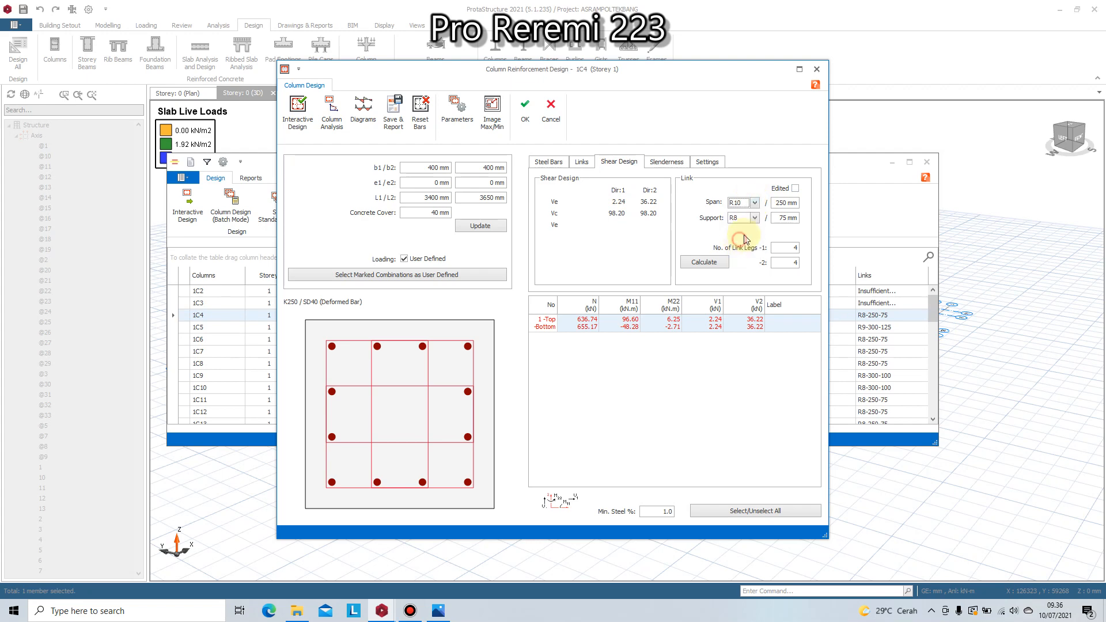
left_click(754, 218)
left_click(735, 254)
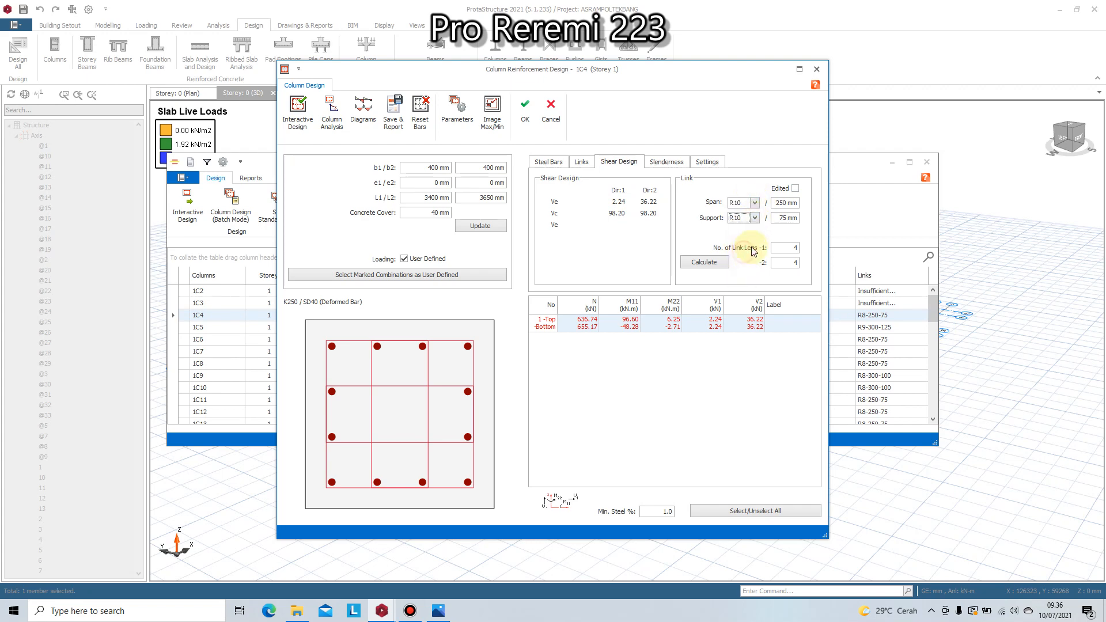
left_click(795, 218)
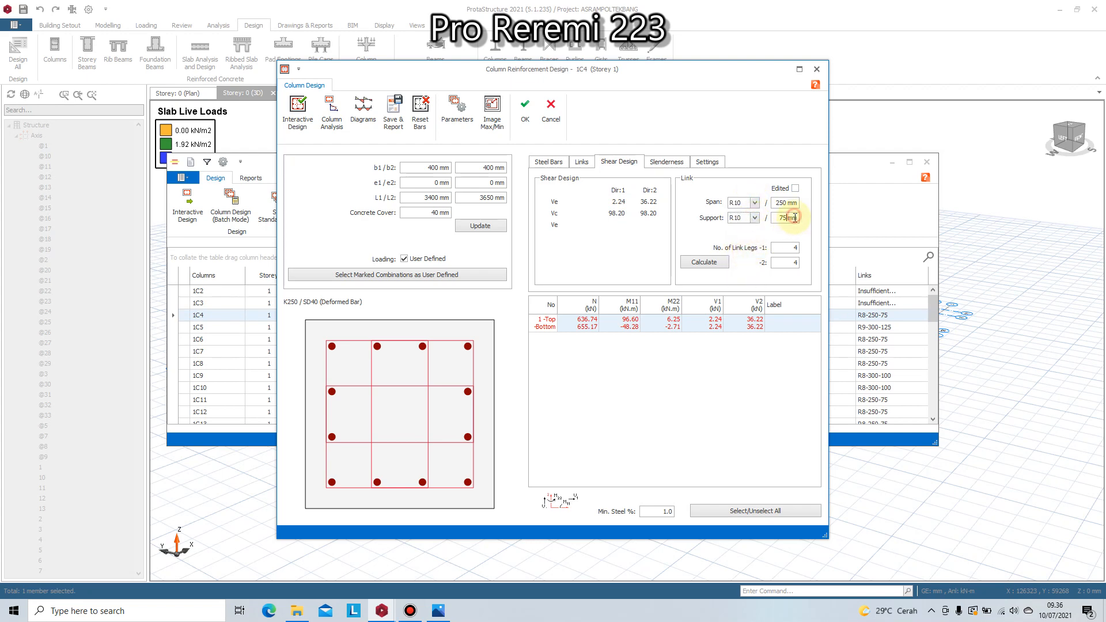
- Reopen column 1C4's shear design, try R10 links for span and support, and recalculate the links
left_click(522, 108)
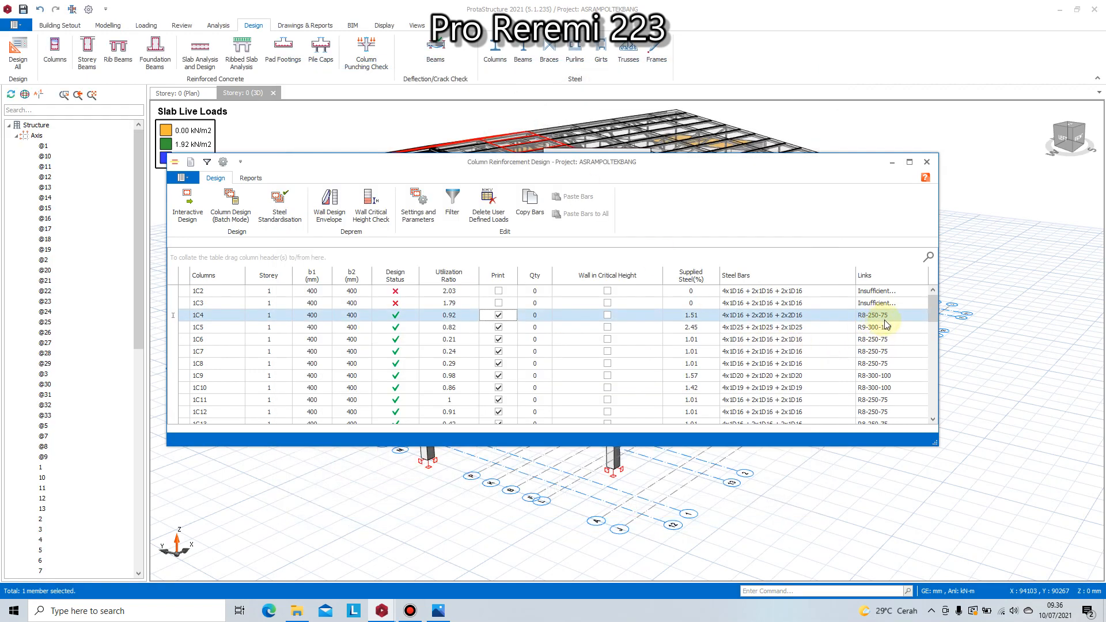
double_click(398, 316)
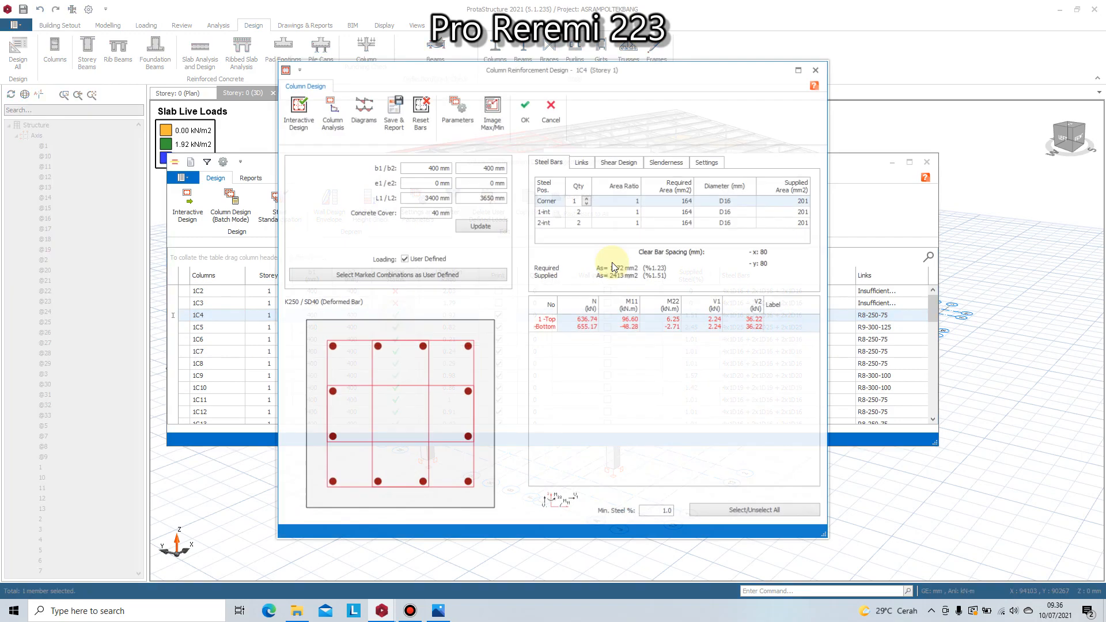
left_click(618, 162)
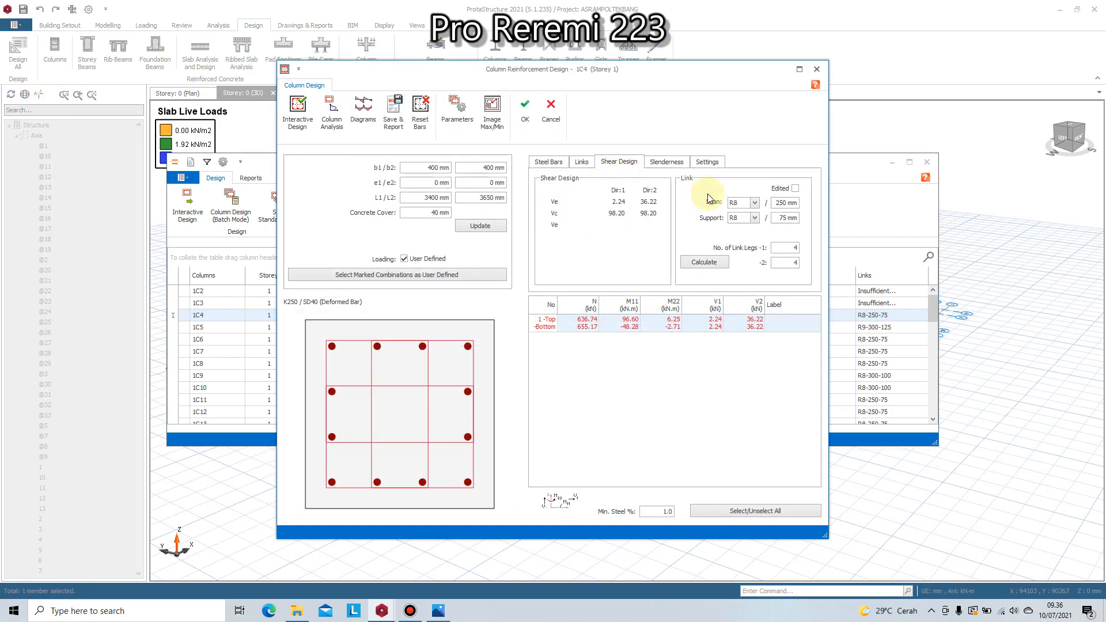
left_click(756, 203)
left_click(736, 239)
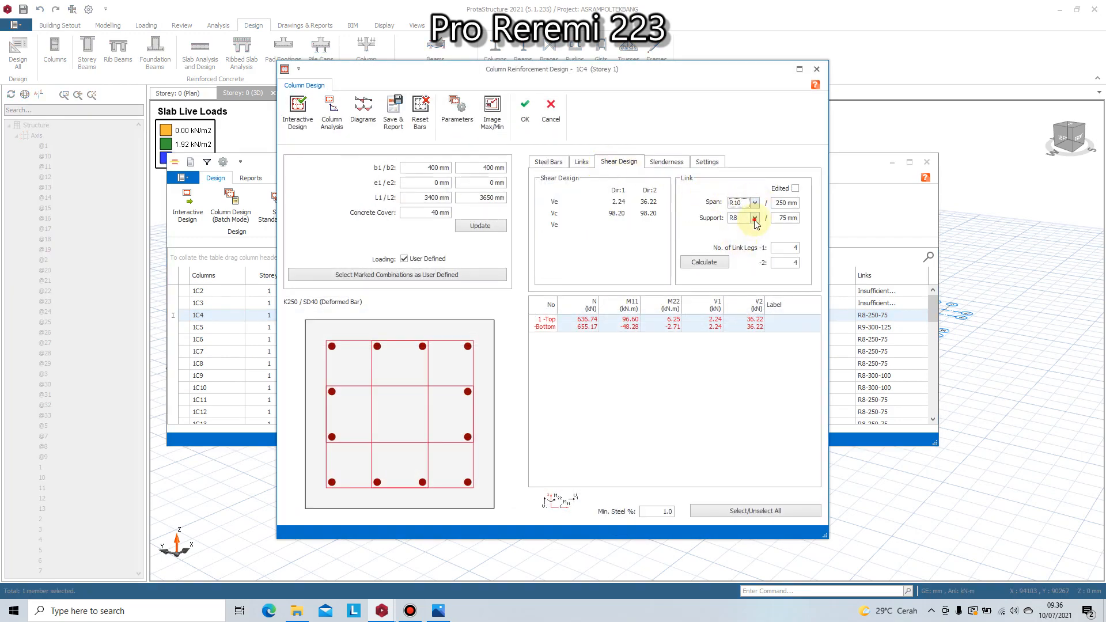
left_click(754, 218)
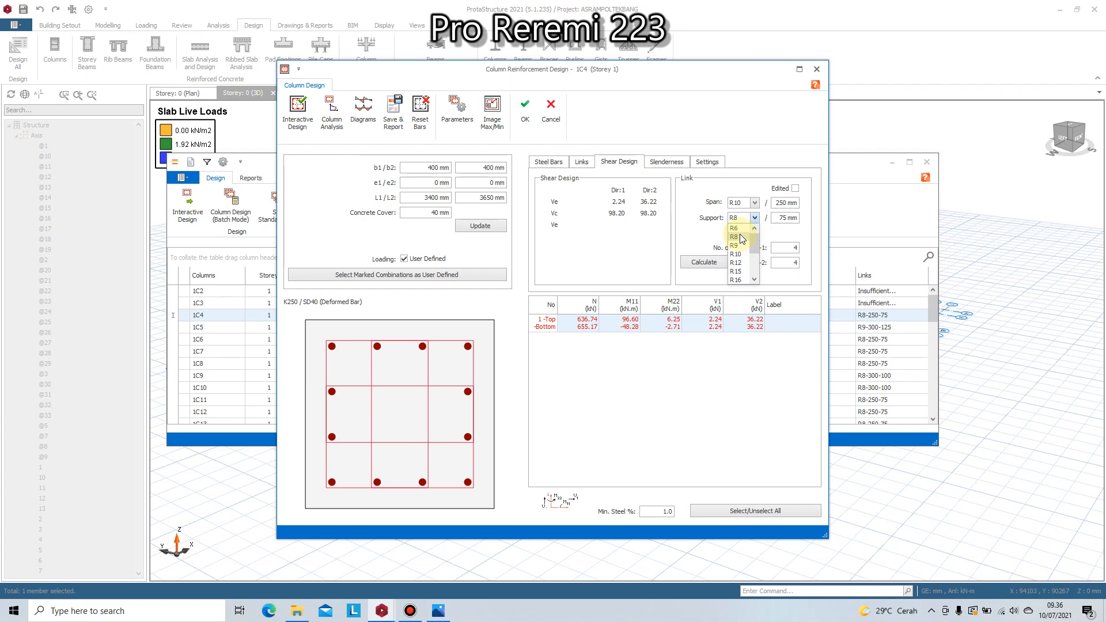
left_click(735, 236)
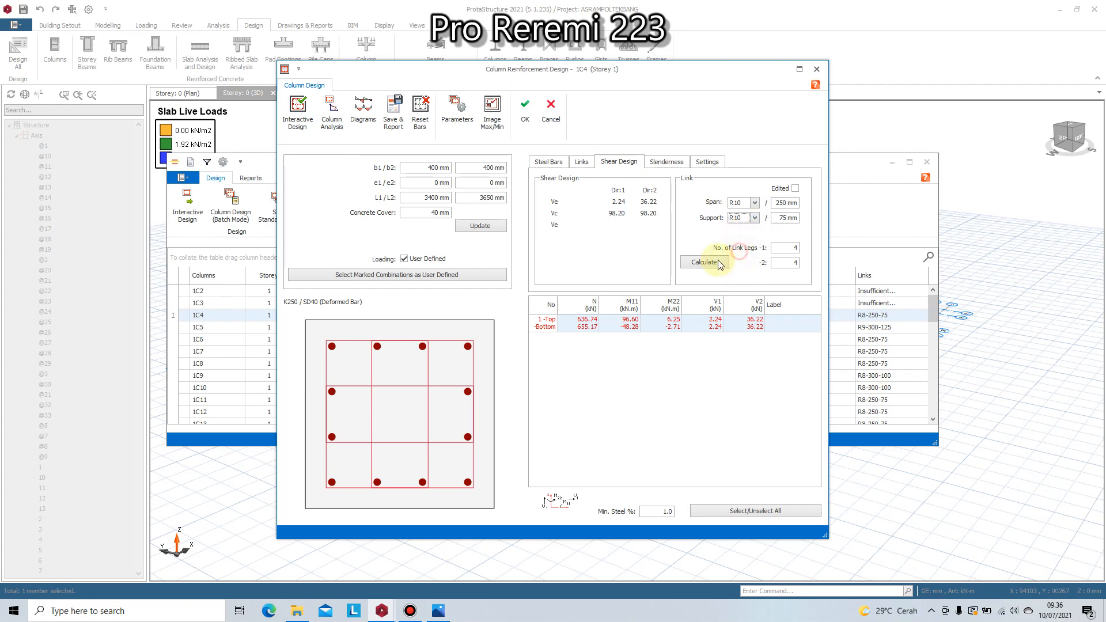
left_click(704, 262)
- Try R10 span and support links for column 1C4 again, updating the column and recalculating the links
left_click(754, 203)
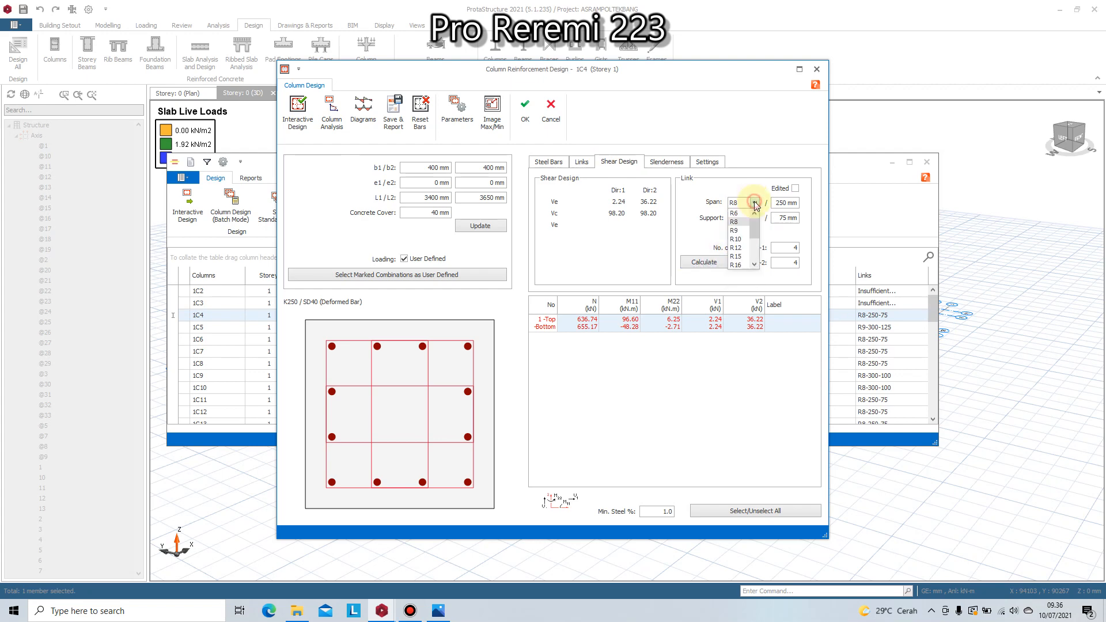
left_click(740, 238)
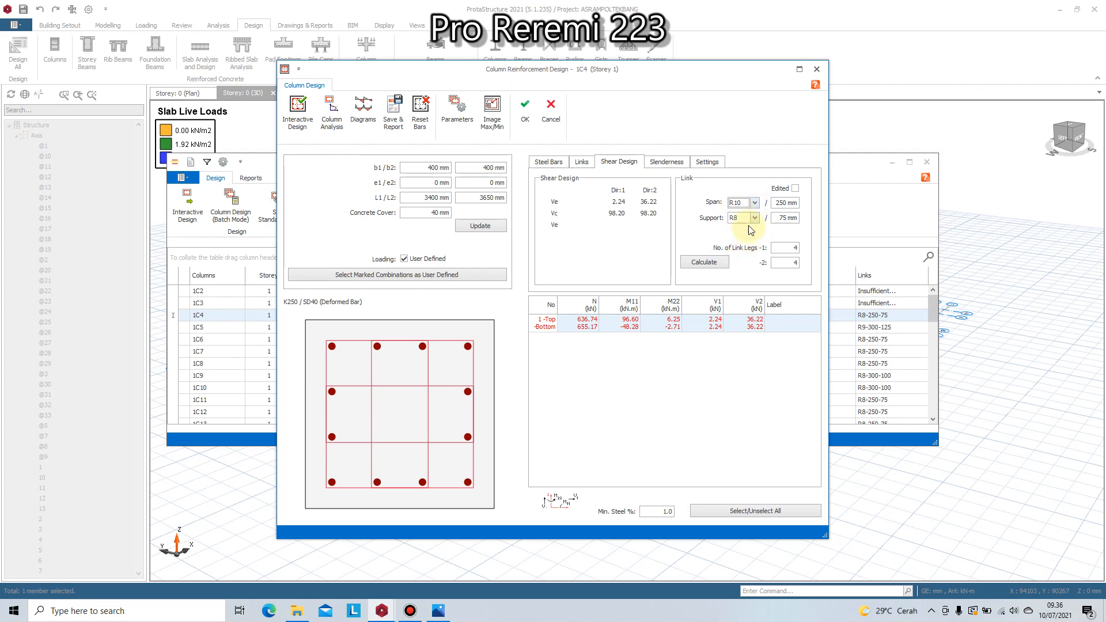
left_click(754, 217)
left_click(745, 254)
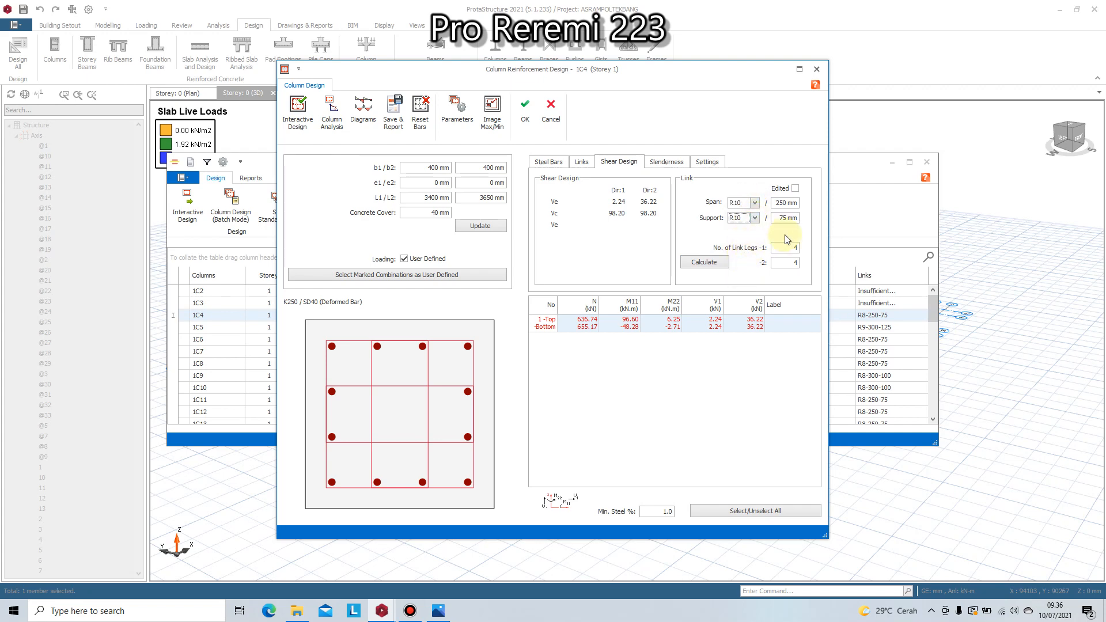
left_click(792, 203)
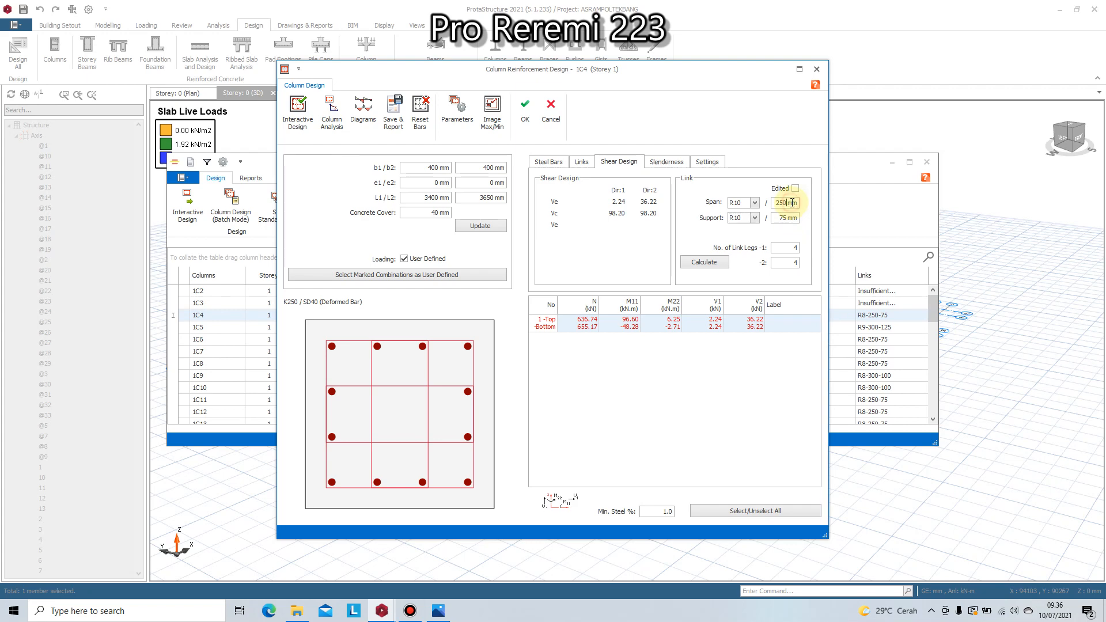
left_click(767, 510)
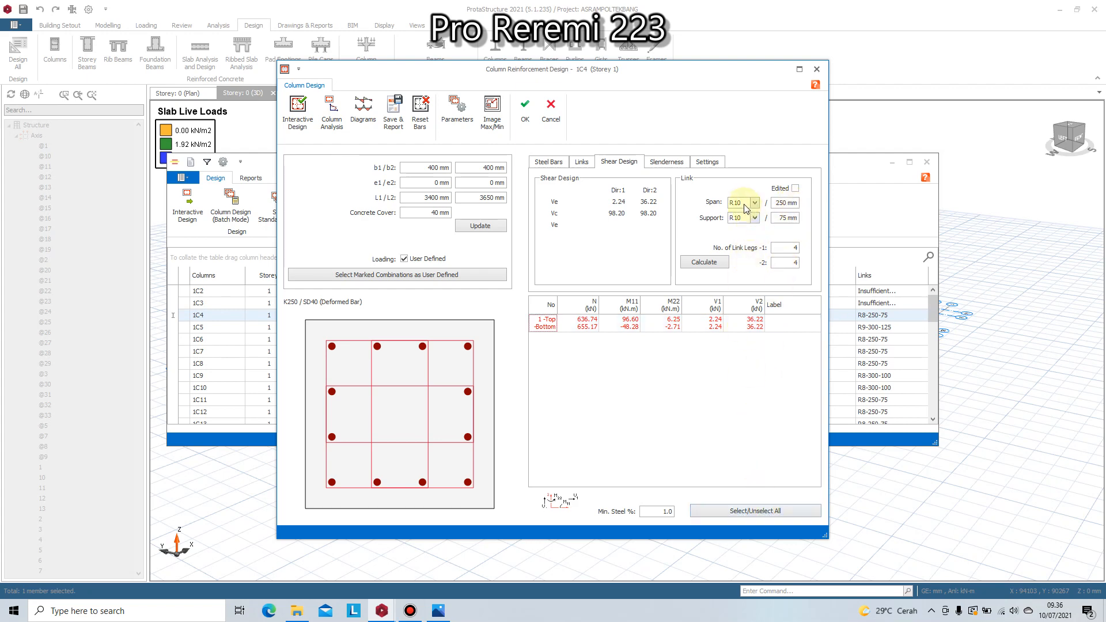
left_click(481, 225)
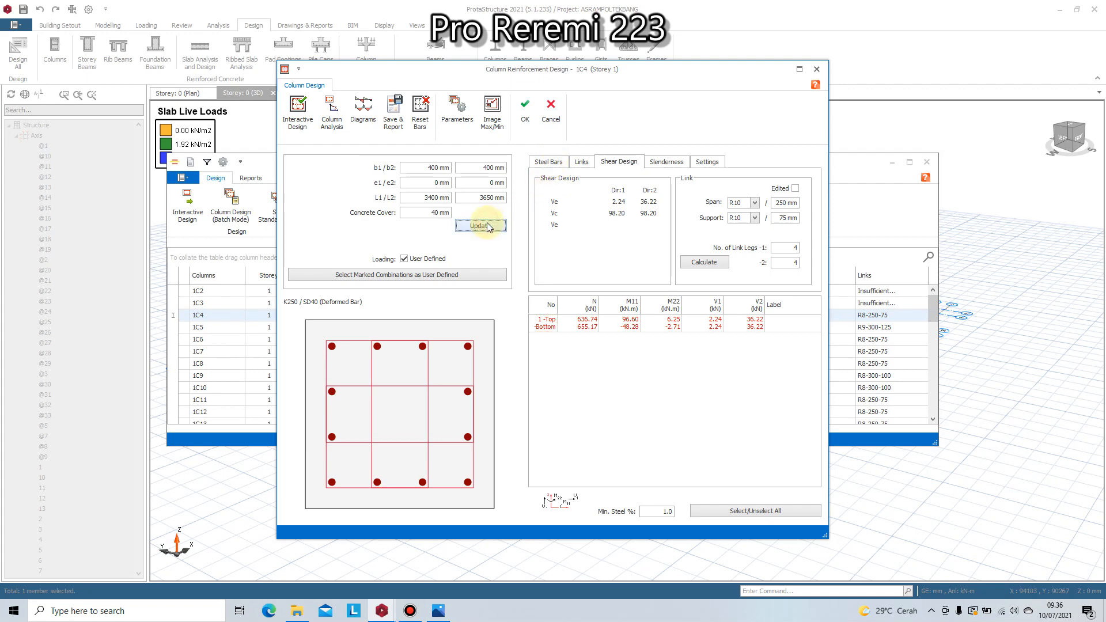
left_click(795, 188)
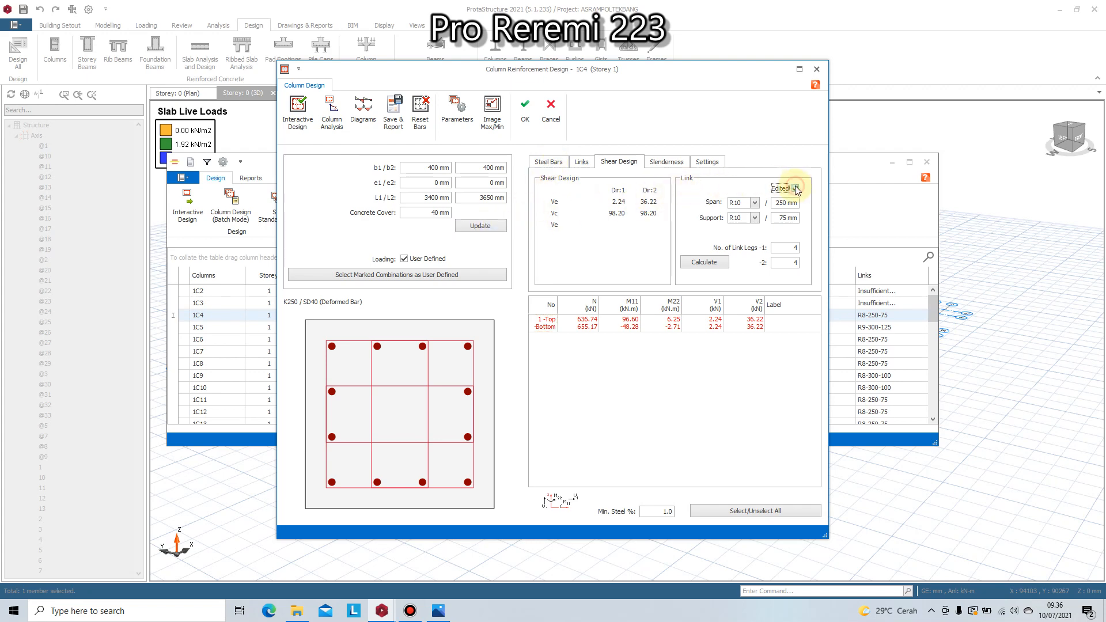
left_click(704, 262)
- Set column 1C4's span and support links to R10, mark them as edited, and accept the design
left_click(755, 202)
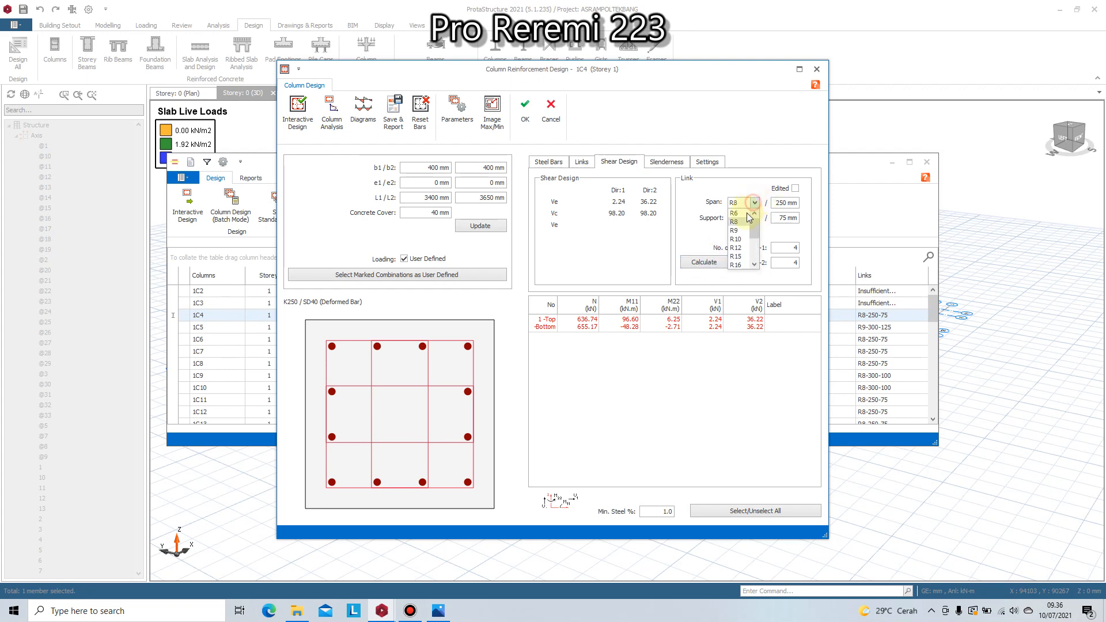
left_click(740, 239)
left_click(753, 218)
left_click(745, 254)
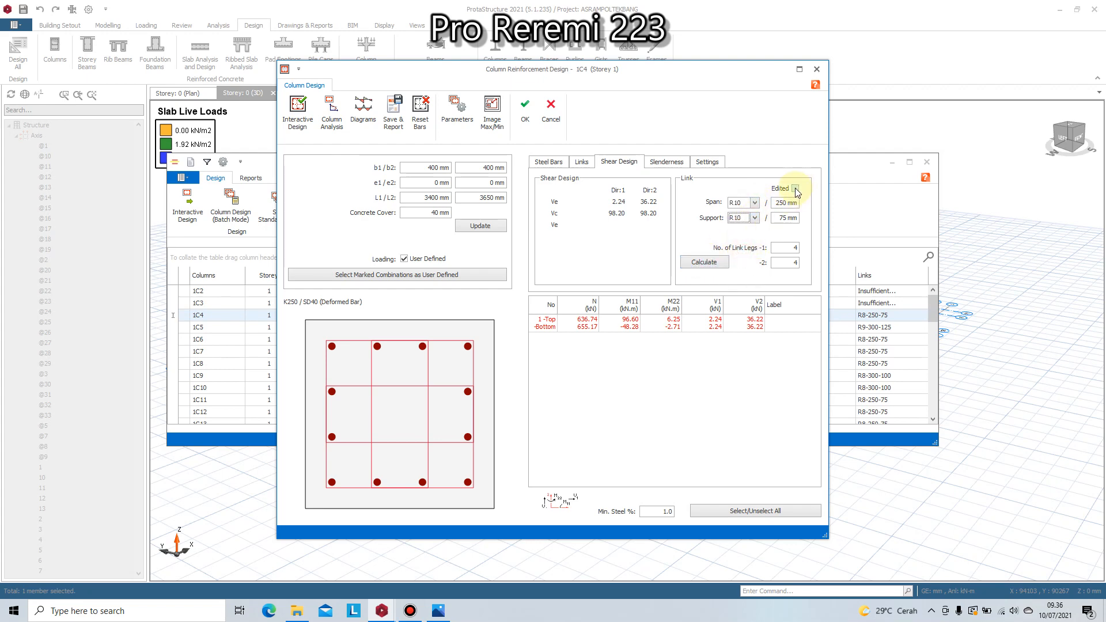
left_click(794, 188)
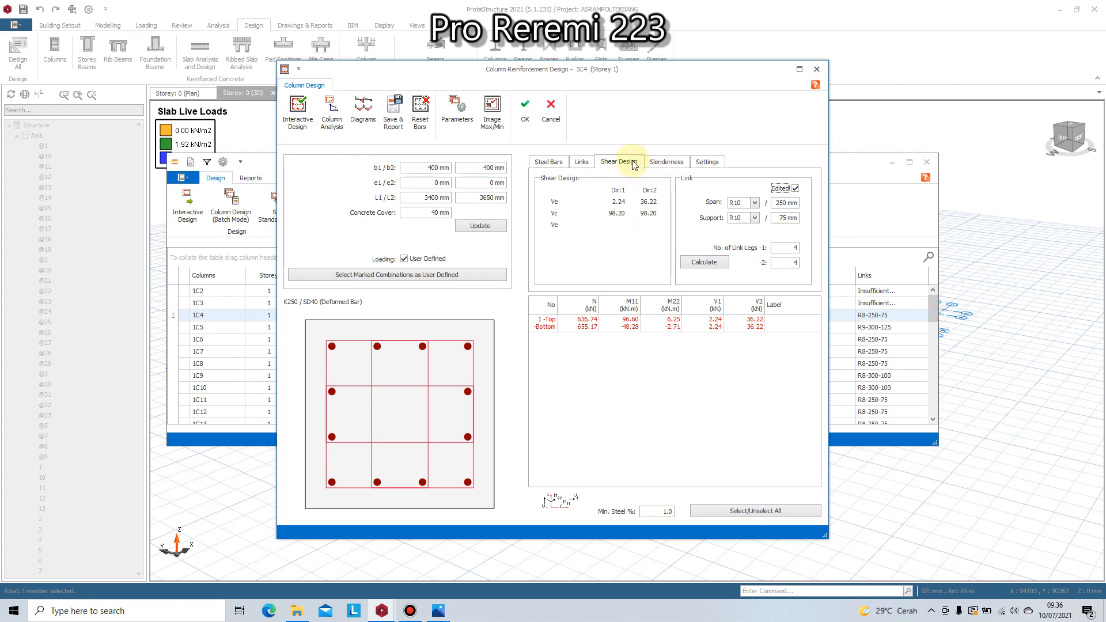
left_click(523, 110)
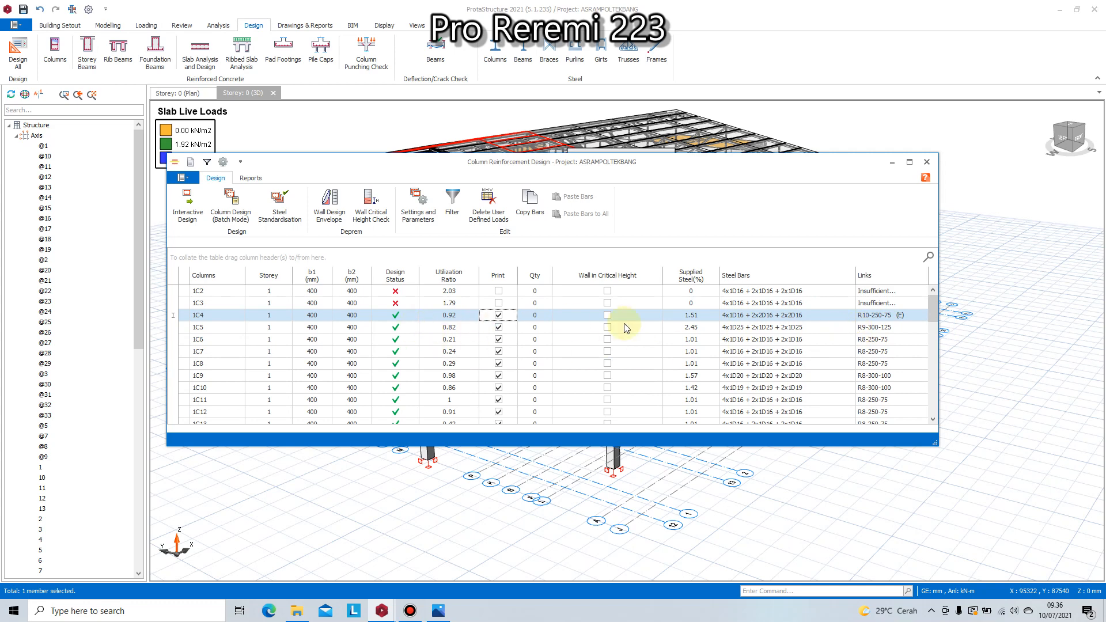
- Copy the reinforcement of column 1C4 and paste it to column 1C3
left_click(529, 208)
left_click(694, 304)
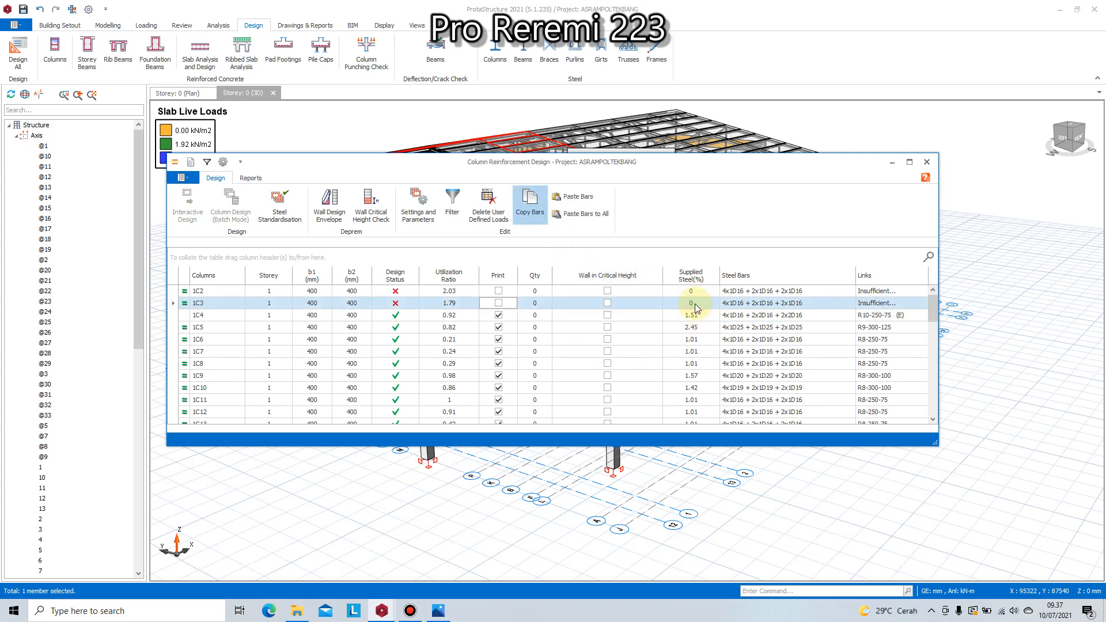
left_click(578, 197)
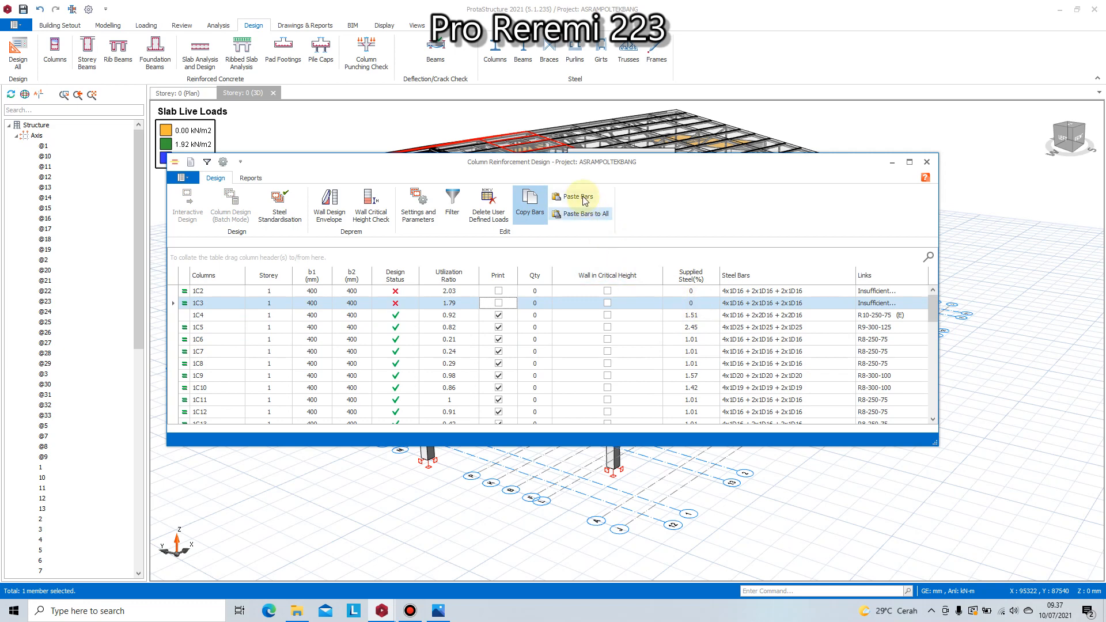
- Copy the reinforcement of column 1C4 again and paste it to all storey 1 columns
left_click(691, 317)
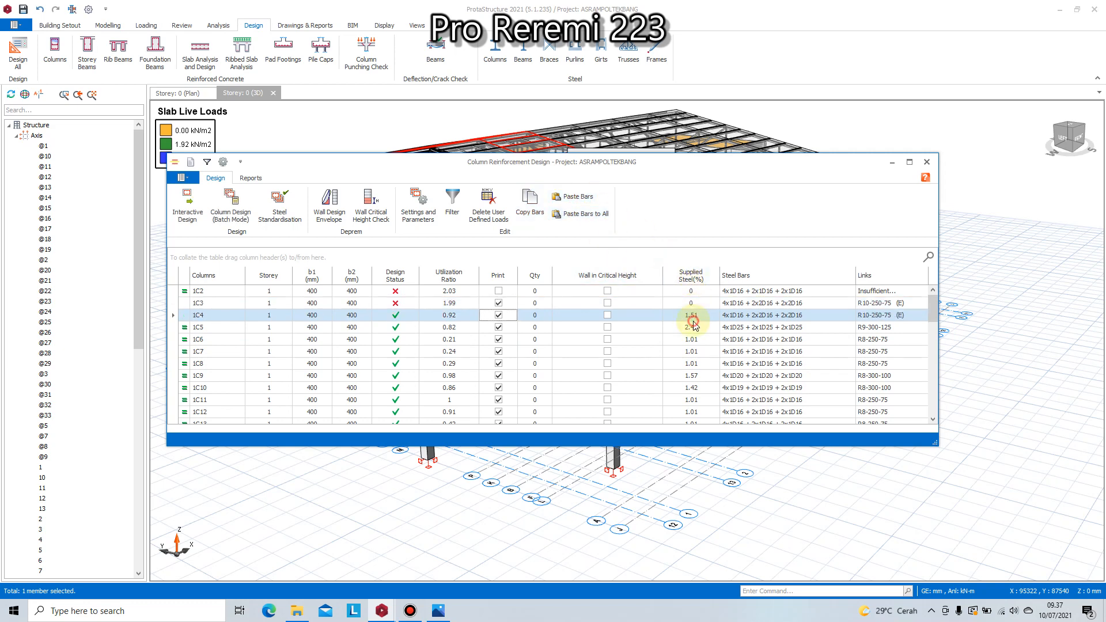
left_click(523, 205)
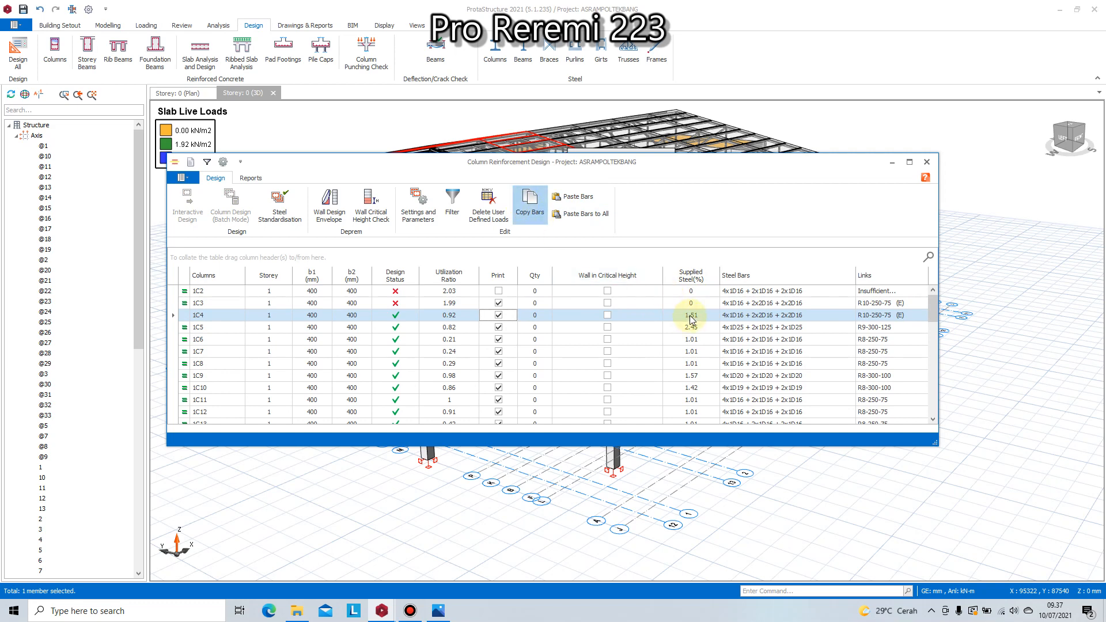
left_click(210, 303)
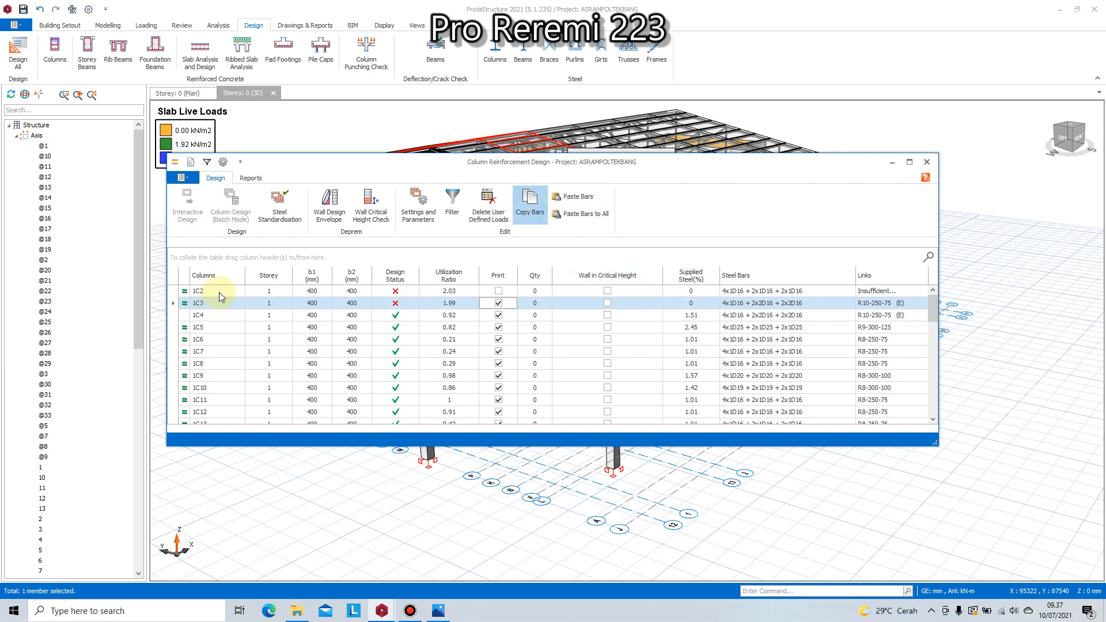
left_click(218, 292, "shift")
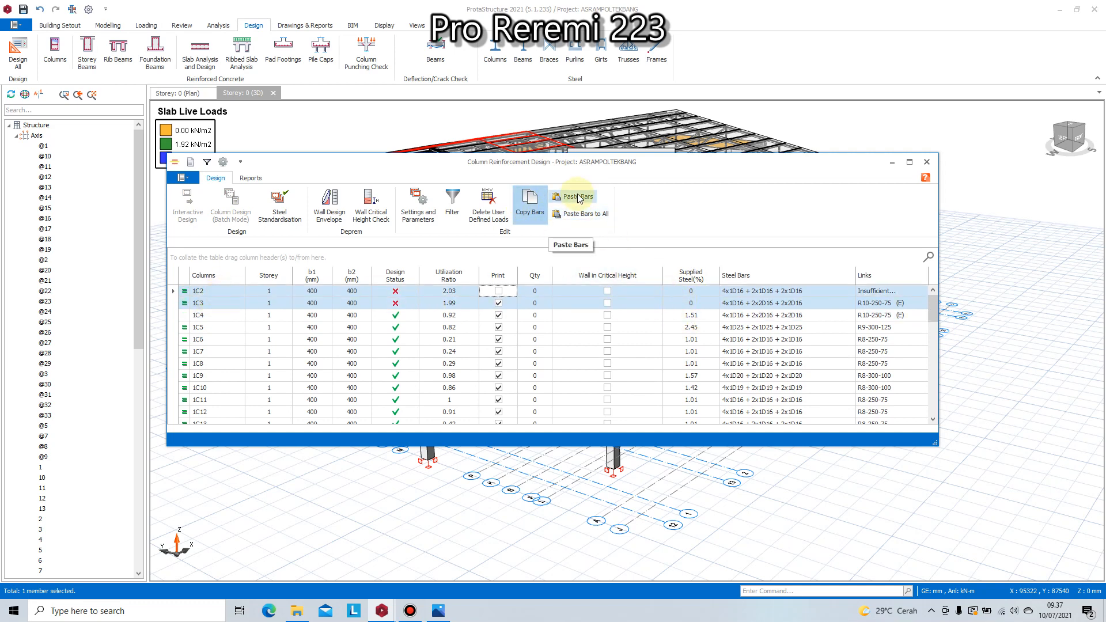
left_click(593, 216)
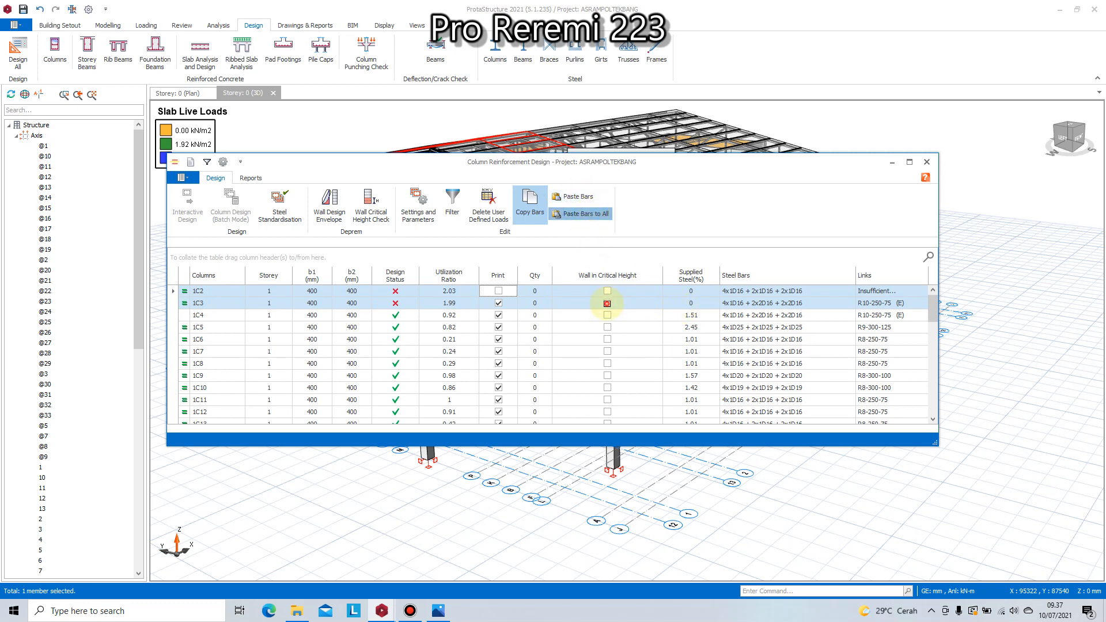
left_click(607, 302)
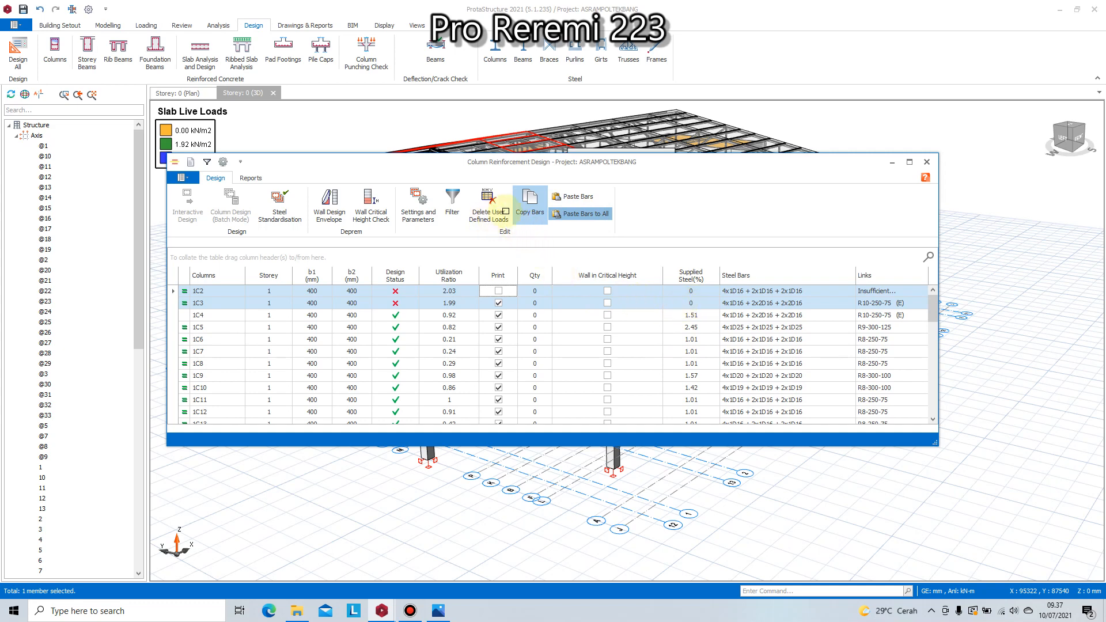
left_click(601, 215)
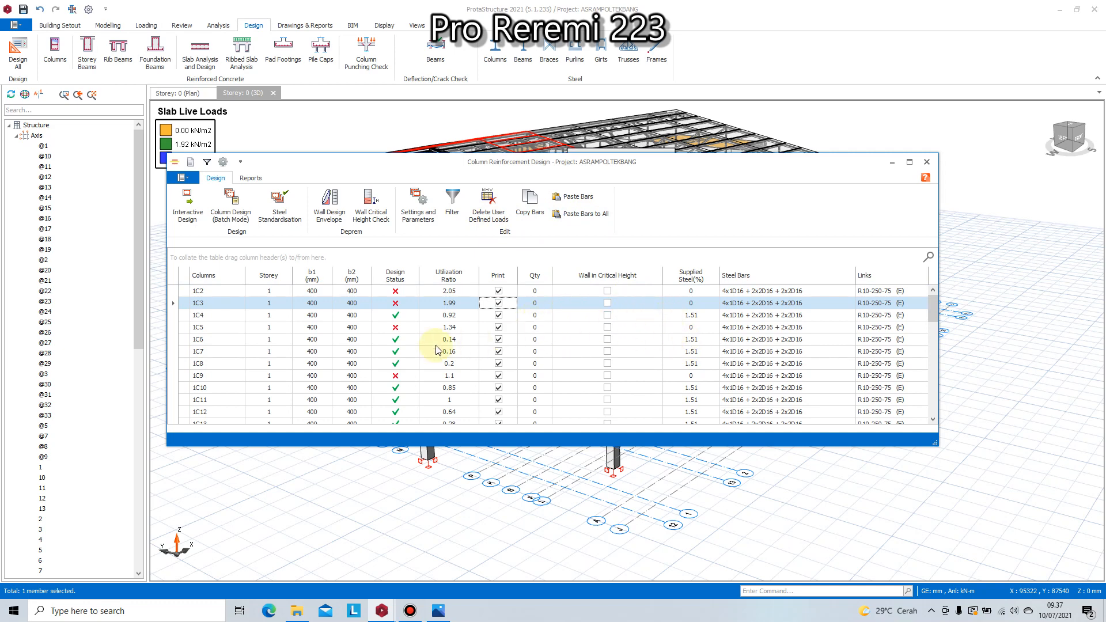
- Review the design status and bars in the column table and in the interactive design of column 1C3
scroll(507, 354, "down", 5)
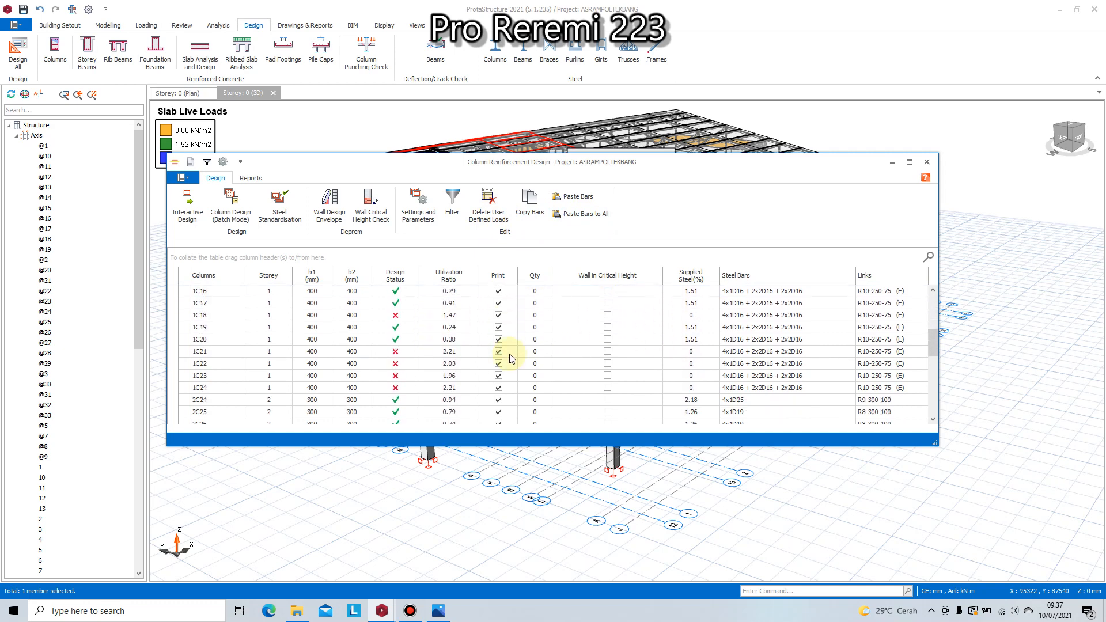
scroll(512, 358, "down", 8)
scroll(514, 362, "up", 7)
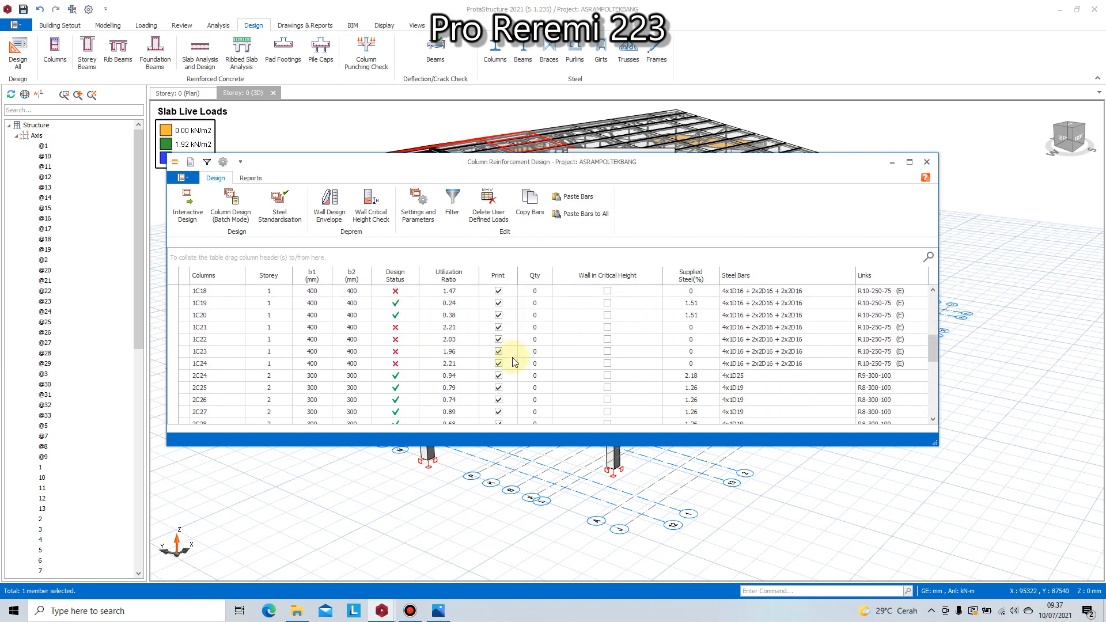
scroll(514, 362, "up", 6)
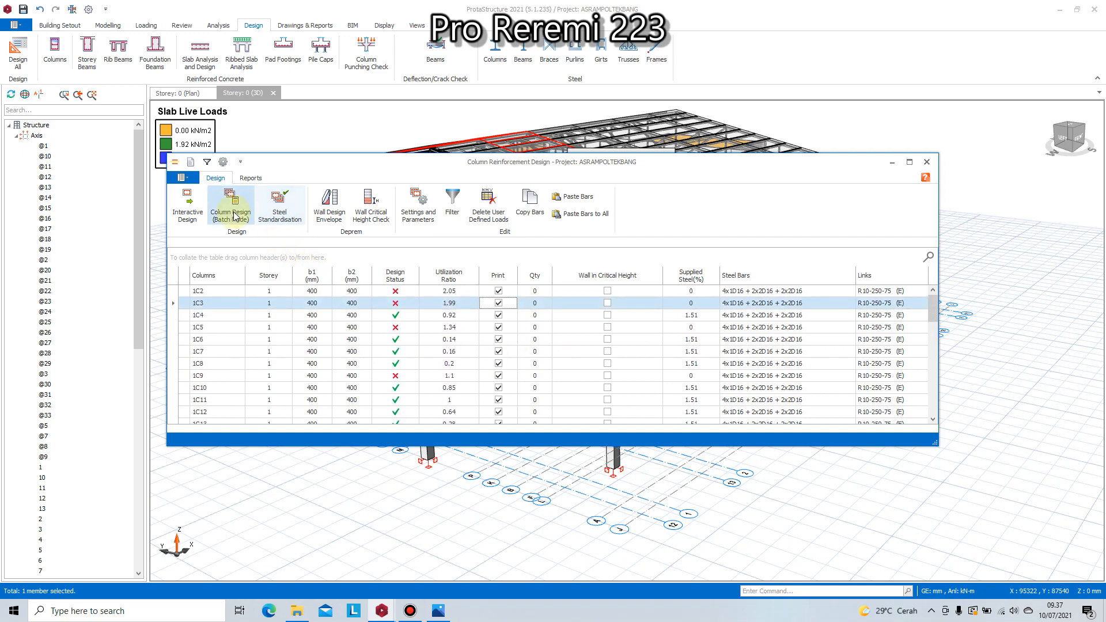
left_click(187, 203)
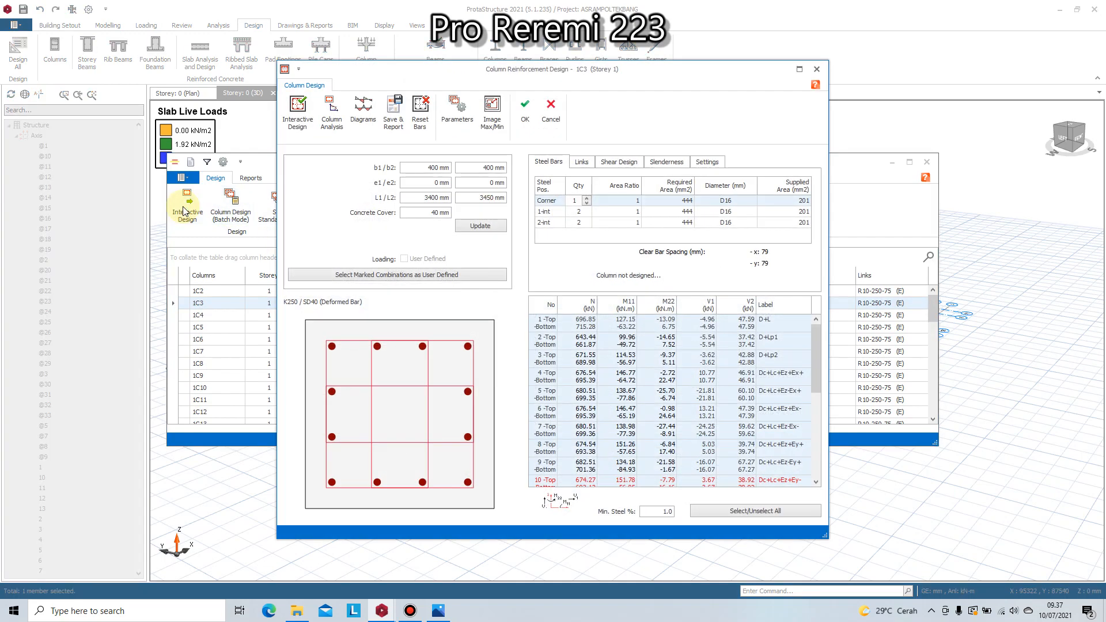
left_click(816, 69)
- Run the batch column design for all storeys, checking steel without selecting new bars when previous ones are insufficient
left_click(232, 207)
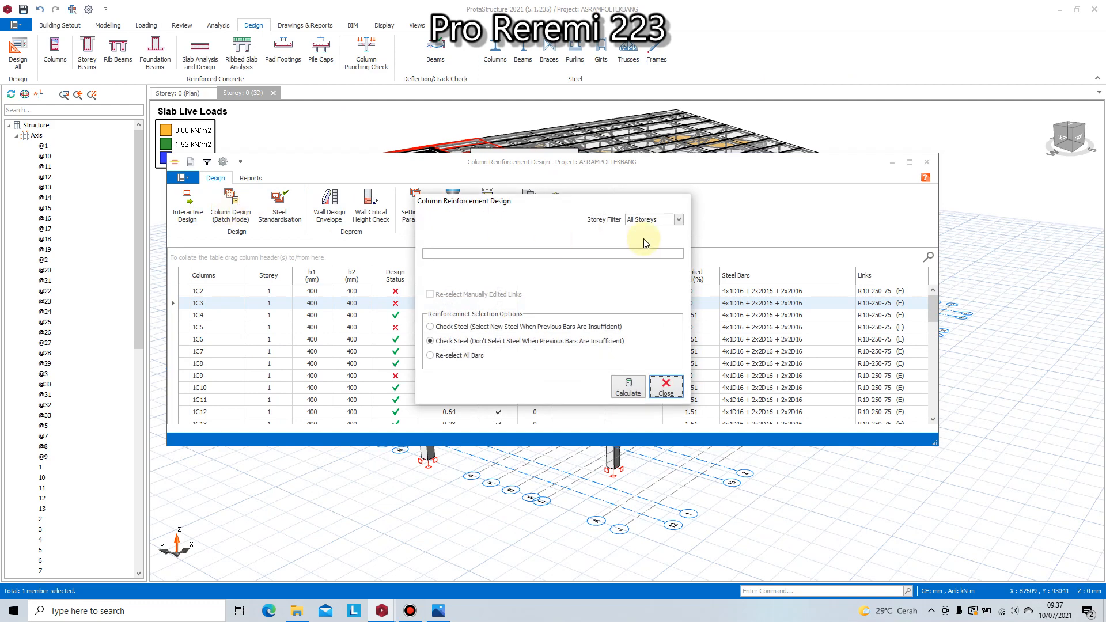
left_click(678, 220)
left_click(677, 220)
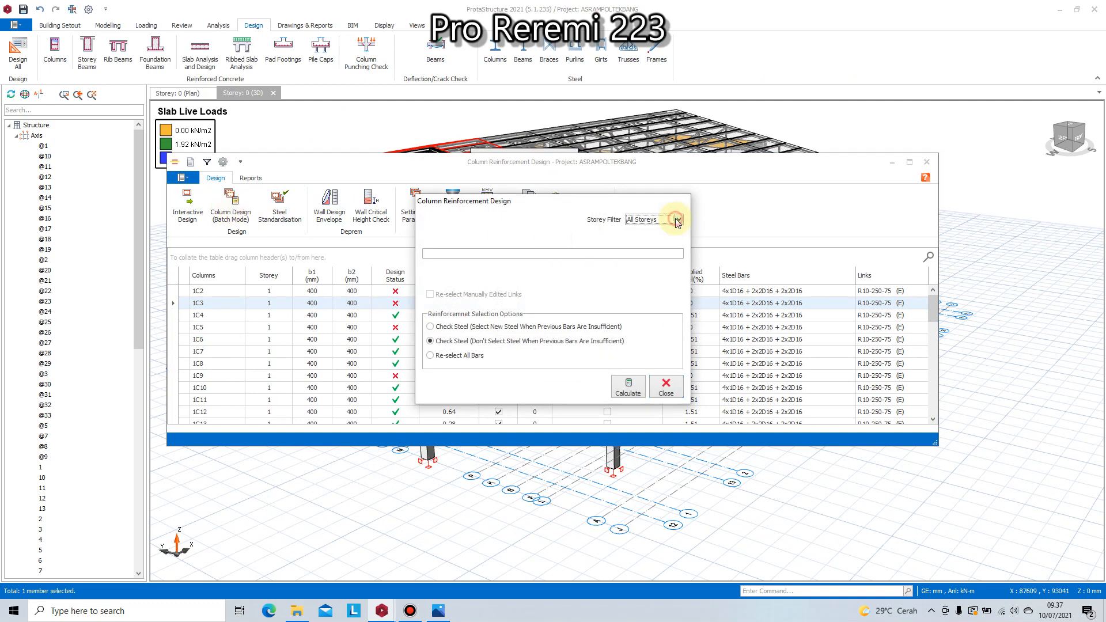
left_click(629, 389)
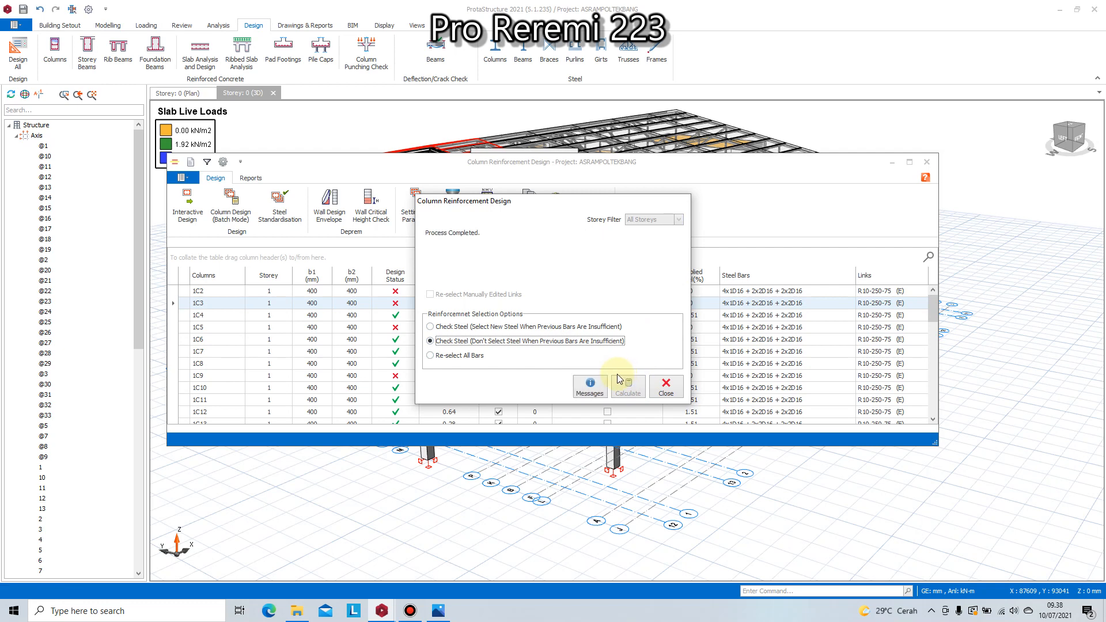
left_click(665, 388)
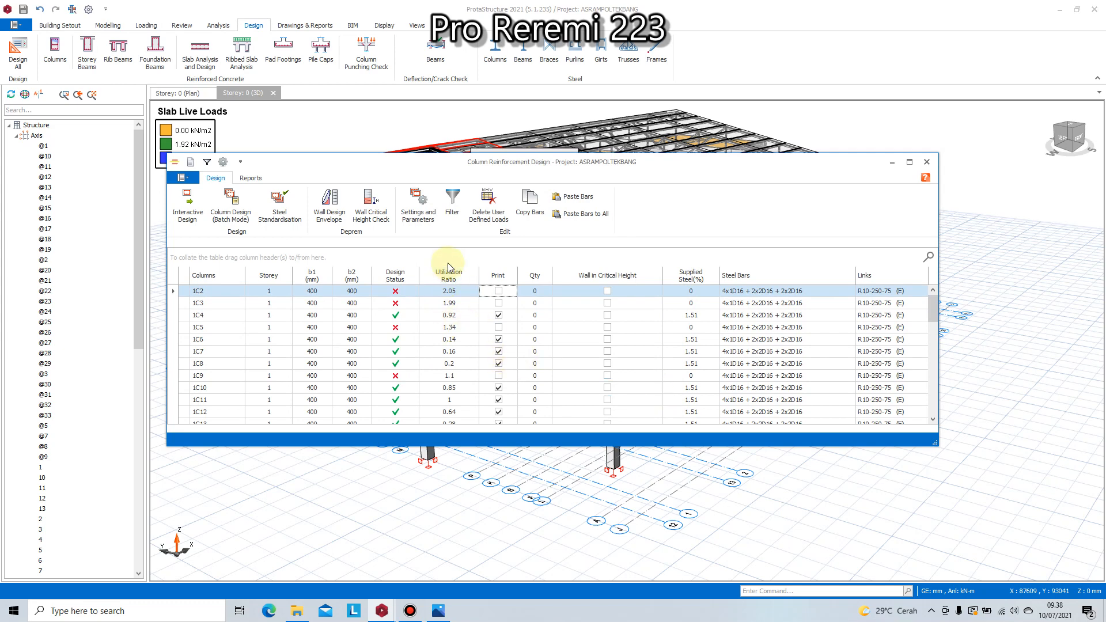
- Open Steel Standardisation for column line B - 2 (1C2) and choose 16 mm as the corner bar diameter of 1C2
left_click(282, 213)
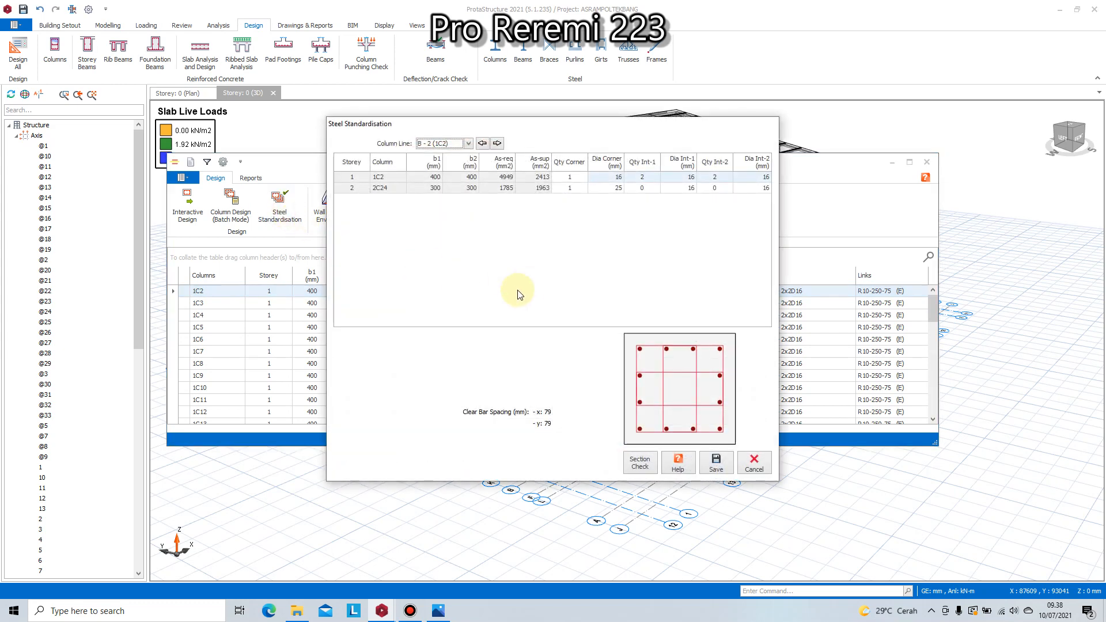
left_click(618, 179)
left_click(619, 177)
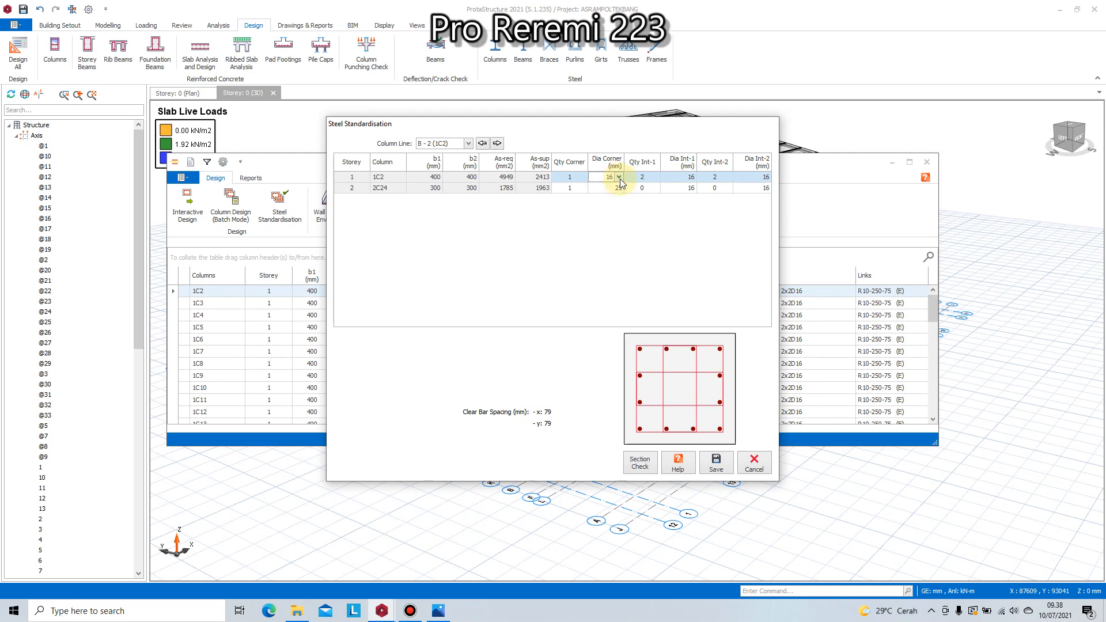
left_click(619, 178)
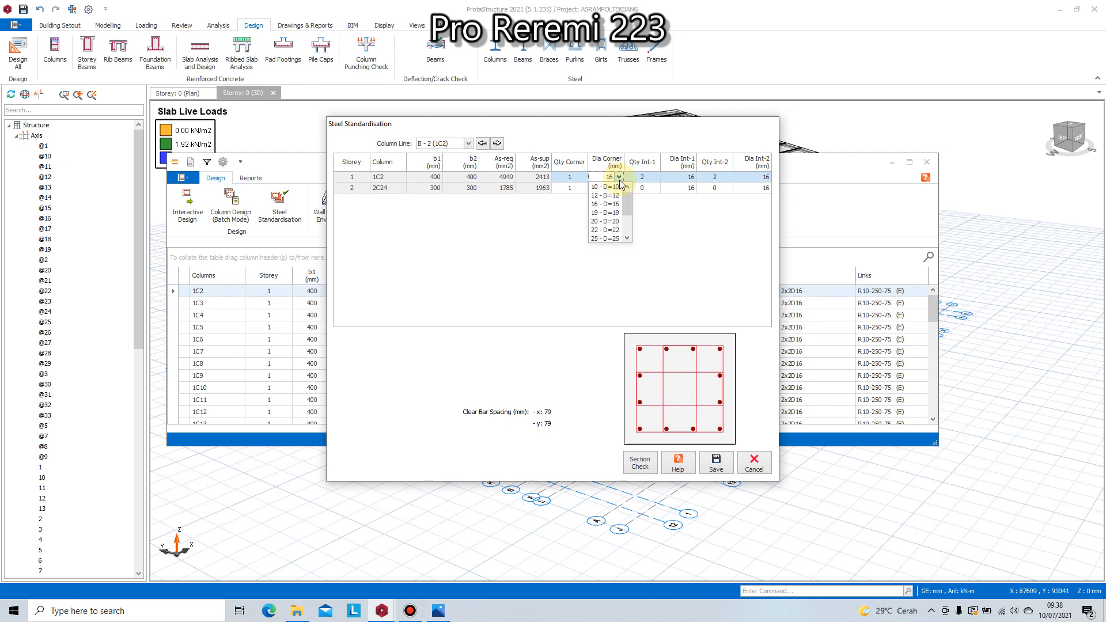
left_click(613, 205)
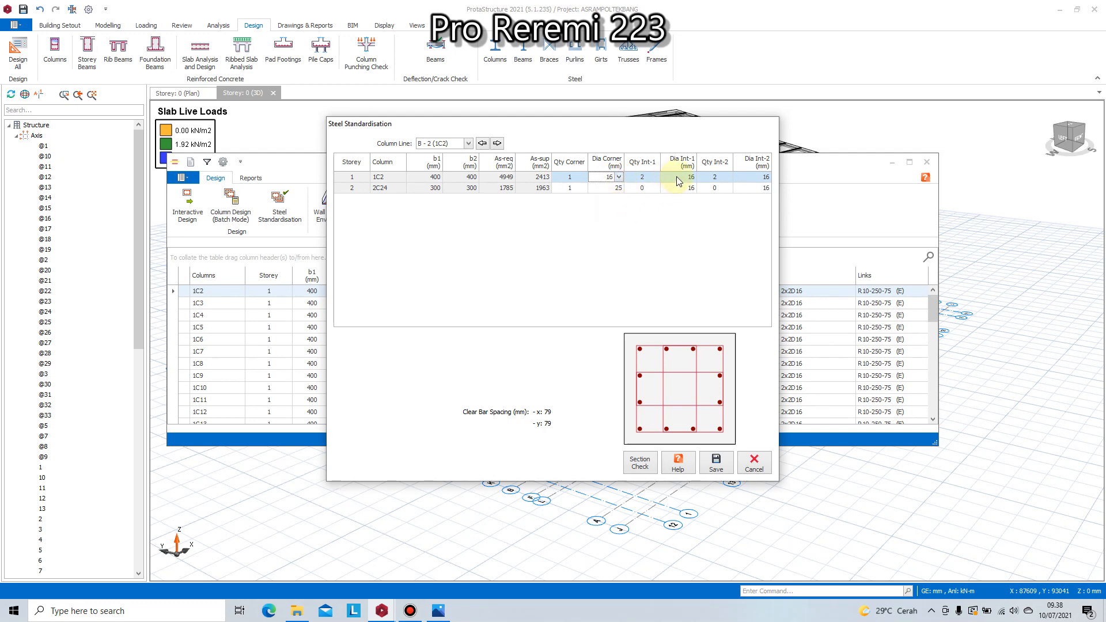
- Set column 2C24's Int-1 and Int-2 bar quantities to 2 each and its corner bar diameter to 16 mm
left_click(530, 189)
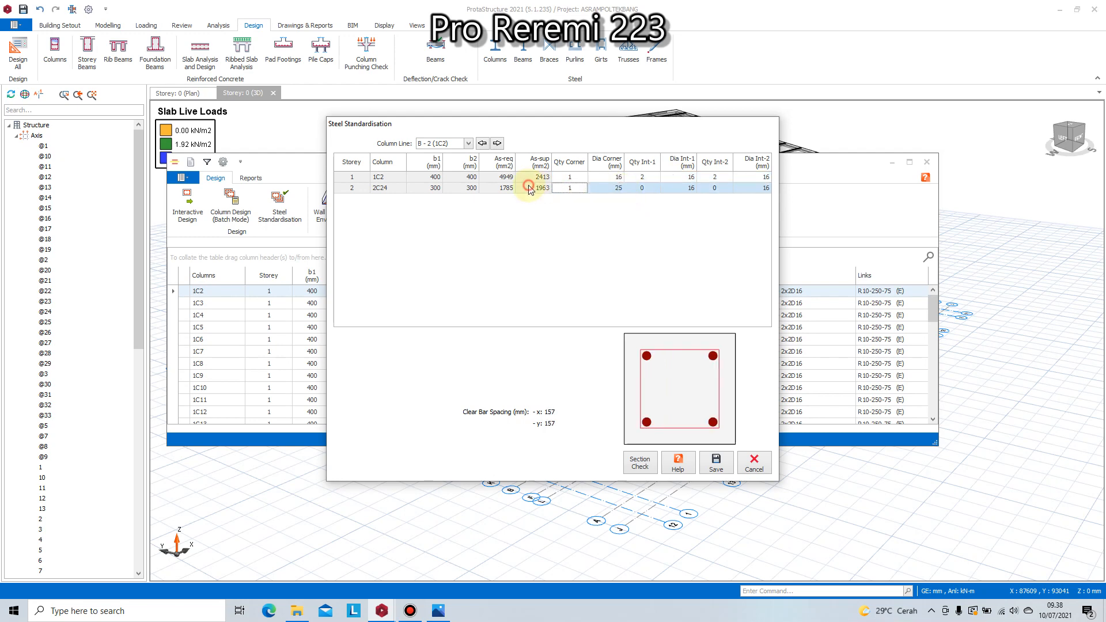
left_click(579, 188)
left_click_drag(577, 187, 547, 188)
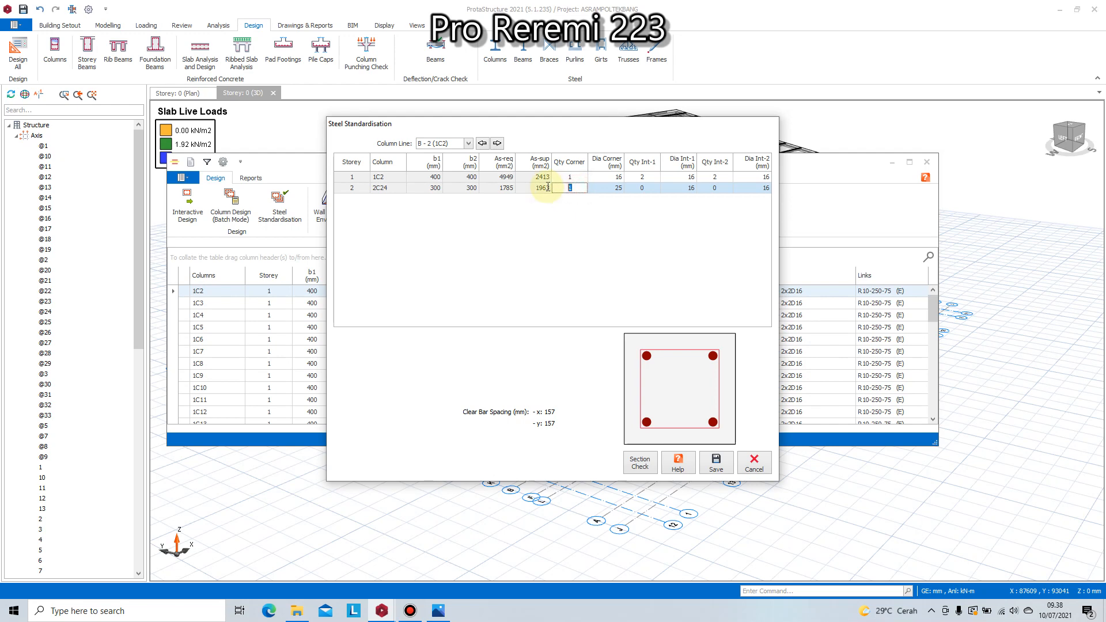
left_click(648, 188)
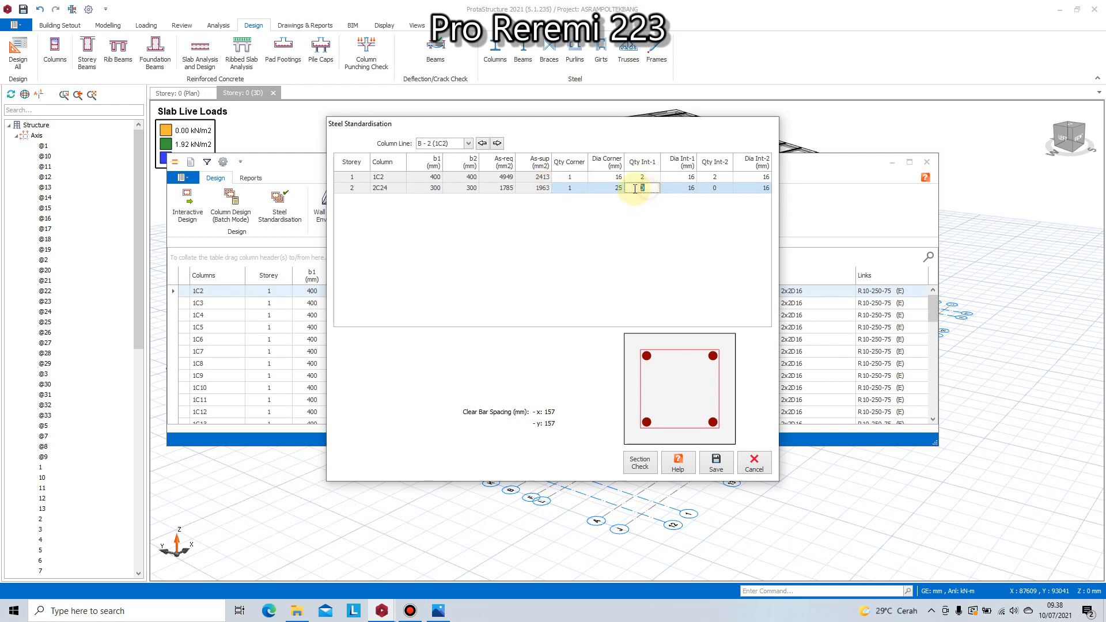
type("2")
left_click(714, 188)
type("2")
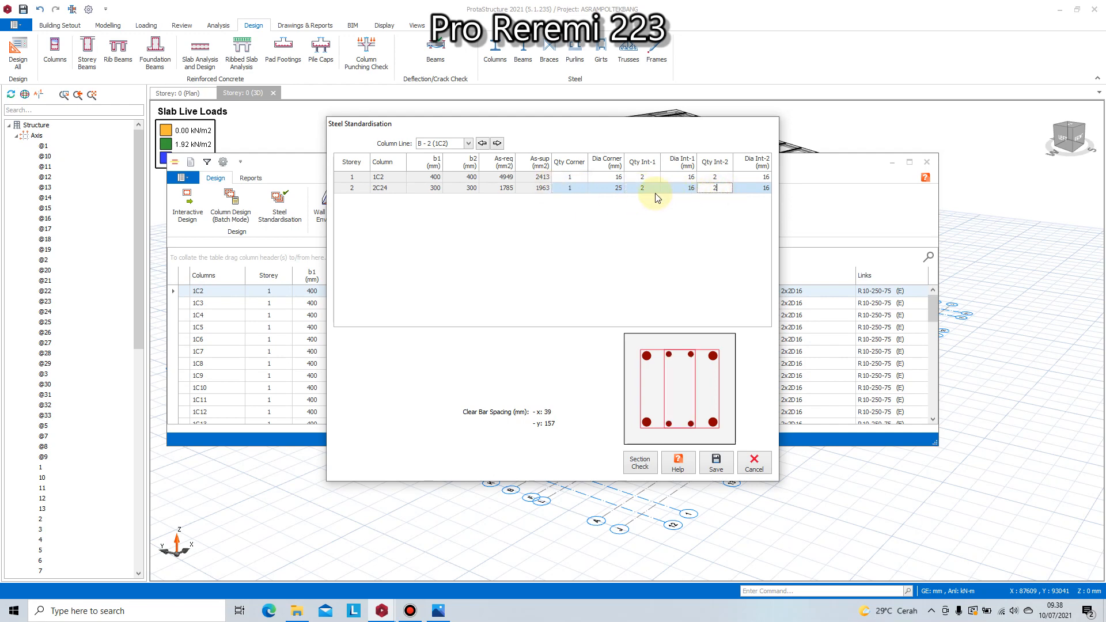
left_click(640, 187)
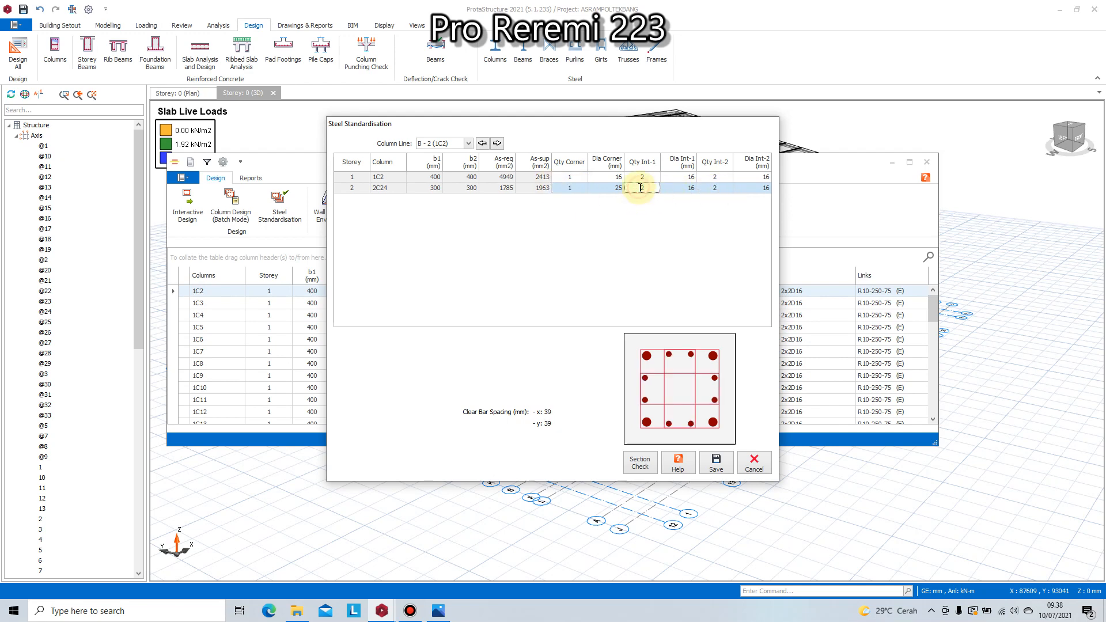
left_click(612, 188)
left_click(610, 215)
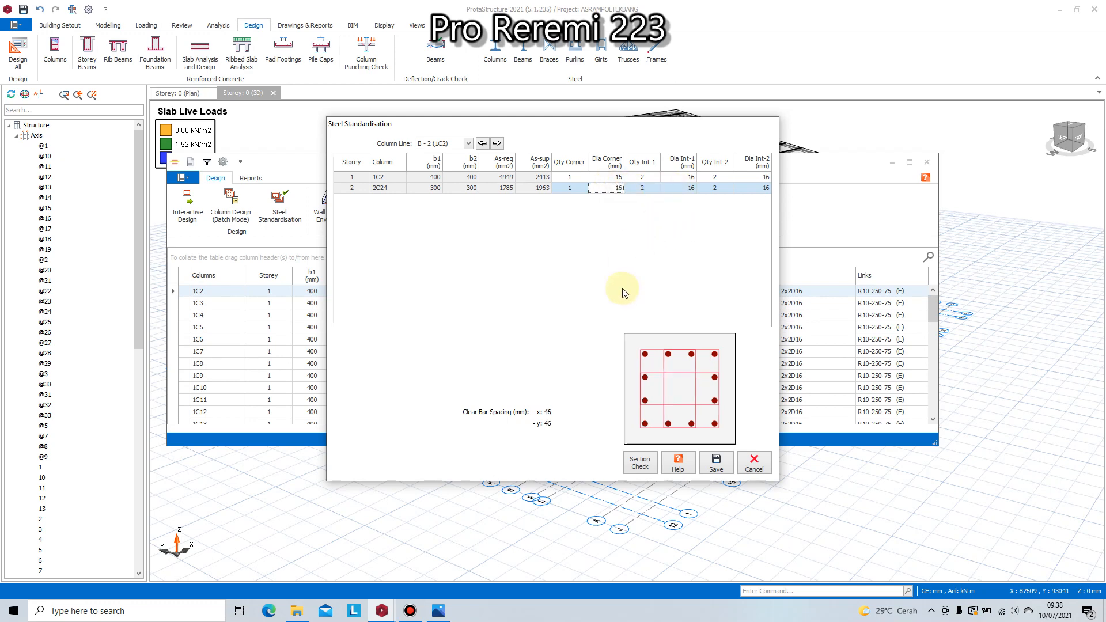
- Run the section check on the standardised steel, save the bars and close Steel Standardisation
left_click(644, 465)
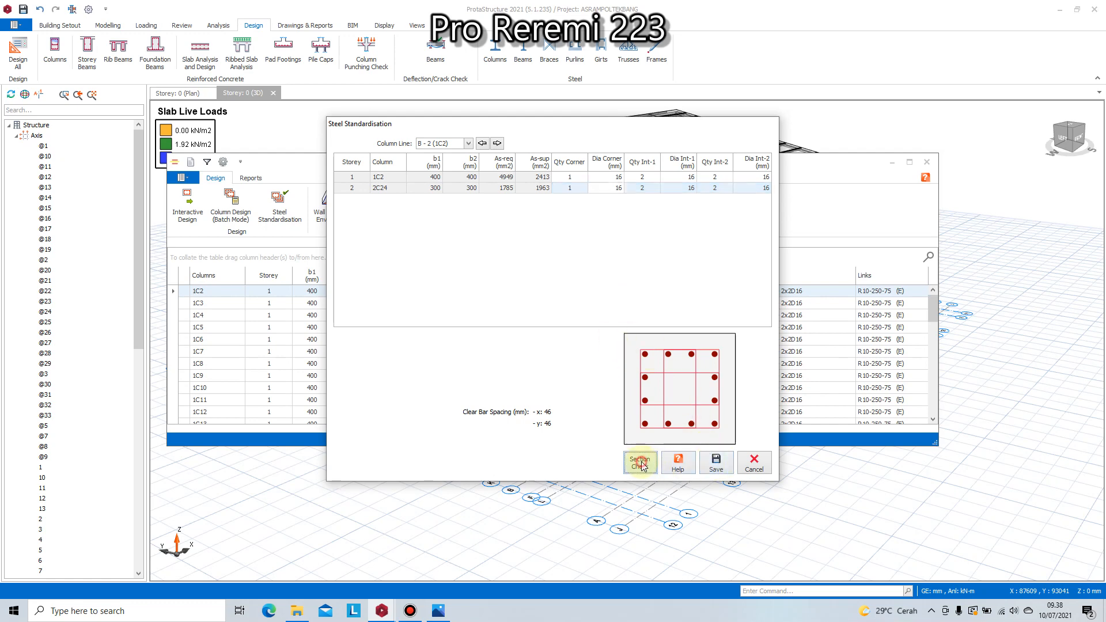
left_click(717, 466)
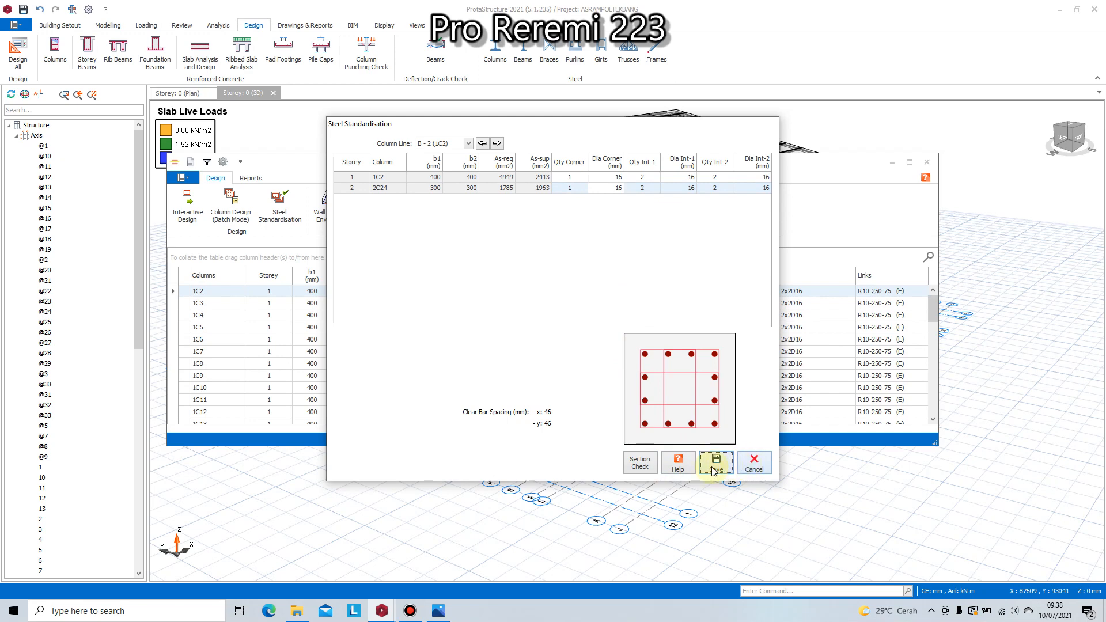
left_click(750, 464)
- Try to copy the reinforcement of column 2C24 and paste it to column 1C24
scroll(455, 357, "down", 10)
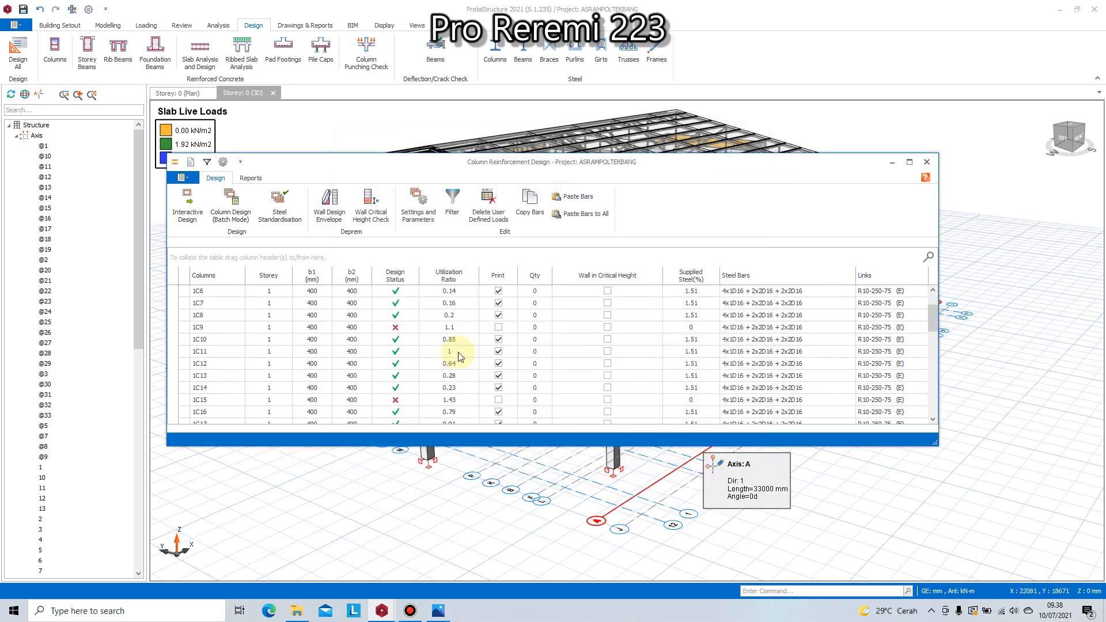
scroll(458, 358, "up", 3)
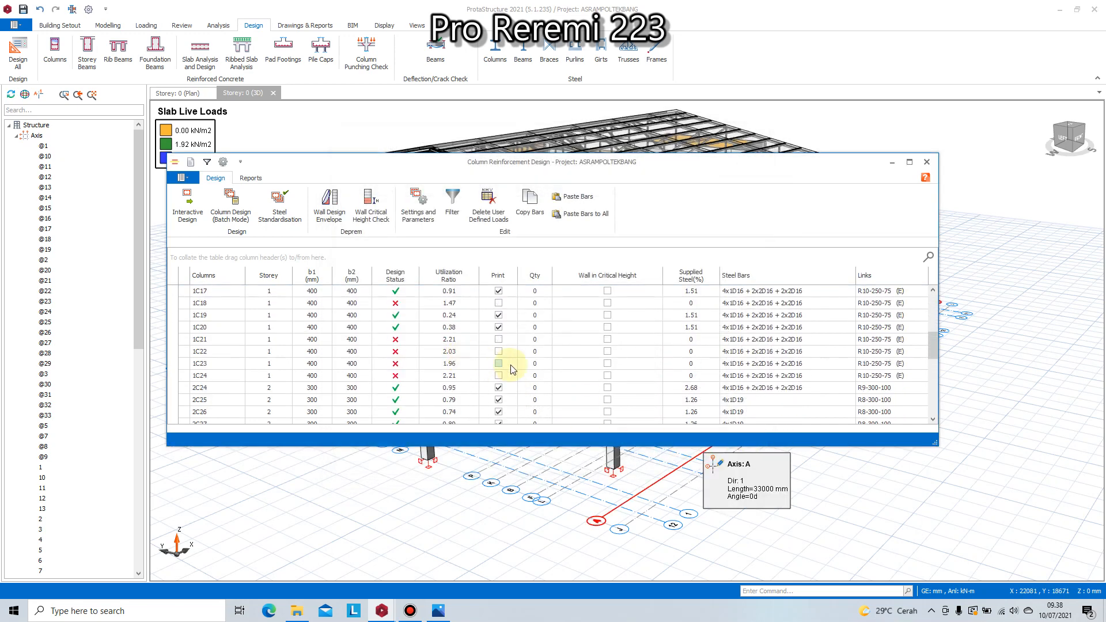
left_click(695, 390)
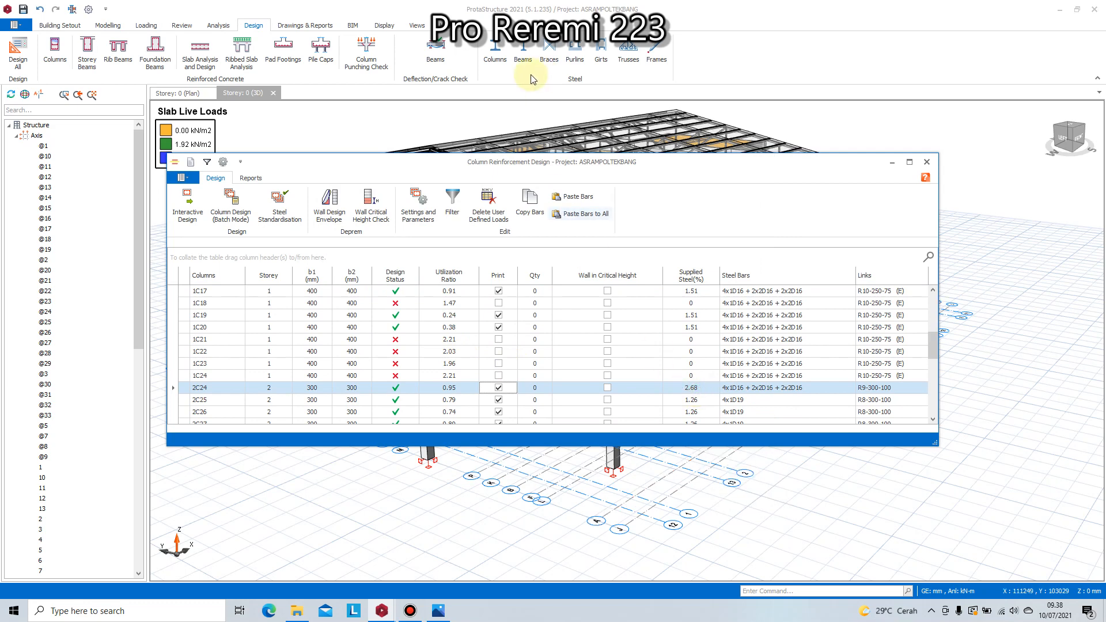
left_click(528, 208)
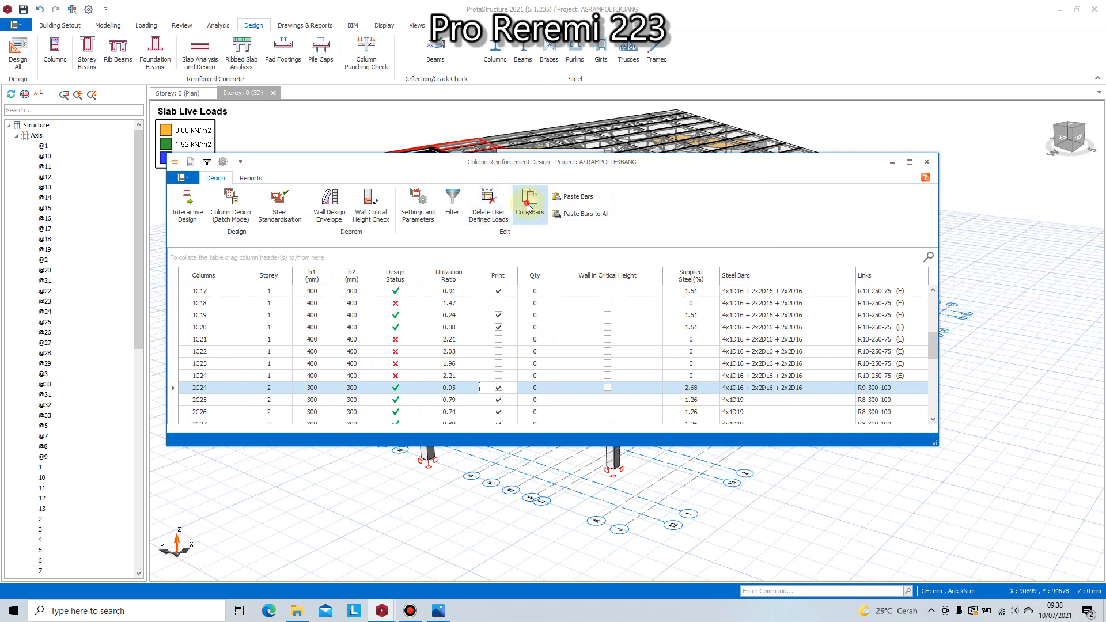
left_click(203, 376)
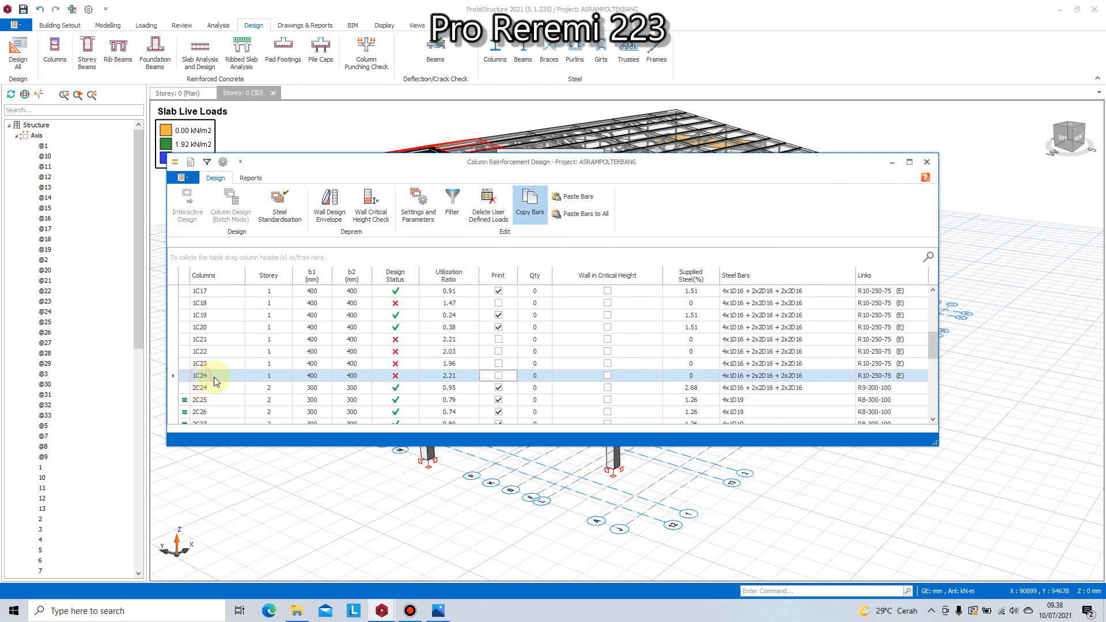
left_click(575, 197)
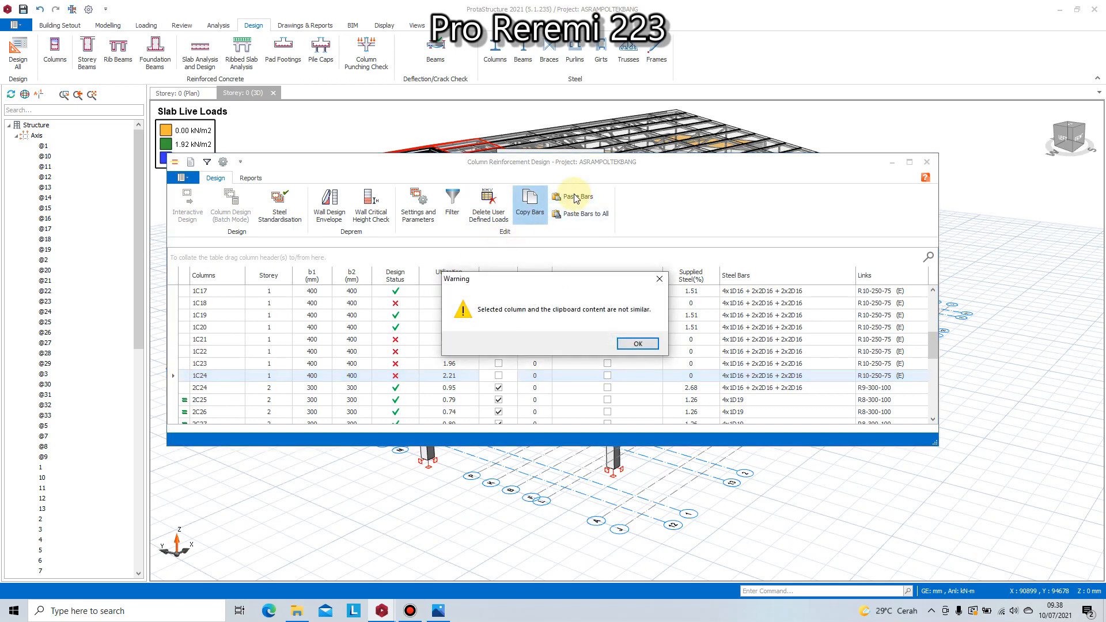
left_click(635, 342)
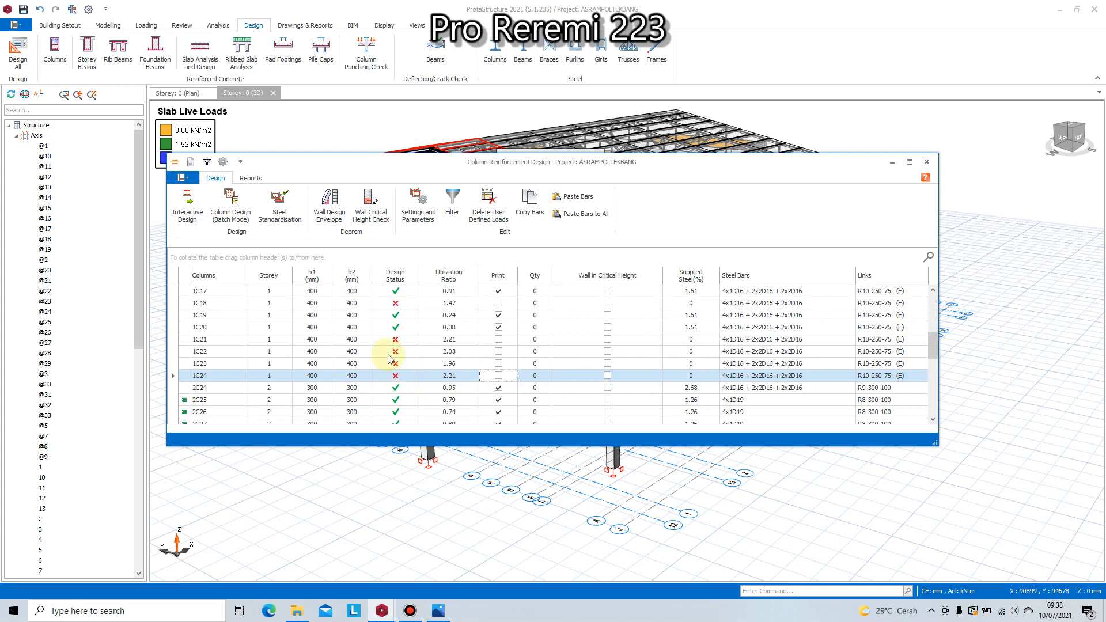
- Copy the reinforcement of column 1C20 and paste it to columns 1C21 and 1C22
left_click(396, 327)
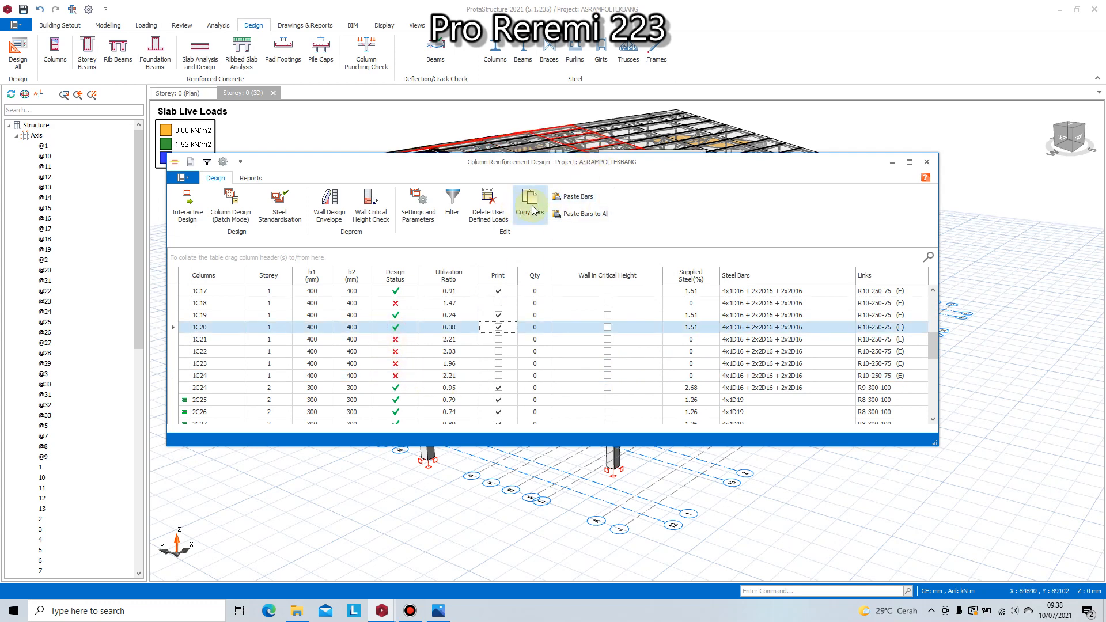
left_click(530, 204)
left_click(200, 340)
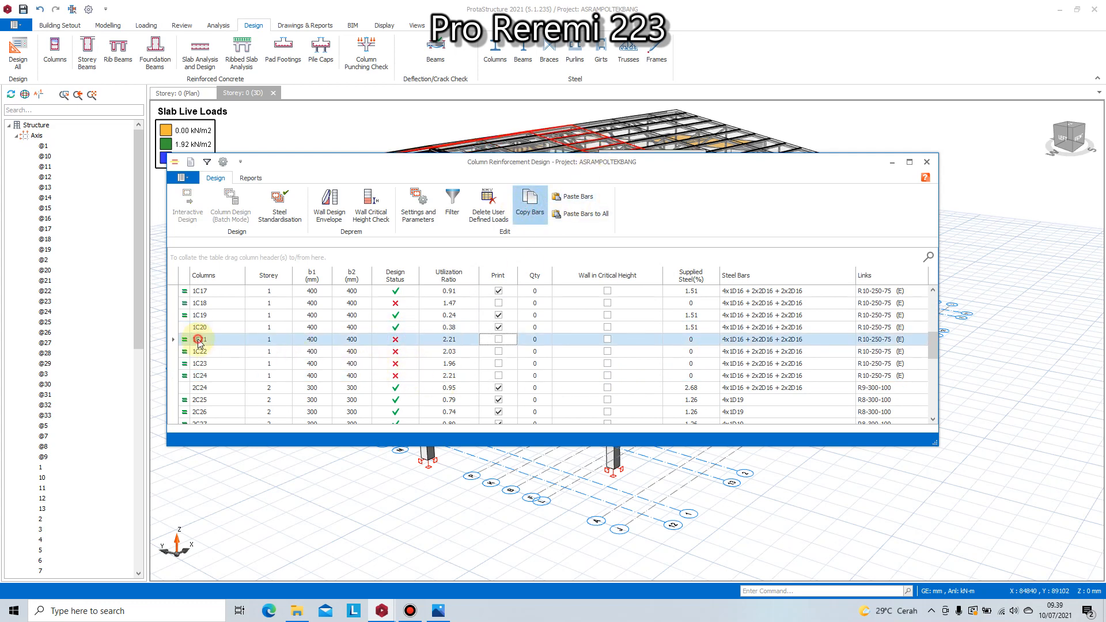
left_click(588, 198)
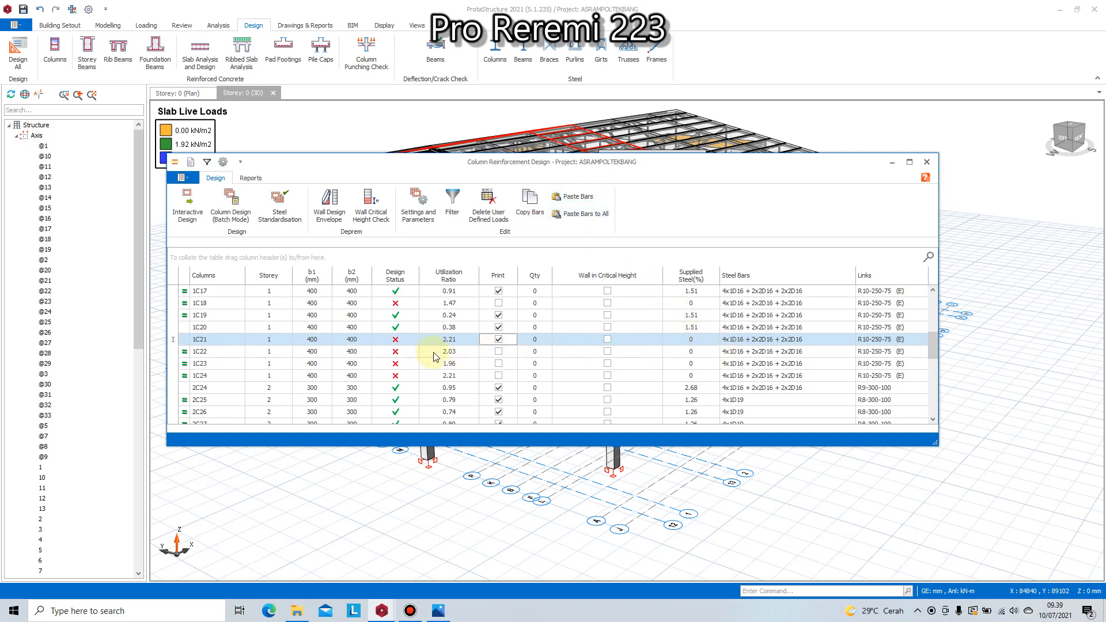
left_click(216, 352)
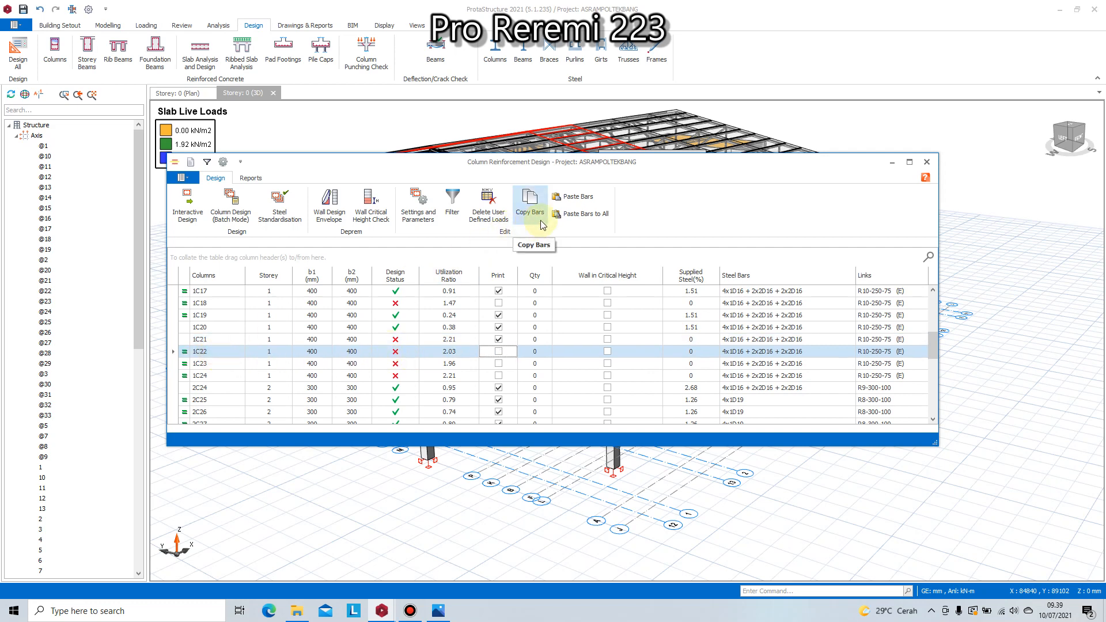
left_click(576, 196)
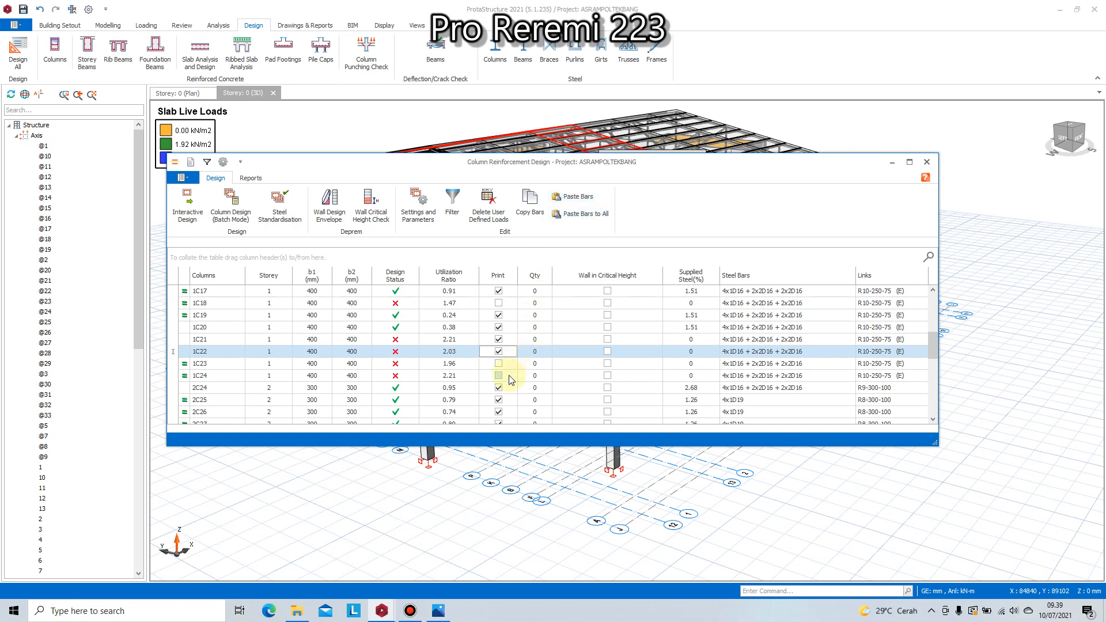
- Run the interactive design of column 1C2 with the marked load combinations as user-defined loading, and accept the proposed reinforcement
left_click(534, 375)
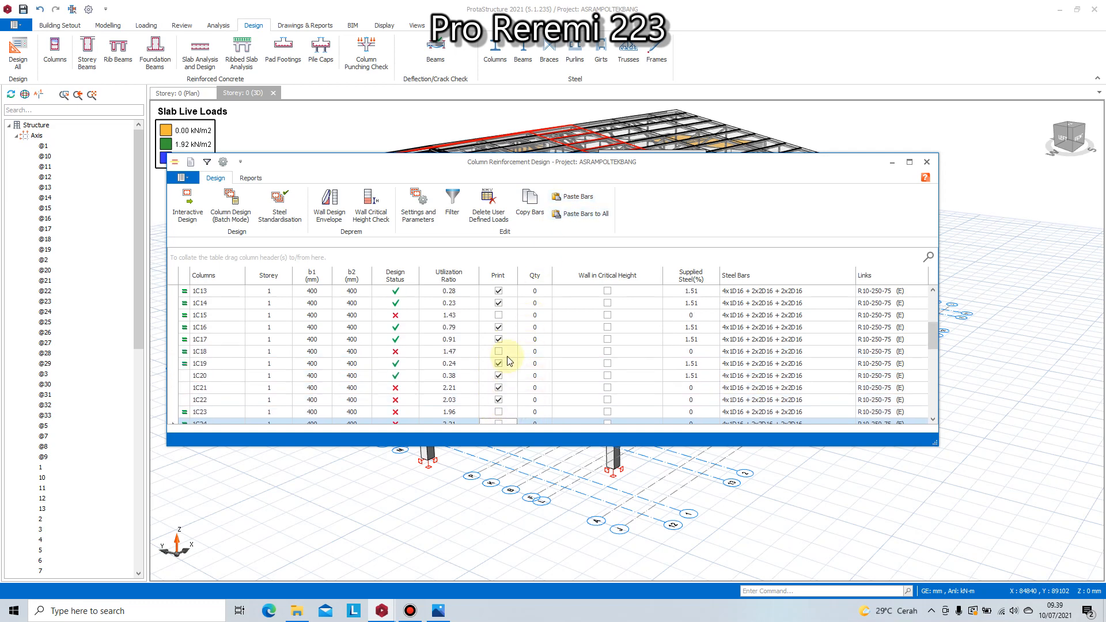
scroll(509, 361, "up", 5)
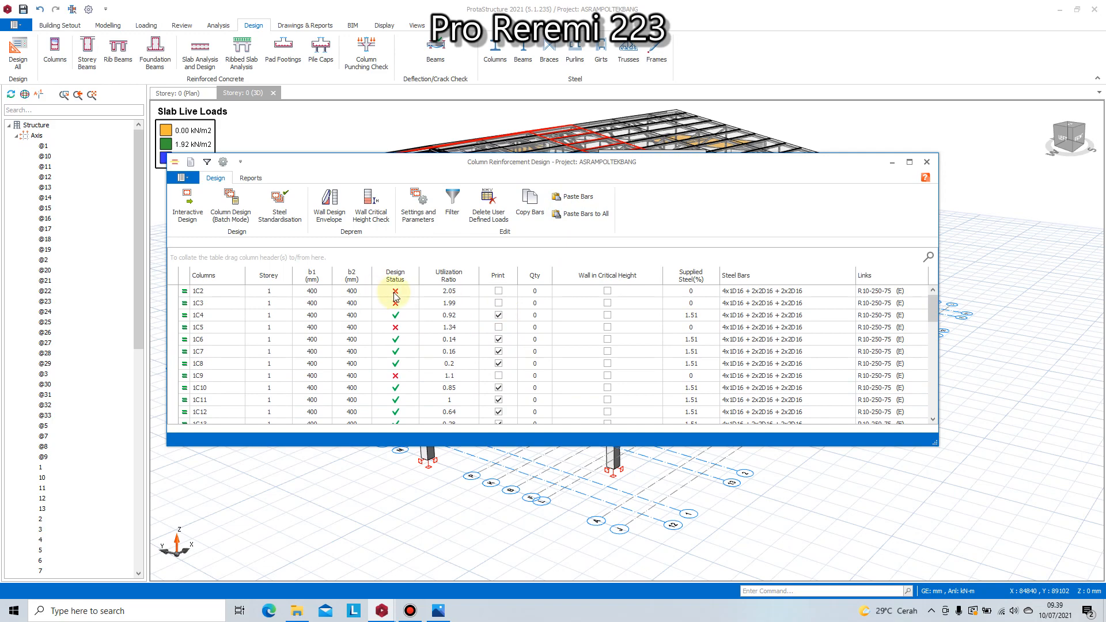
left_click(396, 296)
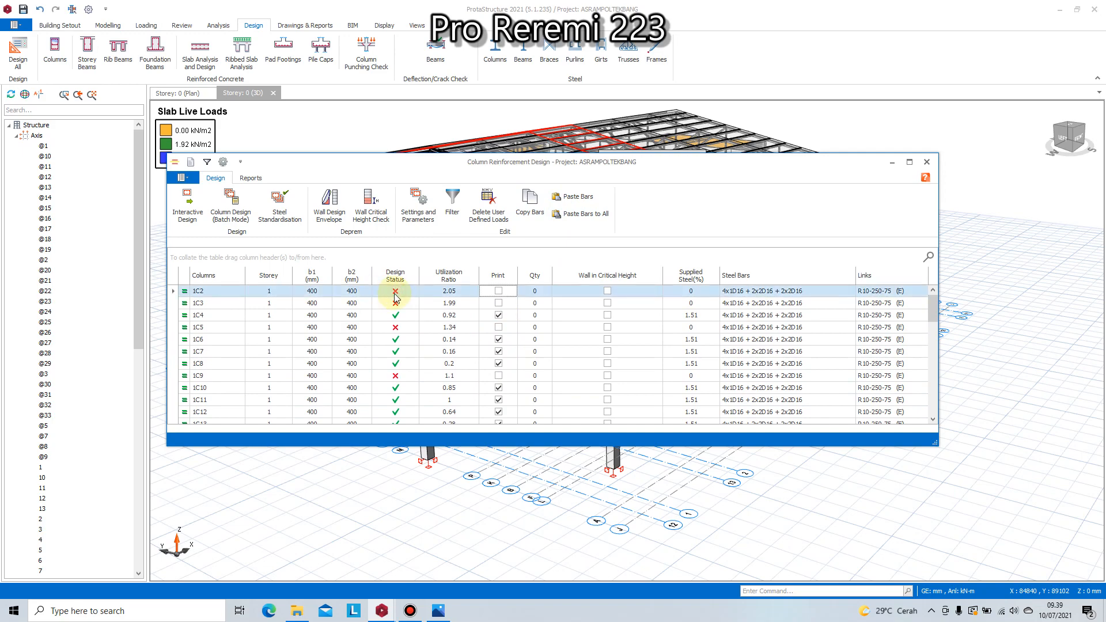
double_click(396, 296)
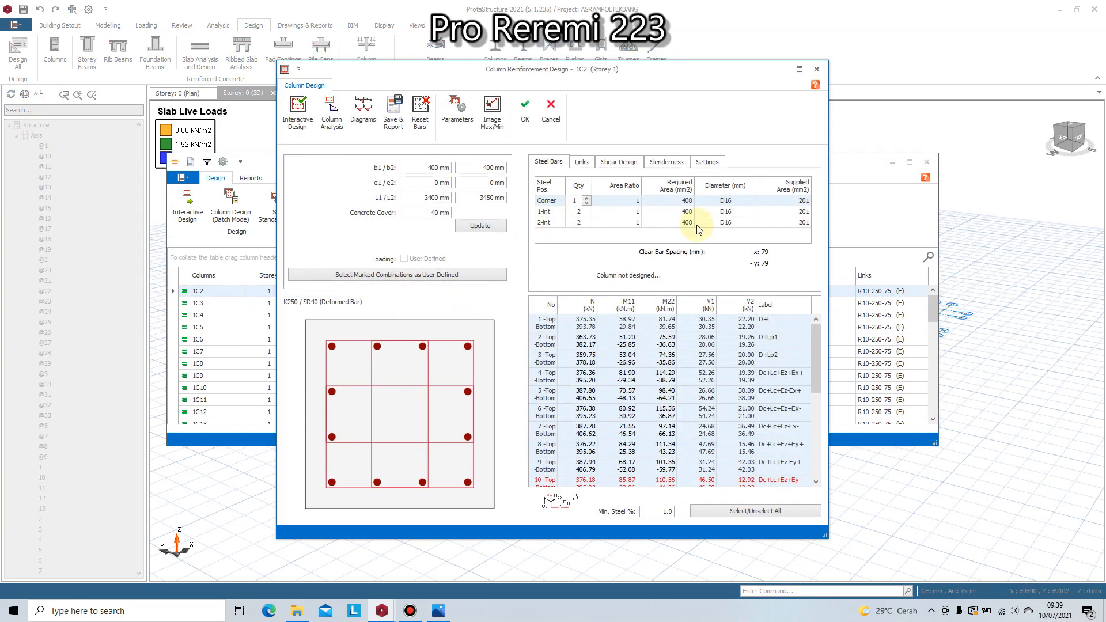
left_click(482, 228)
left_click(436, 274)
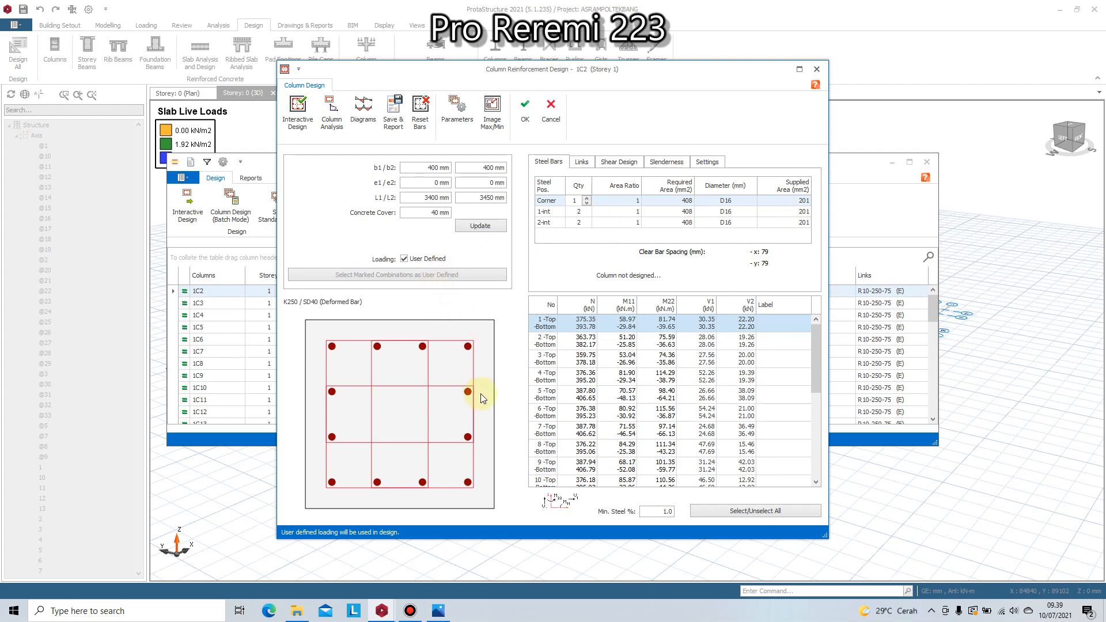
left_click(311, 116)
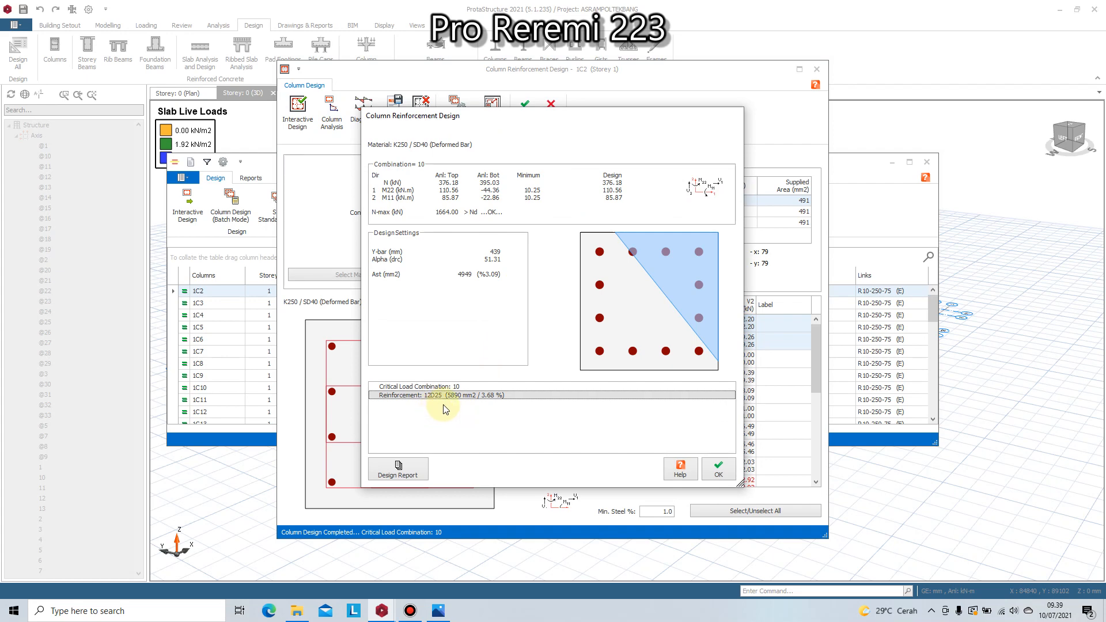
left_click(718, 470)
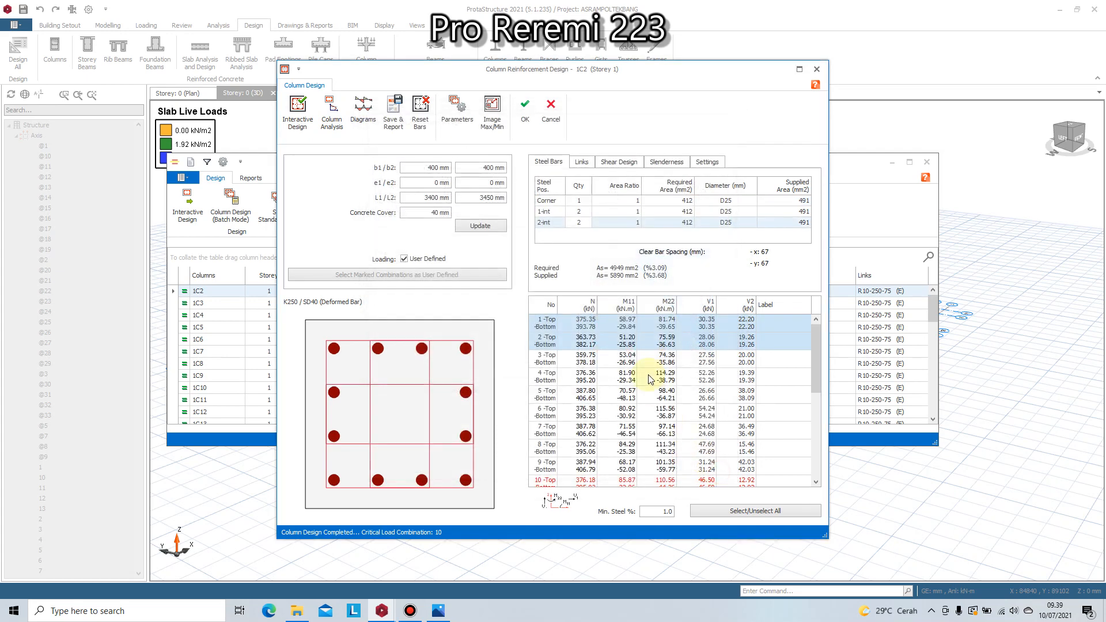
- Set the corner, 1-int and 2-int bar diameters of column 1C2 to D16
left_click(727, 200)
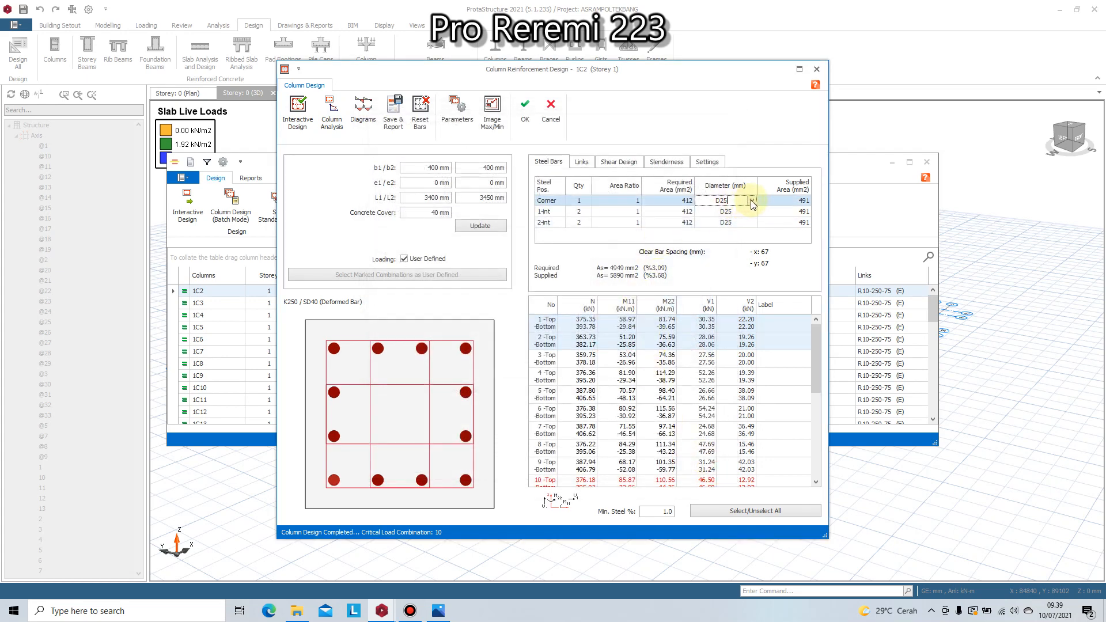
left_click(752, 201)
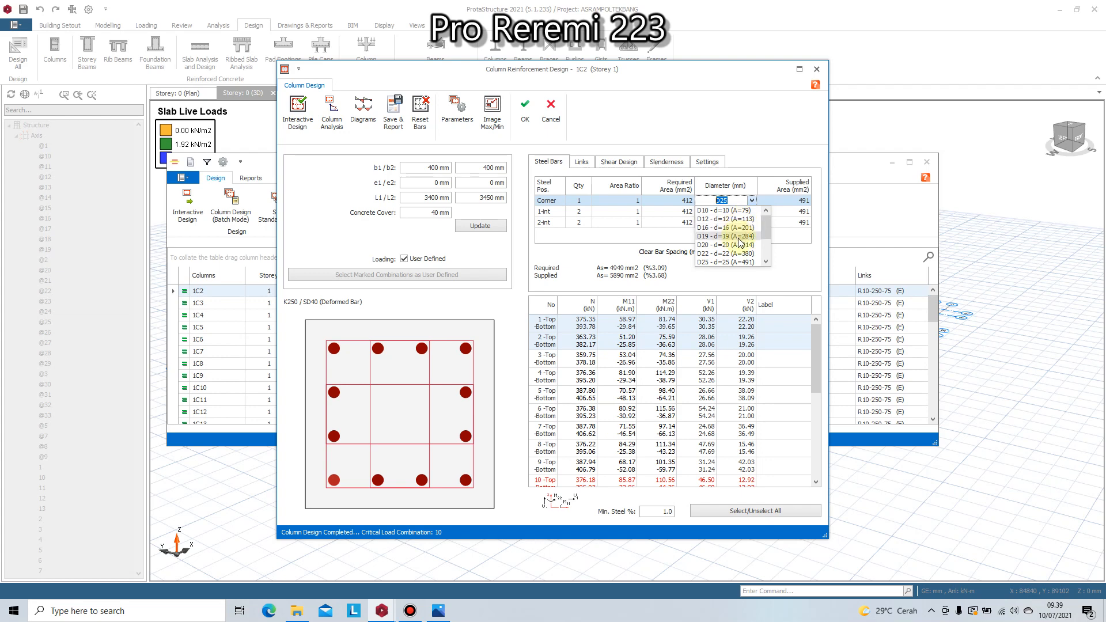
left_click(724, 227)
left_click(727, 211)
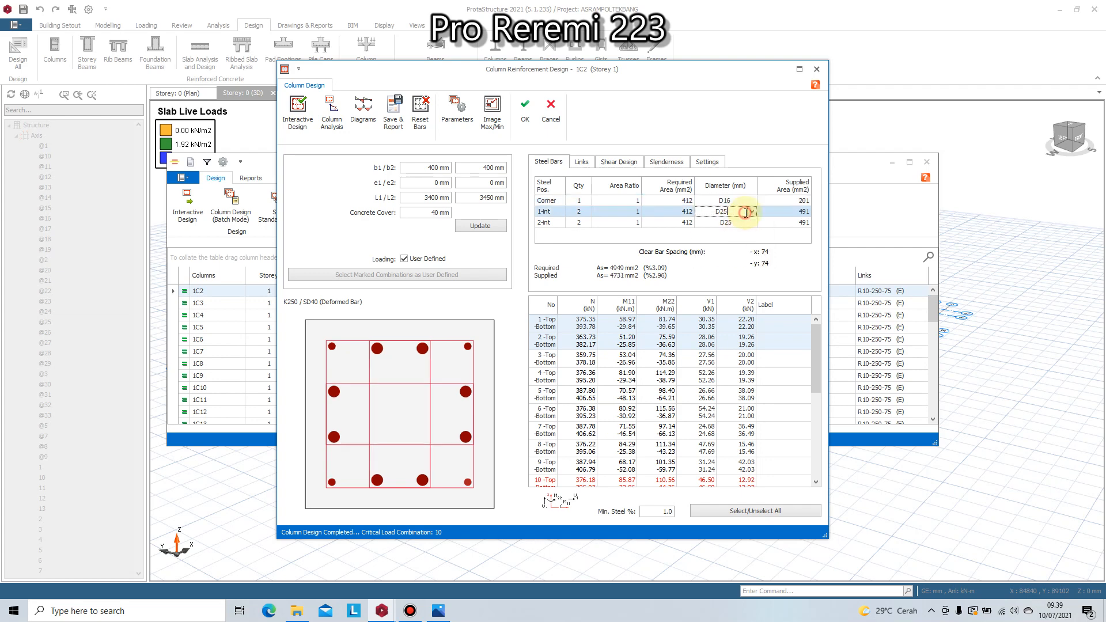
left_click(752, 211)
left_click(724, 238)
left_click(740, 222)
left_click(751, 223)
left_click(725, 249)
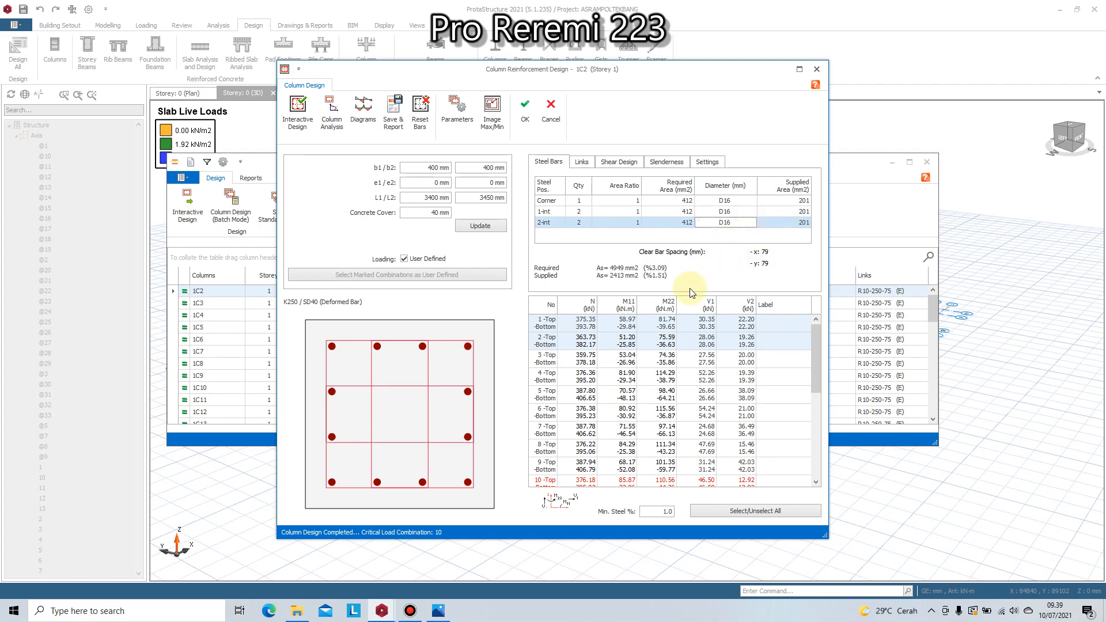
- Update column 1C2, review its slenderness, link and shear design settings, and accept the column design
left_click(479, 230)
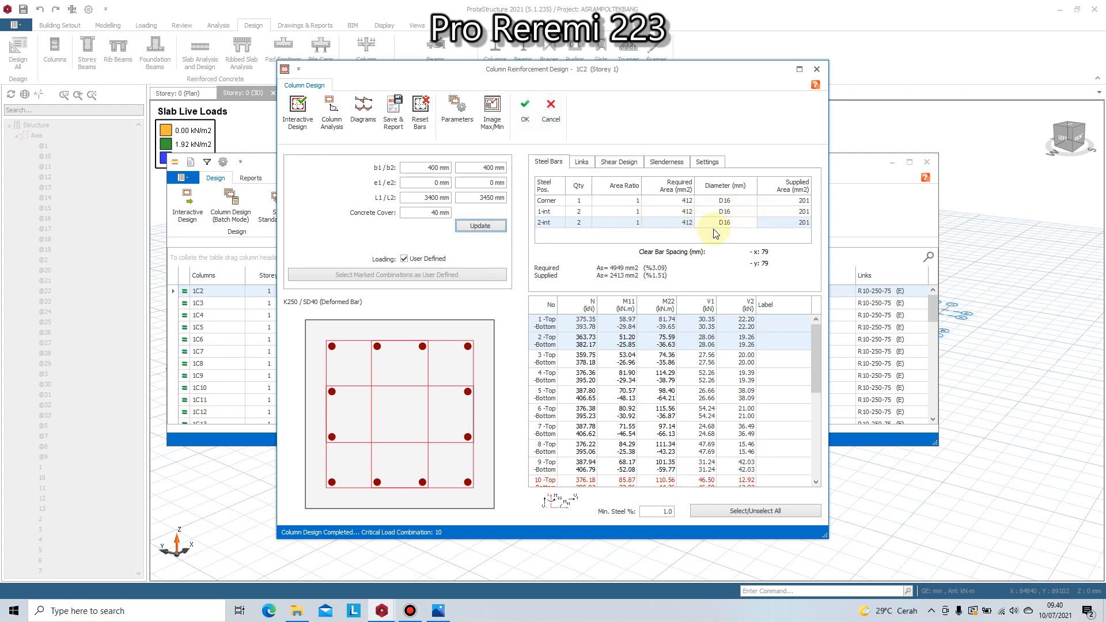
left_click(667, 162)
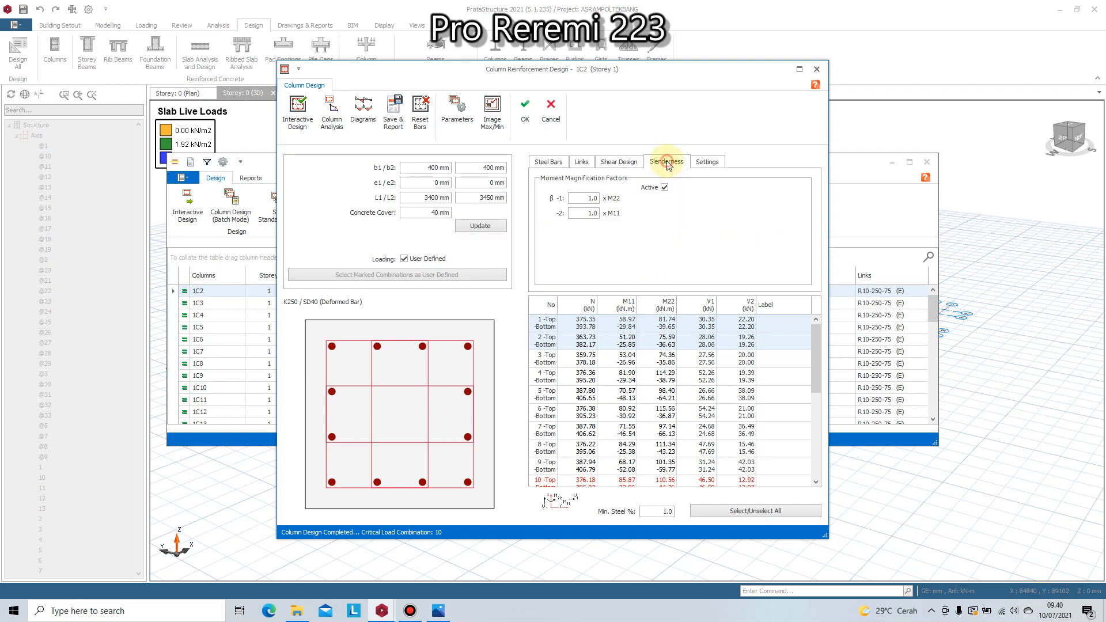
left_click(622, 162)
left_click(554, 162)
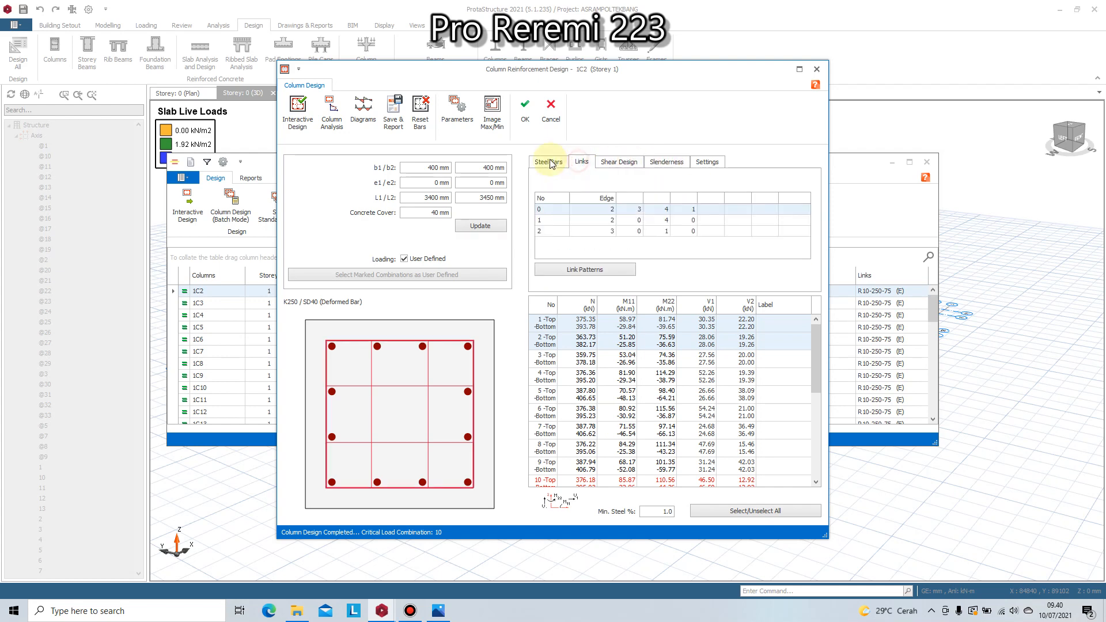
left_click(614, 163)
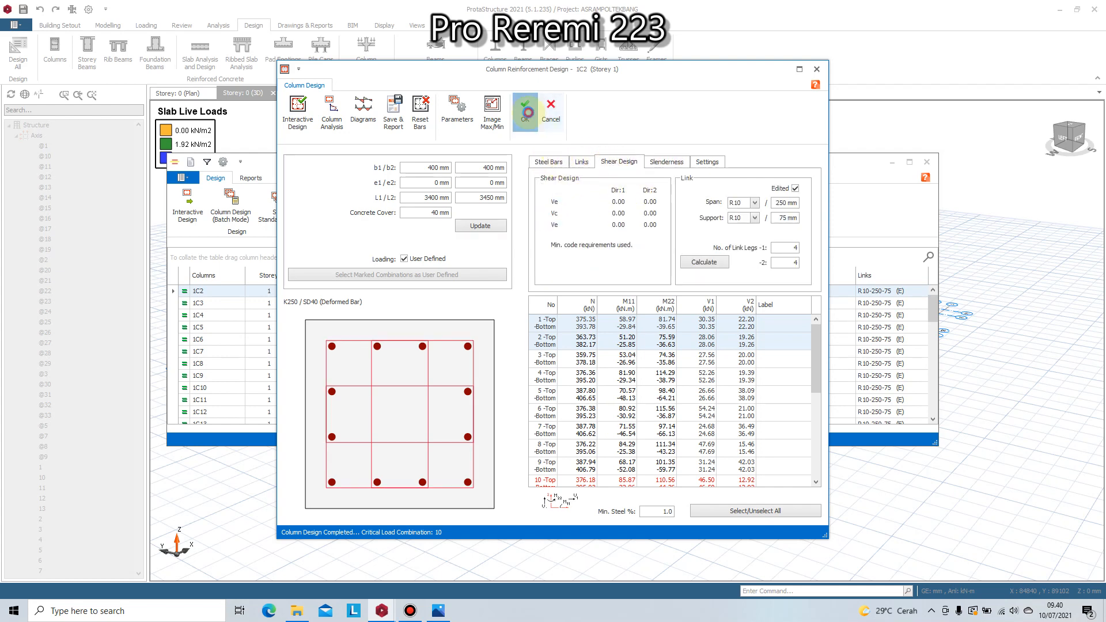
left_click(525, 112)
- Reopen column 1C2, overwrite its user-defined loading with the marked combinations, rerun the interactive design and accept the 12D25 reinforcement
double_click(394, 291)
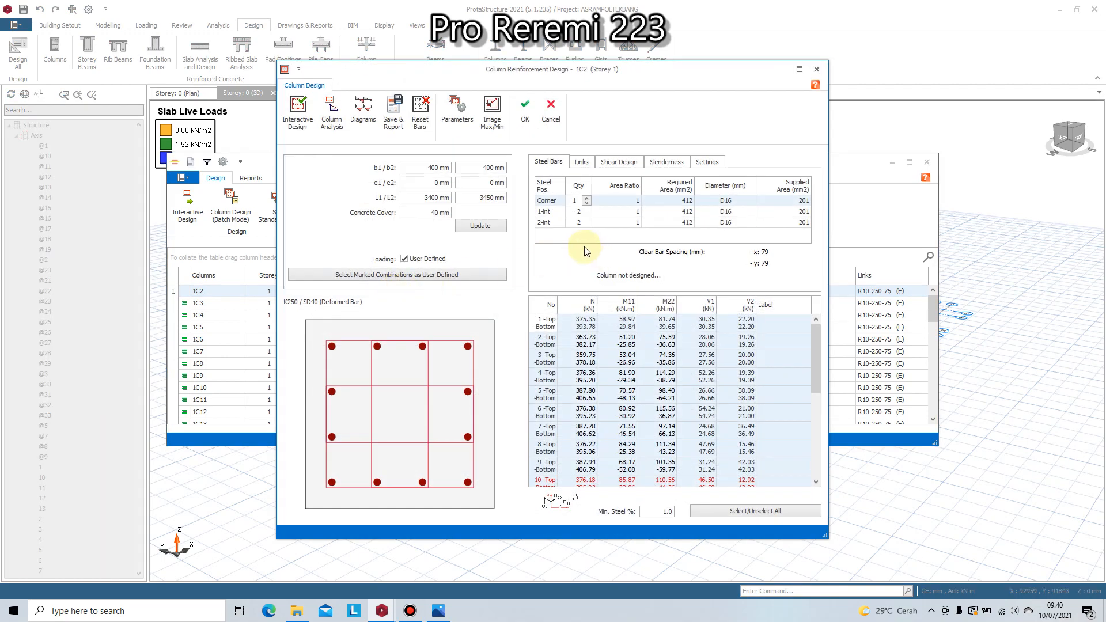
left_click(487, 229)
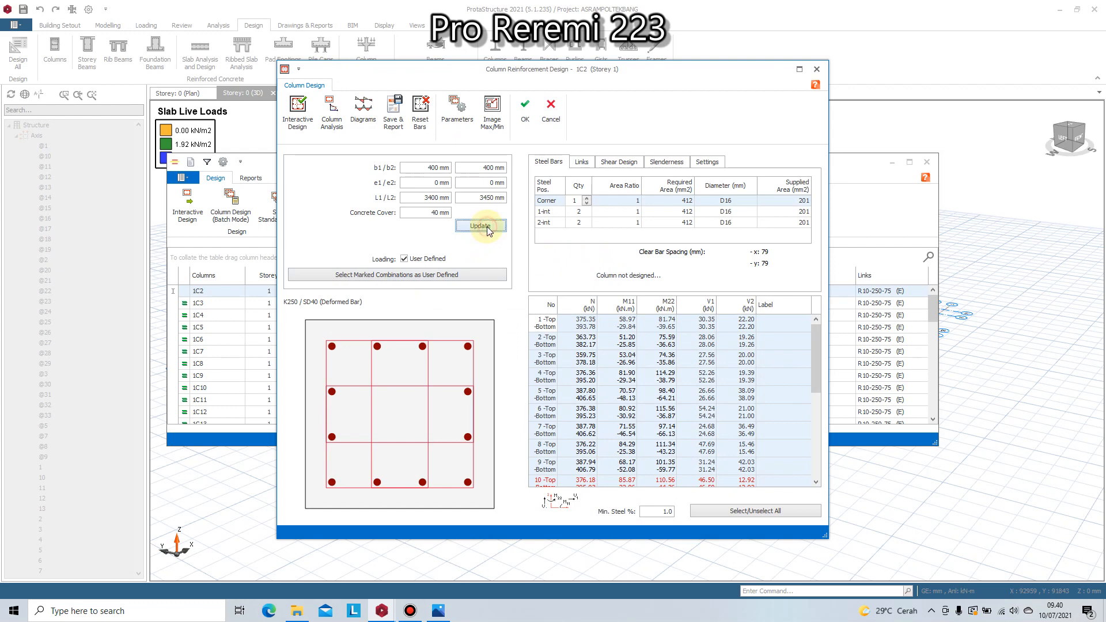
left_click(443, 281)
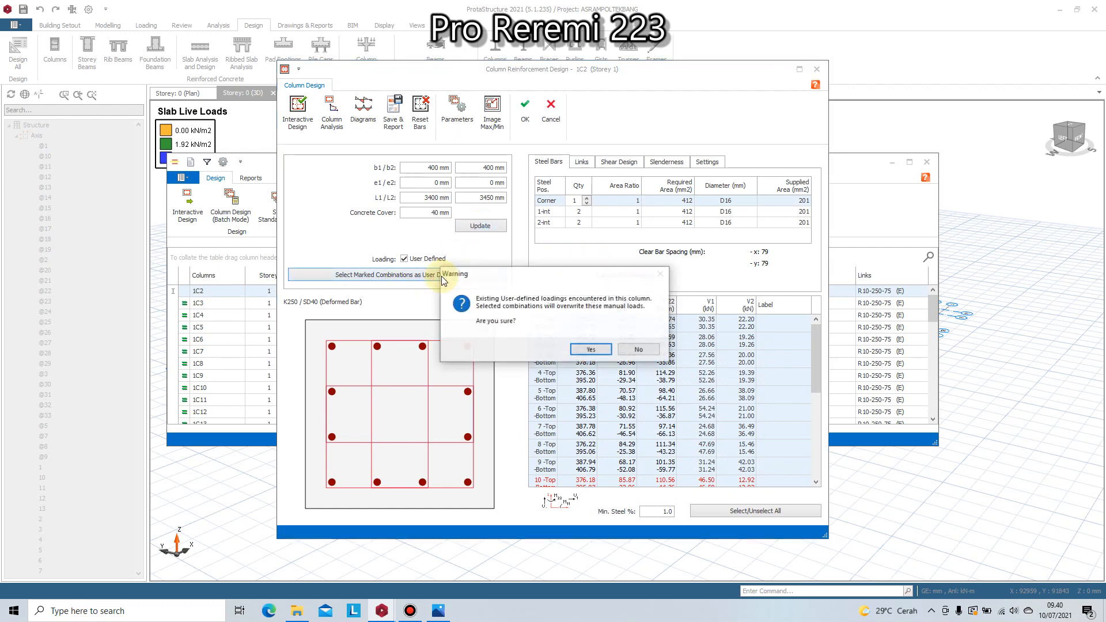
left_click(602, 349)
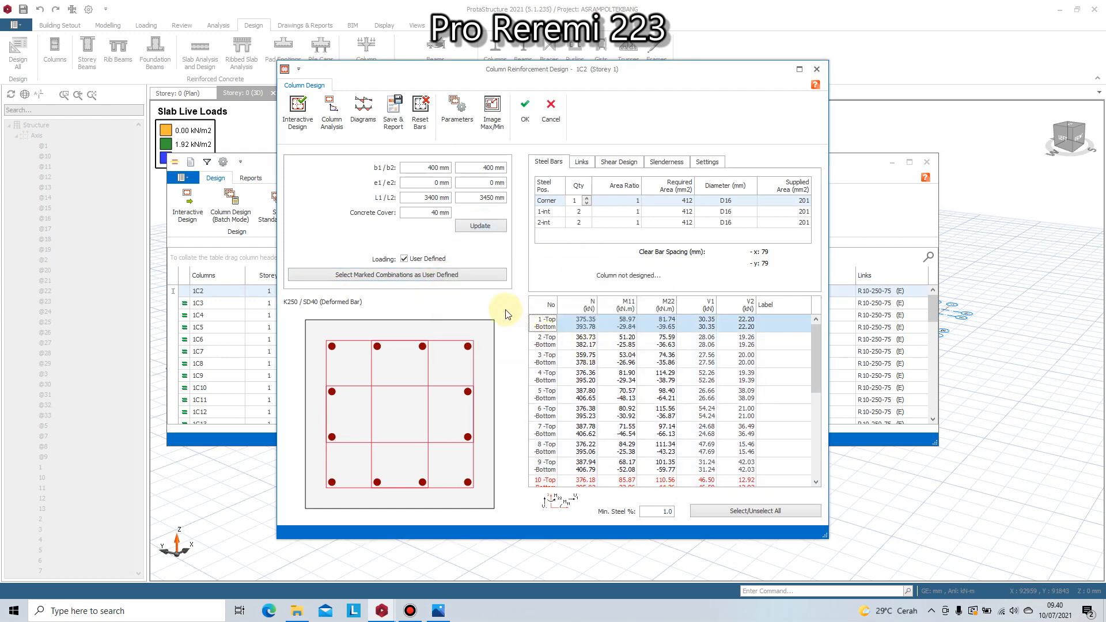
left_click(297, 111)
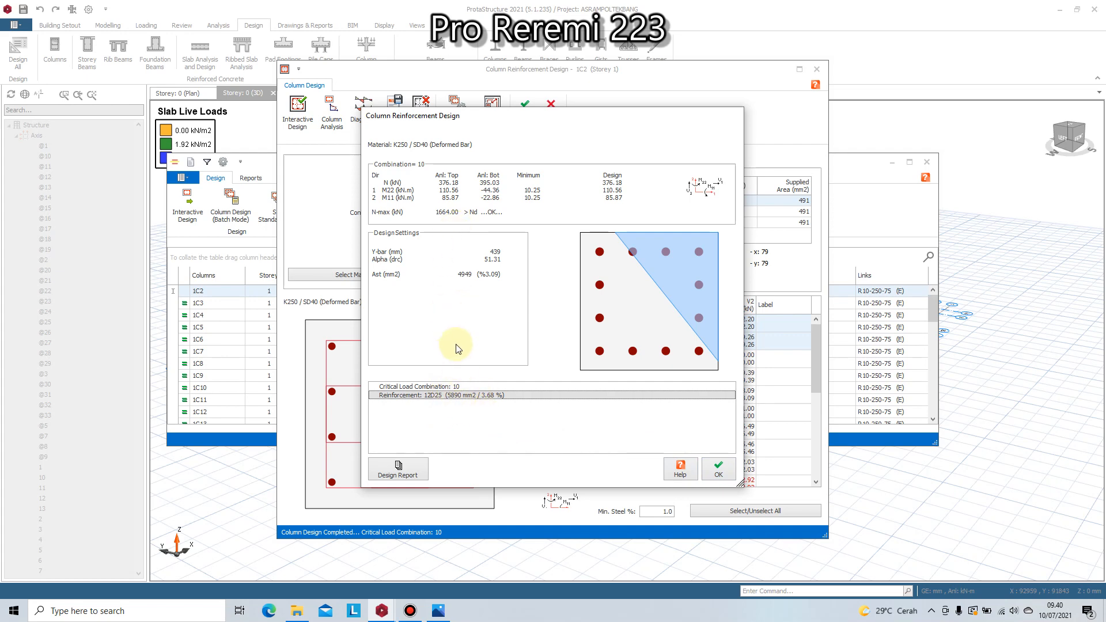
left_click(717, 467)
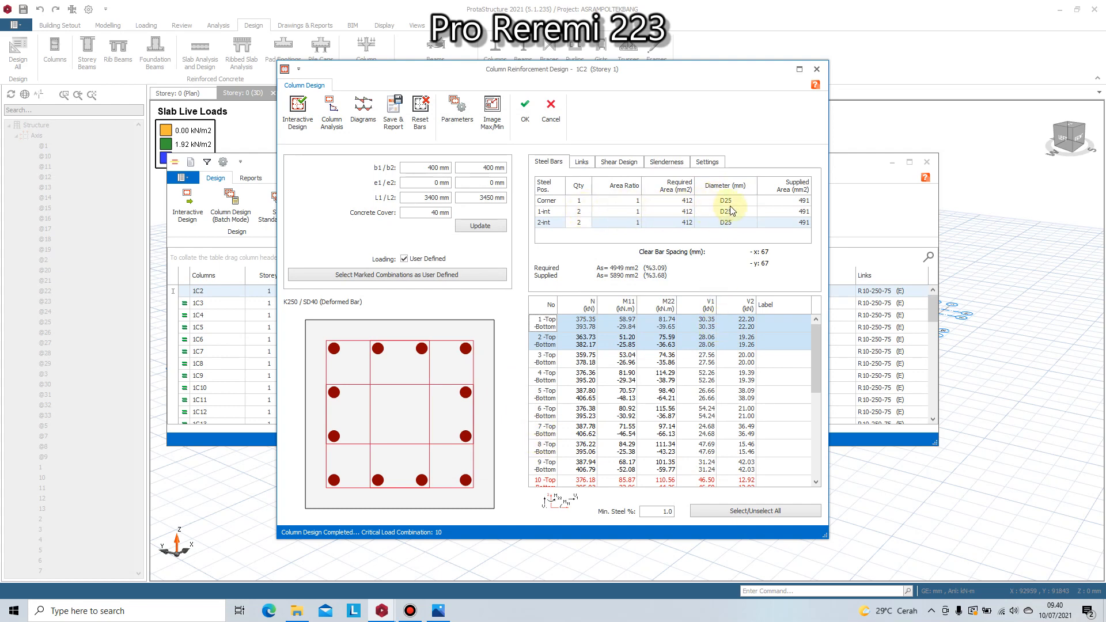
- Set the quantity of the 1-int and 2-int bars of column 1C2 to 3 each
left_click(585, 214)
left_click(579, 222)
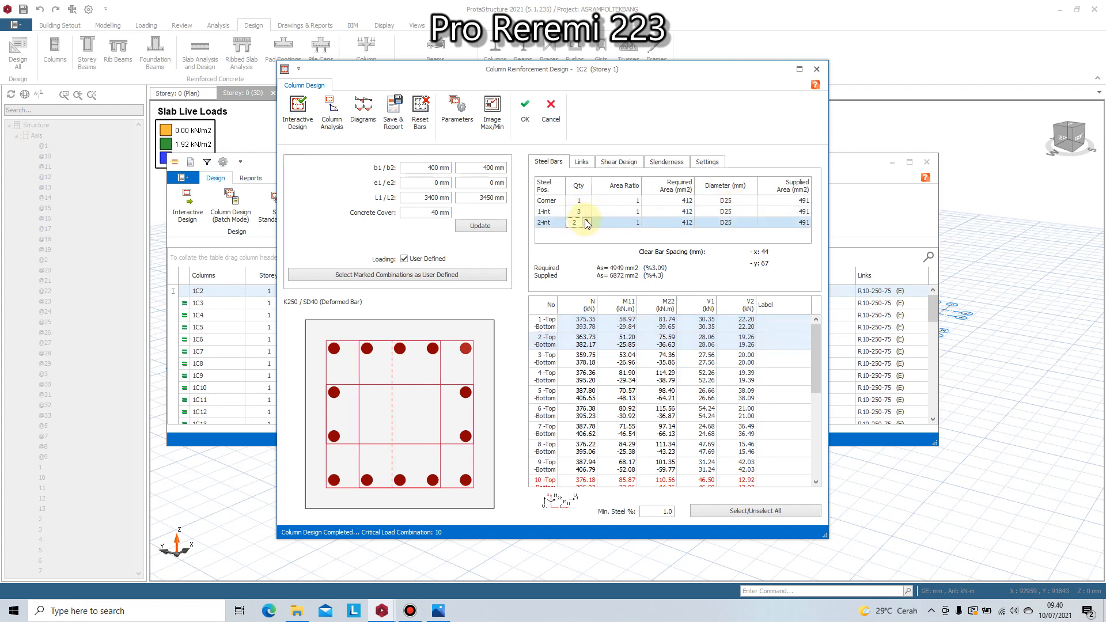
left_click(620, 211)
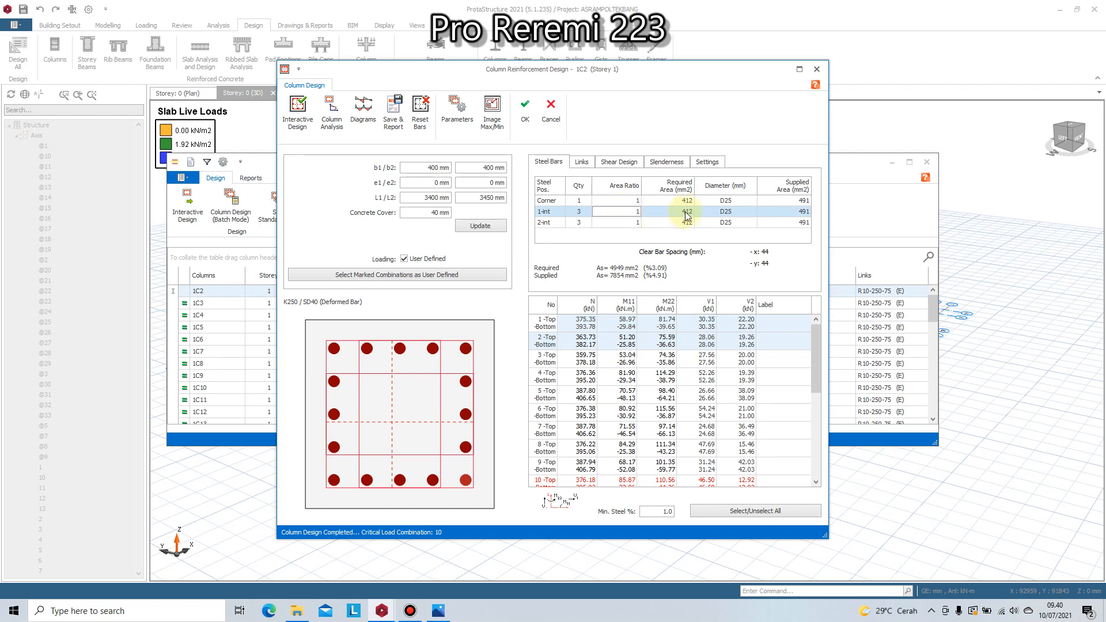
- Set the 1-int, 2-int and corner bar diameters of column 1C2 to D19
left_click(732, 211)
left_click(752, 210)
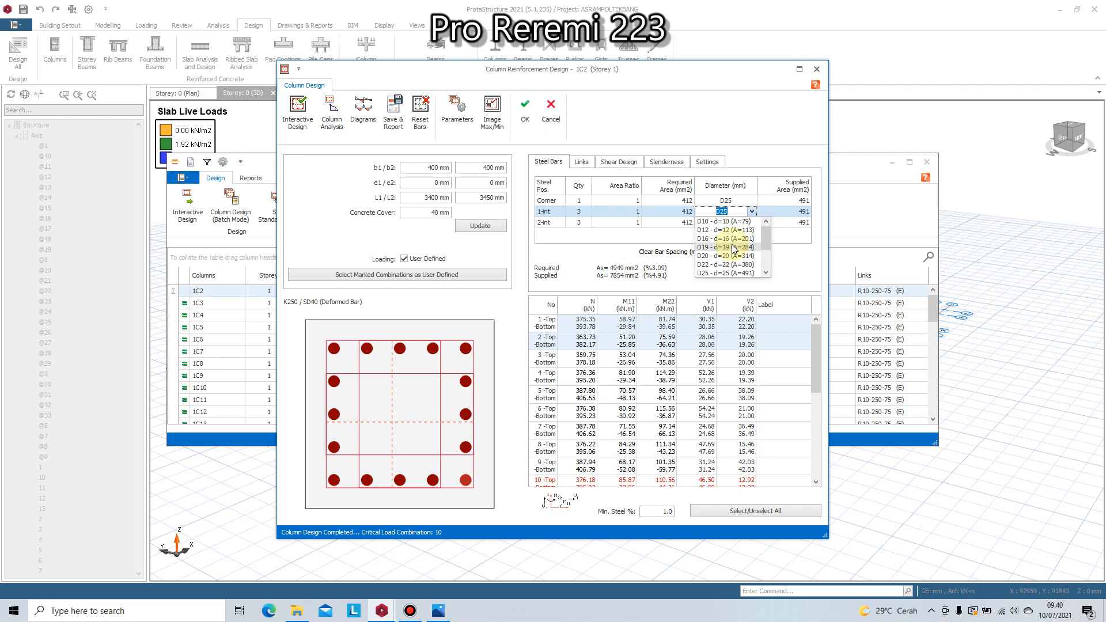
left_click(733, 248)
left_click(748, 222)
left_click(753, 222)
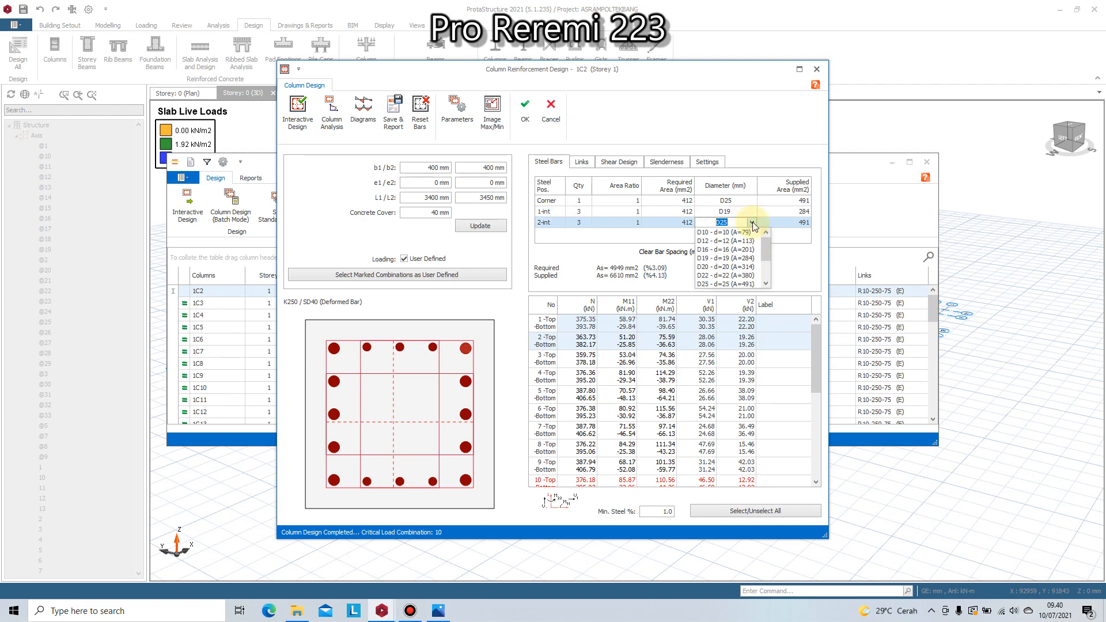
left_click(729, 258)
left_click(751, 201)
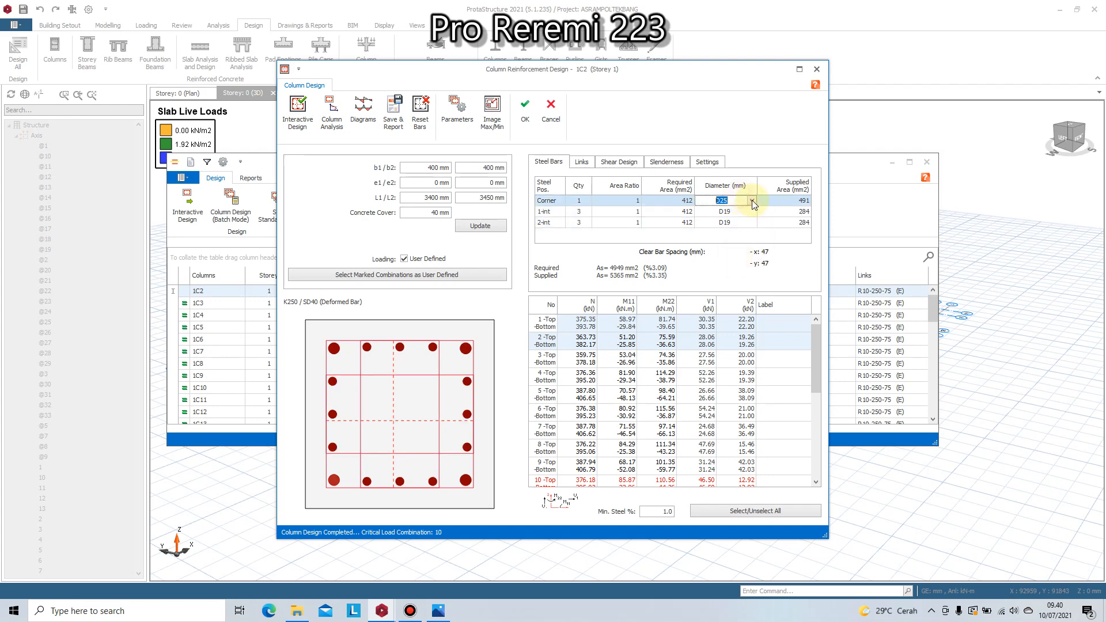
left_click(752, 202)
left_click(738, 236)
left_click(774, 216)
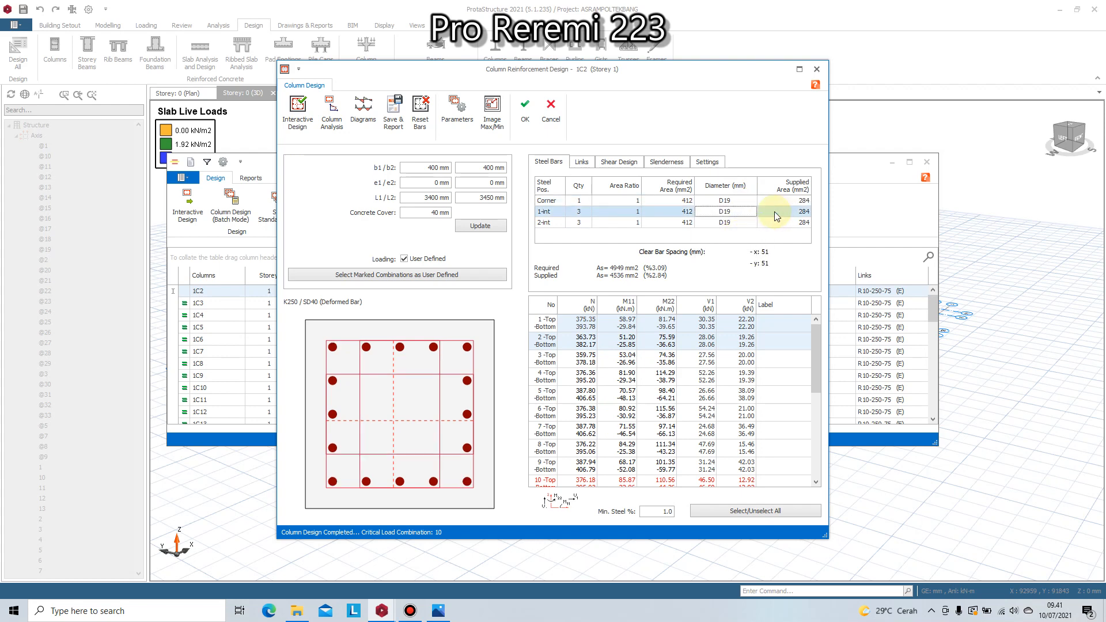
- Overwrite column 1C2's user-defined loading with only marked combinations 1 and 2, and accept the column design
scroll(706, 380, "down", 4)
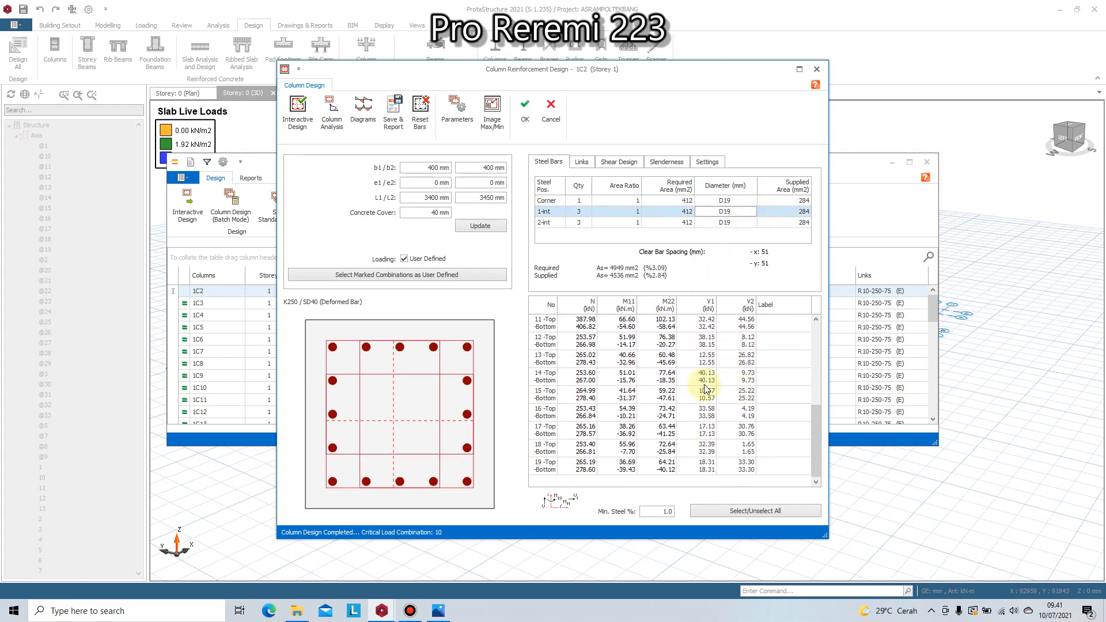
left_click(464, 274)
left_click(580, 348)
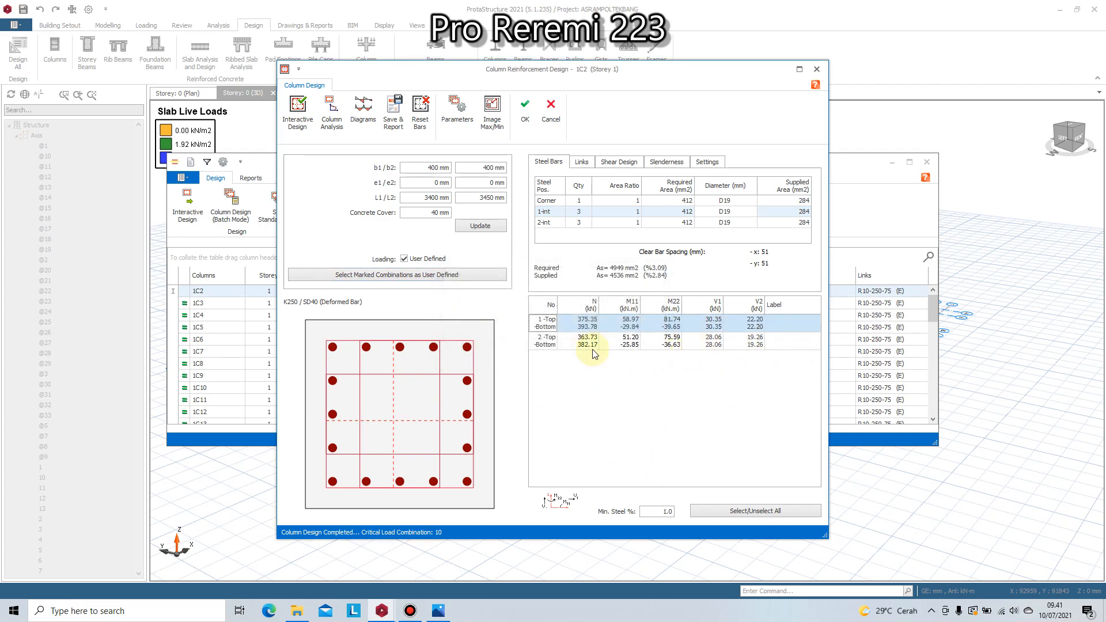
left_click(525, 108)
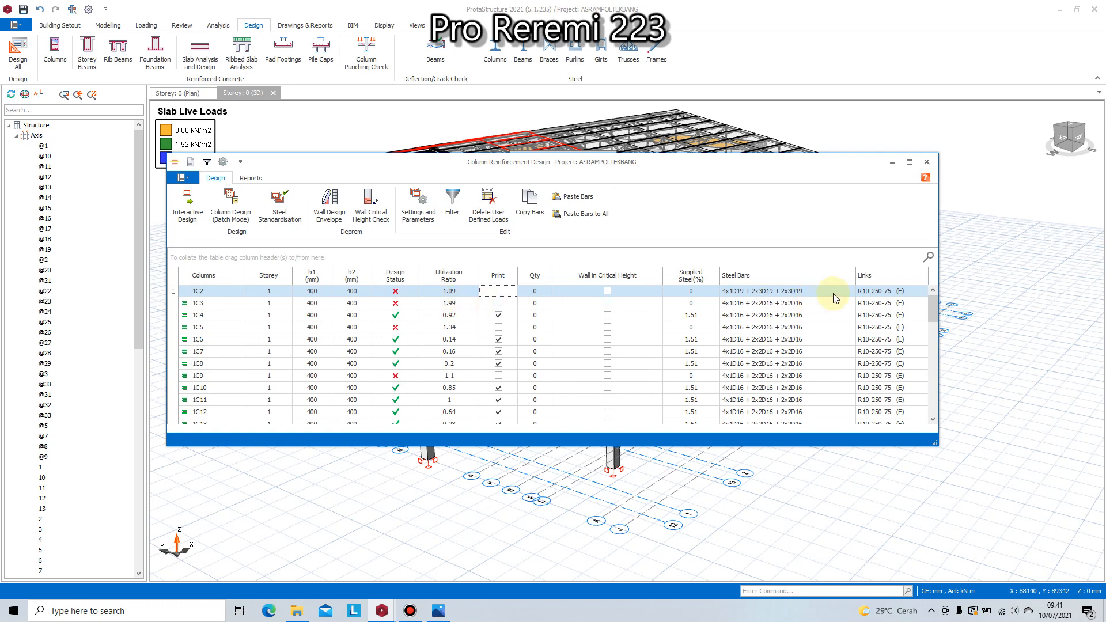
- Reopen column 1C2, reapply the marked combinations as user-defined loading, run the interactive design and accept the 16D16 reinforcement
double_click(694, 289)
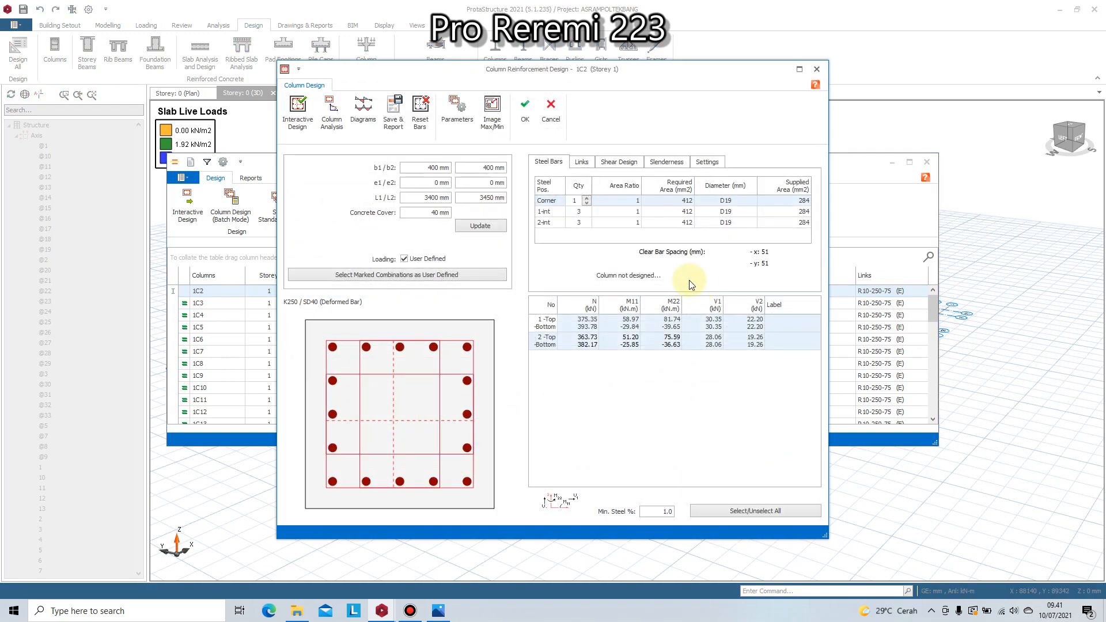
left_click(460, 276)
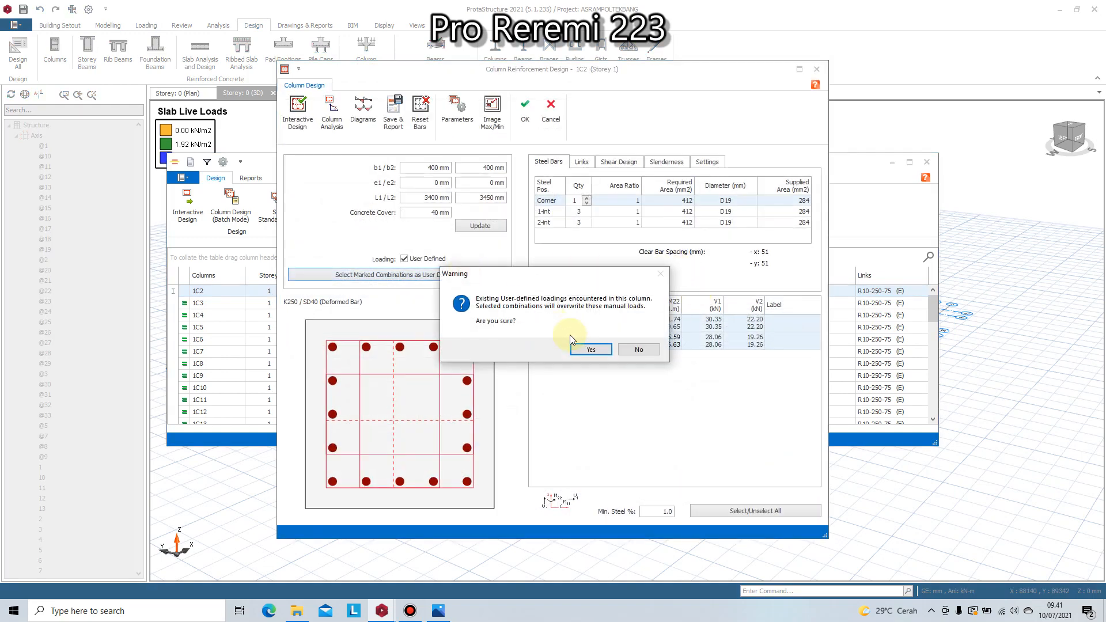
left_click(592, 349)
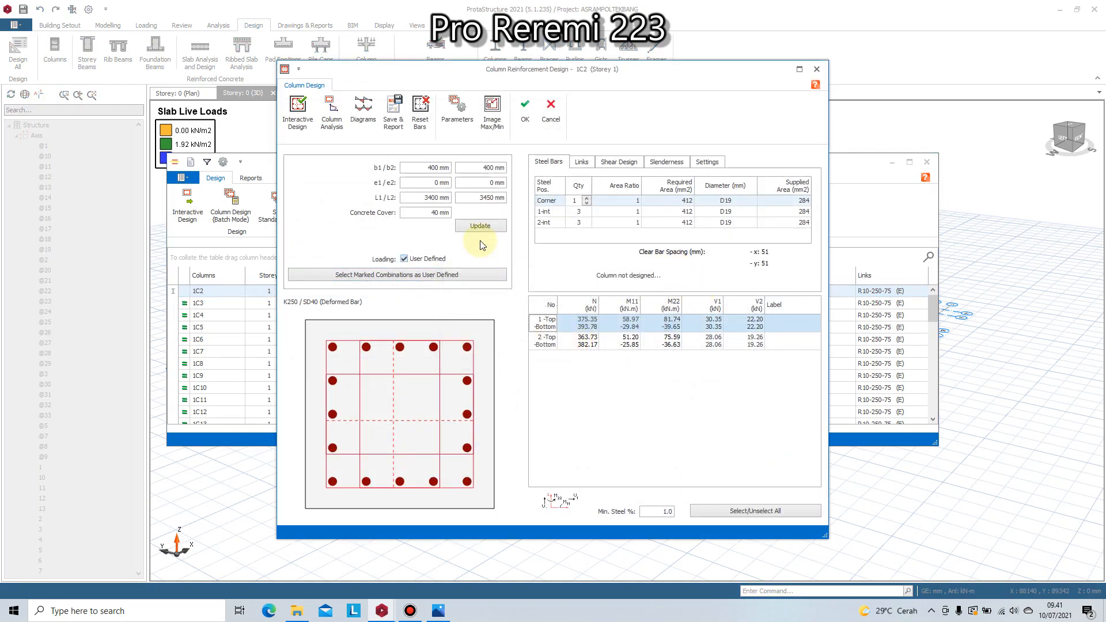
left_click(298, 110)
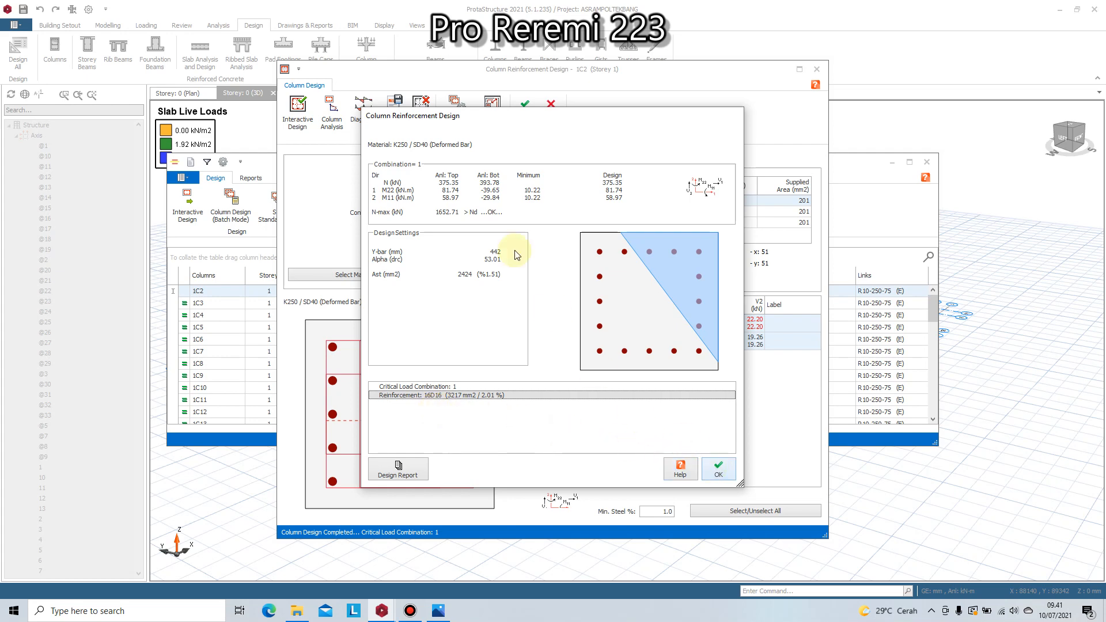
left_click(718, 471)
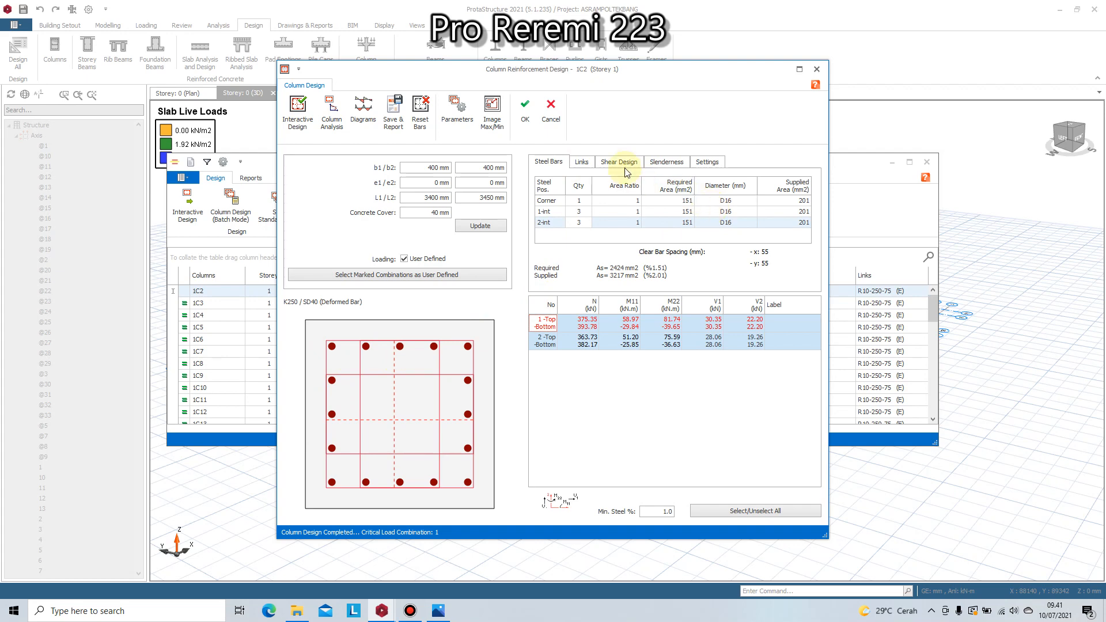
left_click(526, 112)
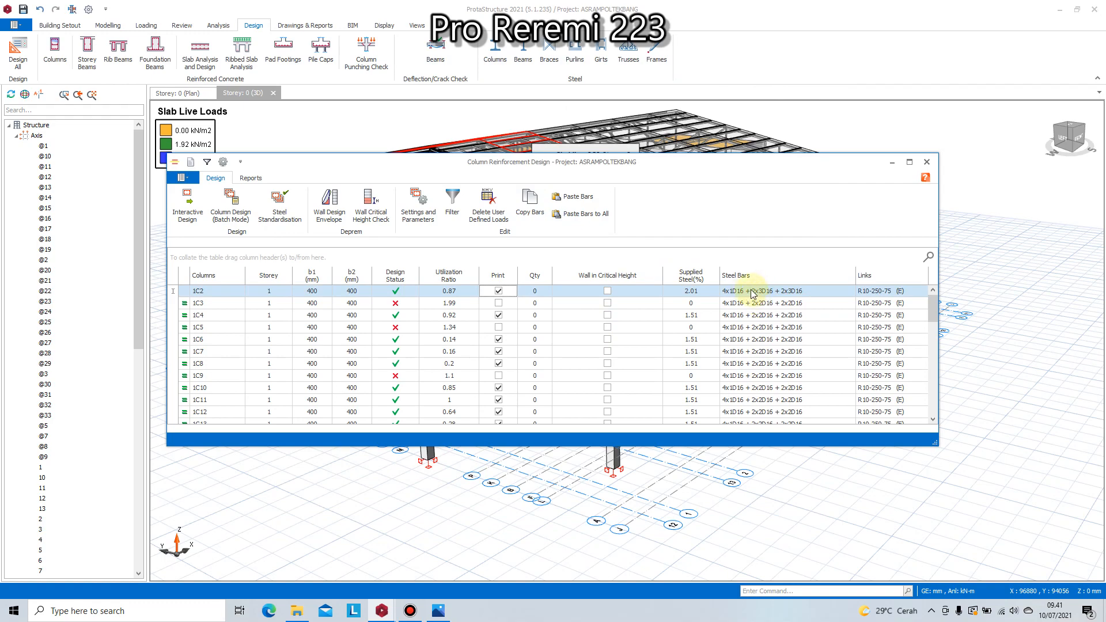
- Minimise the column reinforcement list and examine the location of column 1C2 in the 3D model and the storey structure
left_click(892, 161)
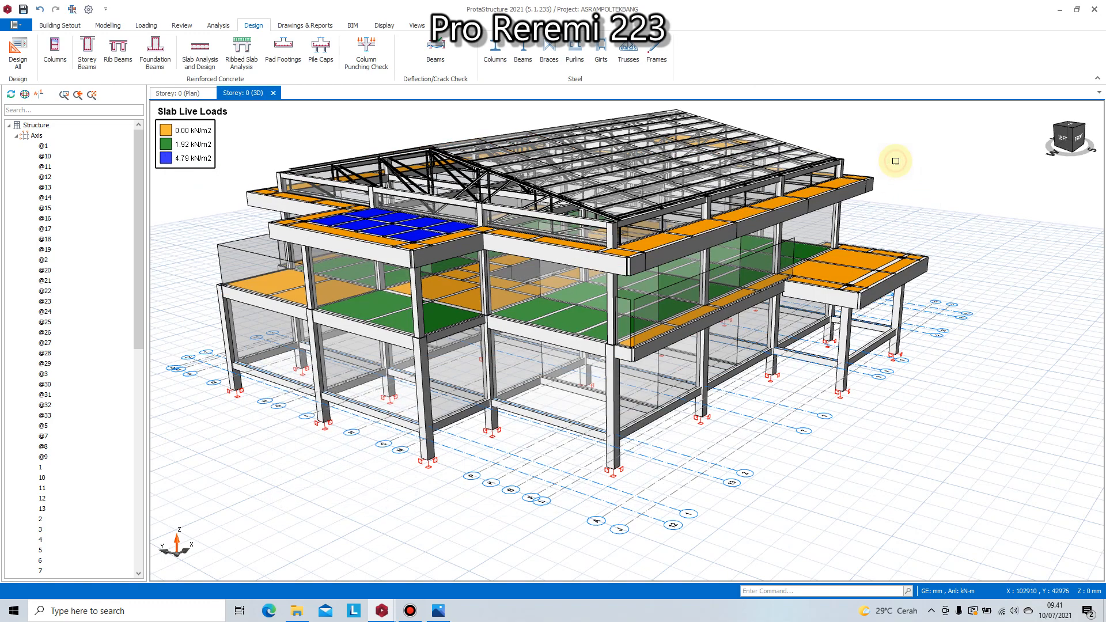
mouse_move(616, 358)
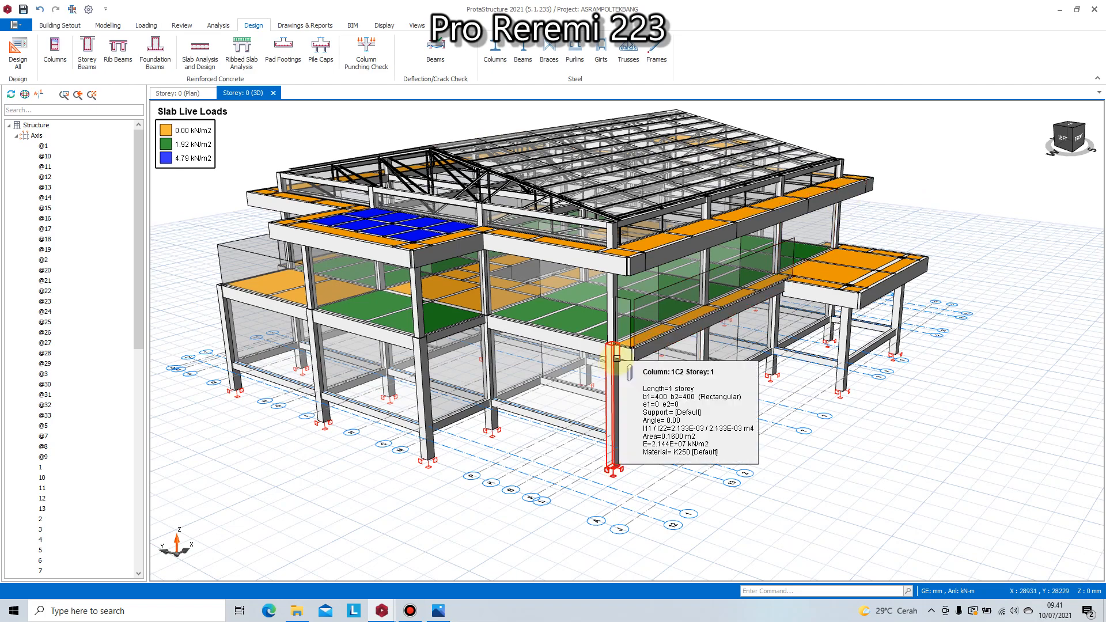
scroll(616, 358, "down", 2)
scroll(576, 368, "up", 3)
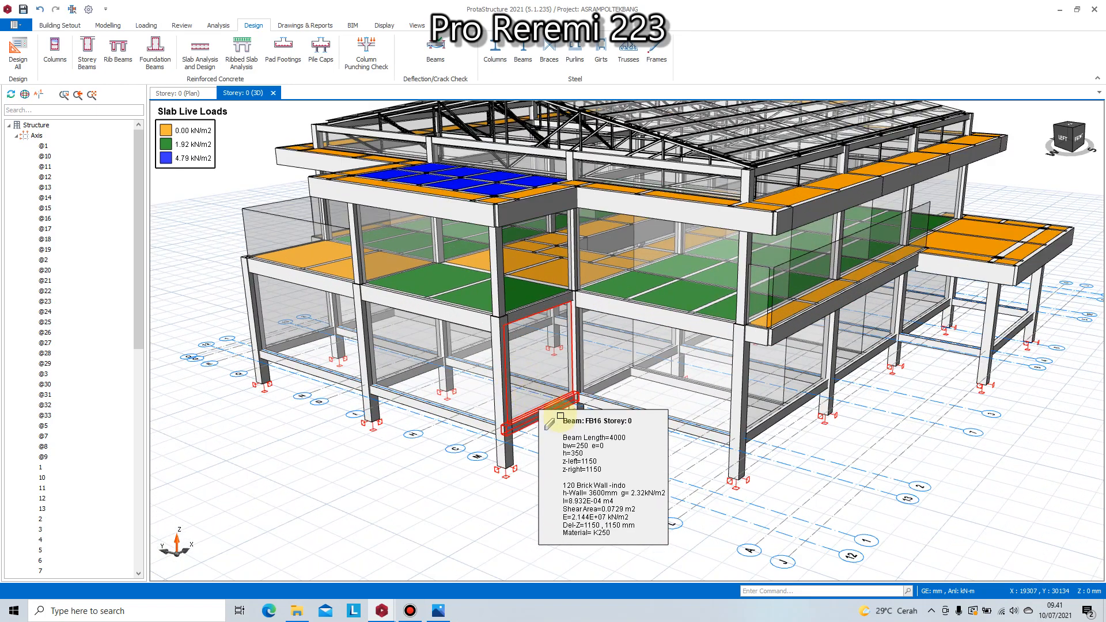
left_click_drag(139, 195, 115, 432)
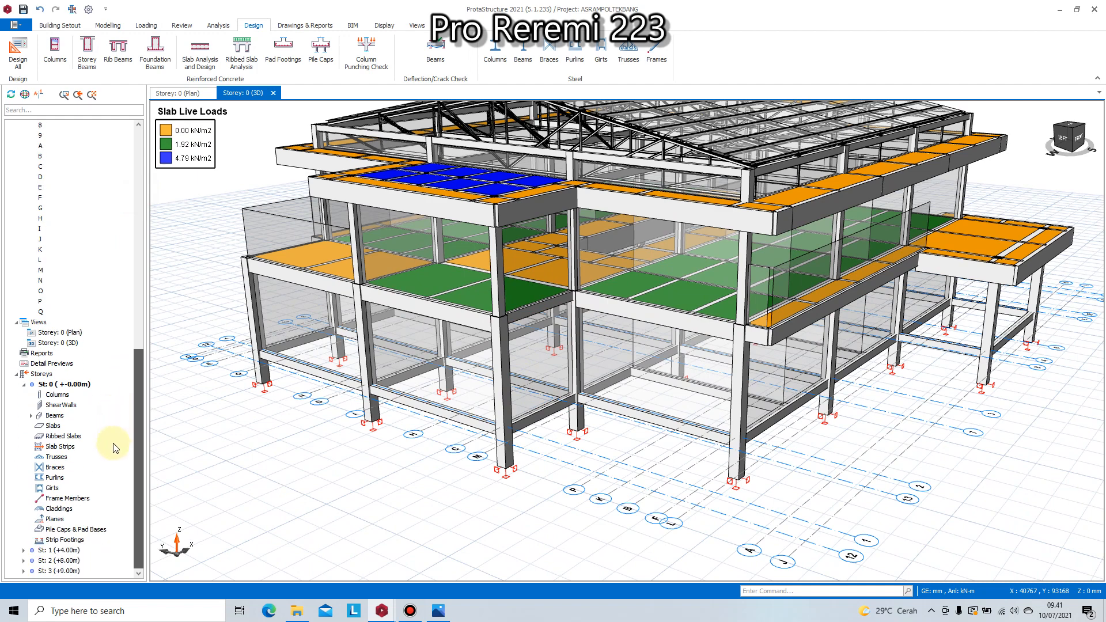
right_click(66, 385)
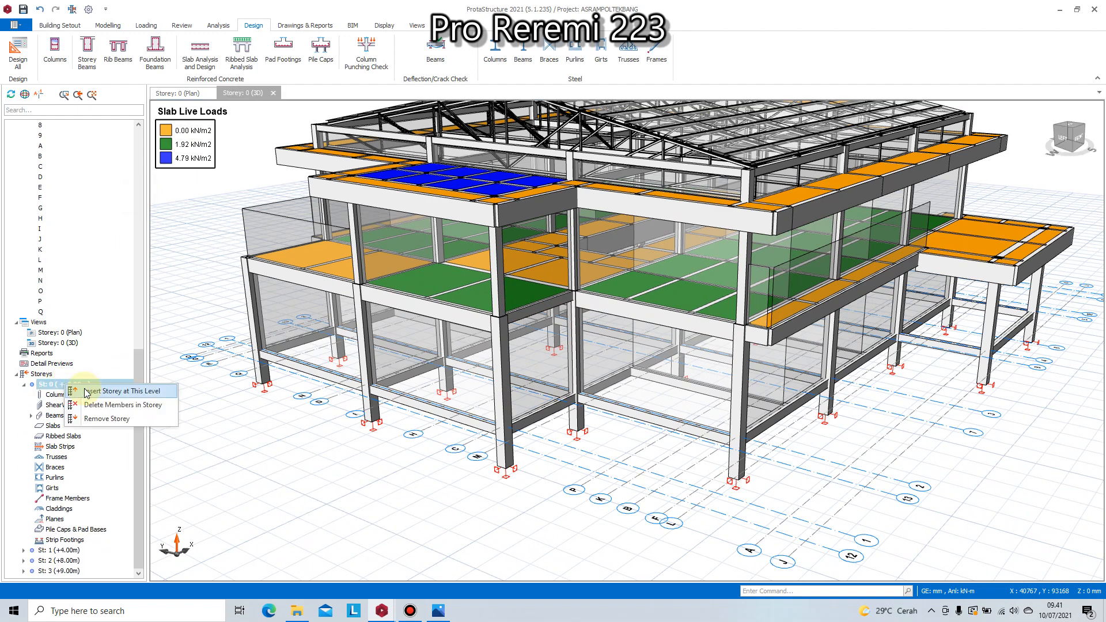
- Examine the column labels and positions around columns 1C20 to 1C22 and 1C2 in the Storey 0 plan
left_click(179, 93)
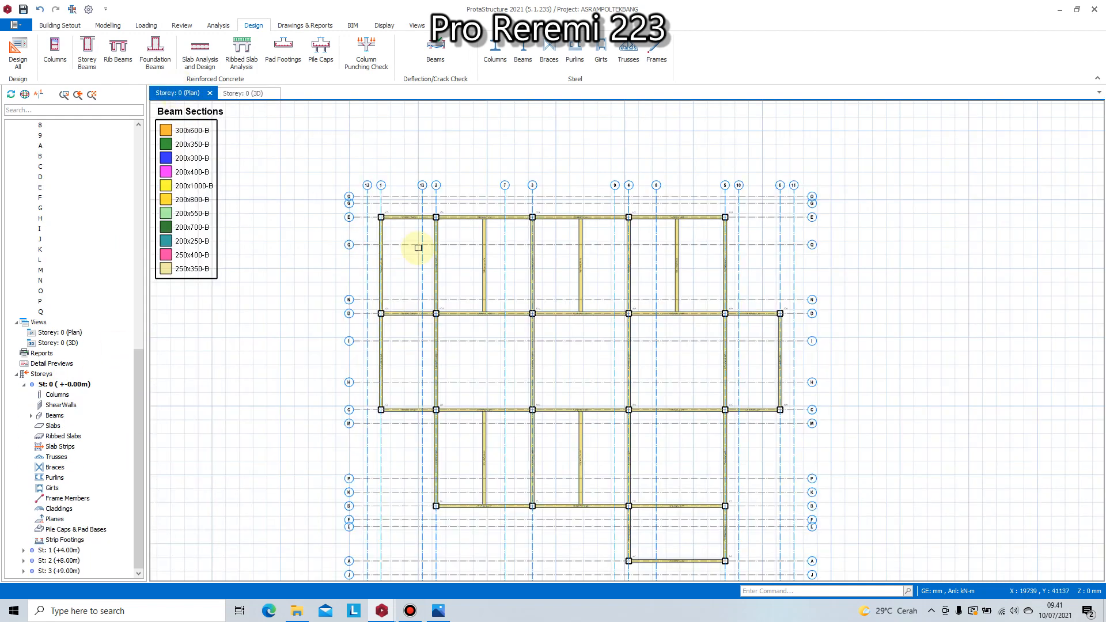
scroll(420, 239, "up", 3)
scroll(471, 185, "up", 2)
scroll(517, 183, "down", 1)
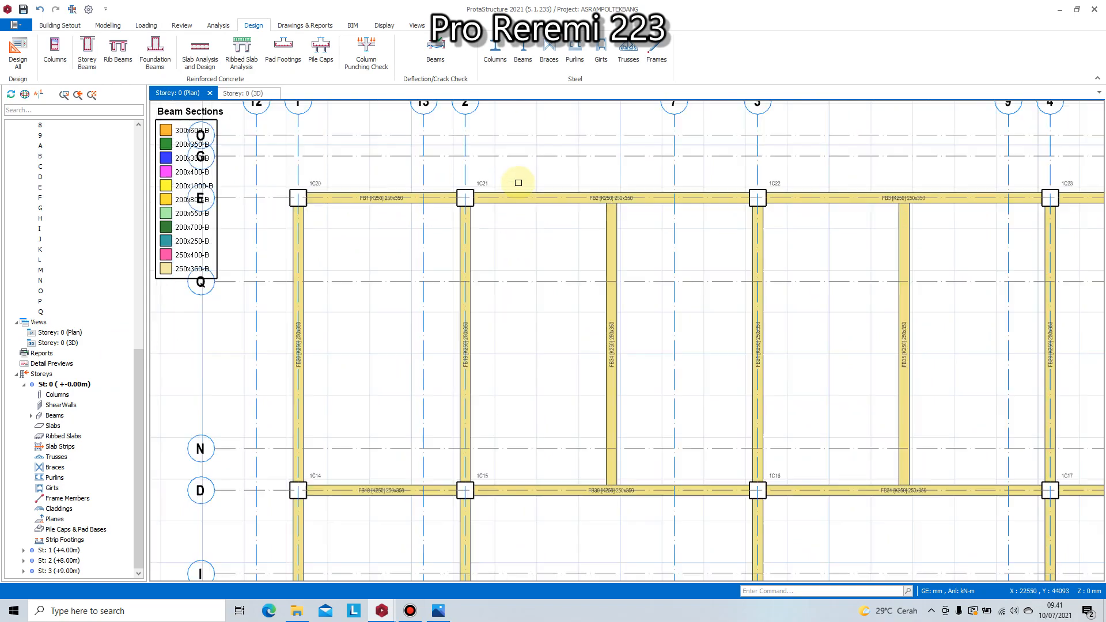
scroll(518, 183, "down", 2)
scroll(513, 357, "up", 2)
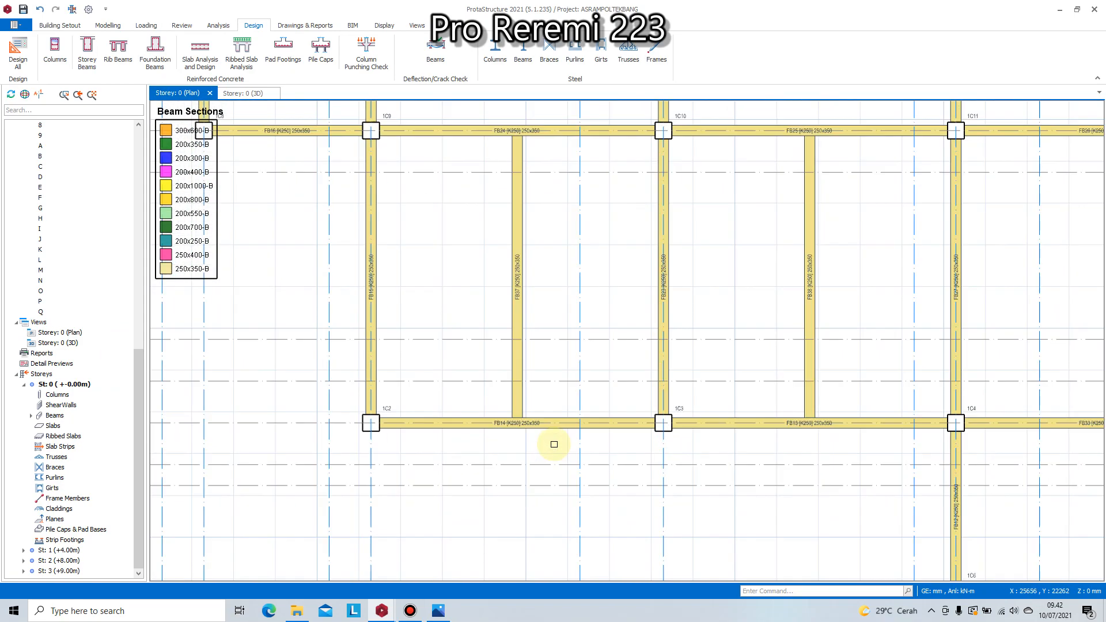
scroll(522, 404, "down", 3)
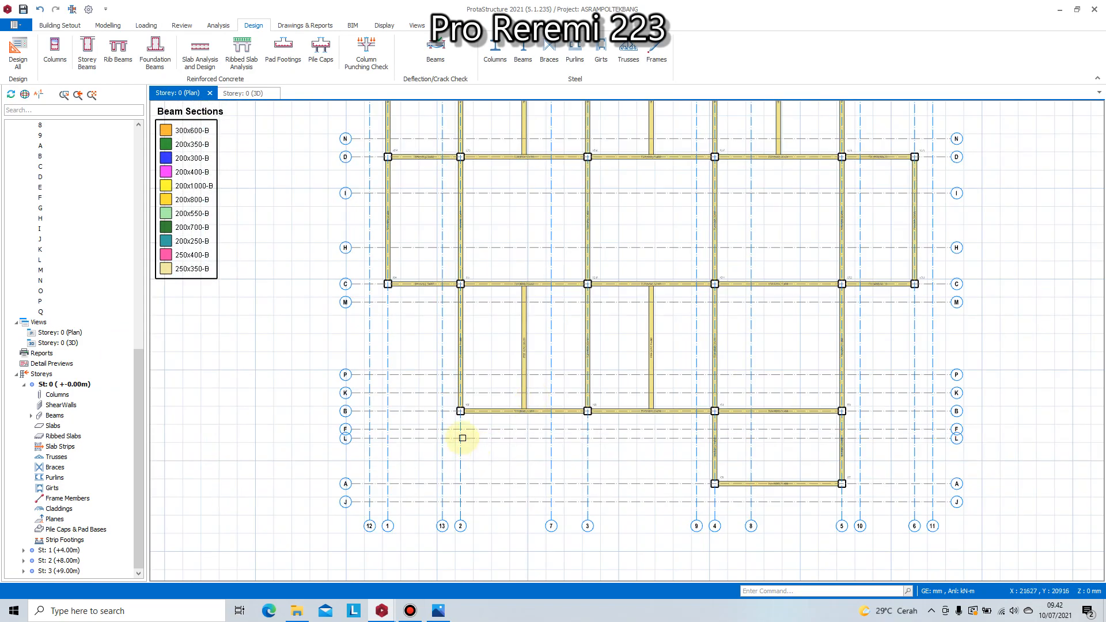
scroll(470, 427, "up", 1)
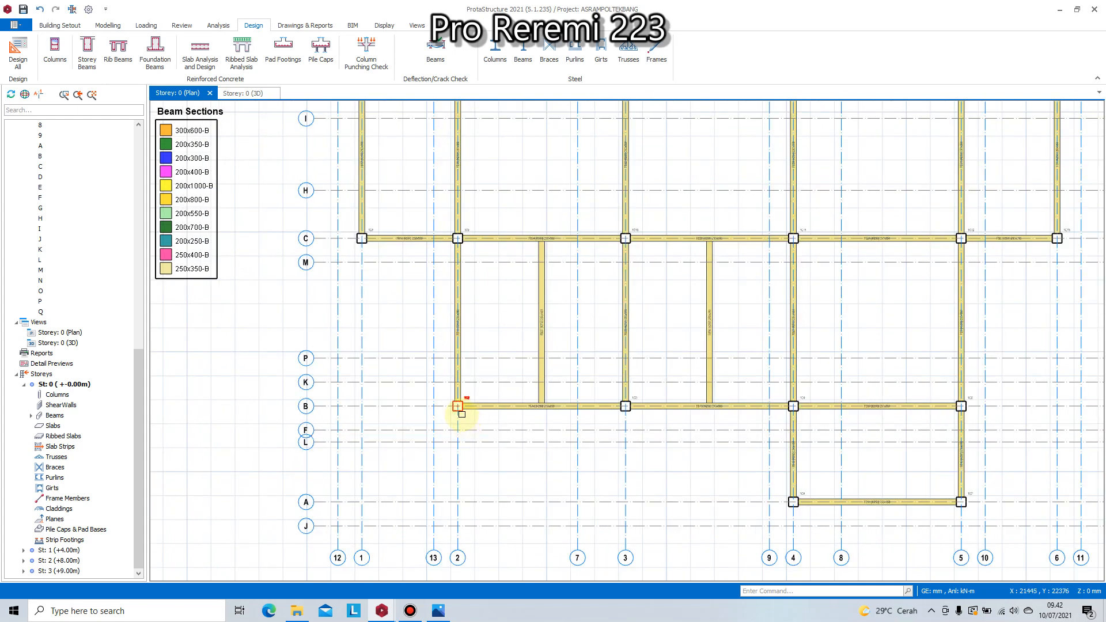
- Select column 1C2 in the Storey 0 plan and examine its label and the neighbouring columns
left_click(461, 414)
scroll(617, 422, "up", 1)
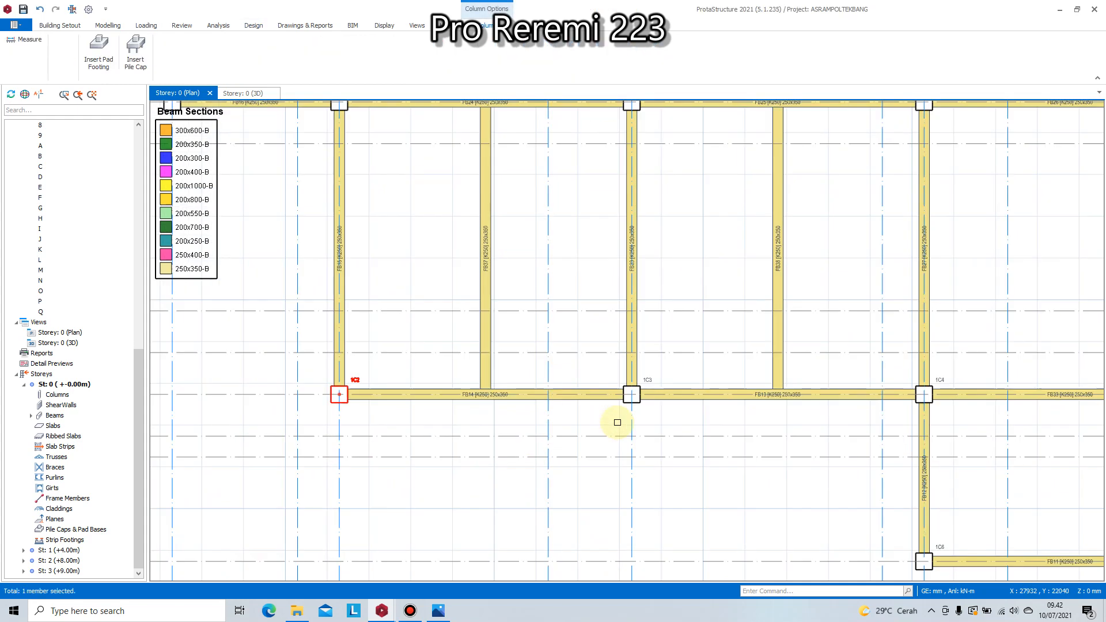
scroll(616, 422, "down", 1)
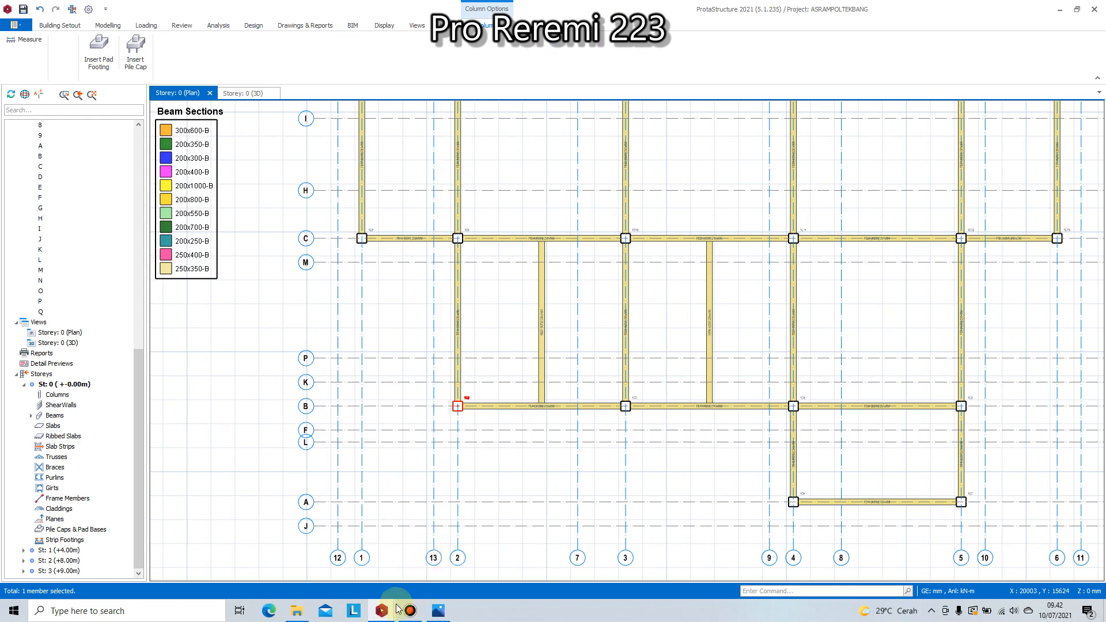
- Bring up the column reinforcement list and open the reinforcement design of column 1C3
left_click(253, 26)
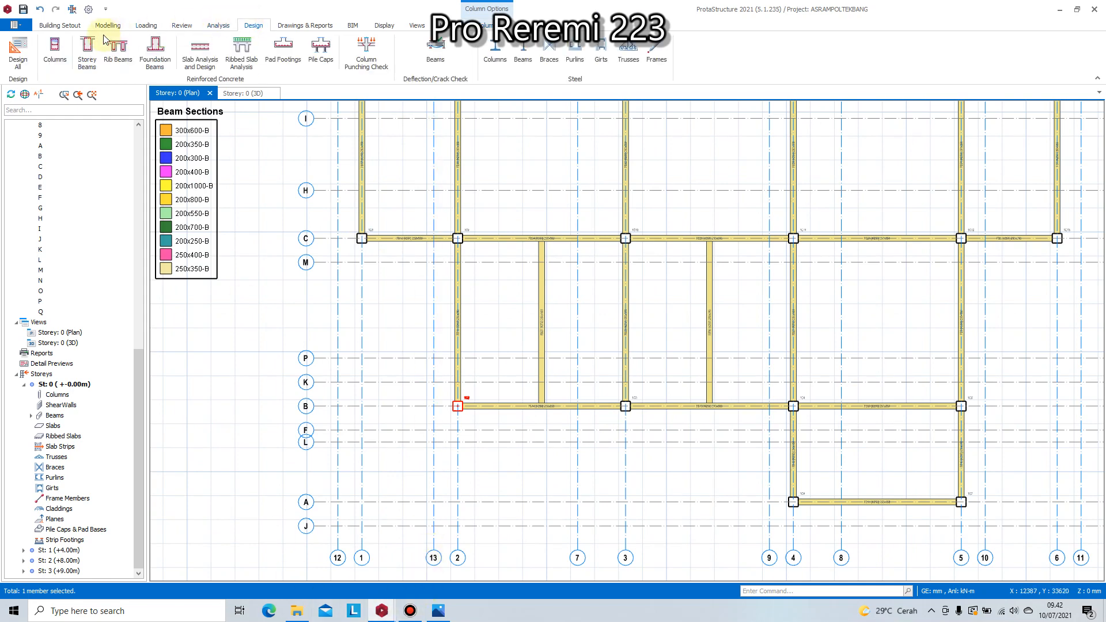
left_click(55, 51)
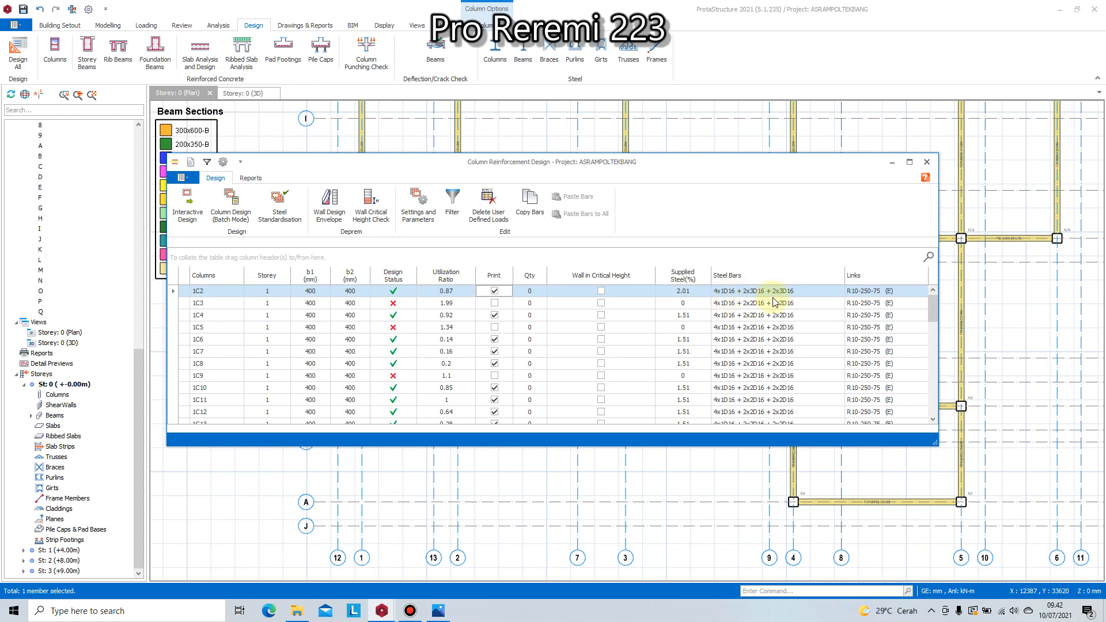
left_click(351, 305)
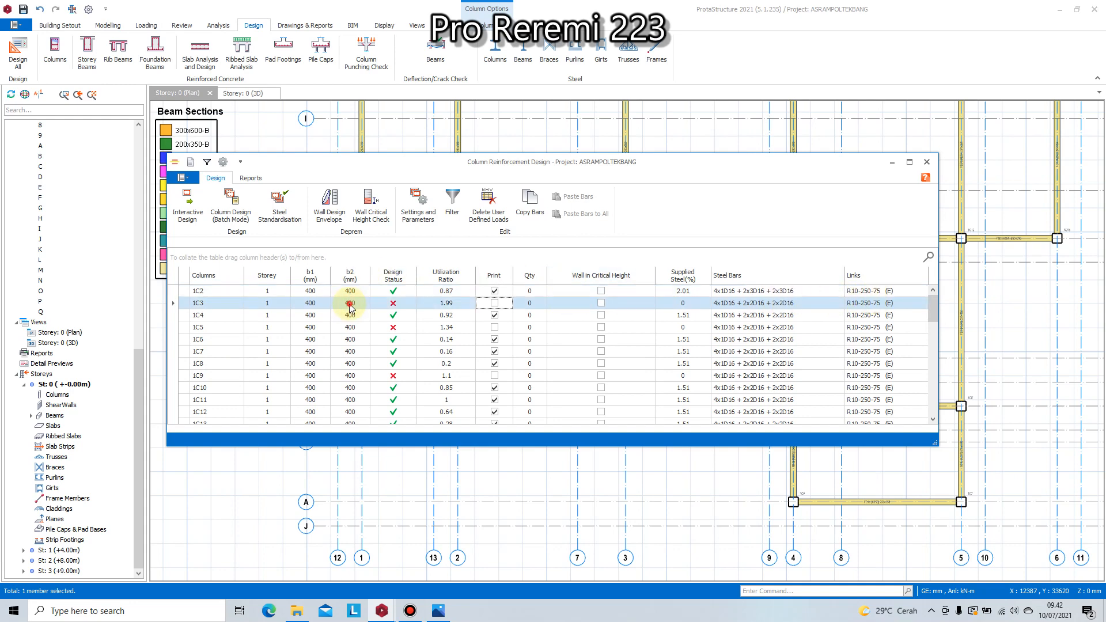
double_click(351, 305)
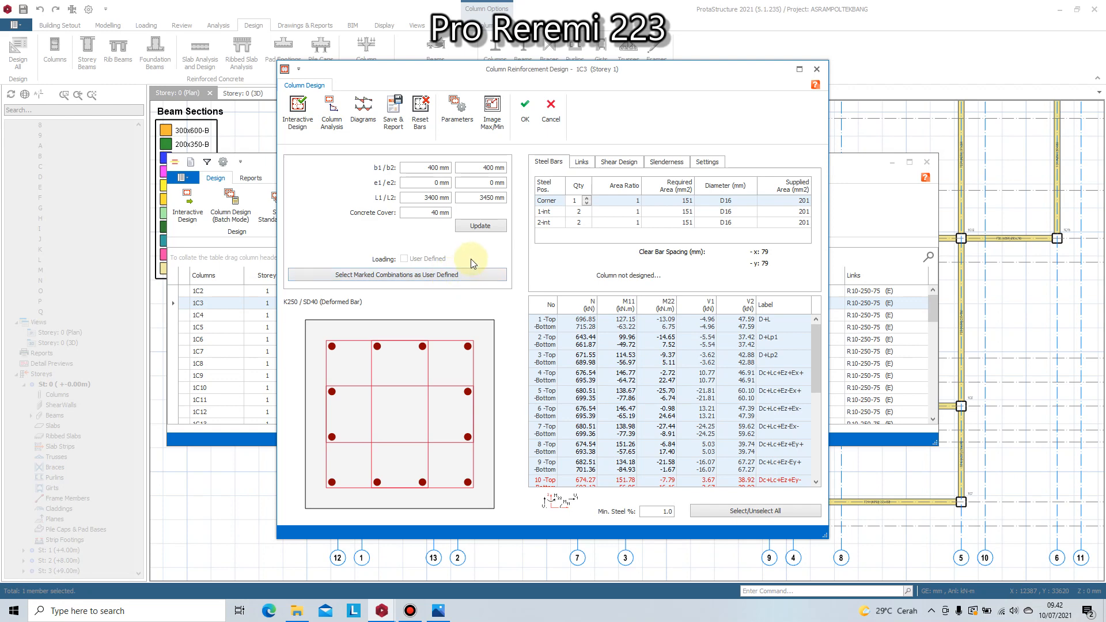
- Apply column 1C3's marked combinations as user-defined loading, then run the interactive design twice and accept 12D25
left_click(439, 277)
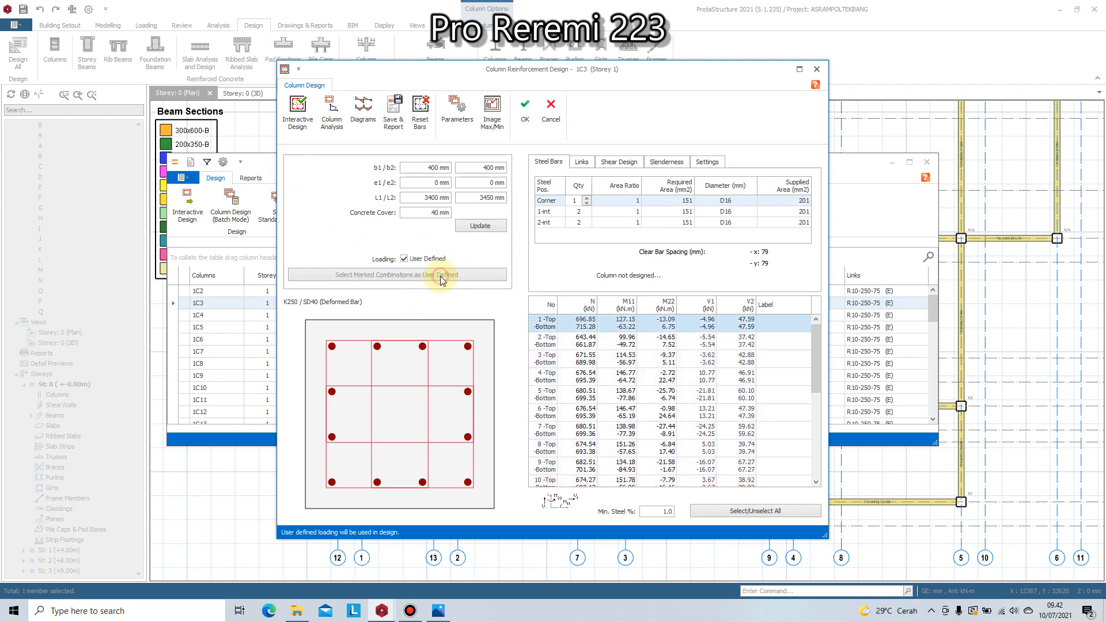
left_click(297, 109)
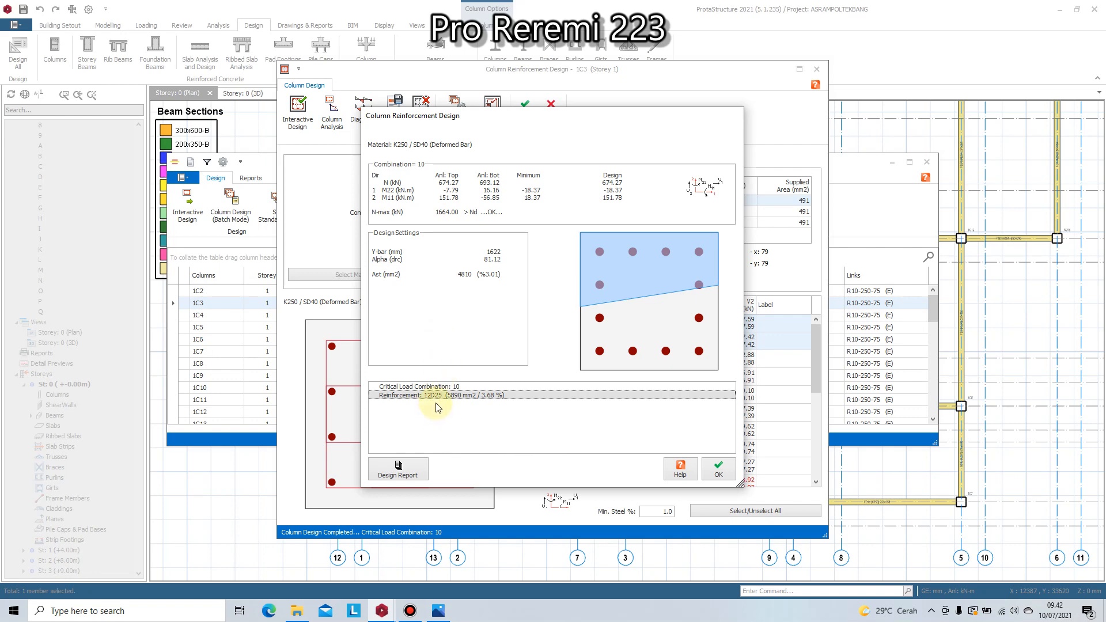
left_click(718, 471)
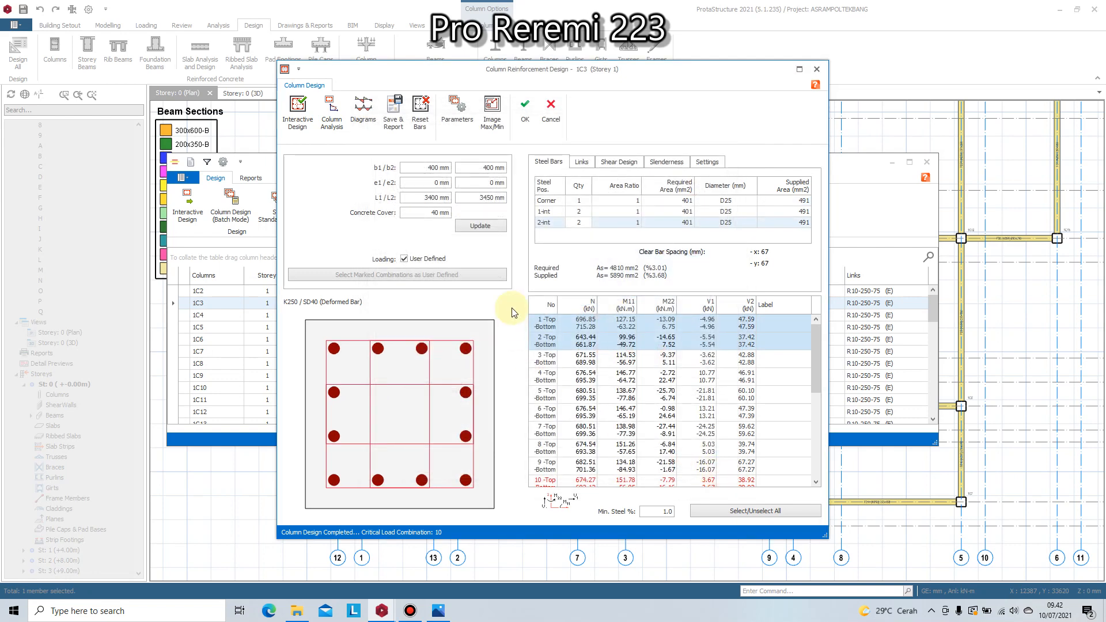
left_click(487, 226)
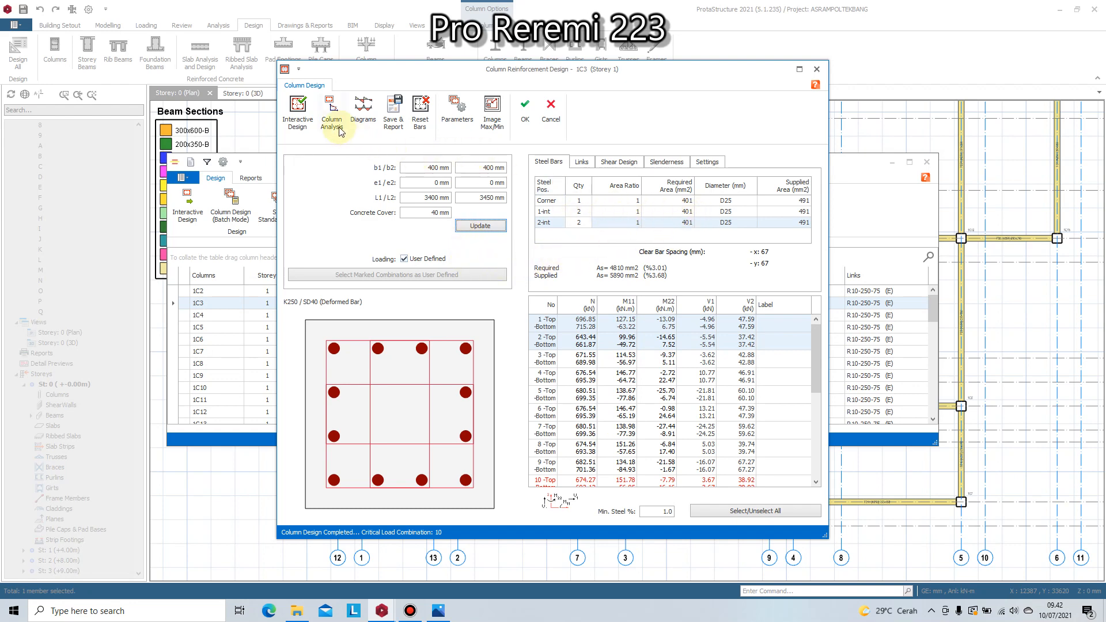
left_click(297, 109)
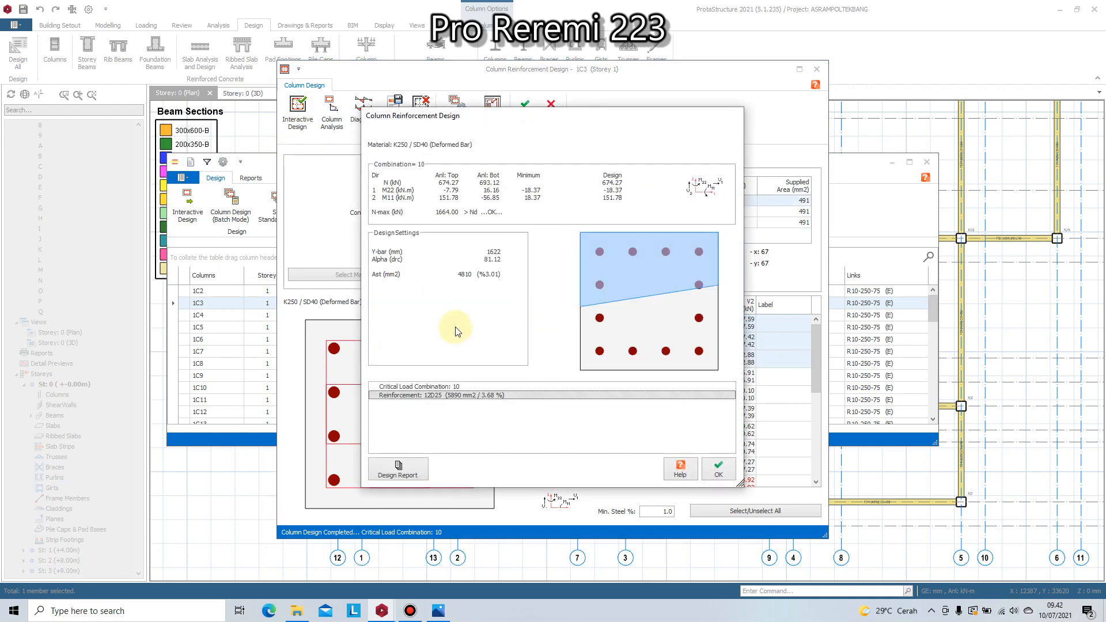
left_click(718, 469)
- Set the bar diameter of column 1C3's Corner, 1-int and 2-int positions to D16
left_click(735, 202)
left_click(752, 201)
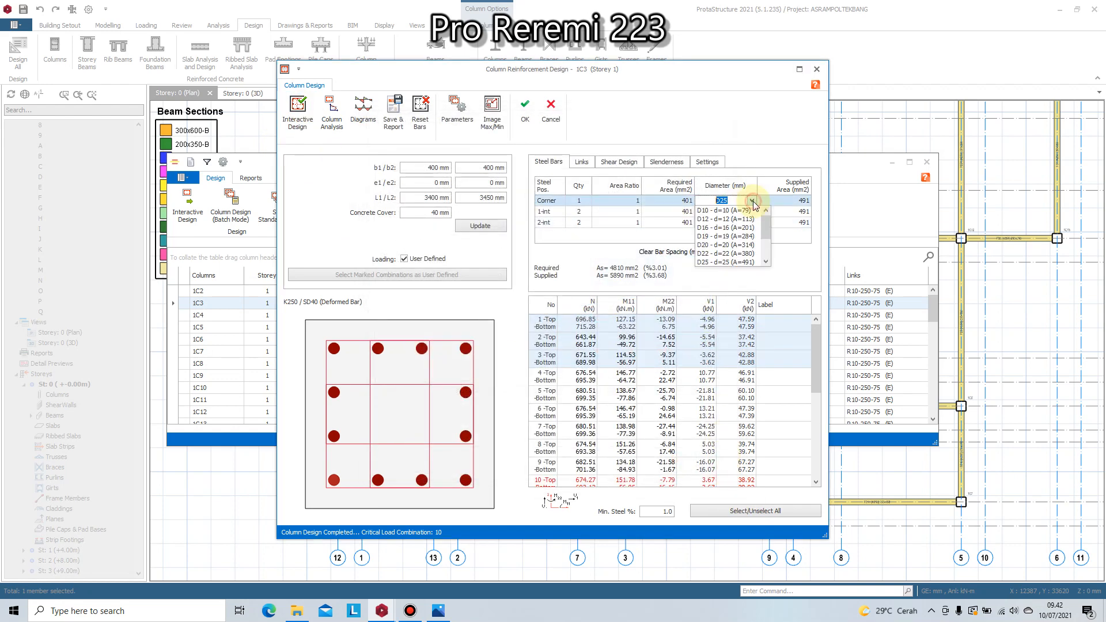
left_click(732, 230)
left_click(751, 211)
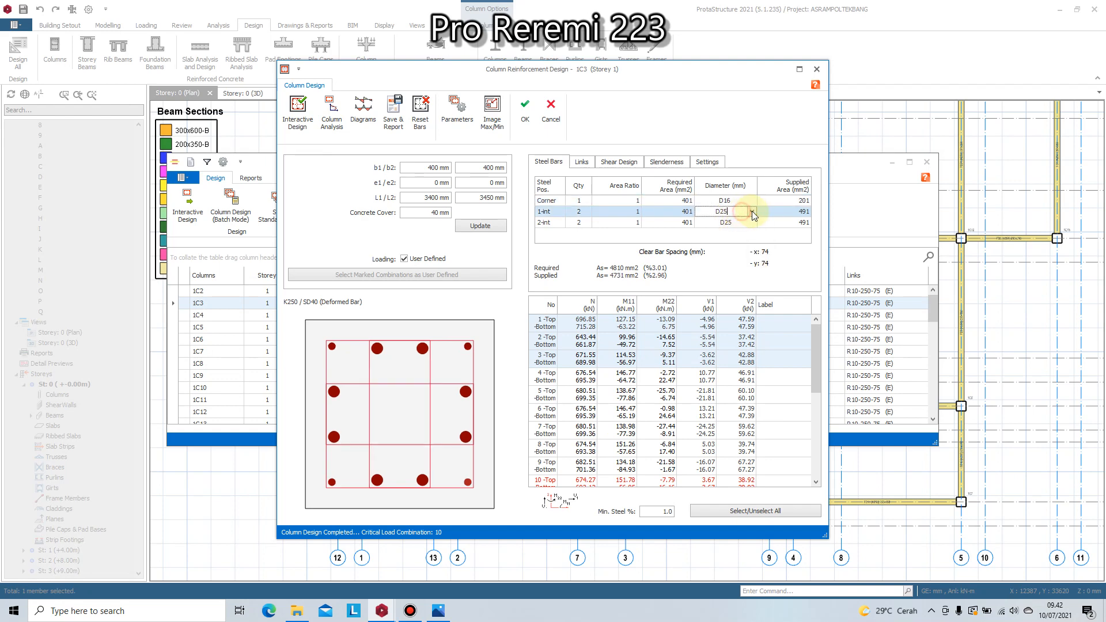
left_click(752, 211)
left_click(741, 238)
left_click(749, 223)
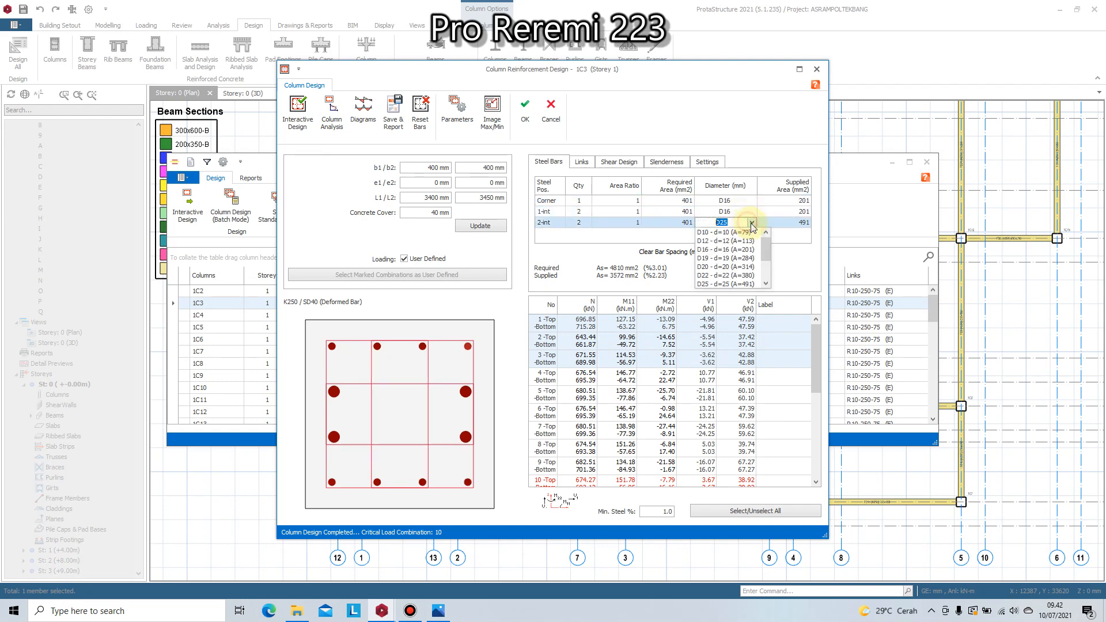
left_click(751, 222)
left_click(742, 249)
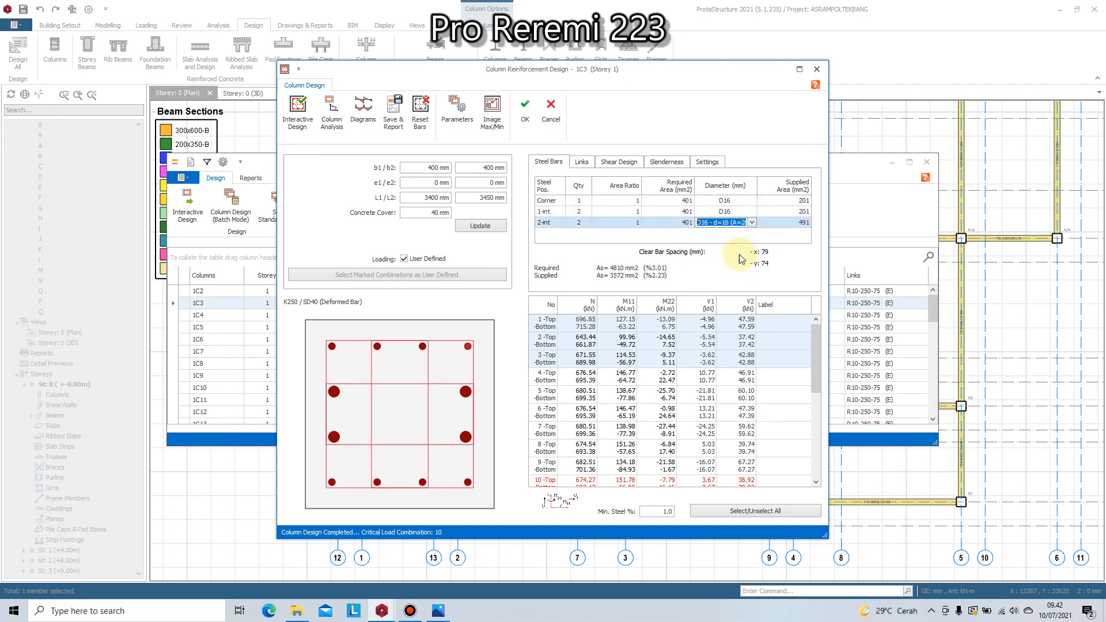
left_click(665, 216)
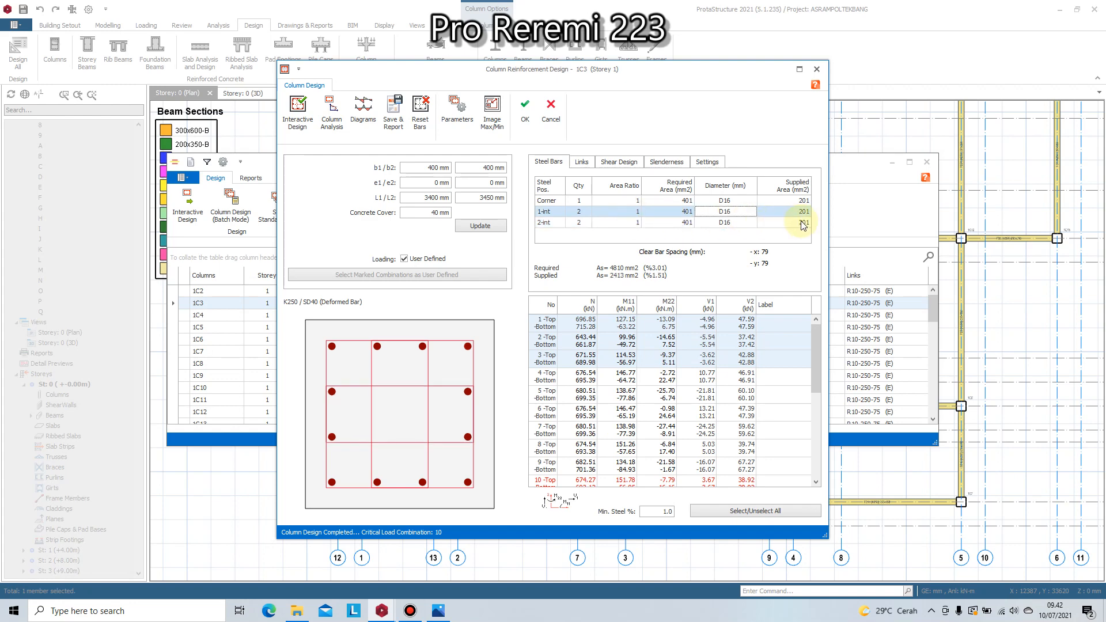
- Set the quantity of column 1C3's 1-int and 2-int bars to 3 each and update the section
left_click(578, 211)
left_click(585, 210)
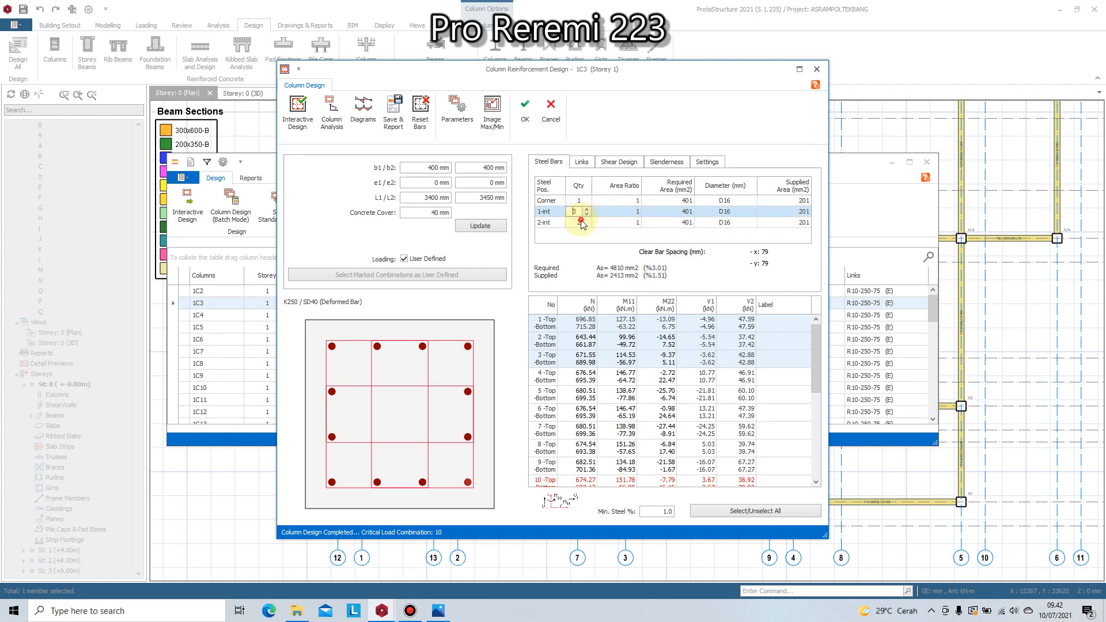
left_click(580, 220)
left_click(586, 220)
left_click(605, 221)
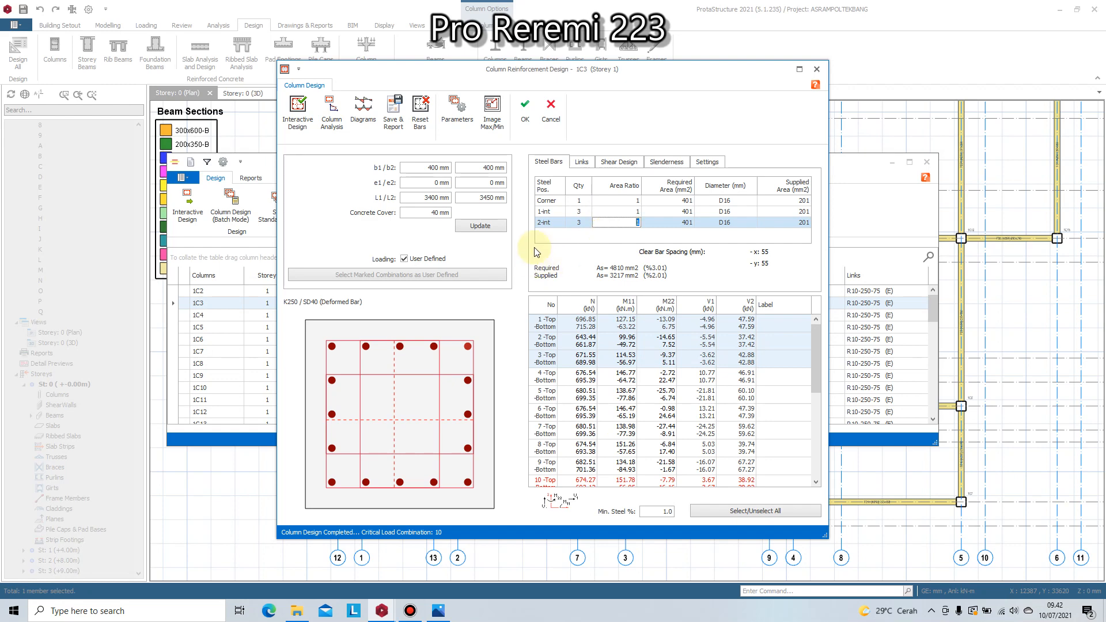
left_click(297, 110)
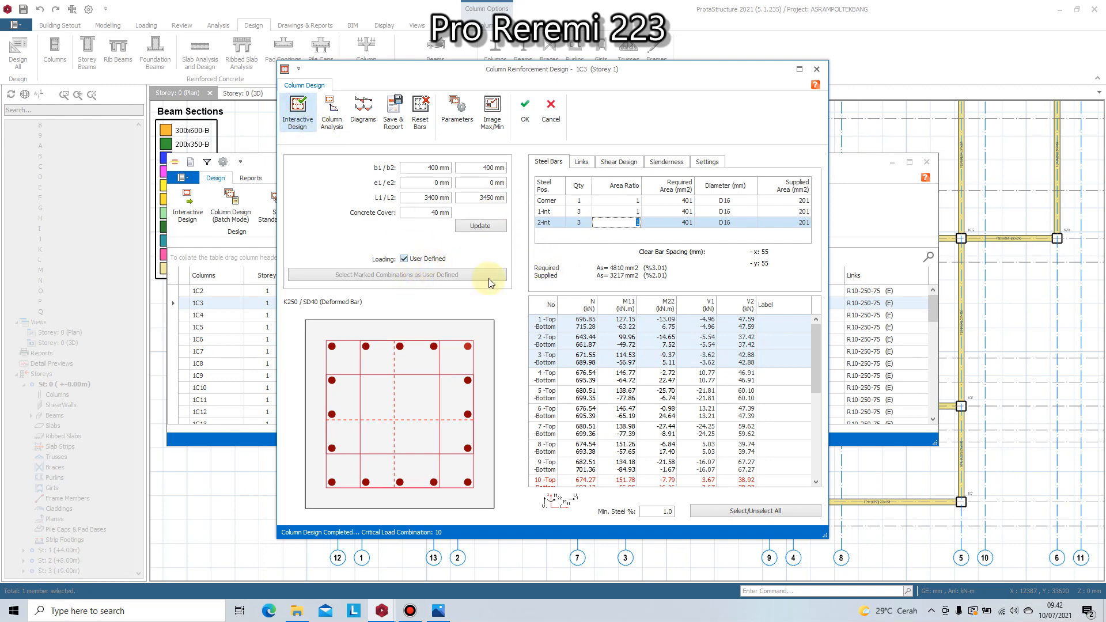
left_click(481, 225)
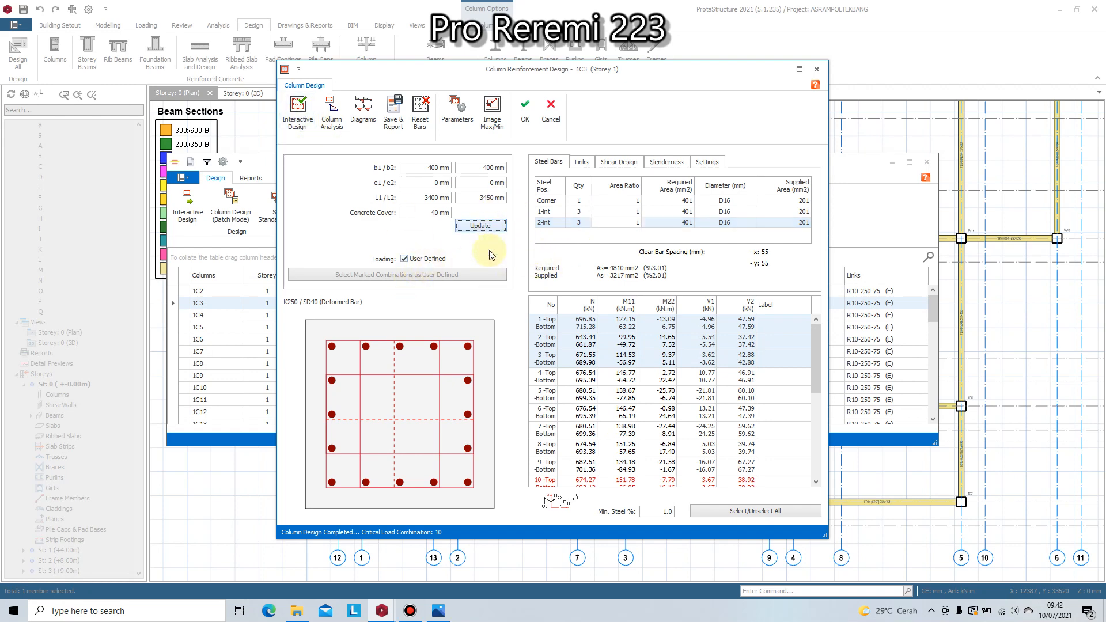
- Overwrite column 1C3's user-defined loading with only marked combination 1, run the interactive design and accept 16D19
left_click(422, 260)
left_click(419, 273)
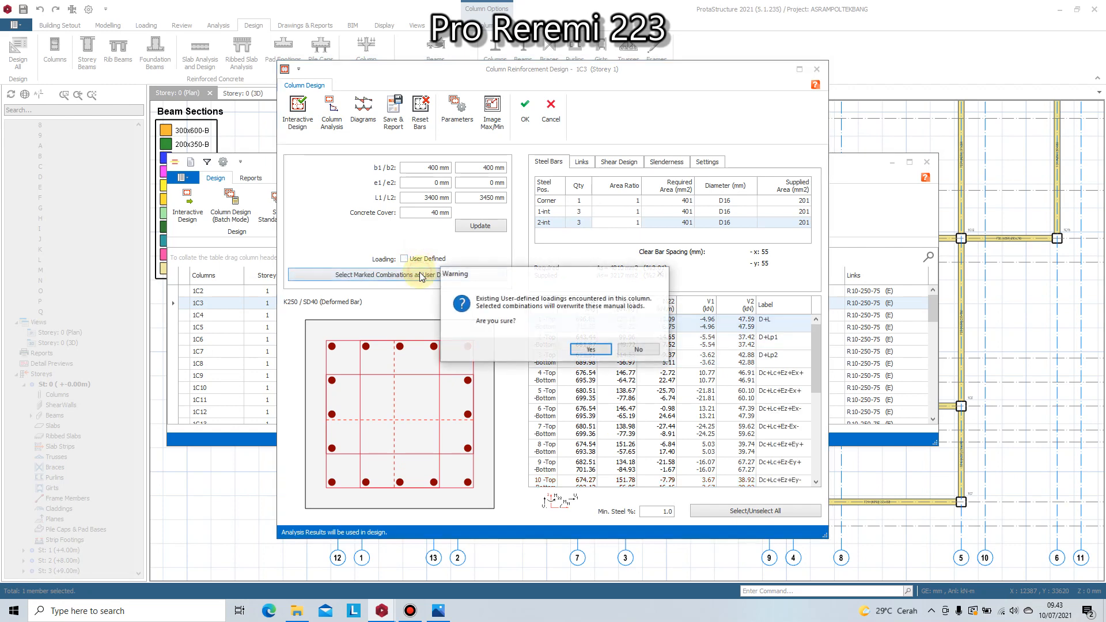
left_click(583, 349)
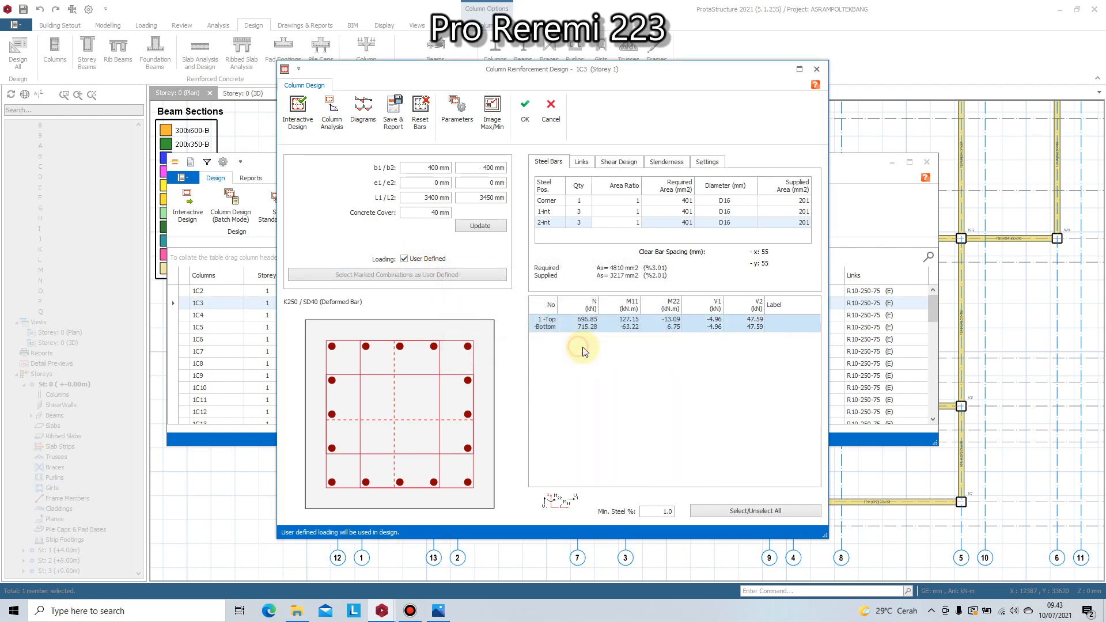
left_click(299, 117)
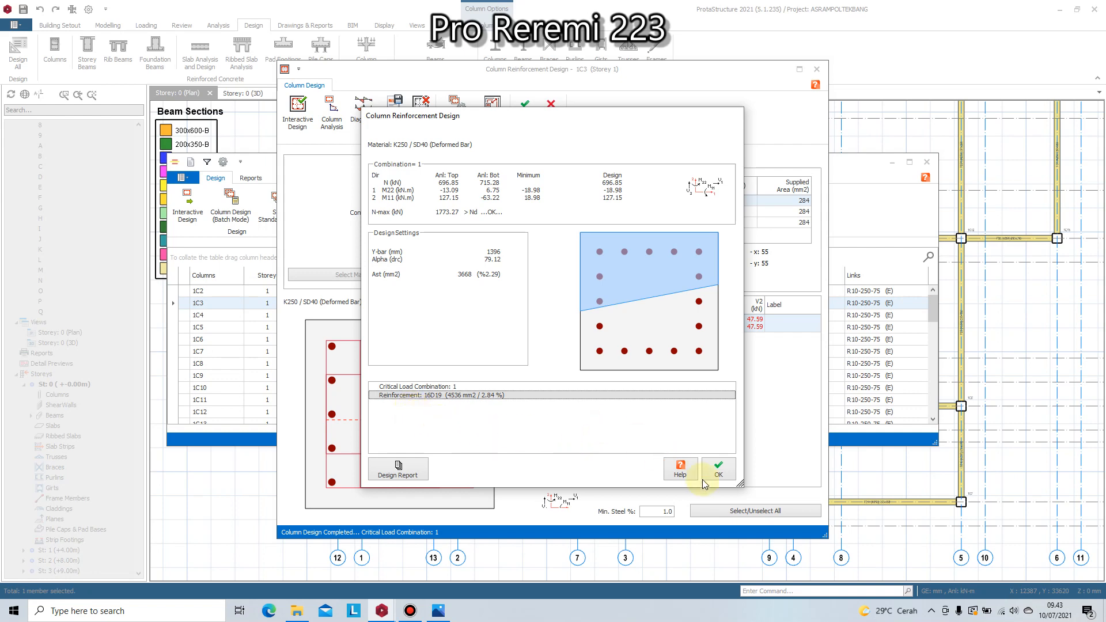
left_click(719, 469)
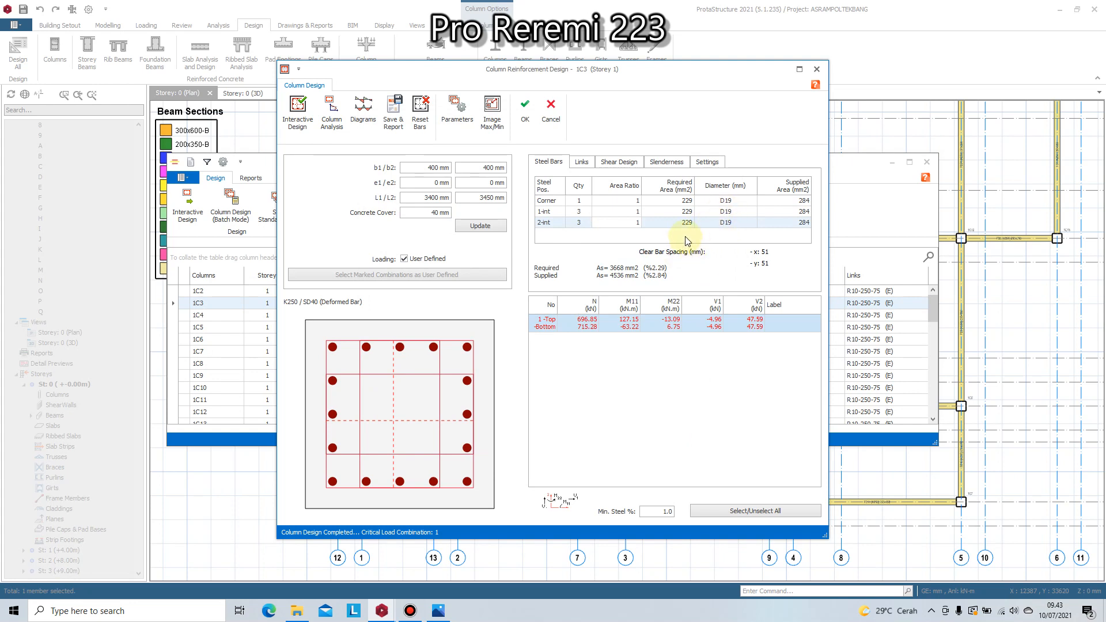
- Update column 1C3 and change its Corner, 1-int and 2-int bars back to D16
left_click(481, 225)
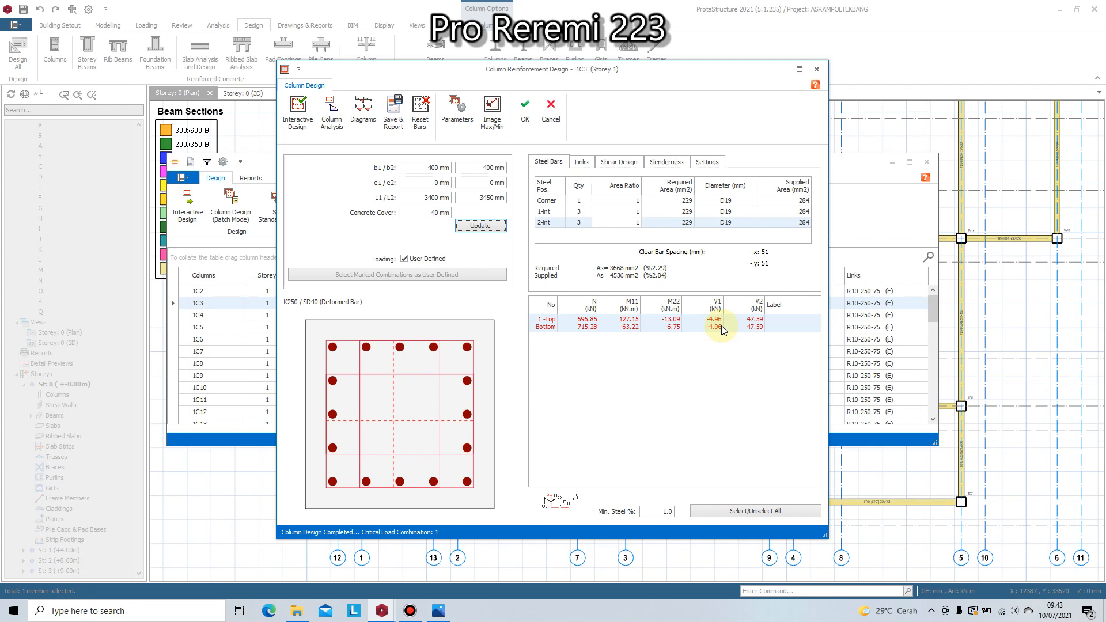
left_click(729, 200)
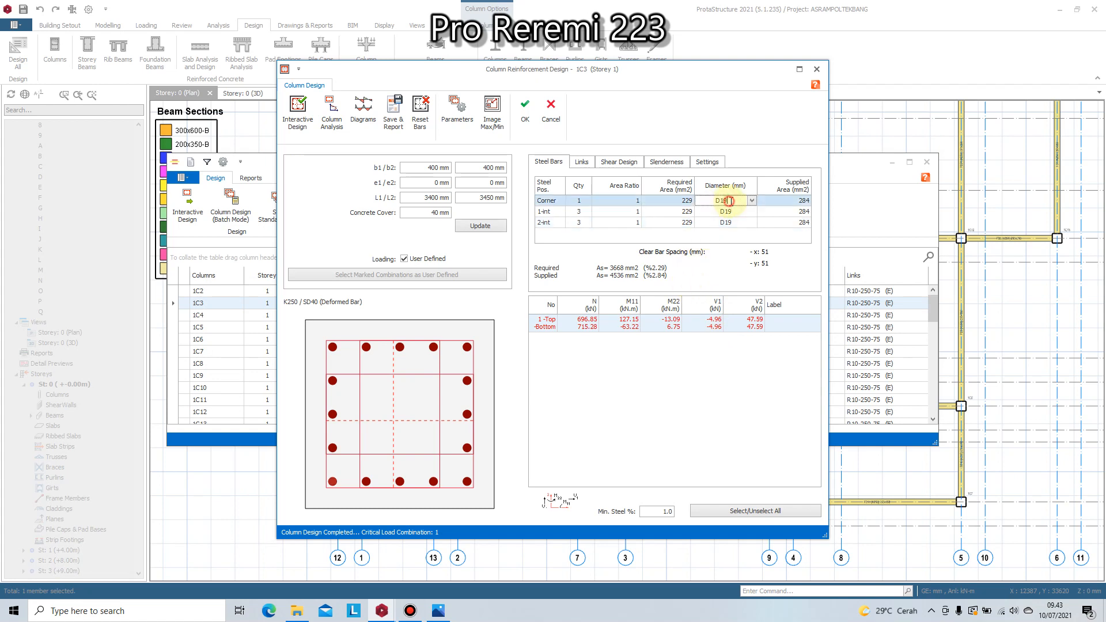
left_click(730, 200)
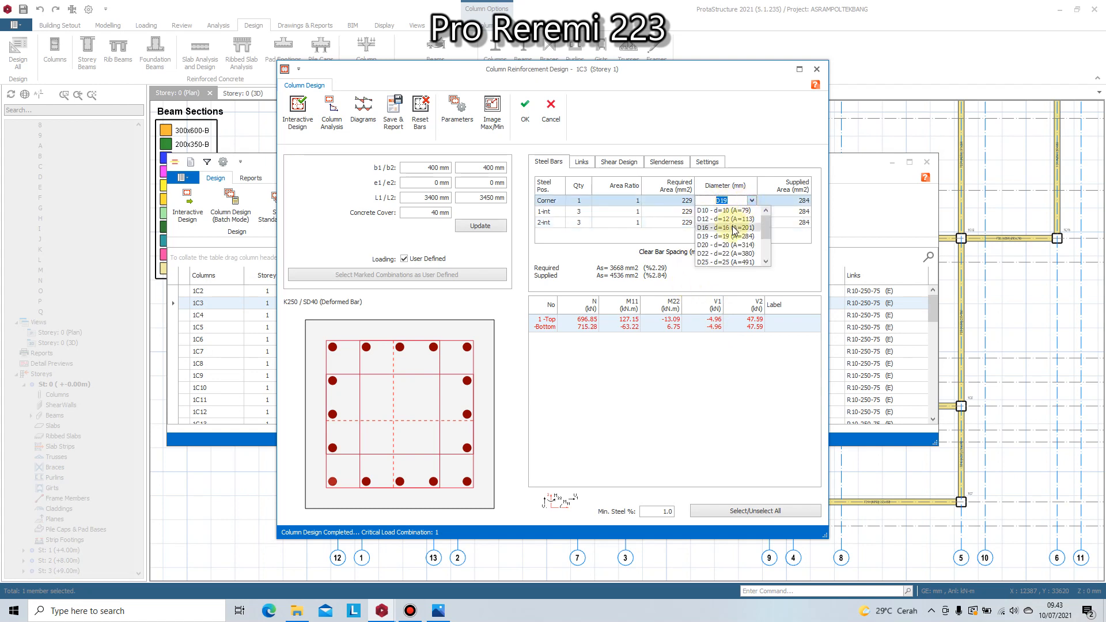
left_click(733, 227)
left_click(748, 212)
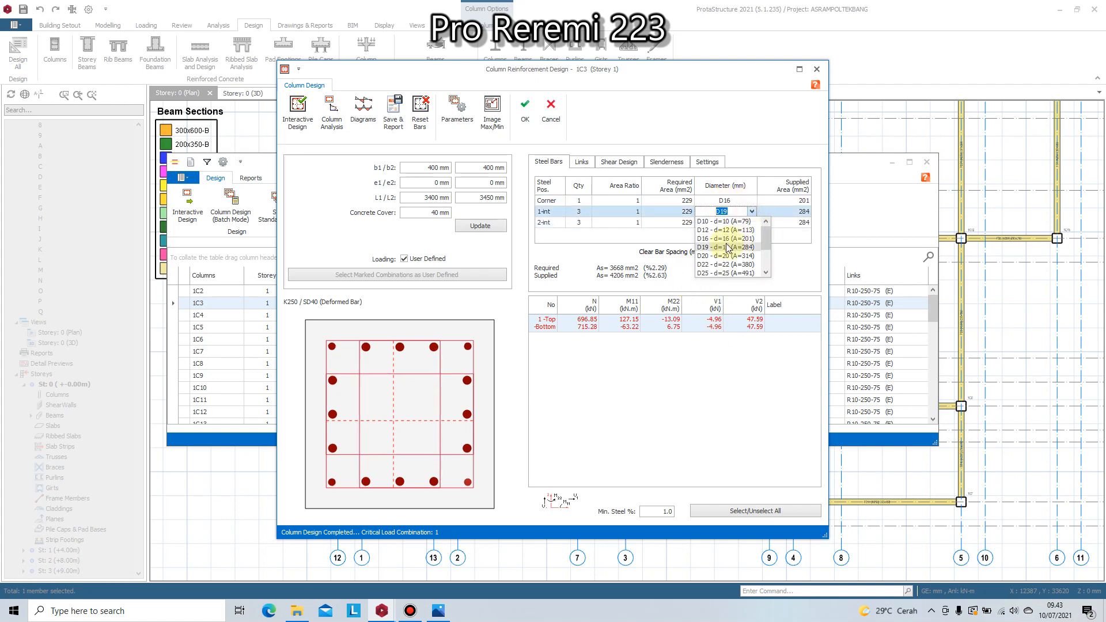
left_click(728, 237)
left_click(729, 223)
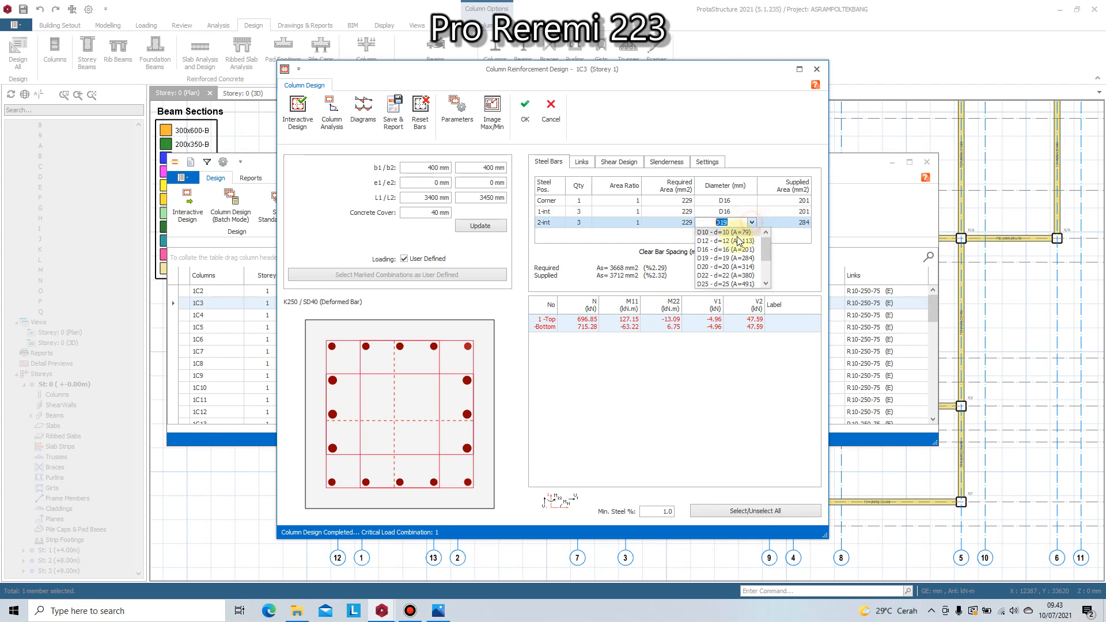
left_click(728, 250)
- Update column 1C3, overwrite its user-defined loading with marked combination 1 again and rerun the interactive design
left_click(485, 226)
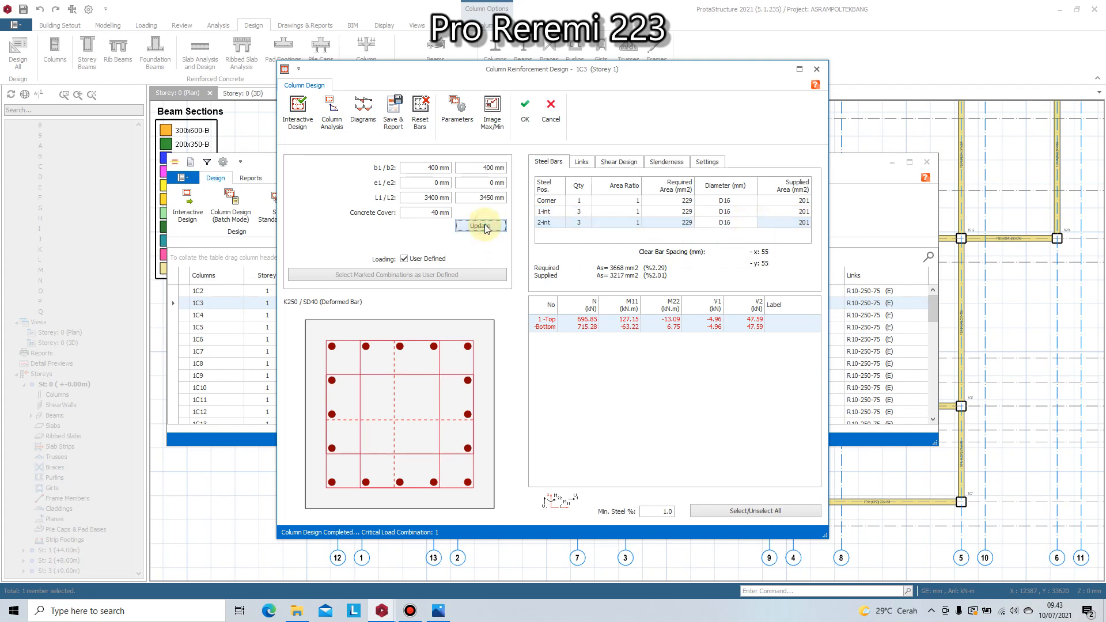
left_click(405, 259)
left_click(413, 275)
left_click(591, 348)
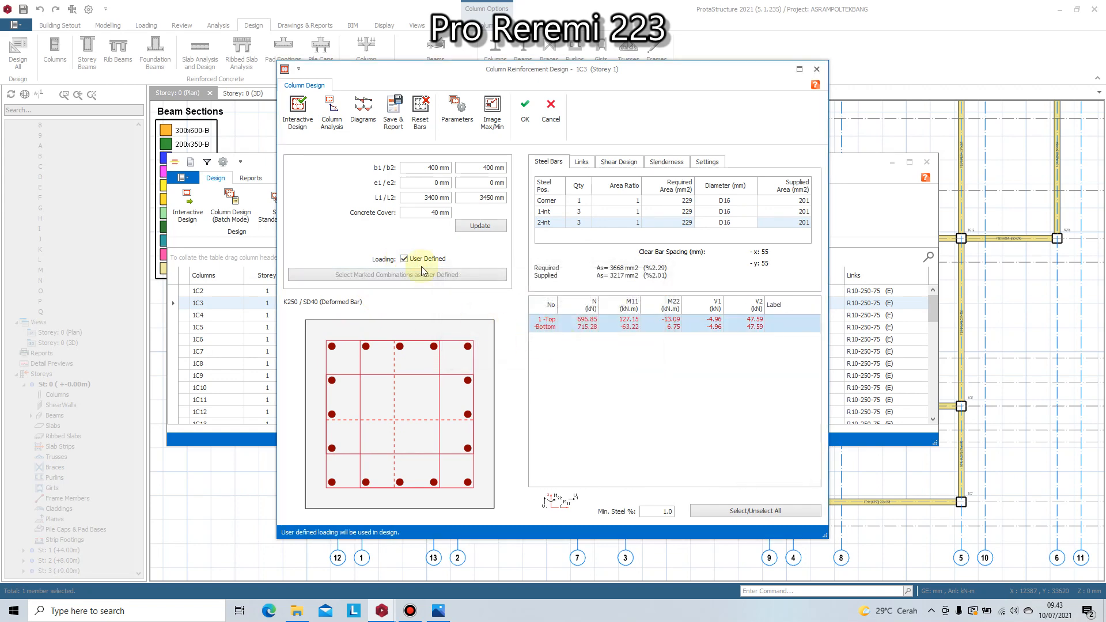
left_click(306, 120)
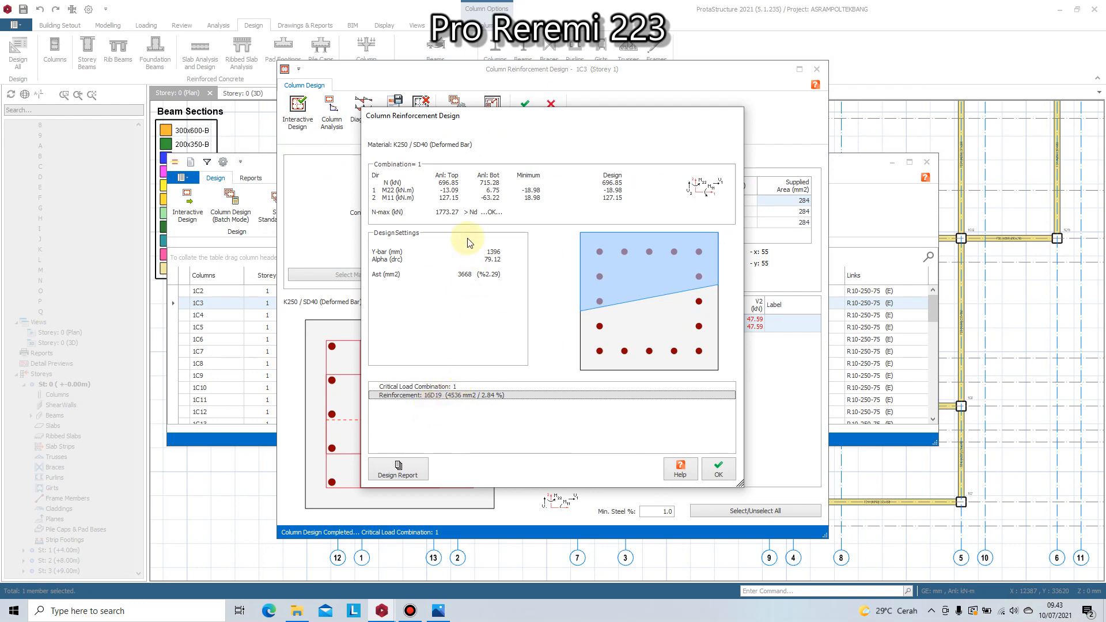
- Open the design report of column 1C3 and review its loadings, bar table and utilization ratios
left_click(406, 467)
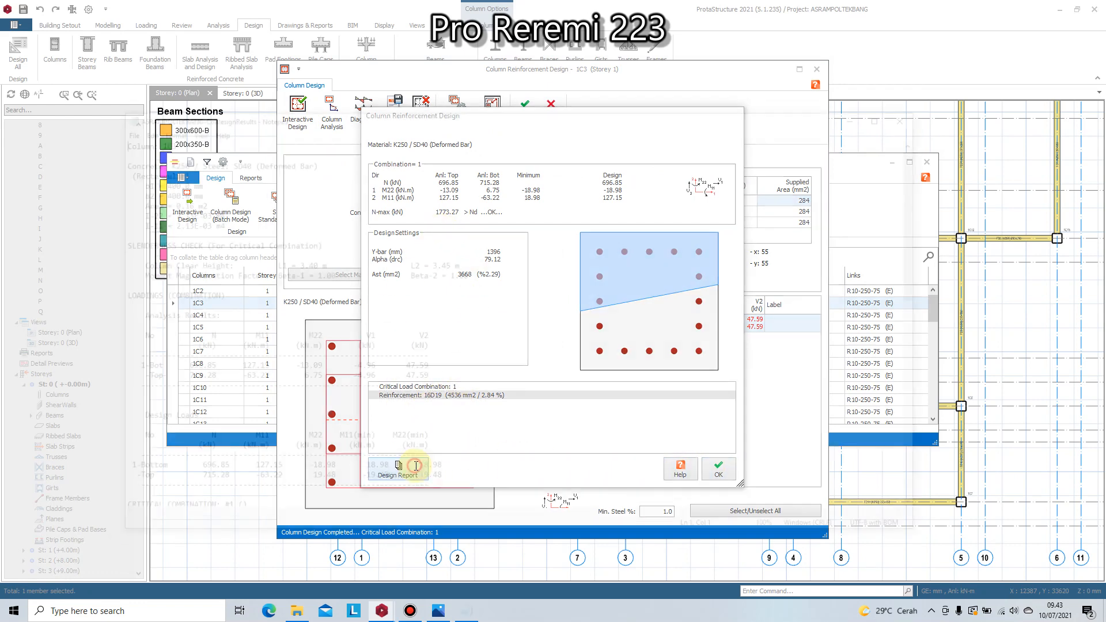
scroll(335, 313, "down", 15)
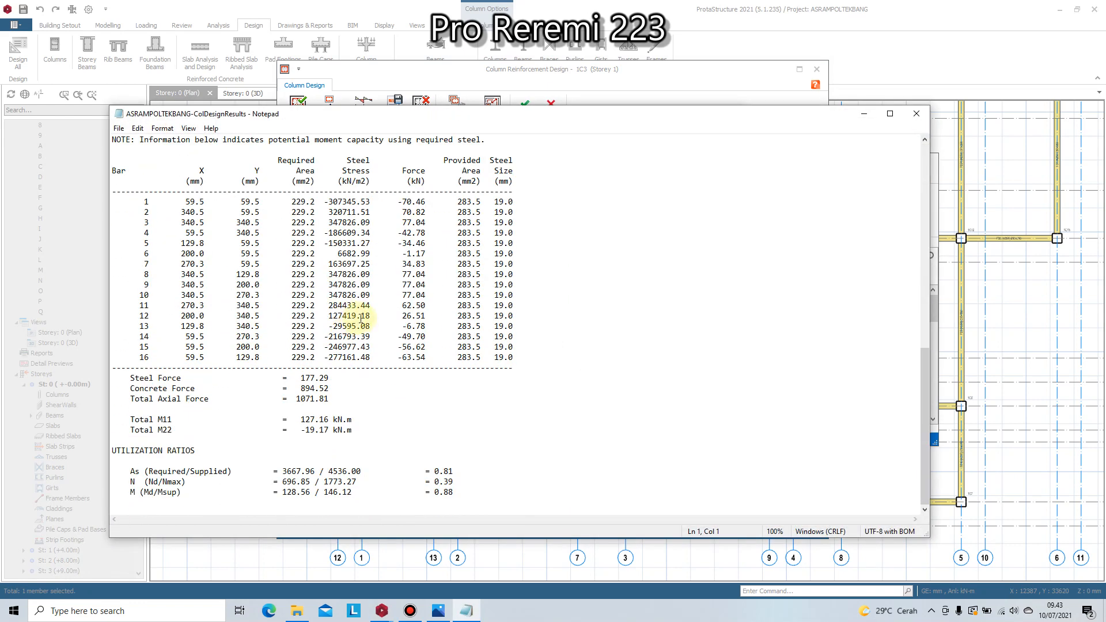
scroll(361, 317, "up", 15)
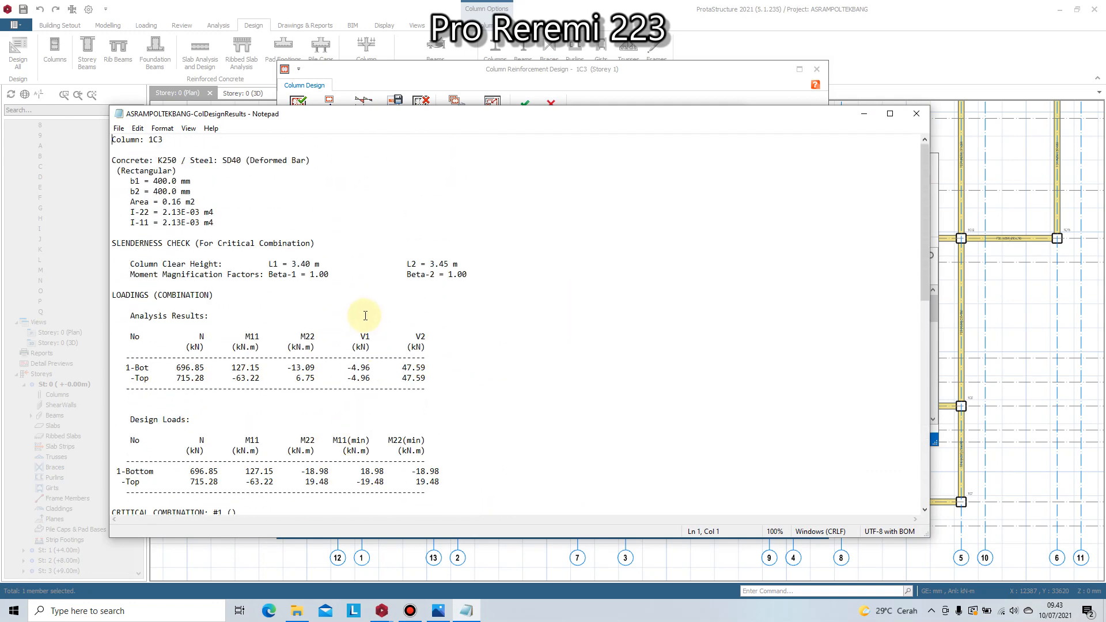
- Close column 1C3's design report, accept the 16D19 reinforcement and save the column design
left_click(916, 114)
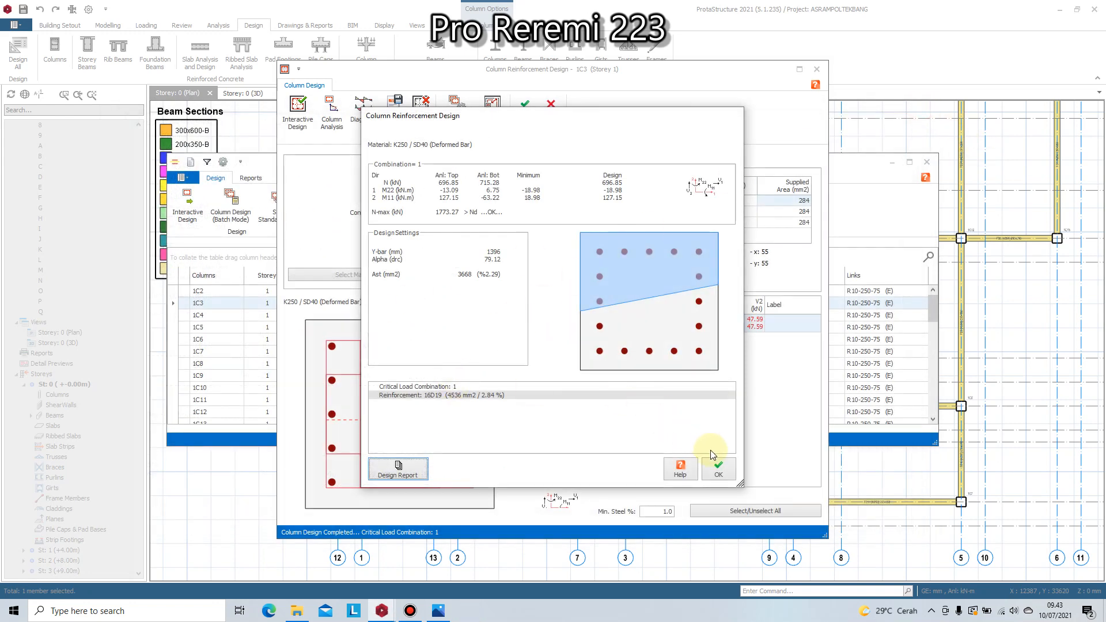
left_click(715, 466)
left_click(524, 104)
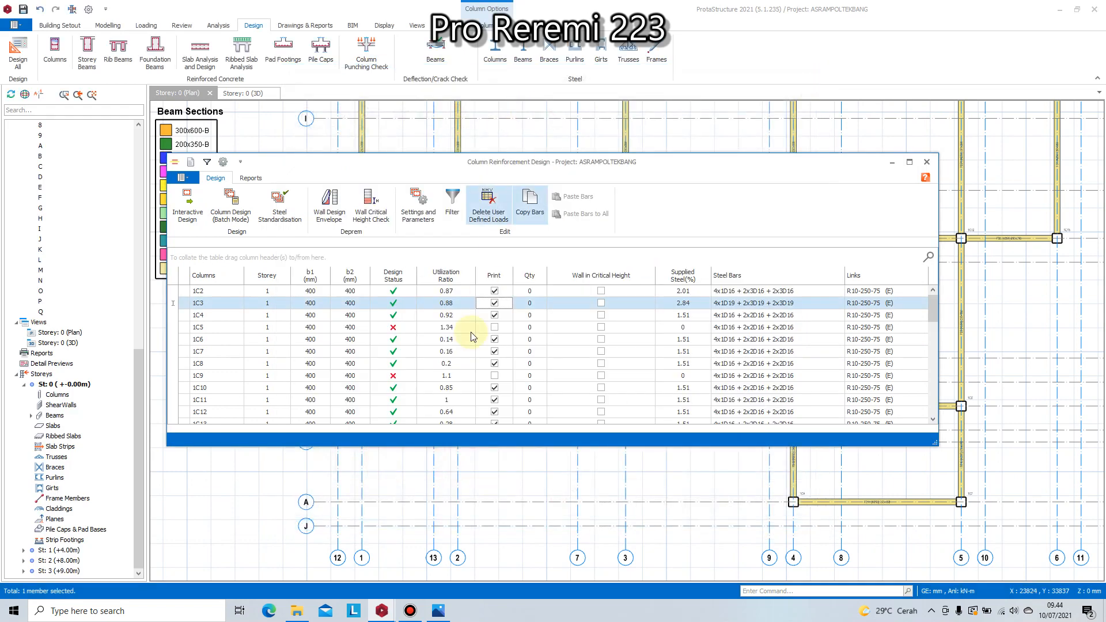
- Design column 1C5 interactively with all its marked combinations as user-defined loading, accept 12D19 and save the column
double_click(365, 315)
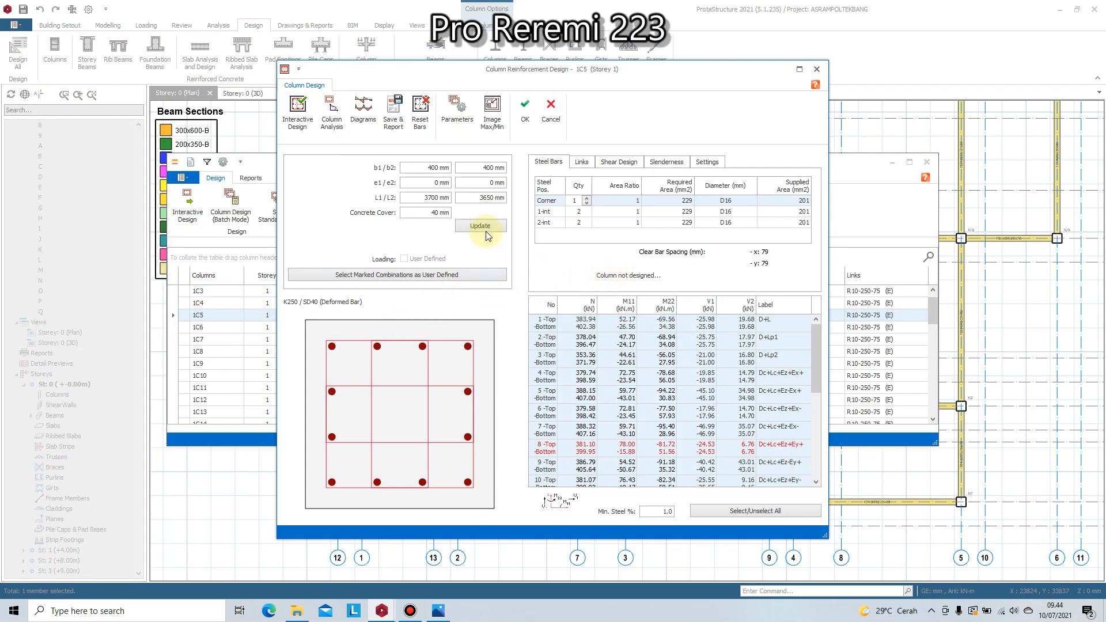
left_click(458, 273)
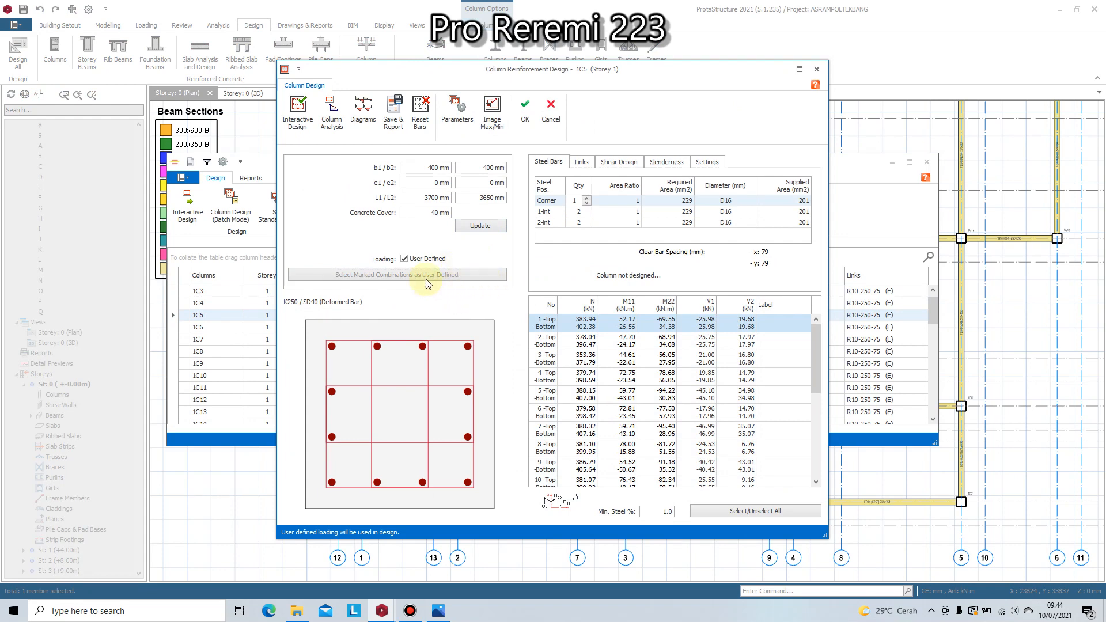
left_click(296, 108)
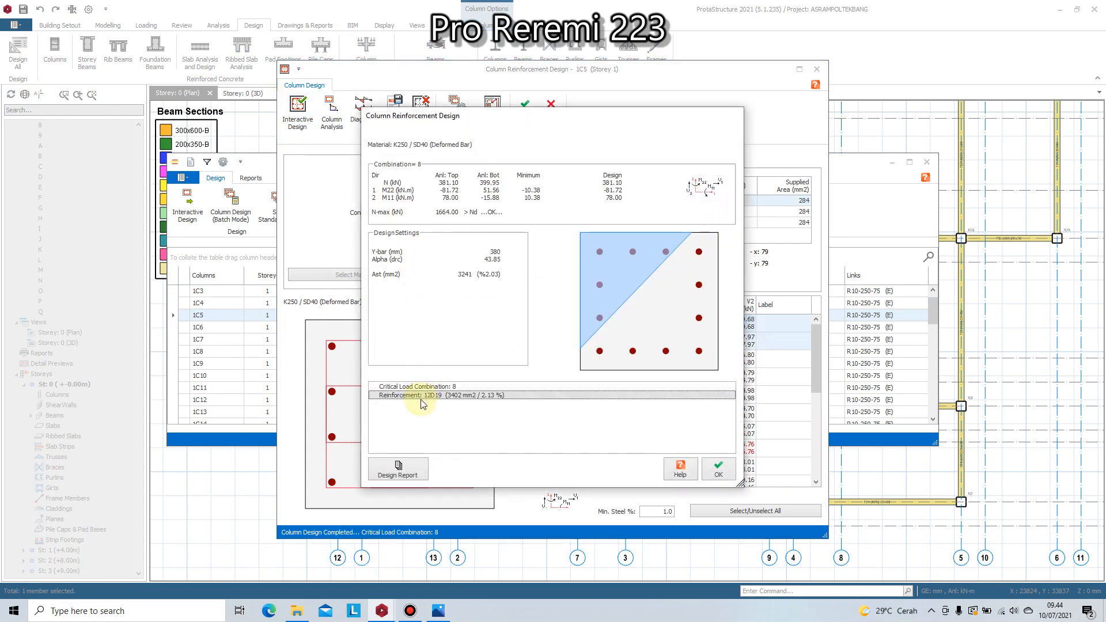
left_click(717, 468)
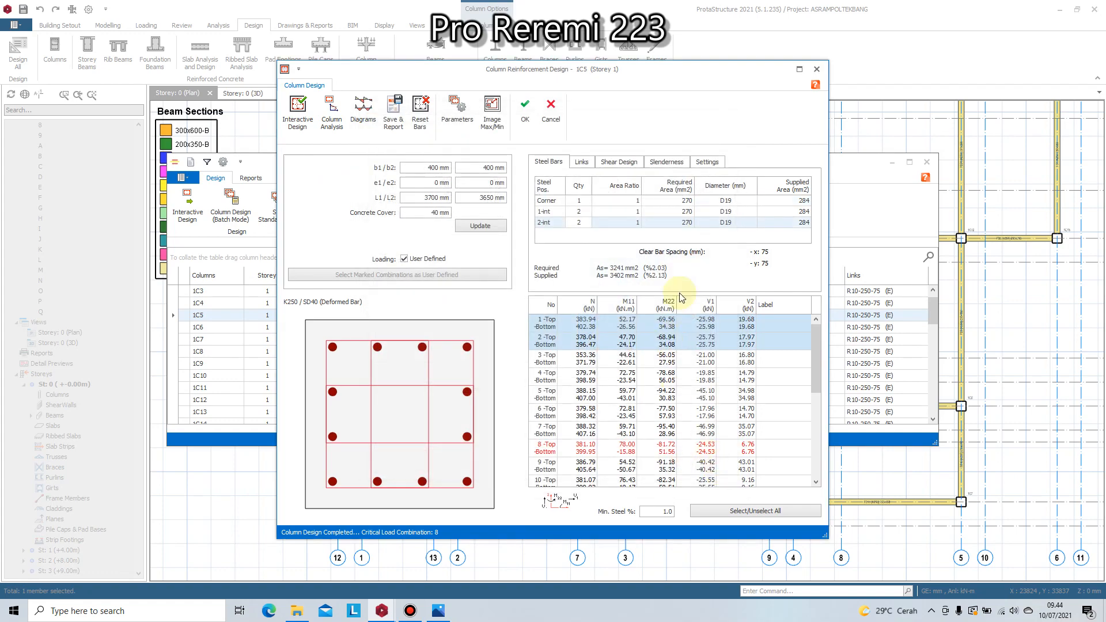
left_click(523, 109)
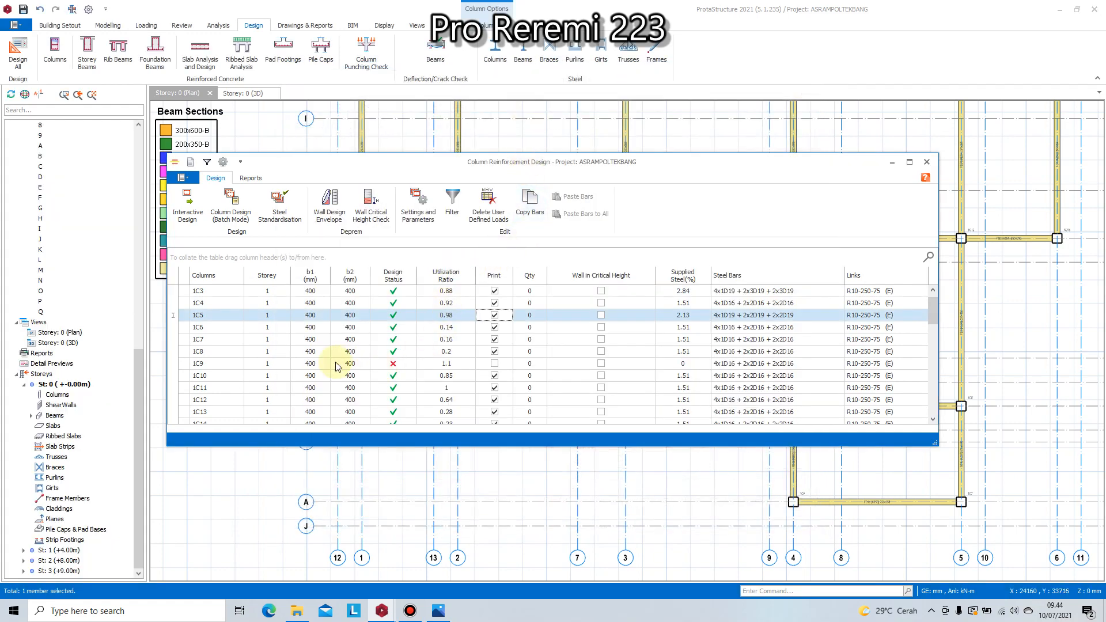
- Apply column 1C9's marked combinations as user-defined loading, run the interactive design, accept the D19 bars and save it
double_click(355, 363)
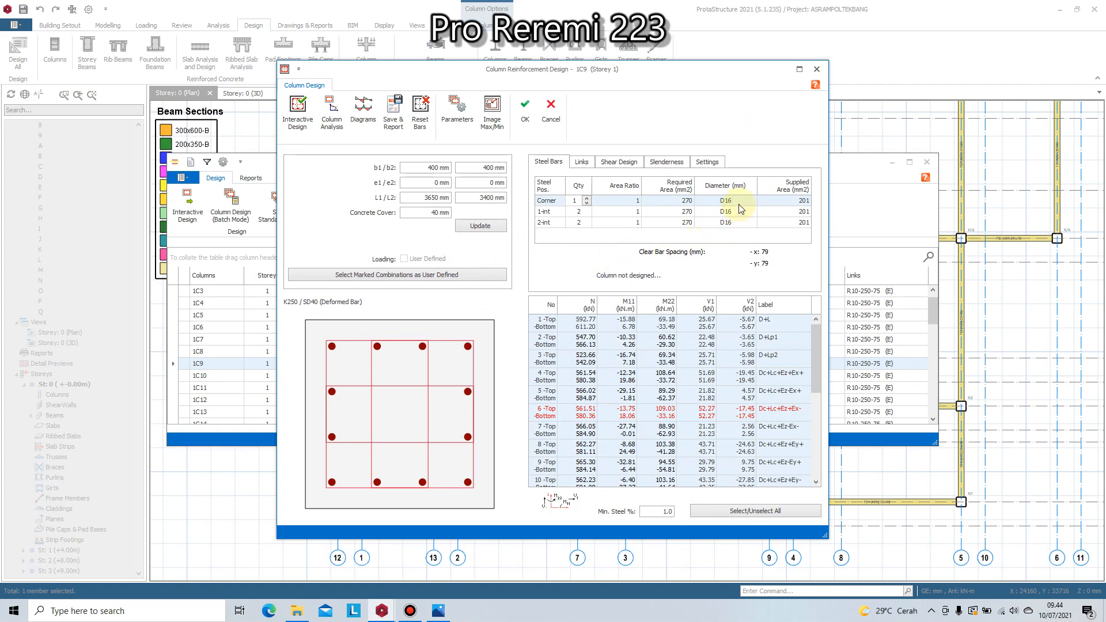
left_click(430, 274)
left_click(300, 122)
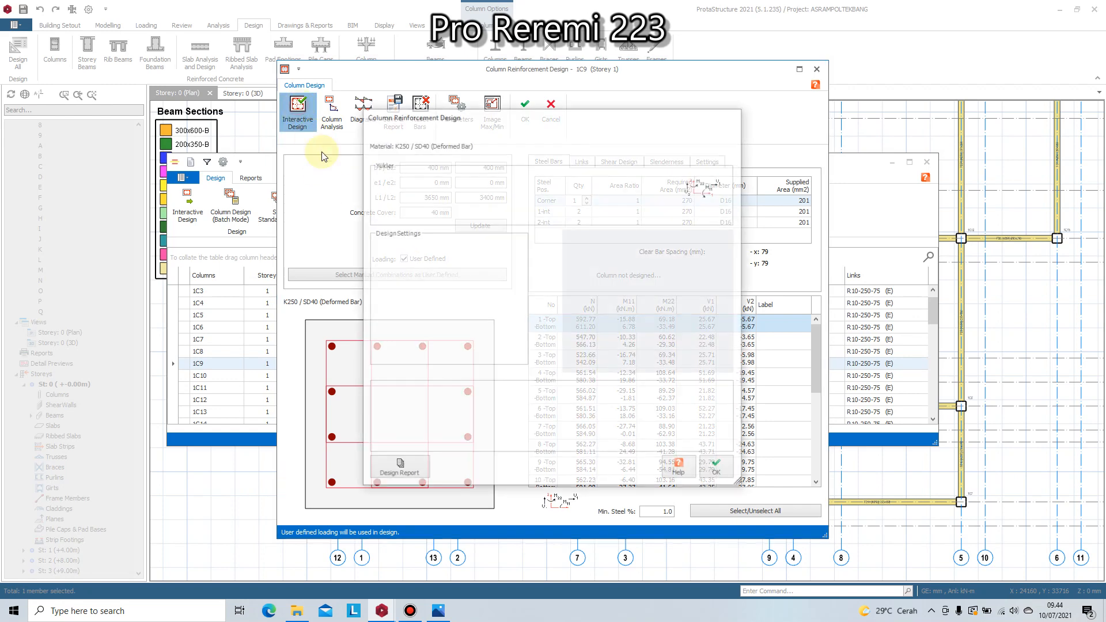
left_click(718, 468)
left_click(534, 124)
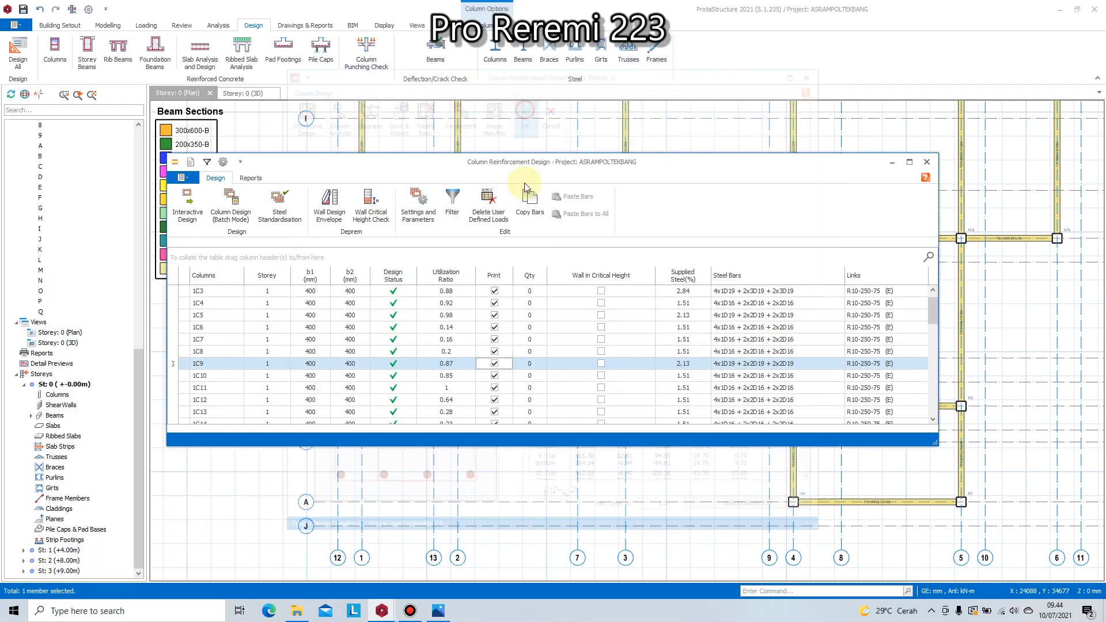
- Open failing column 1C15, take its marked combinations as user-defined loading, run the interactive design and accept 12D20
scroll(509, 341, "down", 2)
double_click(387, 353)
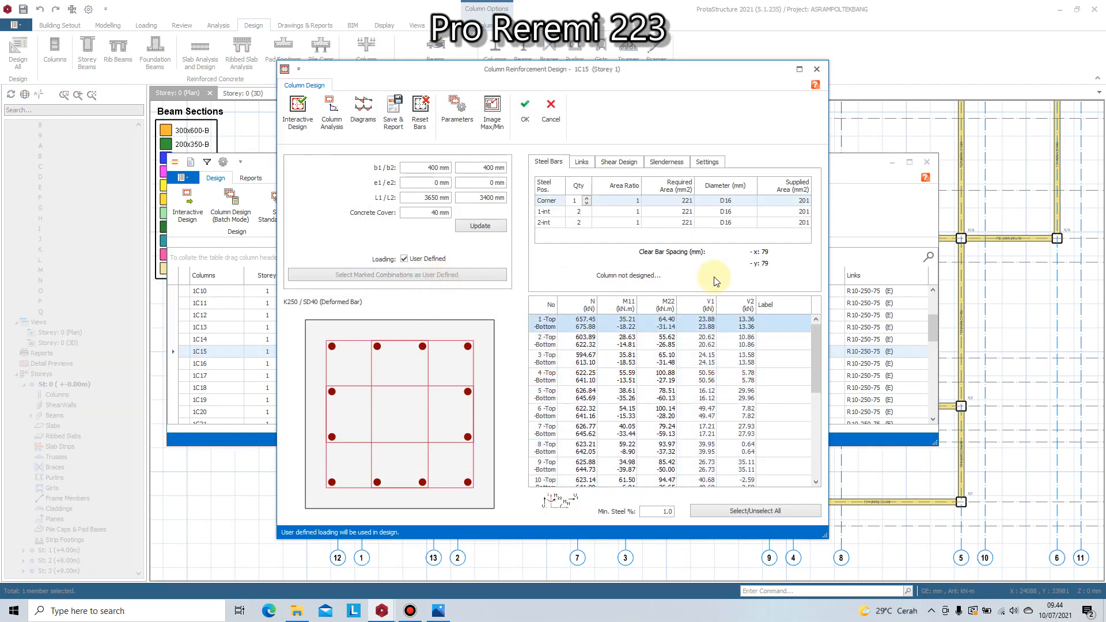
left_click(298, 111)
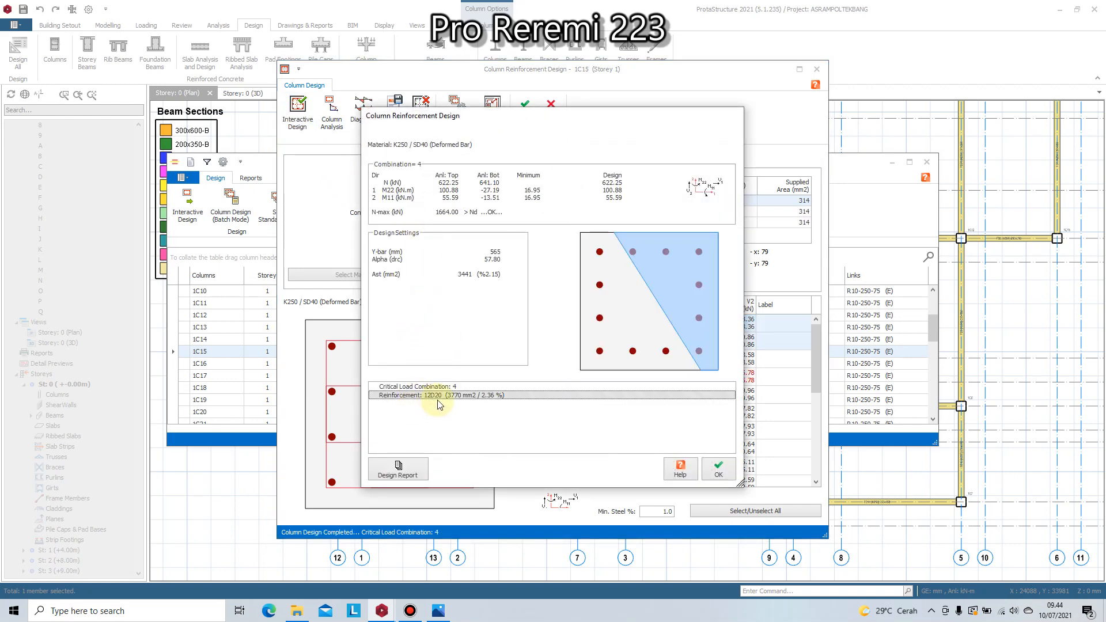
left_click(718, 472)
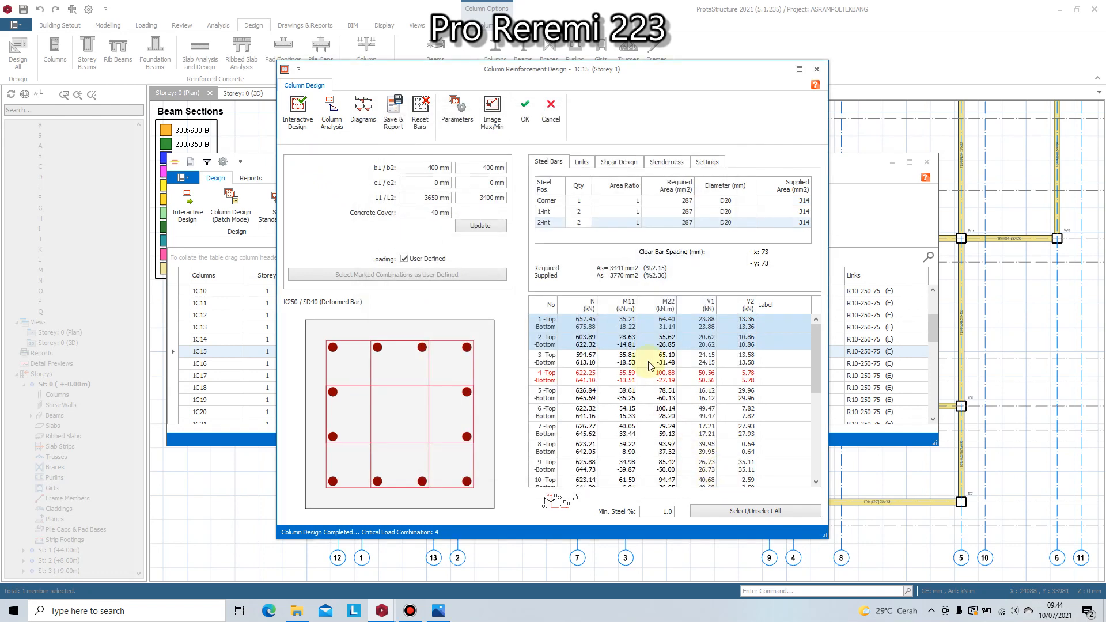
- Change the Corner, 1-int and 2-int bar diameters of column 1C15 to D19
left_click(742, 201)
left_click(743, 201)
left_click(745, 227)
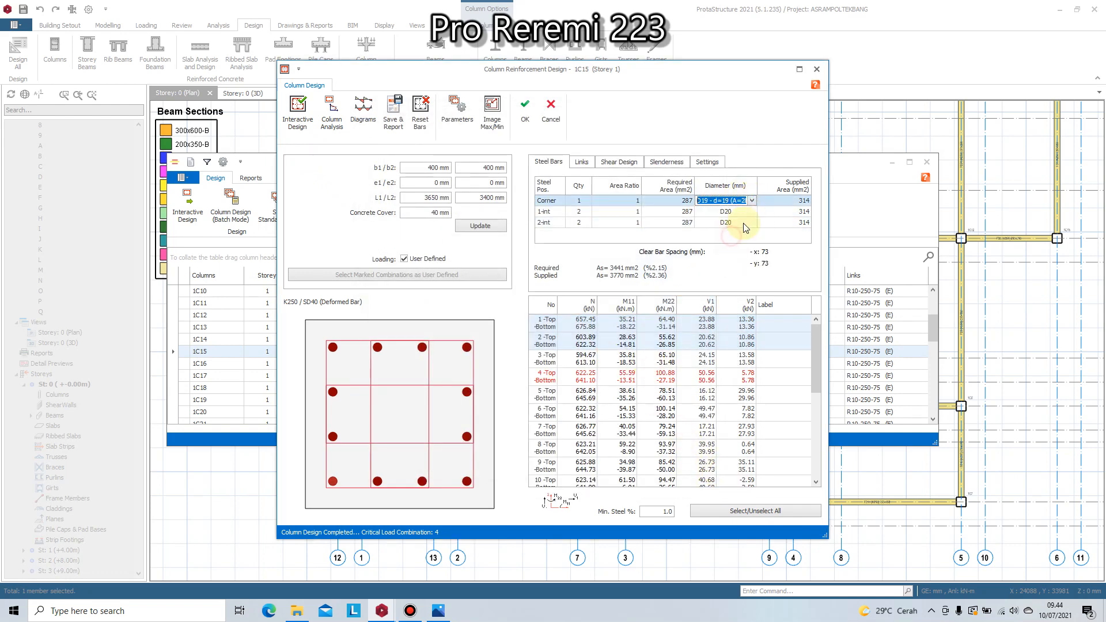
left_click(743, 211)
left_click(749, 212)
left_click(741, 257)
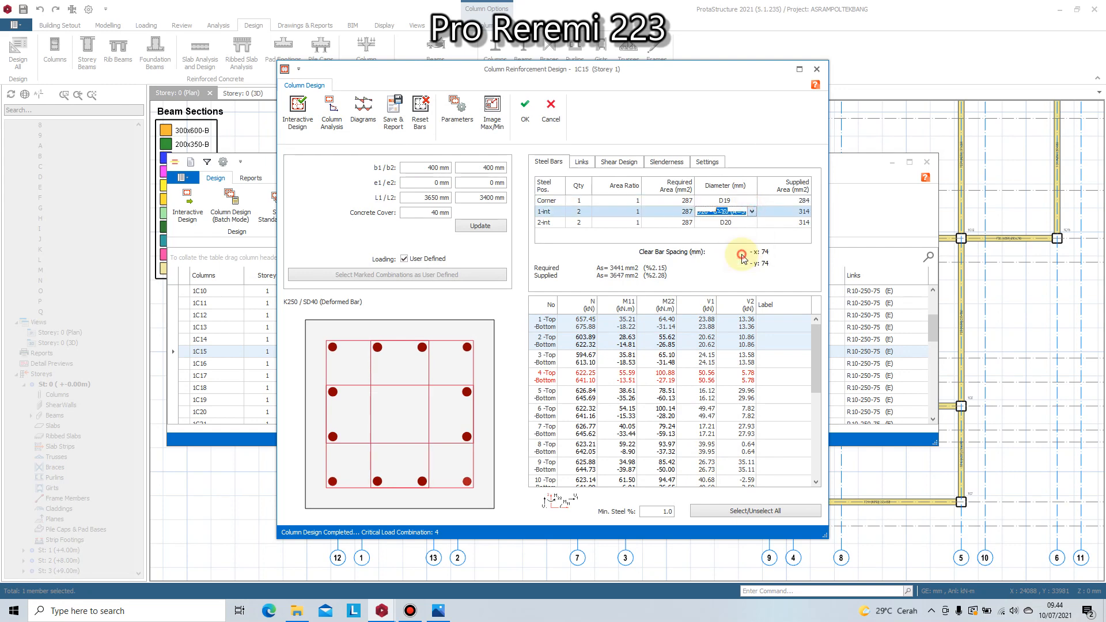
left_click(752, 211)
left_click(743, 238)
left_click(740, 222)
left_click(751, 222)
left_click(730, 252)
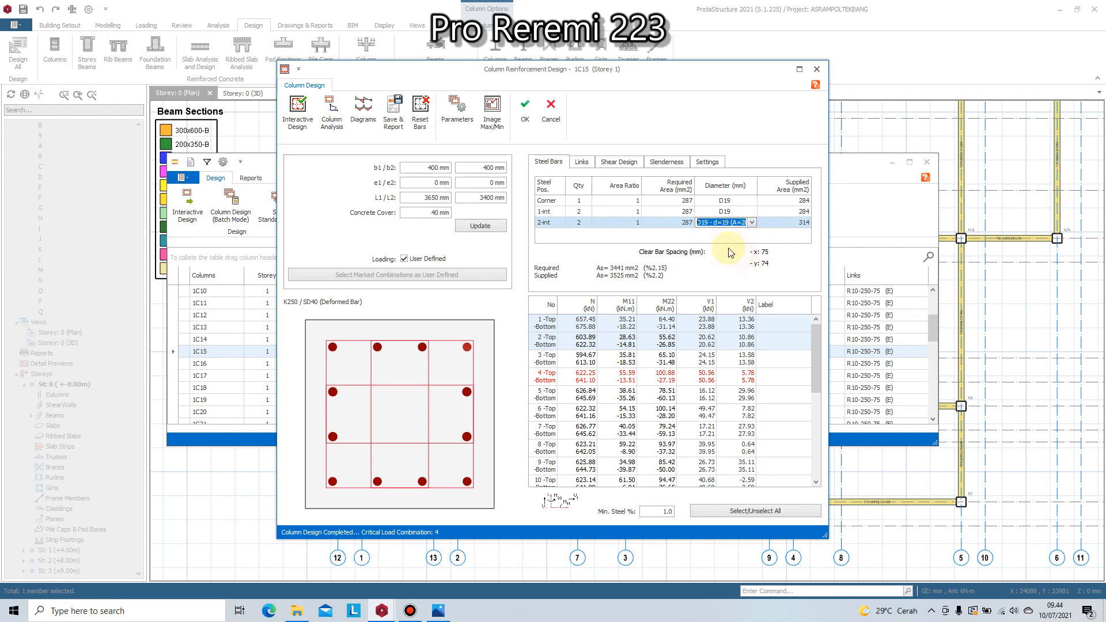
left_click(770, 211)
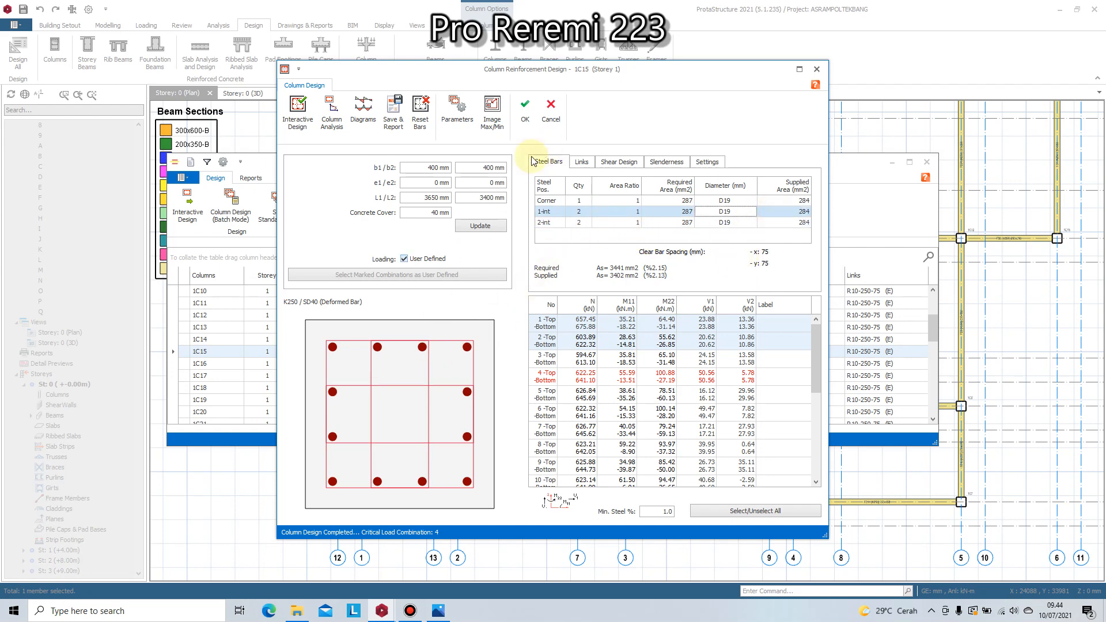
- Overwrite column 1C15's user-defined loading with only combination 1, rerun the interactive design, accept 12D16 and save the column
left_click(415, 272)
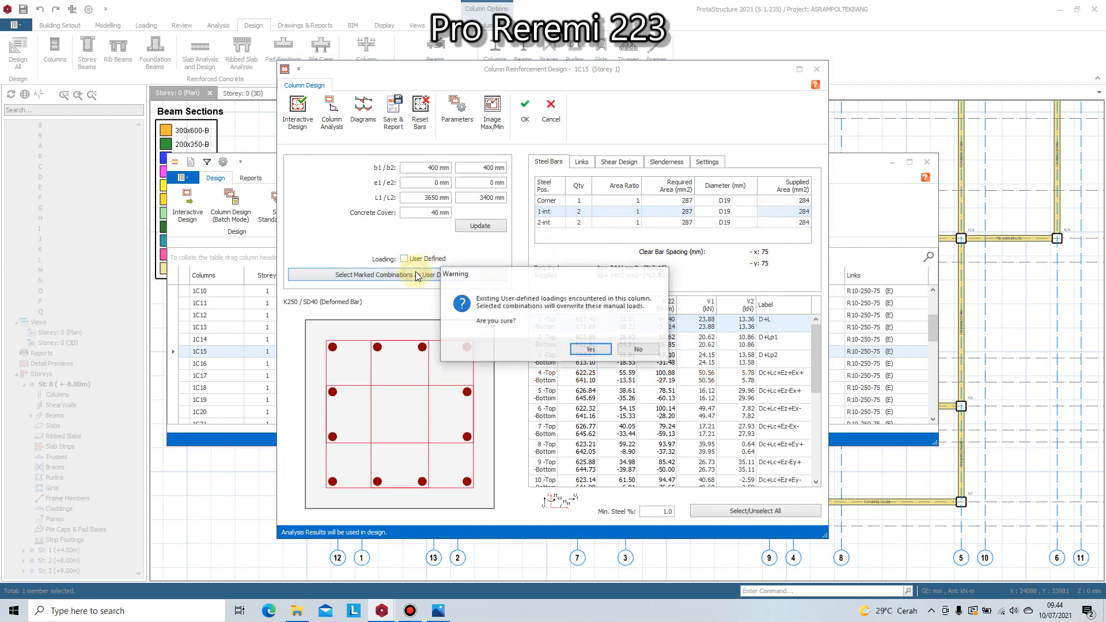
left_click(591, 348)
left_click(297, 108)
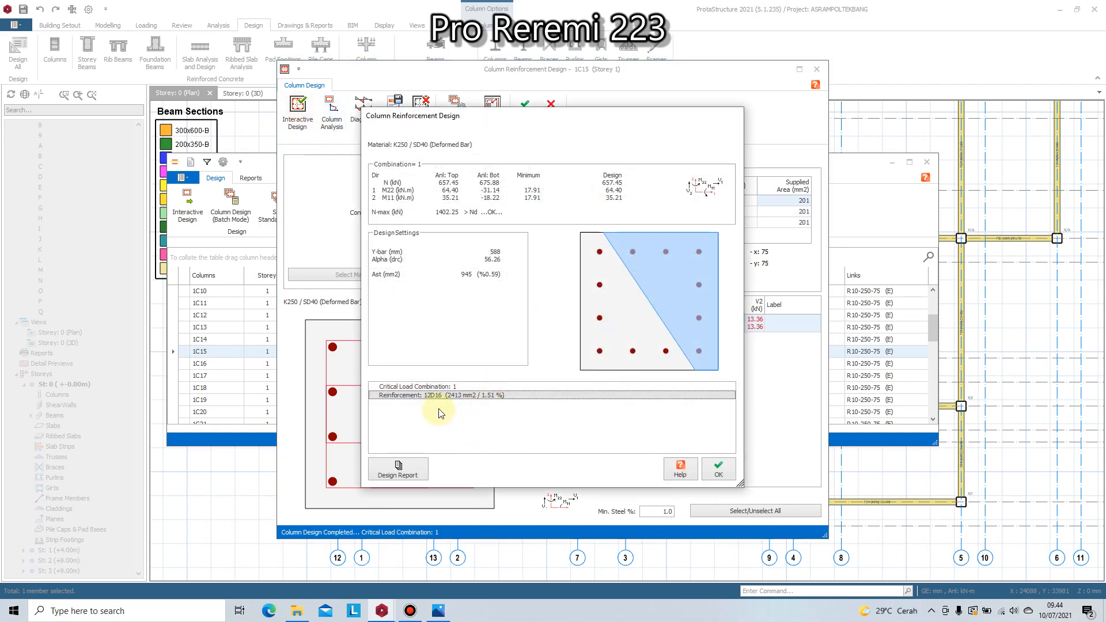
left_click(718, 468)
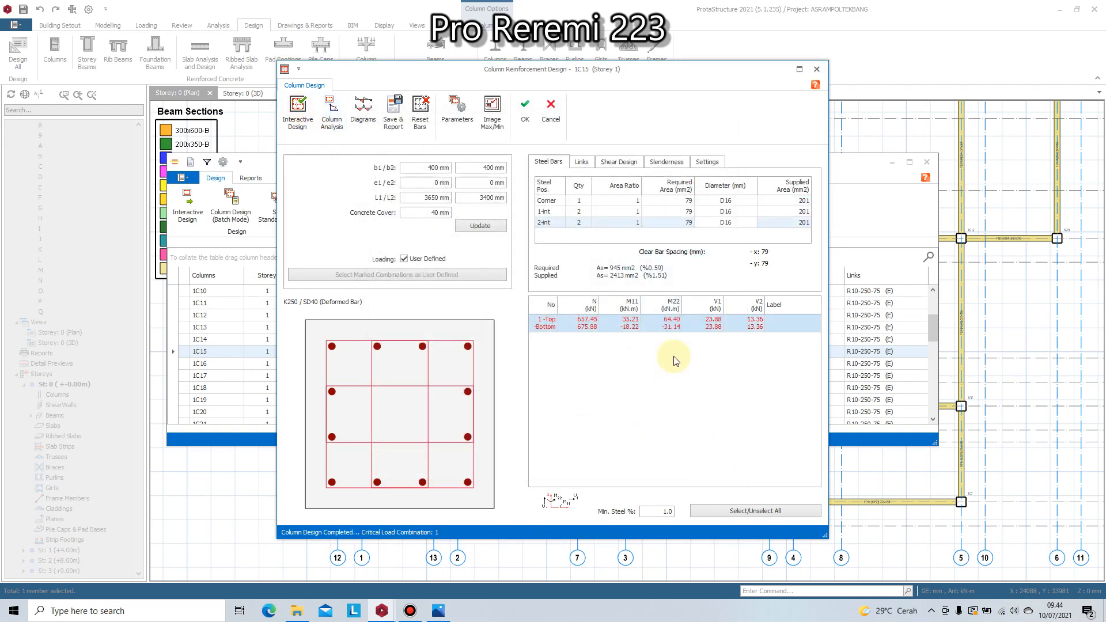
left_click(525, 109)
- Open failing column 1C18, take its marked combinations as user-defined loading, run the interactive design and accept 12D20
scroll(485, 386, "down", 1)
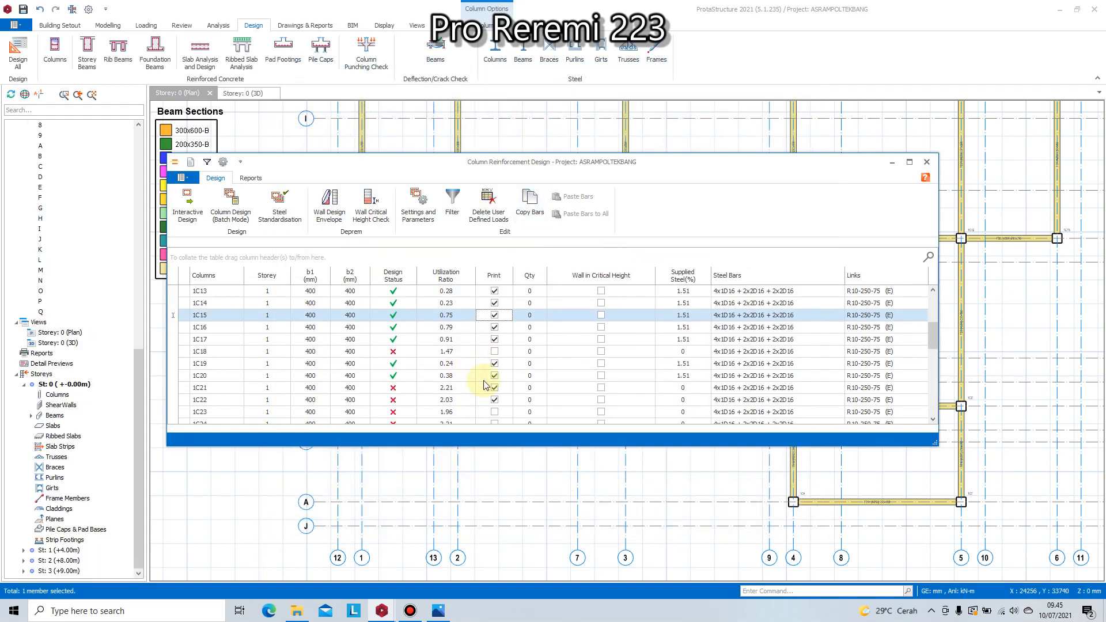
double_click(402, 354)
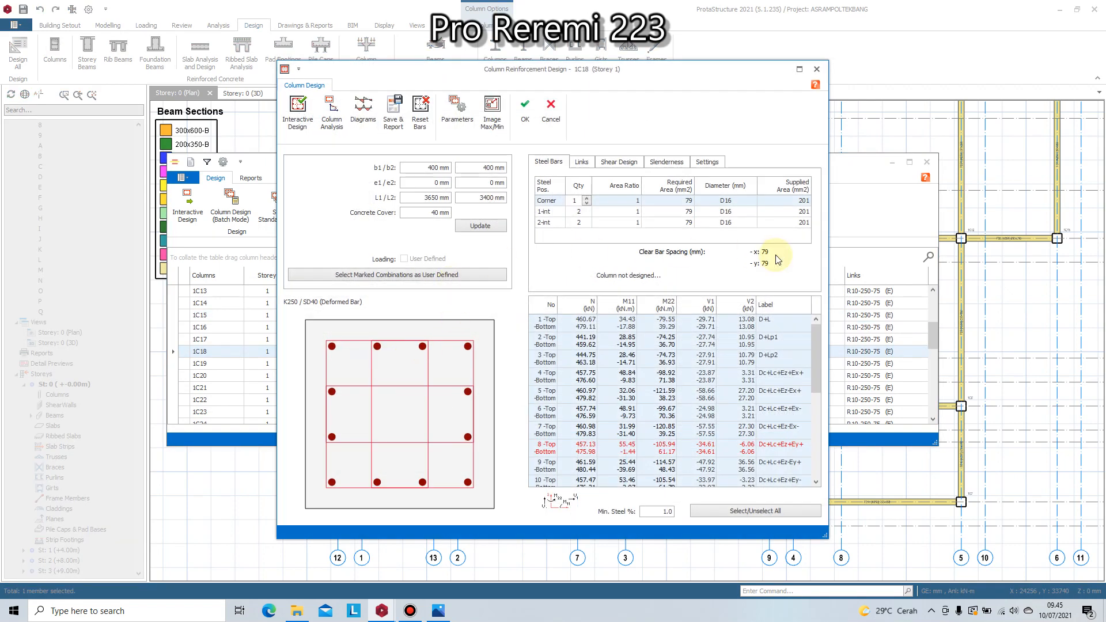
left_click(457, 275)
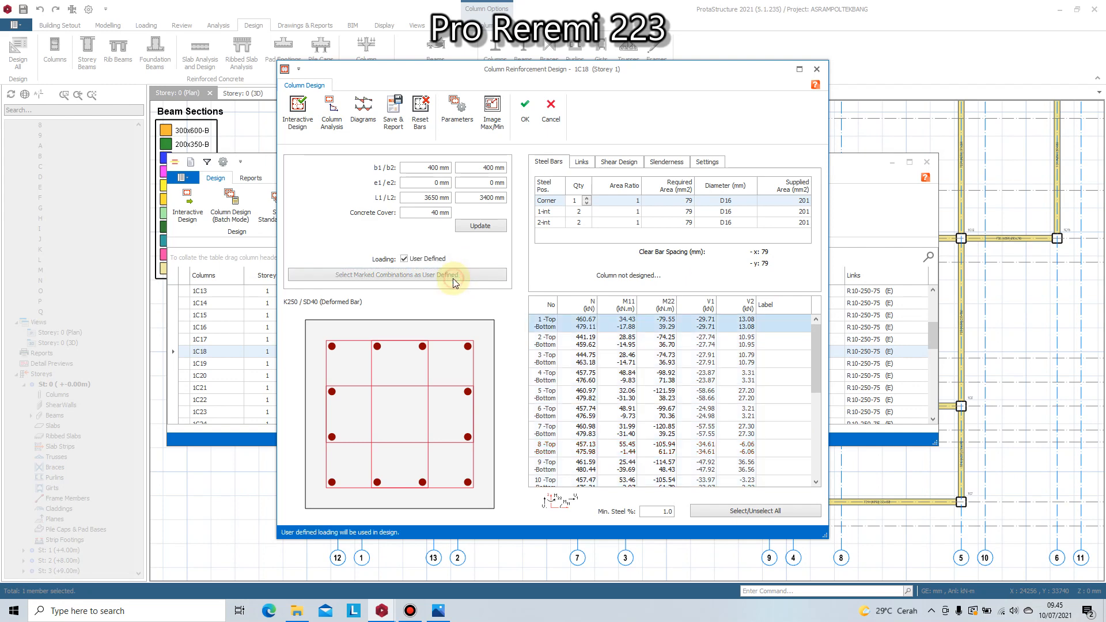
left_click(298, 110)
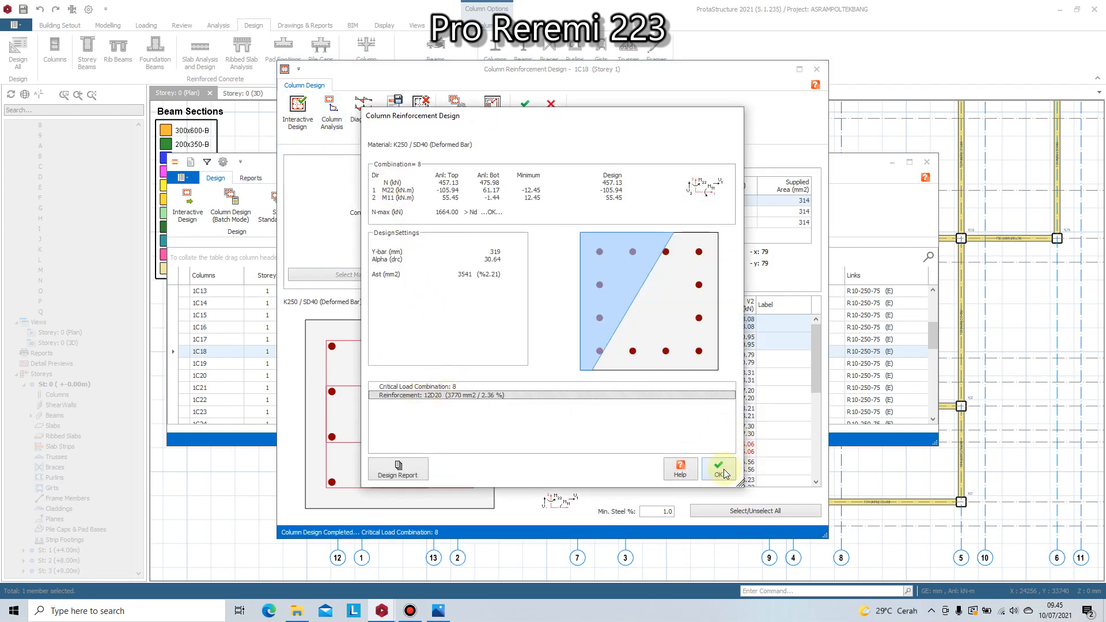
left_click(719, 470)
- Set column 1C18's Corner, 1-int and 2-int bars to D16, then rerun the interactive design and accept 12D20
left_click(754, 202)
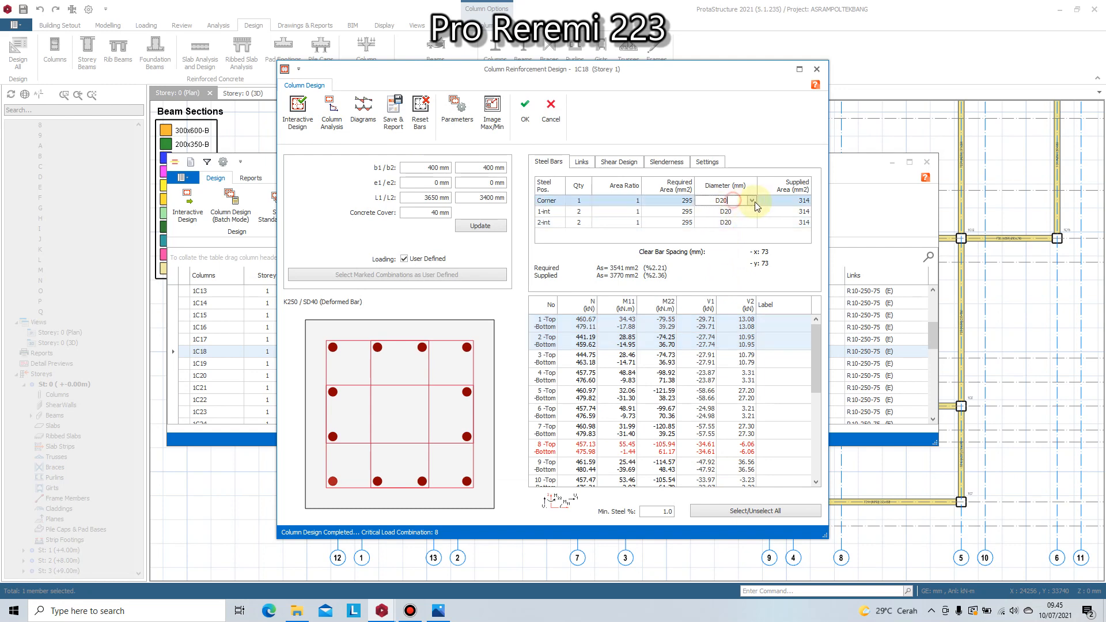
left_click(752, 201)
left_click(743, 233)
left_click(752, 212)
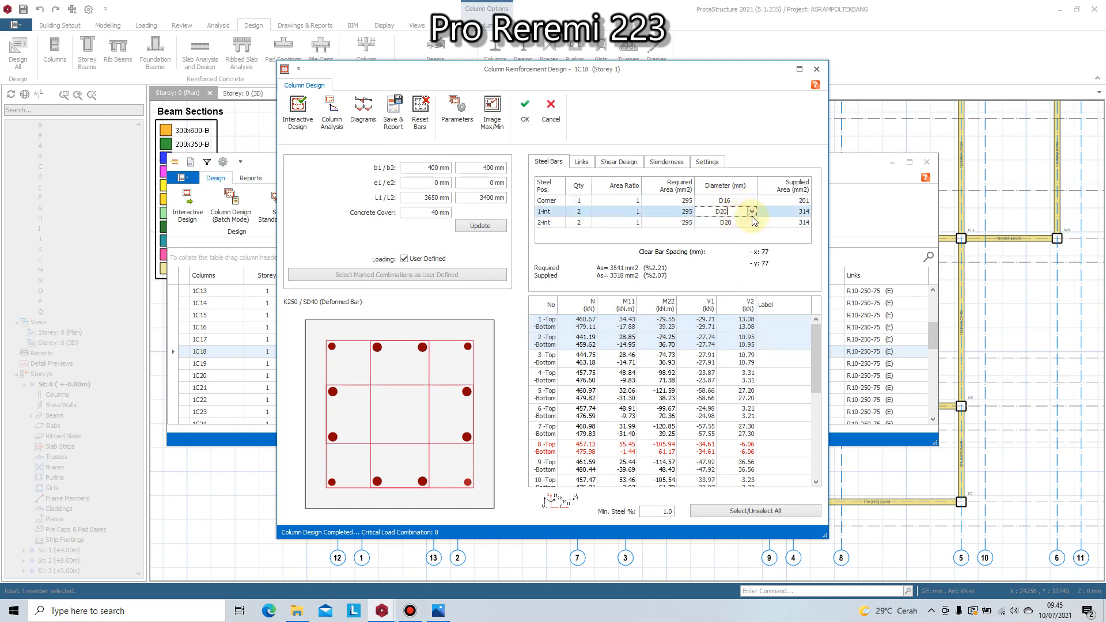
left_click(751, 212)
left_click(737, 239)
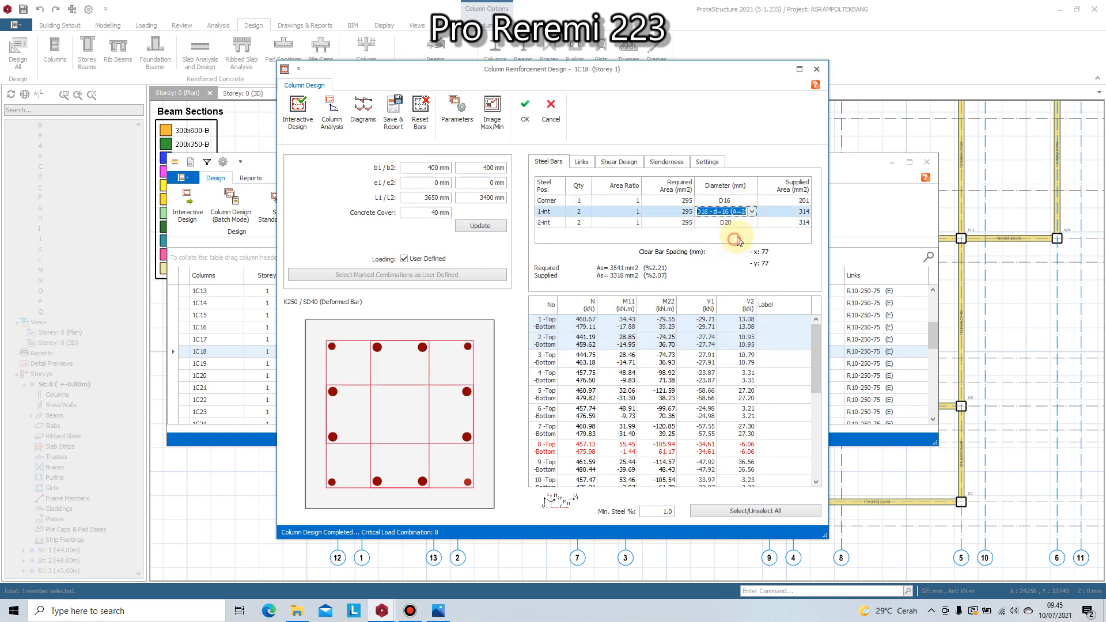
left_click(751, 223)
left_click(720, 249)
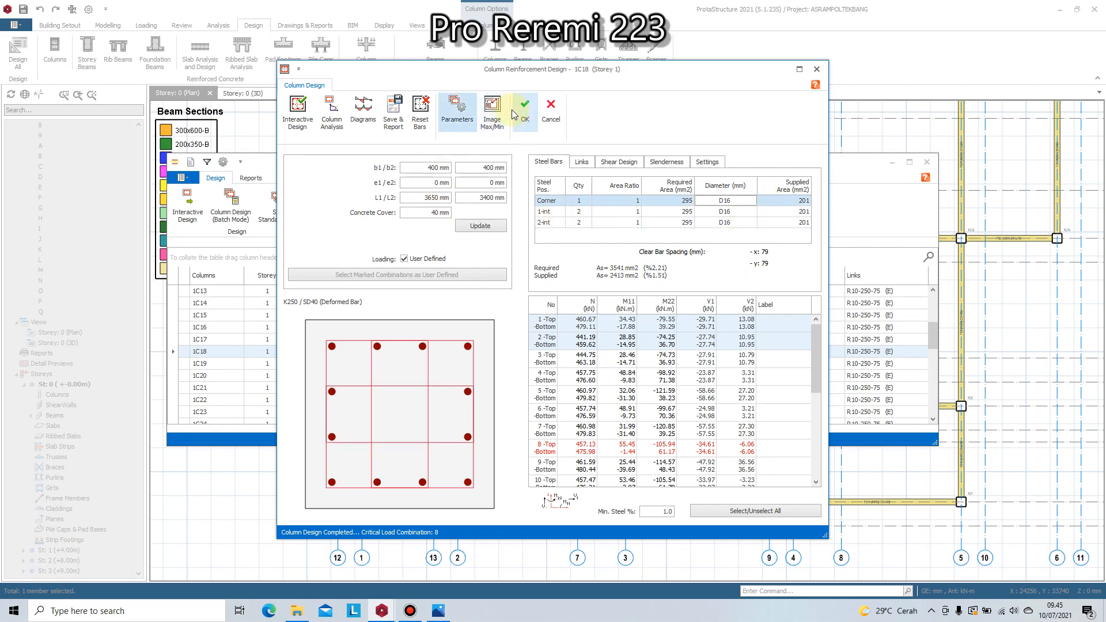
left_click(298, 111)
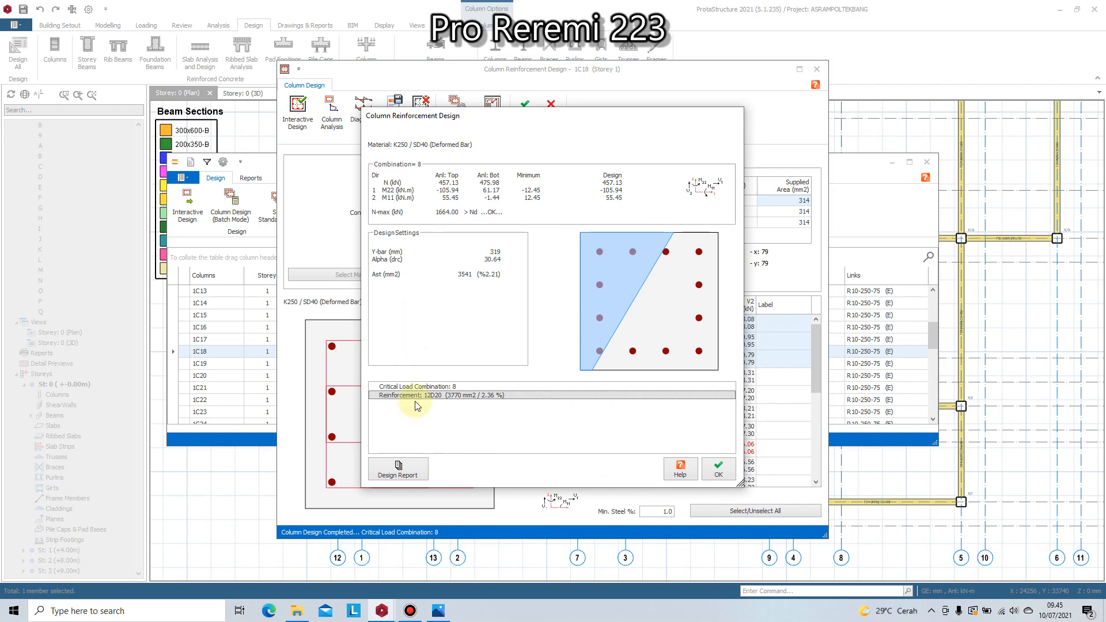
left_click(716, 470)
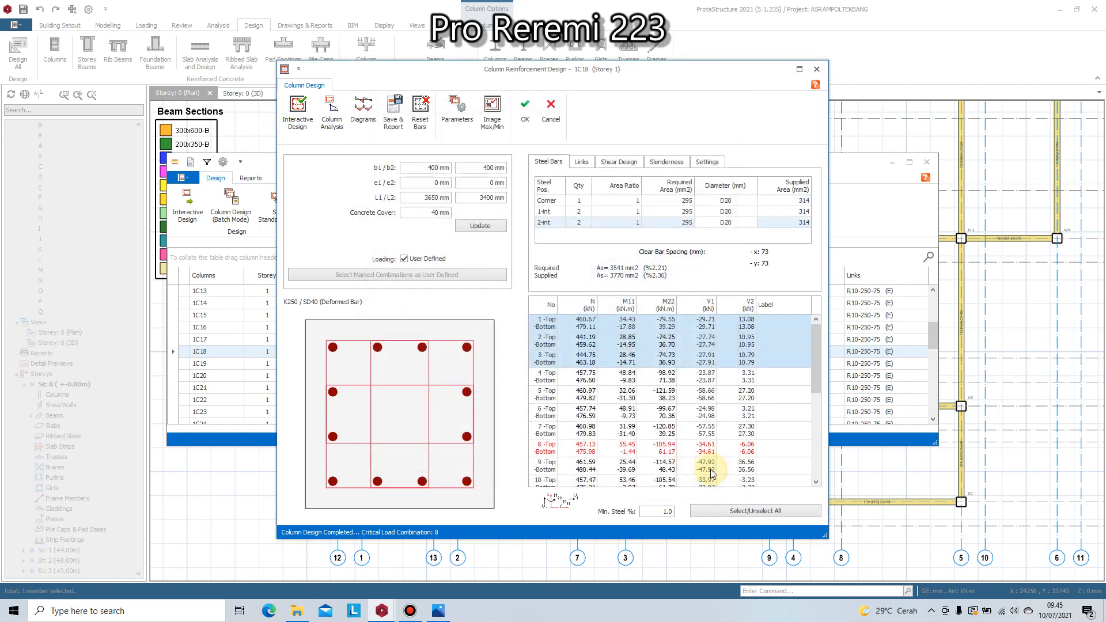
- Set the quantity of both the 1-int and 2-int bars of column 1C18 to 3
left_click(587, 211)
left_click(581, 222)
type("3")
left_click(613, 219)
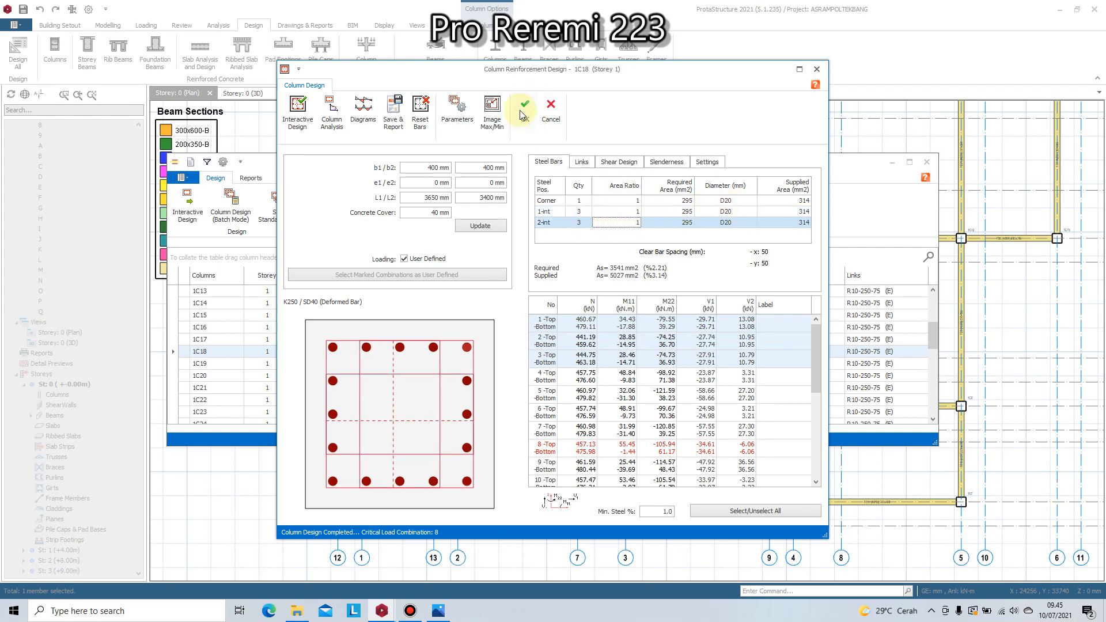
- Overwrite column 1C18's user-defined loading with only combination 1, rerun the interactive design, accept 16D16 and save the column
left_click(416, 259)
left_click(417, 273)
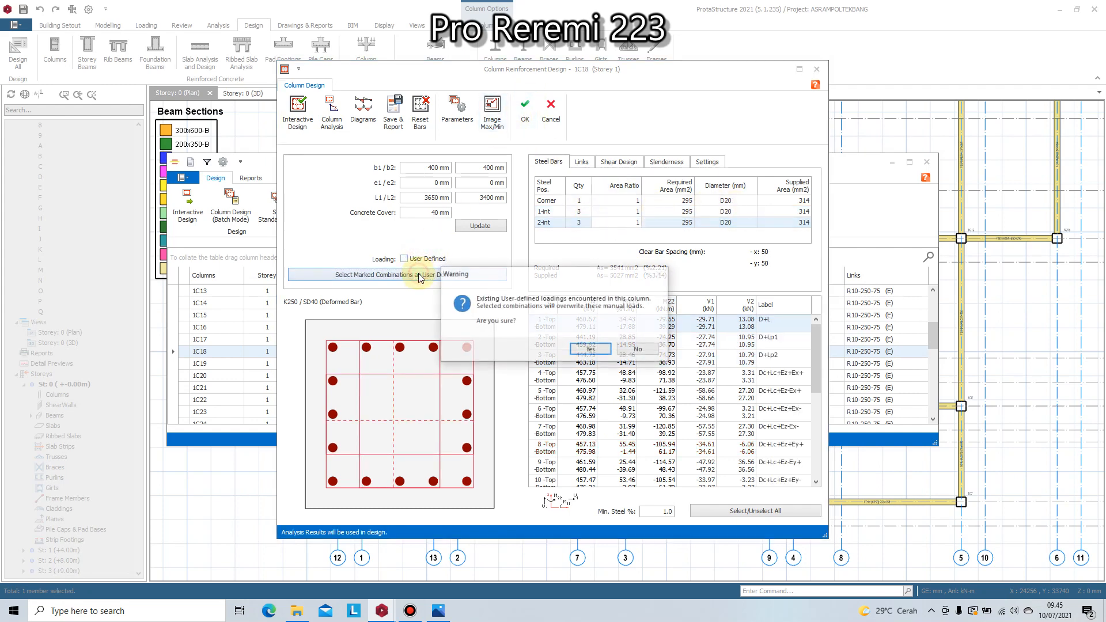
left_click(592, 353)
left_click(296, 135)
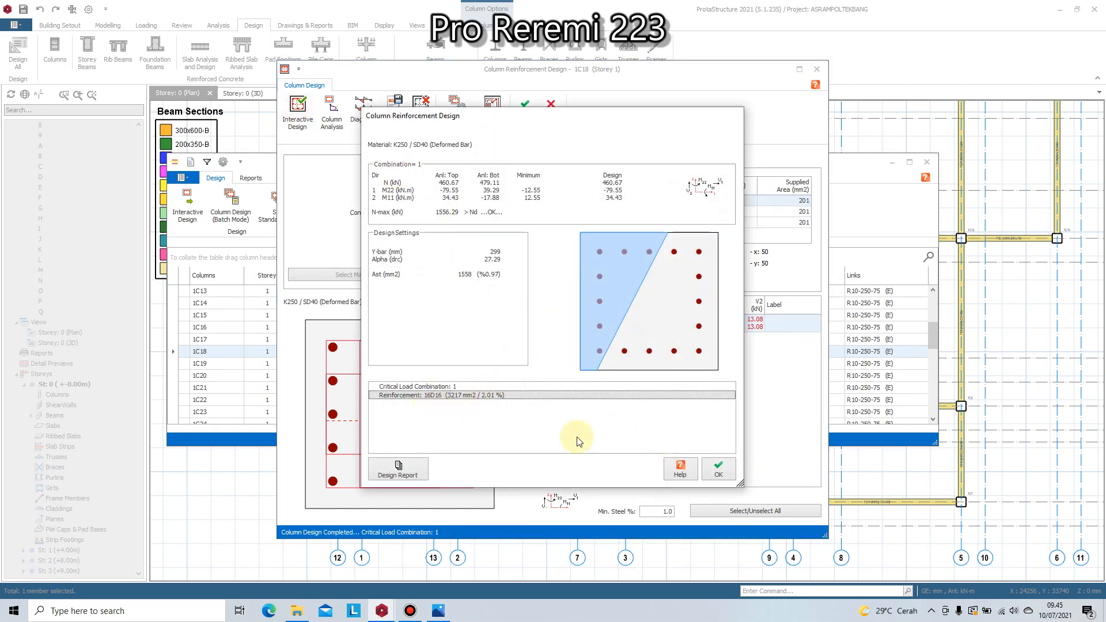
left_click(717, 472)
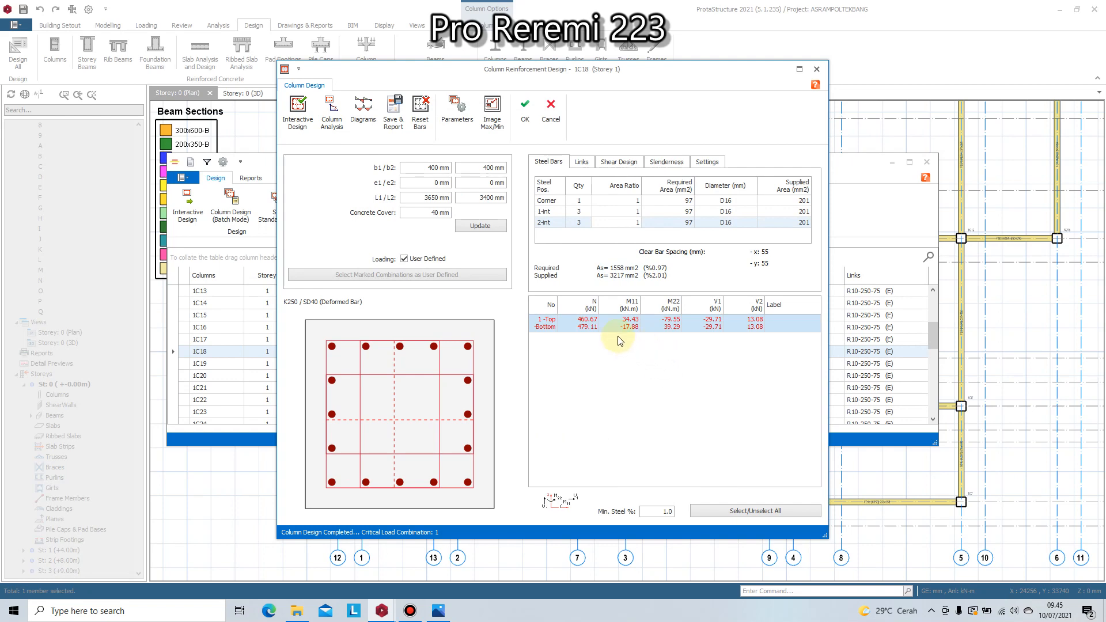
left_click(525, 119)
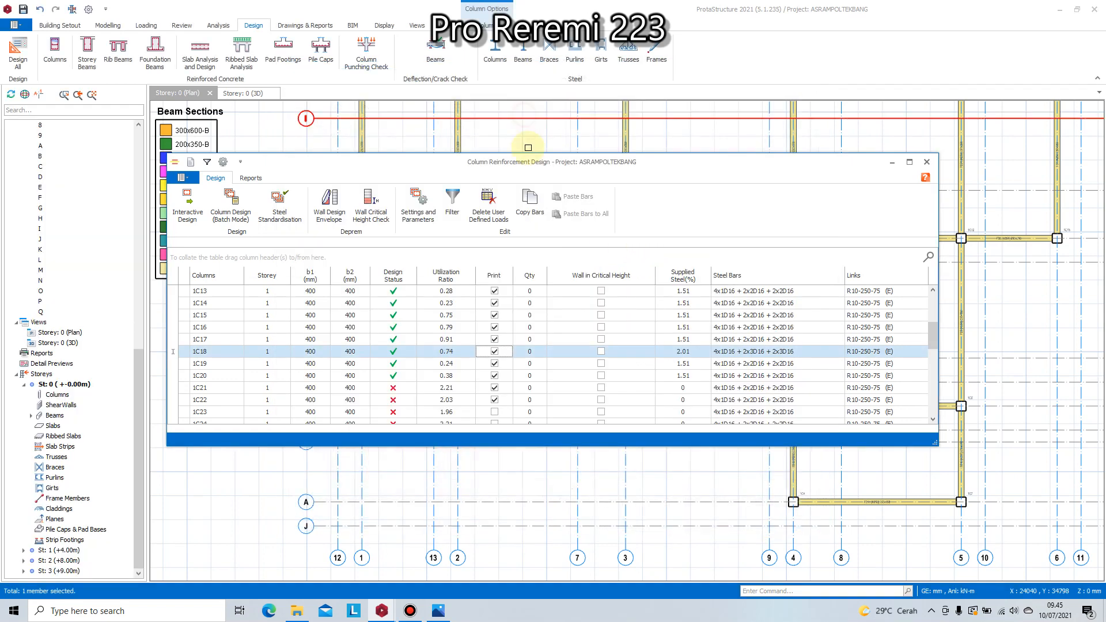
scroll(489, 365, "down", 15)
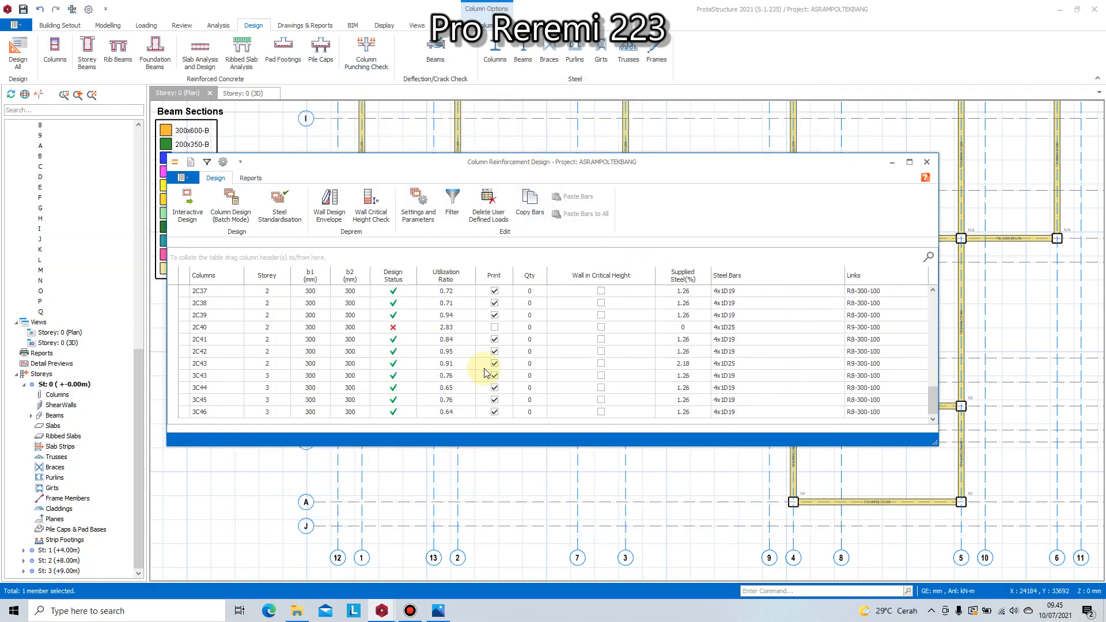
scroll(483, 372, "up", 6)
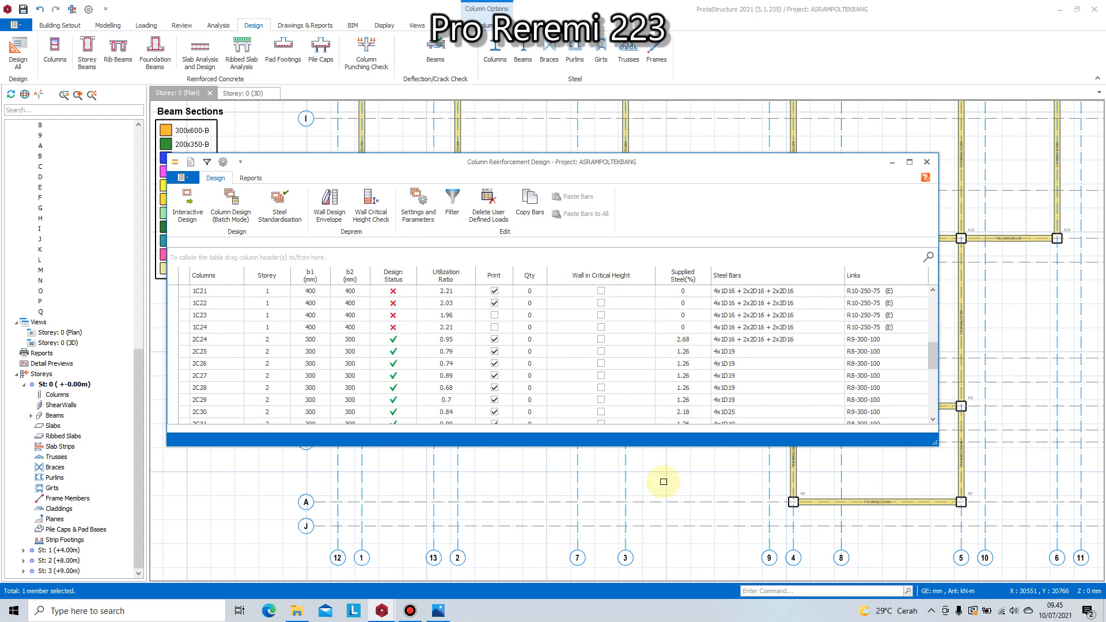
left_click(437, 612)
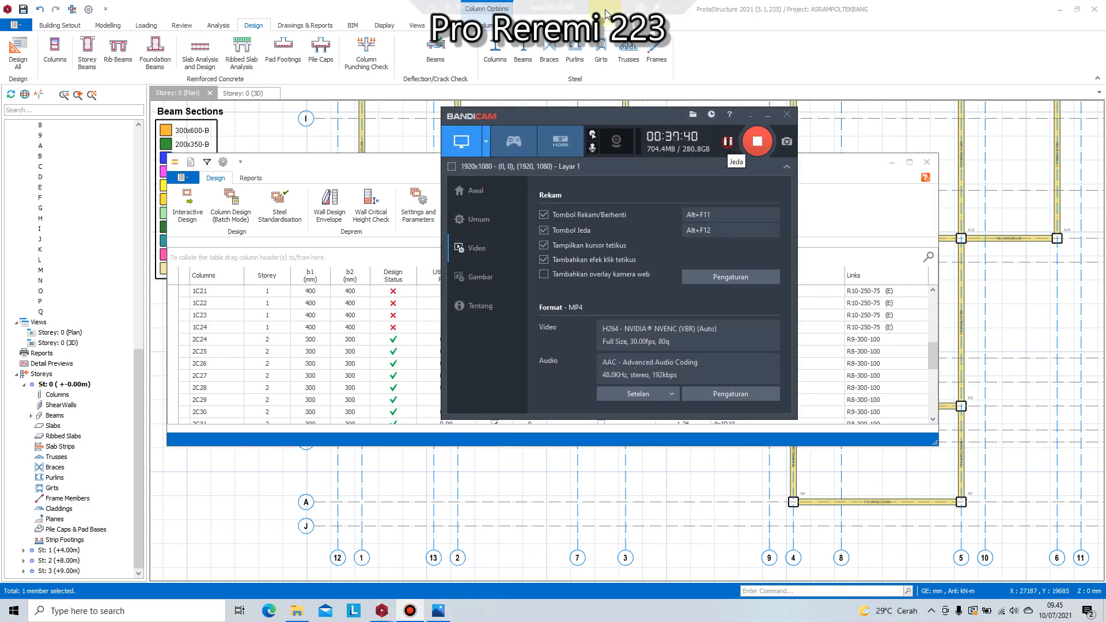
left_click(727, 141)
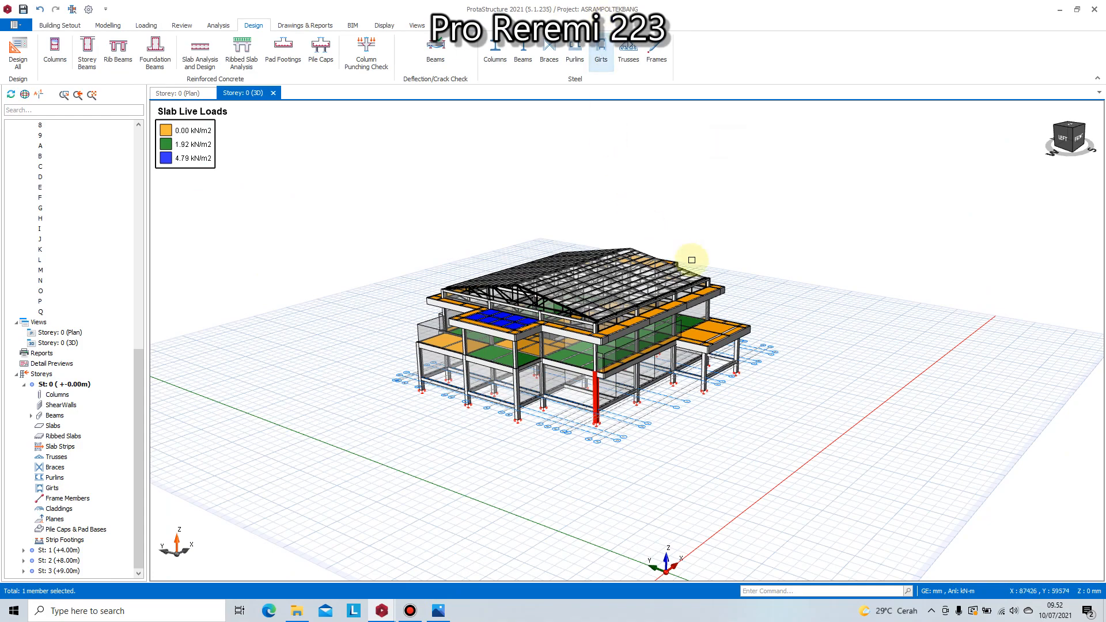
- Examine the complete building model in the 3D view from all sides, checking the columns, beams, slabs and roof trusses
left_click_drag(693, 257, 643, 407)
middle_click_drag(643, 406, 668, 424)
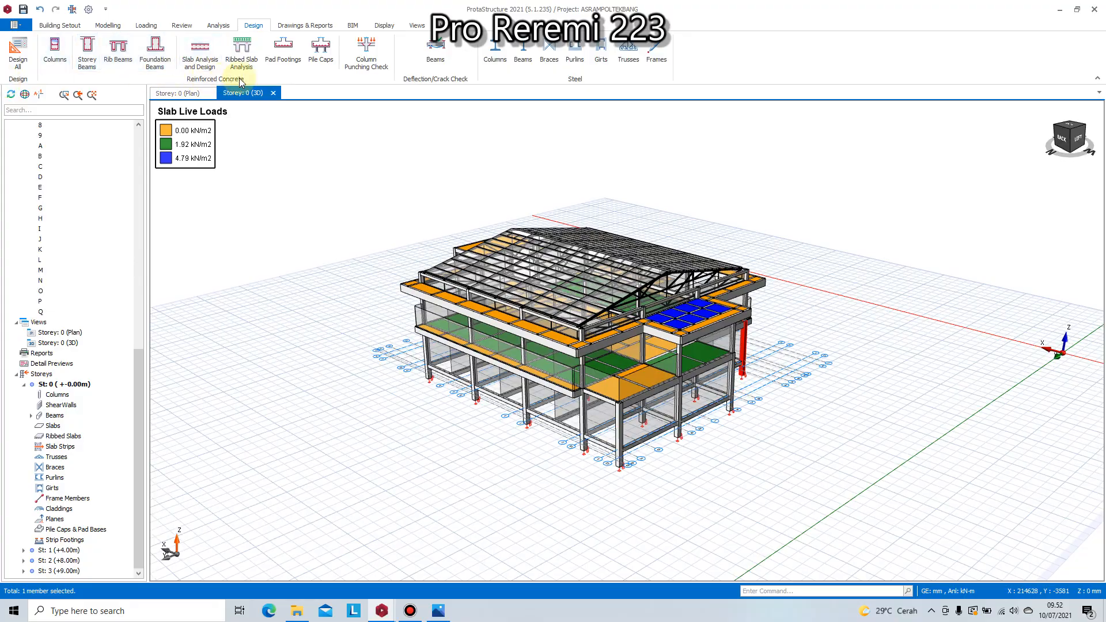
scroll(425, 215, "up", 3)
middle_click_drag(424, 215, 534, 383)
scroll(534, 383, "up", 3)
scroll(534, 383, "down", 3)
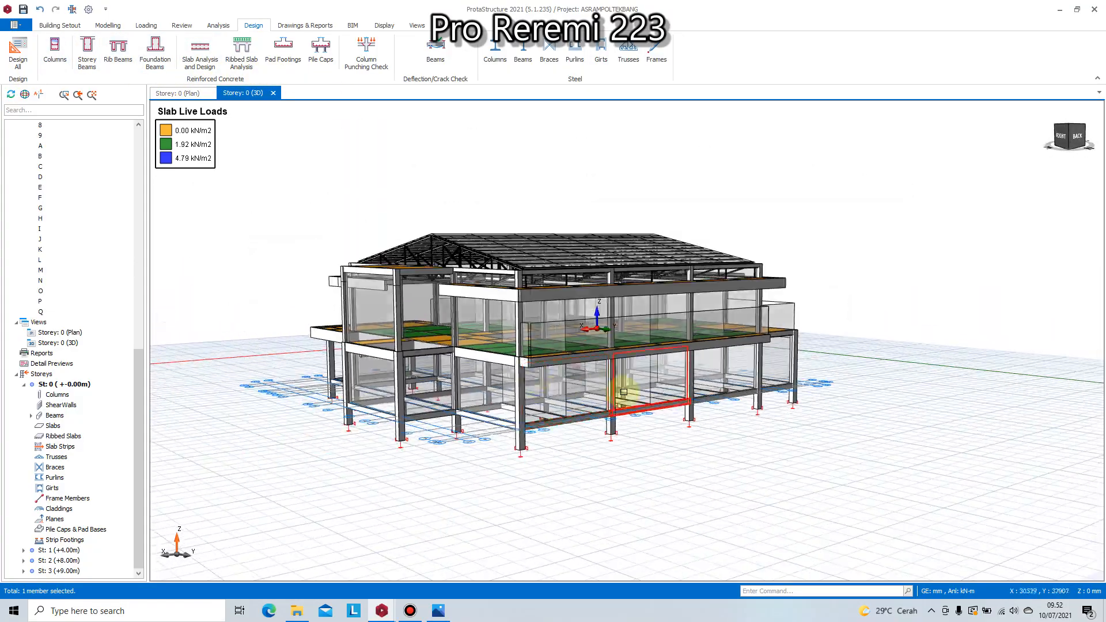
middle_click_drag(622, 391, 537, 384)
scroll(537, 385, "up", 2)
scroll(537, 384, "up", 1)
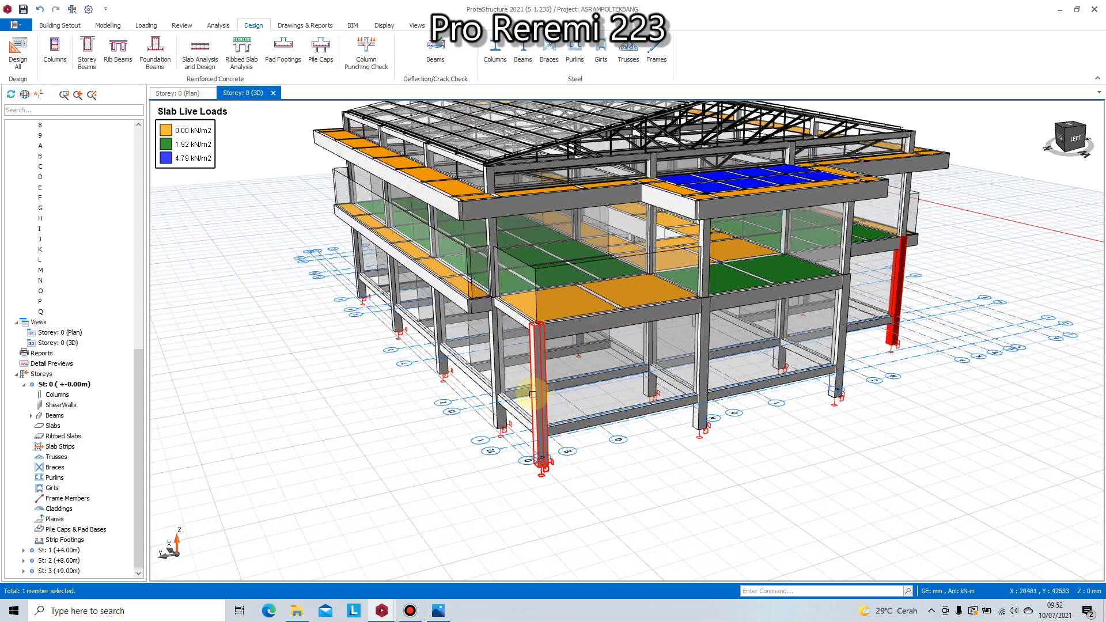
scroll(525, 395, "down", 3)
middle_click_drag(703, 371, 601, 406)
scroll(704, 390, "up", 4)
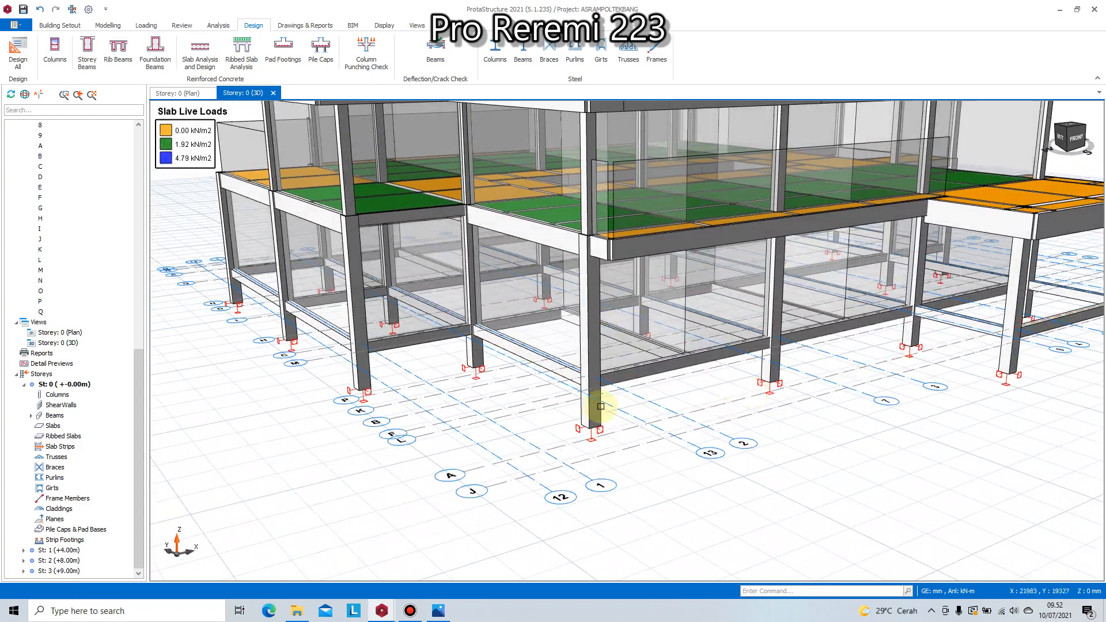
scroll(601, 406, "down", 5)
middle_click_drag(827, 390, 787, 427)
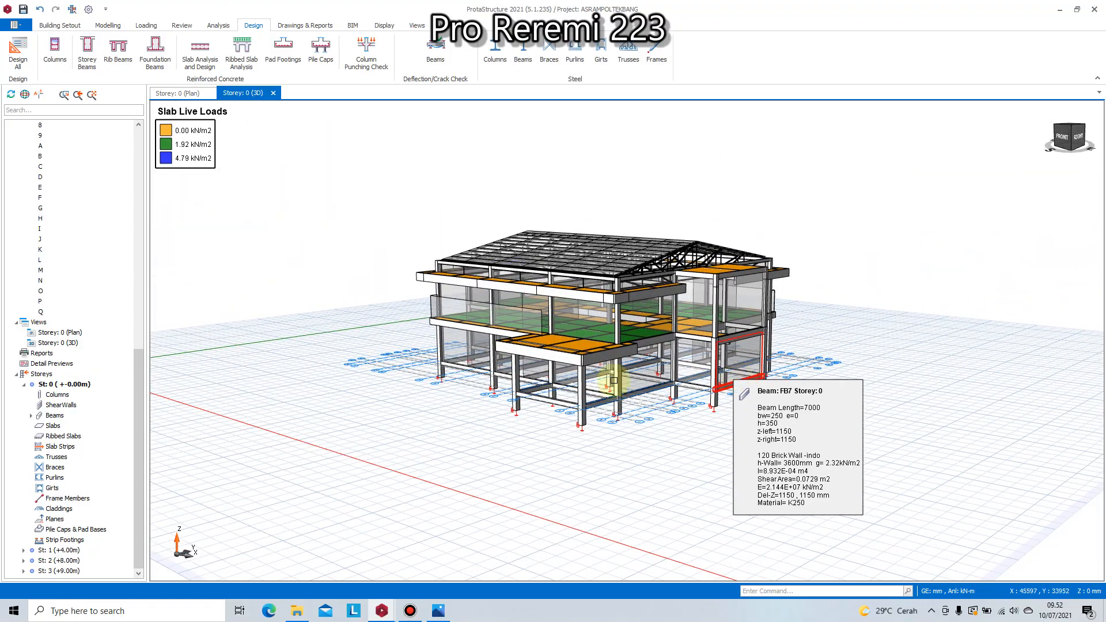
scroll(743, 386, "up", 4)
middle_click_drag(743, 385, 651, 409)
scroll(647, 415, "down", 5)
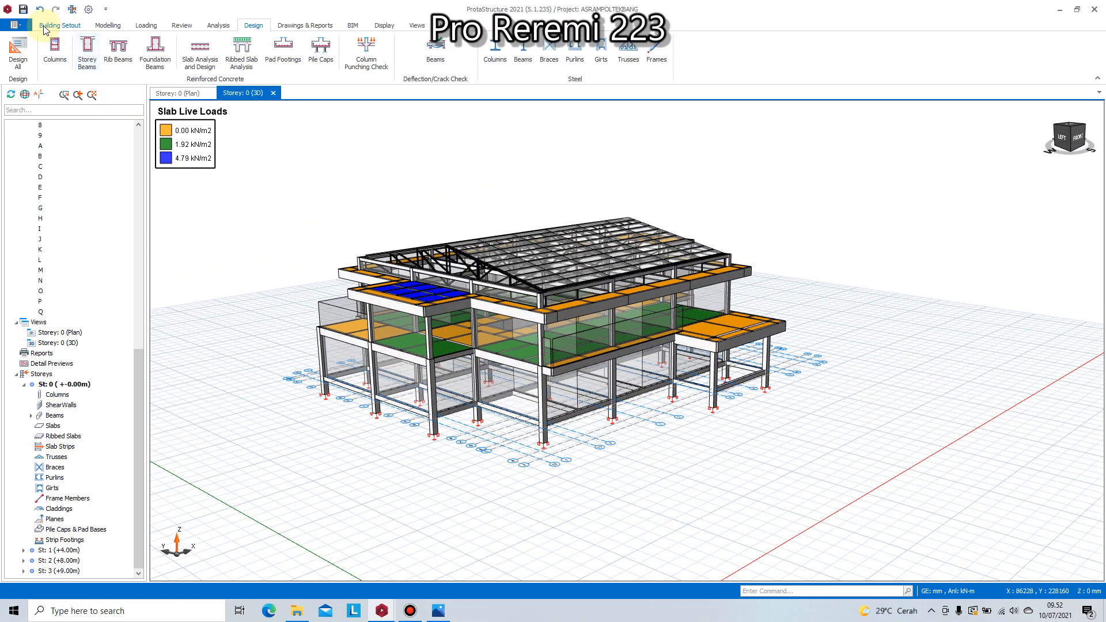
left_click(352, 26)
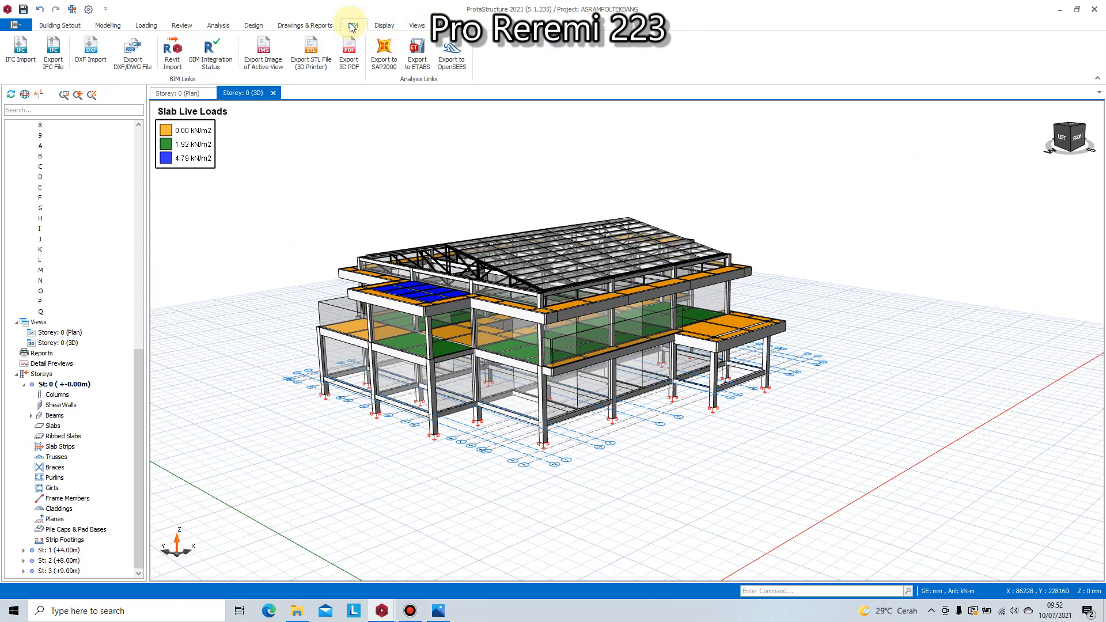
left_click(75, 26)
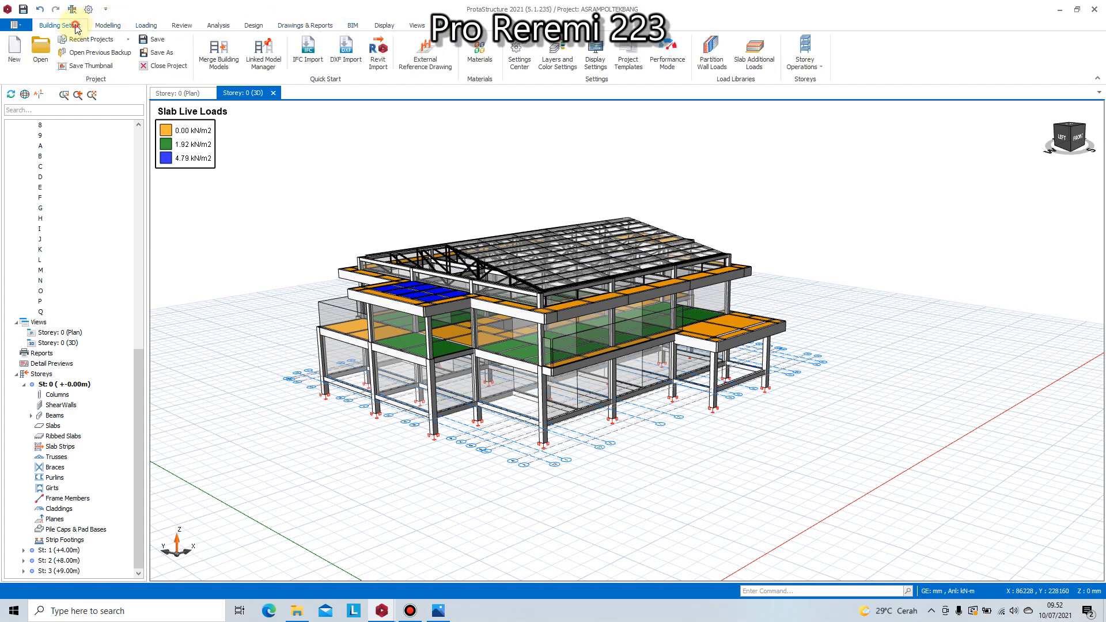
left_click(108, 26)
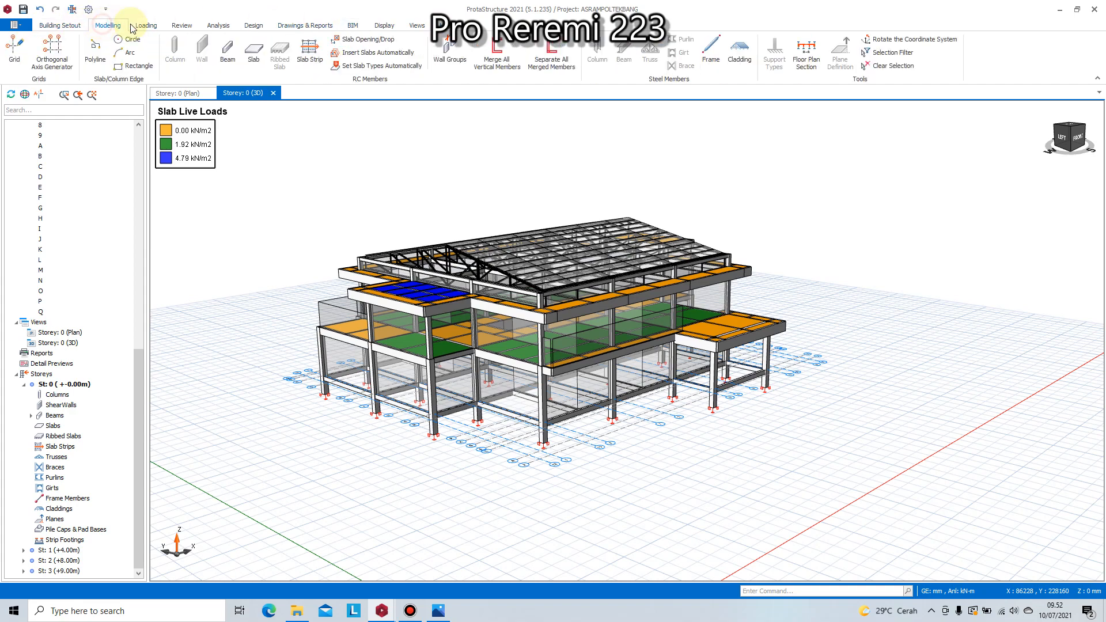
left_click(181, 25)
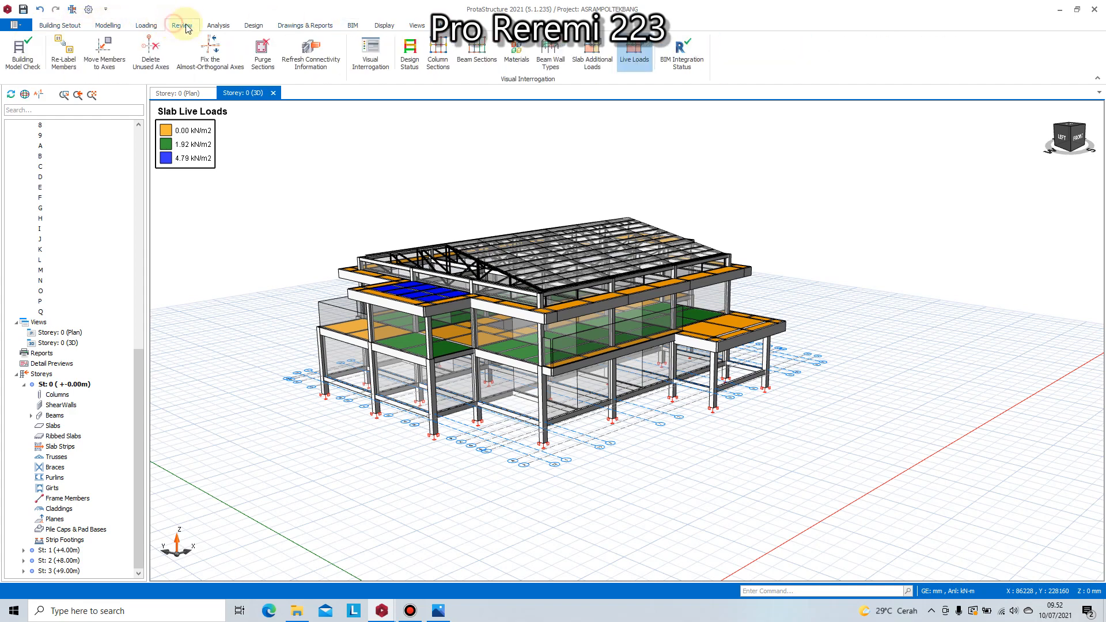
left_click(225, 28)
- Open the Report Manager to look over the available report groups, and close it again
left_click(302, 26)
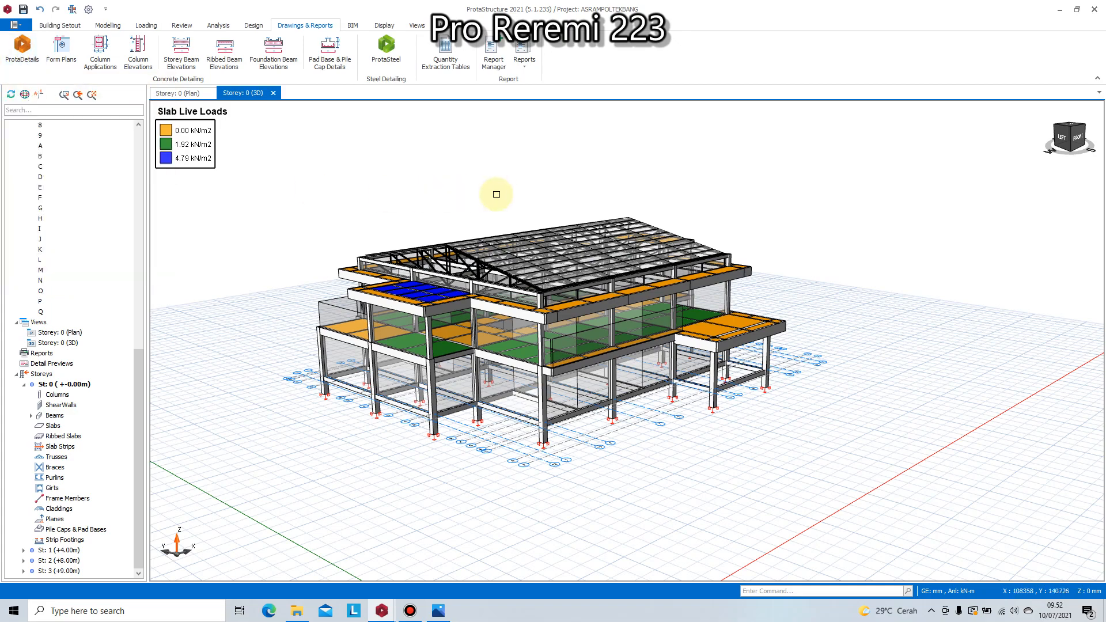
scroll(579, 228, "down", 2)
scroll(761, 219, "up", 5)
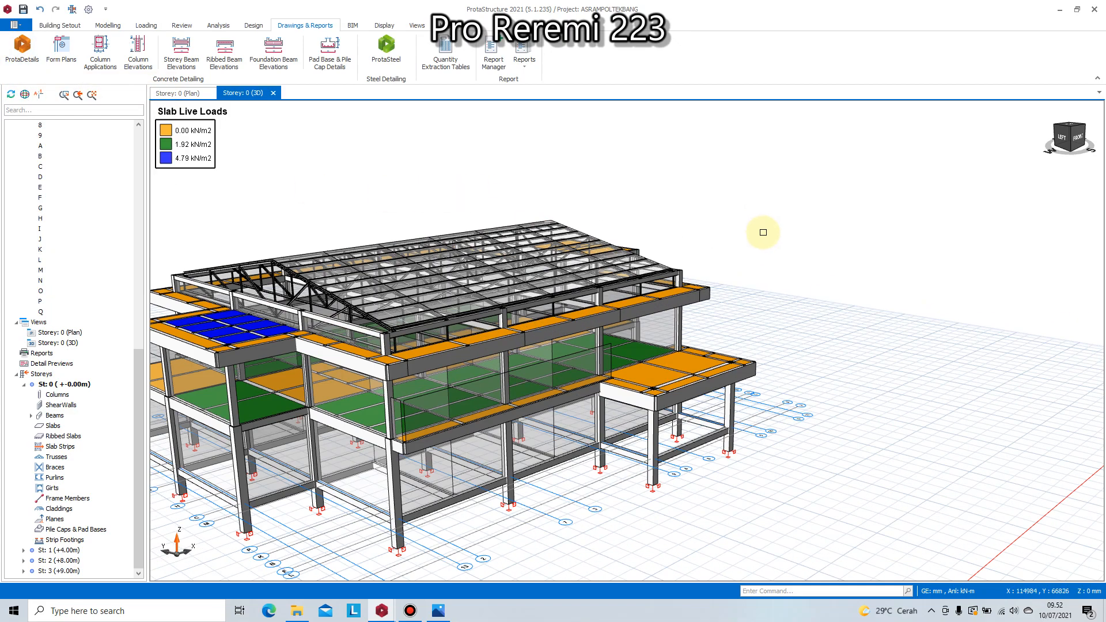
middle_click_drag(763, 232, 799, 236)
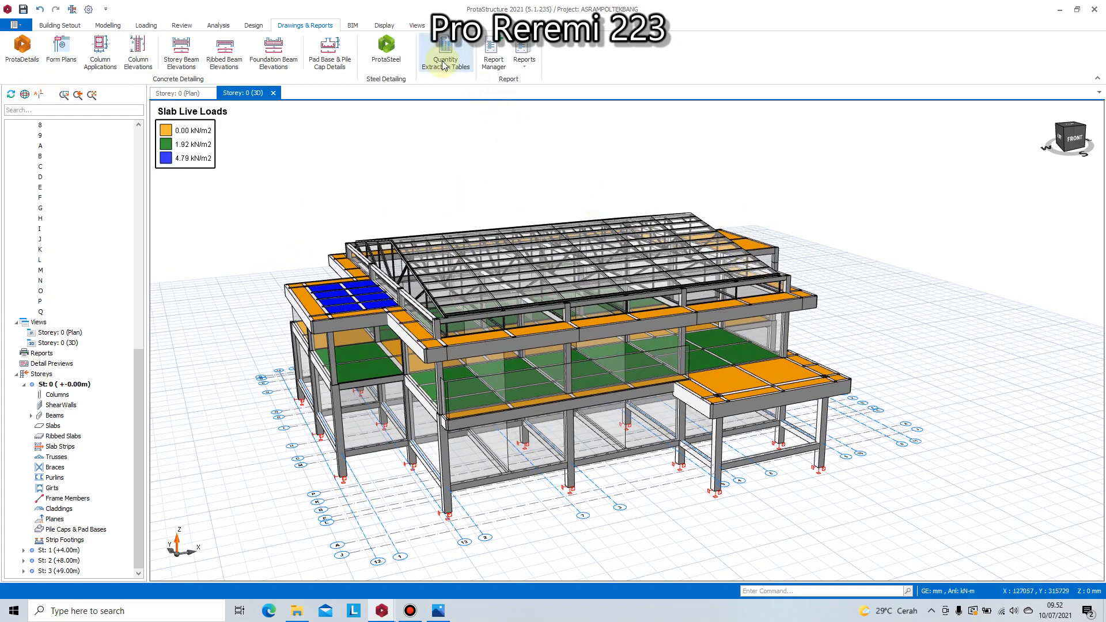
left_click(494, 53)
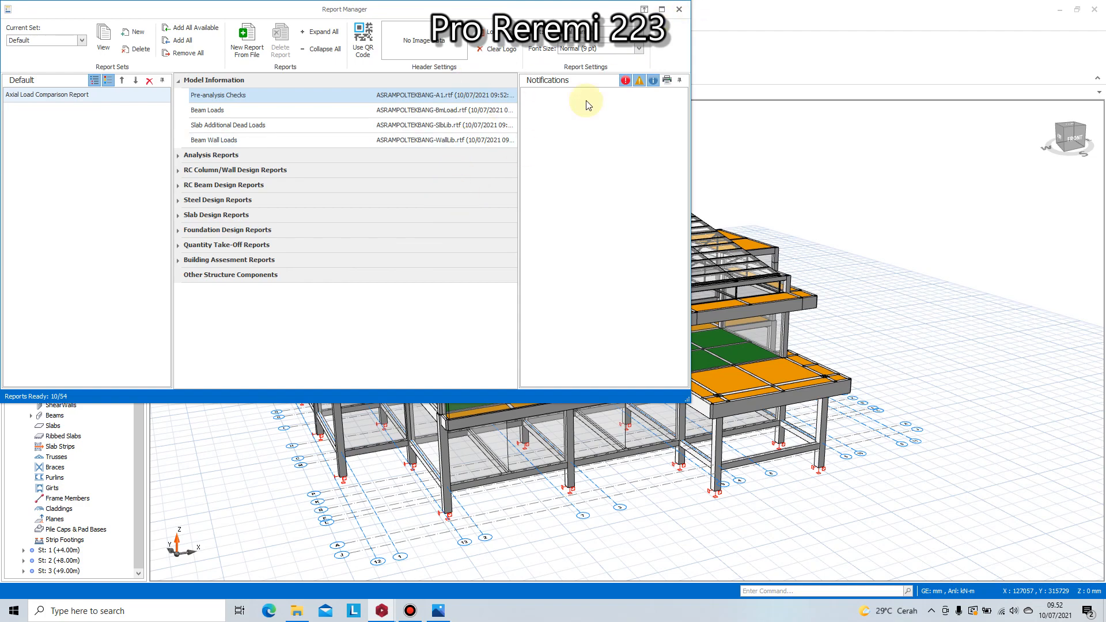
left_click(679, 10)
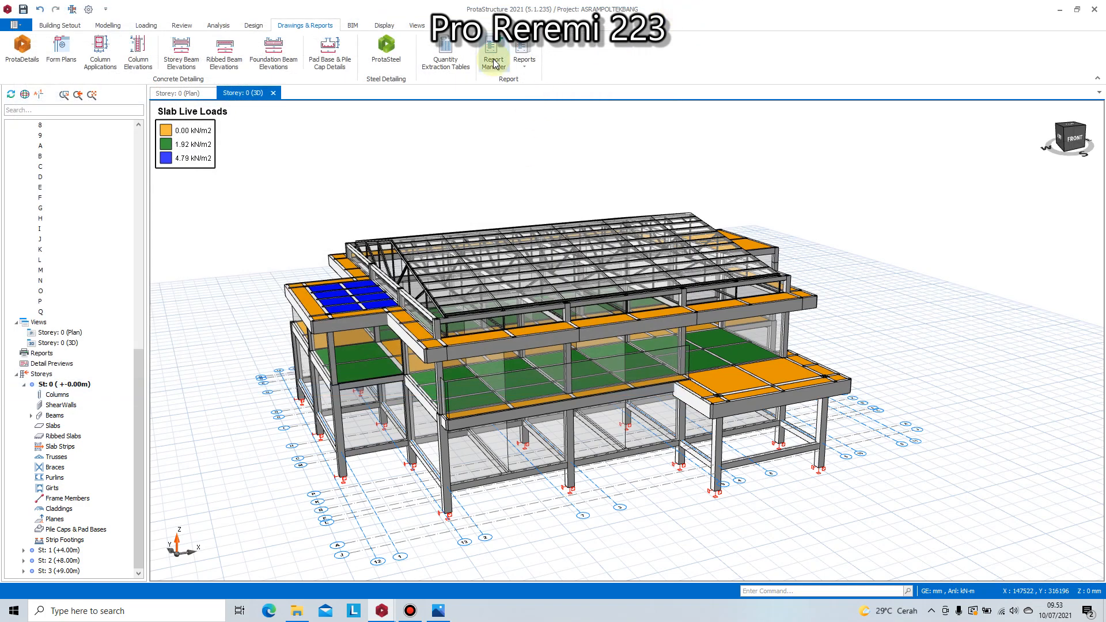
- Calculate the Concrete Quantity Extractions Table for the building and generate its report
left_click(446, 52)
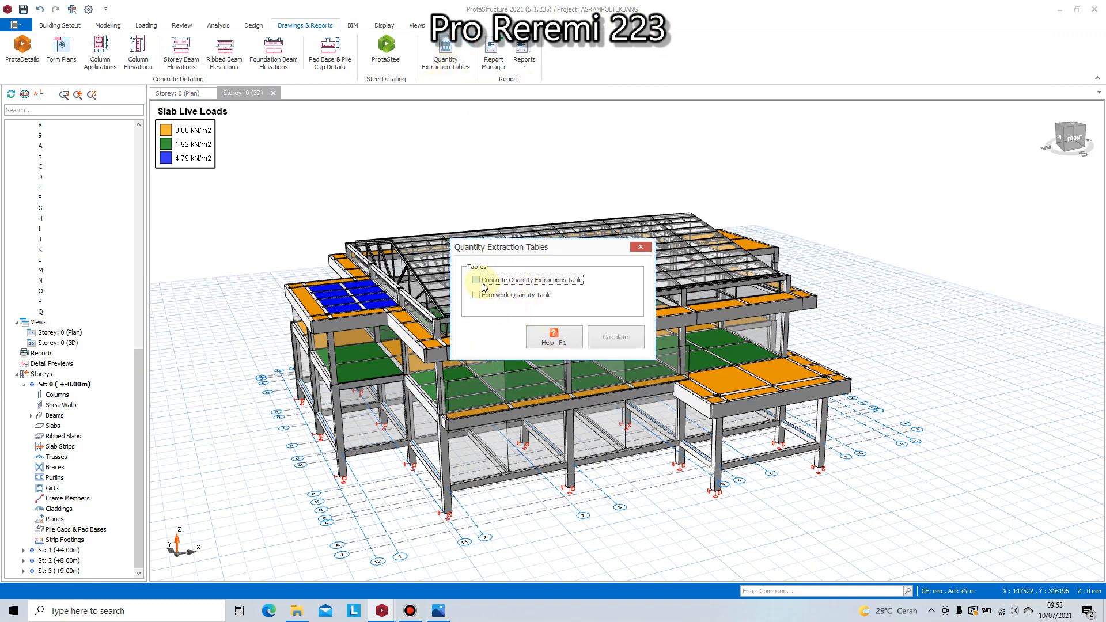
left_click(611, 337)
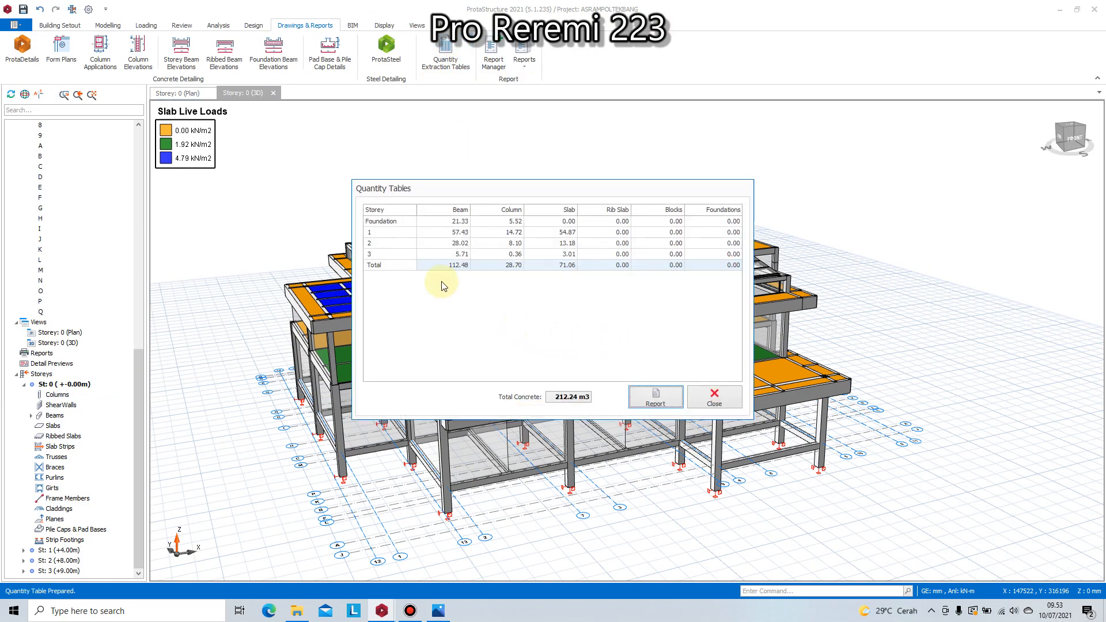
left_click(655, 397)
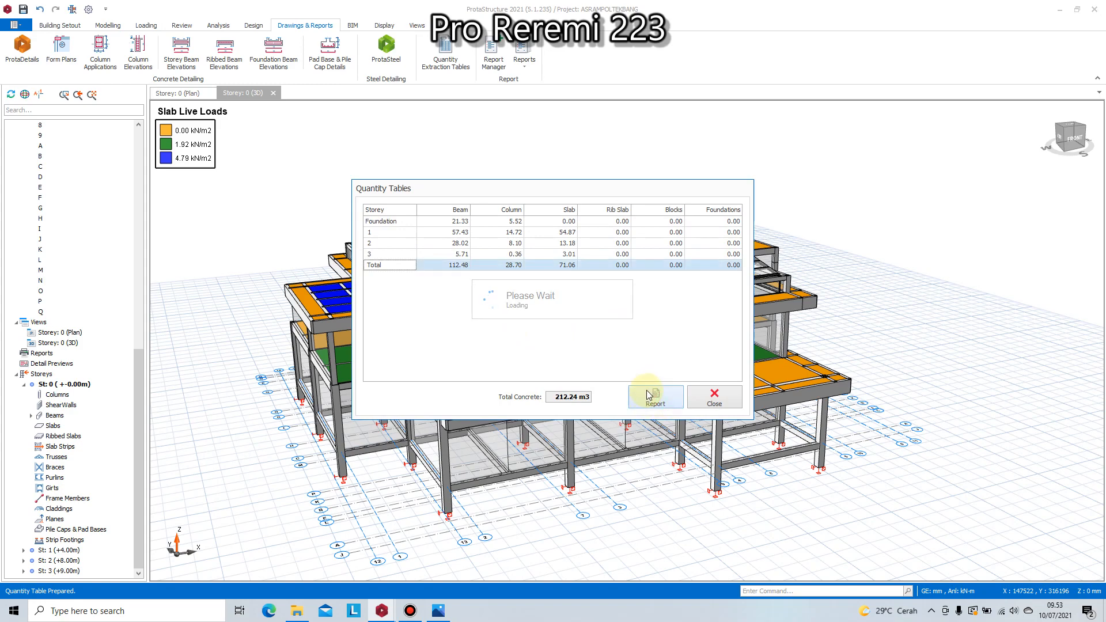
- Examine the Concrete Quantity Take-off report from the foundation storey to the closing summary, and close both the report and the quantity table
scroll(616, 353, "down", 3)
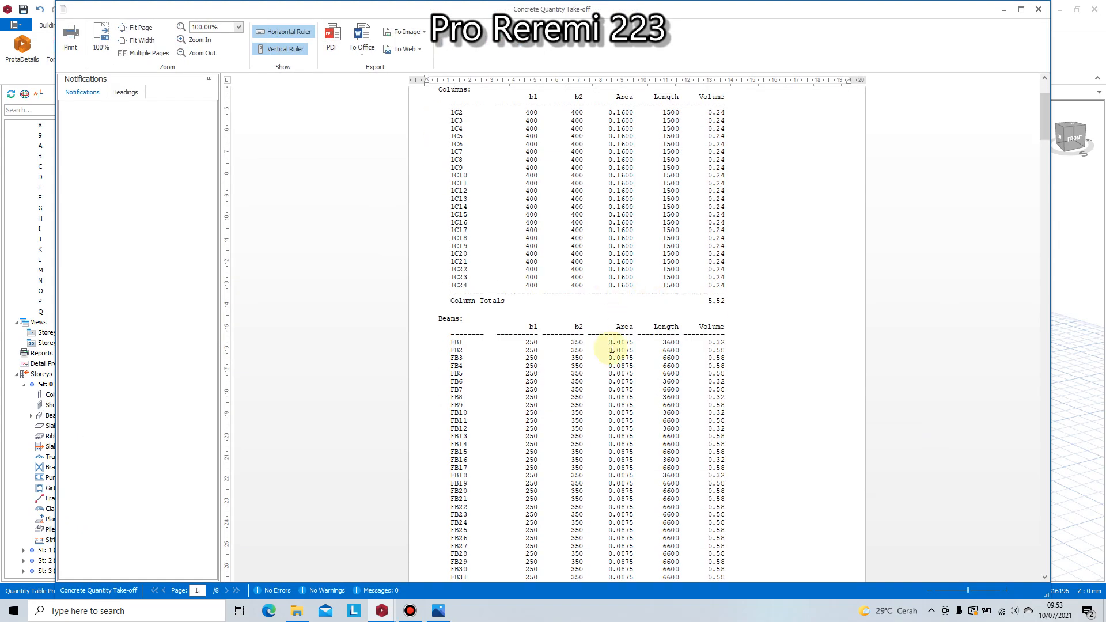
scroll(612, 349, "up", 3)
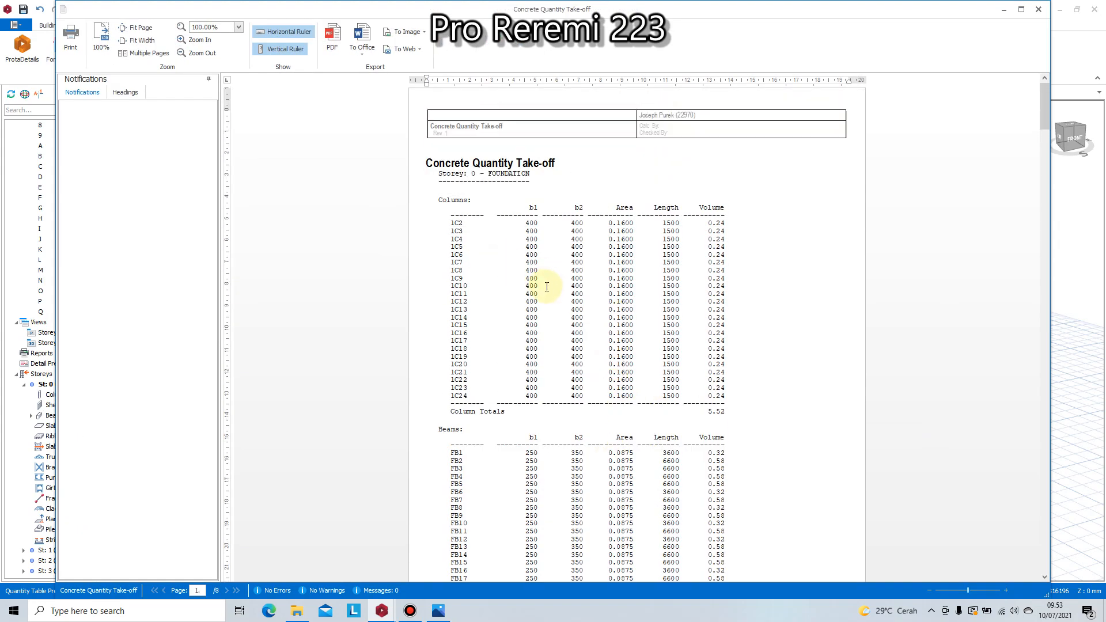
scroll(549, 285, "down", 2)
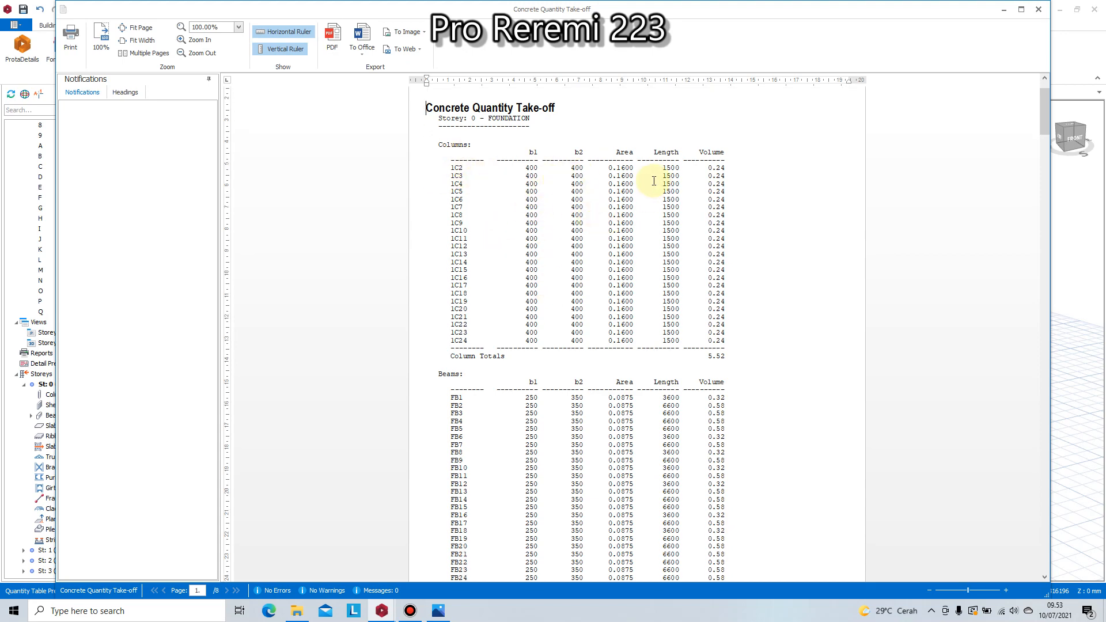
scroll(666, 278, "down", 10)
scroll(671, 282, "down", 15)
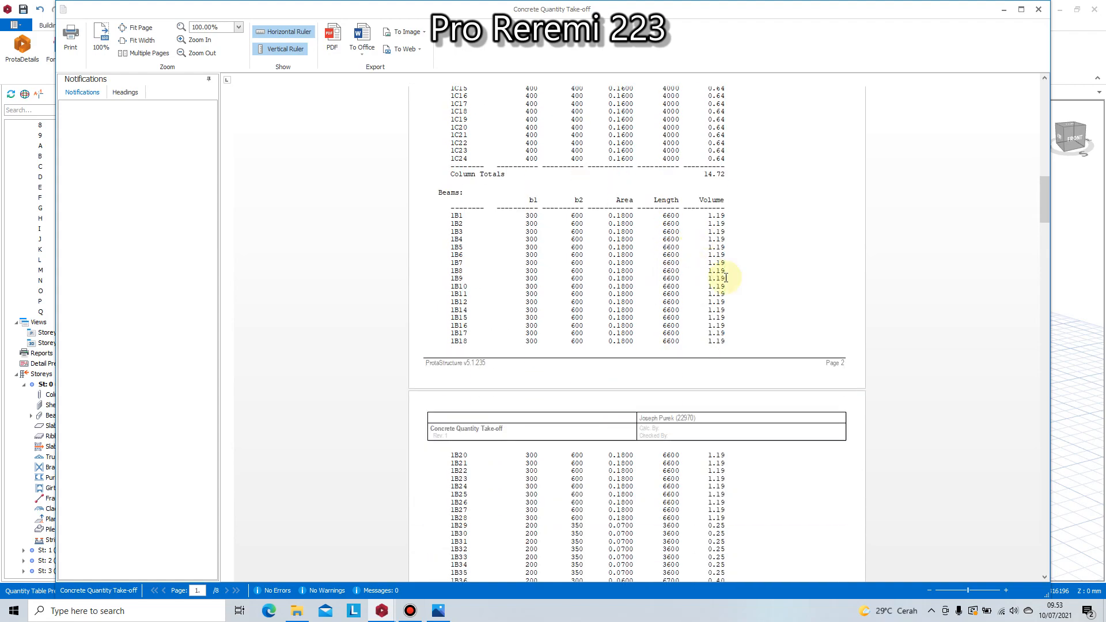
left_click_drag(1049, 260, 1032, 503)
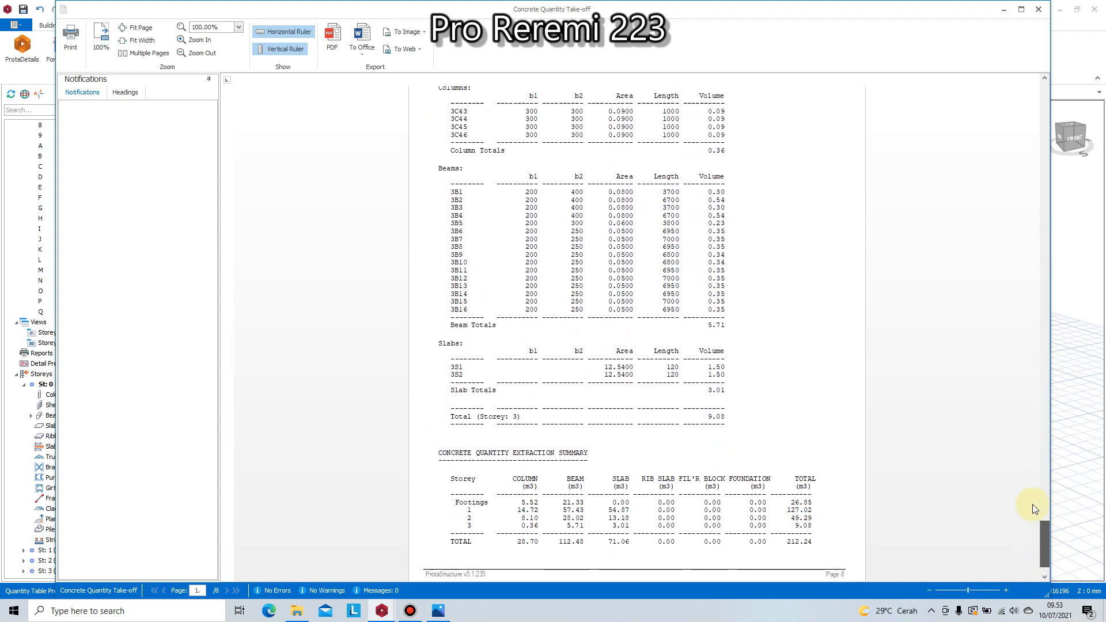
left_click(1039, 9)
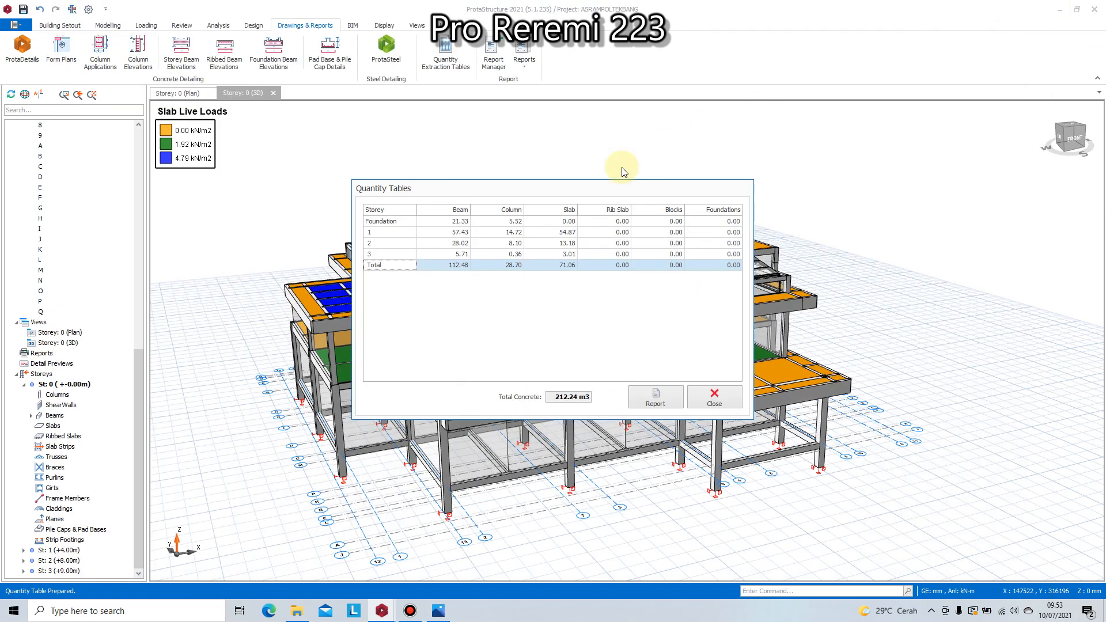
left_click(714, 398)
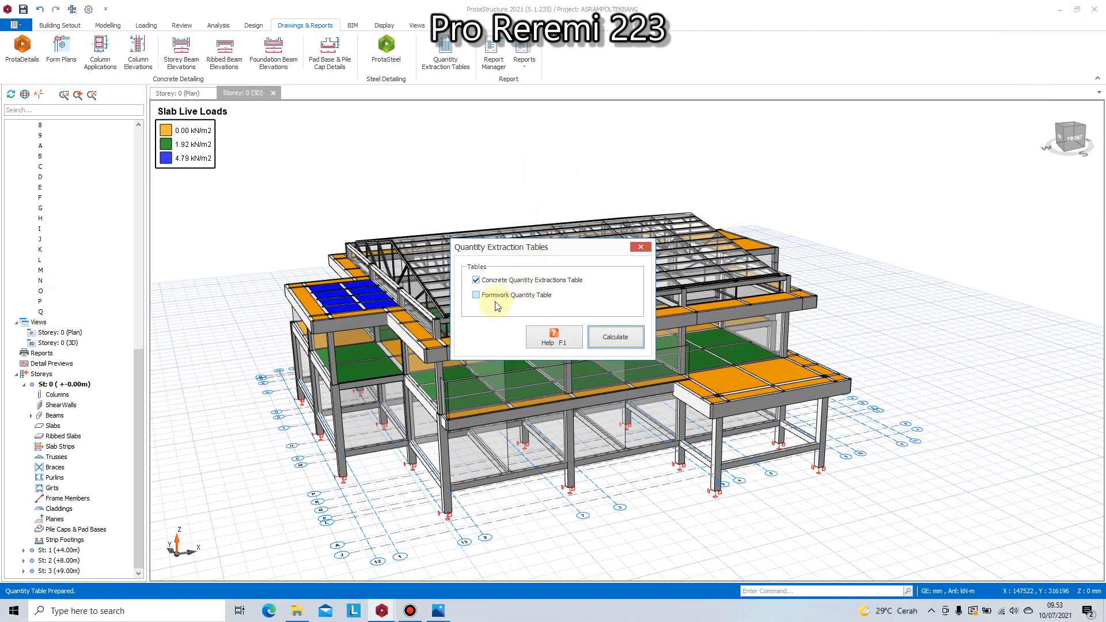
- Calculate only the Formwork Quantity Table, generate its report and read through the foundation and storey 1 quantities
left_click(477, 296)
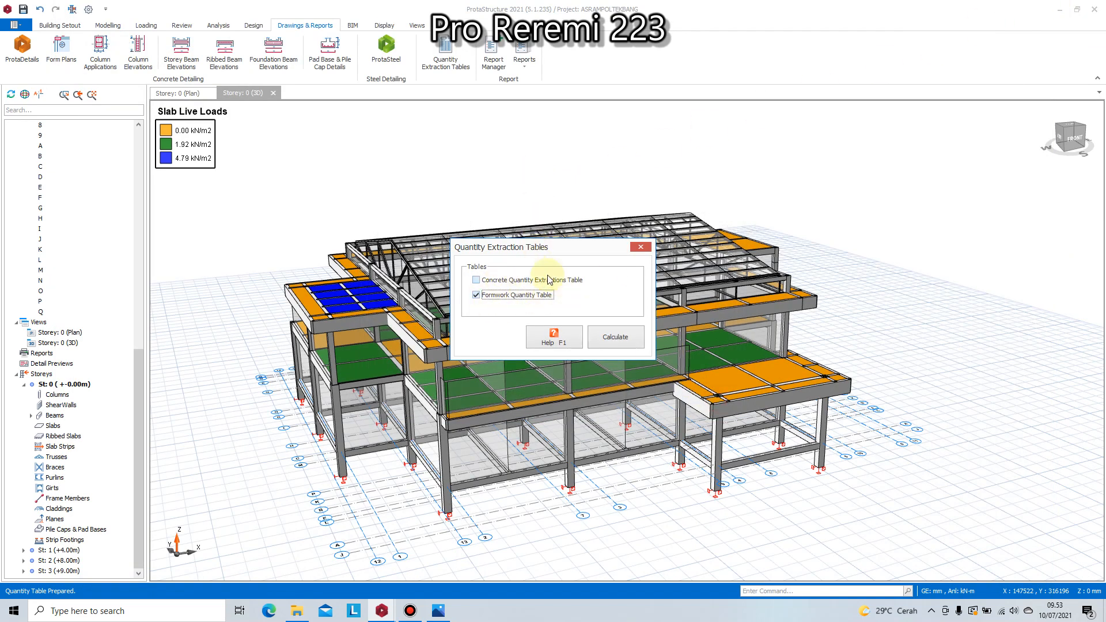
left_click(615, 339)
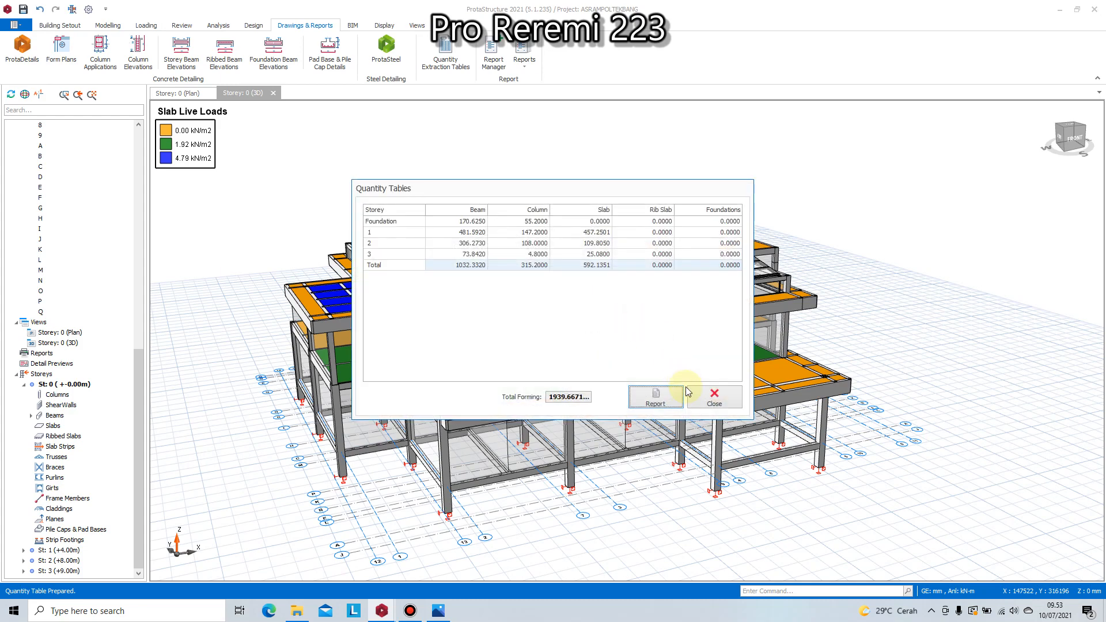
left_click(662, 398)
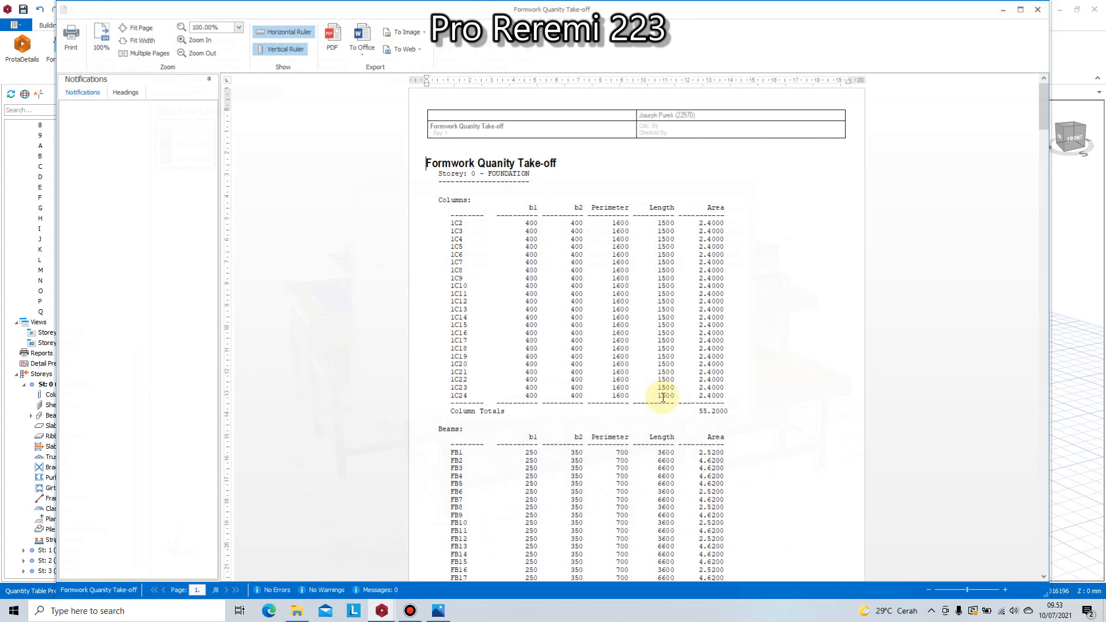
scroll(611, 373, "down", 15)
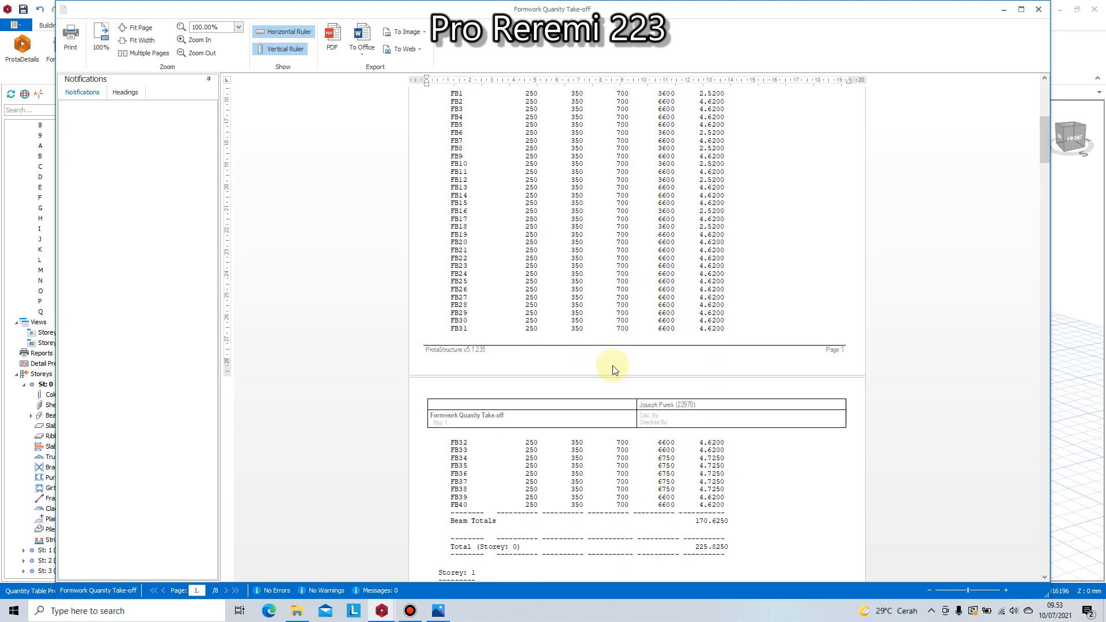
scroll(613, 369, "down", 12)
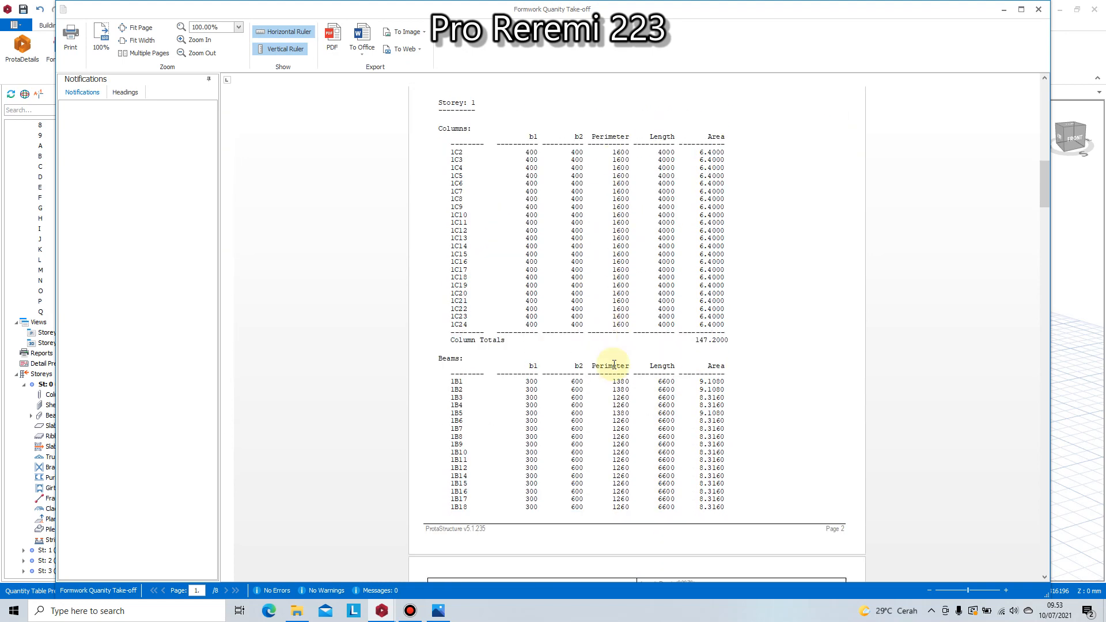
scroll(962, 299, "down", 8)
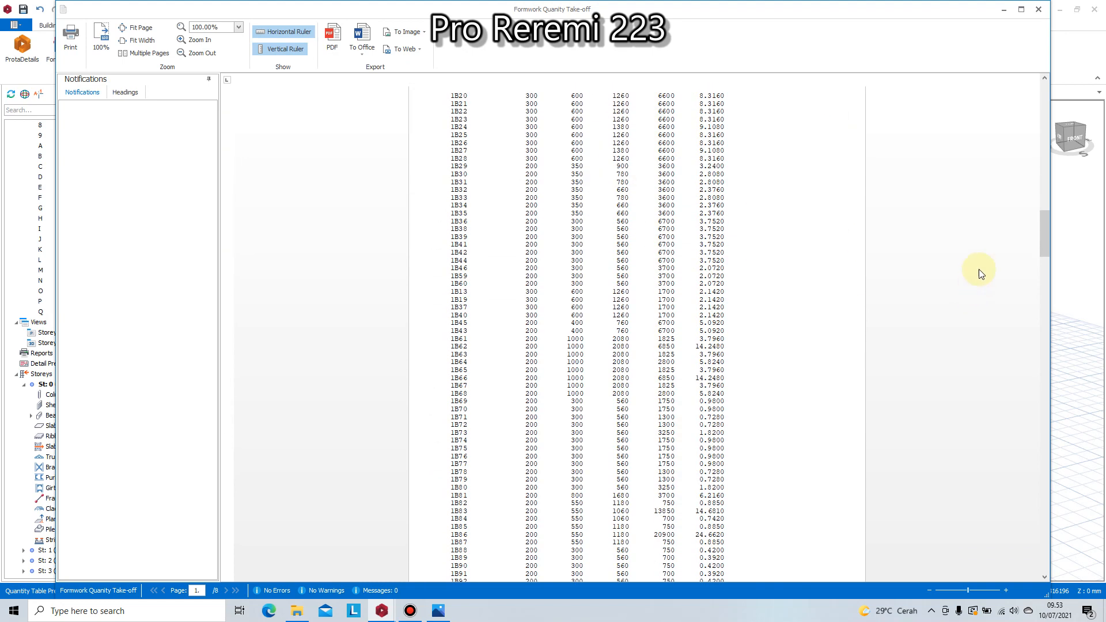
- Examine the storey 1 beam and slab formwork areas in the report, down to the slab totals and storey total
left_click_drag(1046, 220, 1039, 295)
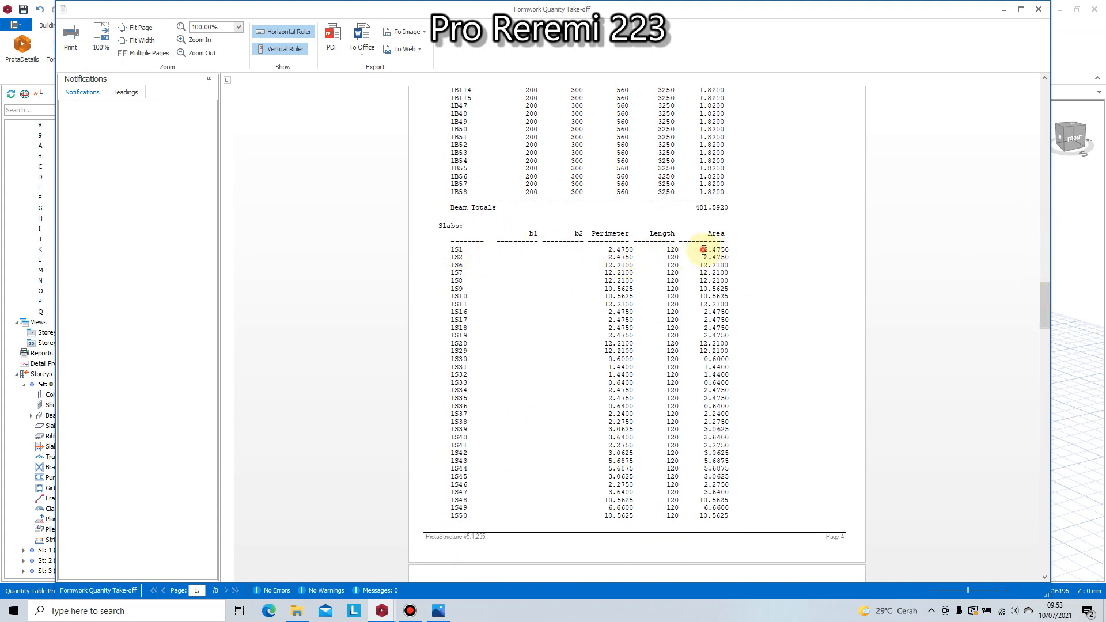
left_click(700, 280)
scroll(701, 392, "down", 1)
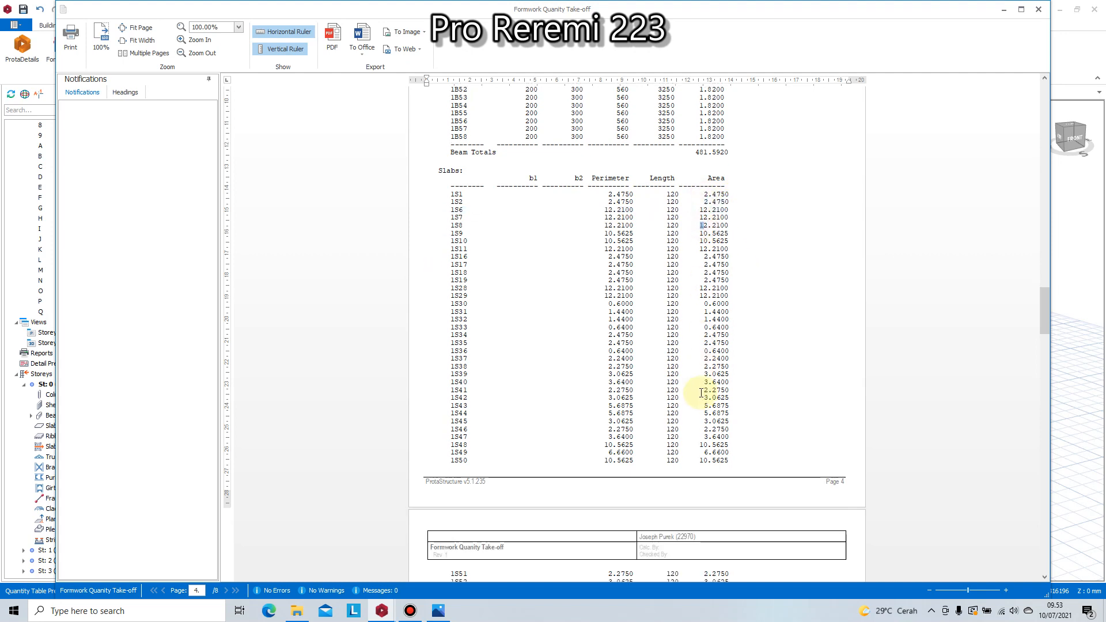
scroll(700, 392, "down", 2)
scroll(700, 395, "down", 6)
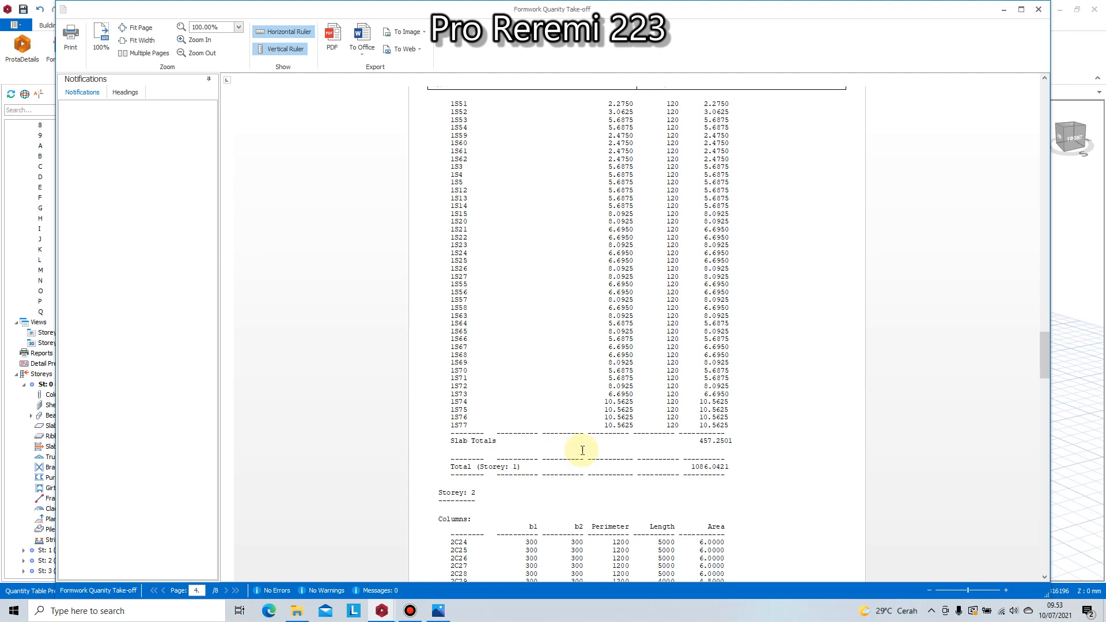
left_click(700, 465)
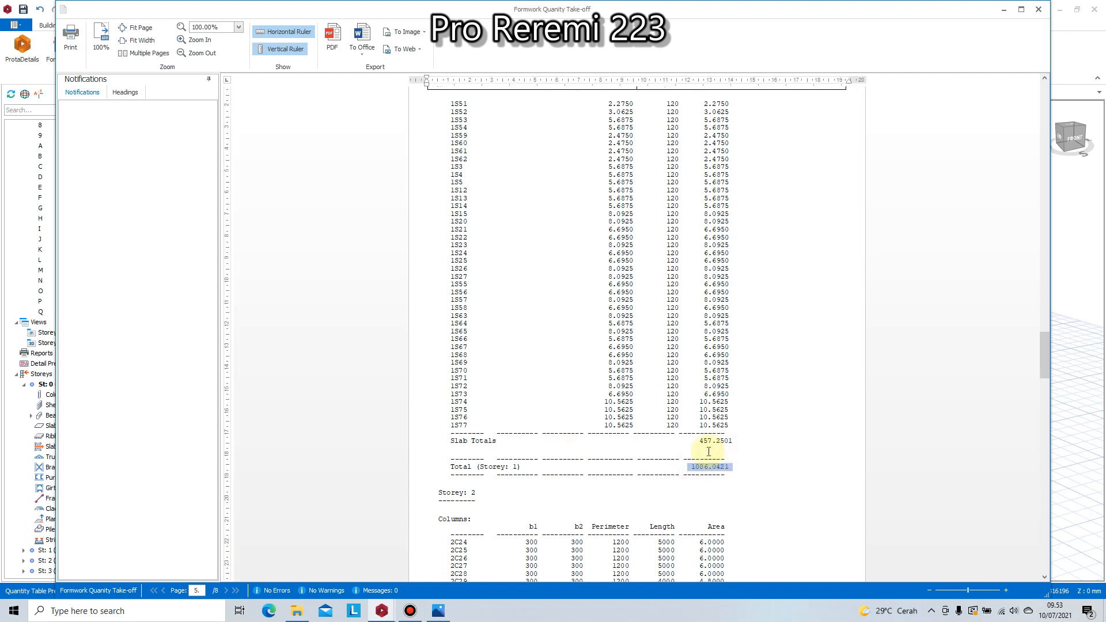
left_click(698, 443)
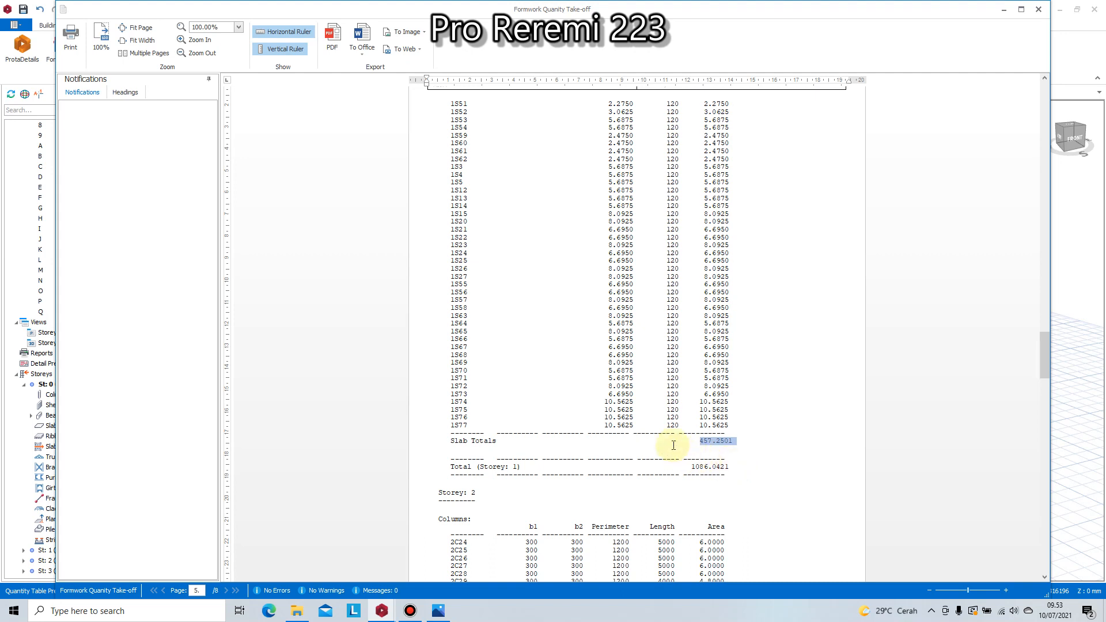
- Read the formwork quantities of storeys 2 and 3 and the closing summary, and close the report and the Quantity Extraction Tables dialog
scroll(673, 445, "down", 5)
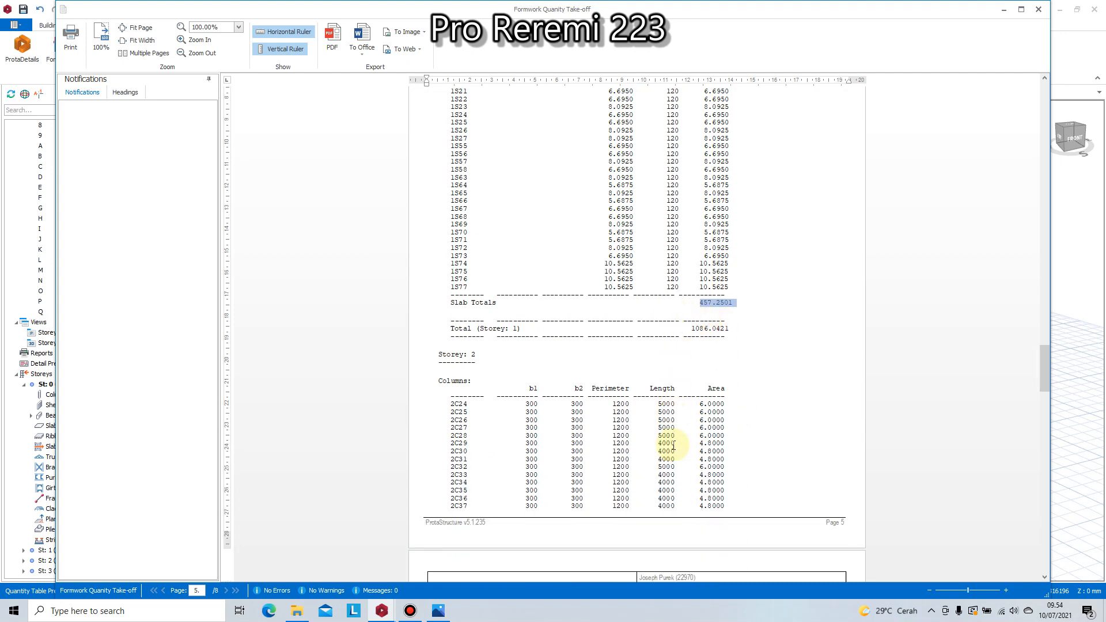
scroll(673, 445, "down", 20)
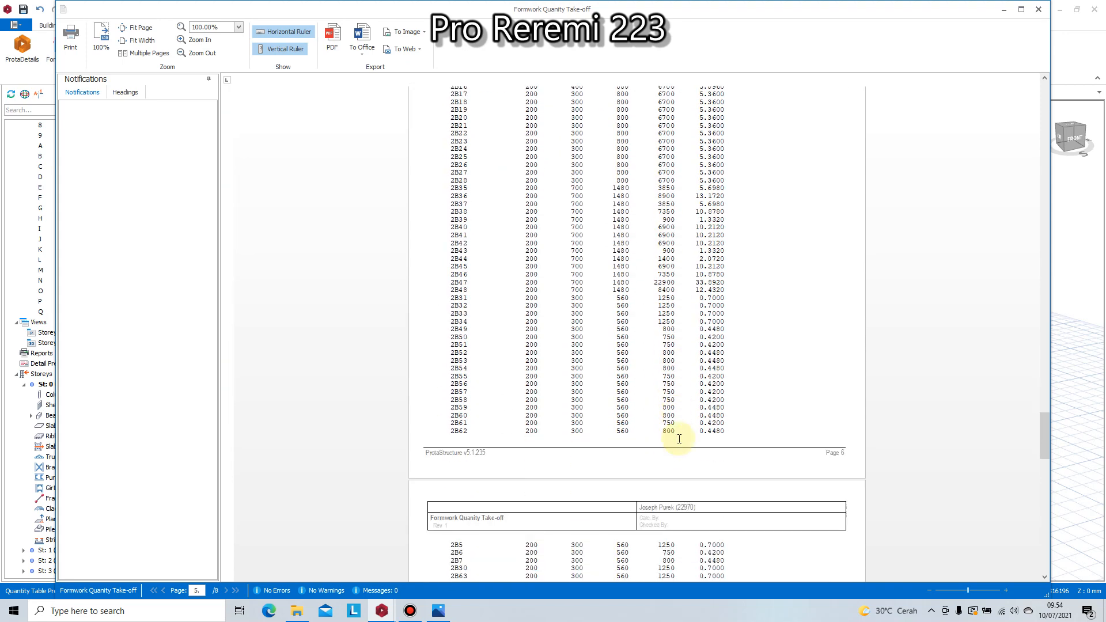
scroll(763, 395, "down", 10)
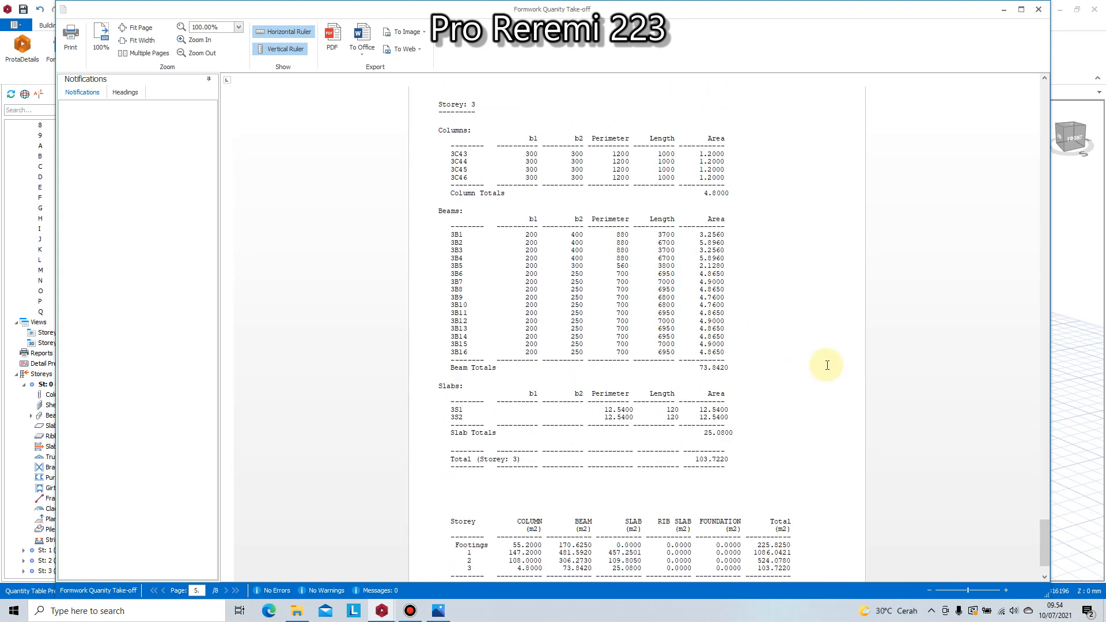
left_click(1038, 9)
left_click(715, 397)
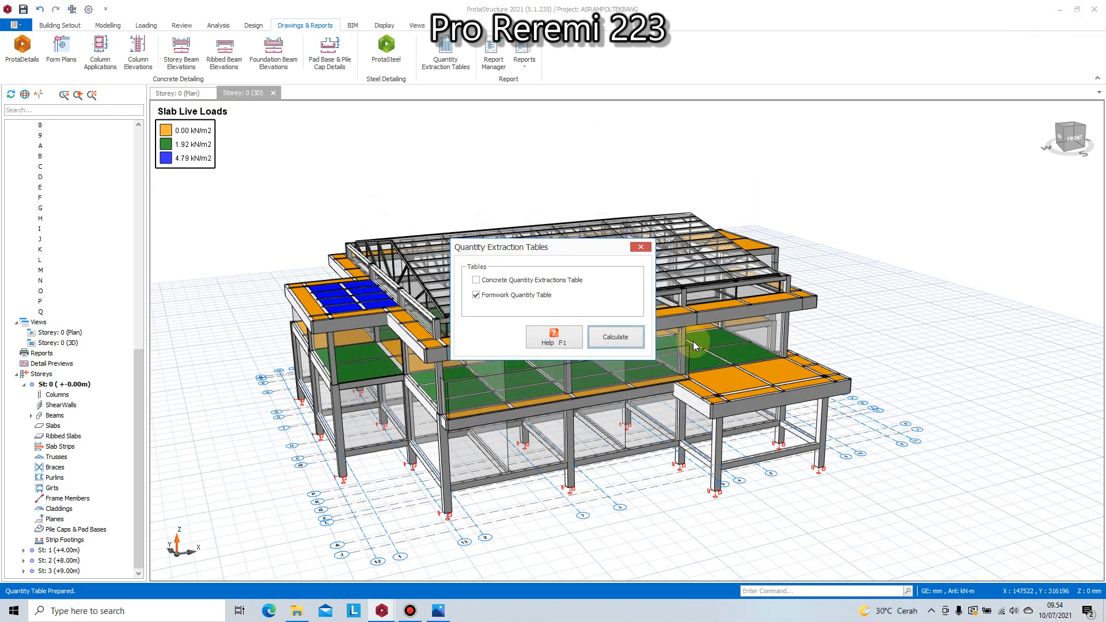
left_click(641, 247)
- Save the project changes and switch to ProtaDetails for the detail drawings
left_click_drag(616, 397, 629, 384)
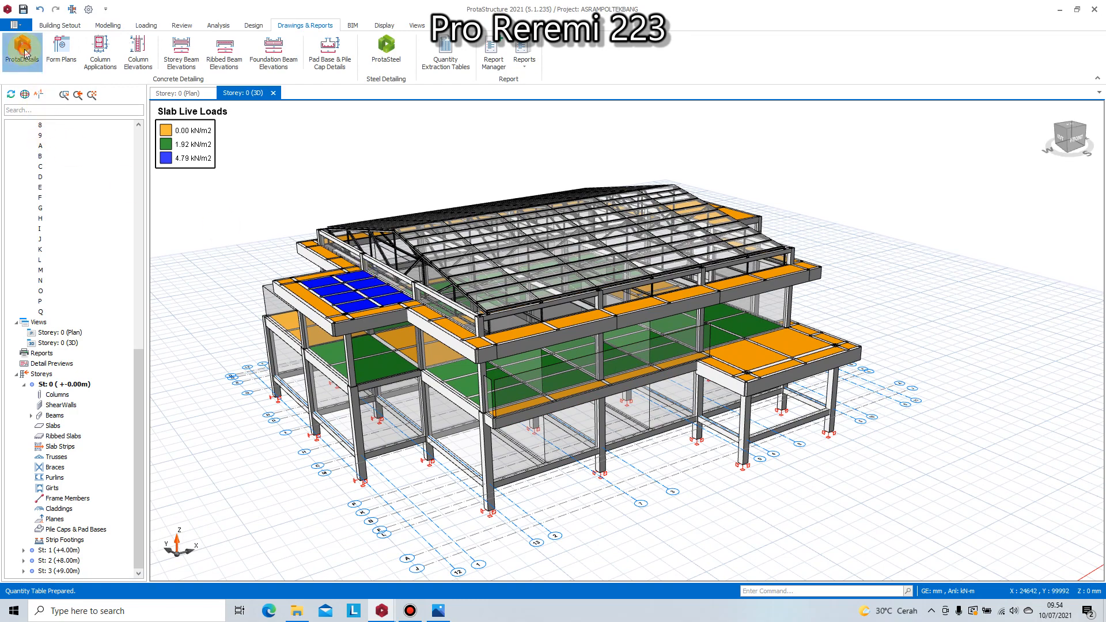
left_click(22, 49)
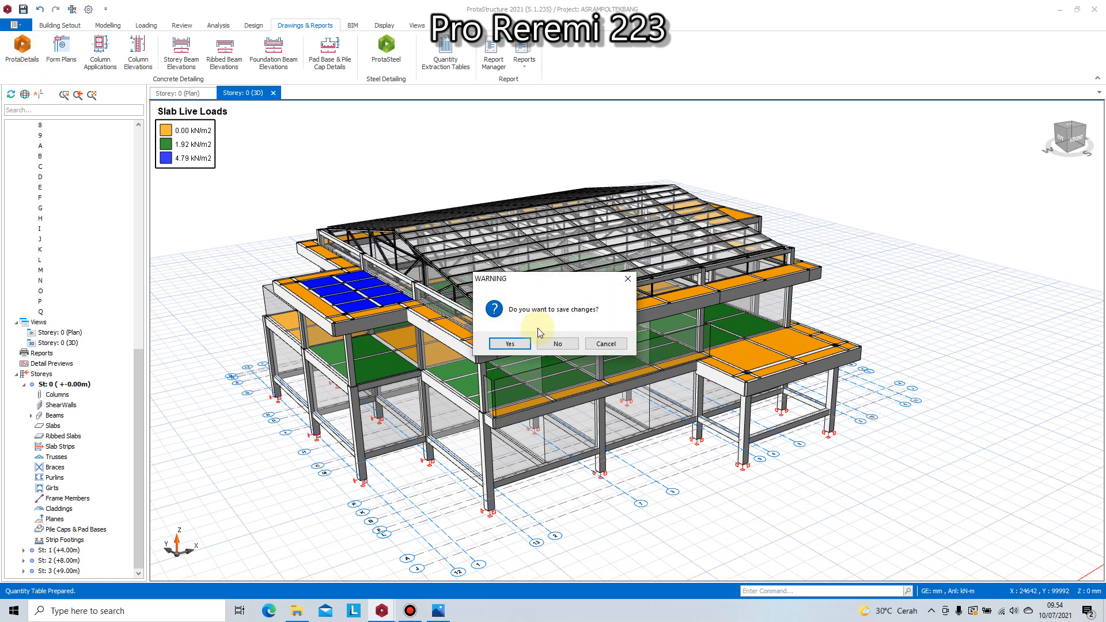
left_click(509, 344)
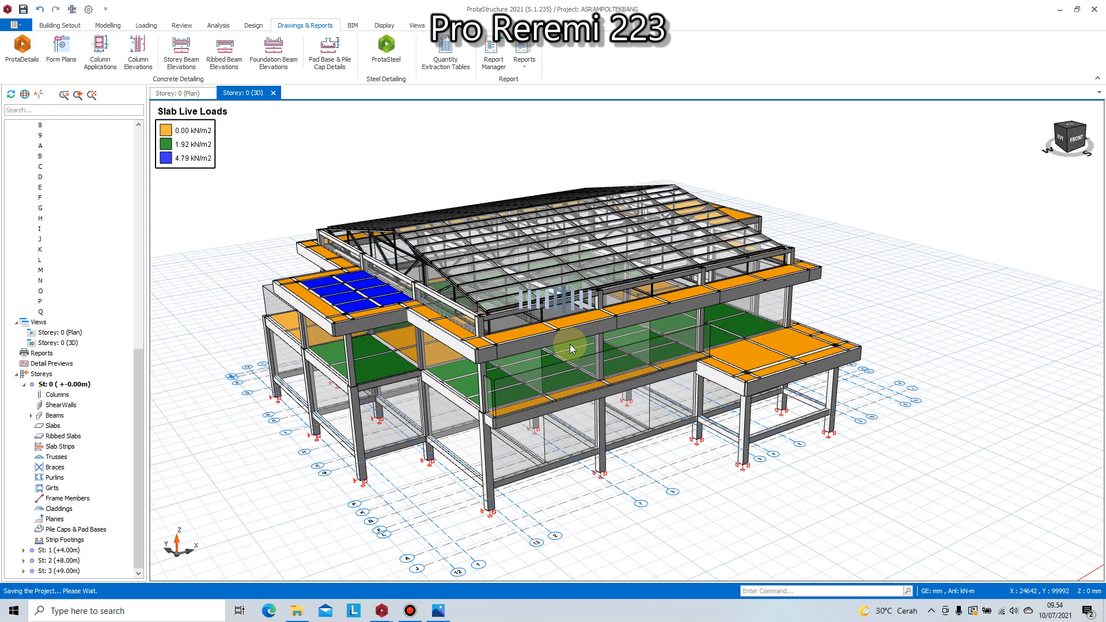
mouse_move(570, 344)
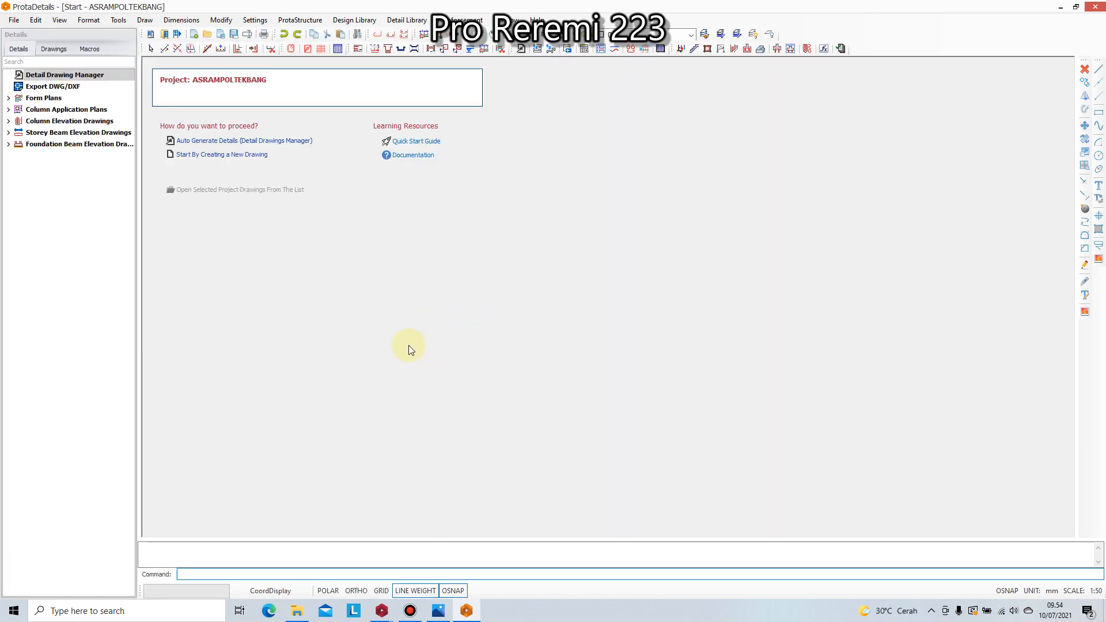
- Auto-generate form plan, column application, elevation, schedule, beam and foundation beam details for all storeys, and place them in a new drawing
left_click(208, 141)
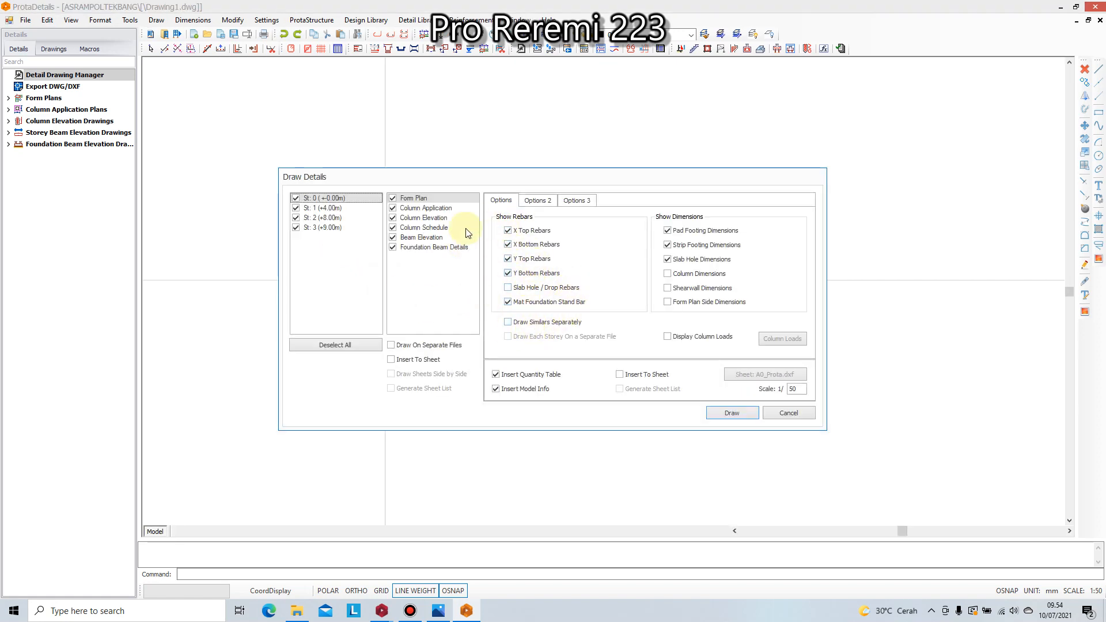
left_click(730, 413)
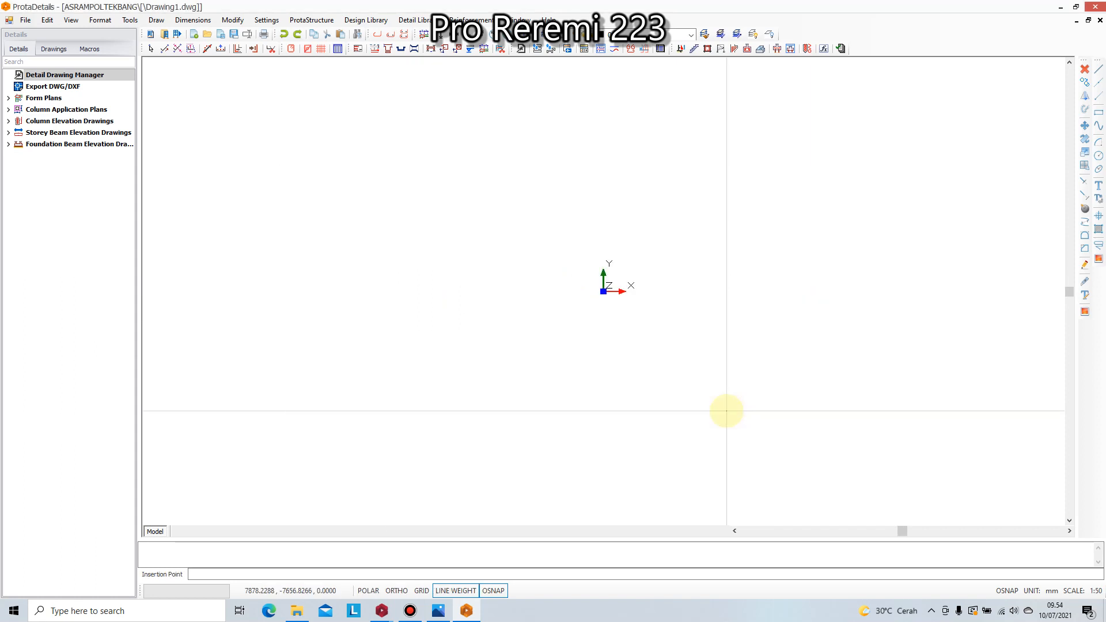
left_click(447, 291)
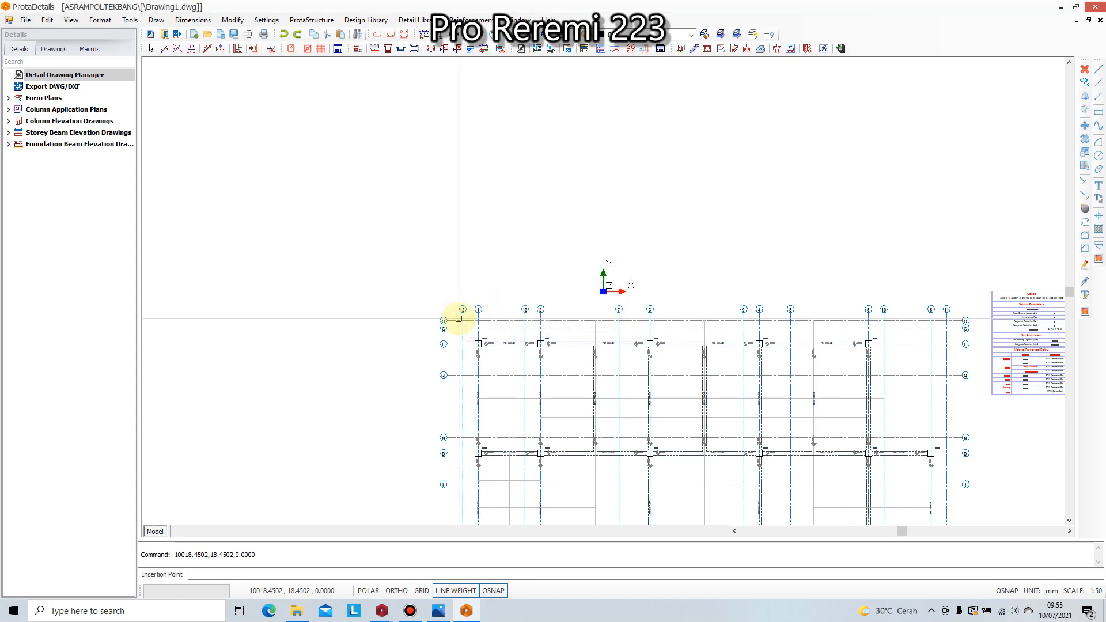
left_click(459, 319)
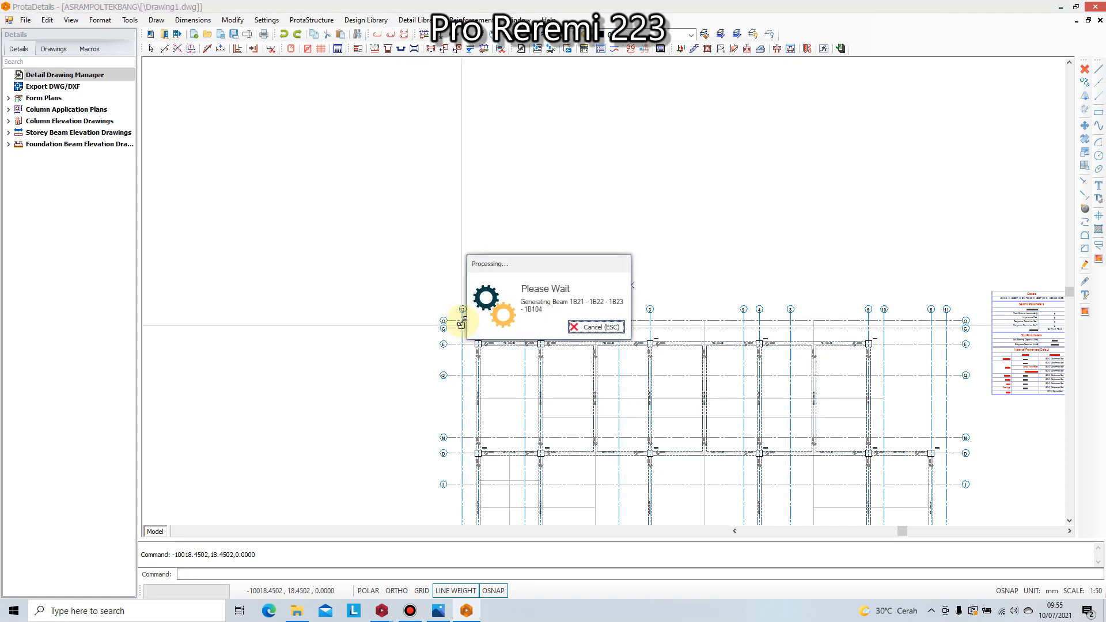
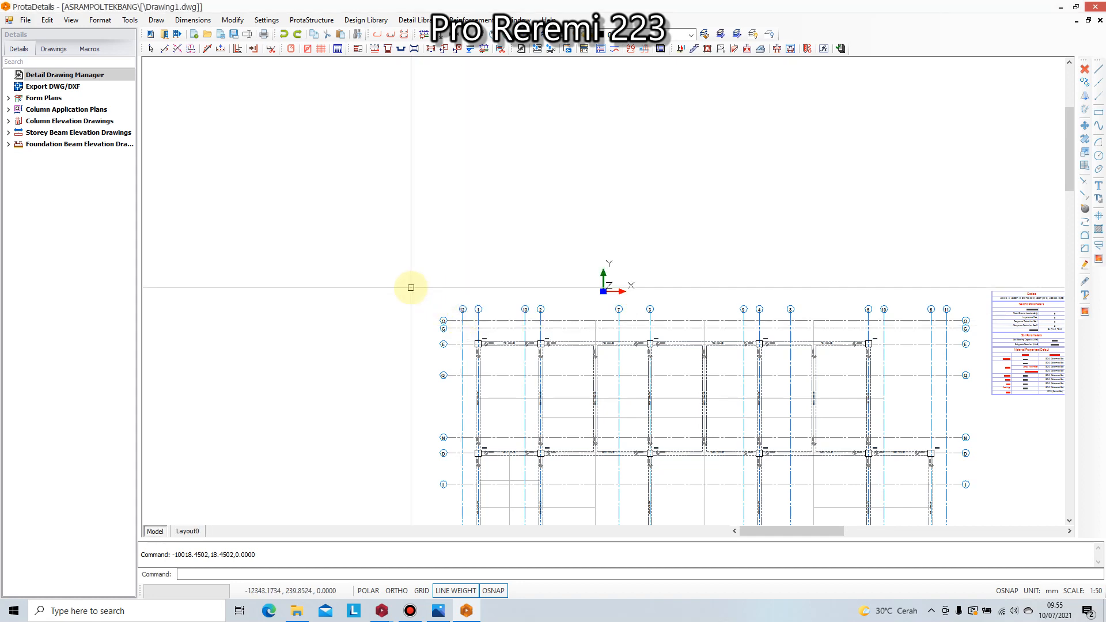
- Look over the generated detail drawings and examine the storey 2 form plan around column 2C39
scroll(386, 262, "down", 3)
mouse_move(592, 280)
middle_mouse_down()
mouse_move(513, 198)
mouse_move(506, 205)
middle_mouse_up()
scroll(661, 289, "down", 2)
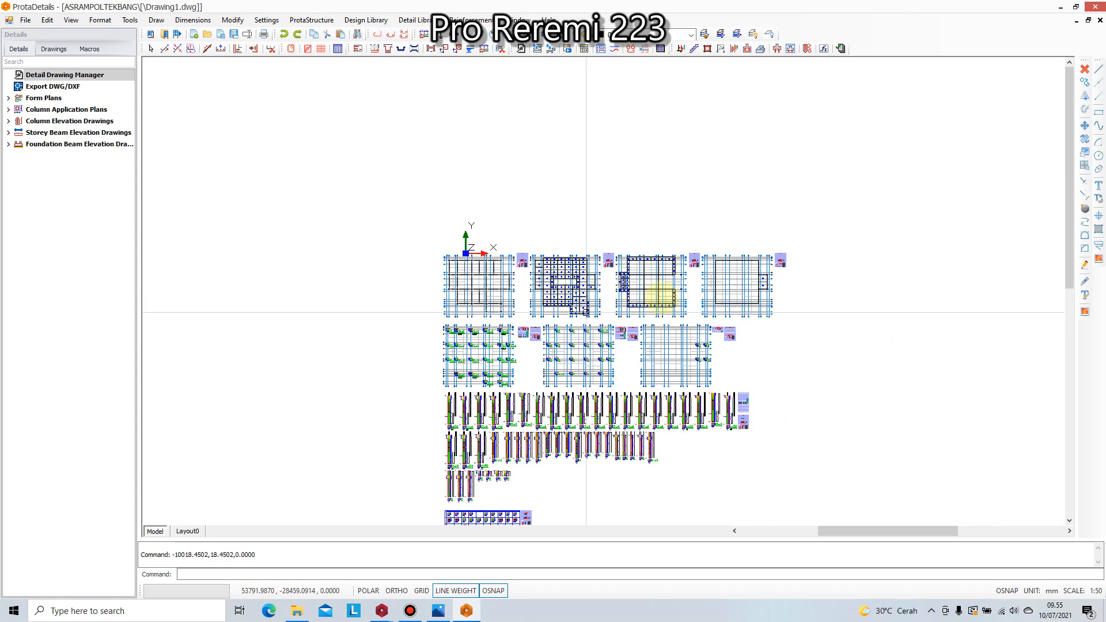
scroll(699, 289, "up", 8)
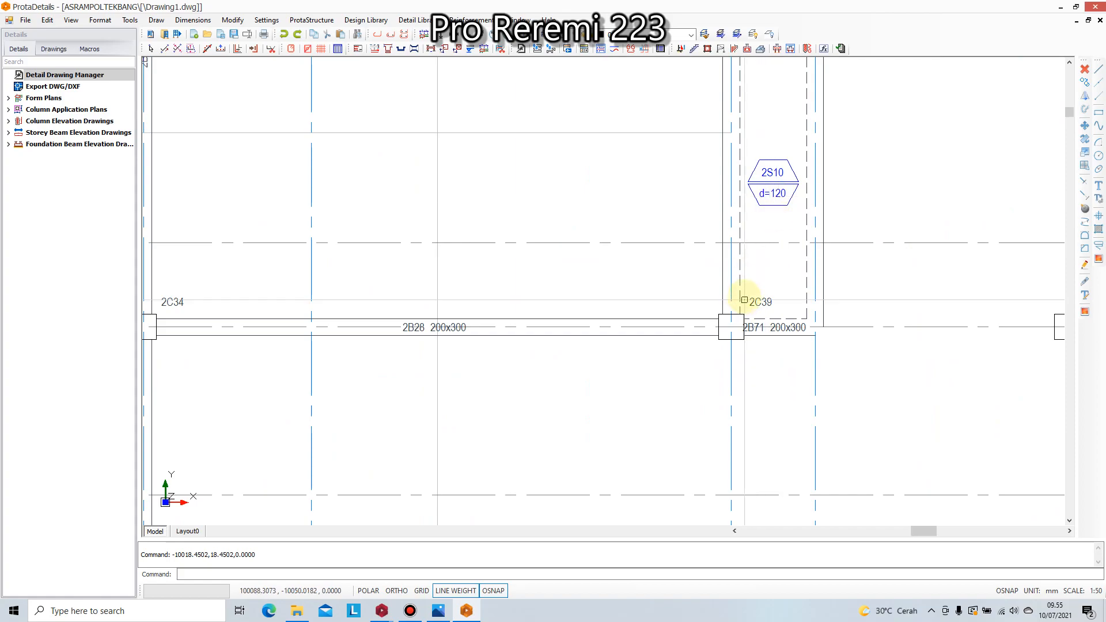
- Examine the storey 2 column rebar quantity table, including bar sizes, lengths, weights and bending forms
scroll(746, 299, "down", 5)
scroll(596, 375, "up", 6)
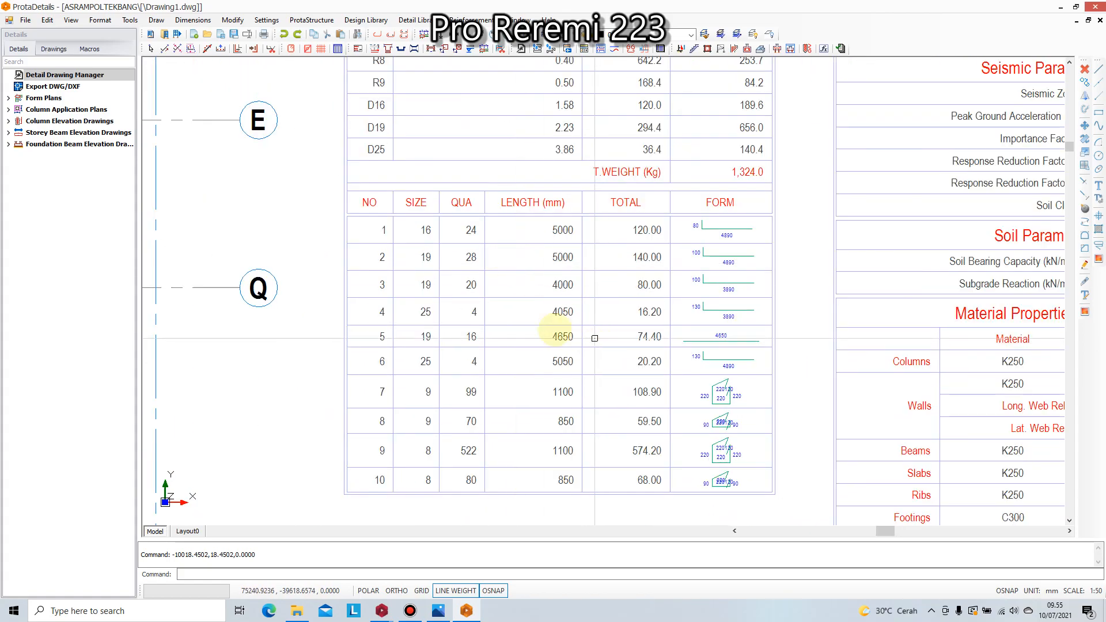
middle_click_drag(523, 337, 564, 326)
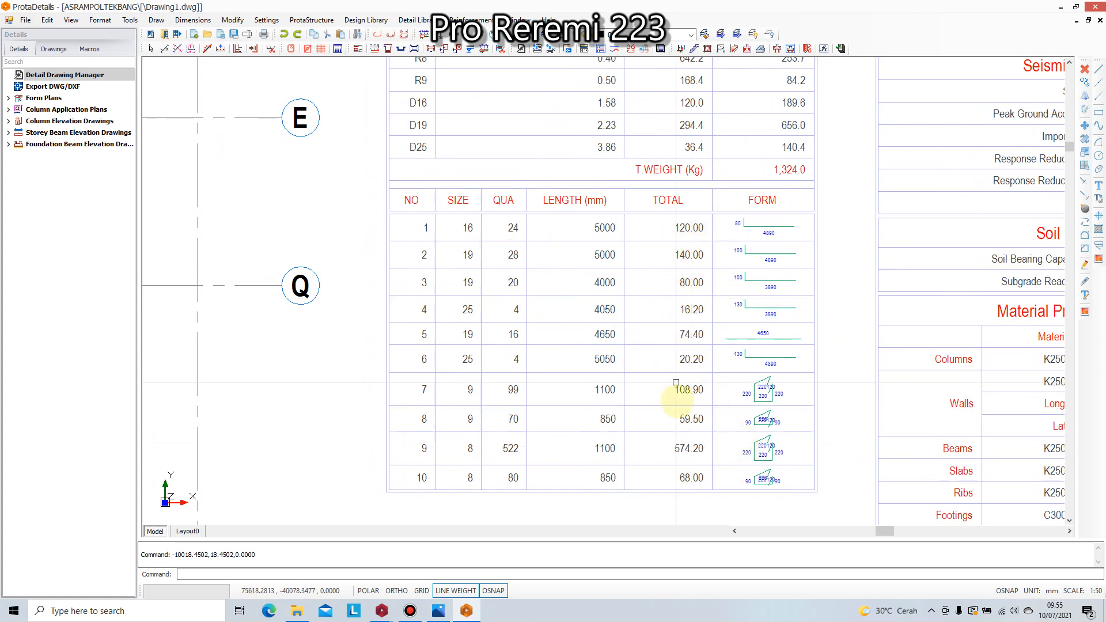
scroll(641, 466, "down", 3)
scroll(514, 354, "up", 3)
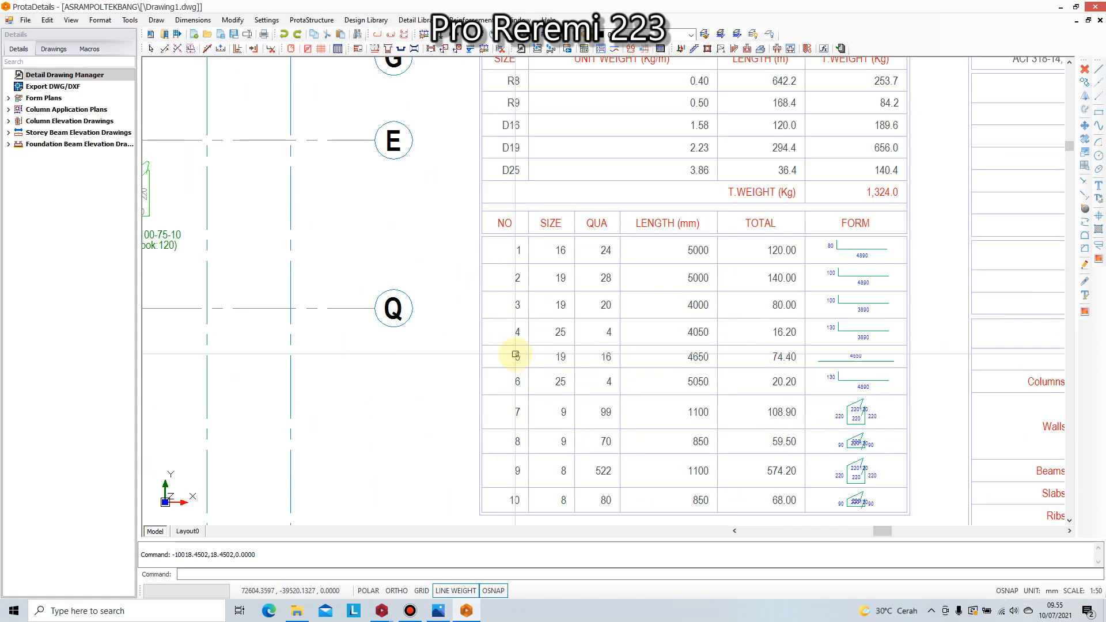
middle_click_drag(668, 402, 703, 352)
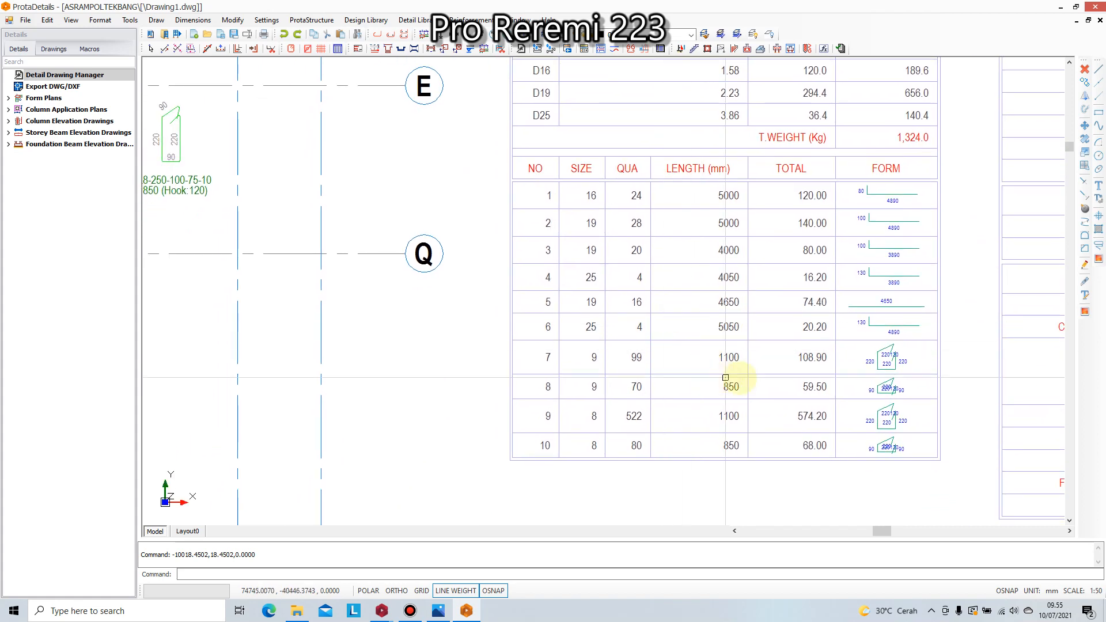
scroll(743, 382, "down", 2)
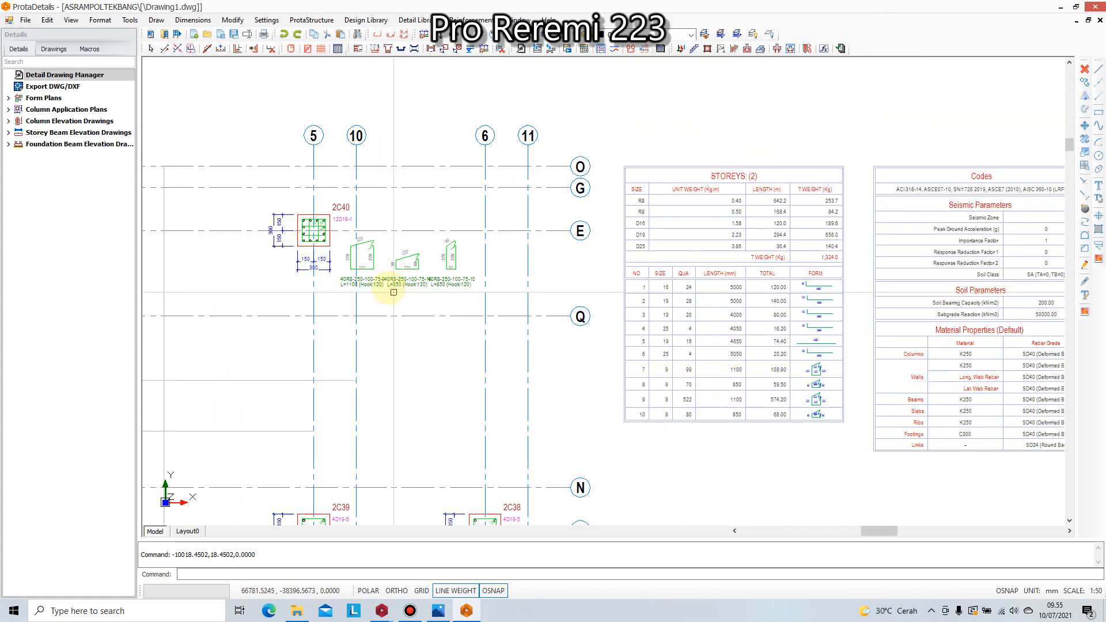
scroll(393, 292, "up", 1)
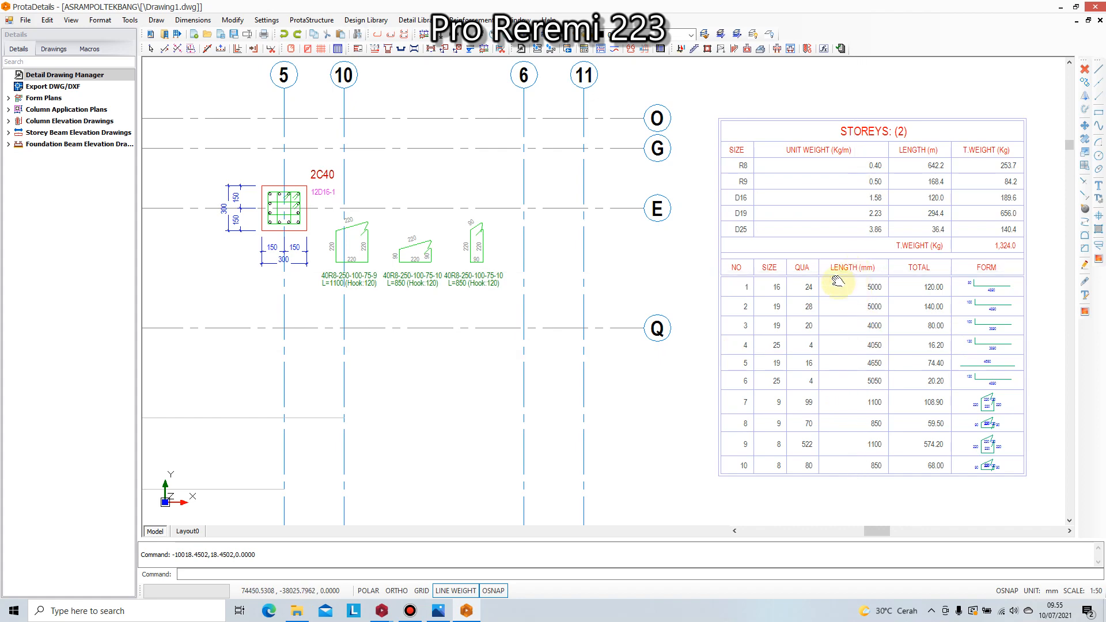
scroll(806, 248, "up", 3)
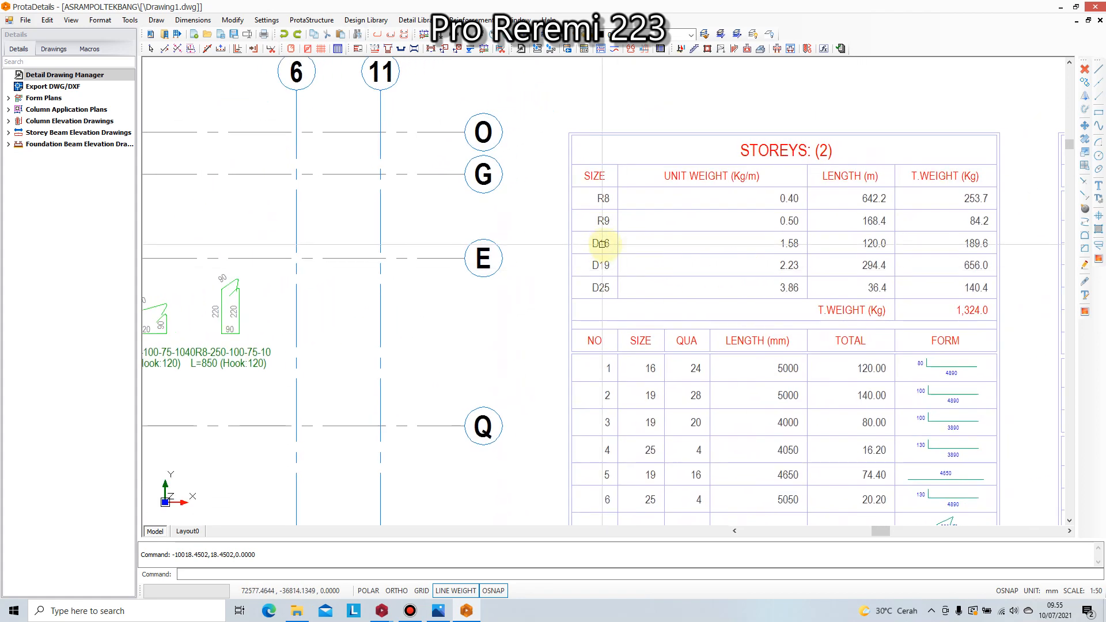
- Examine the reinforcement sections and links of columns 2C43, 2C42, 2C41 and 2C40 in the storey 2 column application plan
scroll(805, 315, "down", 3)
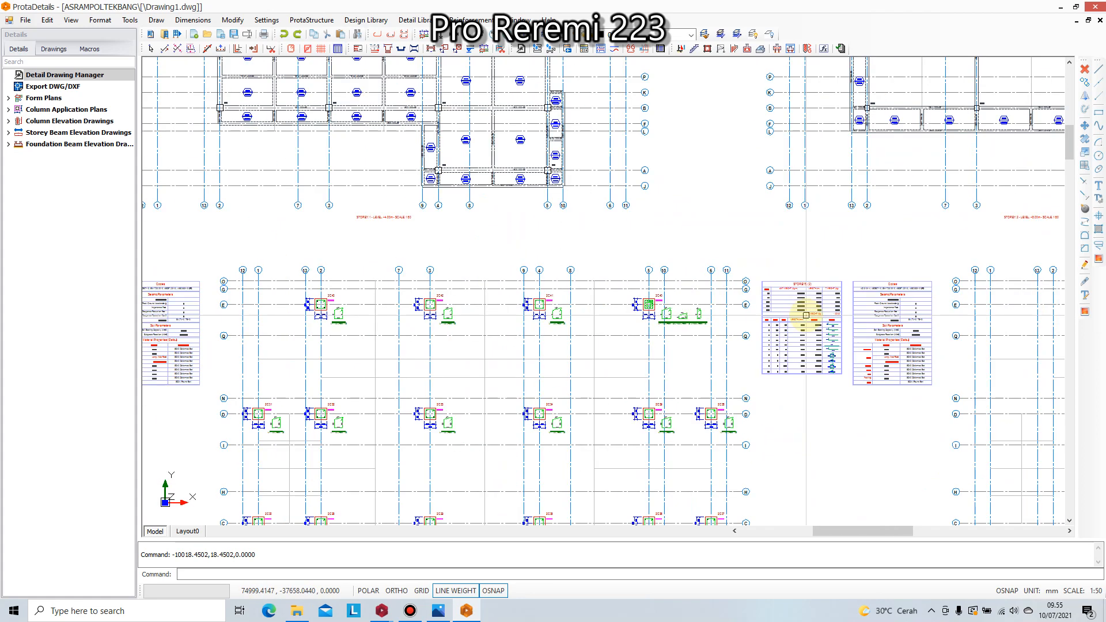
scroll(805, 315, "down", 1)
scroll(461, 309, "up", 5)
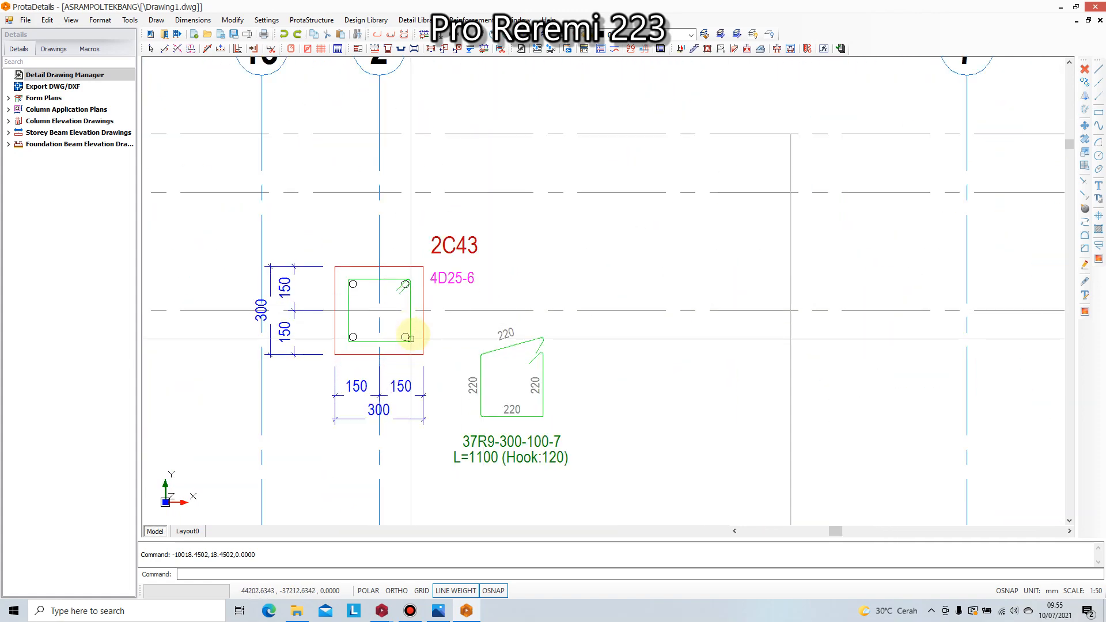
scroll(408, 337, "down", 5)
scroll(568, 345, "up", 3)
middle_click_drag(778, 328, 556, 306)
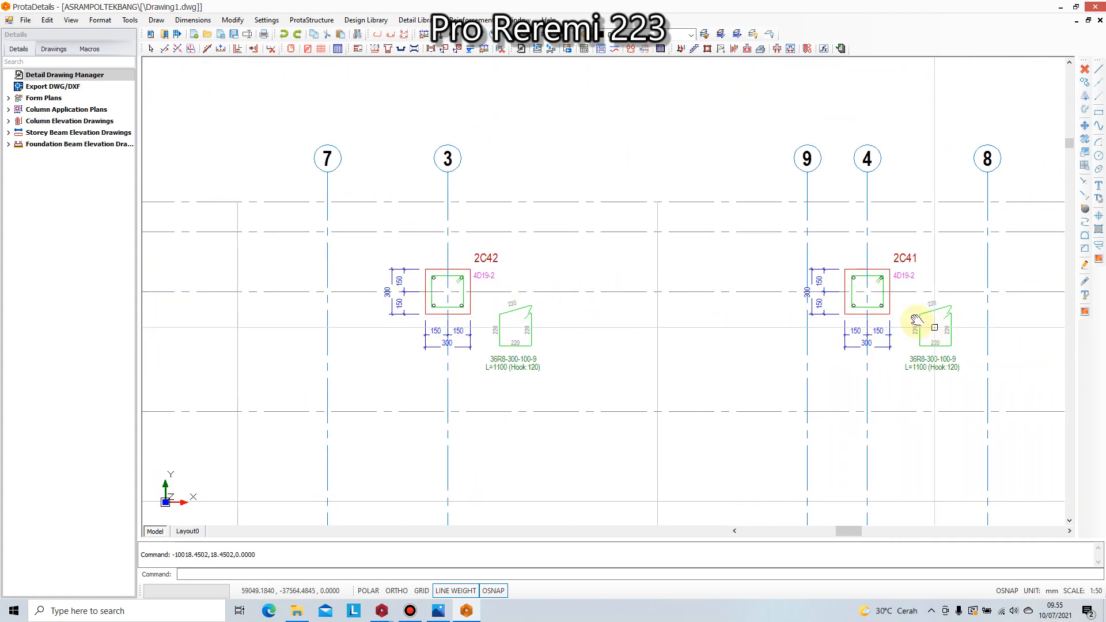
middle_click_drag(916, 321, 713, 271)
scroll(814, 271, "down", 5)
scroll(839, 153, "up", 5)
scroll(847, 257, "up", 2)
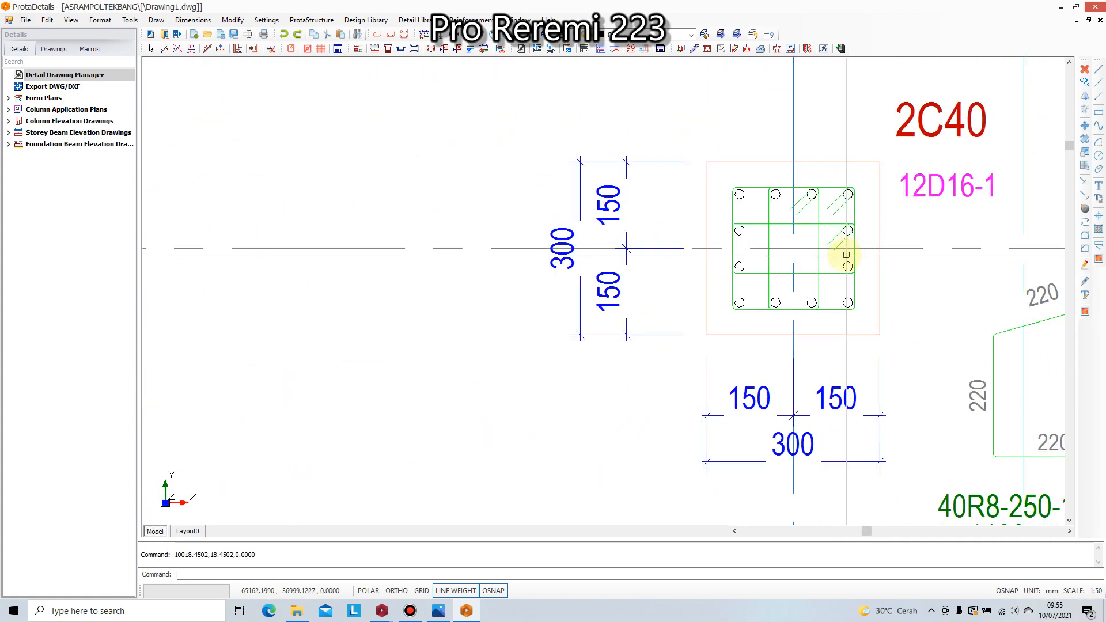
middle_click_drag(846, 255, 703, 254)
scroll(727, 262, "down", 2)
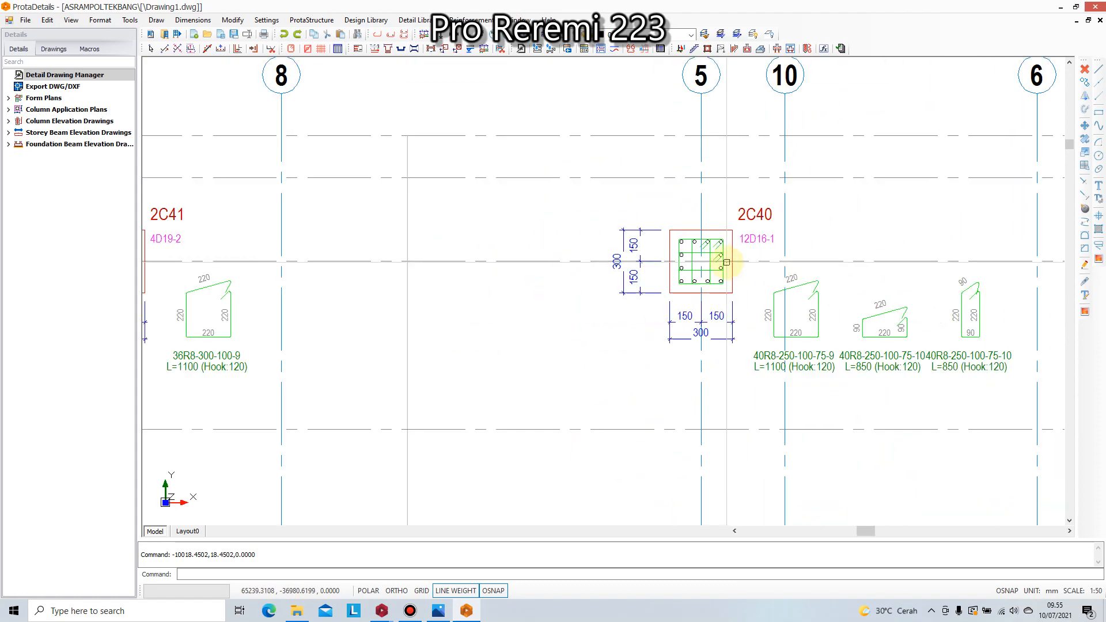
- Look over the remaining column sections along axes D and C of the storey 2 column application plan
scroll(727, 262, "down", 4)
scroll(730, 353, "up", 3)
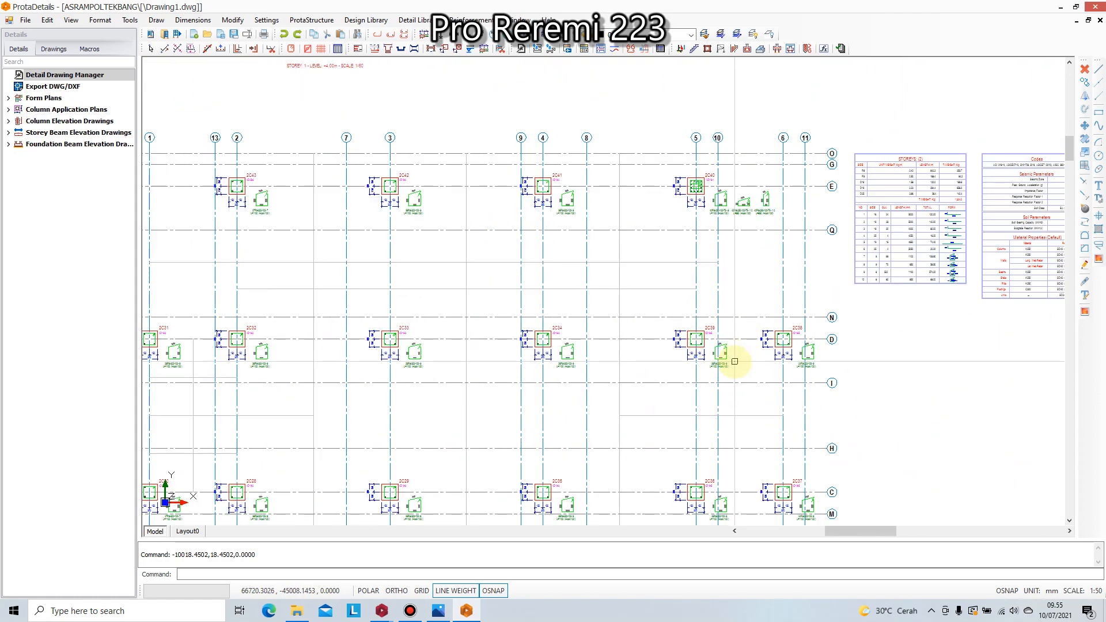
middle_click_drag(734, 361, 725, 317)
scroll(721, 319, "up", 1)
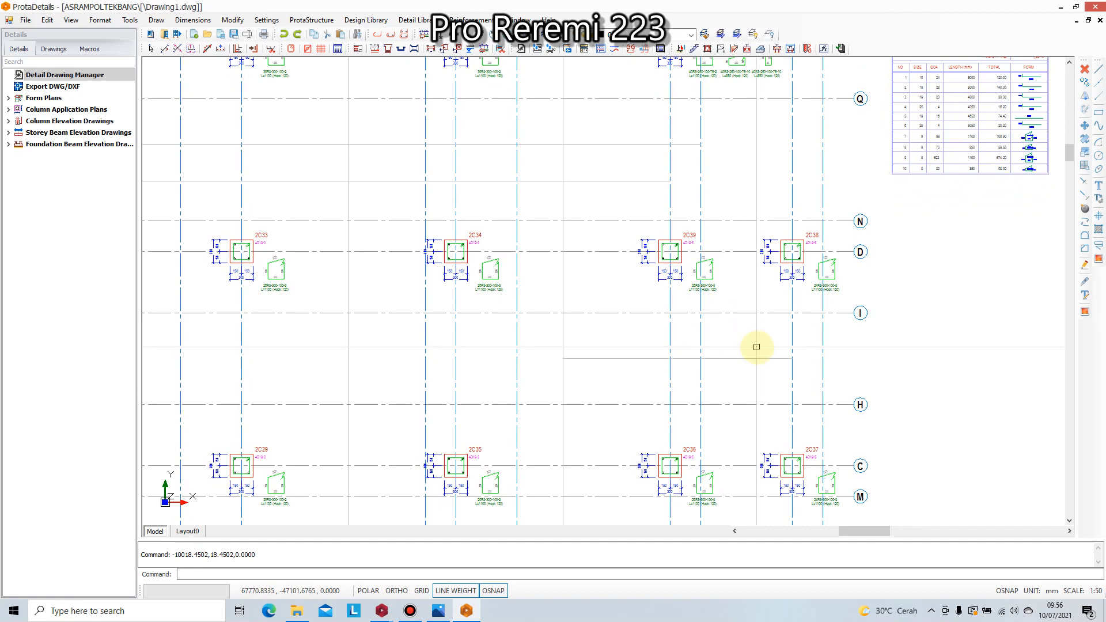
scroll(753, 346, "down", 3)
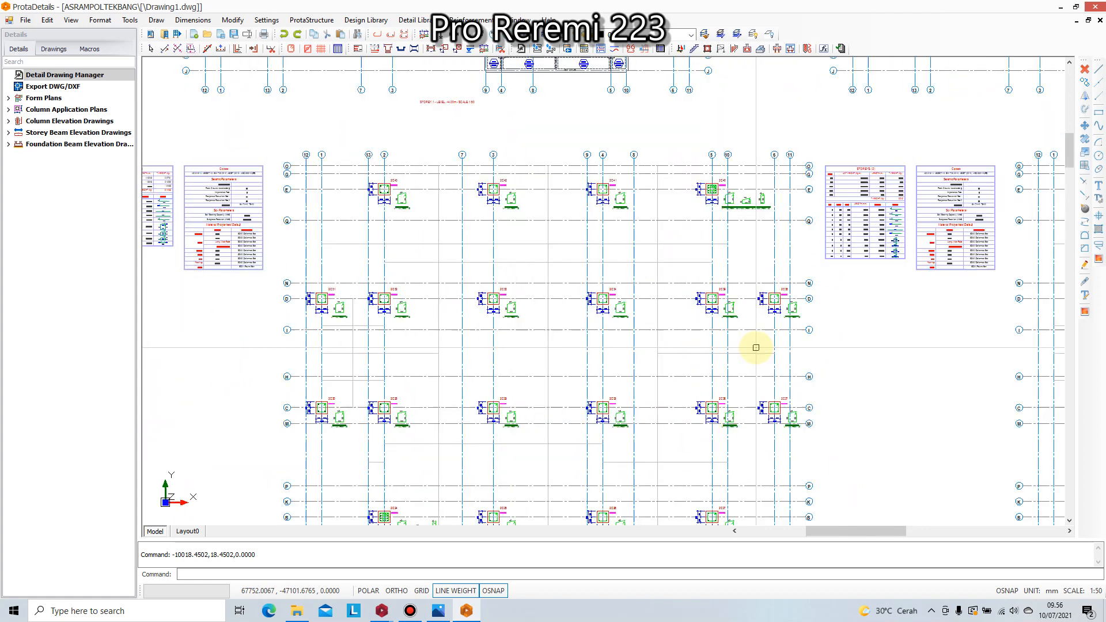
- Examine the remaining column sections of the storey 2 column application plan, including the bars and links of column 2C24 on axis B
scroll(716, 408, "up", 4)
scroll(761, 332, "down", 5)
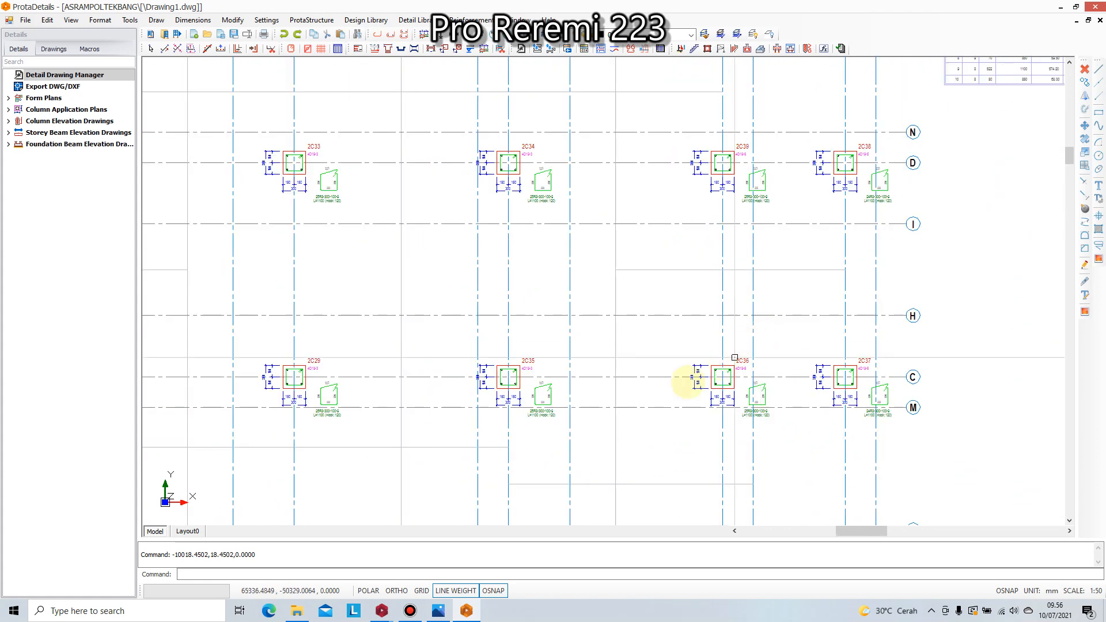
scroll(399, 406, "up", 6)
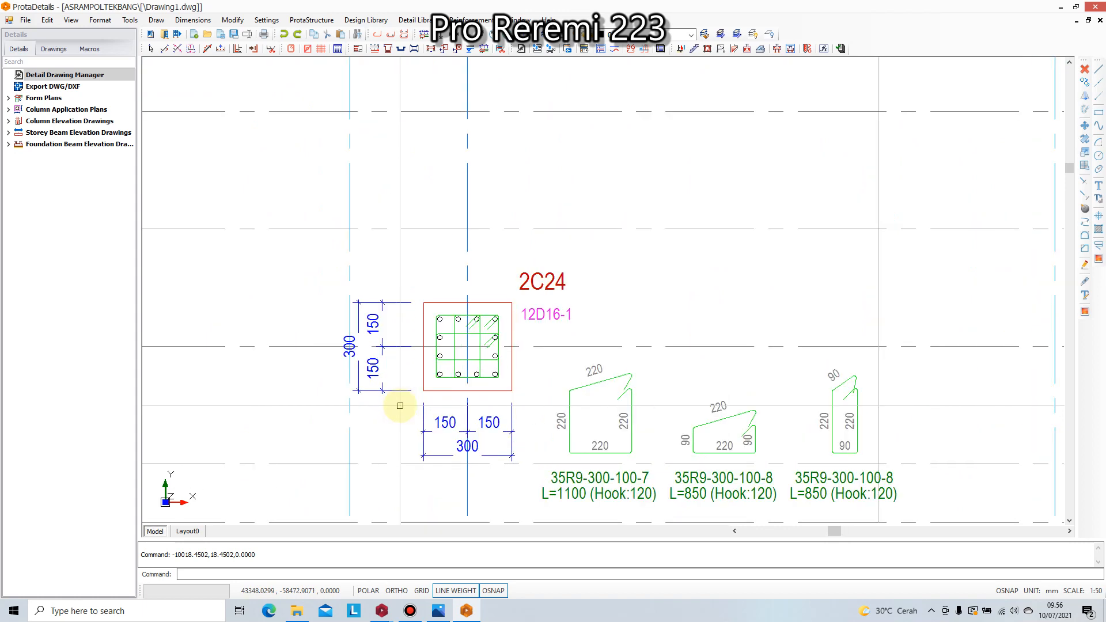
scroll(479, 331, "down", 6)
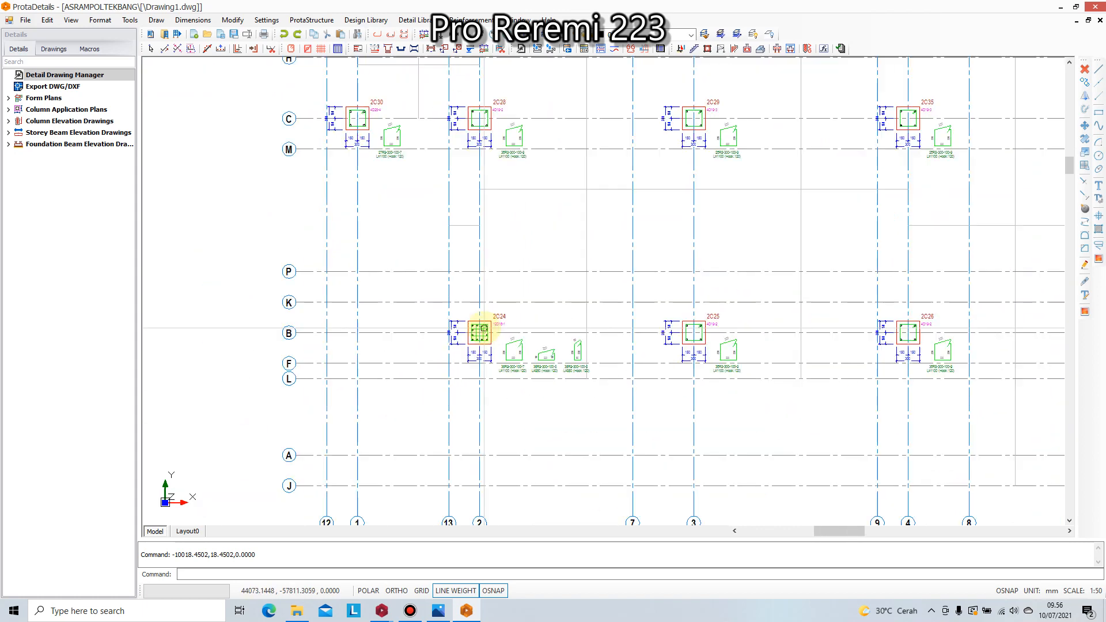
scroll(480, 331, "down", 5)
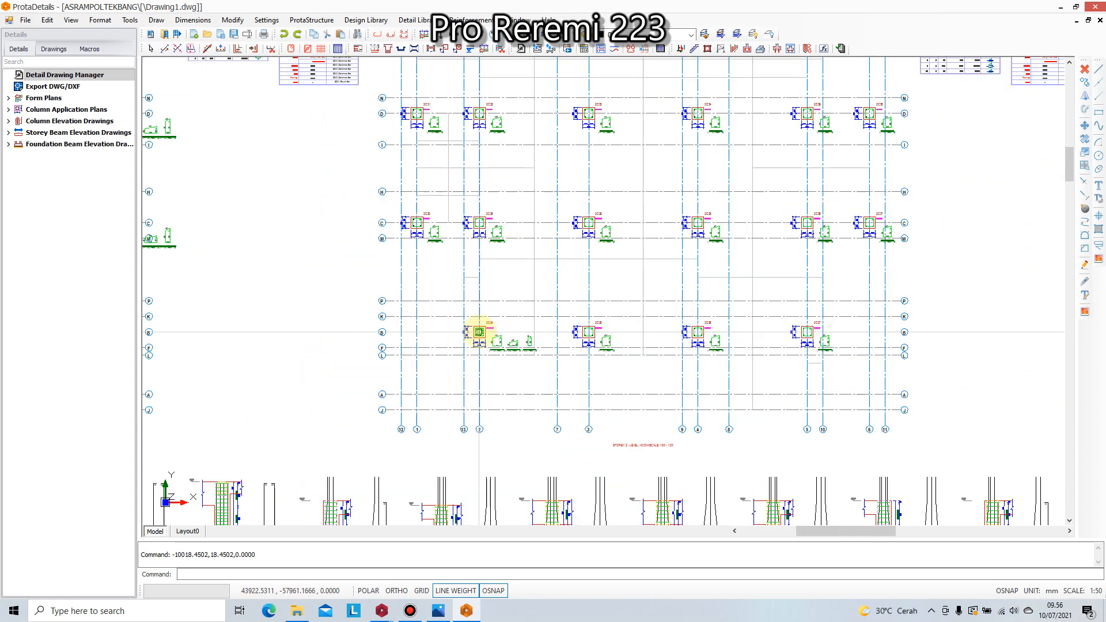
- Locate the storey 1 column application plan among the detail drawings and look over its overall layout
scroll(672, 309, "up", 3)
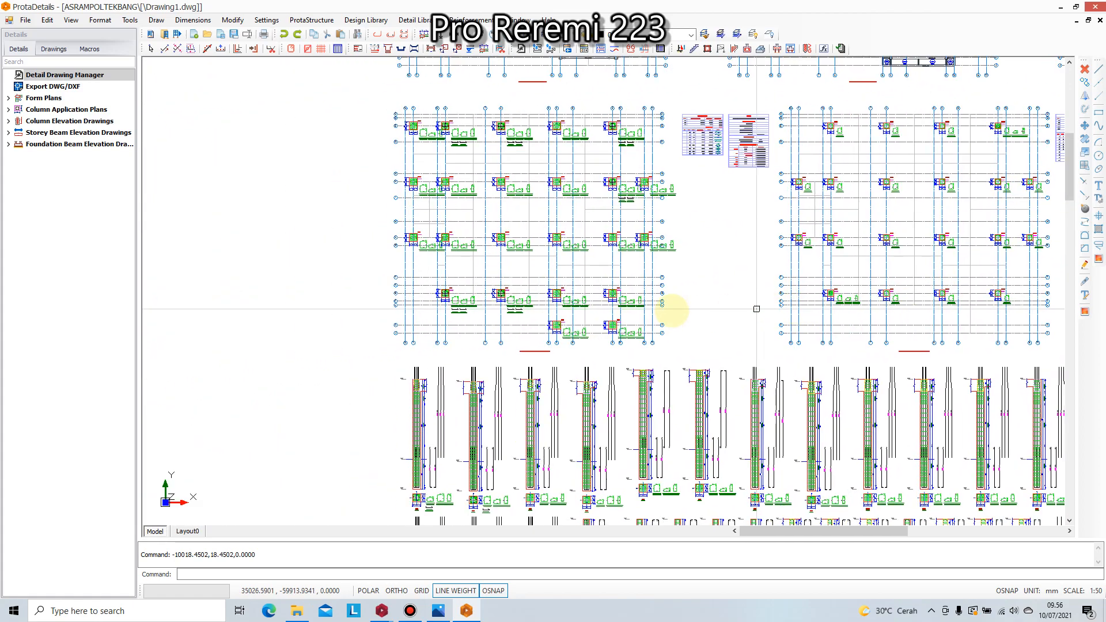
scroll(494, 245, "up", 2)
scroll(592, 240, "up", 5)
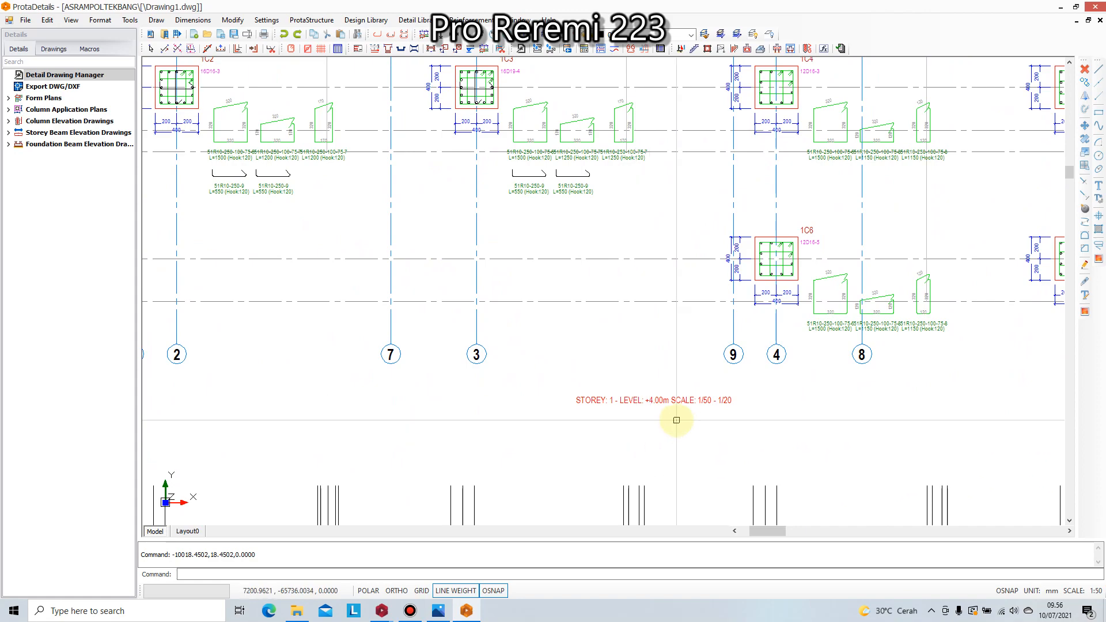
scroll(675, 421, "down", 2)
scroll(675, 419, "down", 5)
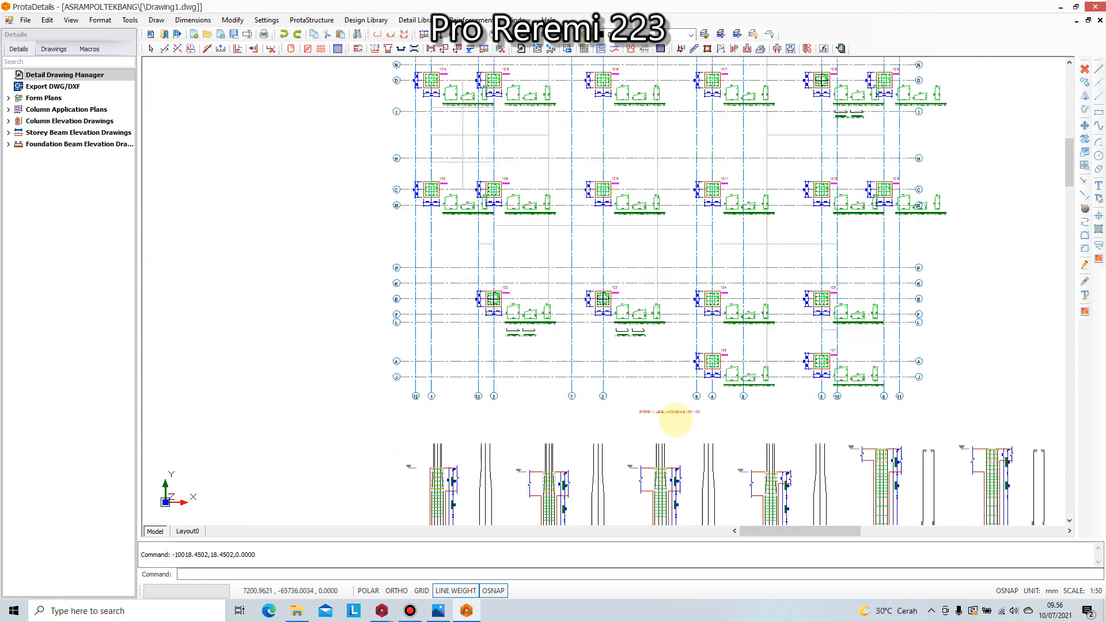
scroll(672, 294, "up", 2)
scroll(673, 293, "up", 2)
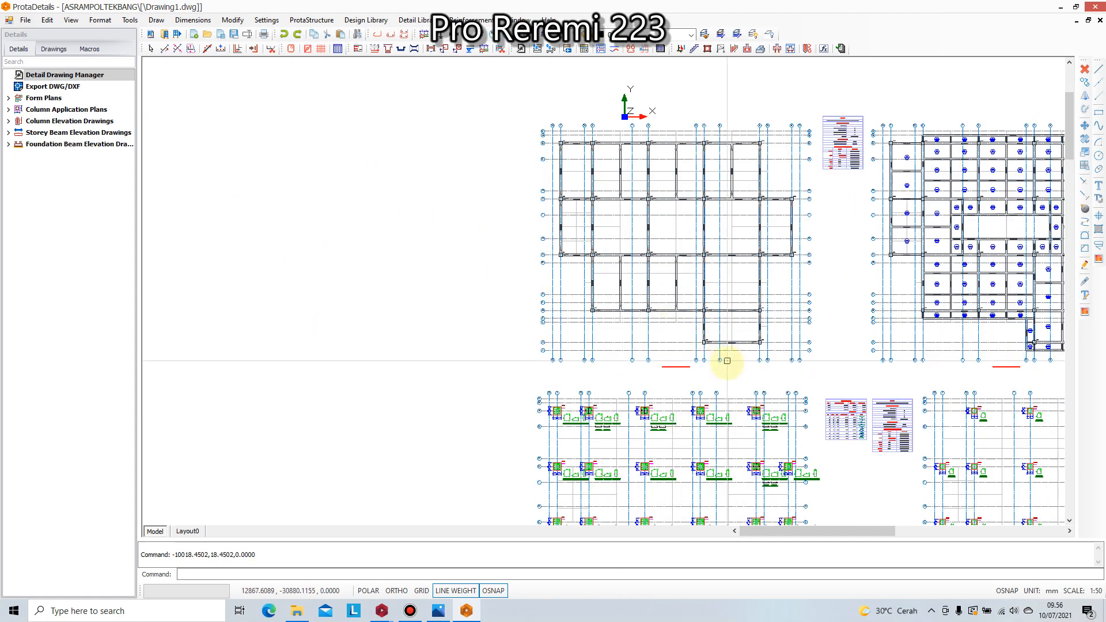
- Examine the reinforcement sections, links and crossties of columns 1C2 and 1C3 in the storey 1 column application plan
scroll(723, 363, "down", 4)
scroll(595, 474, "up", 2)
scroll(539, 337, "up", 5)
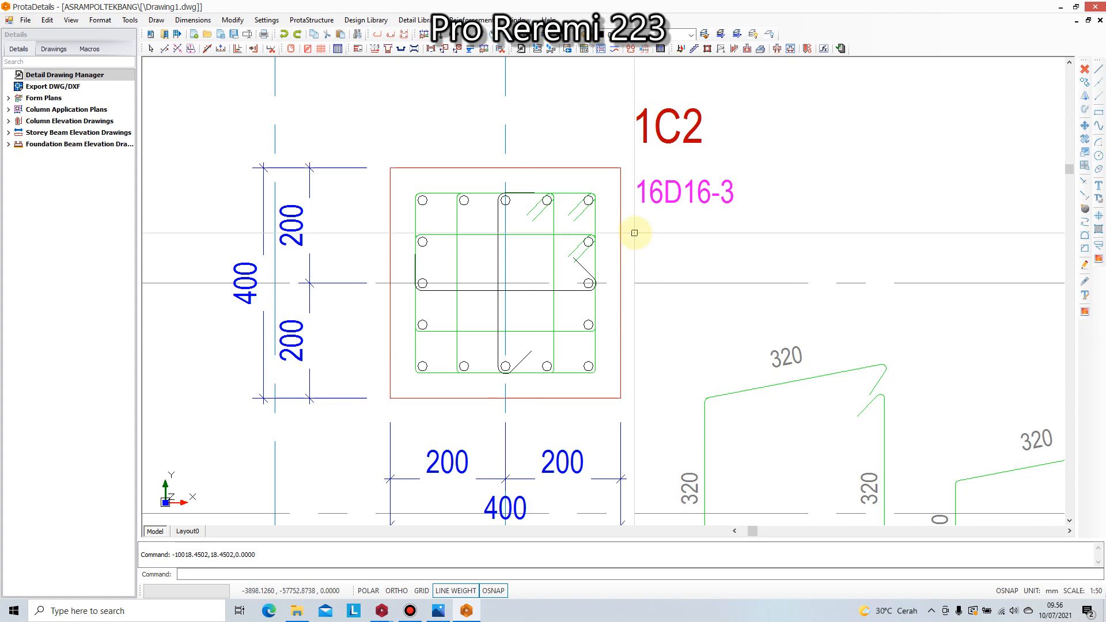
scroll(678, 210, "down", 3)
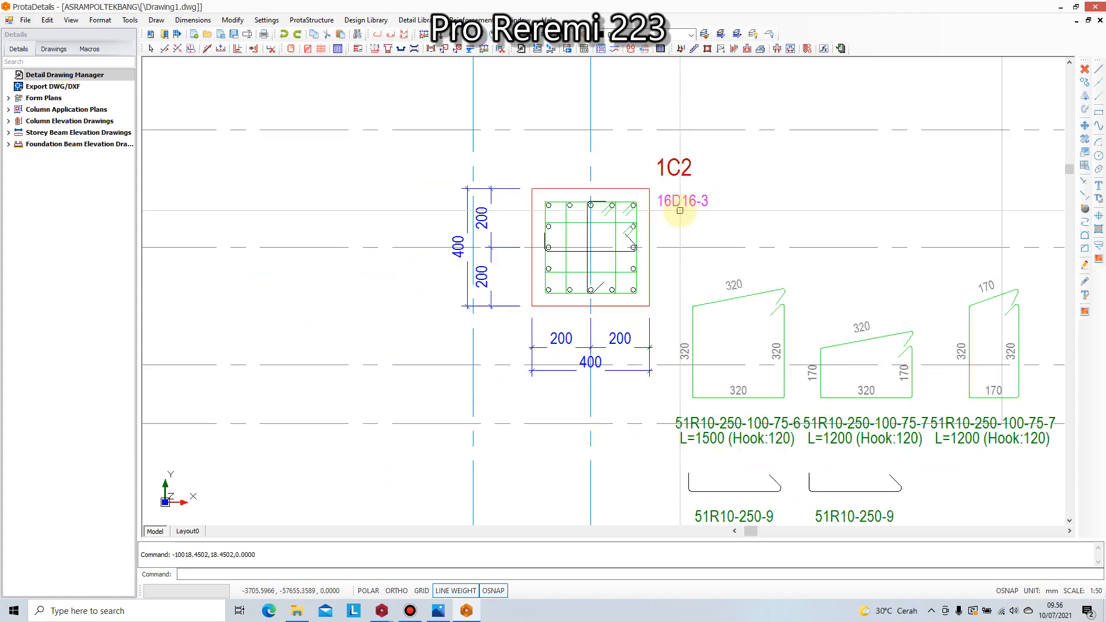
middle_click_drag(676, 216, 625, 219)
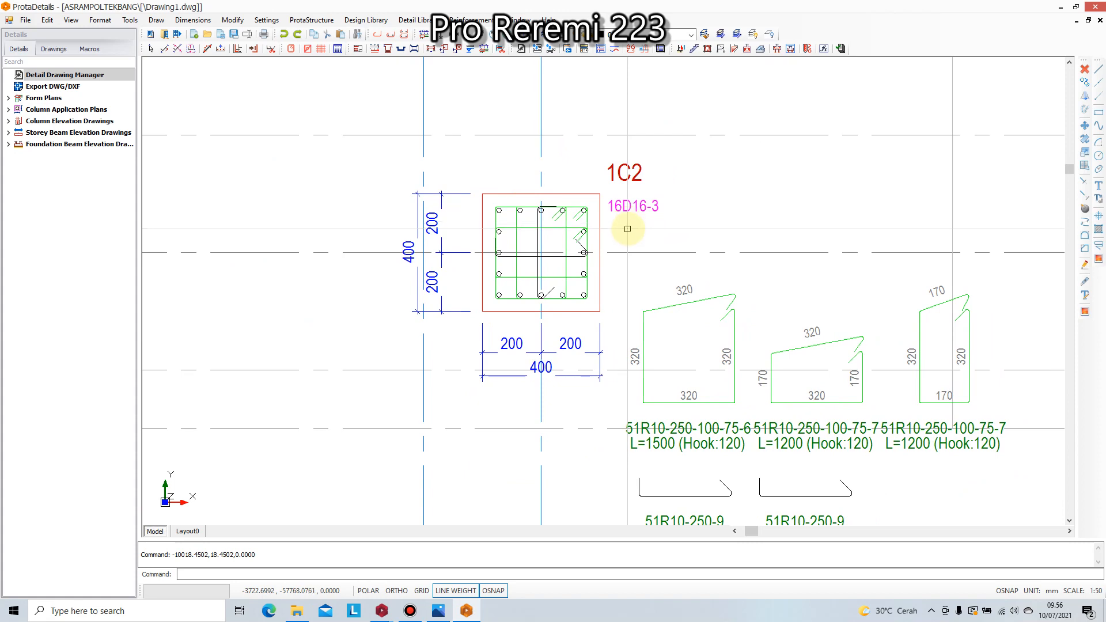
scroll(631, 225, "down", 4)
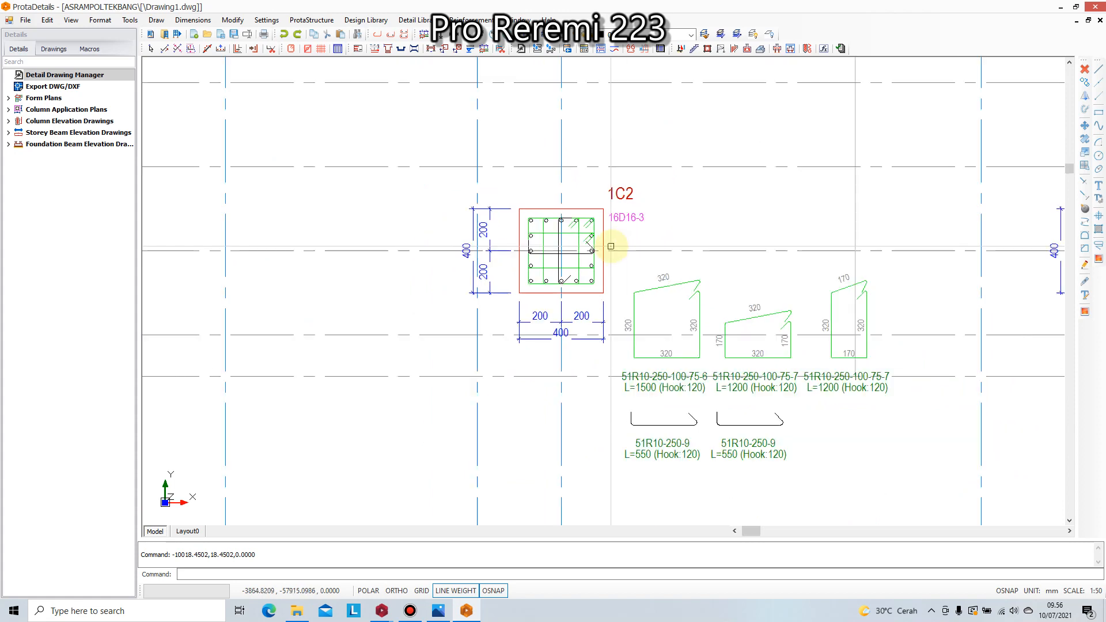
middle_click_drag(736, 244, 620, 227)
scroll(945, 217, "up", 4)
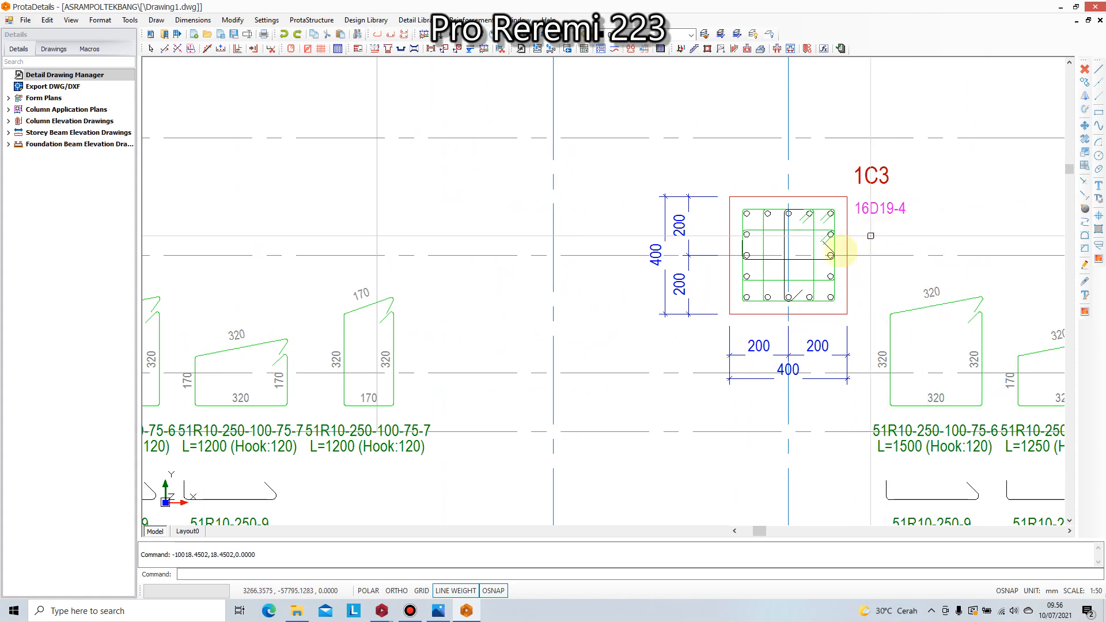
- Compare the reinforcement of columns 1C2, 1C3, 1C4 and 1C5 along axis B of the storey 1 column application plan
scroll(815, 247, "down", 4)
scroll(773, 251, "down", 2)
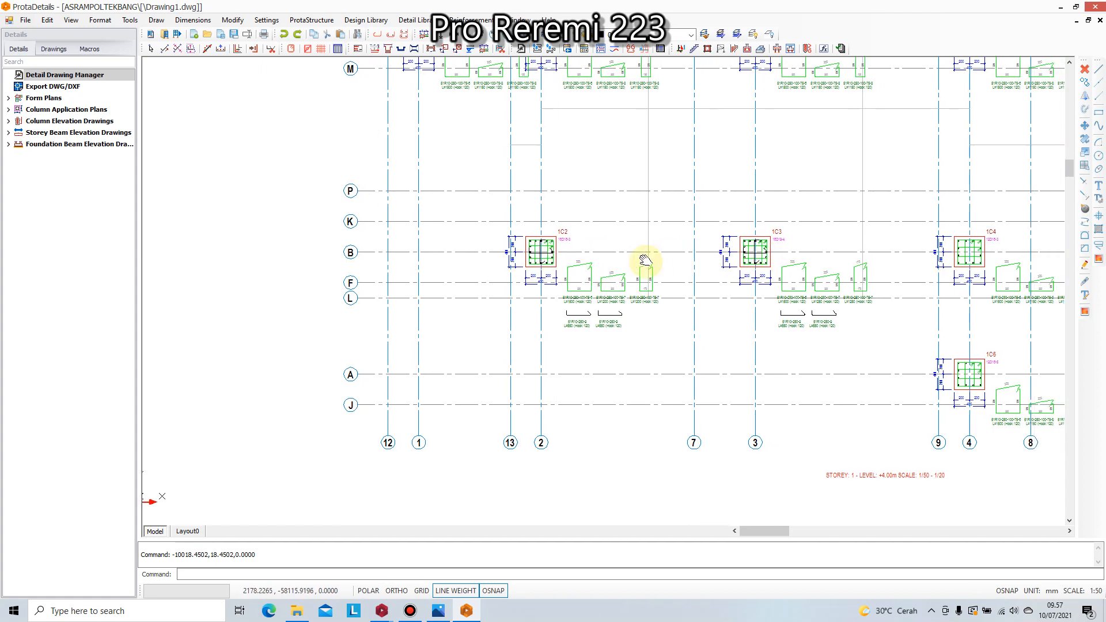
scroll(815, 257, "up", 4)
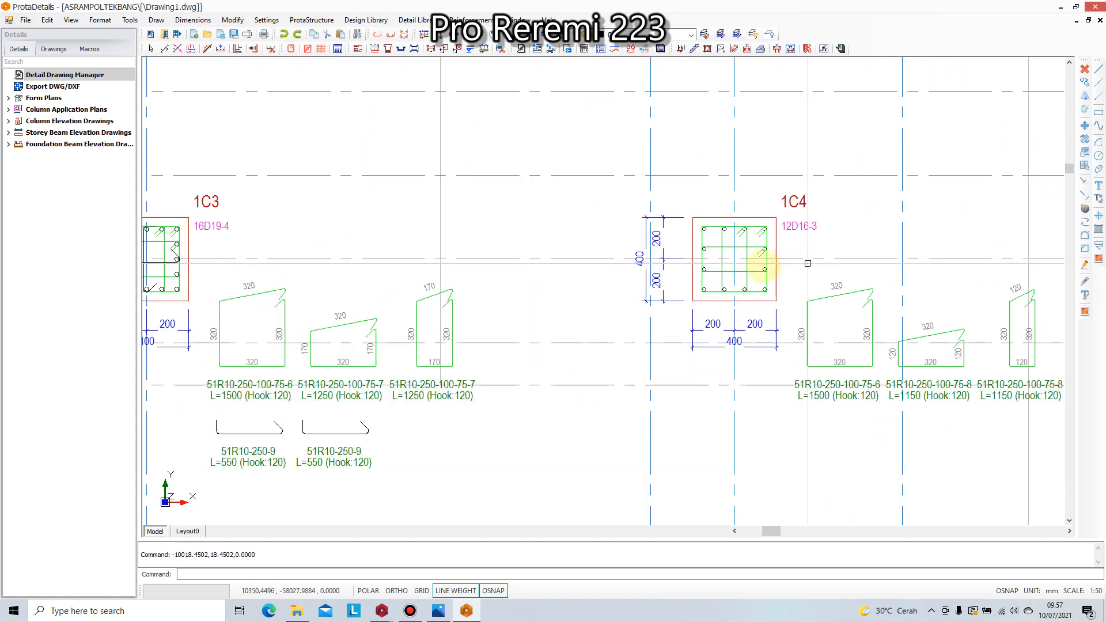
scroll(746, 269, "down", 4)
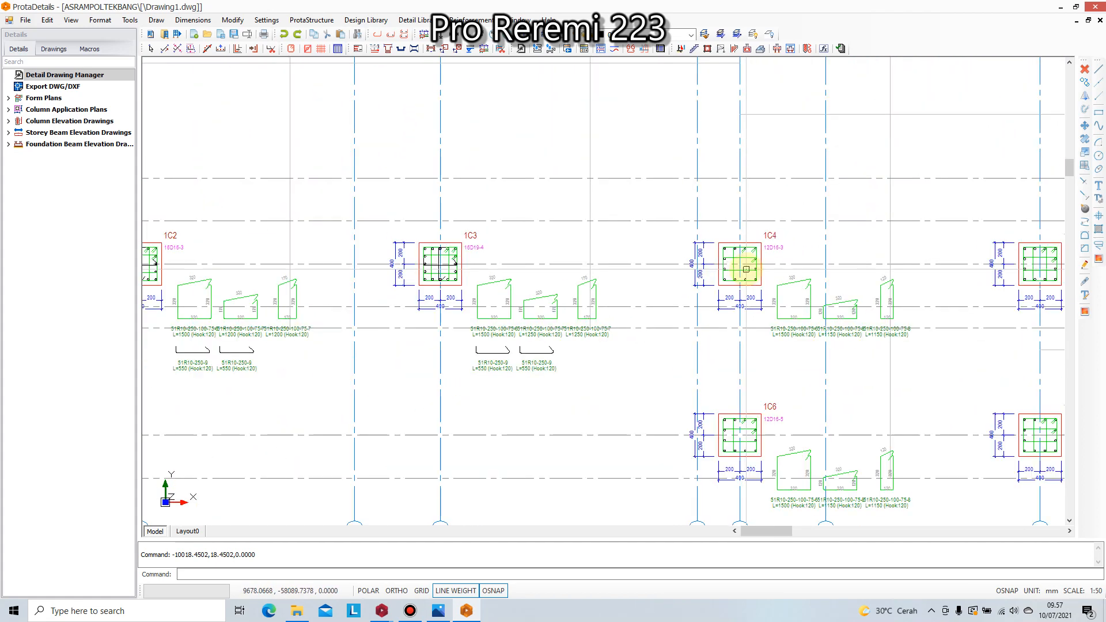
scroll(382, 249, "down", 1)
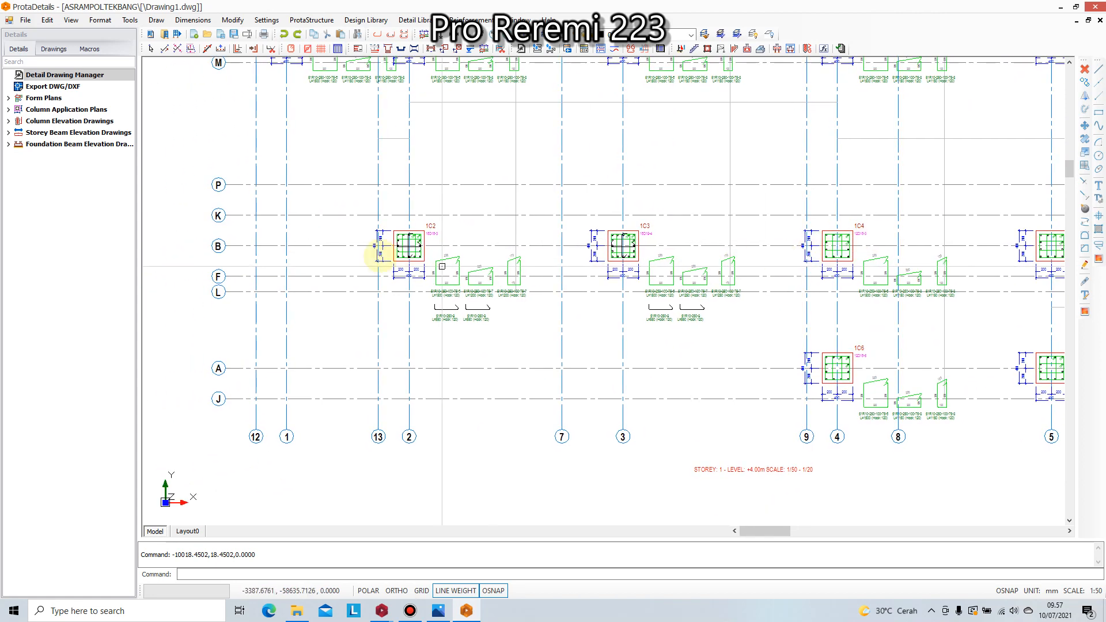
scroll(420, 247, "up", 4)
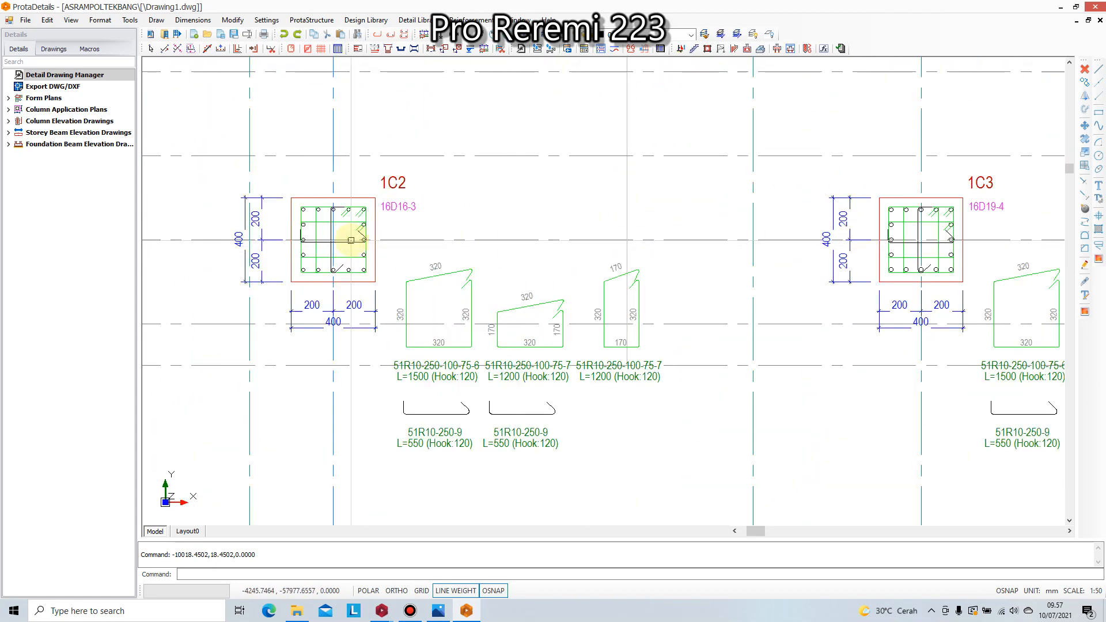
scroll(346, 247, "down", 2)
scroll(640, 236, "up", 2)
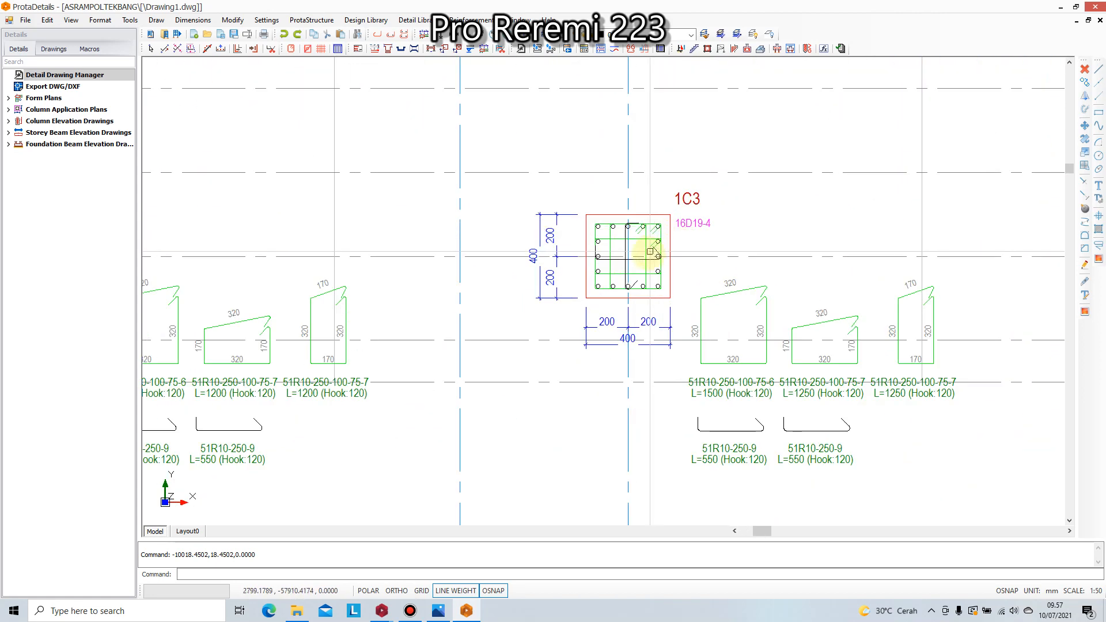
scroll(639, 253, "down", 5)
scroll(792, 251, "up", 5)
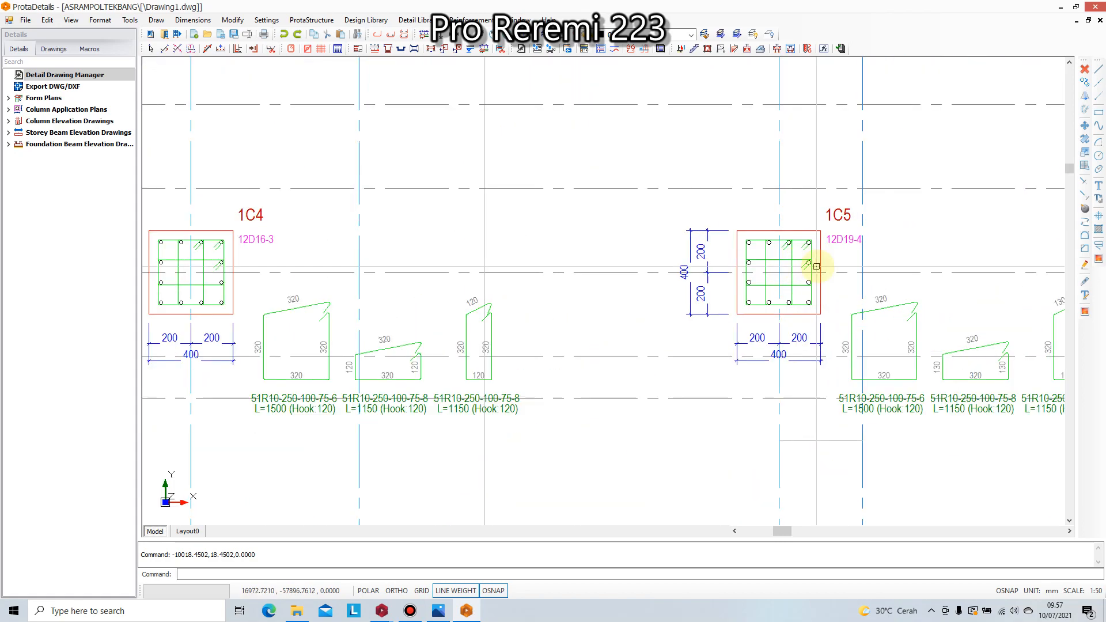
- Examine the bar arrangement and links of columns 1C6 and 1C7 on axis A of the storey 1 column application plan
scroll(792, 288, "down", 1)
middle_click_drag(798, 344, 795, 276)
scroll(789, 346, "up", 2)
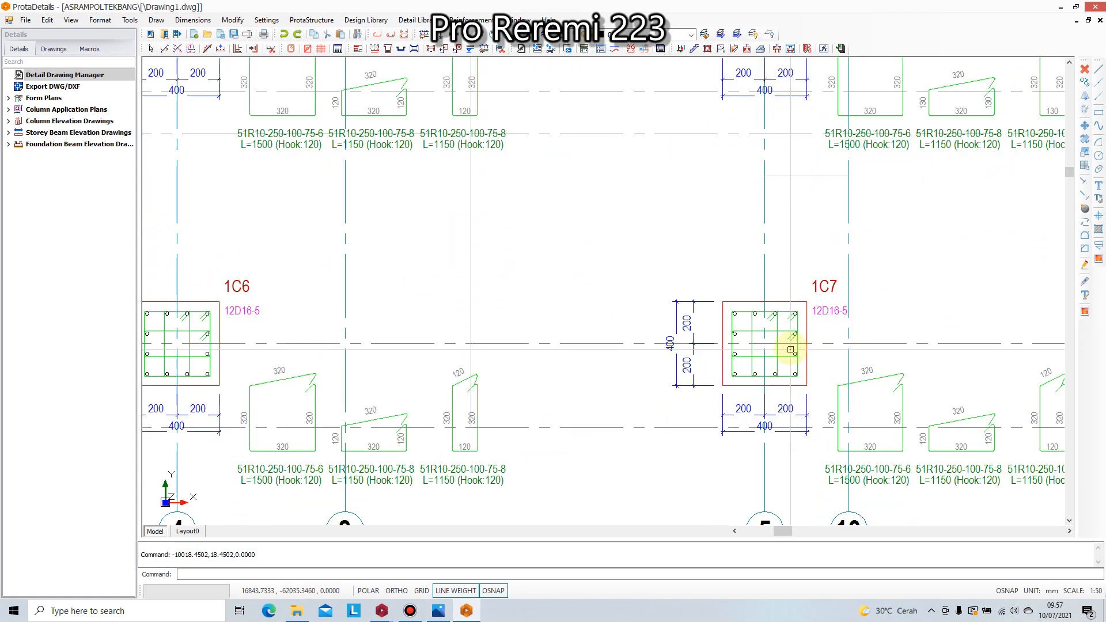
middle_click_drag(789, 346, 832, 322)
scroll(832, 322, "up", 1)
scroll(827, 323, "down", 1)
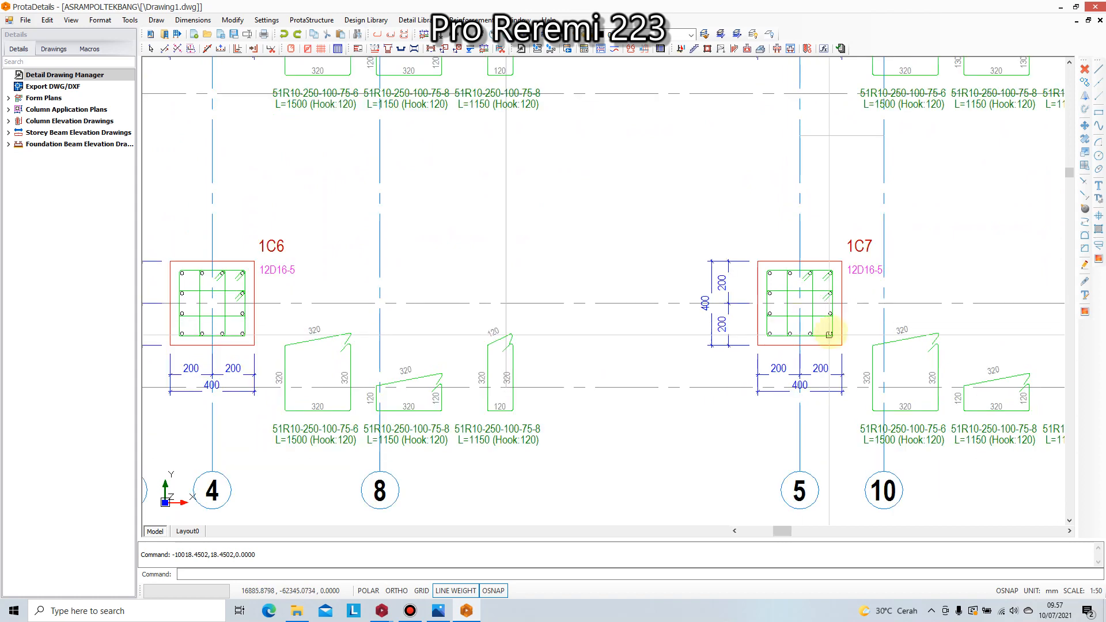
scroll(834, 323, "down", 1)
scroll(374, 316, "up", 1)
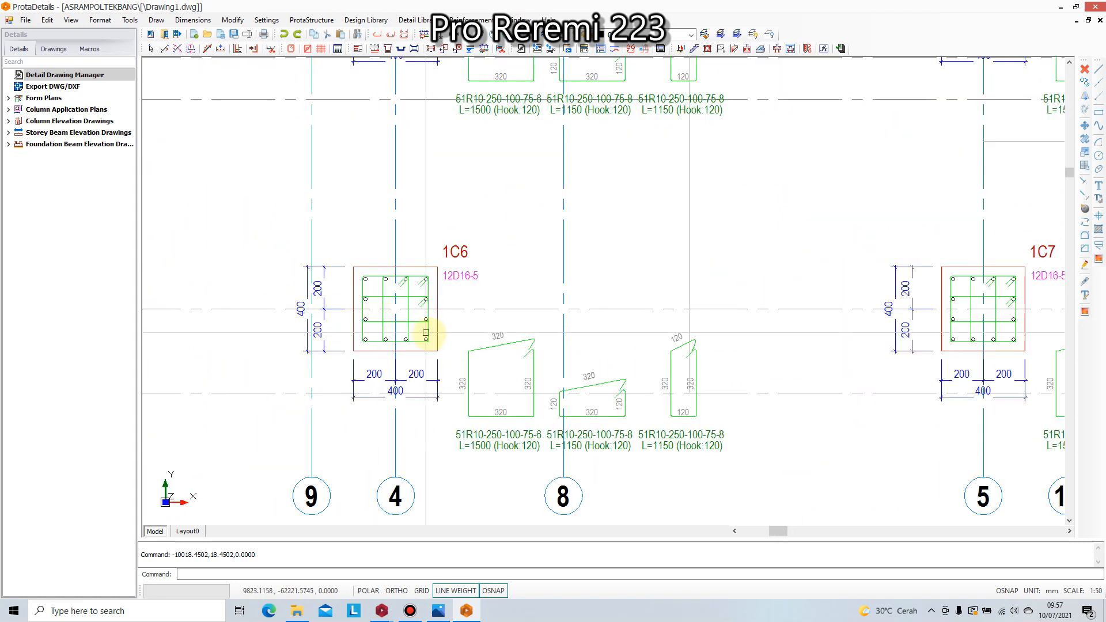
scroll(401, 334, "down", 1)
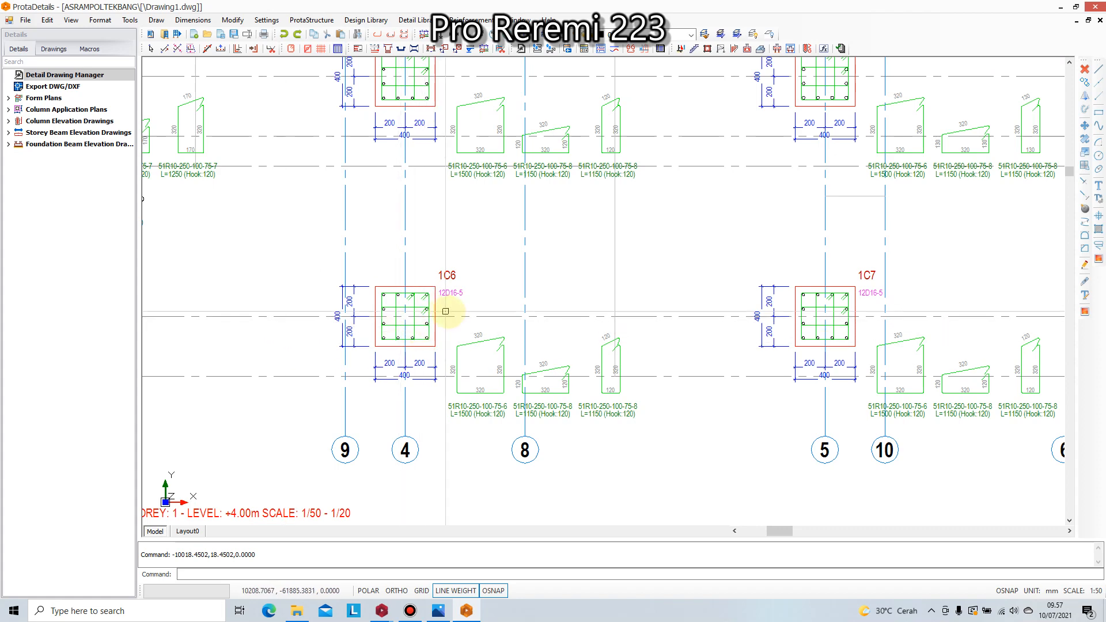
scroll(464, 320, "up", 1)
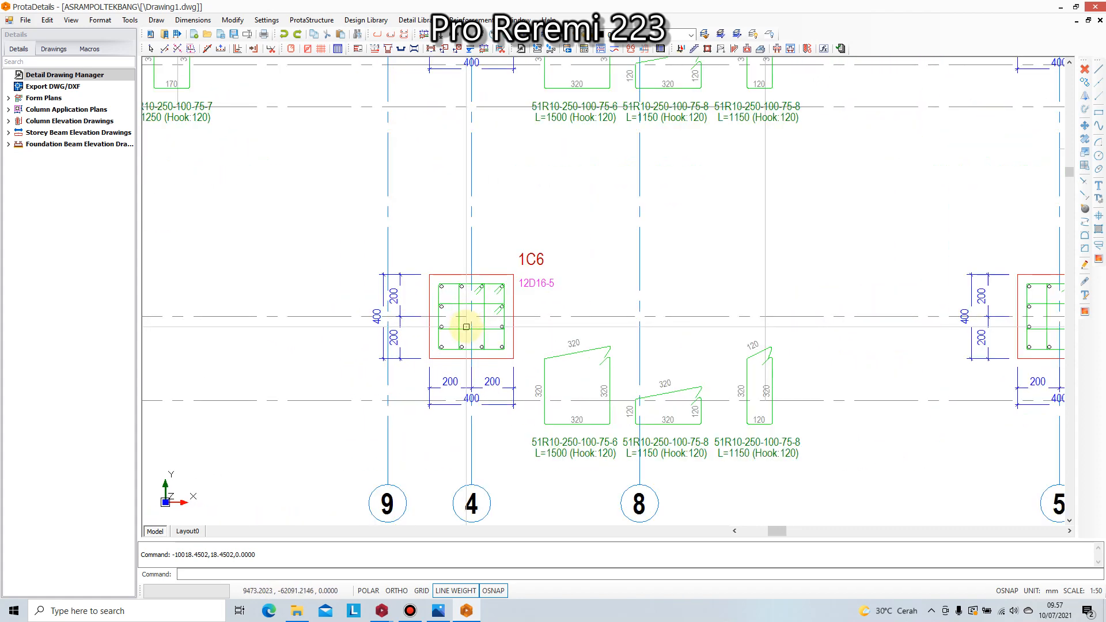
scroll(465, 326, "down", 2)
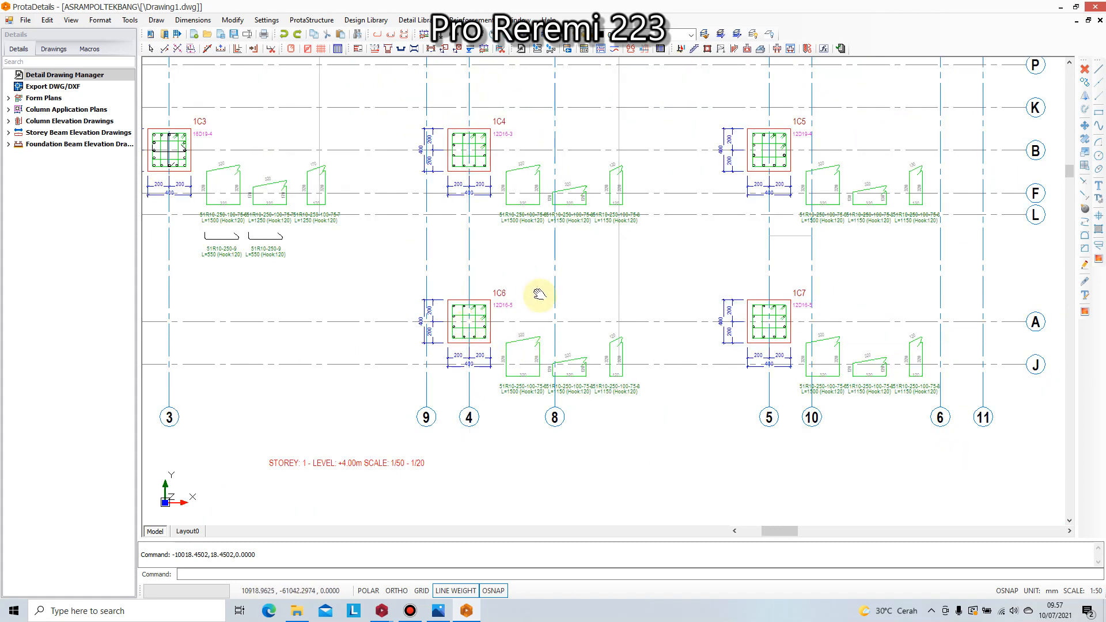
scroll(538, 292, "up", 3)
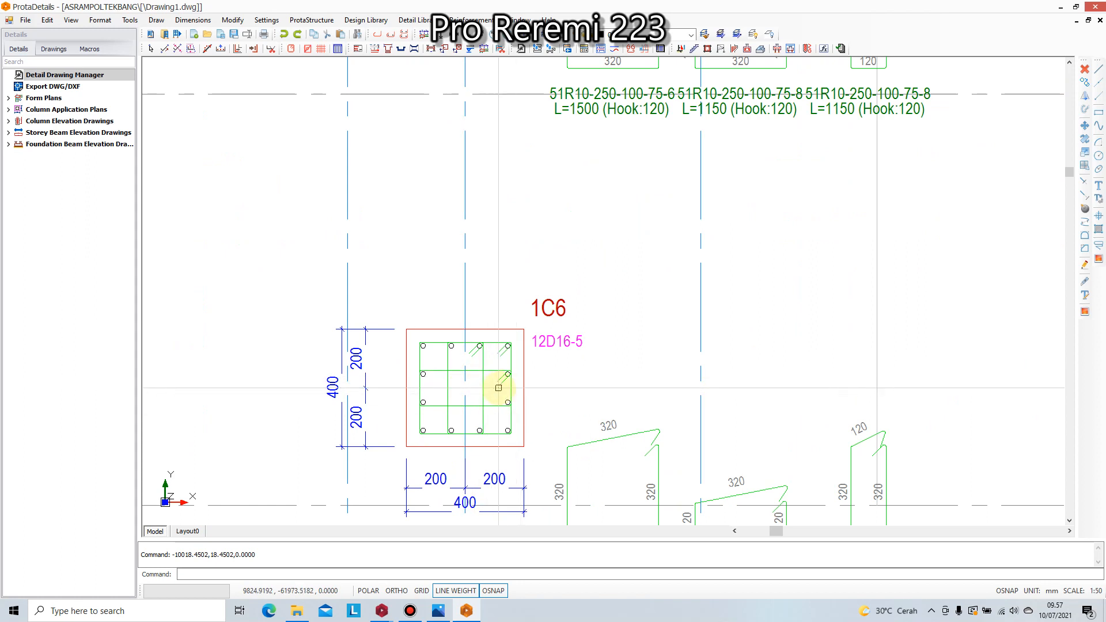
scroll(498, 388, "down", 5)
scroll(822, 389, "up", 5)
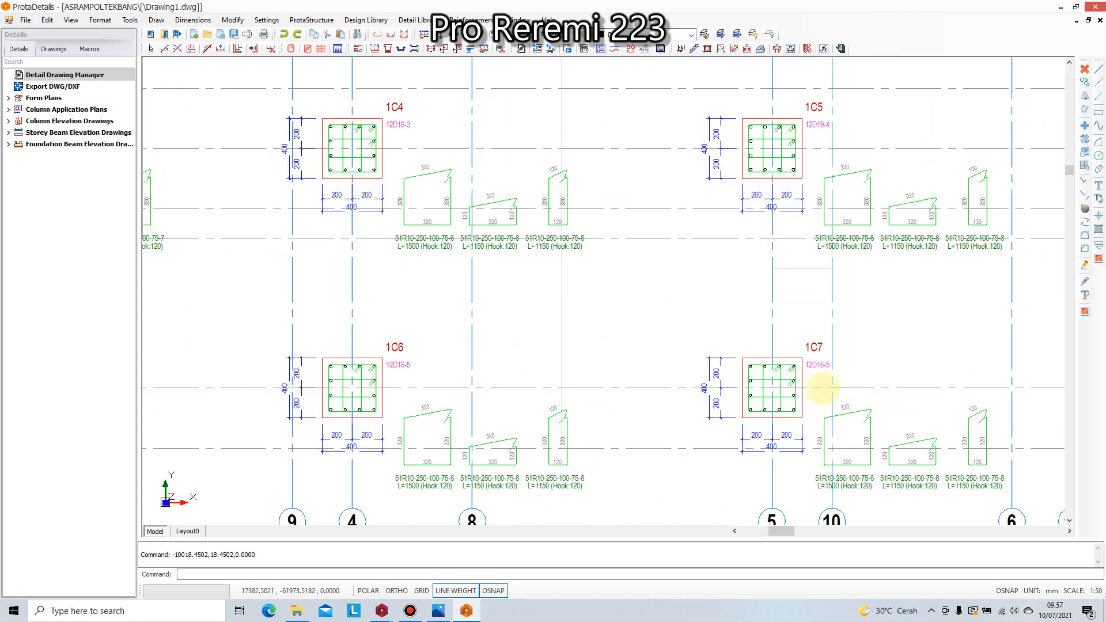
- Review the storey 1 column sections on axis B again, from column 1C5 back through 1C4 and 1C3 to 1C2
scroll(822, 388, "down", 5)
scroll(797, 252, "up", 6)
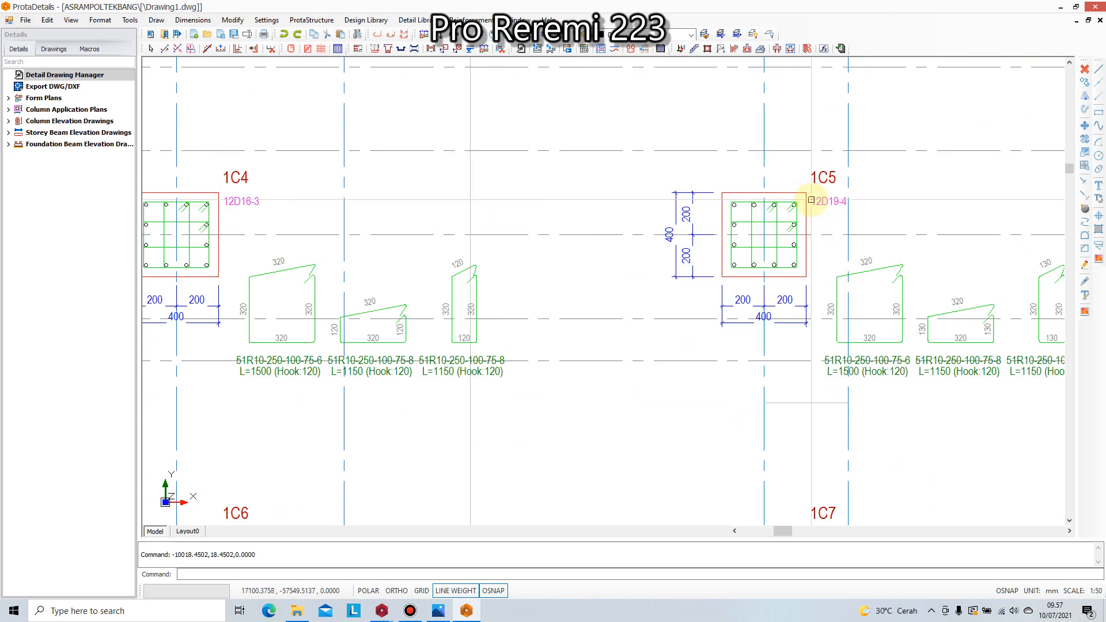
middle_click_drag(672, 284, 881, 292)
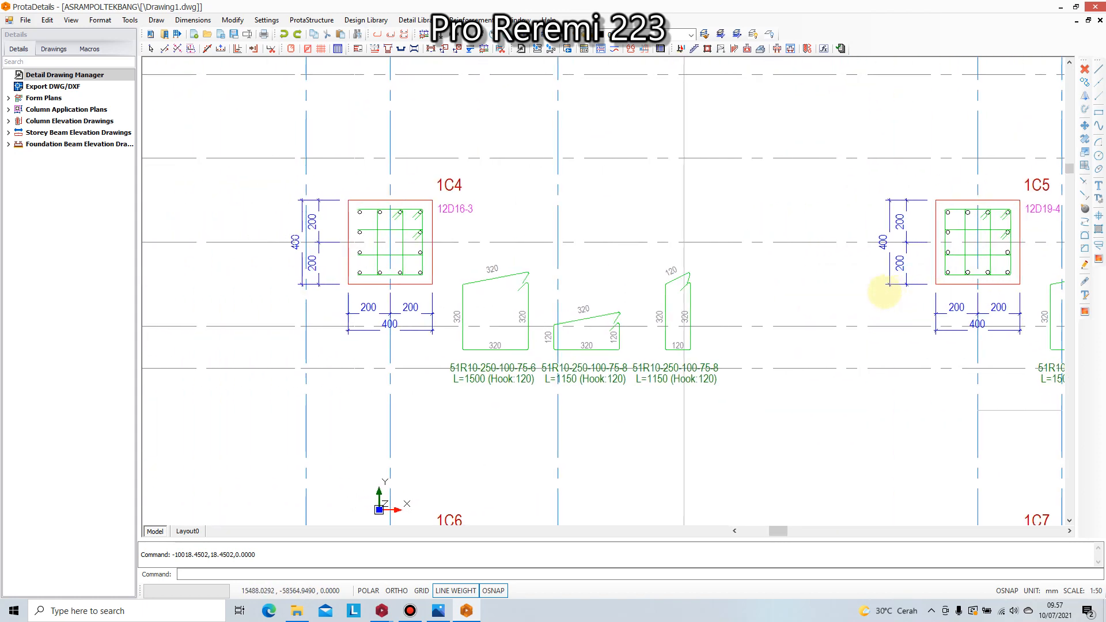
middle_click_drag(481, 289, 569, 292)
scroll(580, 296, "down", 5)
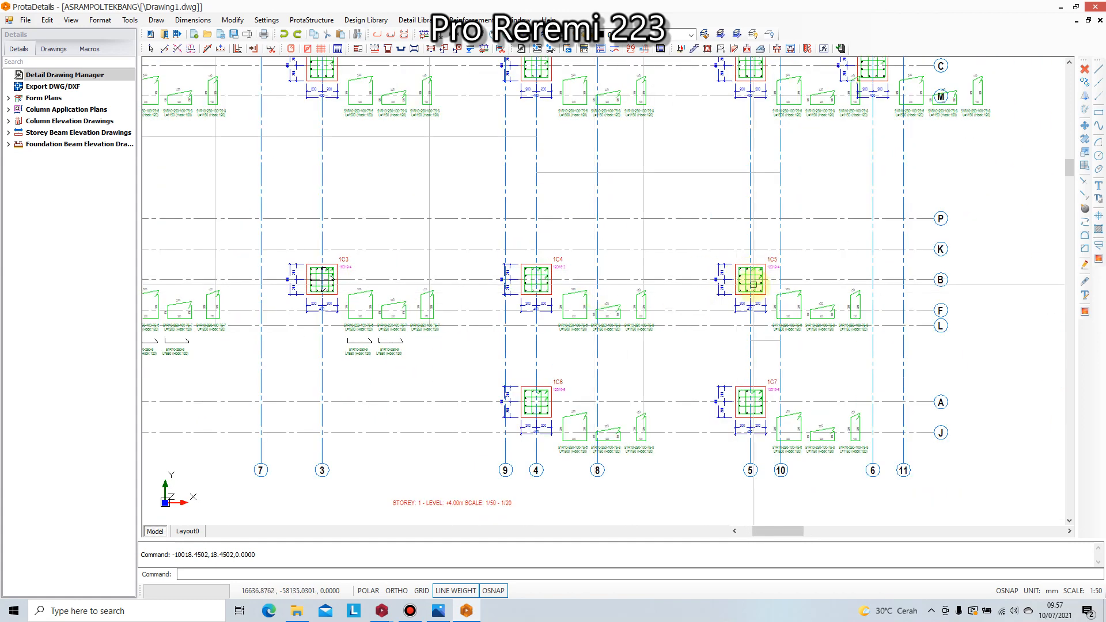
middle_click_drag(528, 275, 746, 296)
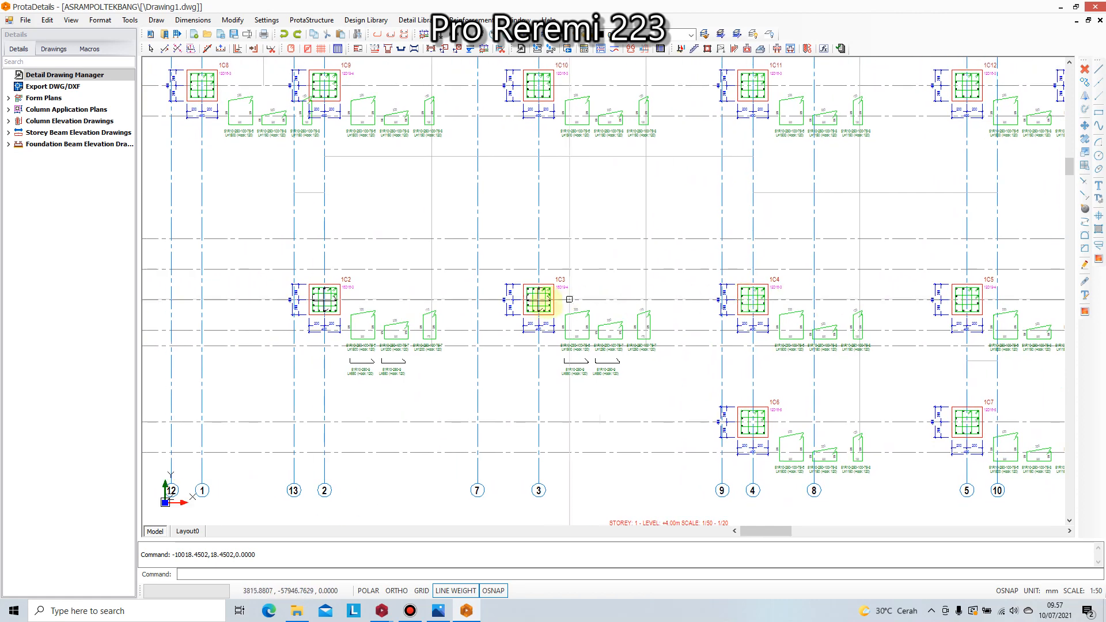
scroll(531, 303, "up", 3)
middle_click_drag(525, 305, 687, 292)
scroll(356, 296, "down", 4)
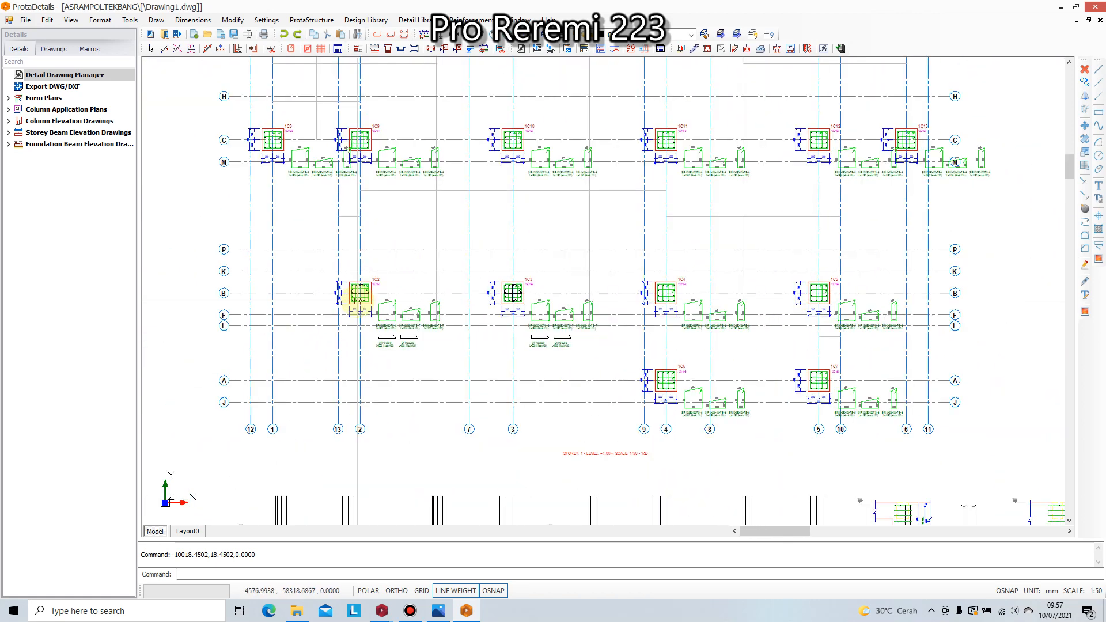
- Examine the bars, links and dimensions of columns 1C8 through 1C12 on axis C of the storey 1 column application plan
scroll(381, 195, "up", 5)
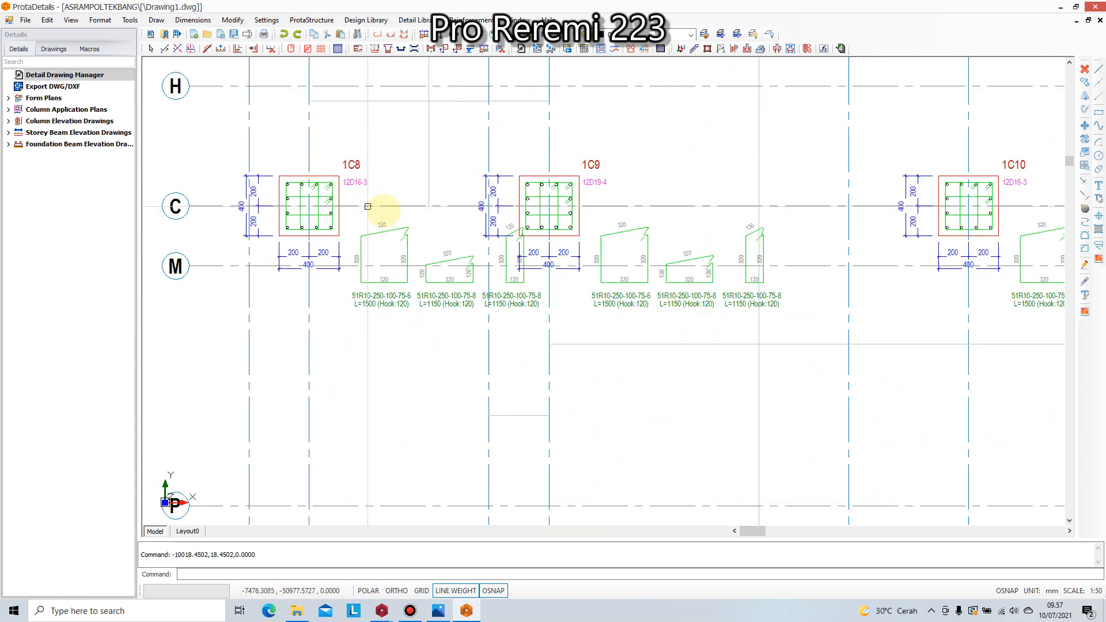
scroll(546, 220, "down", 3)
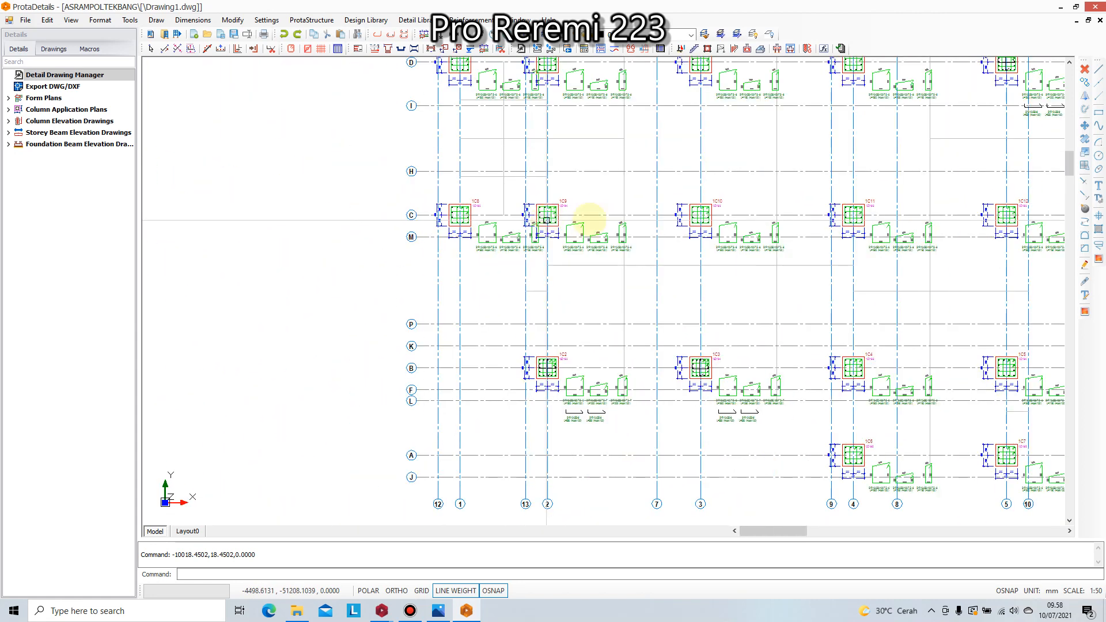
scroll(703, 217, "up", 3)
middle_click_drag(765, 224, 553, 234)
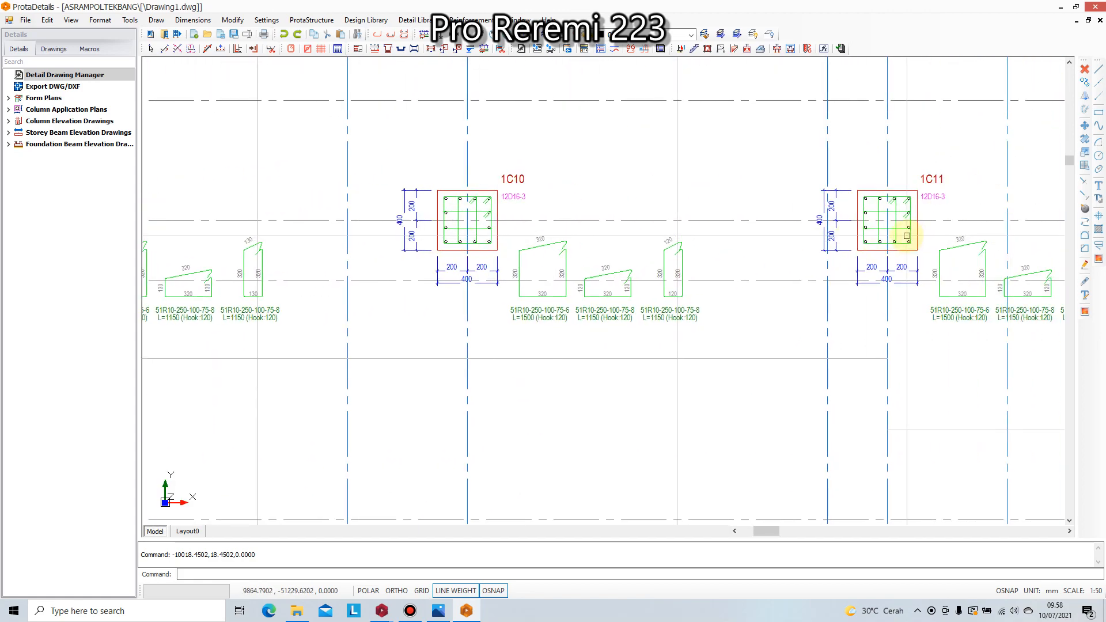
scroll(907, 236, "down", 5)
scroll(945, 240, "up", 3)
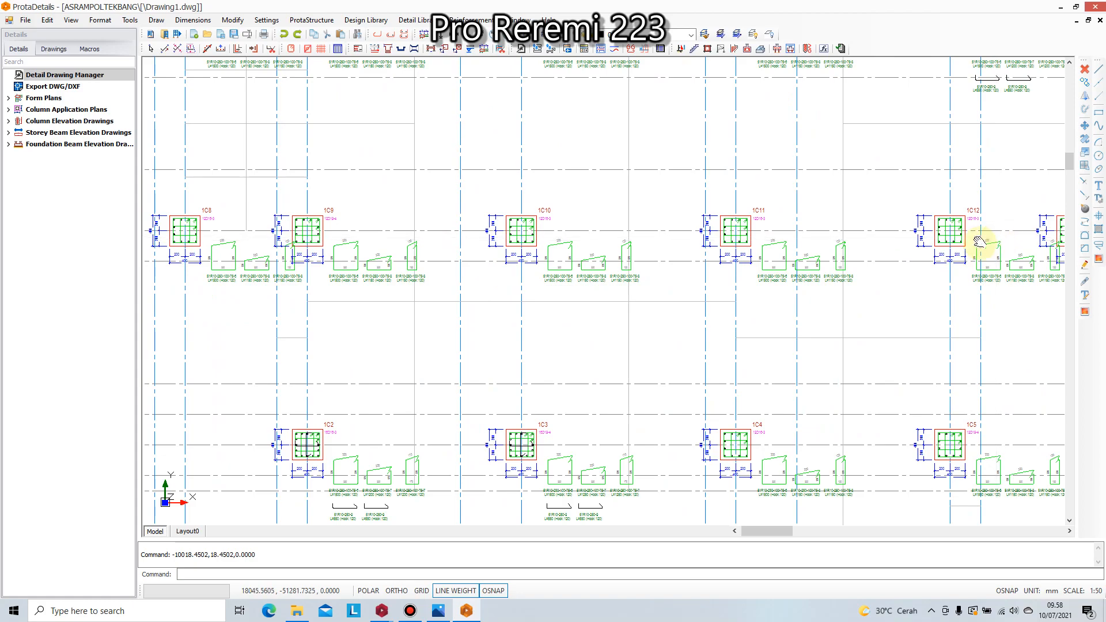
scroll(777, 246, "up", 2)
scroll(765, 303, "down", 5)
- Review the storey 1 column sections along axes D and E, including column 1C18 and its additional crossties
scroll(729, 173, "up", 3)
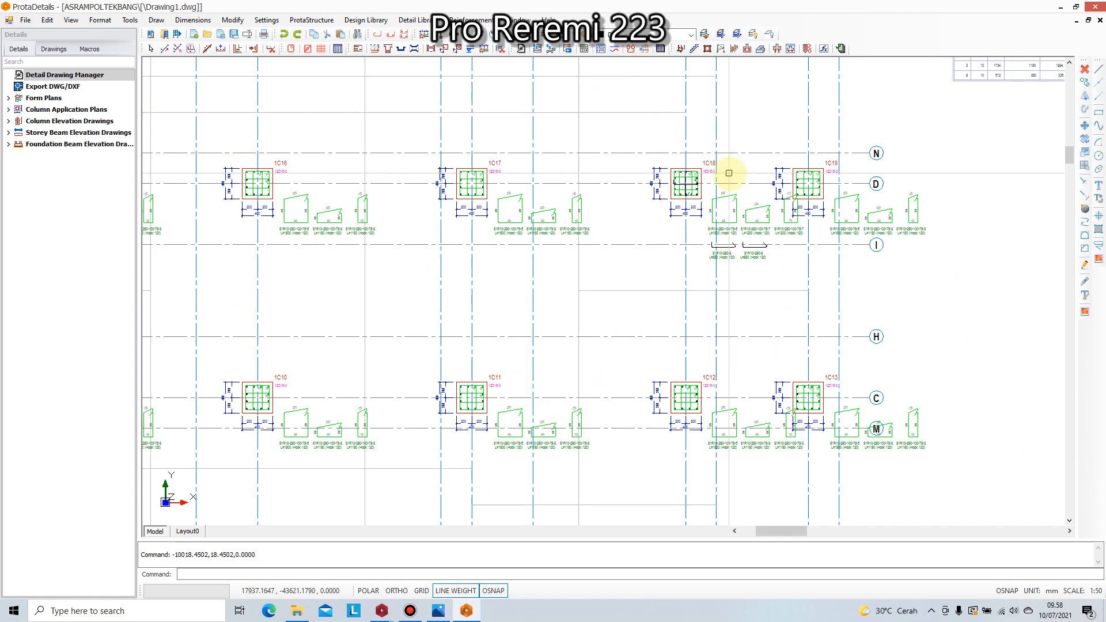
scroll(729, 172, "up", 2)
scroll(790, 230, "down", 5)
scroll(775, 267, "up", 3)
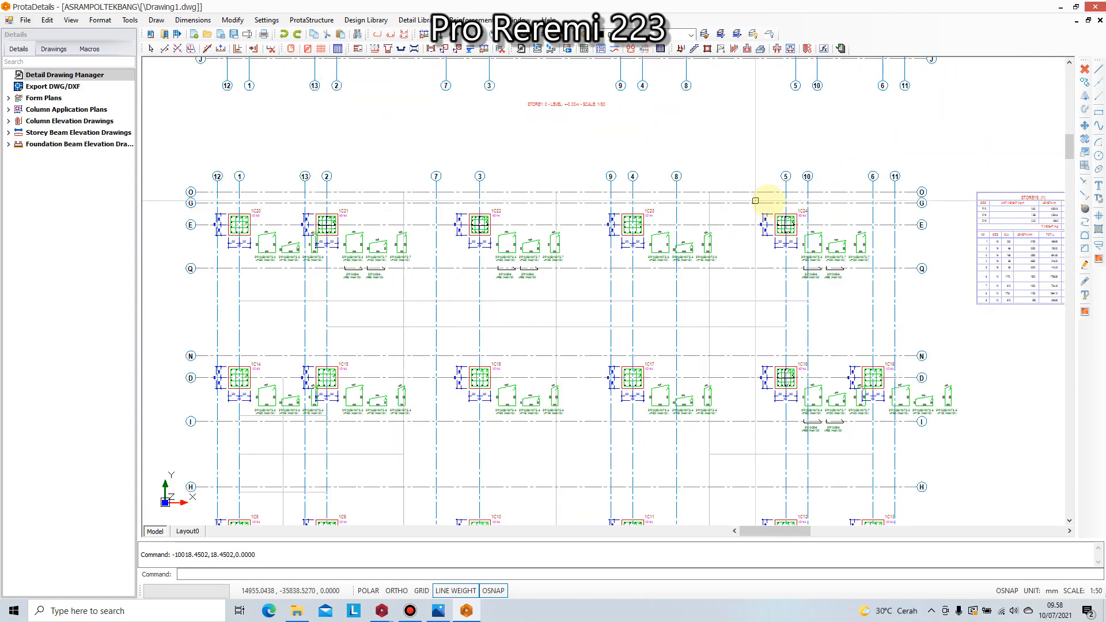
scroll(755, 201, "up", 3)
scroll(720, 230, "down", 5)
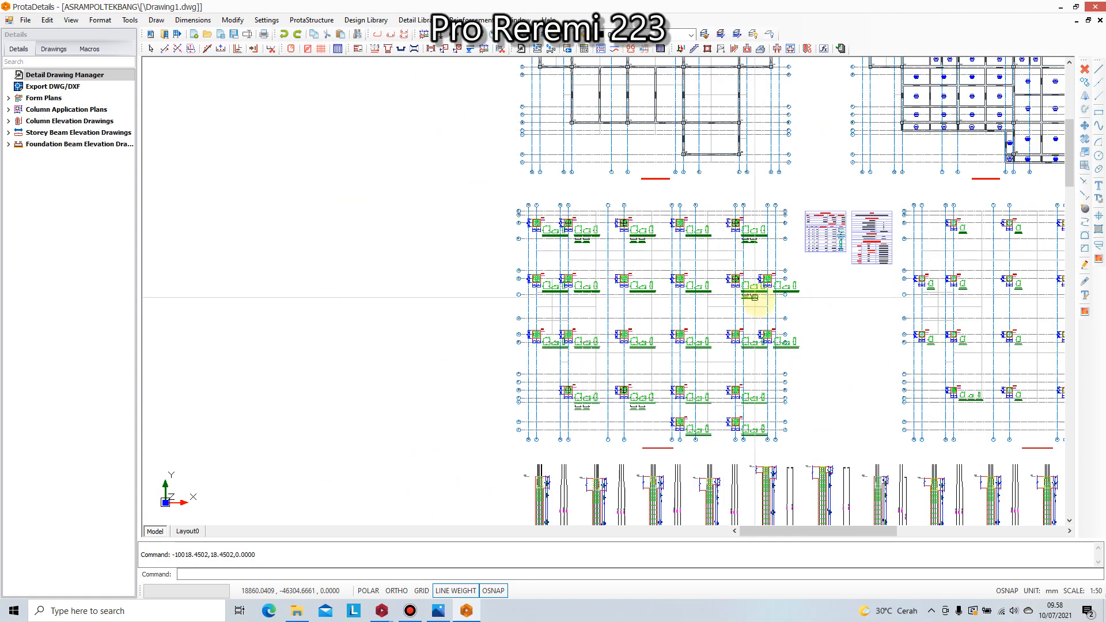
- Check columns 1C12 and 1C13 on axis C, and compare the bars of columns 1C4 and 1C5 on axis B
scroll(674, 230, "up", 3)
scroll(769, 271, "up", 3)
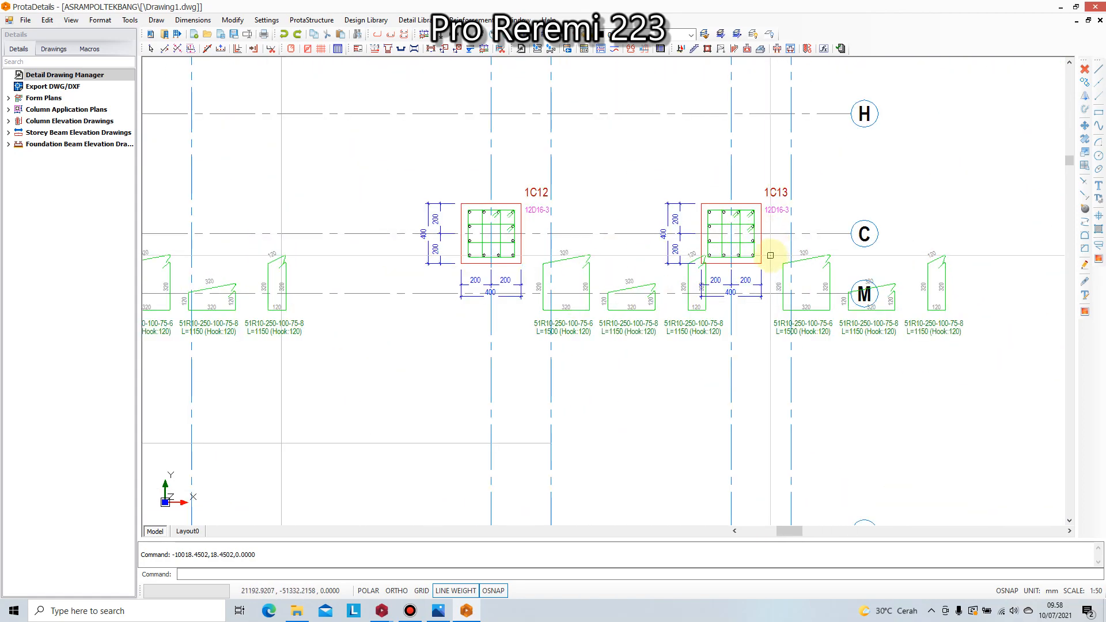
scroll(754, 255, "down", 4)
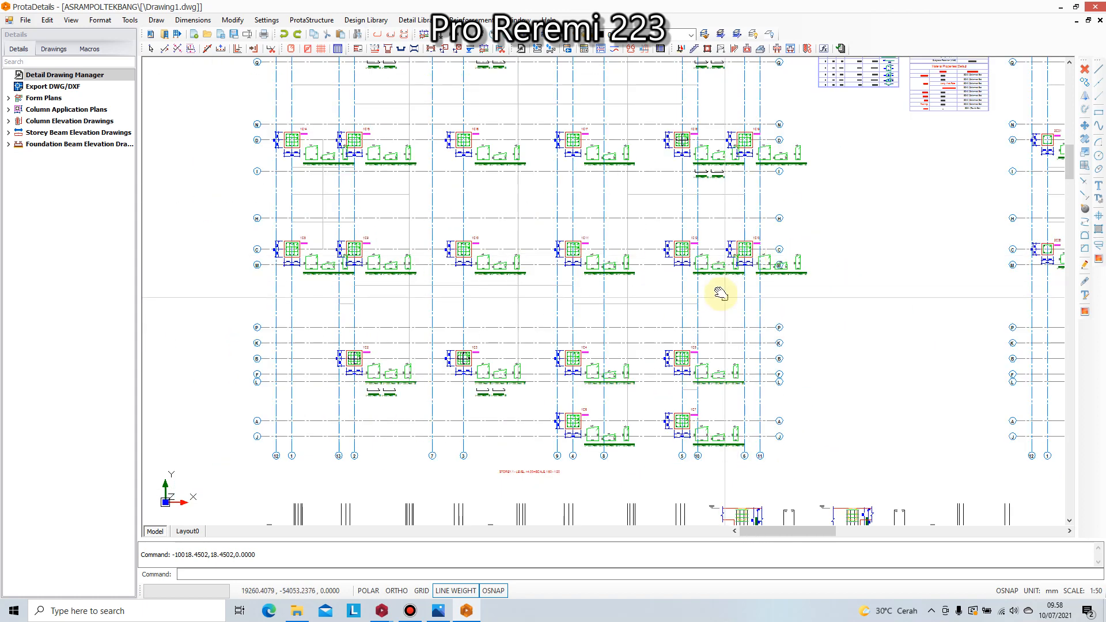
scroll(681, 277, "up", 2)
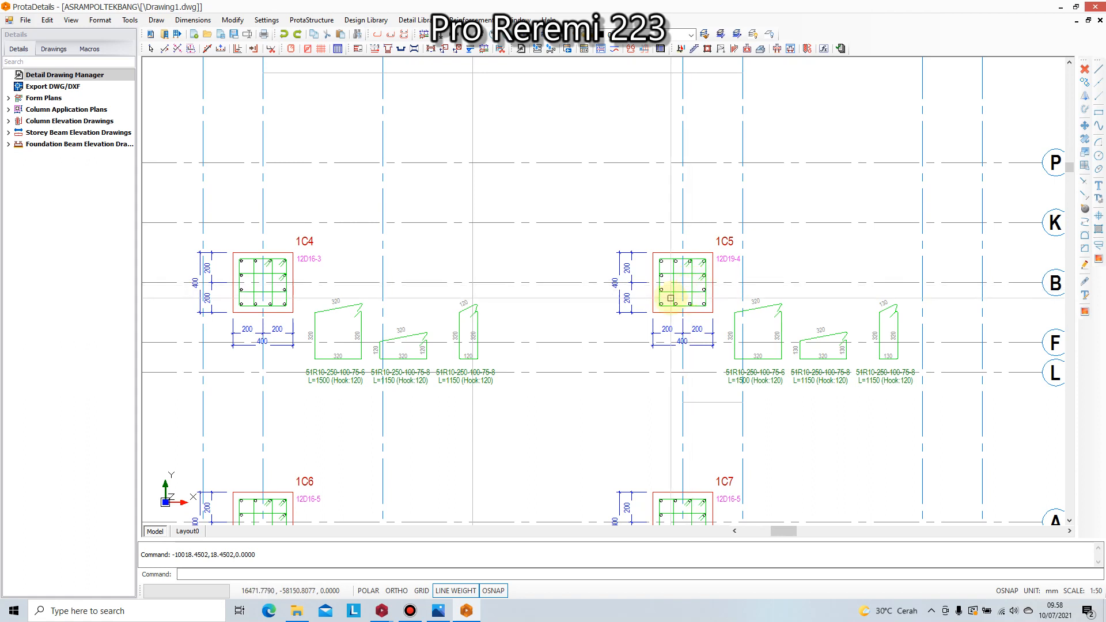
middle_click_drag(557, 323, 626, 328)
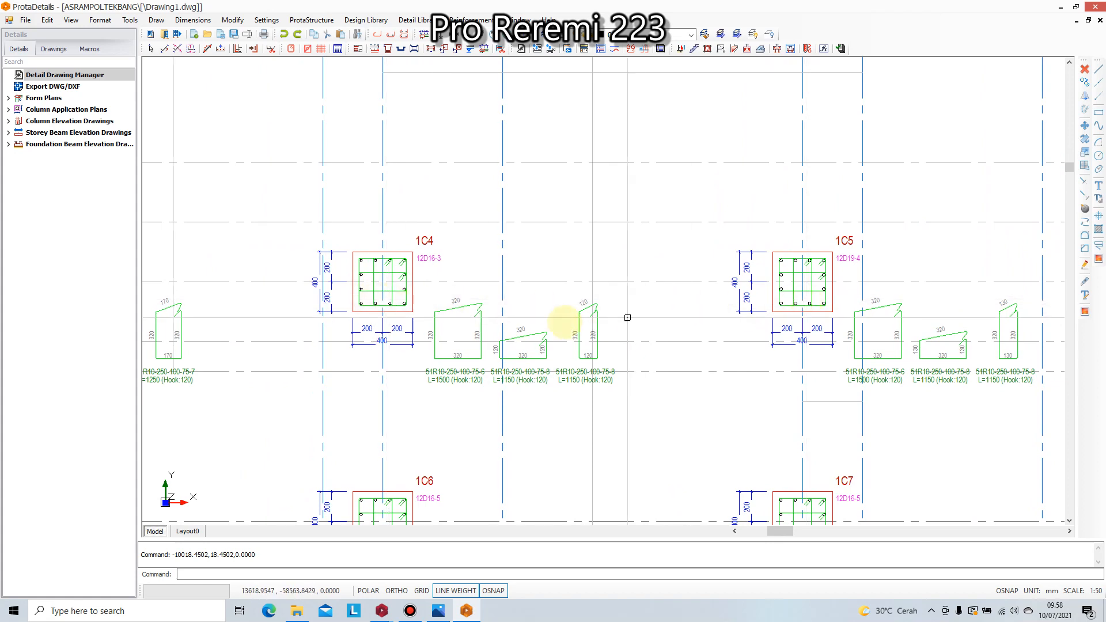
scroll(461, 313, "down", 5)
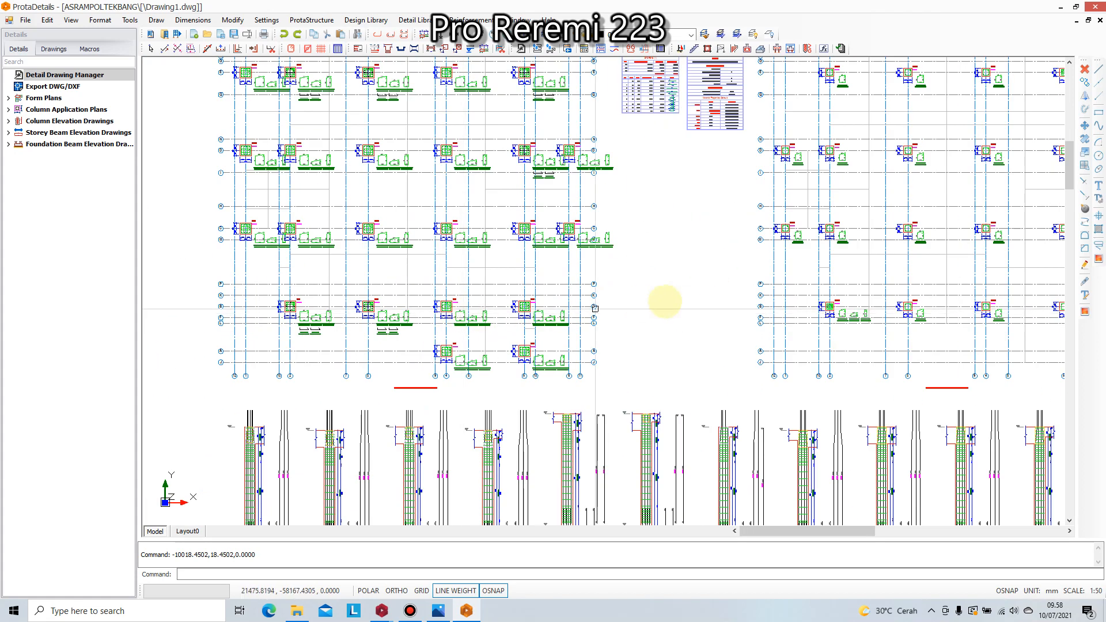
- Read the storey 1 column rebar schedule, covering bar sizes, lengths, weights and bending shapes
scroll(666, 372, "up", 2)
scroll(628, 209, "up", 5)
middle_click_drag(628, 209, 650, 340)
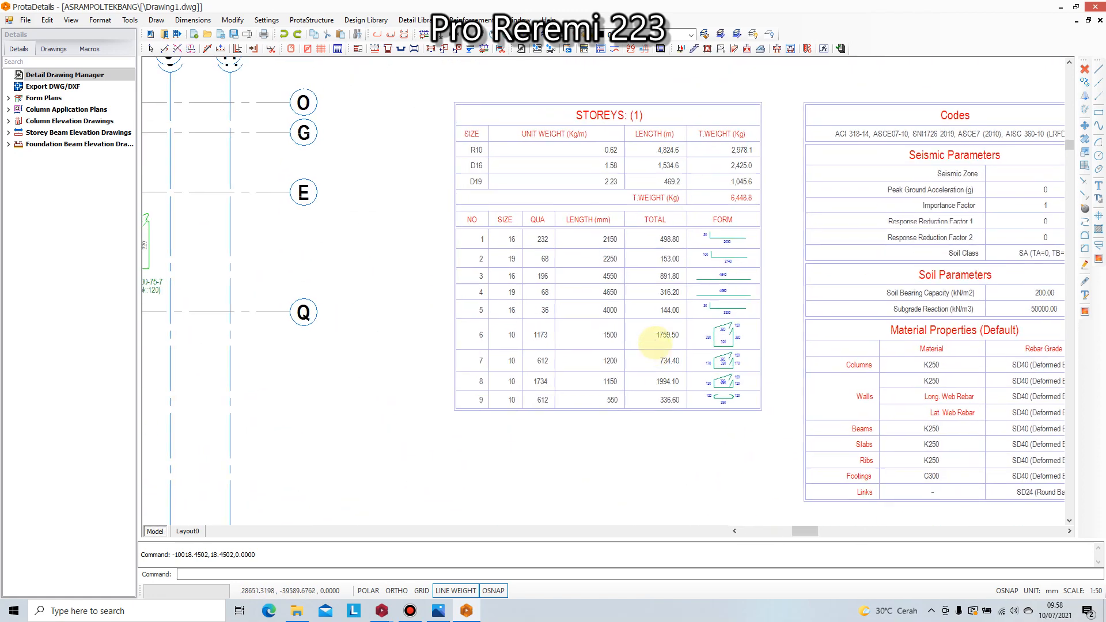
scroll(501, 211, "up", 2)
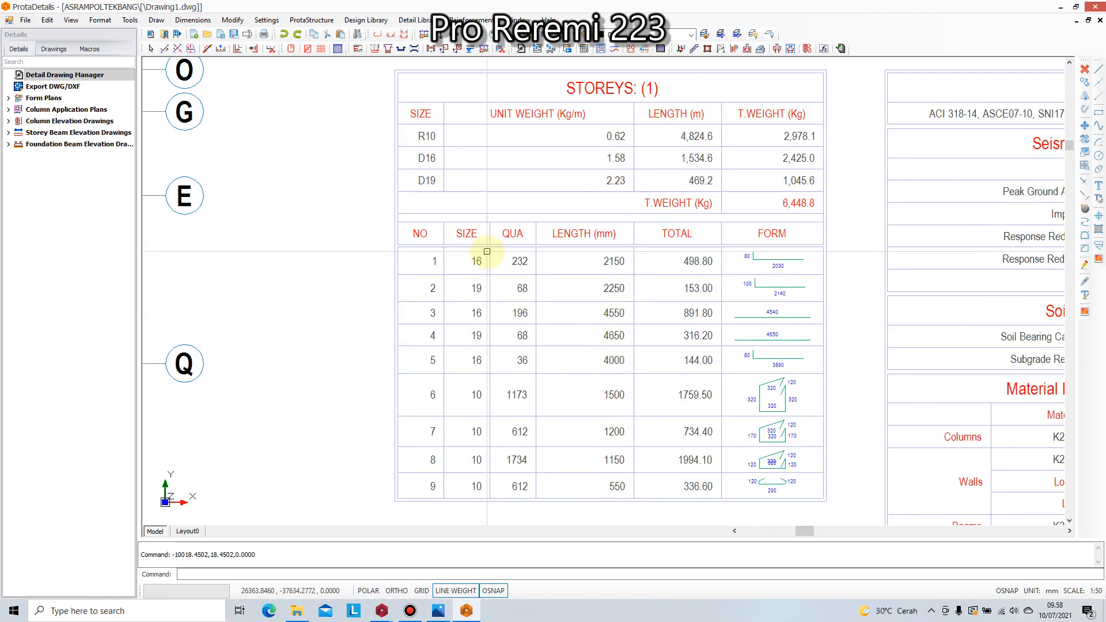
scroll(486, 251, "down", 6)
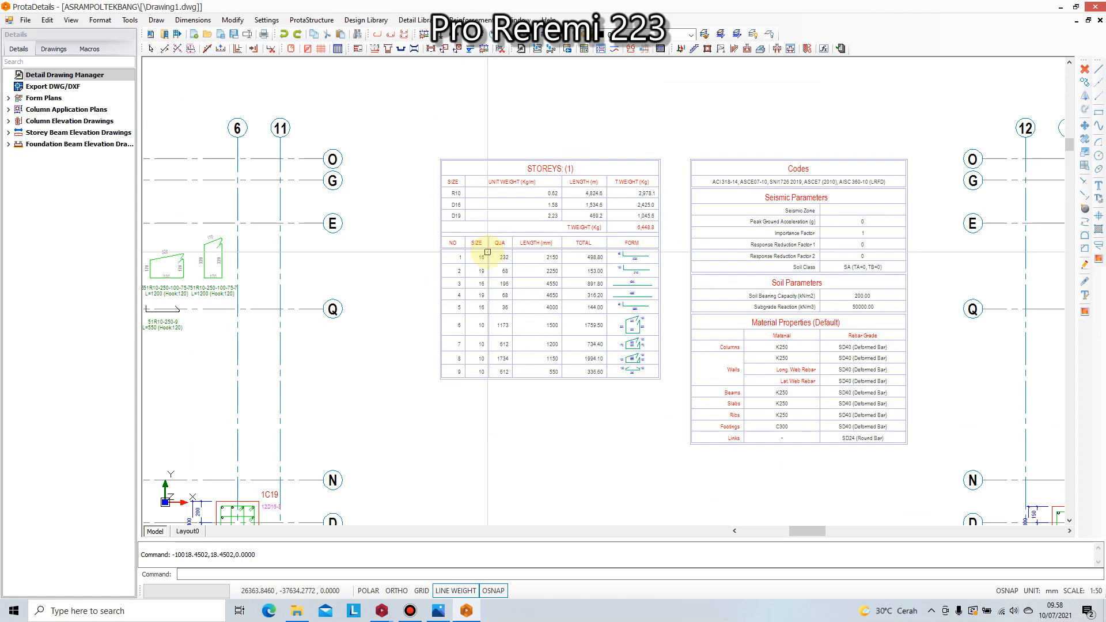
- Read the rebar schedule beside the storey 2 column application plan
middle_click_drag(861, 261, 565, 237)
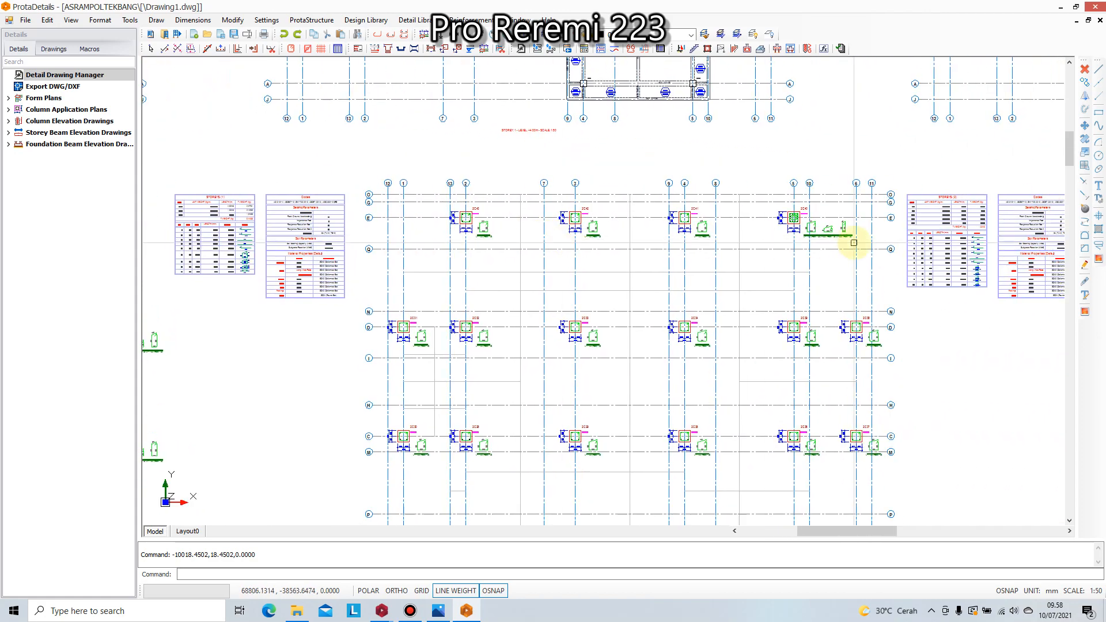
middle_click_drag(911, 232, 778, 232)
scroll(827, 248, "up", 3)
scroll(892, 269, "up", 3)
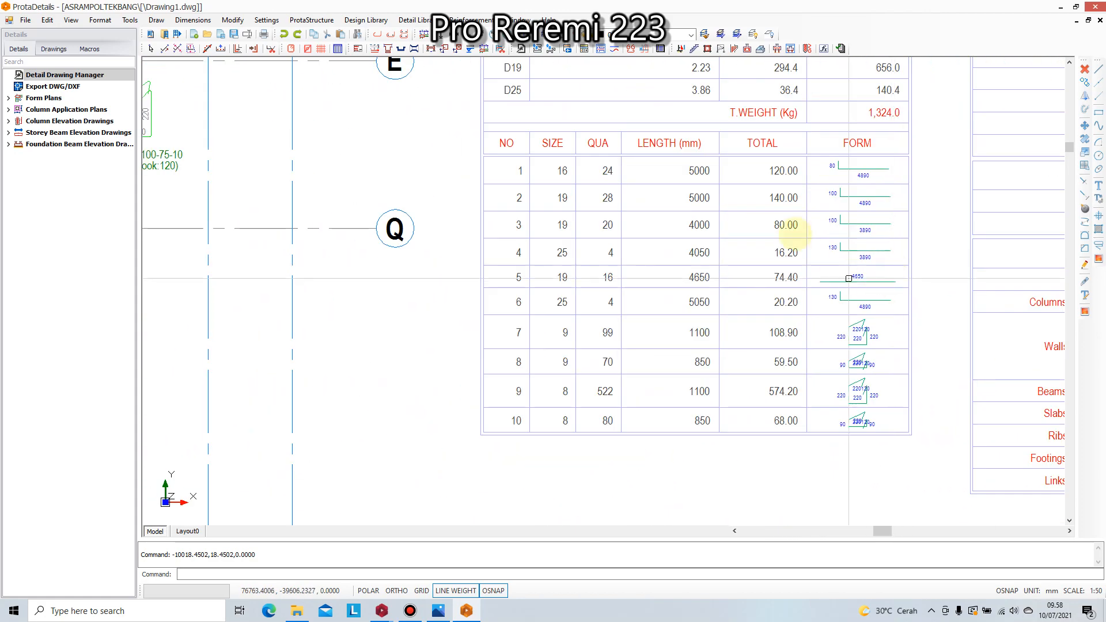
scroll(848, 278, "down", 5)
- Examine the sections and links of columns 2C40 and 2C43 on axis E of the storey 2 column plan
scroll(741, 213, "up", 3)
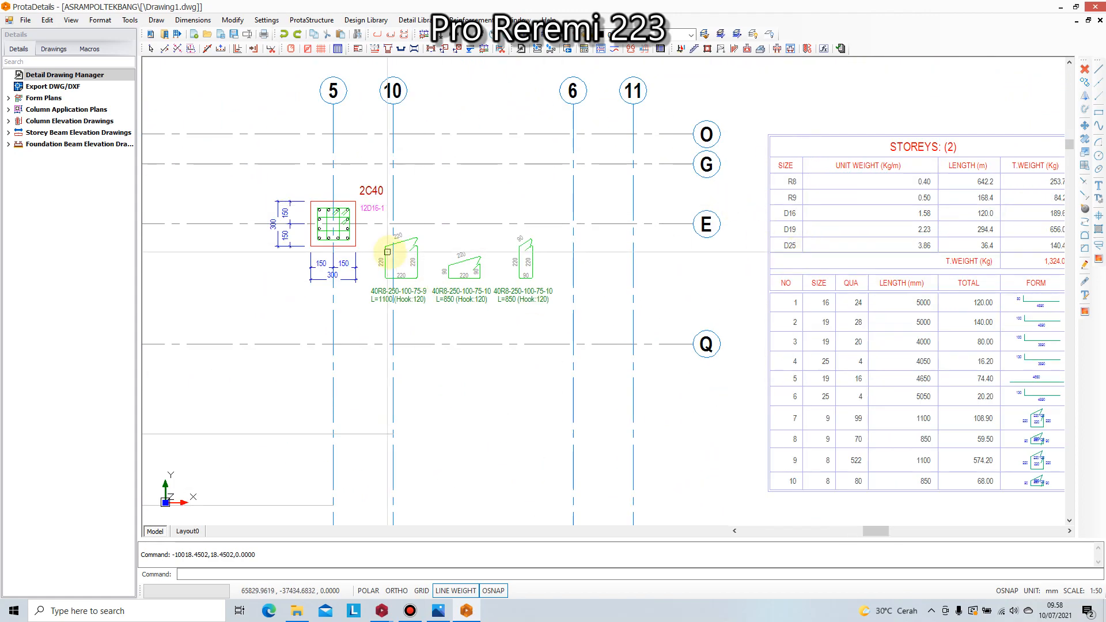
scroll(537, 237, "down", 3)
middle_click_drag(343, 276, 528, 262)
scroll(516, 225, "up", 2)
middle_click_drag(769, 275, 1103, 263)
middle_click_drag(534, 277, 726, 264)
middle_click_drag(489, 282, 512, 274)
scroll(430, 164, "up", 3)
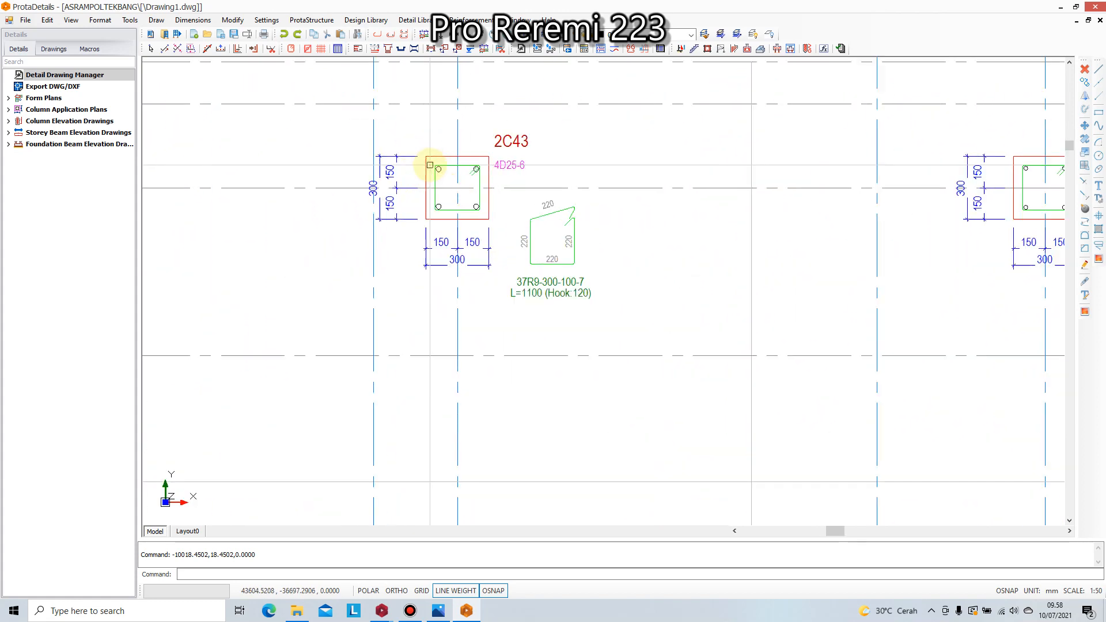
scroll(429, 165, "up", 1)
scroll(508, 265, "down", 4)
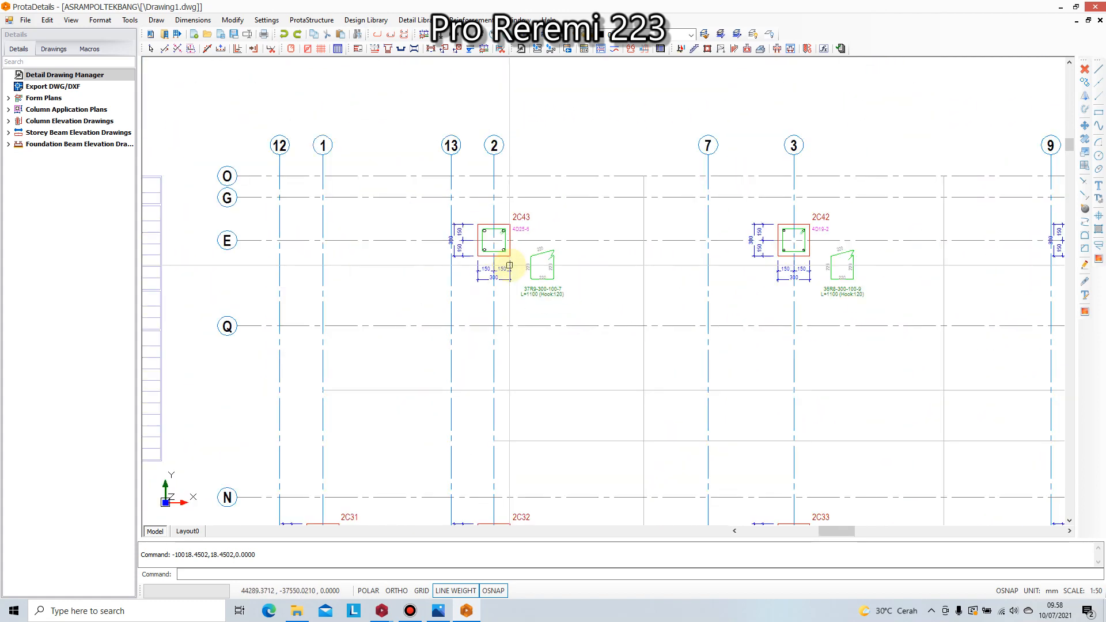
- Compare the bars and links of columns 2C43, 2C42 and 2C41 along axis E of storey 2
scroll(709, 248, "up", 2)
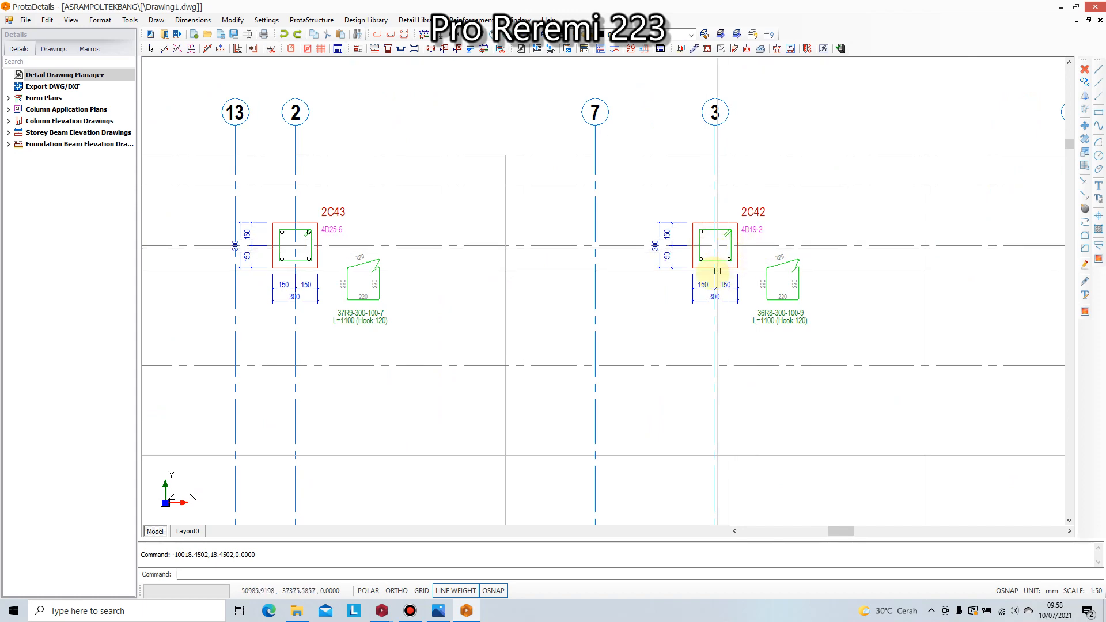
scroll(717, 270, "down", 1)
scroll(921, 251, "down", 1)
scroll(930, 255, "up", 2)
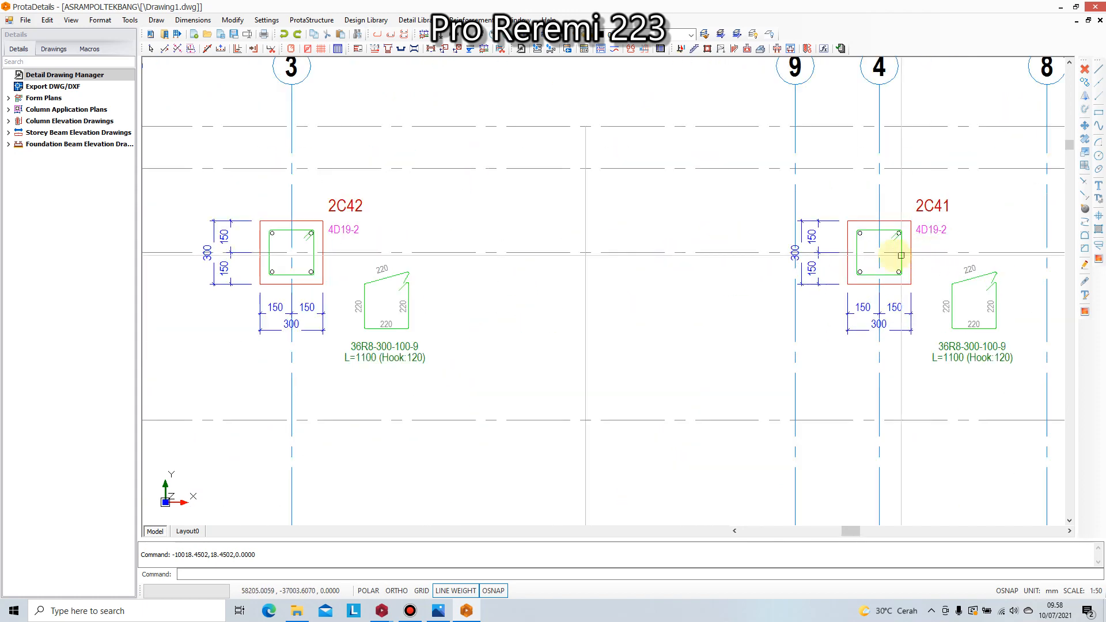
scroll(901, 255, "down", 4)
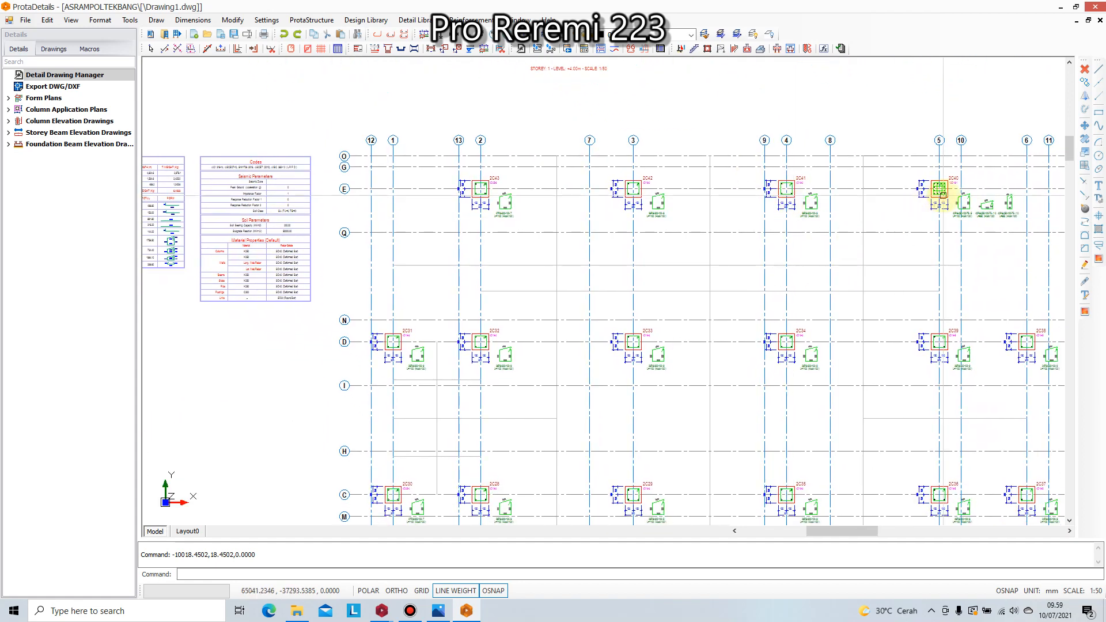
- Compare the bar arrangement and links of column 2C40 with those of neighbouring column 2C41
scroll(942, 195, "up", 4)
middle_click_drag(963, 187, 845, 205)
scroll(844, 205, "down", 4)
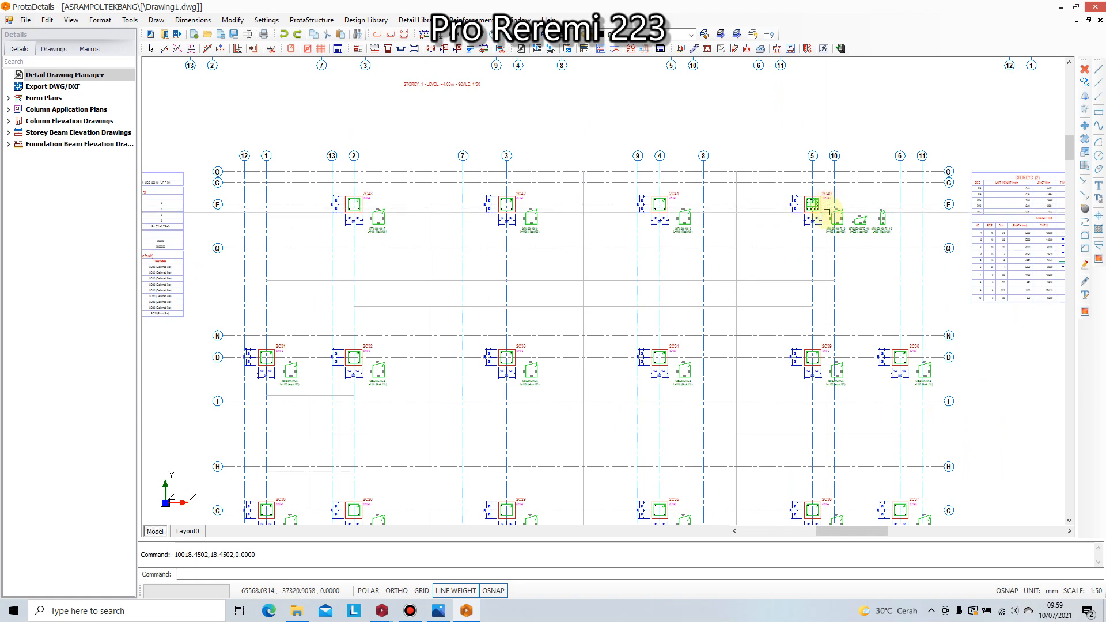
scroll(827, 212, "up", 4)
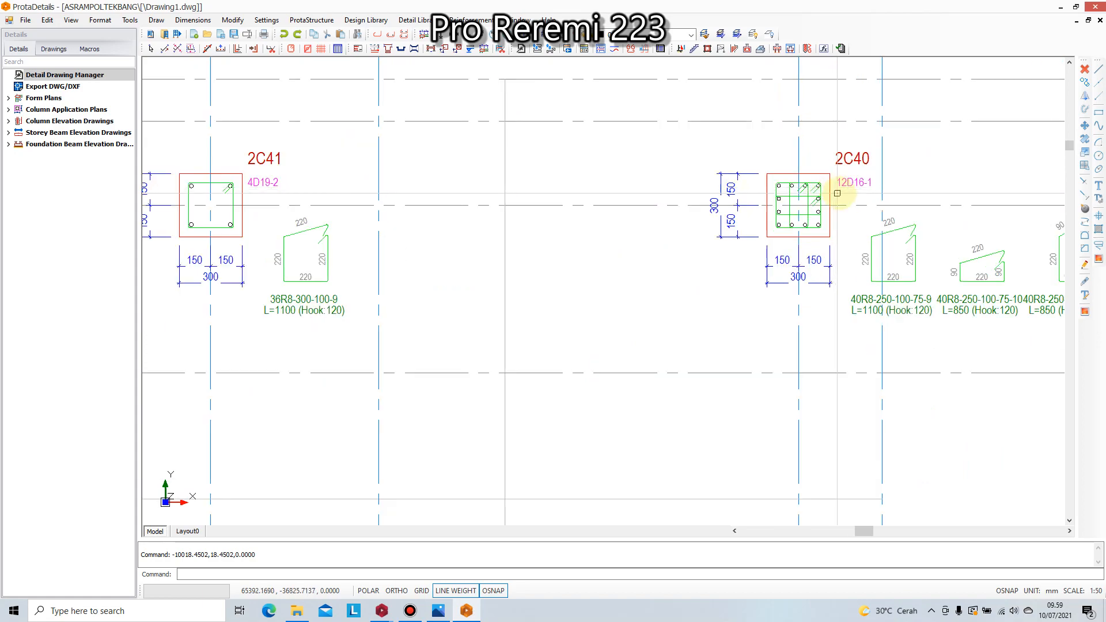
scroll(829, 190, "down", 5)
- Review the storey 2 column sections on axis D, including 2C33, 2C34, 2C39 and 2C38
scroll(811, 365, "up", 3)
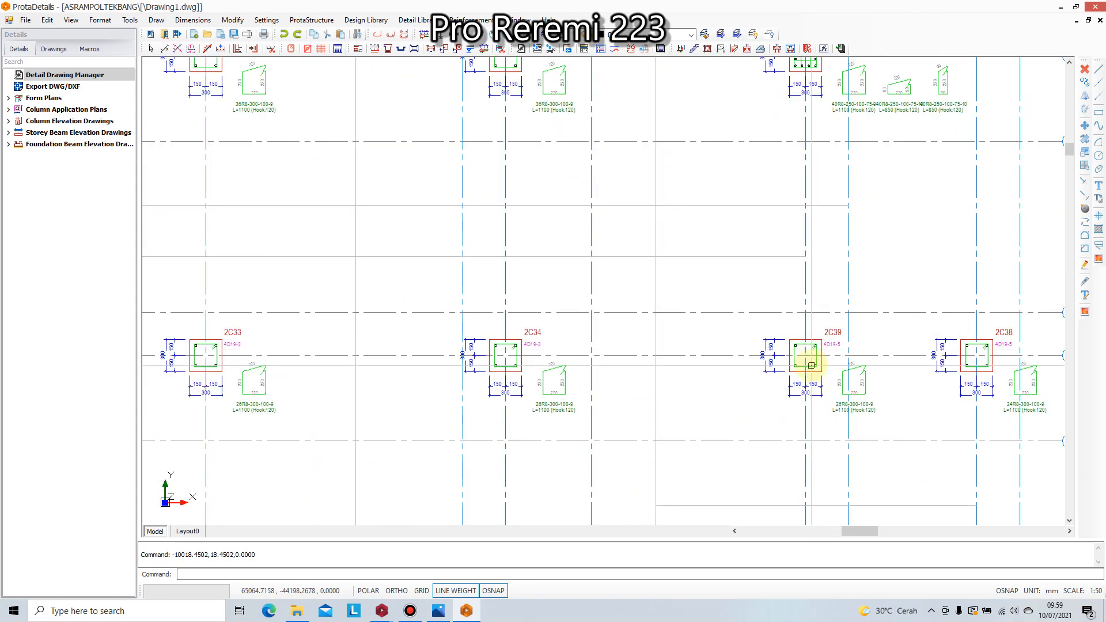
scroll(811, 365, "up", 1)
scroll(795, 364, "down", 3)
scroll(785, 340, "down", 2)
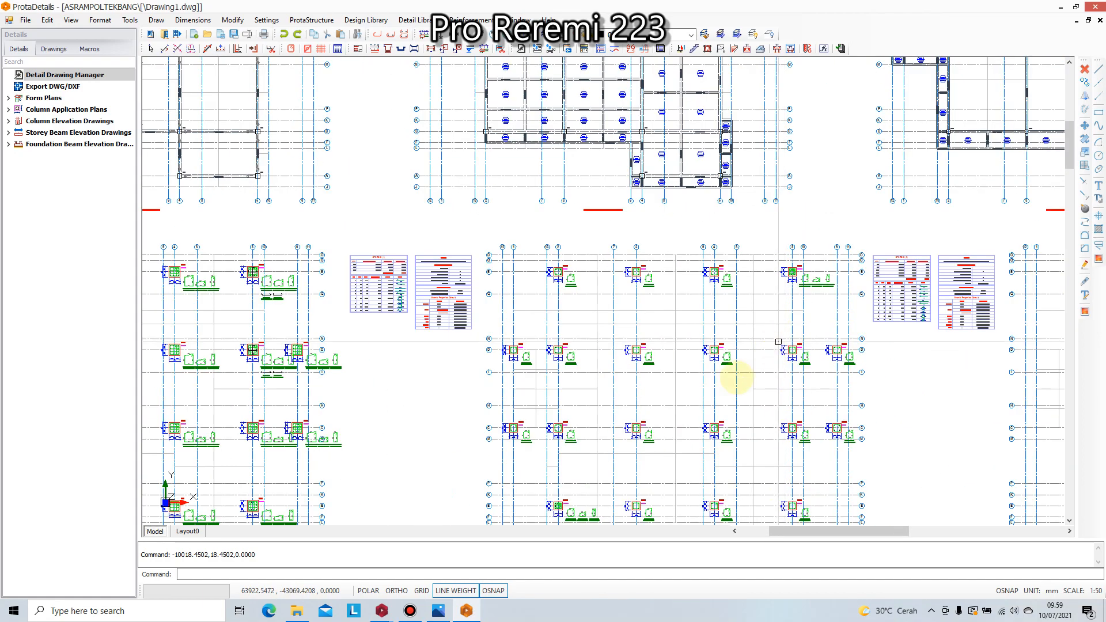
- Check the storey 2 column plan's level and scale title, and examine columns 2C26 and 2C27 on axis B
middle_click_drag(729, 375, 740, 176)
scroll(609, 385, "up", 2)
scroll(803, 415, "up", 2)
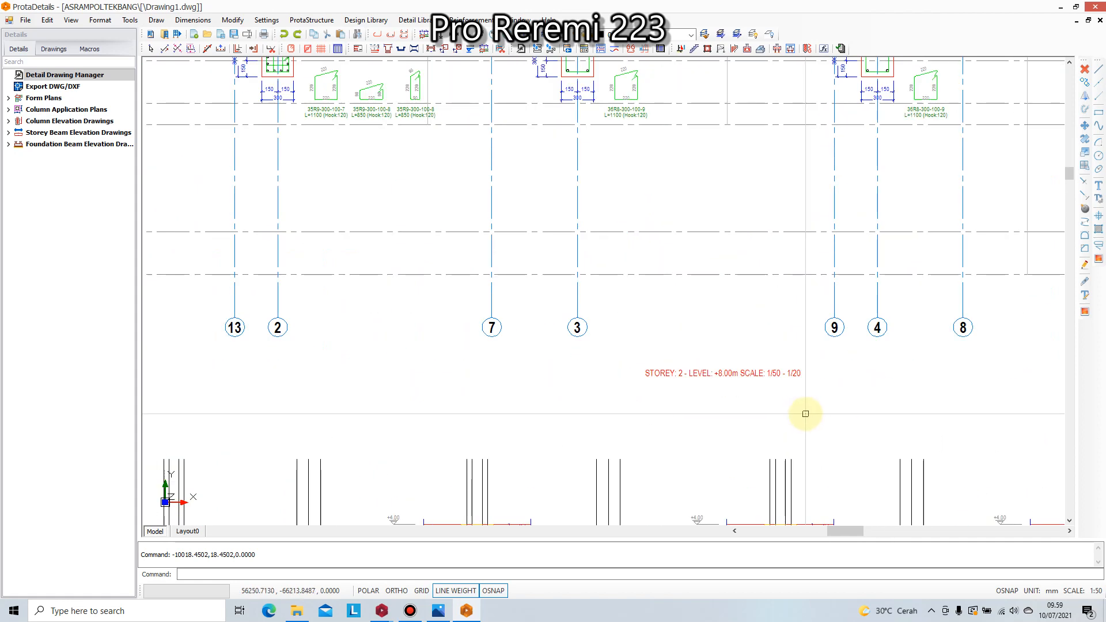
scroll(801, 403, "down", 3)
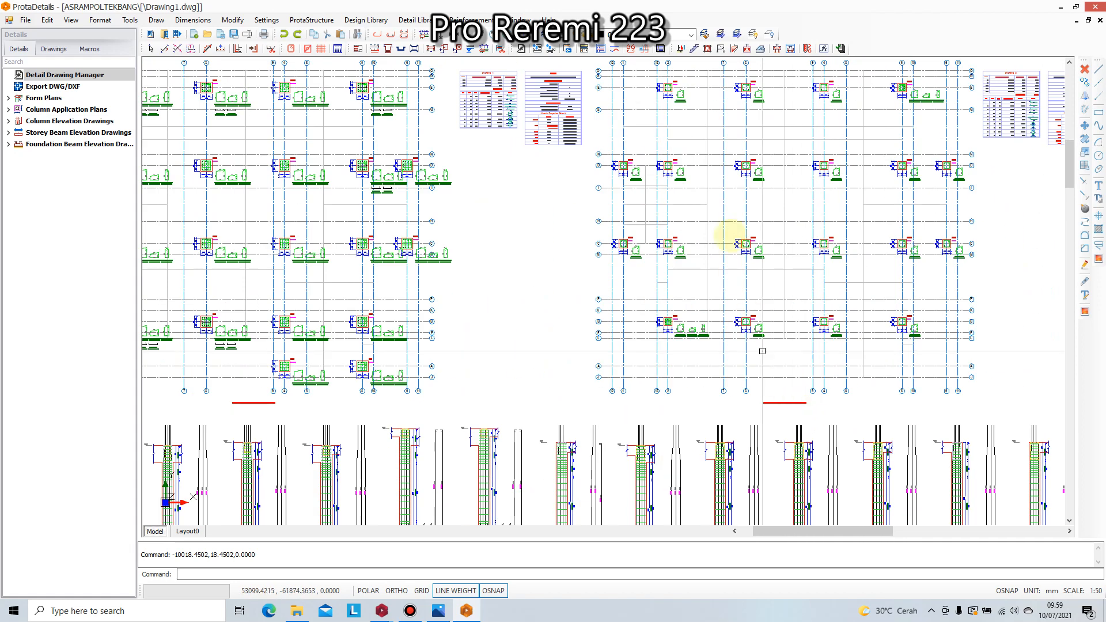
scroll(852, 357, "up", 2)
scroll(781, 355, "up", 1)
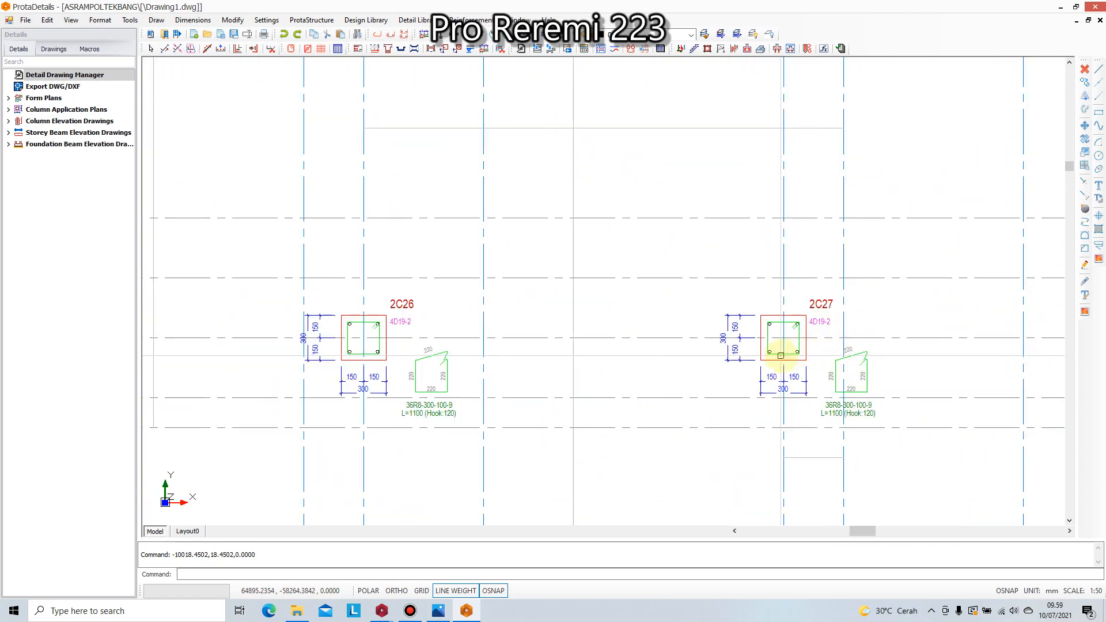
scroll(751, 365, "down", 2)
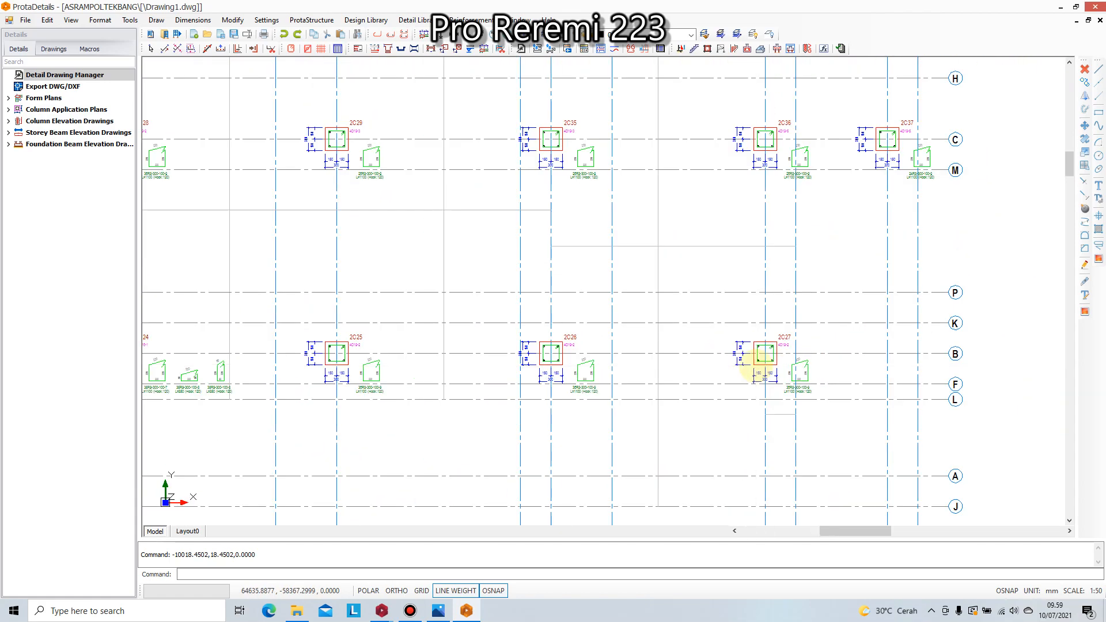
scroll(752, 369, "down", 3)
- Inspect the section, bar label and link shapes of column 2C40 again at close range
scroll(758, 181, "up", 6)
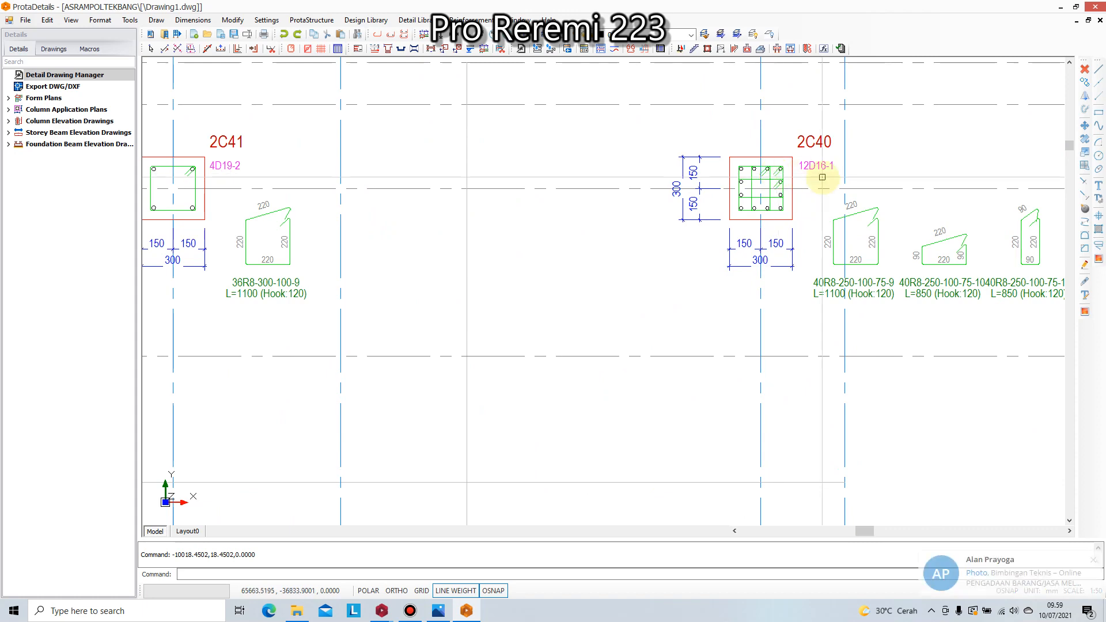
scroll(822, 177, "up", 2)
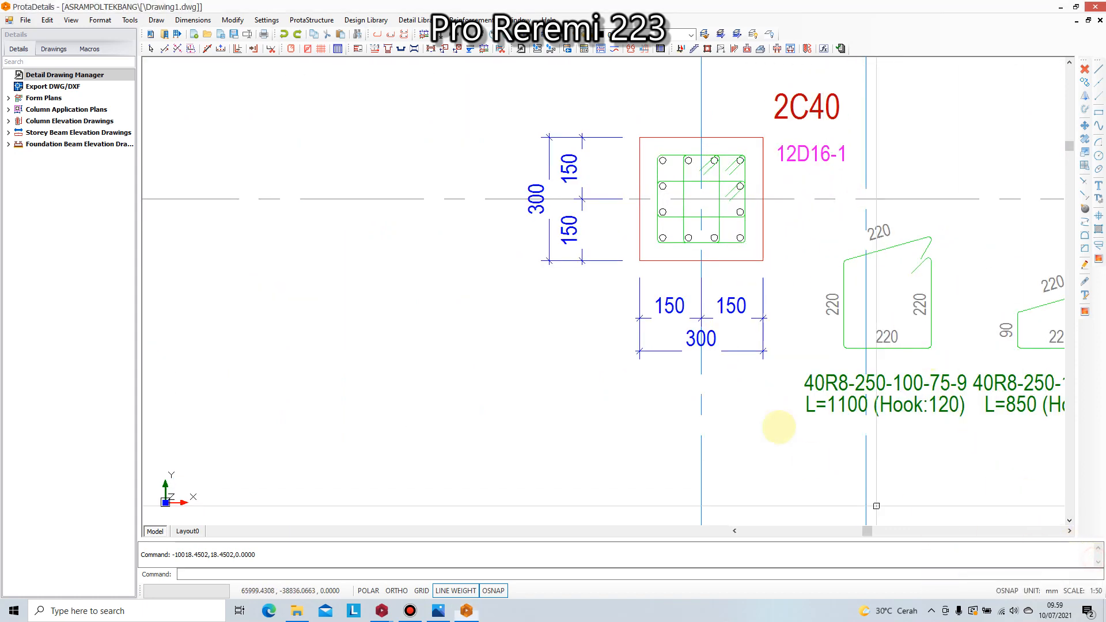
scroll(730, 358, "down", 4)
- Examine the sections and links of columns 3C46 and 3C45 on axis D of the storey 3 column plan
scroll(731, 357, "down", 3)
middle_click_drag(908, 377, 737, 309)
scroll(737, 308, "down", 4)
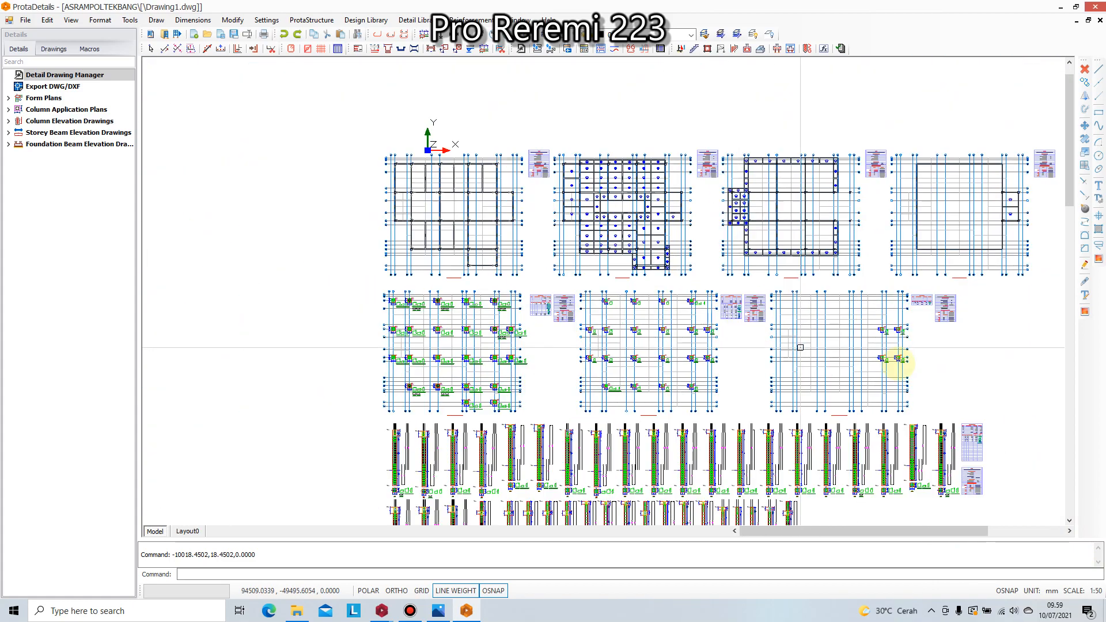
scroll(898, 358, "up", 4)
scroll(887, 273, "up", 4)
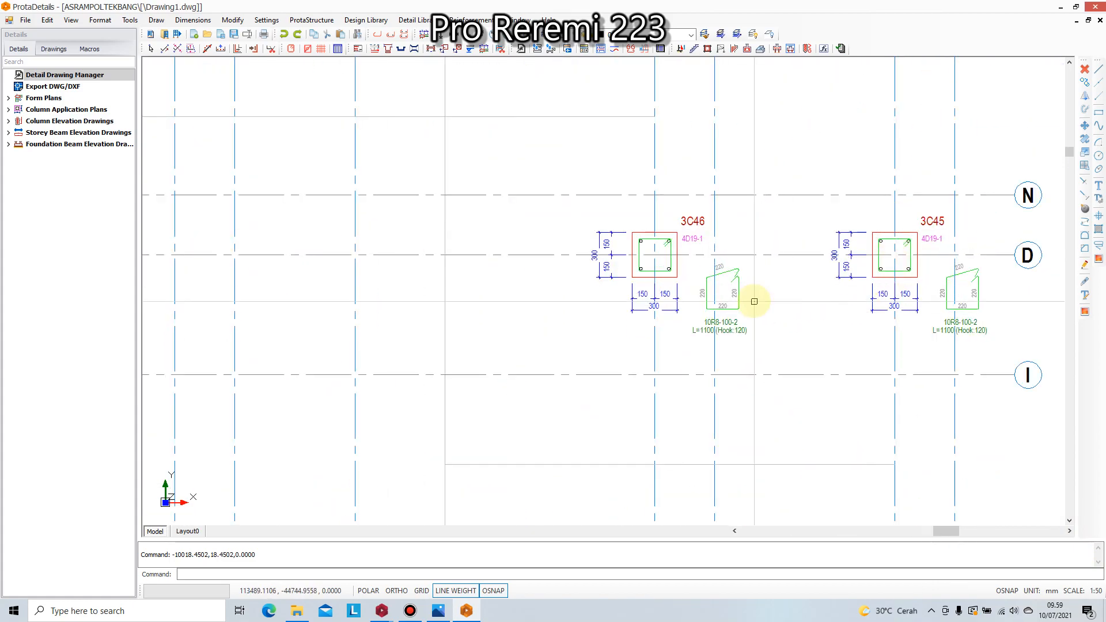
- Check storey 3 columns 3C44 and 3C43 on axis C, and inspect the bars and links in the column elevation drawings
scroll(754, 301, "down", 4)
scroll(746, 375, "up", 3)
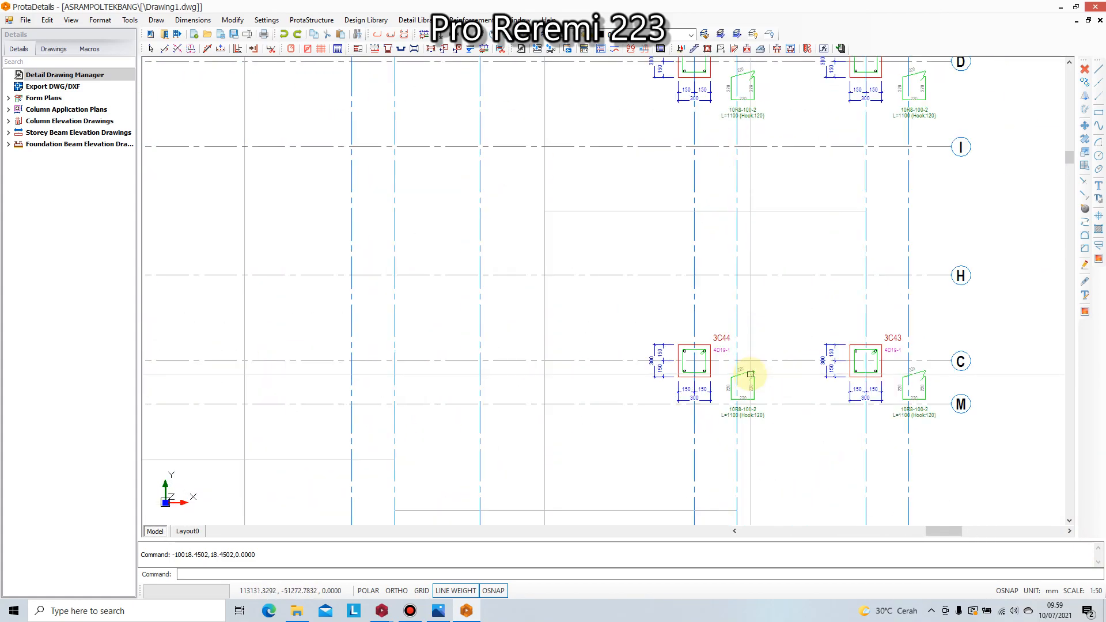
scroll(763, 339, "down", 7)
mouse_move(765, 449)
middle_mouse_down()
mouse_move(746, 345)
mouse_move(894, 315)
middle_mouse_up()
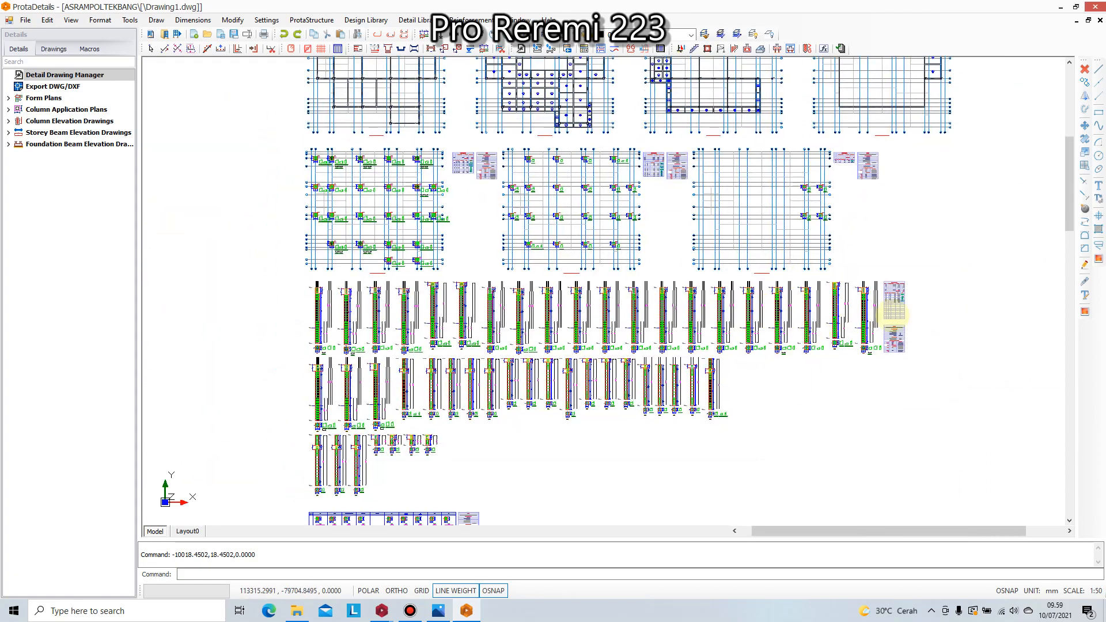
scroll(894, 314, "up", 8)
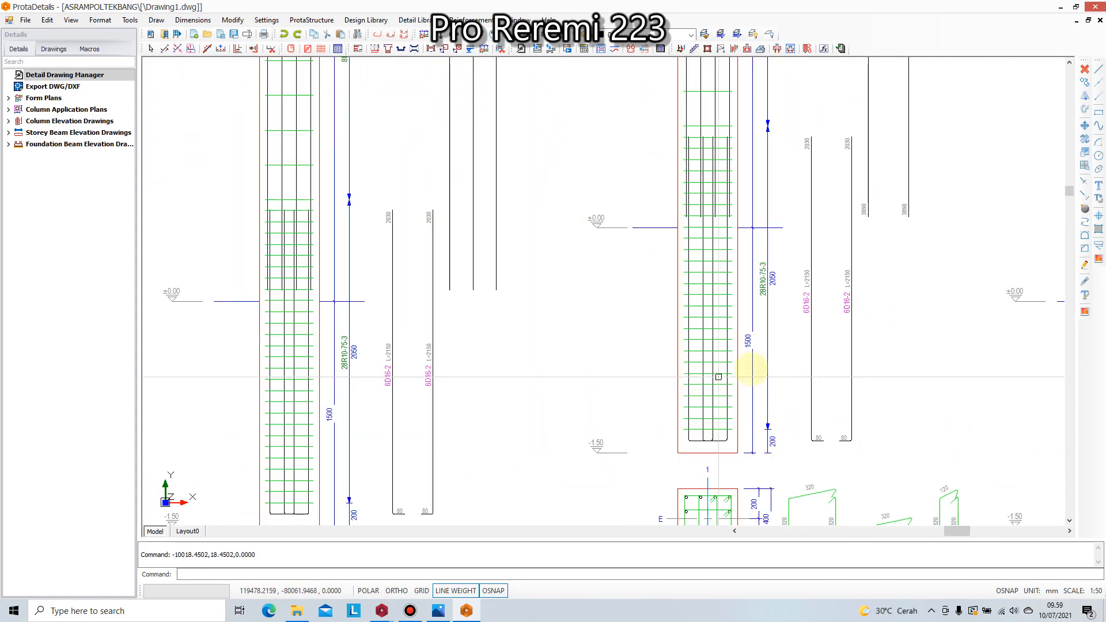
scroll(718, 376, "down", 7)
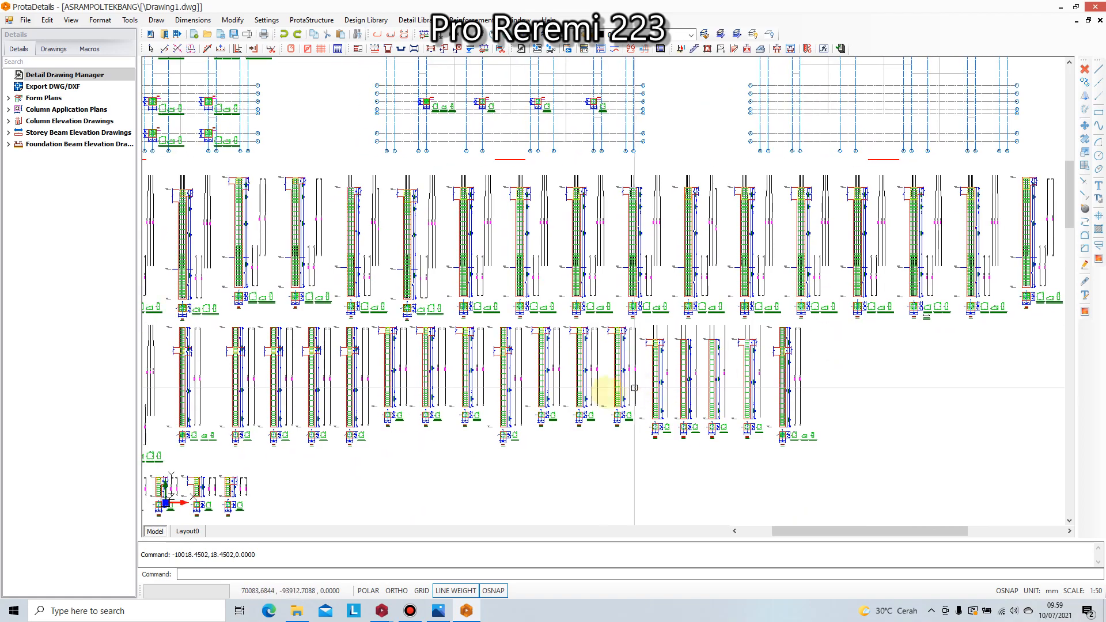
scroll(526, 323, "up", 6)
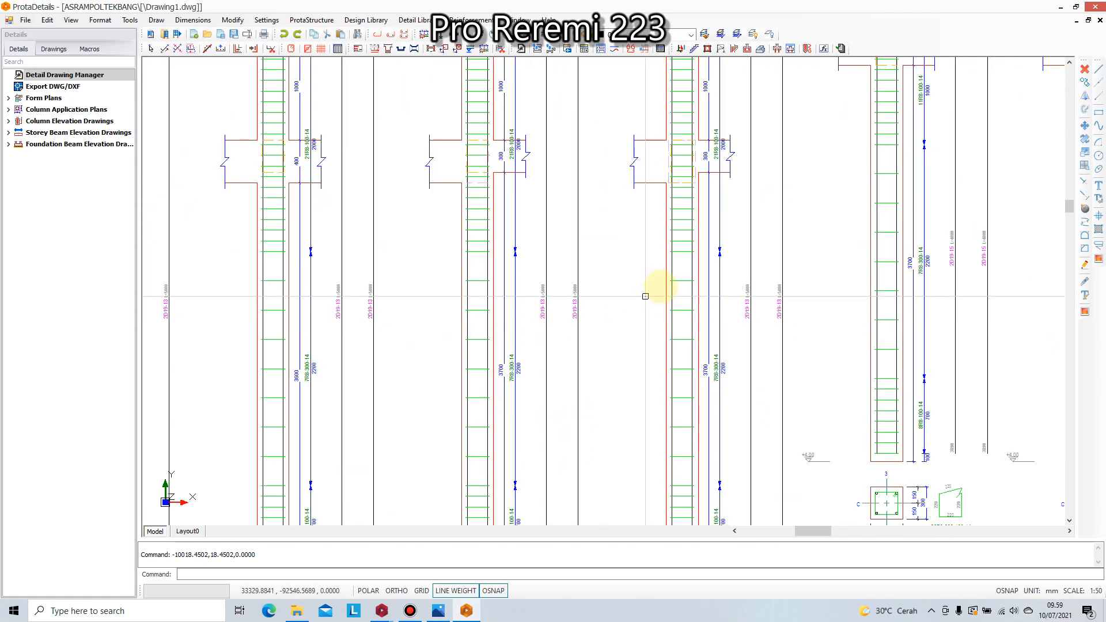
- Inspect the 300x600 beam sections 1-1, 2-2 and 3-3 beside axis D in the storey beam elevations
scroll(645, 296, "down", 8)
mouse_move(451, 501)
middle_mouse_down()
mouse_move(505, 365)
mouse_move(518, 418)
middle_mouse_up()
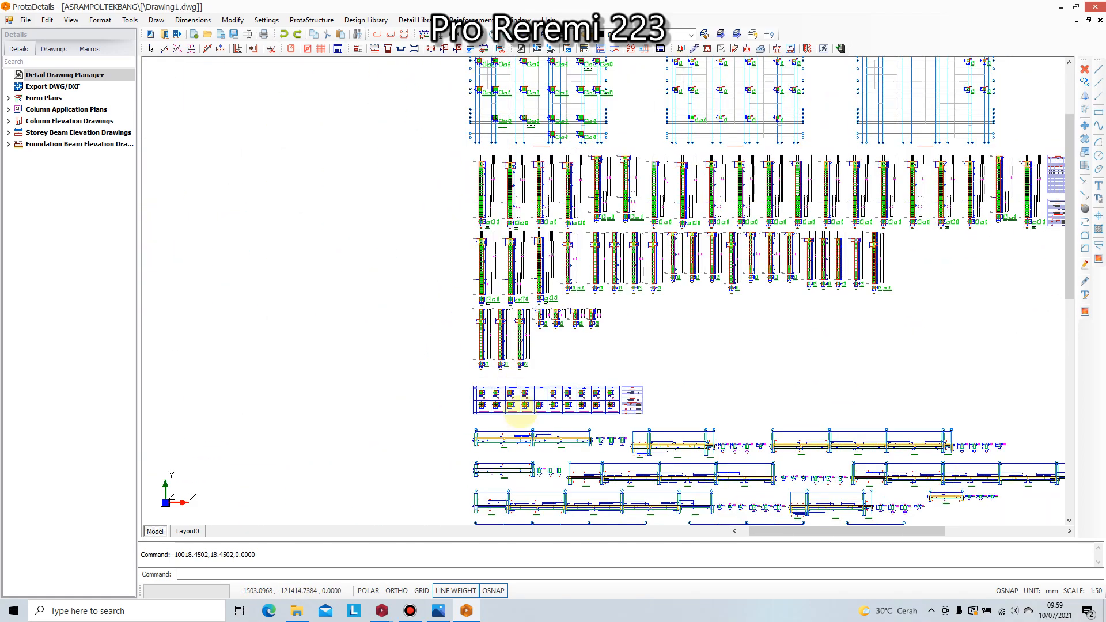
scroll(518, 418, "up", 8)
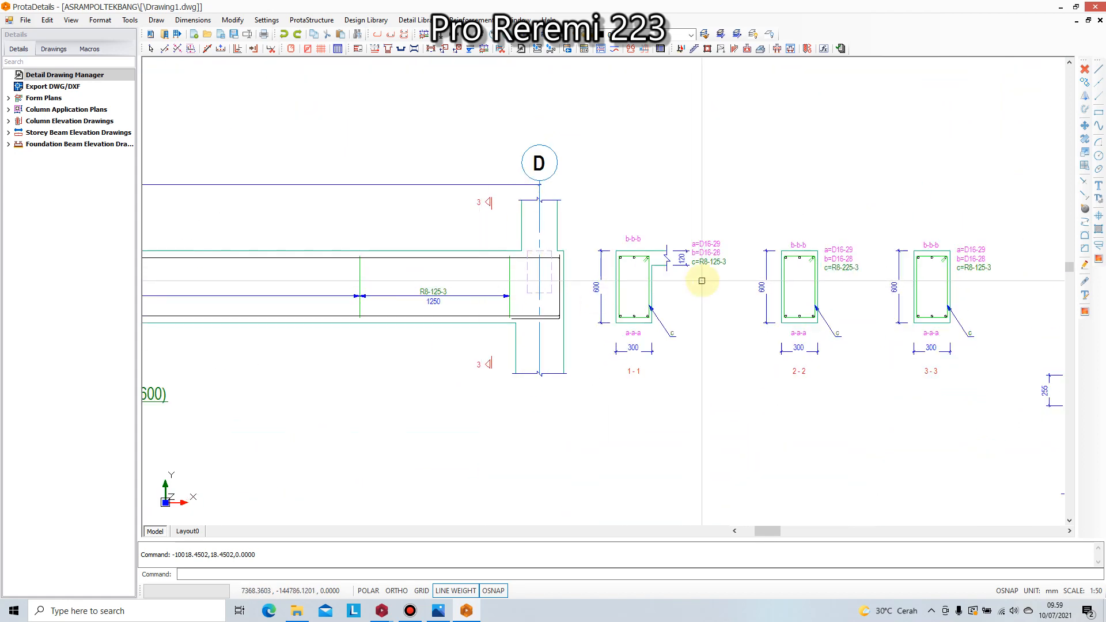
scroll(702, 280, "up", 4)
- Examine the top bars, bottom bars and link zones of beams 1B21 and 1B22 around axis 3
scroll(701, 379, "down", 6)
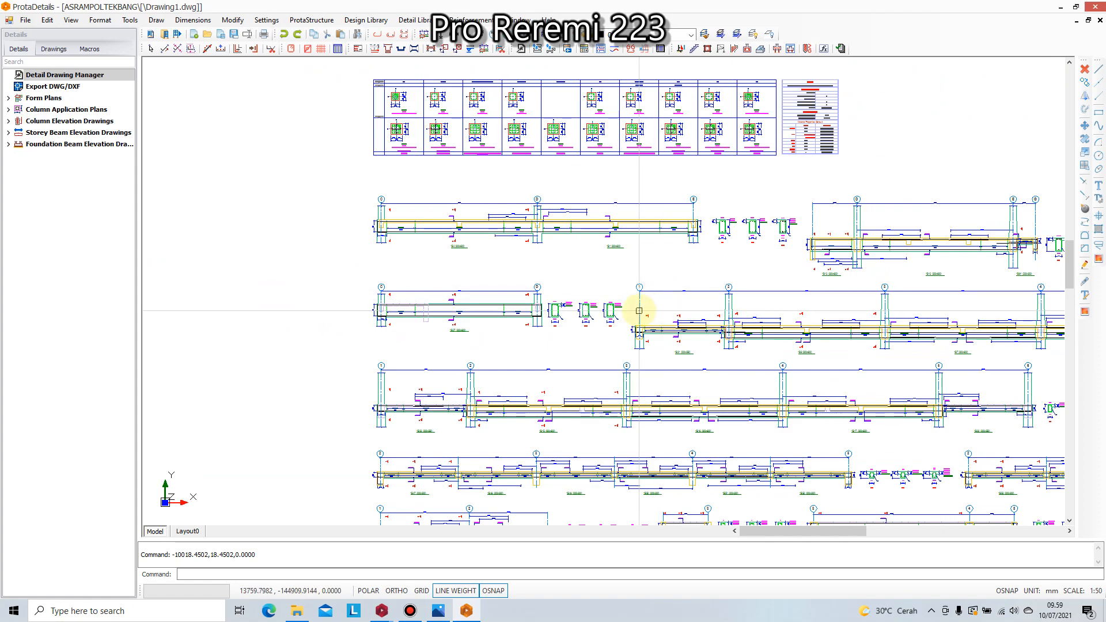
scroll(636, 300, "down", 4)
scroll(863, 265, "up", 8)
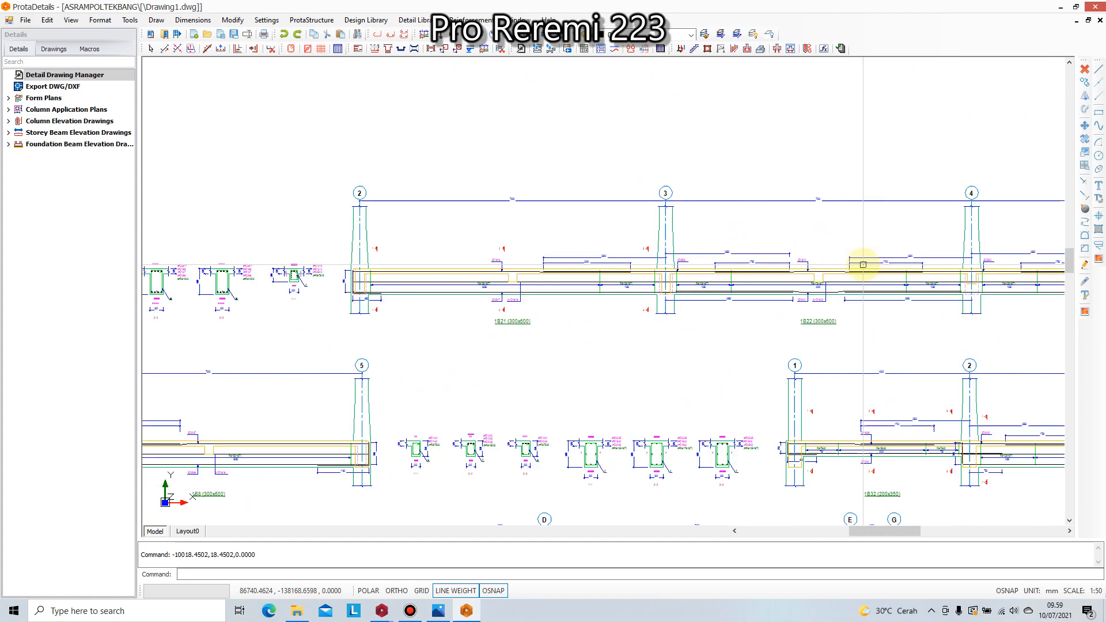
scroll(677, 301, "up", 3)
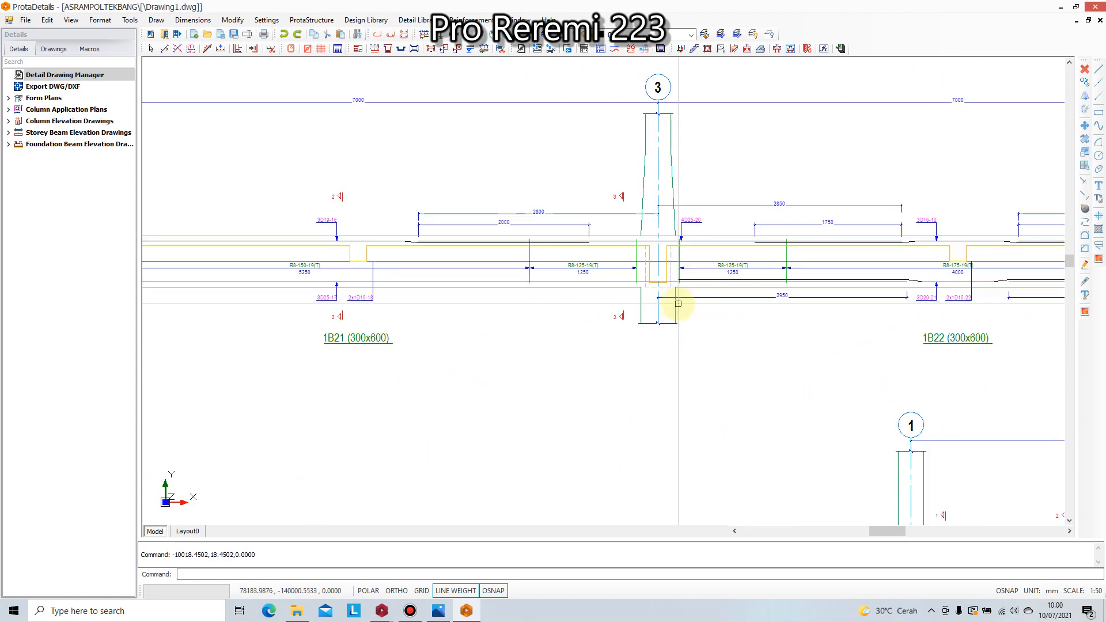
- Read the bar and link labels of the 300x600 T-beam sections drawn just before the beam 1B32 elevation
scroll(708, 365, "down", 6)
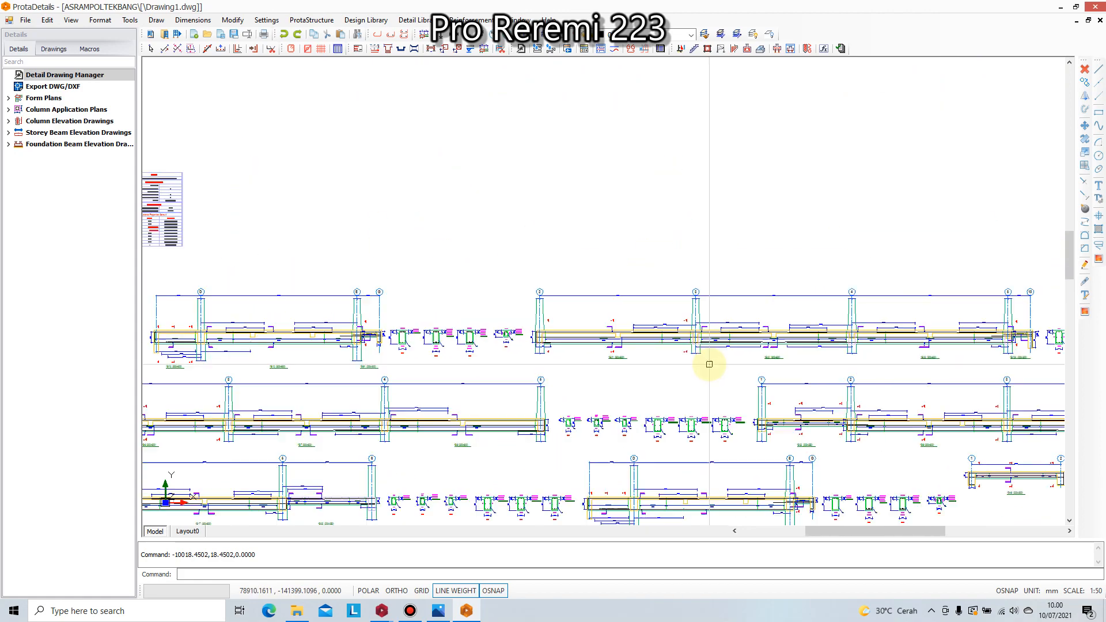
scroll(543, 432, "up", 10)
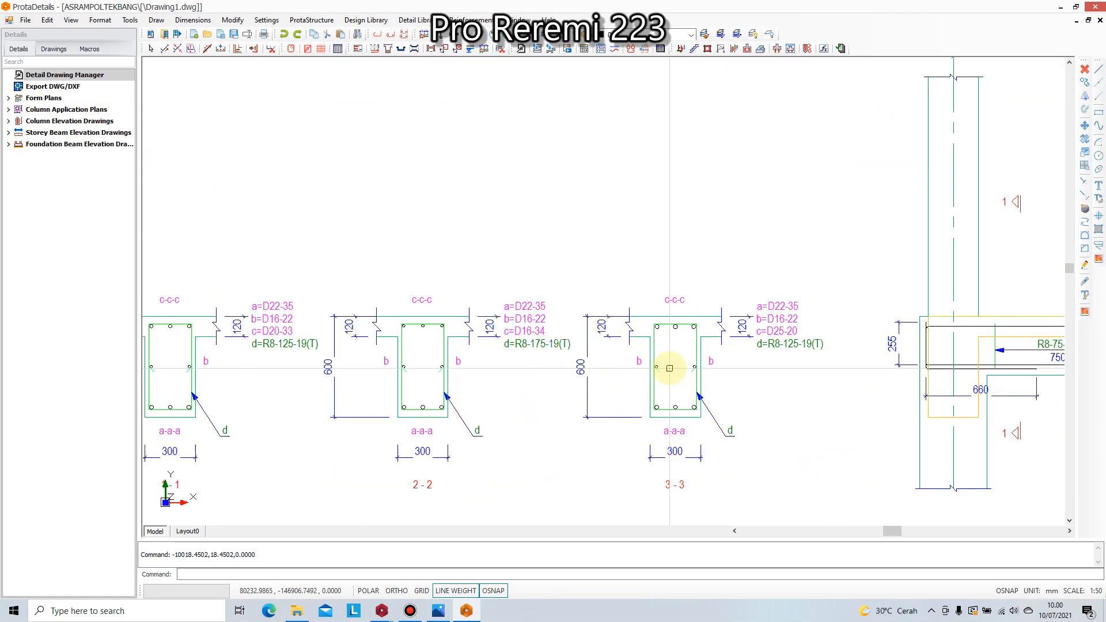
middle_click_drag(566, 390, 610, 353)
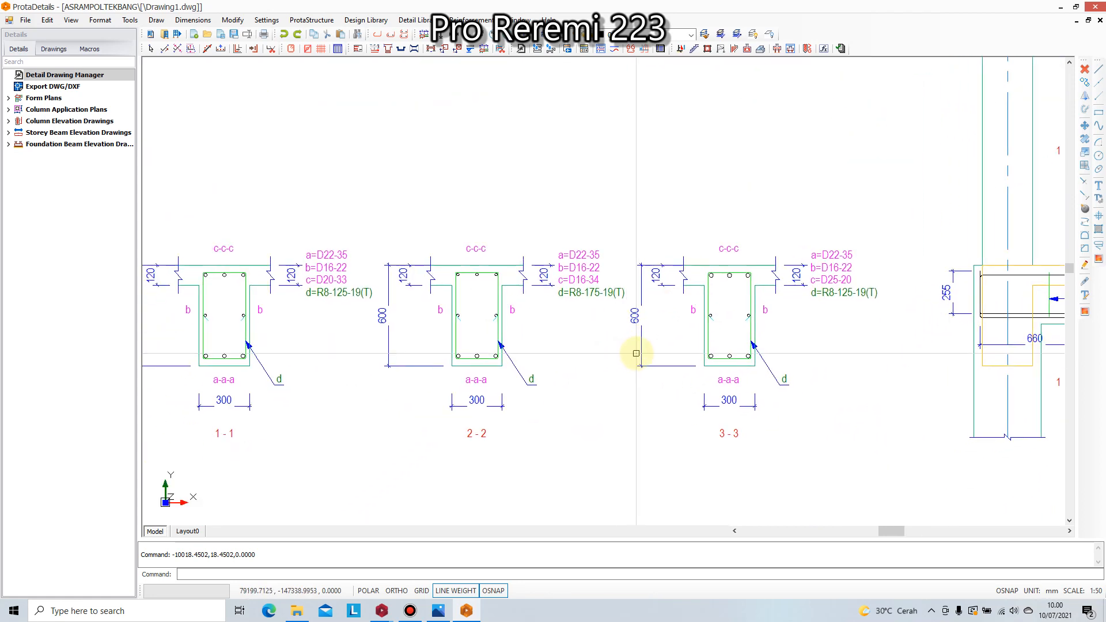
- Survey the whole drawing layout, and review the storey 1 form plan and the neighbouring storey form plan
scroll(635, 353, "down", 8)
scroll(636, 353, "down", 10)
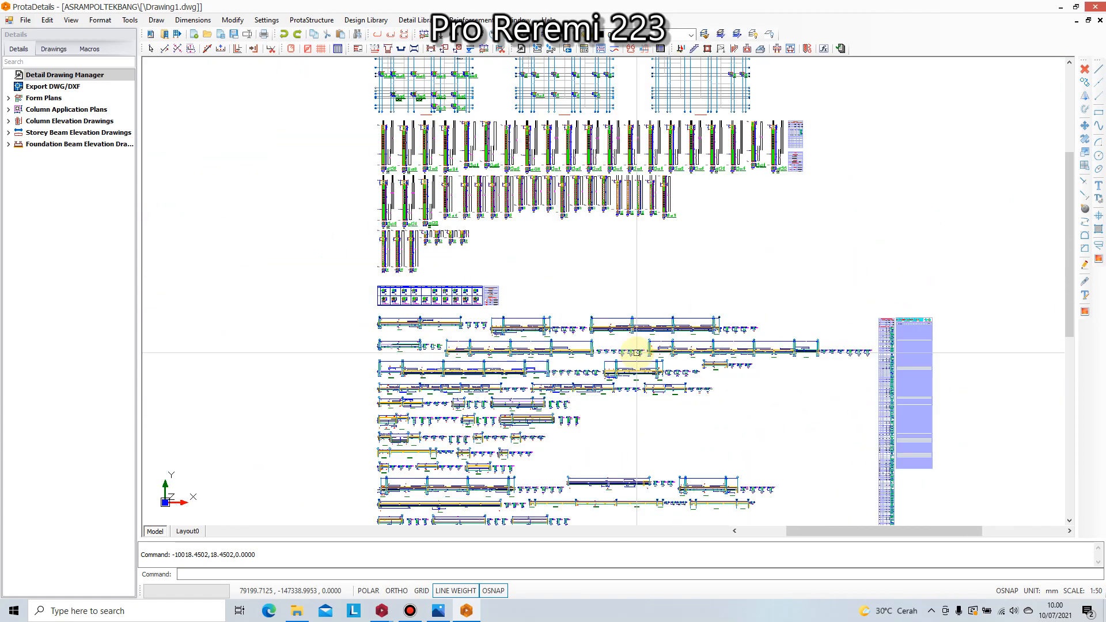
scroll(593, 346, "down", 2)
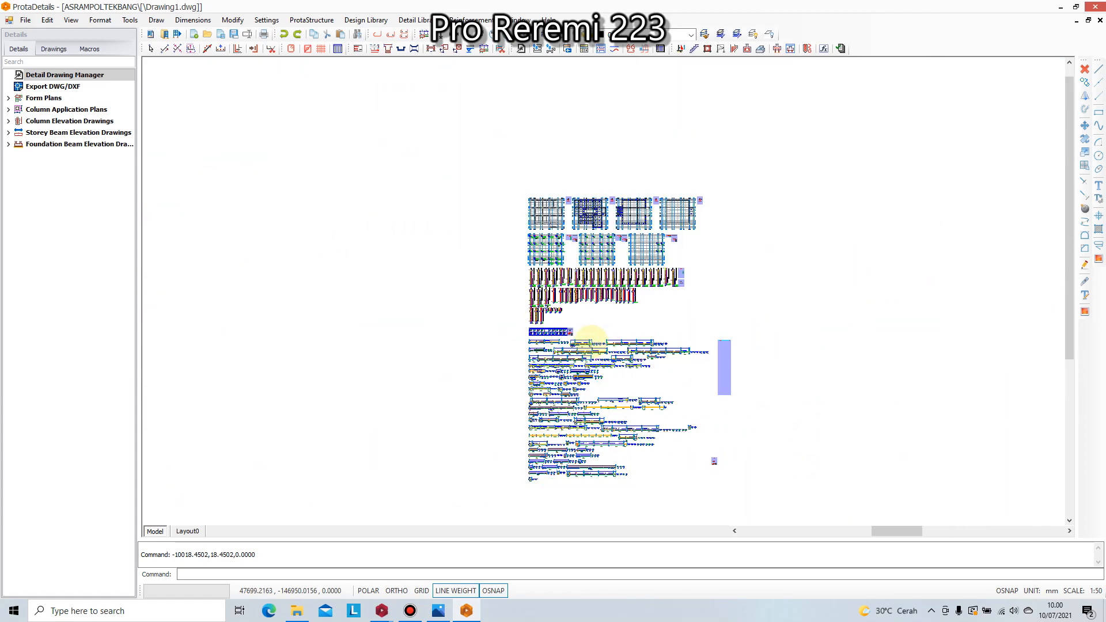
scroll(539, 218, "up", 8)
scroll(526, 292, "down", 2)
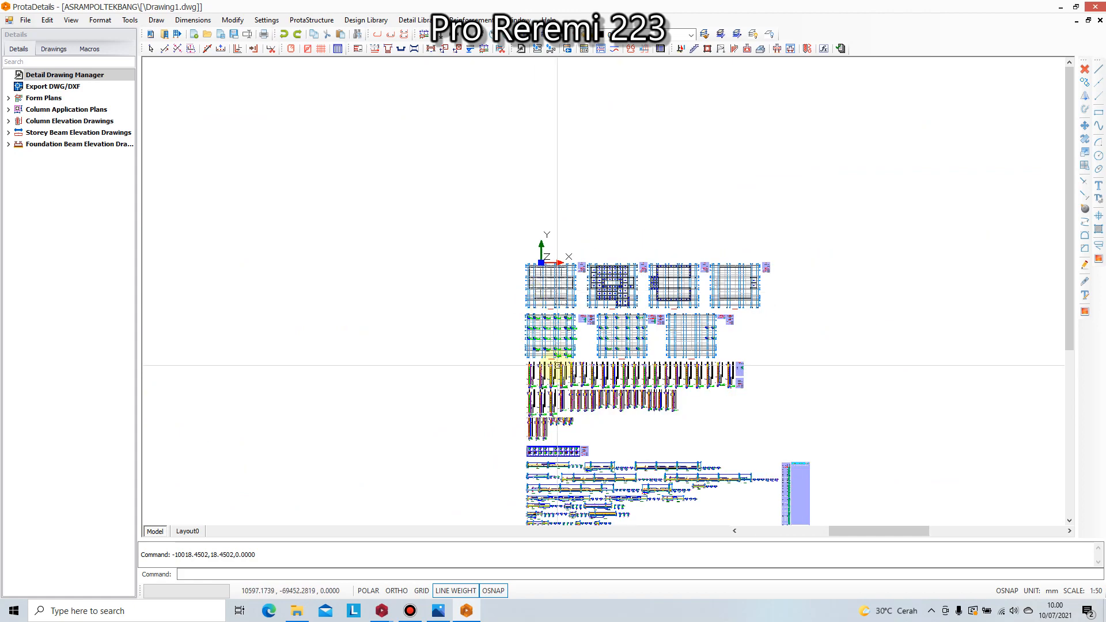
scroll(671, 228, "up", 10)
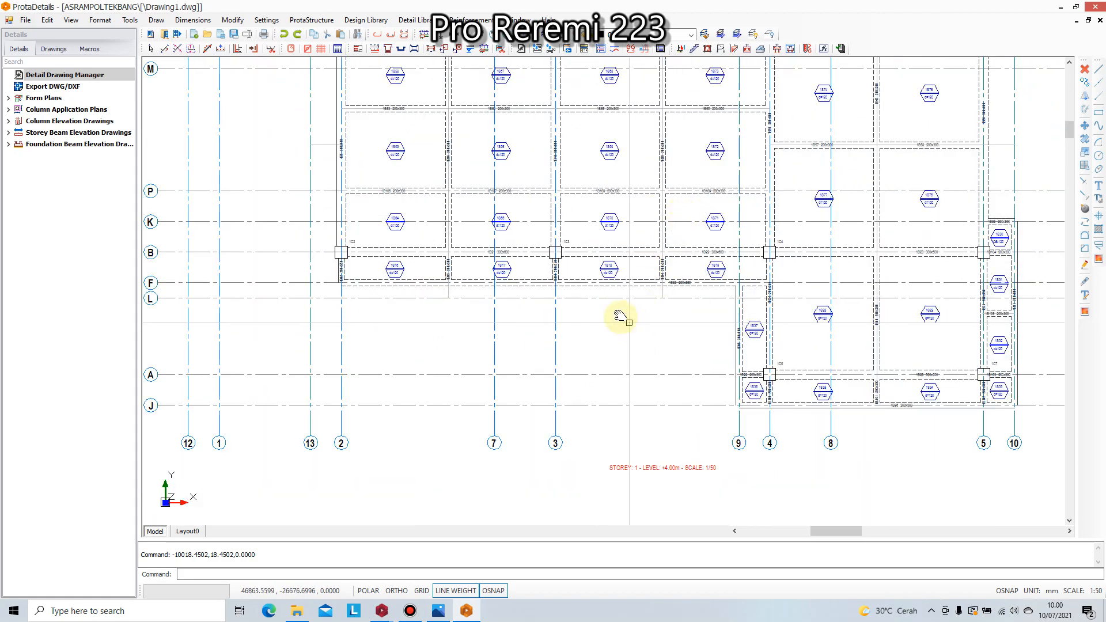
middle_click_drag(627, 323, 580, 280)
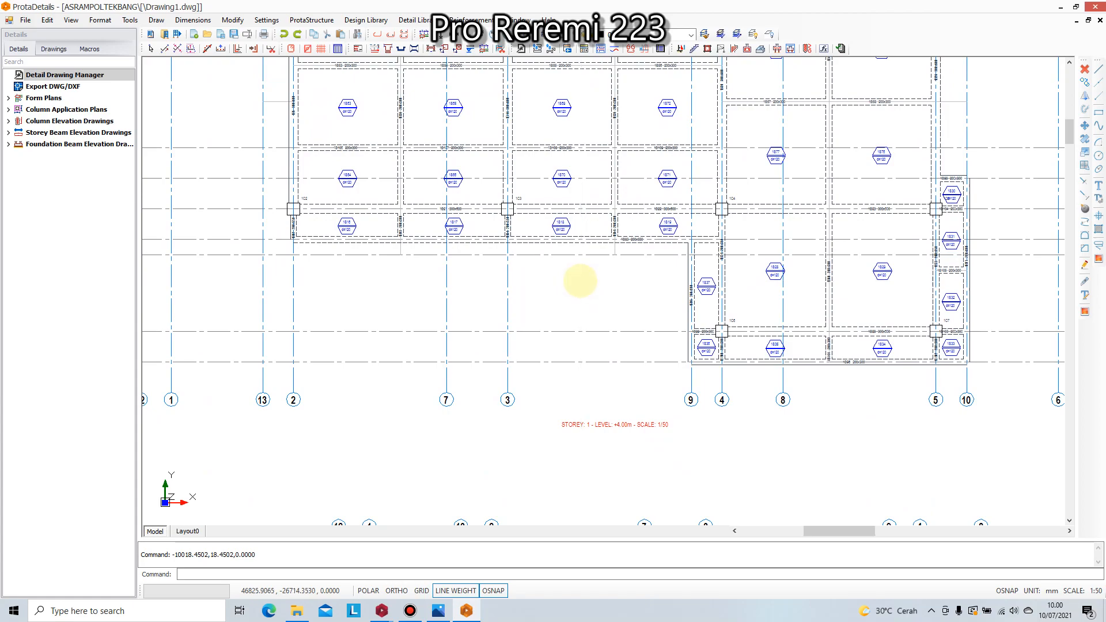
scroll(580, 280, "down", 6)
scroll(698, 301, "up", 8)
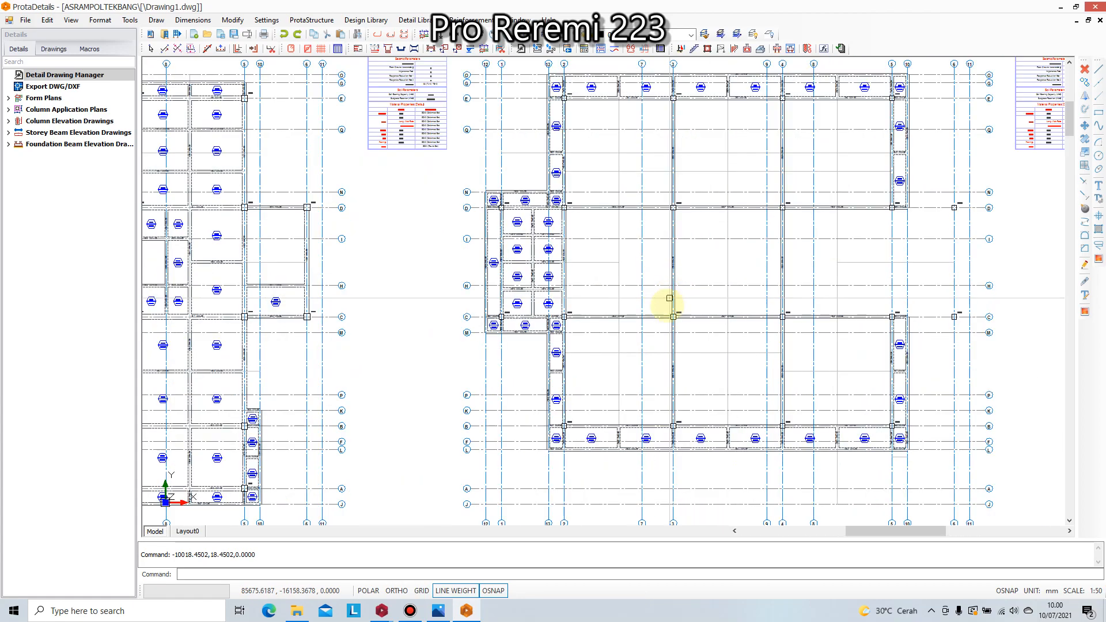
- Examine the reinforcement along beams 1B6, 1B7 and 1B8 between axes 2 and 5 in the beam elevations
scroll(670, 298, "down", 8)
middle_click_drag(474, 506, 489, 348)
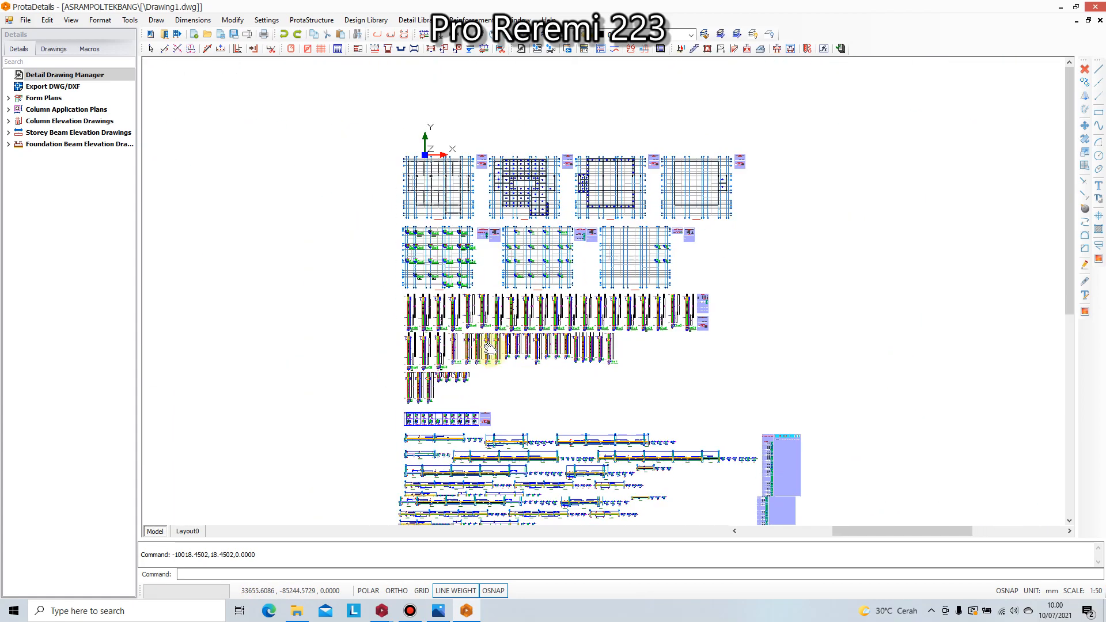
scroll(521, 438, "up", 5)
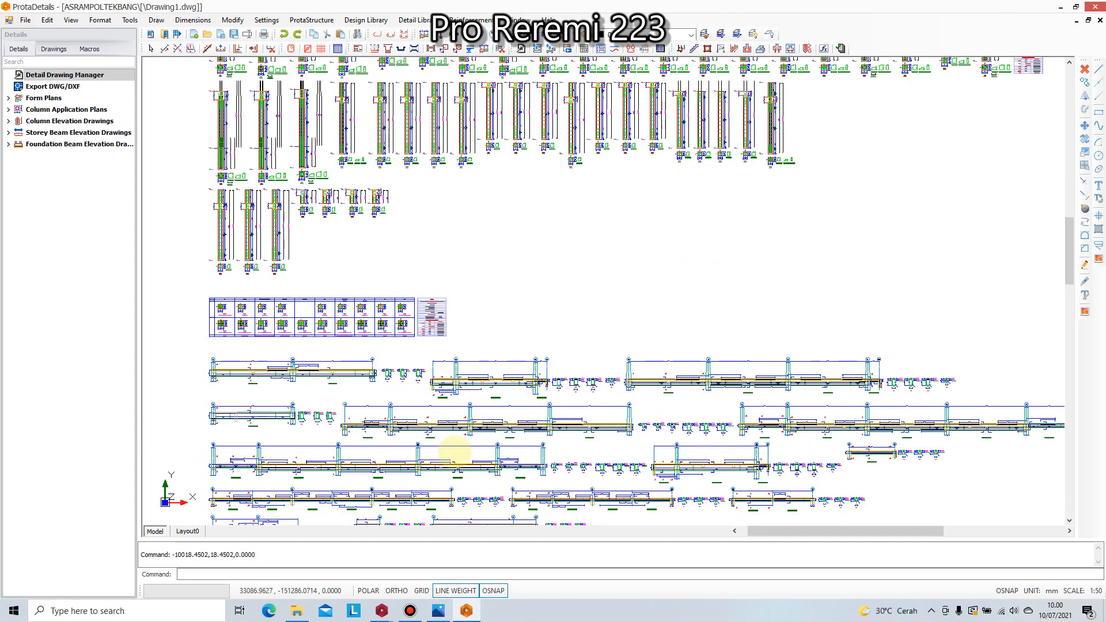
scroll(454, 453, "up", 8)
middle_click_drag(459, 371, 565, 334)
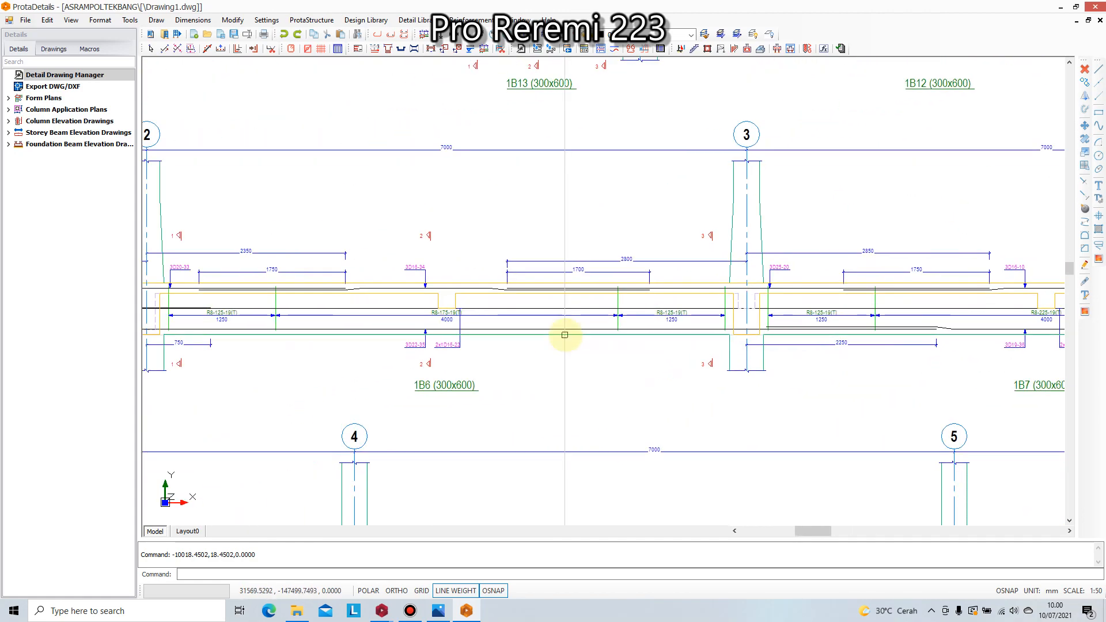
scroll(605, 308, "up", 3)
scroll(605, 309, "down", 5)
middle_click_drag(785, 340, 365, 353)
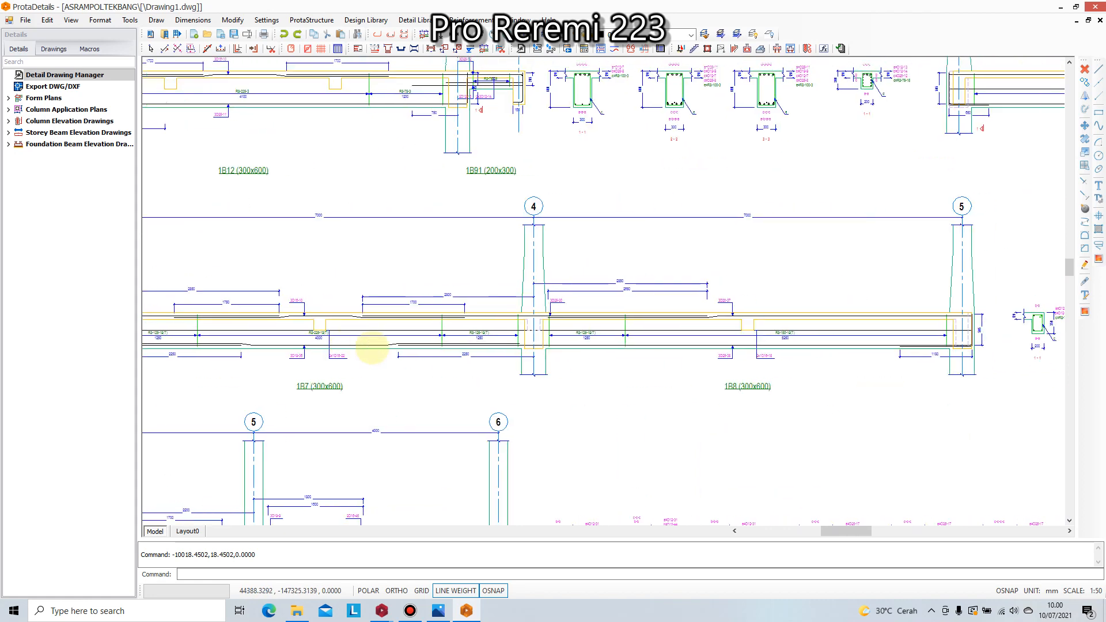
- Inspect the 200x350 beam sections and the adjoining 300x600 section 1-1 at the end of the beam line
scroll(677, 343, "up", 5)
scroll(657, 328, "up", 2)
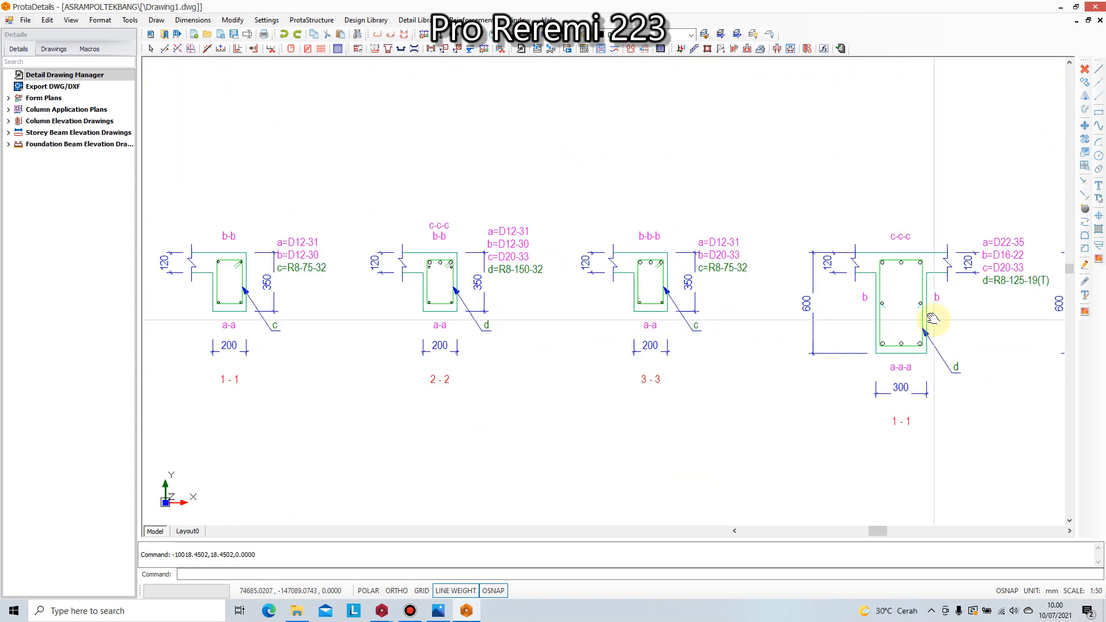
scroll(924, 313, "up", 2)
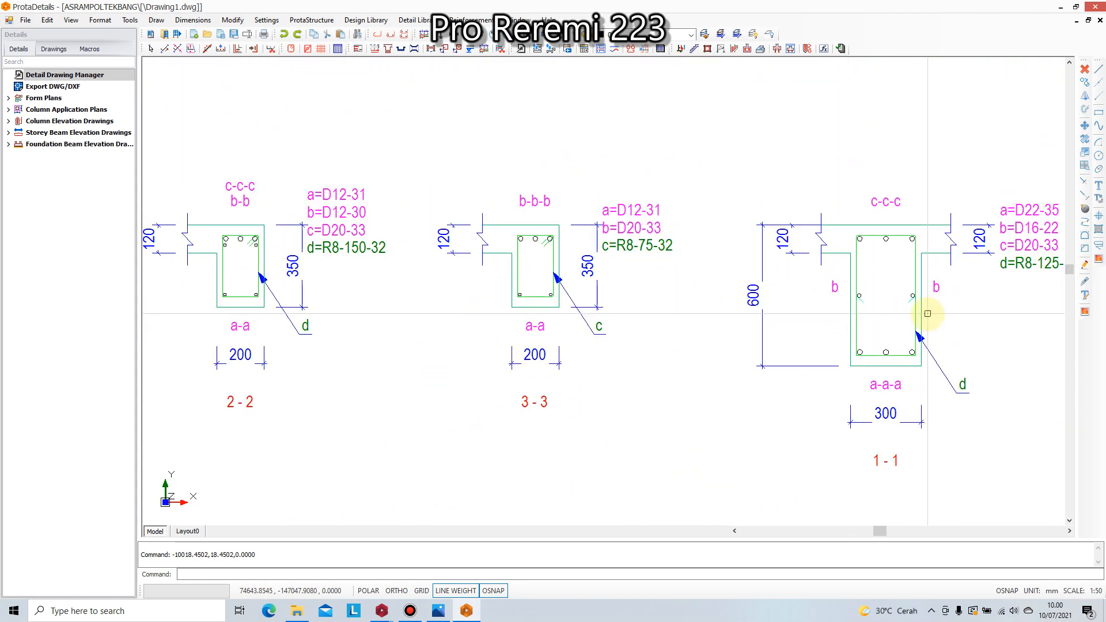
middle_click_drag(928, 313, 721, 305)
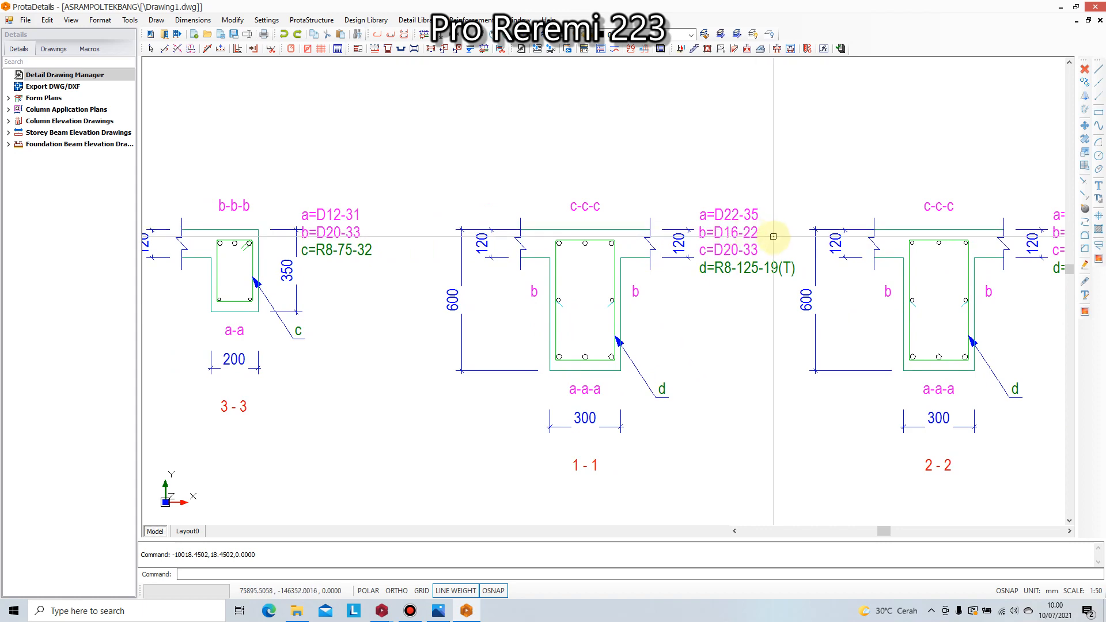
- Compare the bar and link labels across the 300x600 sections 1-1, 2-2 and 3-3 at close range
scroll(680, 295, "down", 5)
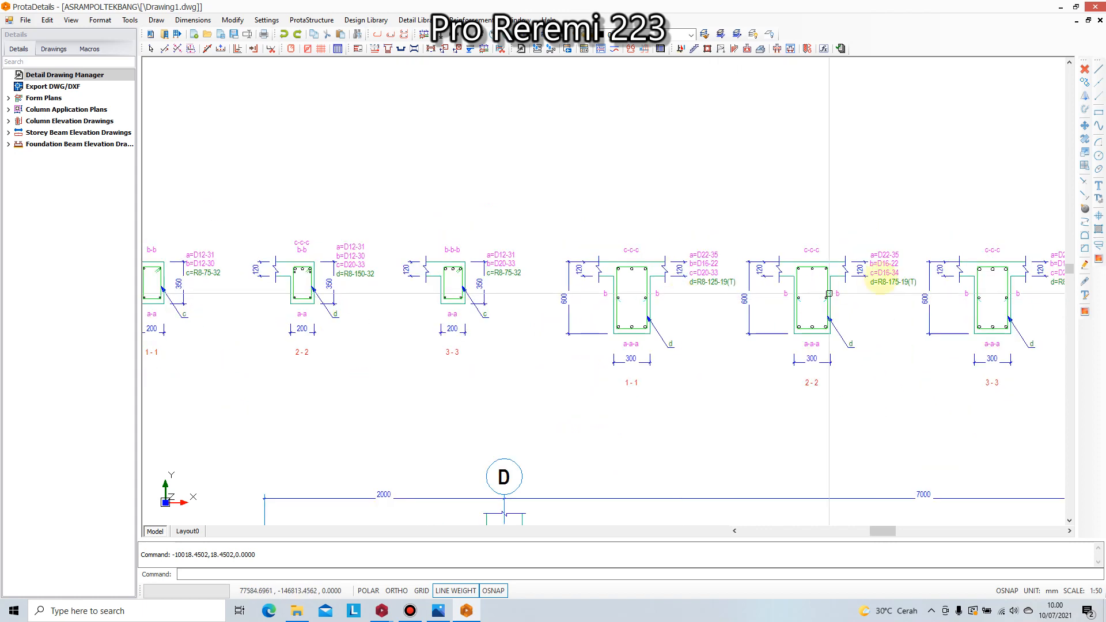
scroll(907, 242, "up", 5)
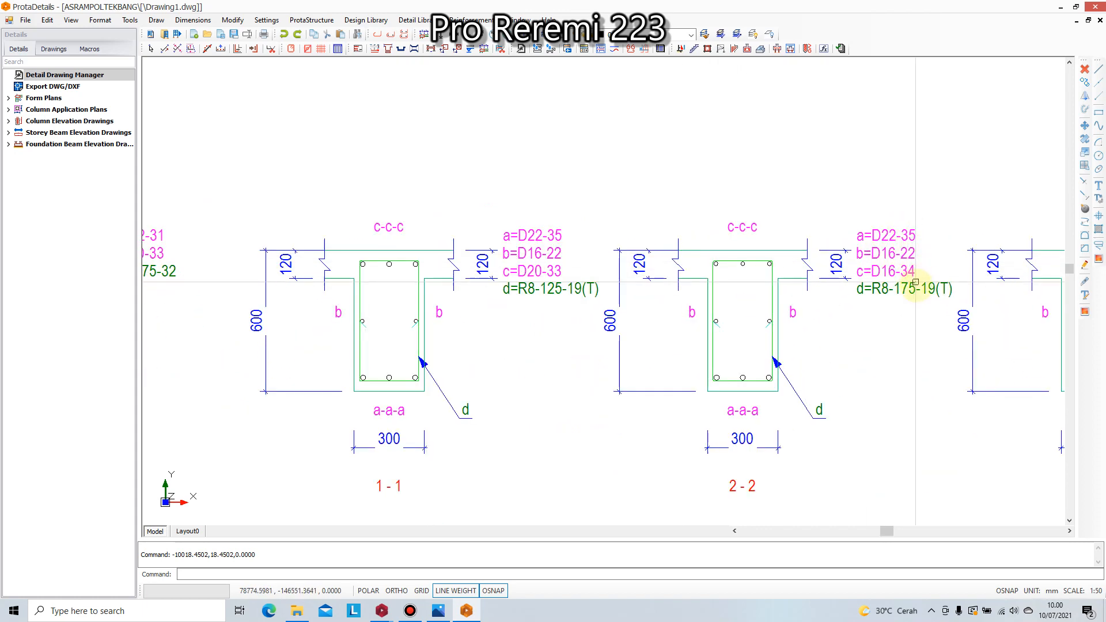
scroll(881, 316, "down", 1)
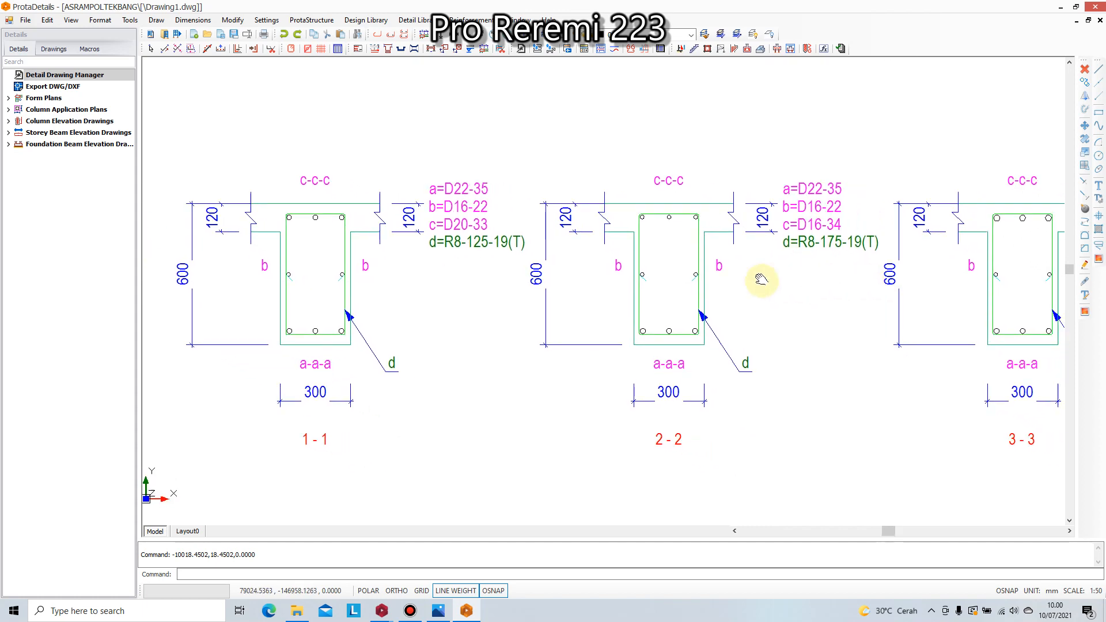
scroll(606, 302, "up", 1)
mouse_move(757, 276)
middle_mouse_down()
mouse_move(606, 302)
mouse_move(548, 279)
middle_mouse_up()
- Examine the bars and link spacing of beams 1B32 and 1B9 where they meet at axis 2
scroll(548, 291, "down", 2)
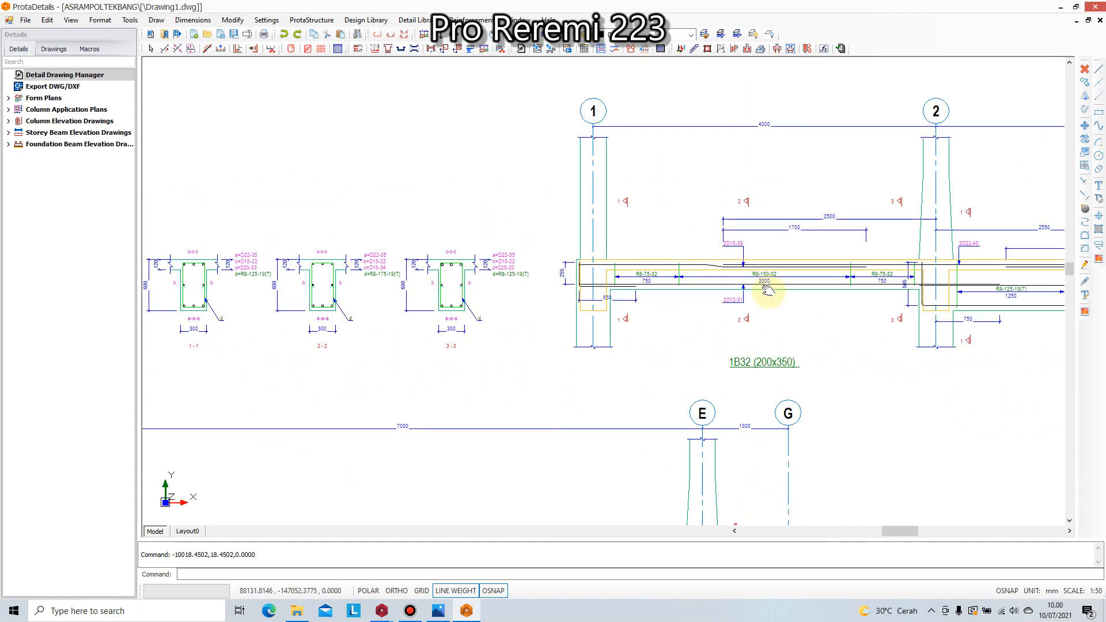
scroll(634, 289, "up", 2)
scroll(716, 276, "down", 2)
middle_click_drag(716, 277, 662, 276)
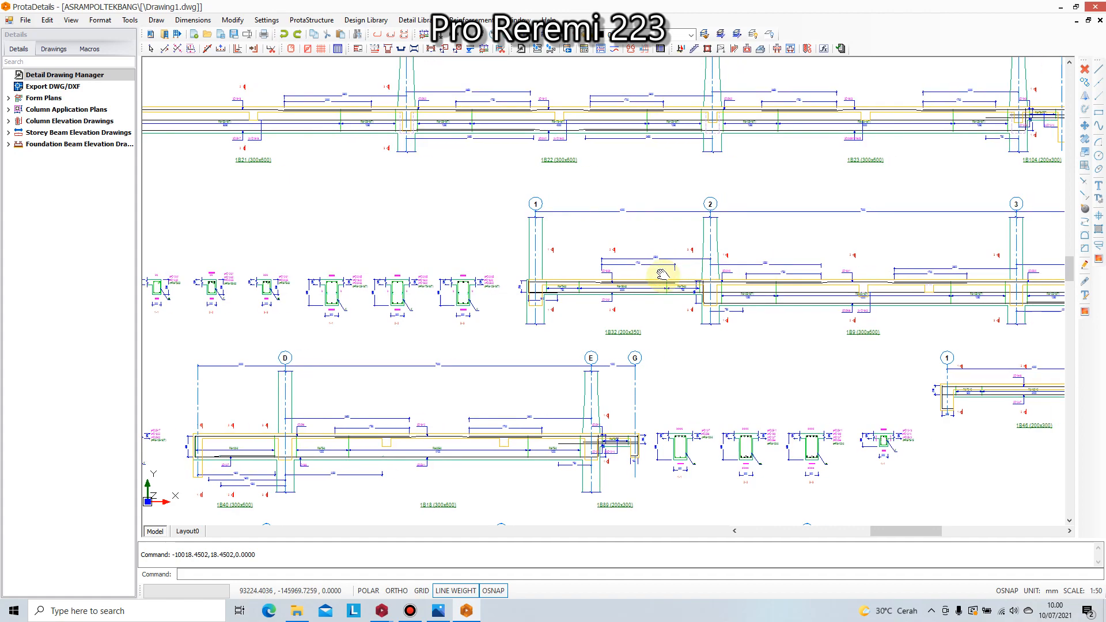
scroll(629, 281, "up", 2)
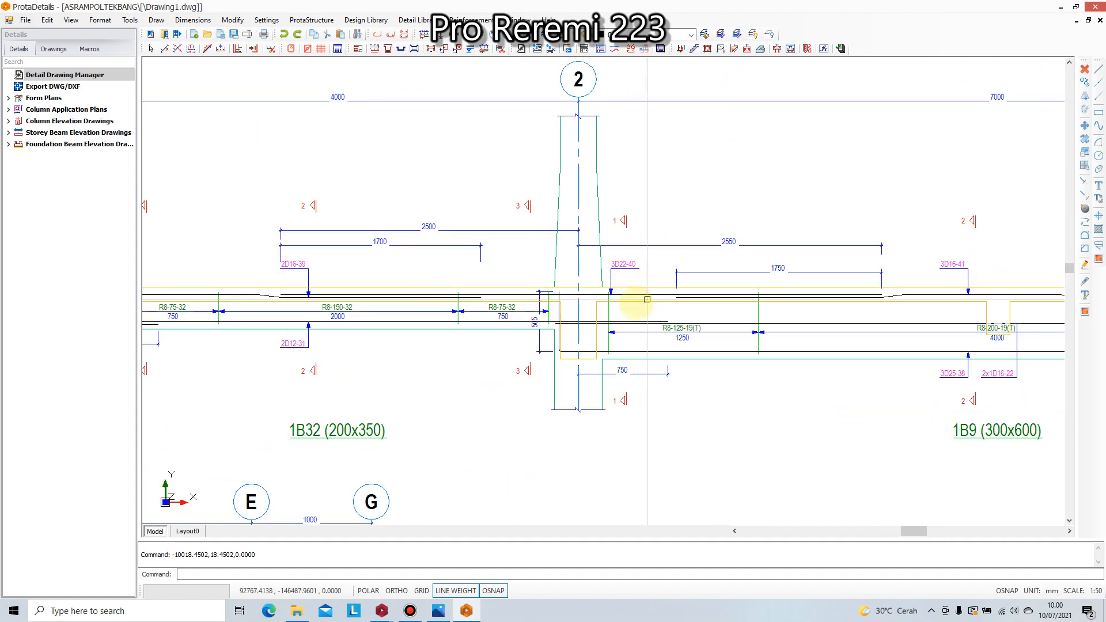
- Review the beam elevations quantity take-off table and the concrete beam rebar schedule beside it
scroll(539, 305, "down", 3)
scroll(539, 306, "down", 2)
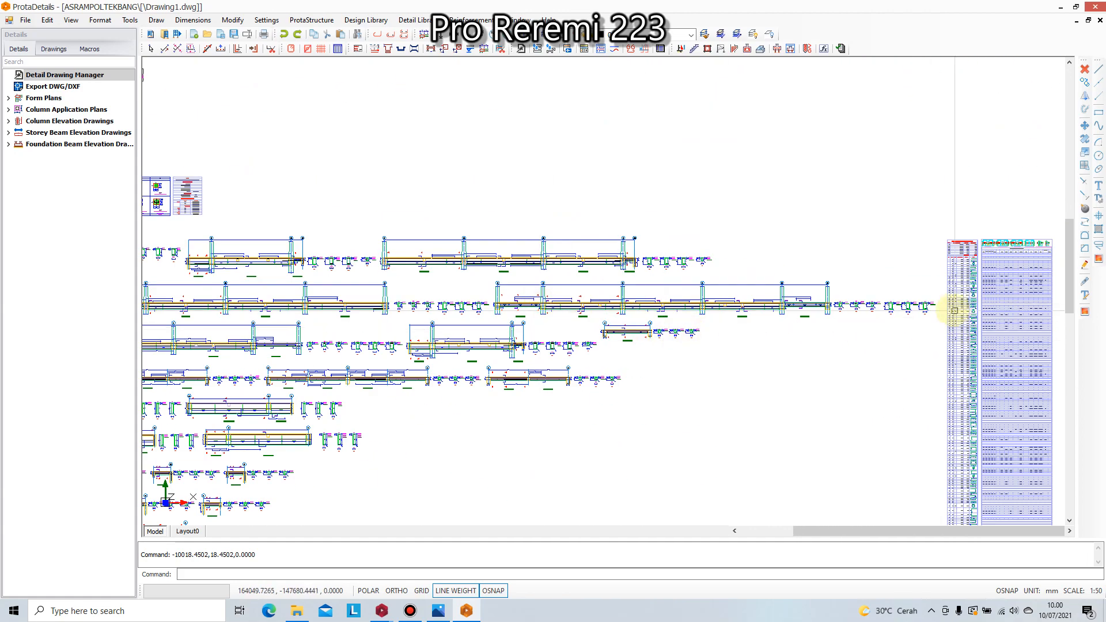
middle_click_drag(950, 309, 593, 279)
scroll(708, 180, "up", 3)
scroll(708, 180, "up", 2)
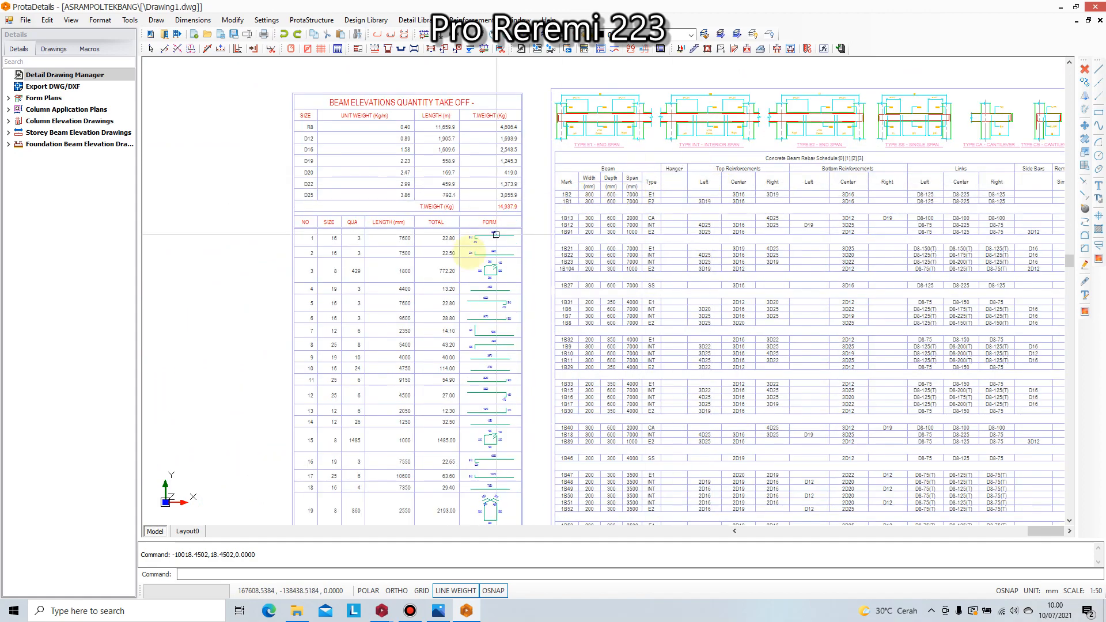
middle_click_drag(581, 334, 551, 301)
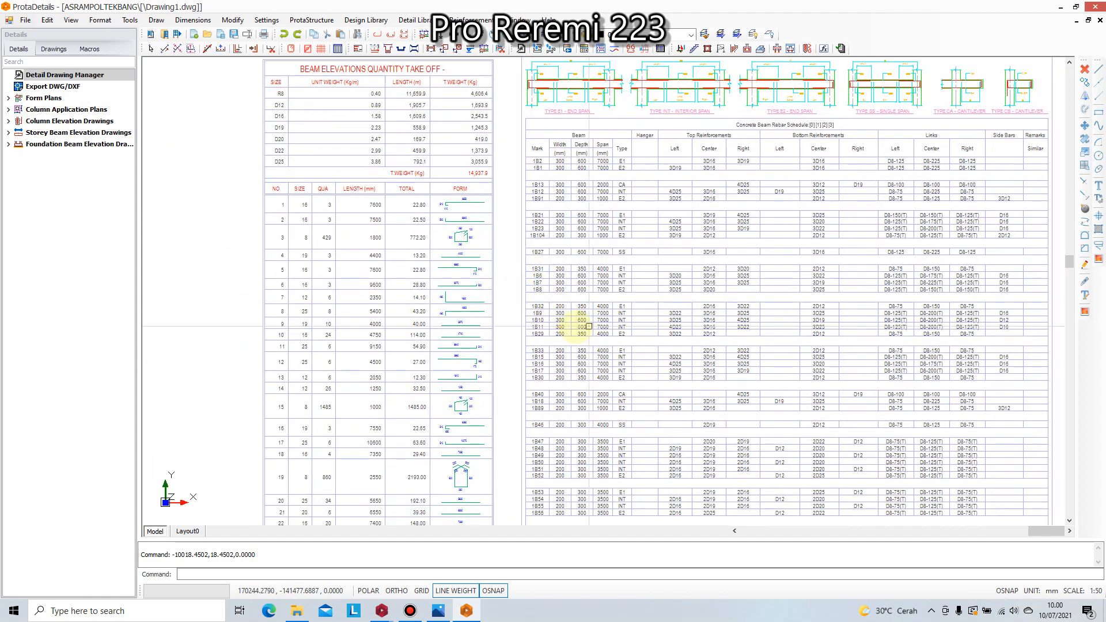
- Review the overall drawing set, from the beam elevations up to the form plans, column application plans and column elevations
scroll(588, 327, "down", 8)
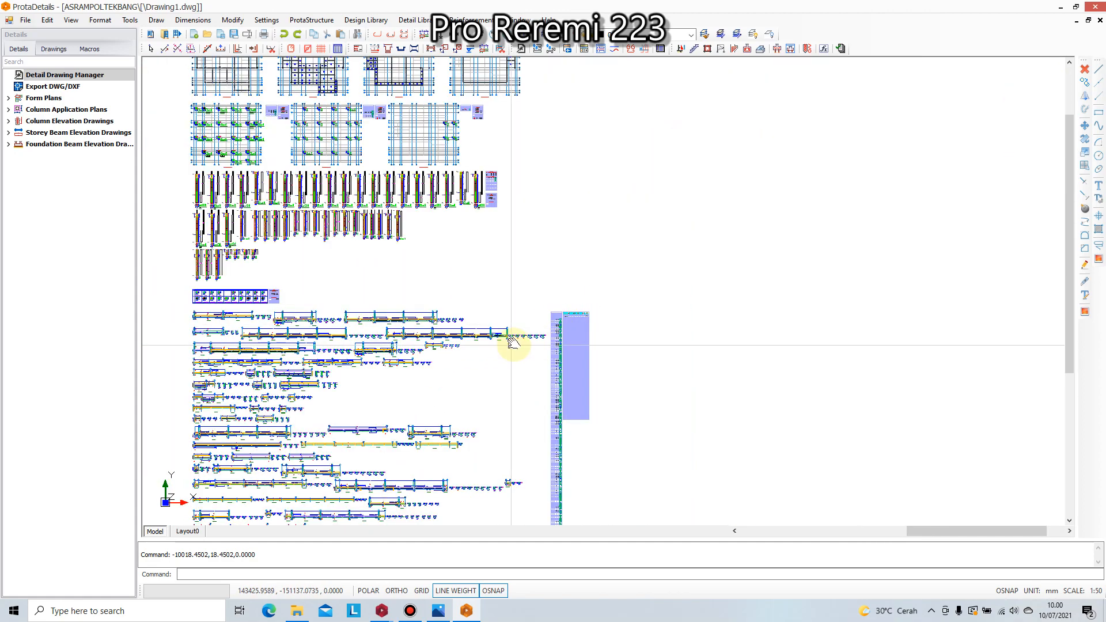
mouse_move(512, 342)
middle_mouse_down()
mouse_move(709, 288)
mouse_move(666, 215)
middle_mouse_up()
scroll(654, 247, "down", 5)
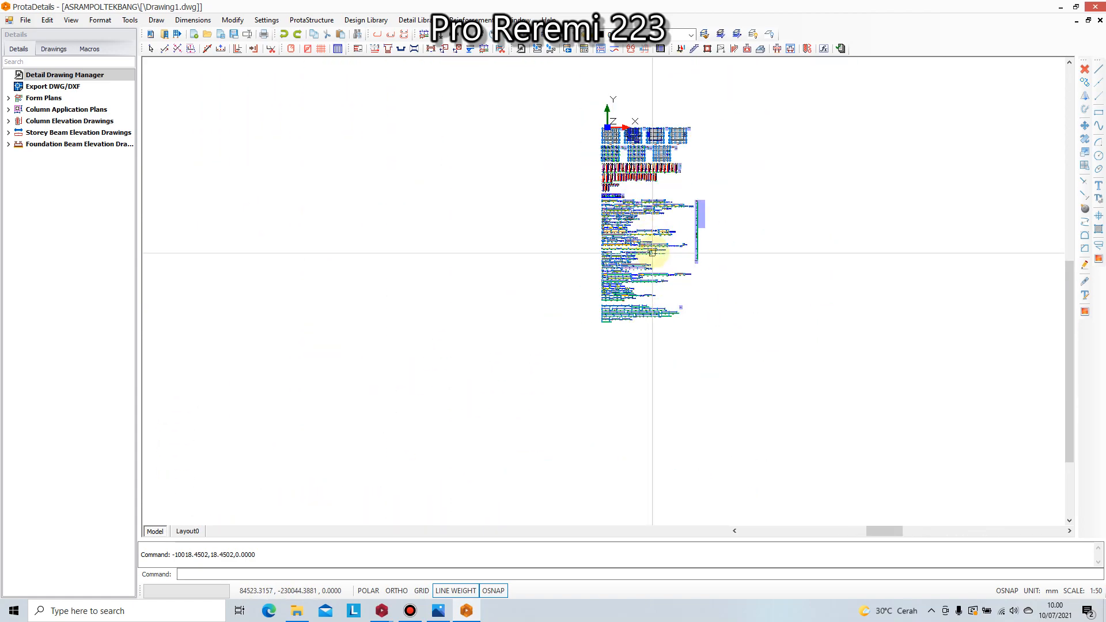
scroll(652, 253, "up", 5)
middle_click_drag(756, 178, 747, 250)
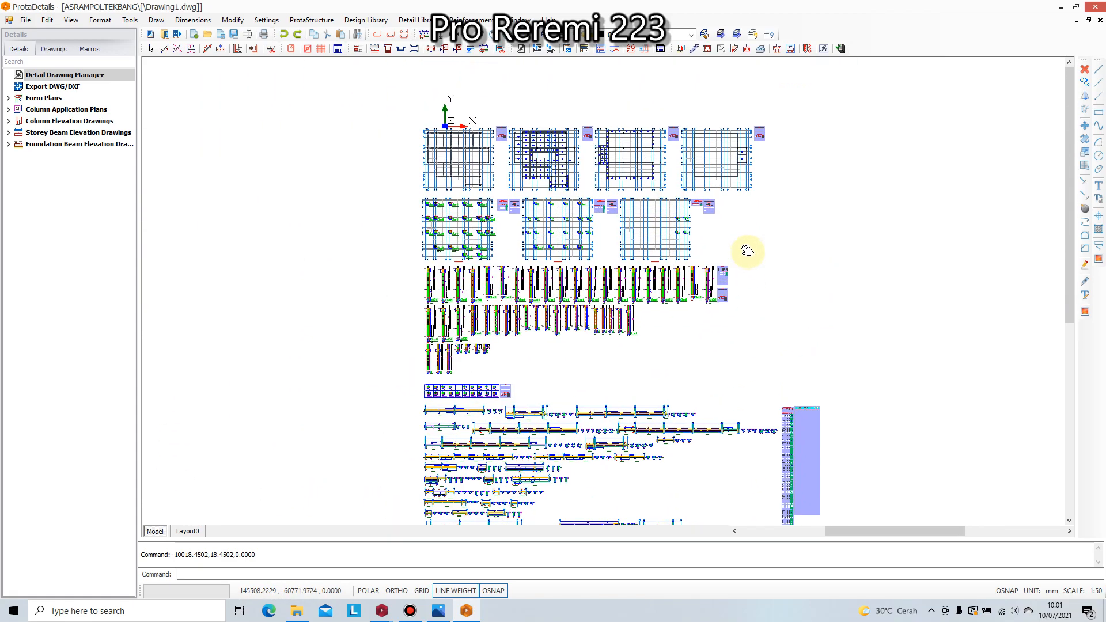
scroll(612, 190, "up", 3)
mouse_move(563, 143)
middle_mouse_down()
mouse_move(575, 210)
mouse_move(610, 267)
middle_mouse_up()
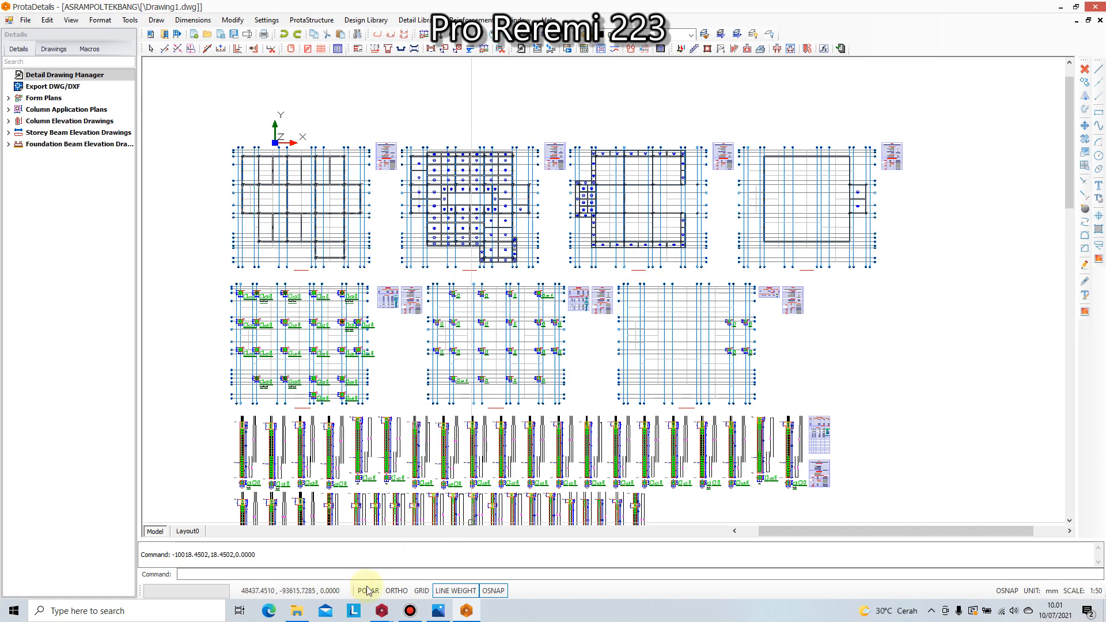
- Switch to ProtaStructure and select the lowest-storey corner column nearest the A, J, 1 and 12 axis labels in the 3D model
left_click(314, 556)
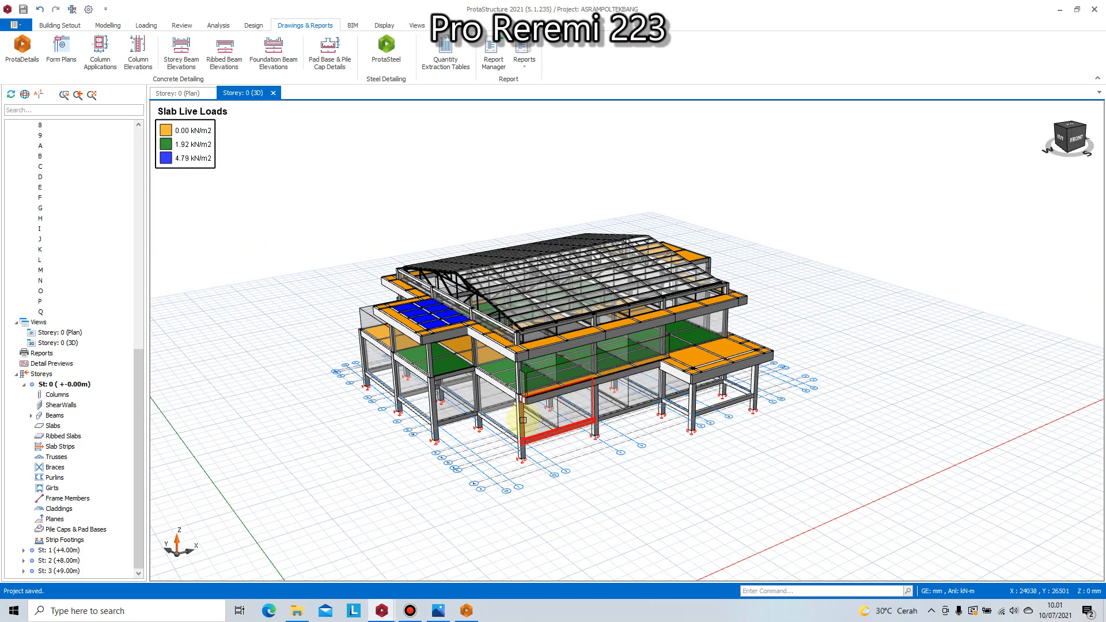
scroll(581, 362, "up", 5)
middle_click_drag(486, 454, 498, 446)
scroll(501, 444, "down", 6)
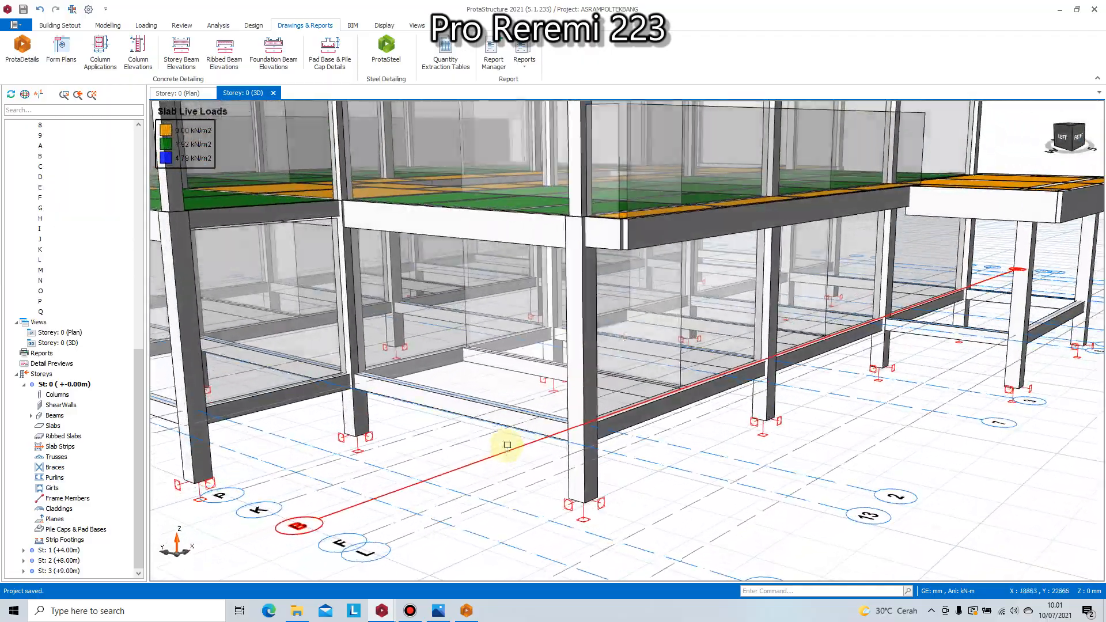
middle_click_drag(727, 386, 625, 373)
middle_click_drag(536, 372, 659, 401)
scroll(659, 401, "up", 6)
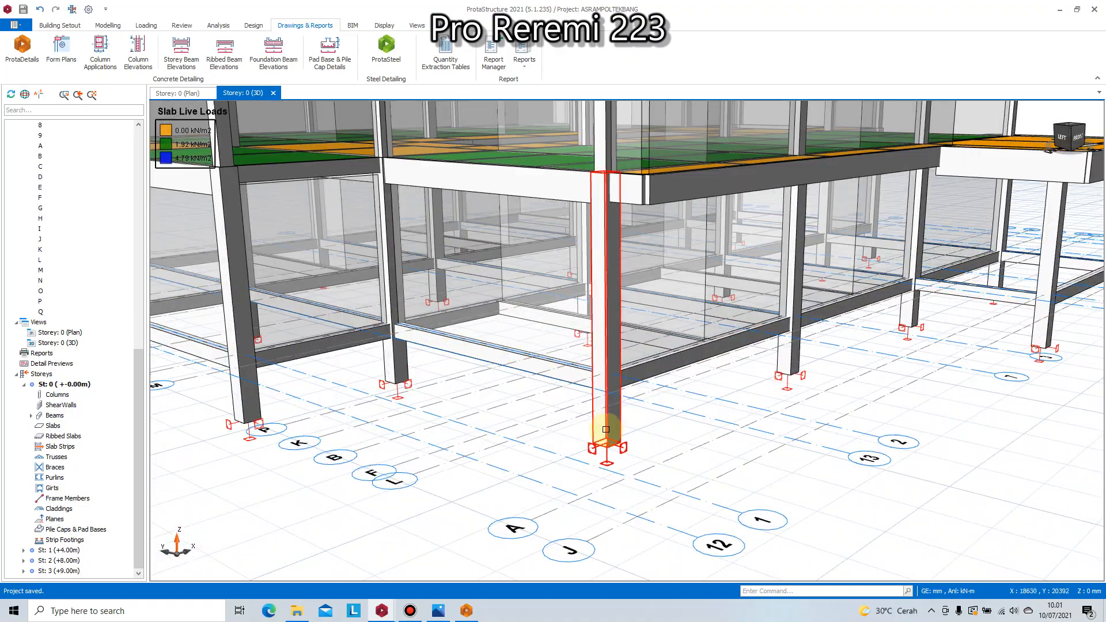
left_click(606, 429)
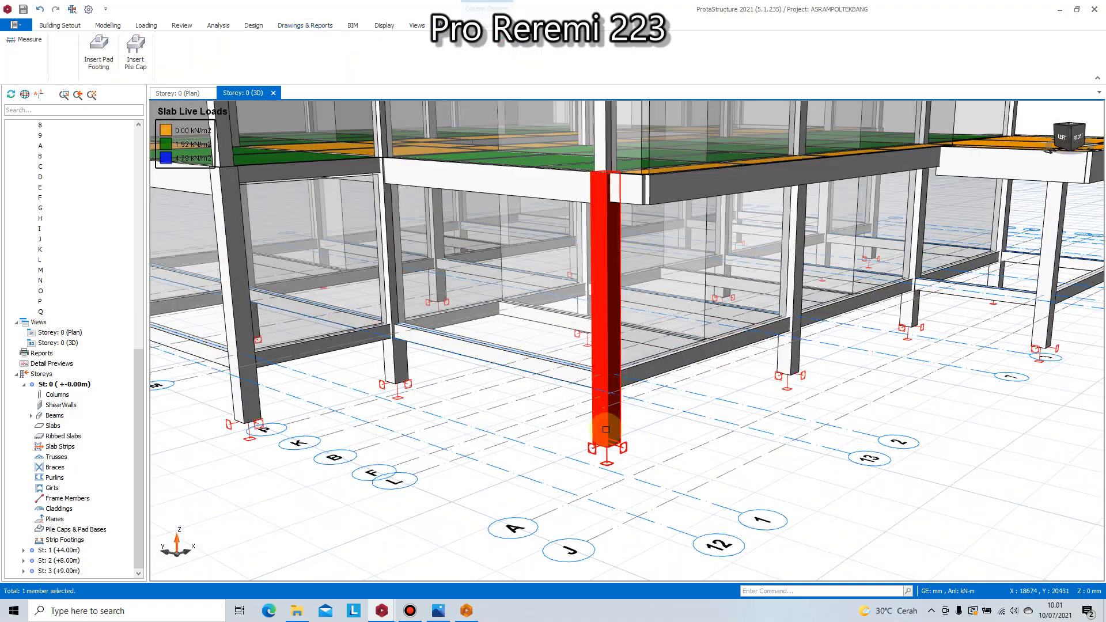